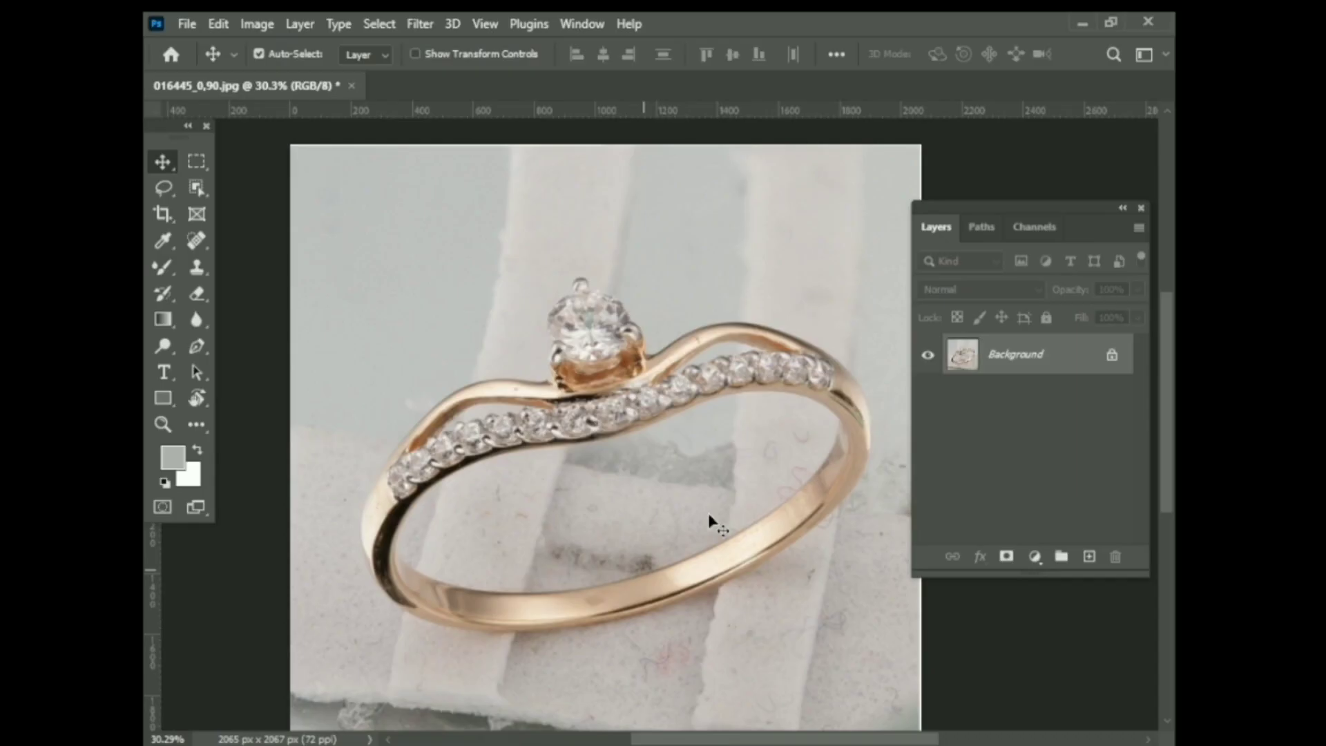
# Turn the ring's Path 1 into a selection from the Paths panel
pyautogui.click(980, 226)
pyautogui.press('p')
pyautogui.scroll(2, 645, 444)
pyautogui.rightClick(611, 299)
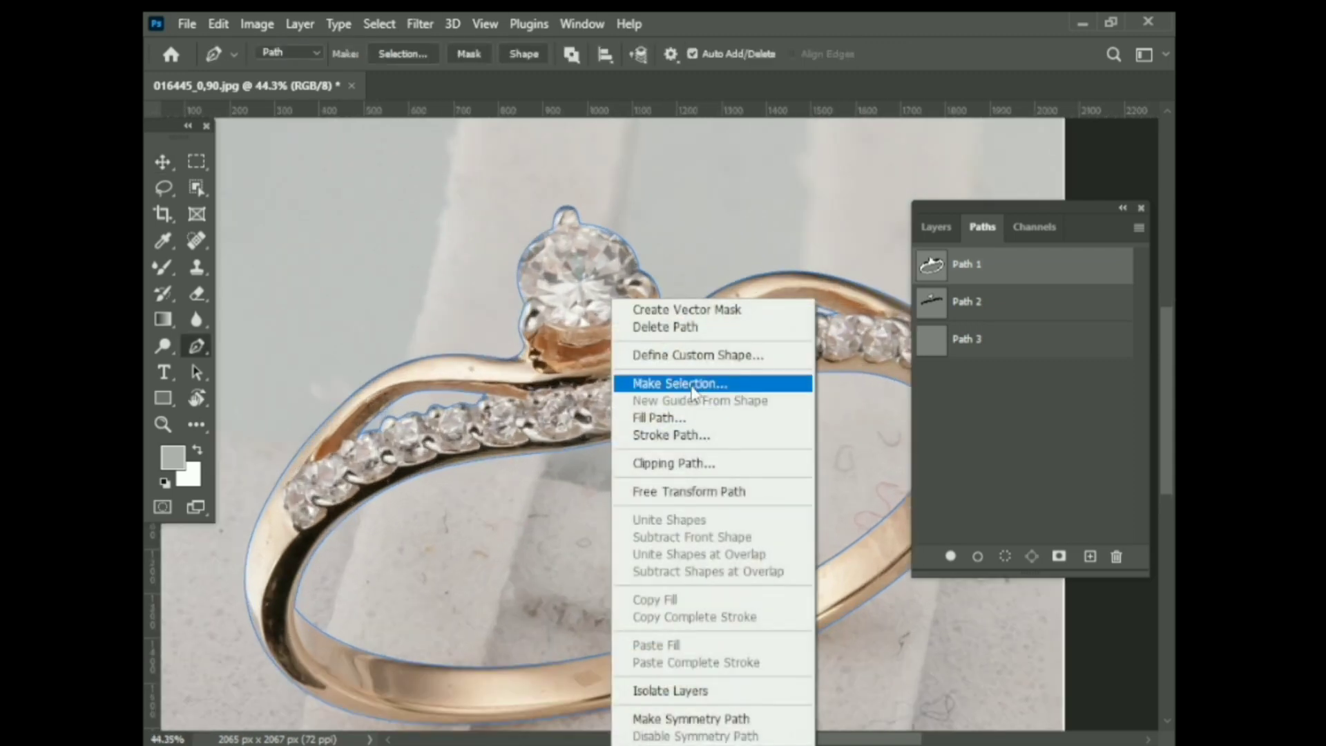
pyautogui.click(656, 383)
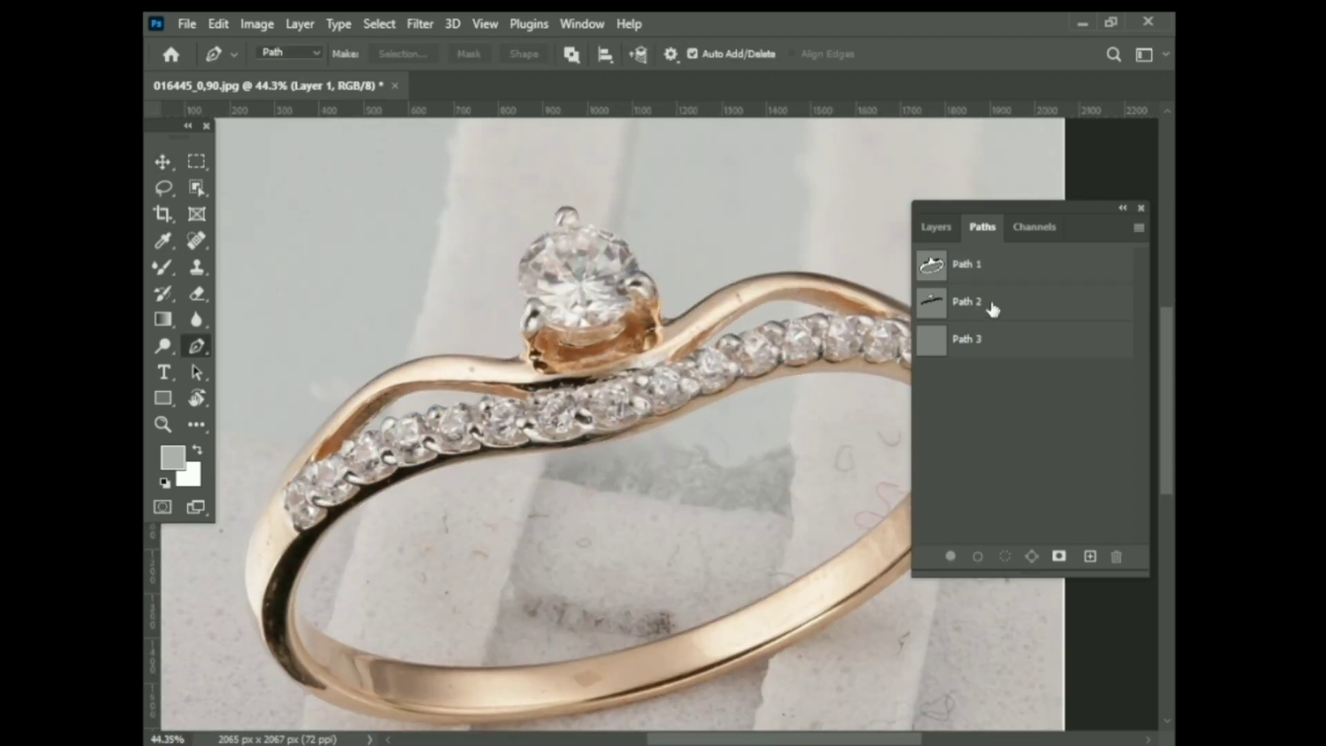
# Make a selection from the diamonds' Path 2 and copy it to its own layer
pyautogui.click(992, 305)
pyautogui.rightClick(605, 307)
pyautogui.click(670, 360)
pyautogui.click(764, 192)
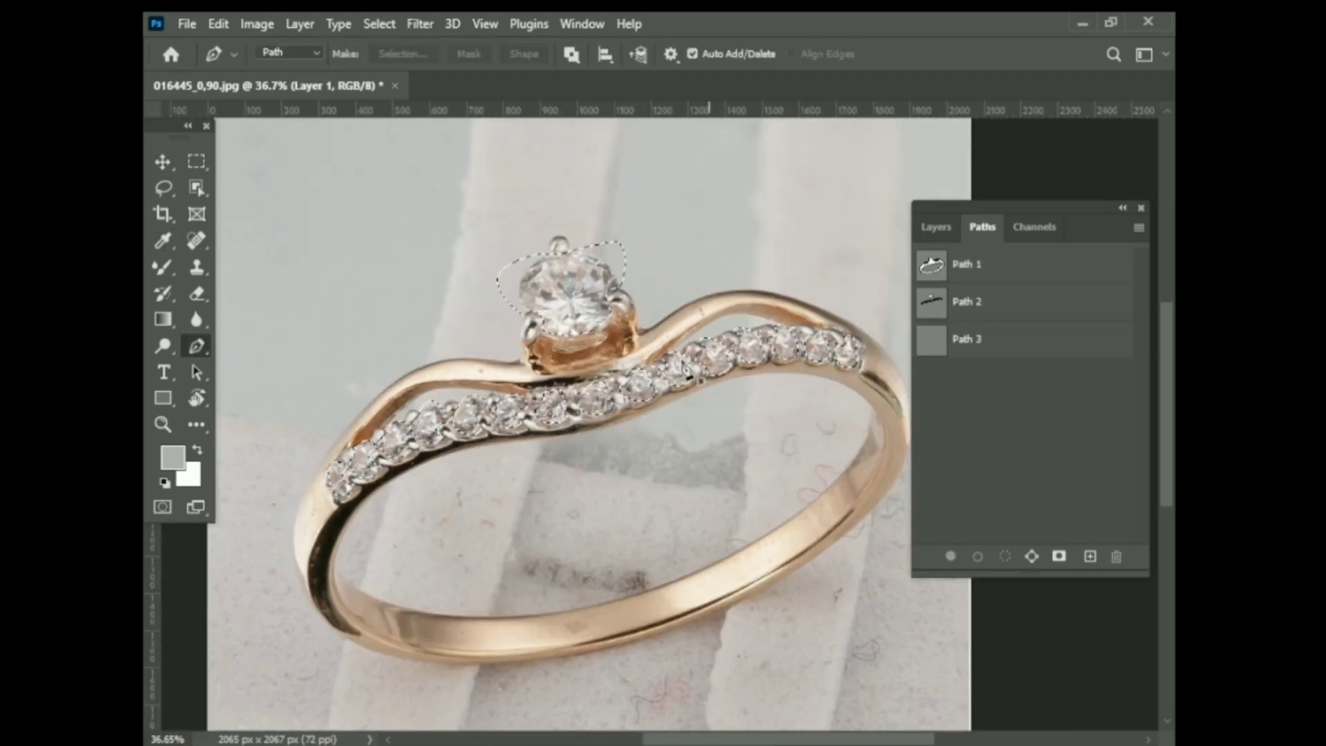
pyautogui.click(937, 226)
pyautogui.hotkey('ctrl', 'j')
# Add a white-filled layer above Background, then deselect and begin Save As
pyautogui.click(1031, 438)
pyautogui.click(1089, 556)
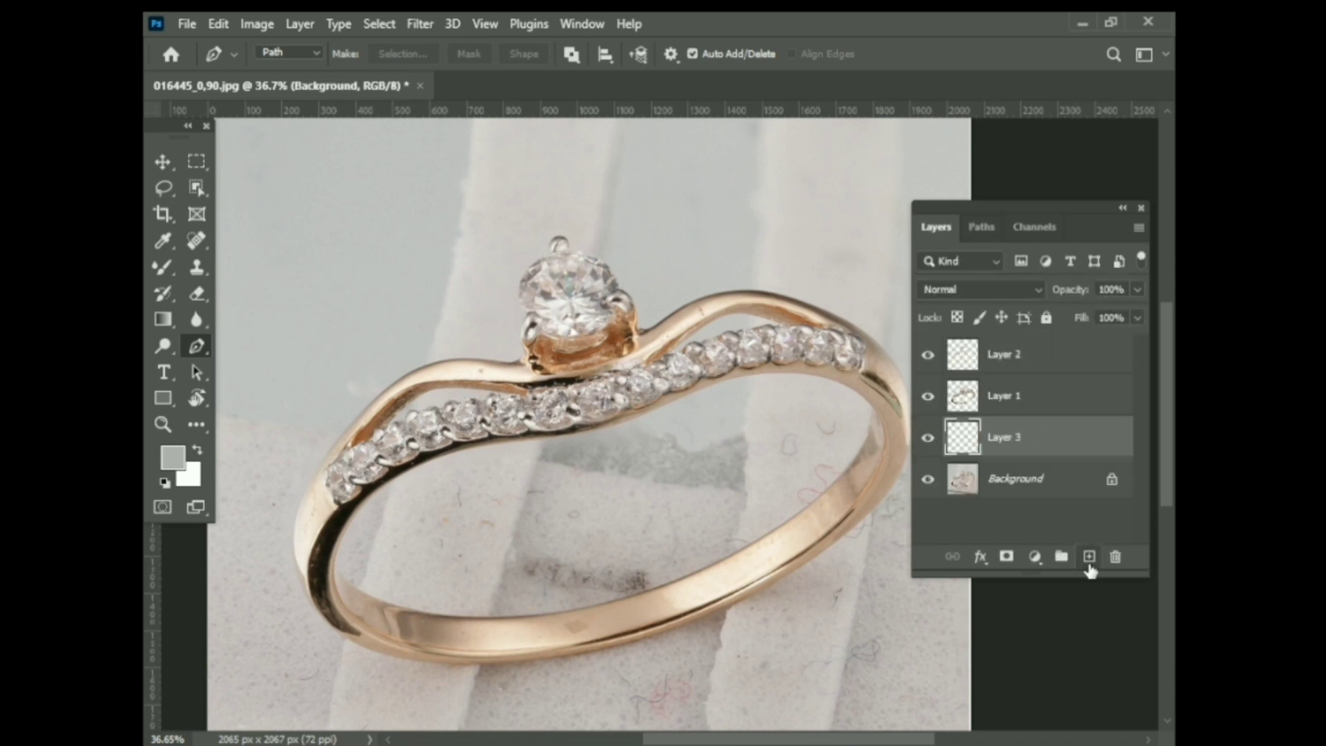
pyautogui.hotkey('ctrl', 'BackSpace')
pyautogui.hotkey('ctrl', '0')
pyautogui.hotkey('ctrl', 'shift', 's')
# Save the document to Downloads as a Photoshop PSD, accepting the format options
pyautogui.click(231, 231)
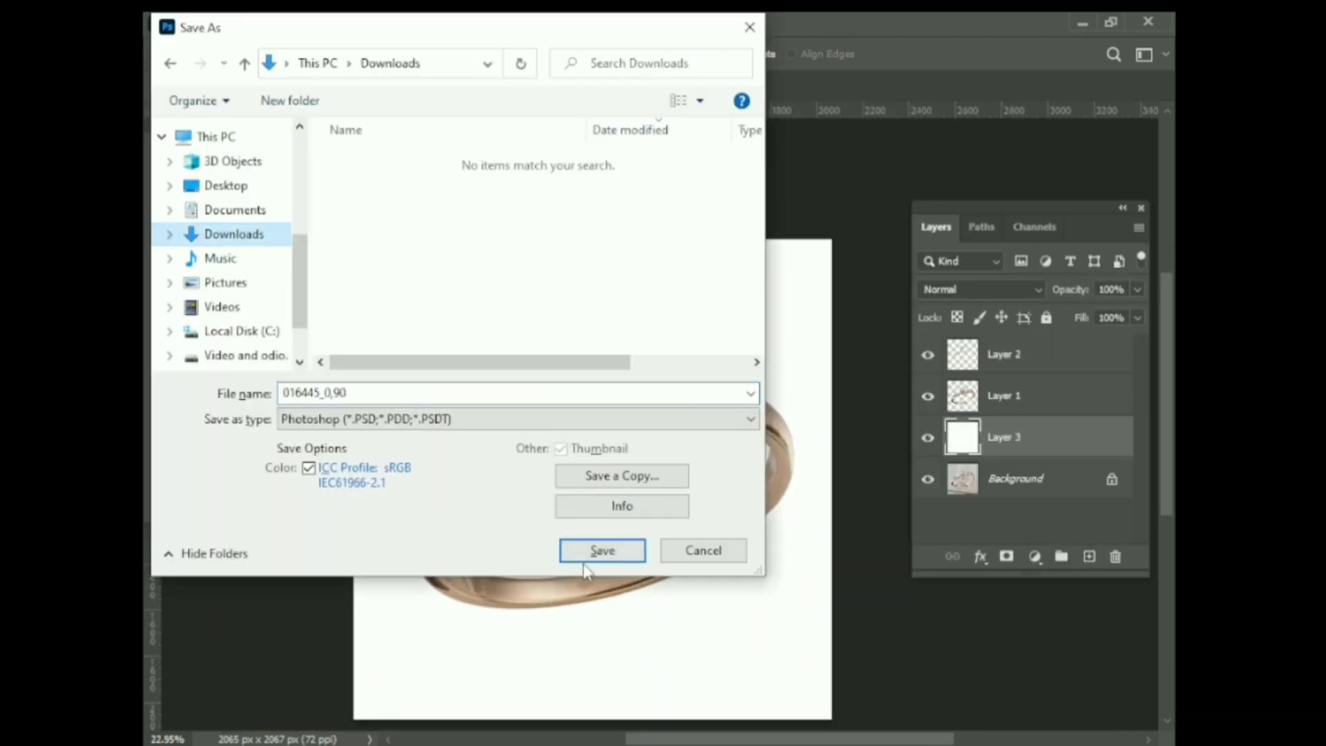
pyautogui.click(600, 548)
pyautogui.click(880, 209)
# Fit the whole image on screen and select Layer 2
pyautogui.hotkey('ctrl', '0')
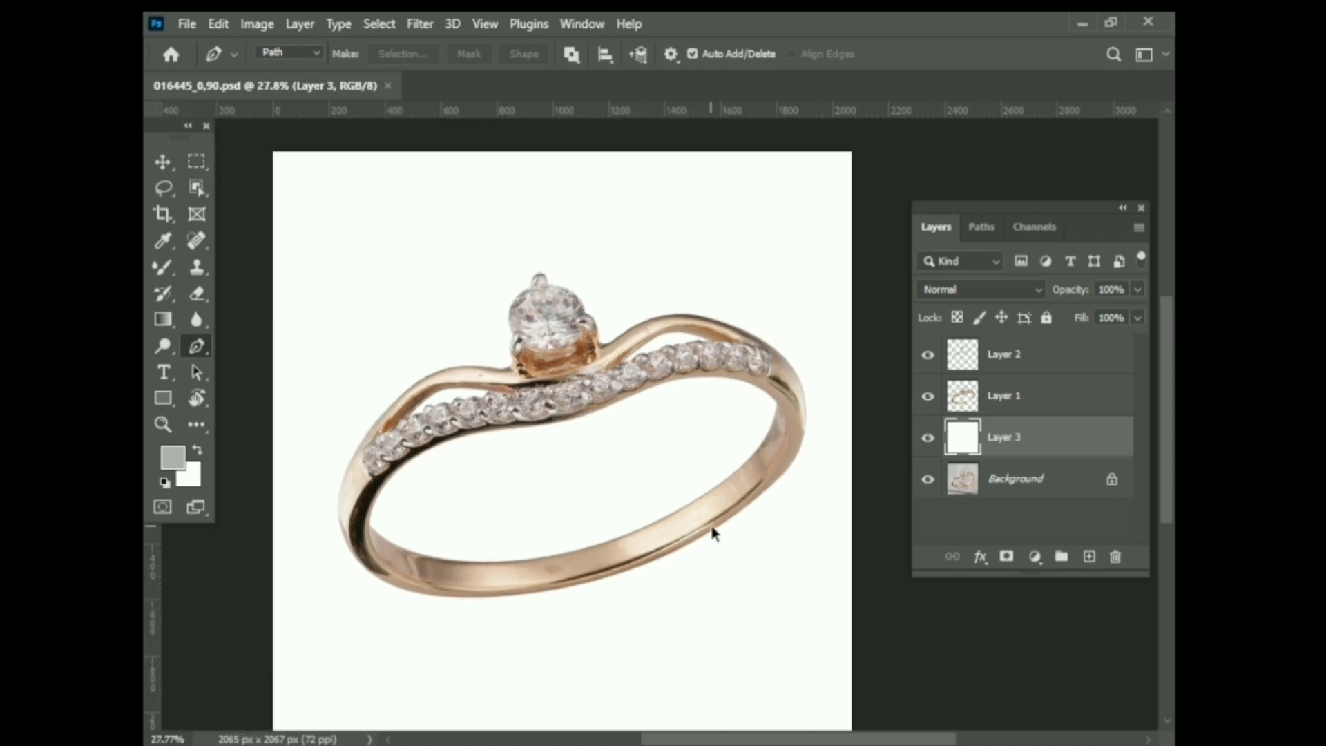
pyautogui.scroll(5, 350, 553)
pyautogui.scroll(-2, 341, 547)
pyautogui.scroll(-2, 260, 562)
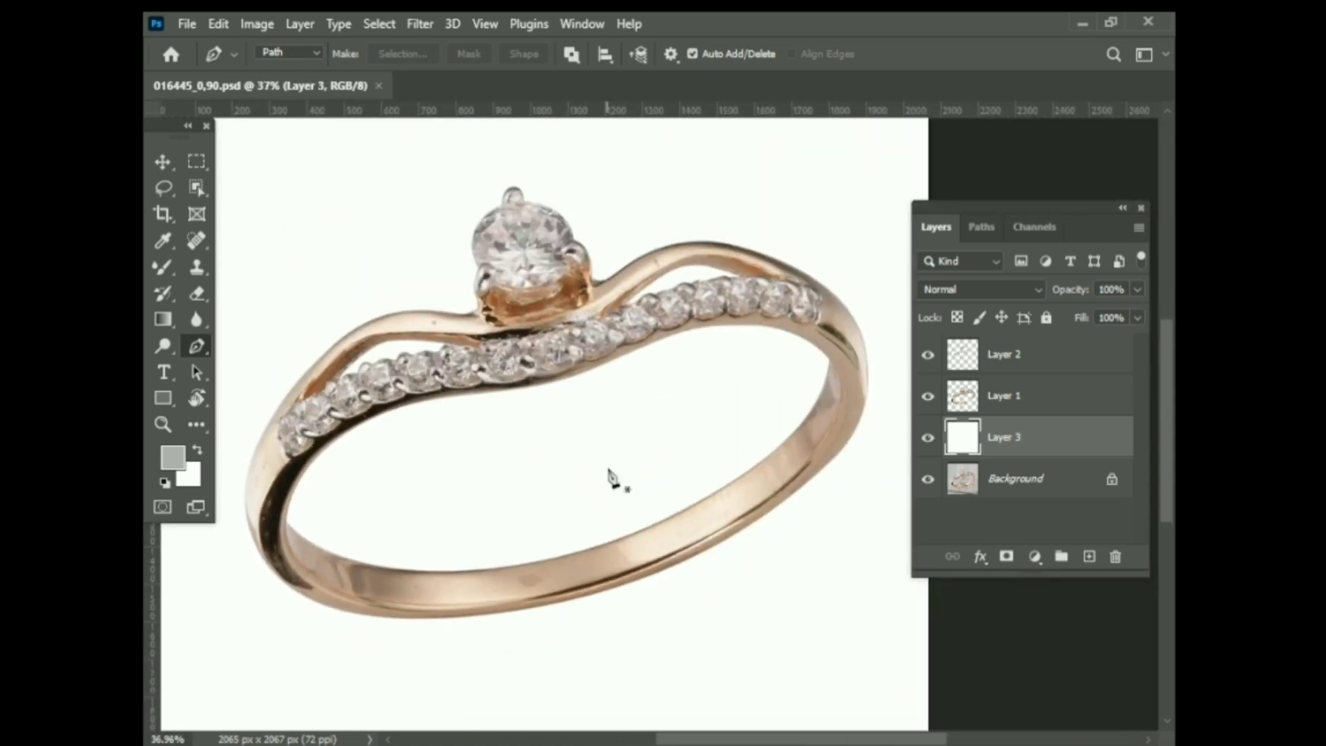
pyautogui.click(1015, 395)
# Load the diamonds as a selection, then open and cancel Camera Raw
pyautogui.click(1009, 355)
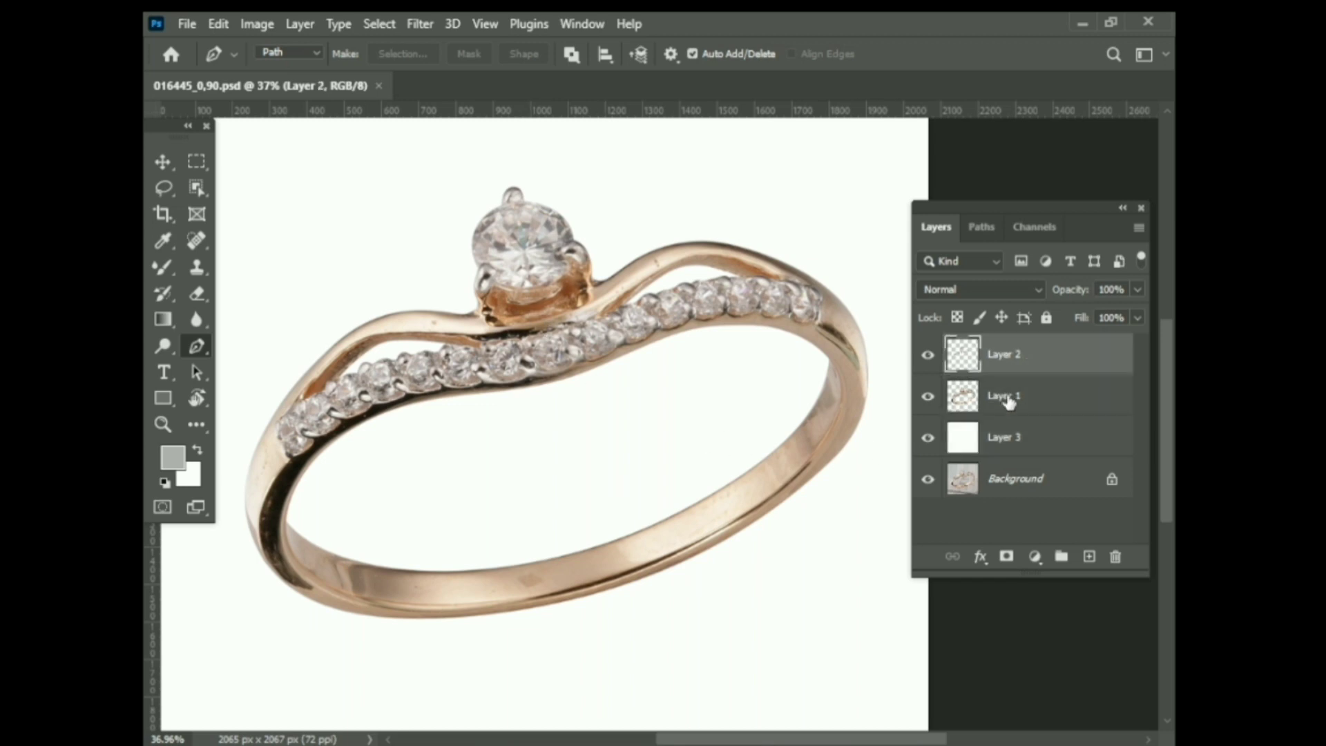
pyautogui.keyDown('ctrl'); pyautogui.click(956, 359); pyautogui.keyUp('ctrl')
pyautogui.hotkey('shift', 'ctrl', 'a')
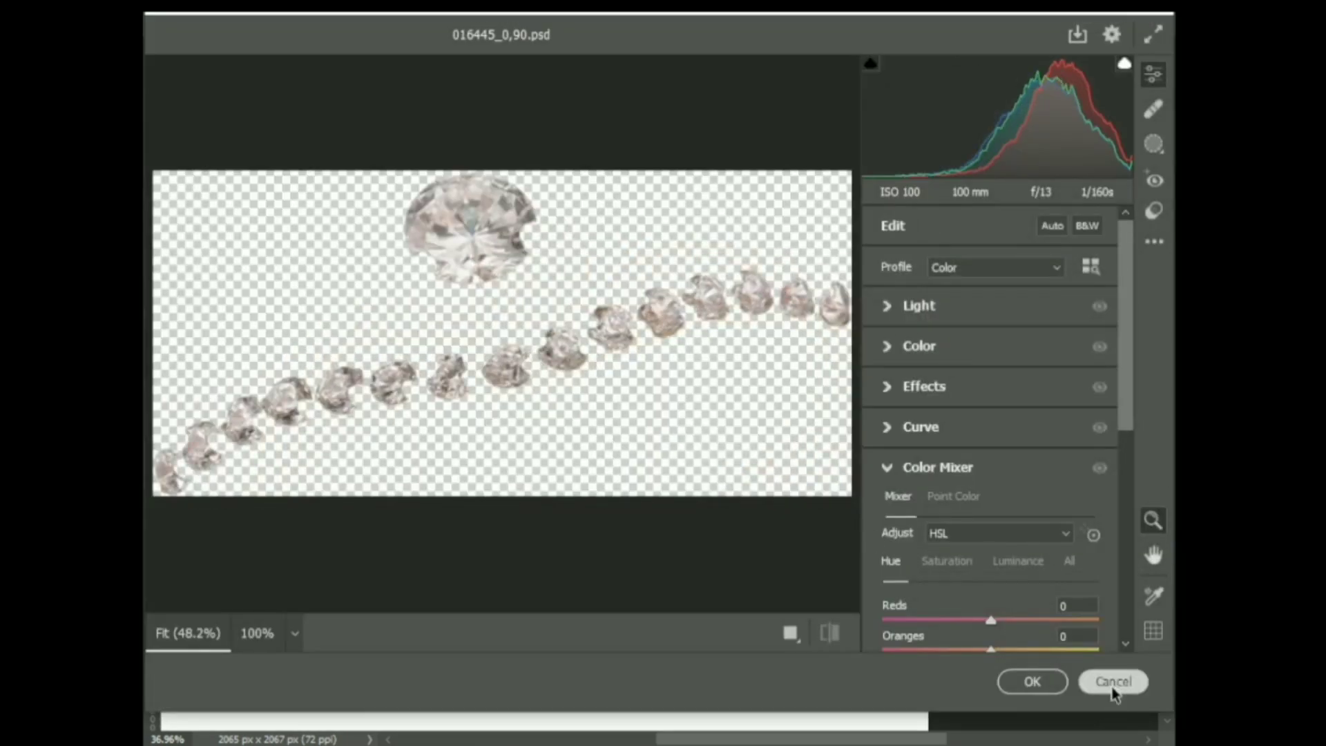
pyautogui.click(1109, 681)
# Hide the ring band layer and add a Hue/Saturation adjustment with Saturation −51
pyautogui.click(1035, 556)
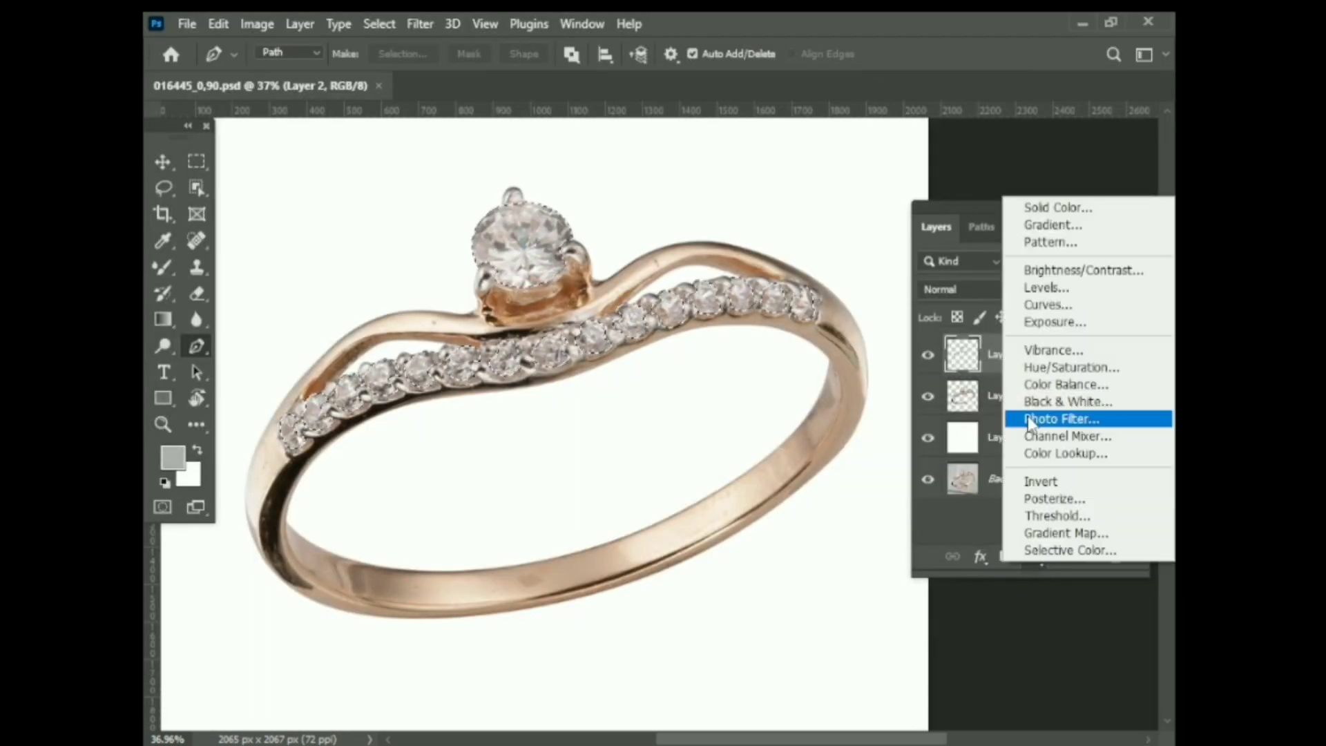
pyautogui.click(927, 395)
pyautogui.click(1034, 556)
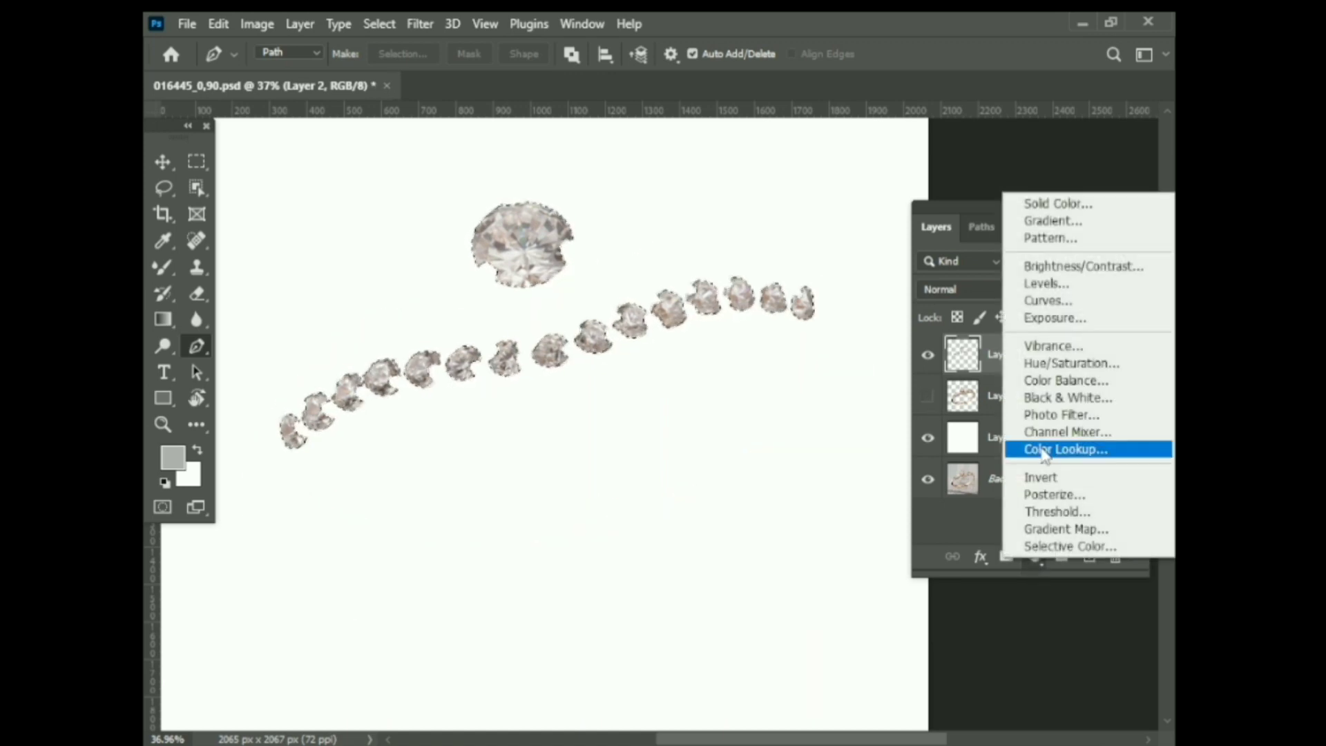
pyautogui.click(1072, 363)
pyautogui.scroll(5, 561, 352)
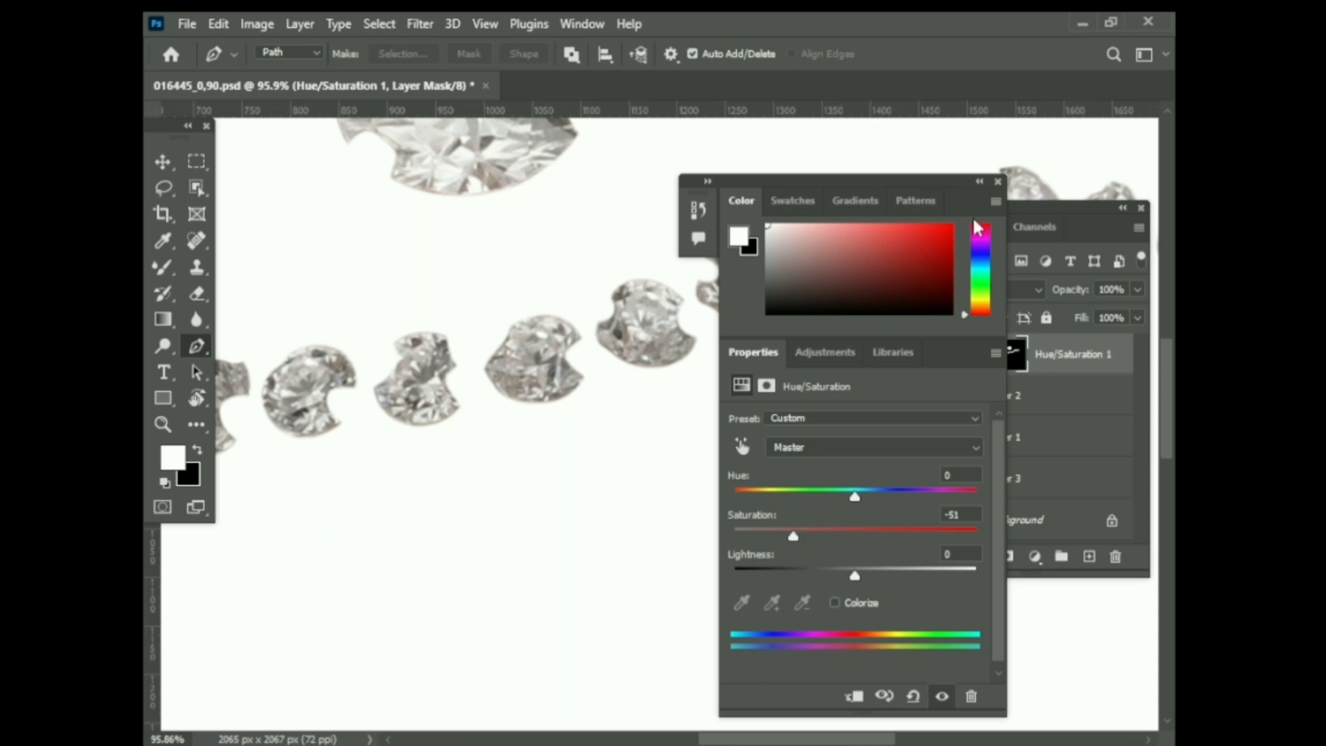
pyautogui.click(997, 181)
# Brighten the Layer 2 diamonds in Camera Raw with Curve Highlights +12 and Lights +24
pyautogui.click(995, 396)
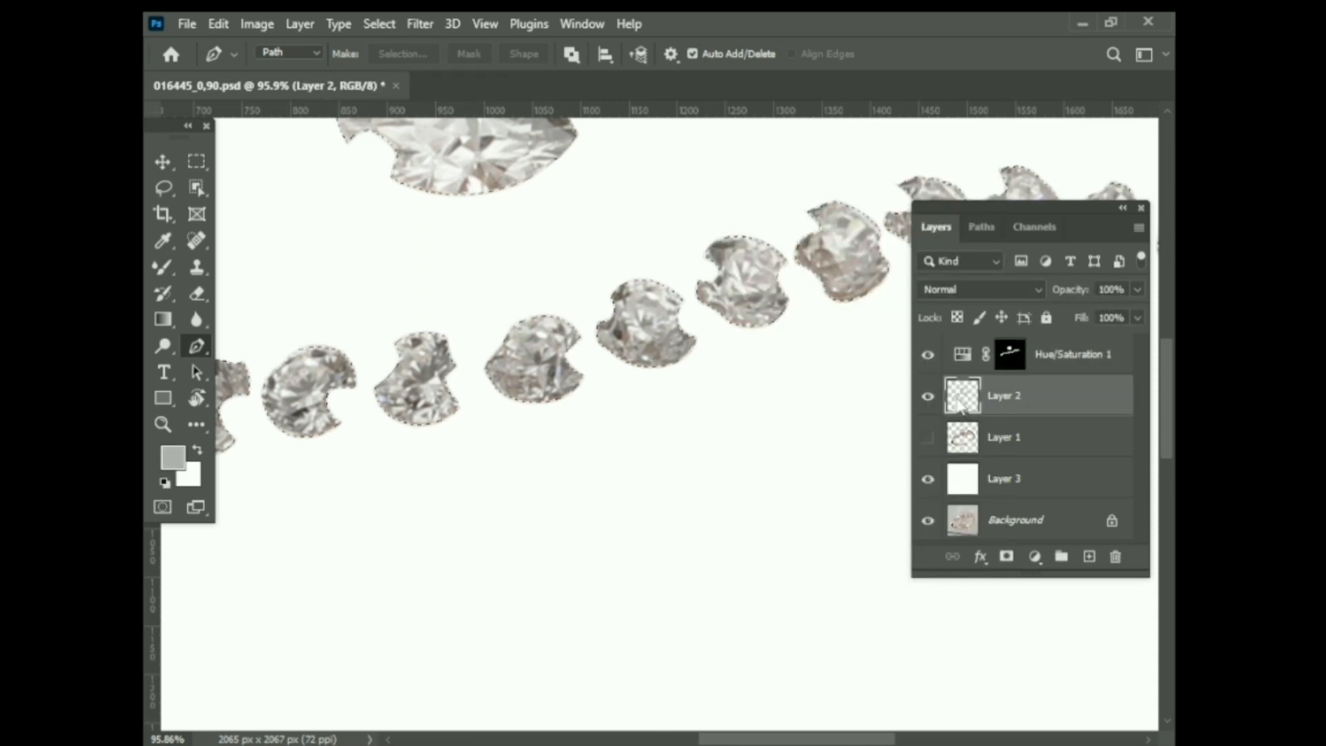
pyautogui.hotkey('ctrl', 'shift', 'a')
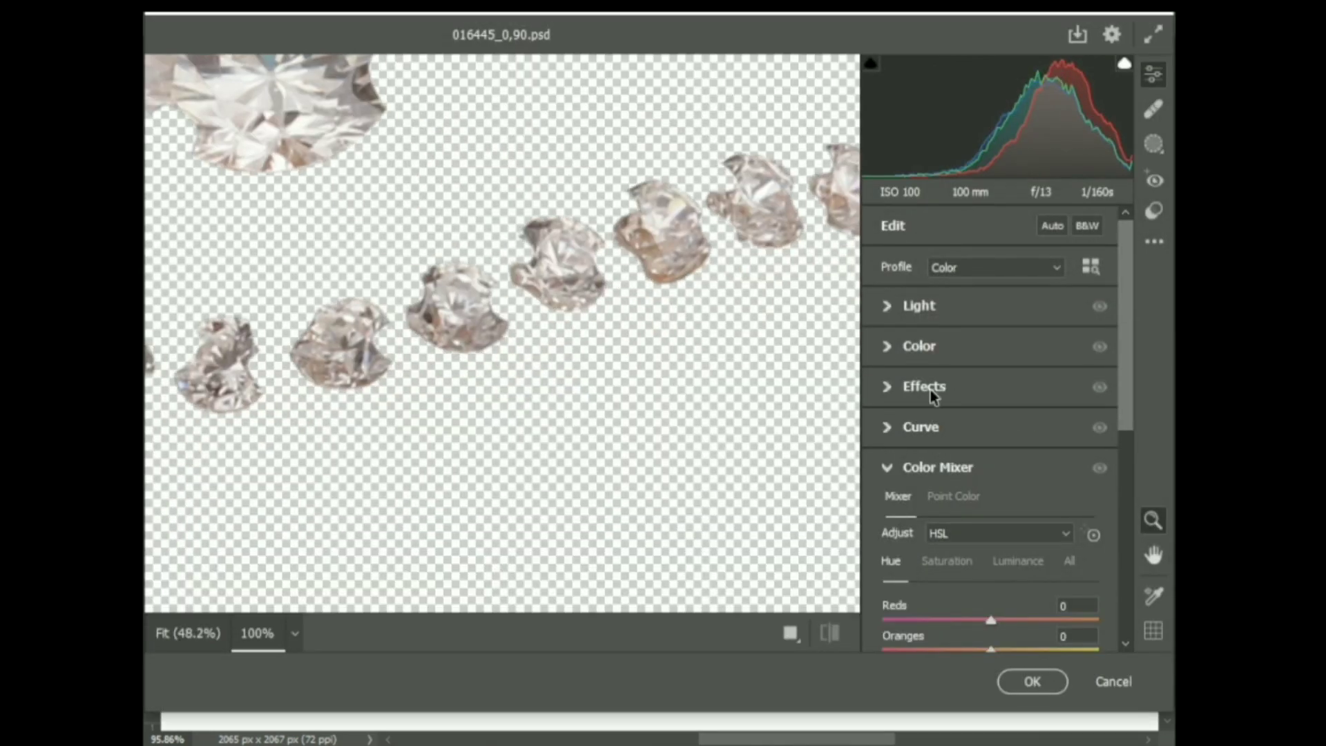
pyautogui.click(888, 427)
pyautogui.moveTo(991, 563); pyautogui.dragTo(1017, 594)
pyautogui.scroll(-5, 942, 582)
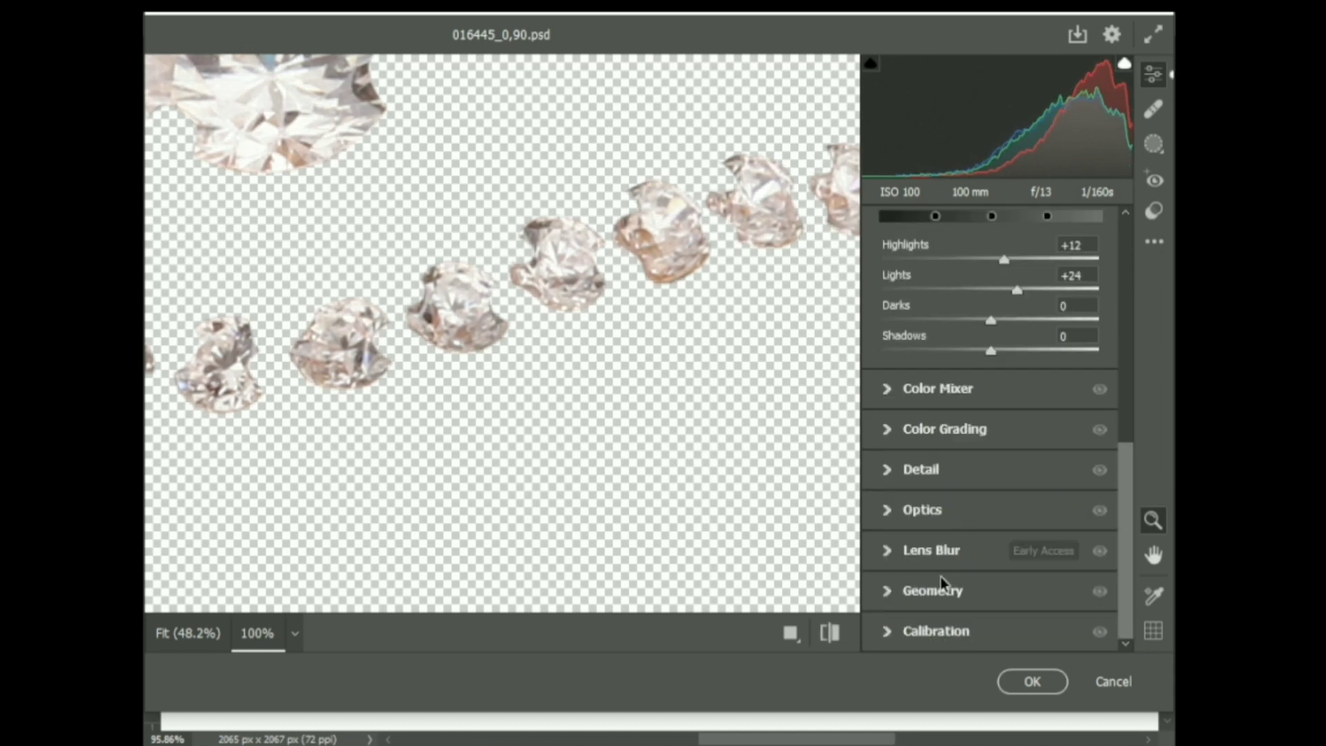
pyautogui.scroll(5, 942, 582)
pyautogui.click(1032, 682)
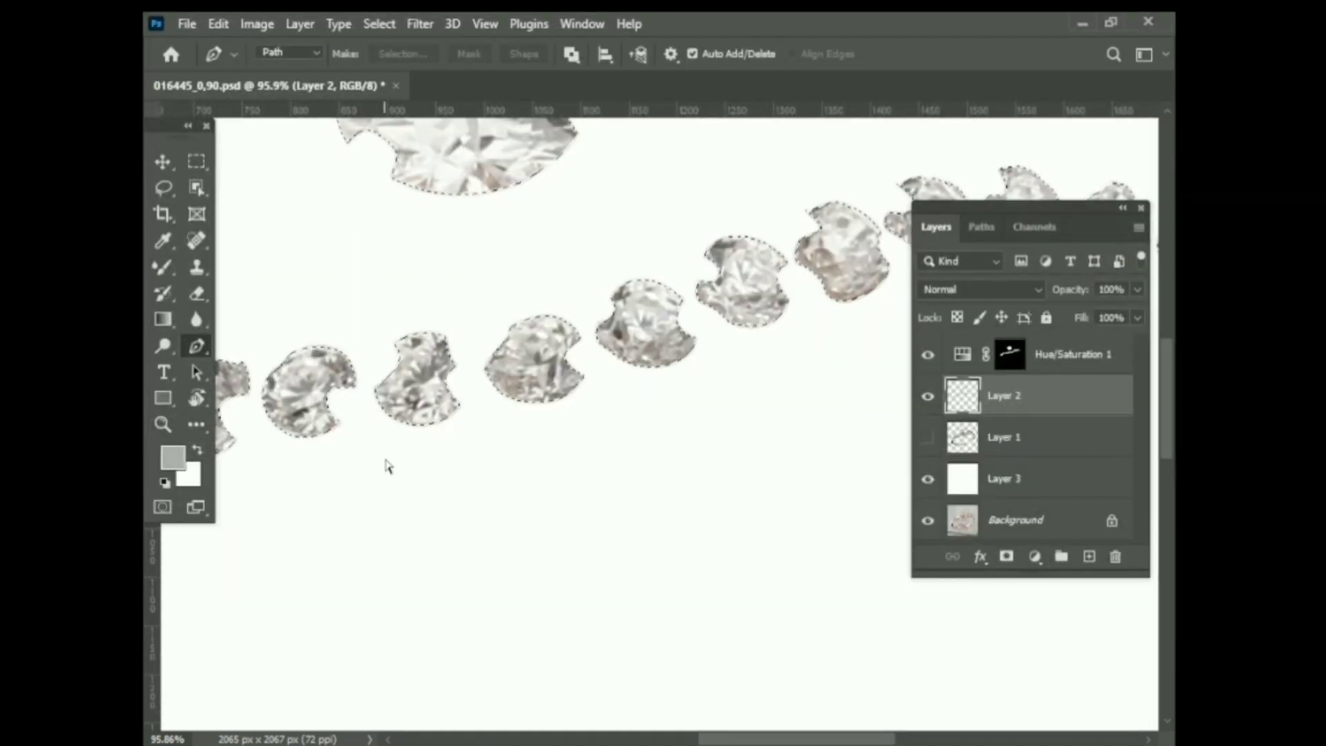
# Add a Curves adjustment layer and bend the curve upward to brighten the diamonds
pyautogui.scroll(-2, 678, 512)
pyautogui.click(1034, 556)
pyautogui.click(1036, 305)
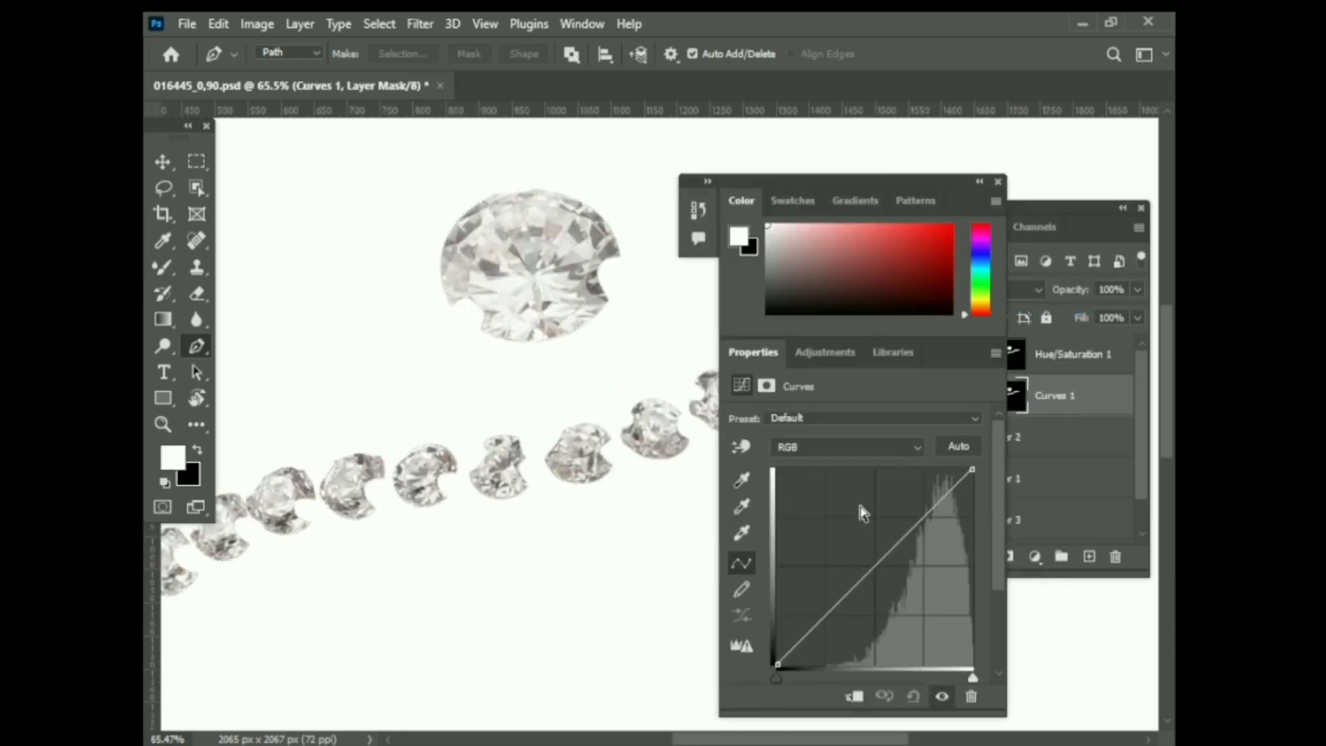
pyautogui.scroll(5, 571, 509)
pyautogui.moveTo(817, 628); pyautogui.dragTo(816, 611)
pyautogui.click(942, 503)
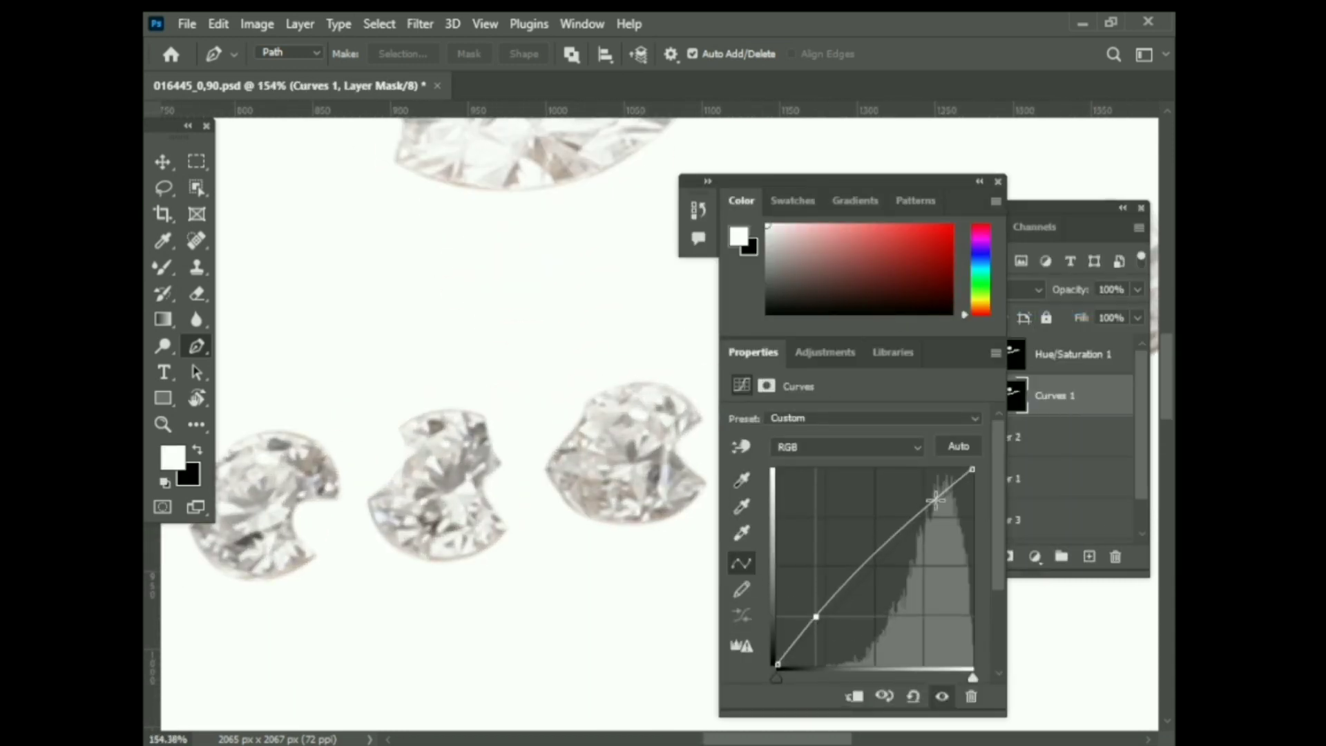
pyautogui.moveTo(942, 503); pyautogui.dragTo(924, 500)
pyautogui.click(997, 181)
# Reset Curves 1, pull its black and white points inward, then select Layer 2
pyautogui.scroll(-3, 657, 415)
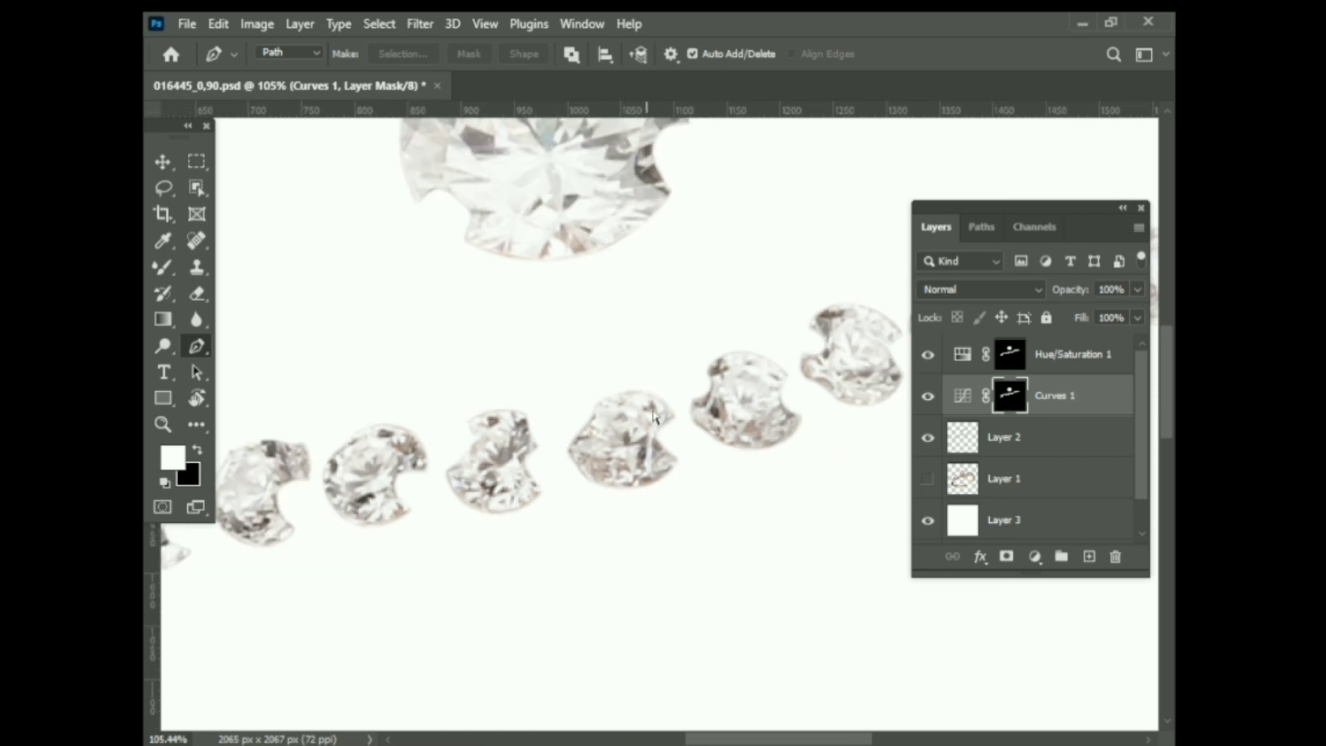
pyautogui.scroll(-2, 658, 415)
pyautogui.scroll(-1, 656, 414)
pyautogui.doubleClick(962, 395)
pyautogui.hotkey('ctrl', 'z')
pyautogui.hotkey('ctrl', 'z')
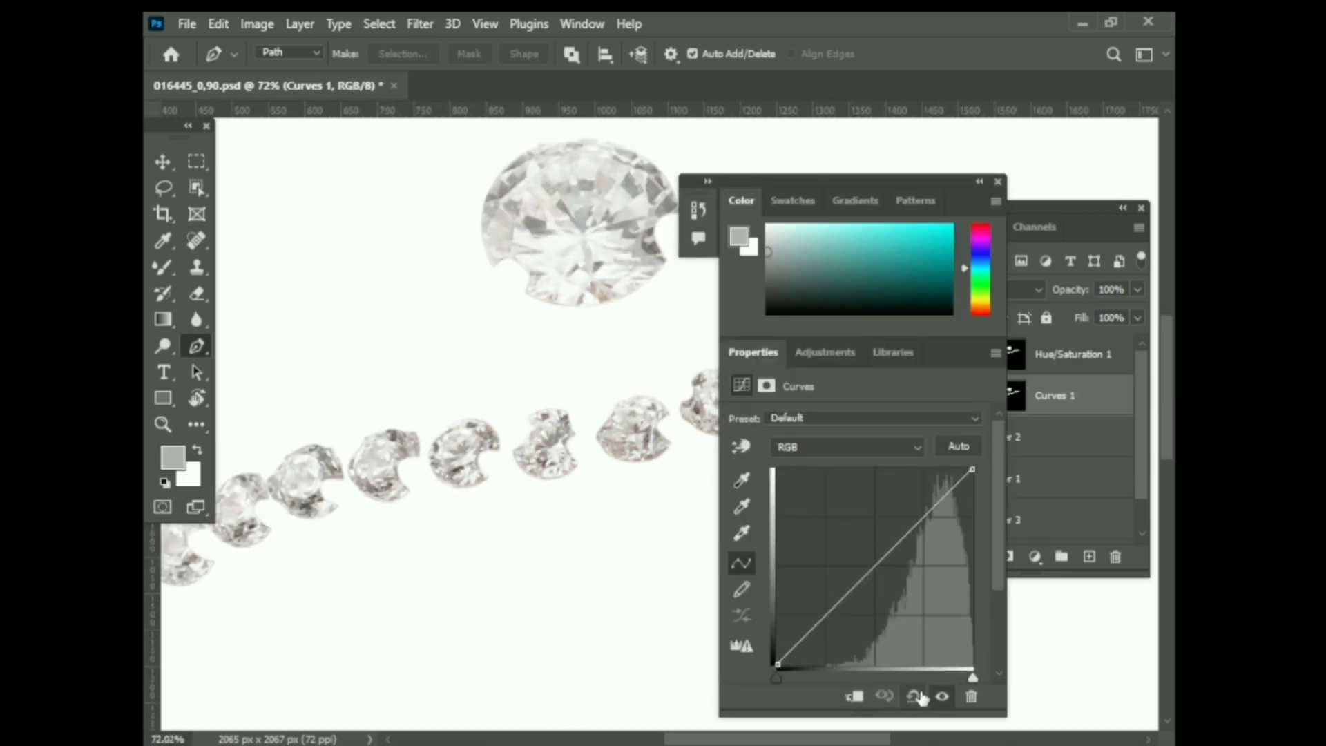
pyautogui.moveTo(774, 678); pyautogui.dragTo(804, 679)
pyautogui.moveTo(972, 678); pyautogui.dragTo(963, 679)
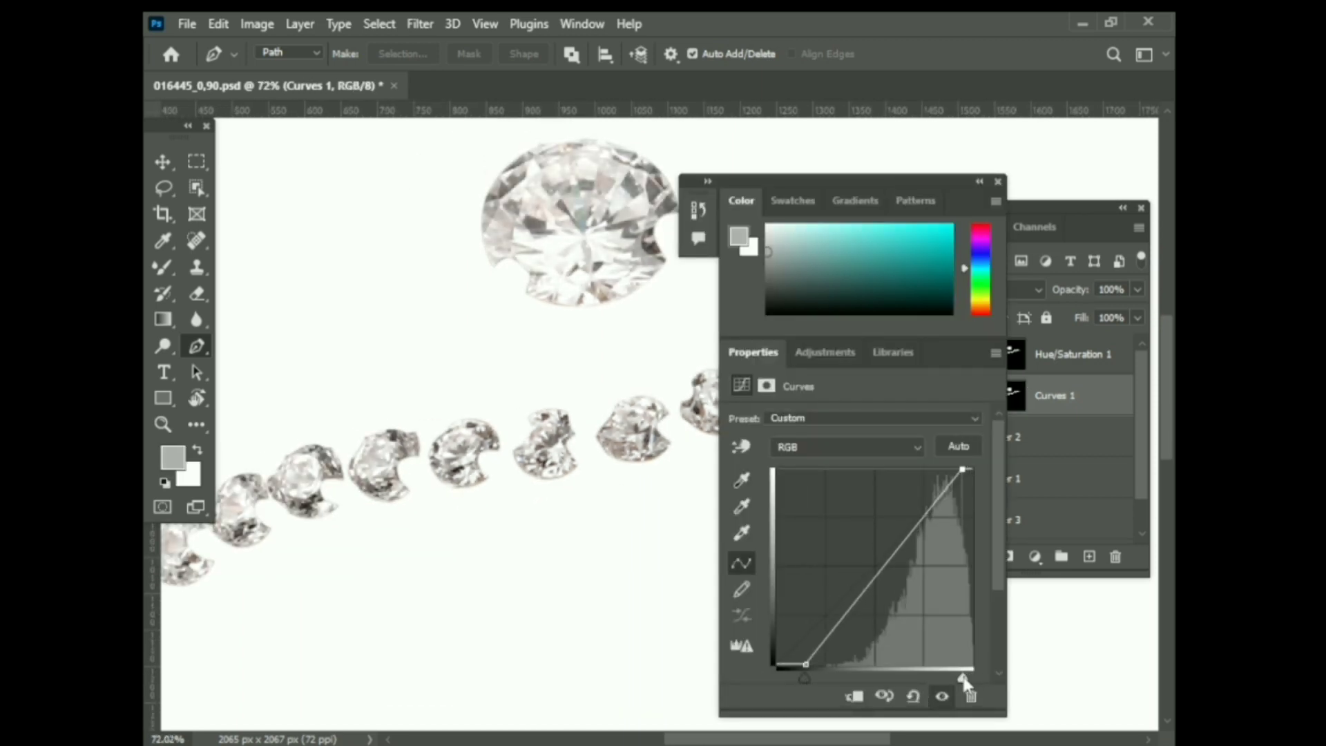
pyautogui.click(998, 182)
pyautogui.click(1006, 447)
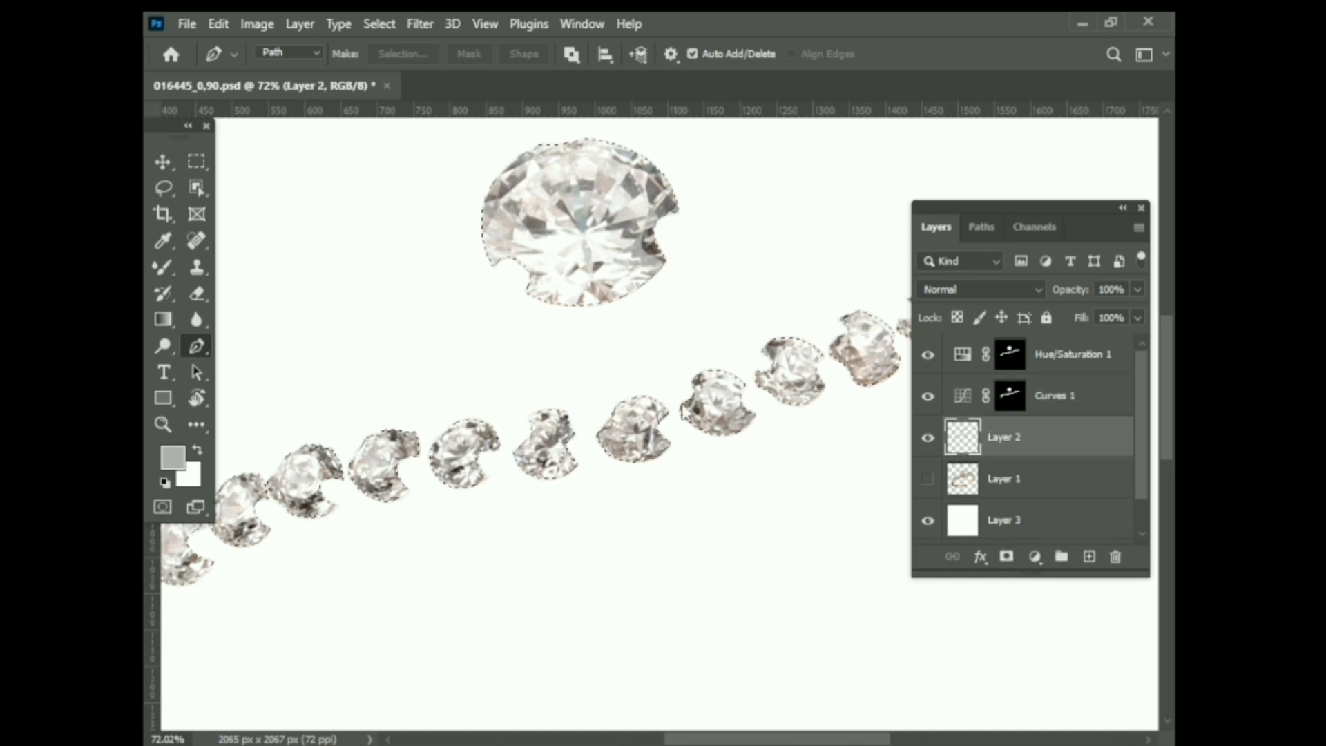
pyautogui.hotkey('ctrl', 'shift', 'a')
# Sharpen the diamonds to 18 in Camera Raw's Detail settings
pyautogui.click(887, 428)
pyautogui.click(917, 552)
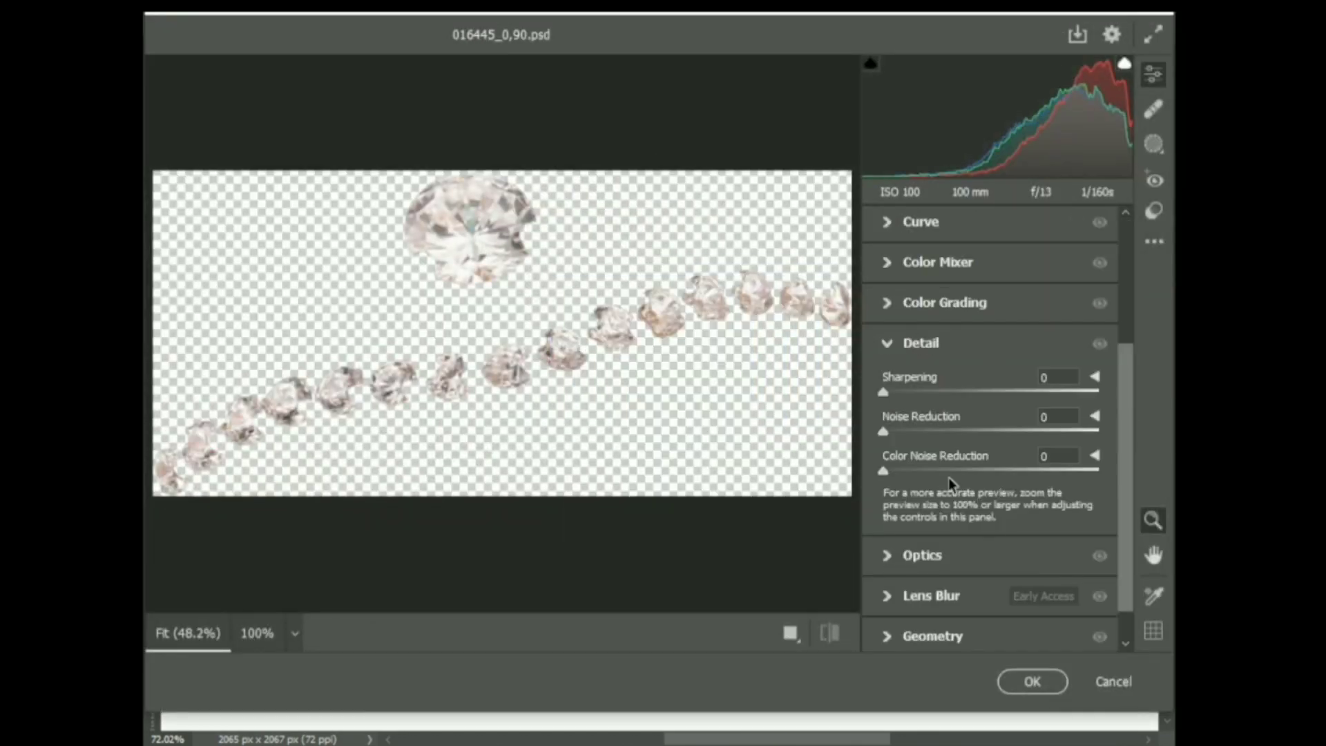
pyautogui.hotkey('ctrl', 'alt', '0')
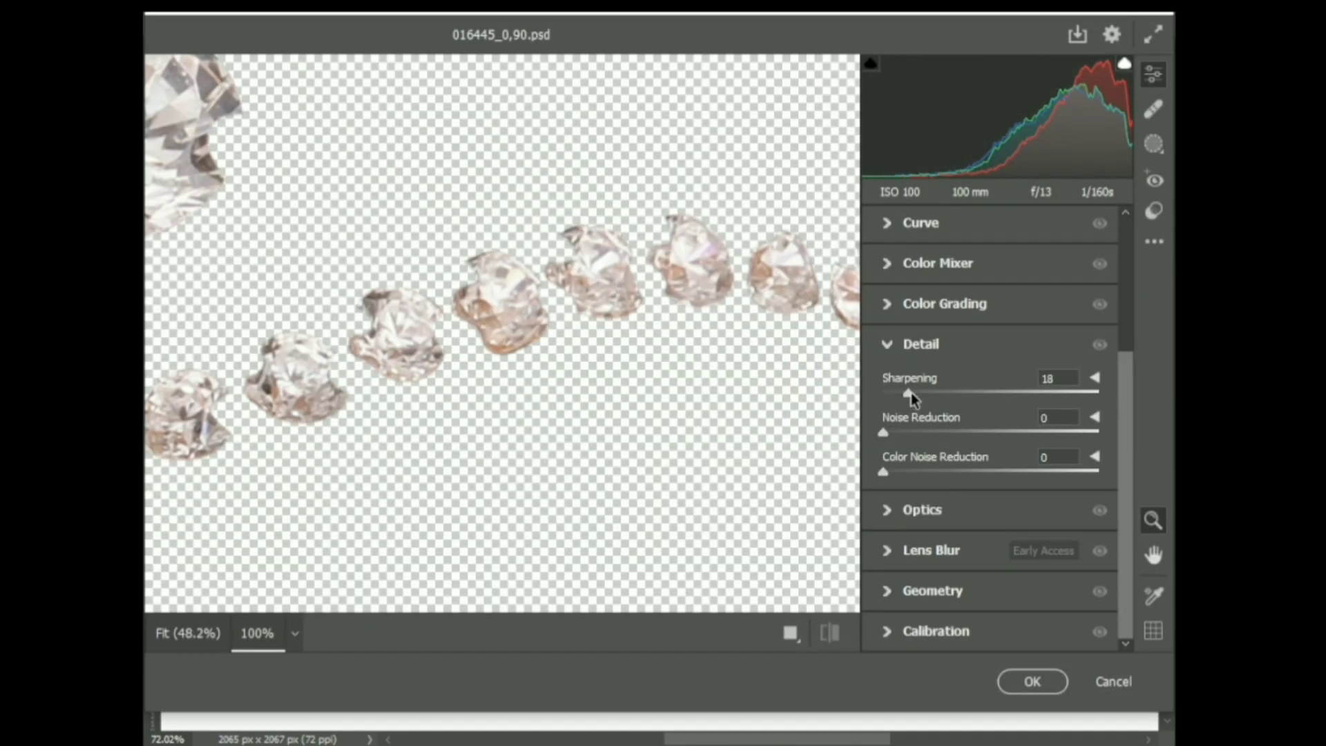
pyautogui.press('Return')
pyautogui.scroll(-1, 963, 449)
pyautogui.scroll(1, 963, 449)
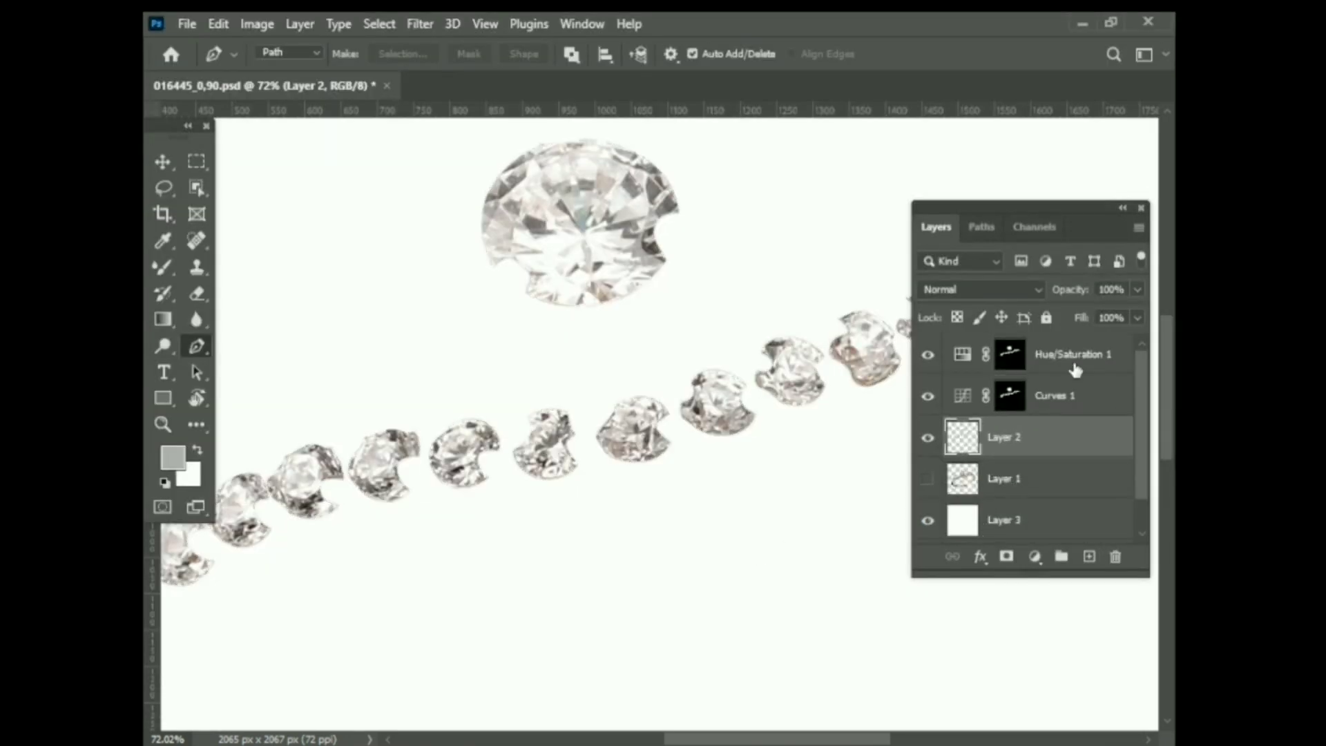
# Group the diamonds and their adjustments as 'stone' and show the ring band again
pyautogui.hotkey('ctrl', 'g')
pyautogui.press('Return')
pyautogui.click(927, 379)
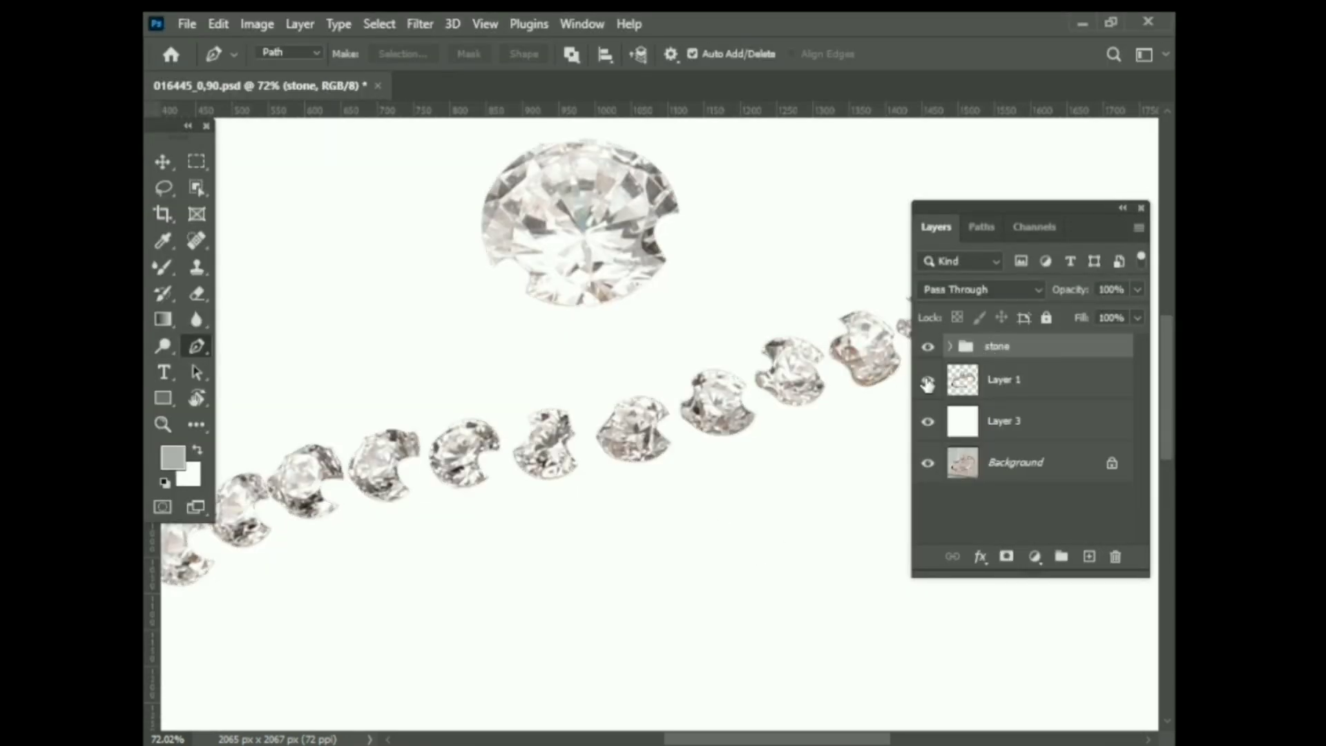
pyautogui.hotkey('ctrl', '0')
# On Layer 1, trace a curved pen path along the band's lower edge where it bends up
pyautogui.scroll(-3, 603, 449)
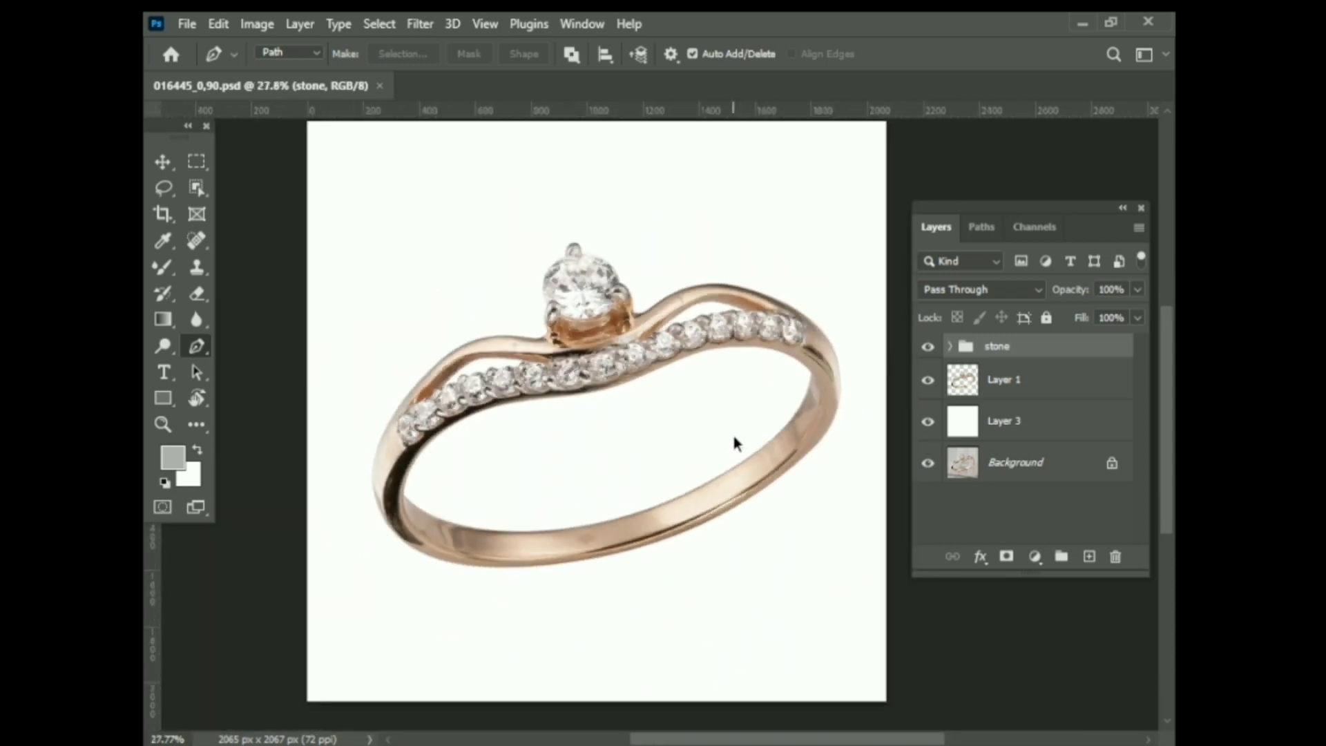
pyautogui.click(1008, 400)
pyautogui.scroll(5, 656, 414)
pyautogui.scroll(-4, 424, 465)
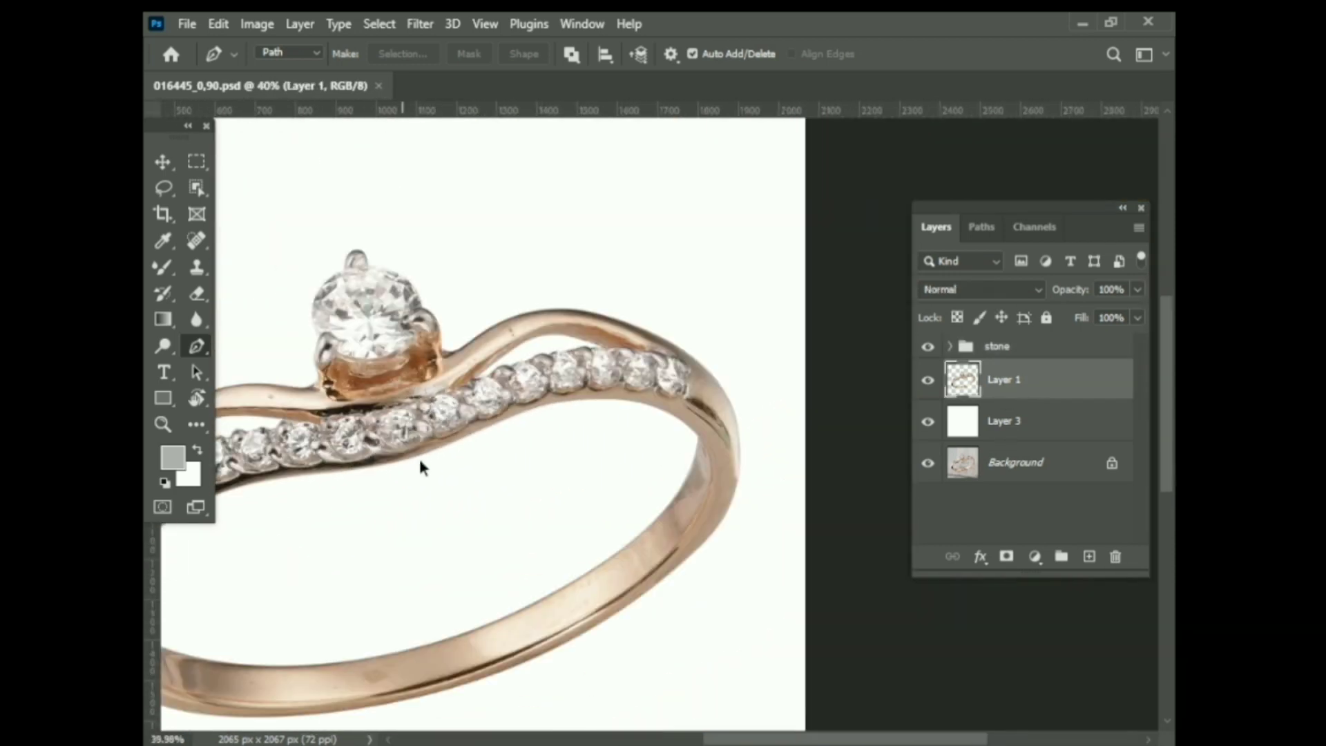
pyautogui.scroll(4, 702, 453)
pyautogui.scroll(-5, 791, 426)
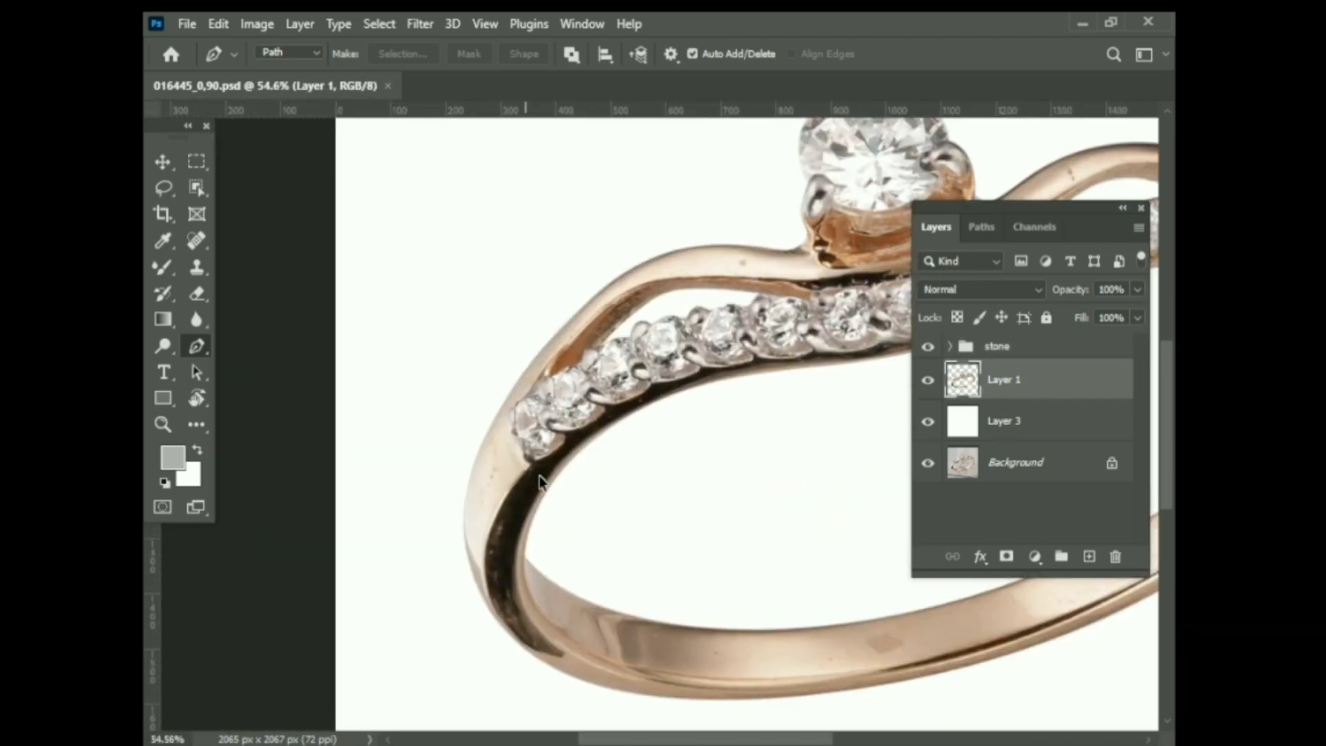
pyautogui.scroll(5, 510, 420)
pyautogui.scroll(2, 480, 399)
pyautogui.scroll(-5, 476, 391)
pyautogui.press('Tab')
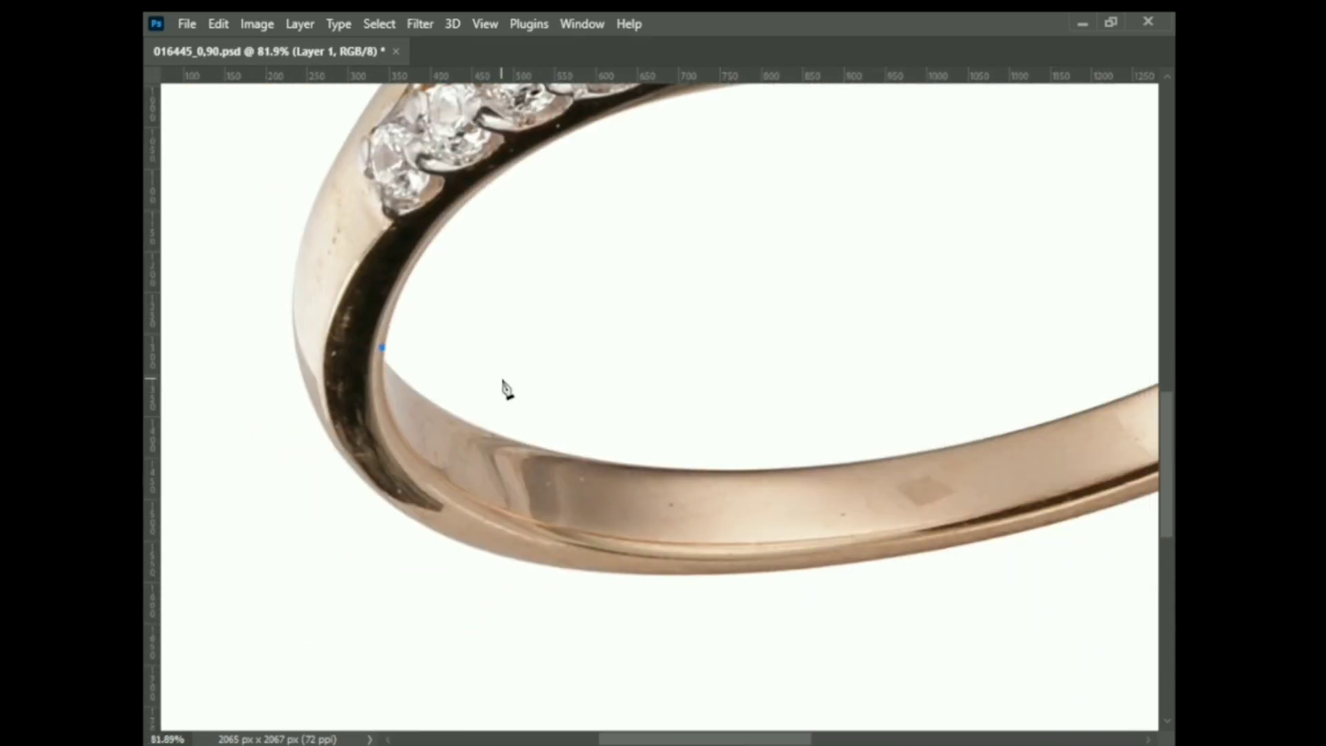
pyautogui.scroll(-3, 414, 474)
pyautogui.scroll(1, 355, 482)
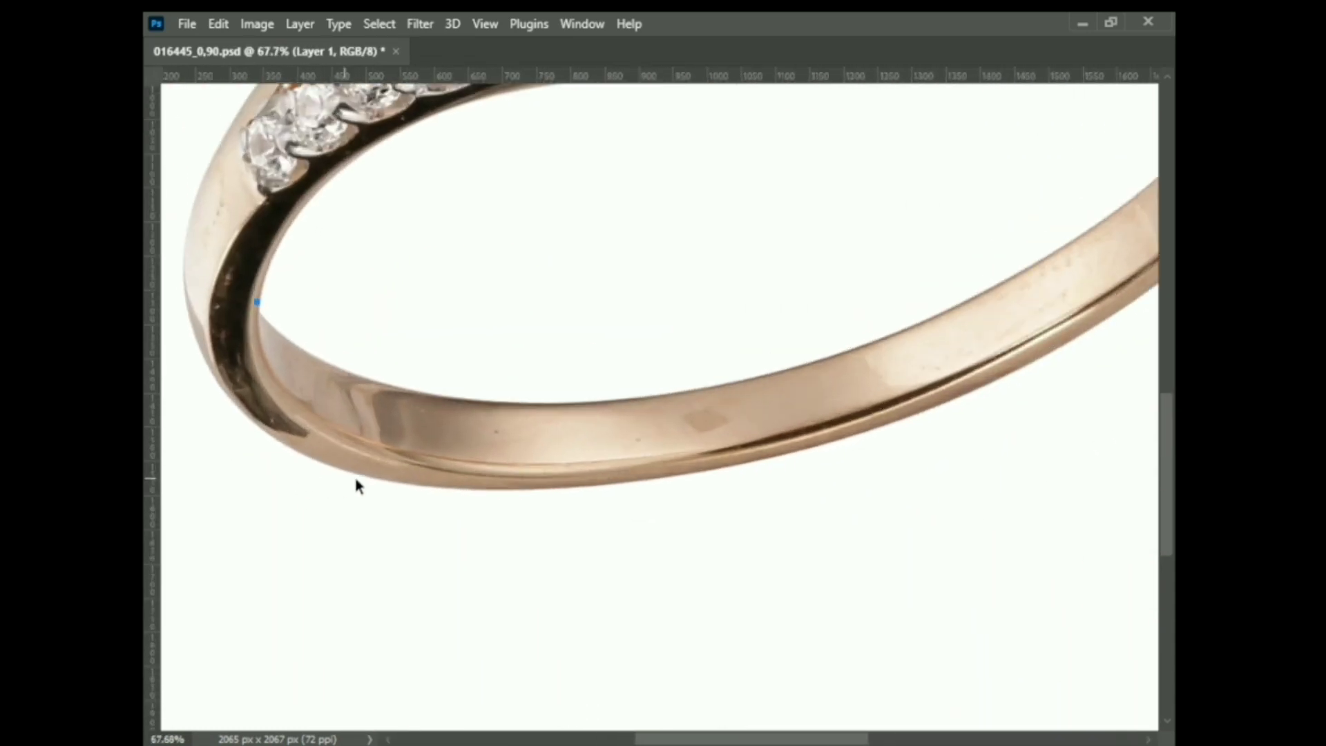
pyautogui.scroll(4, 412, 479)
pyautogui.scroll(-1, 379, 453)
pyautogui.scroll(-2, 309, 456)
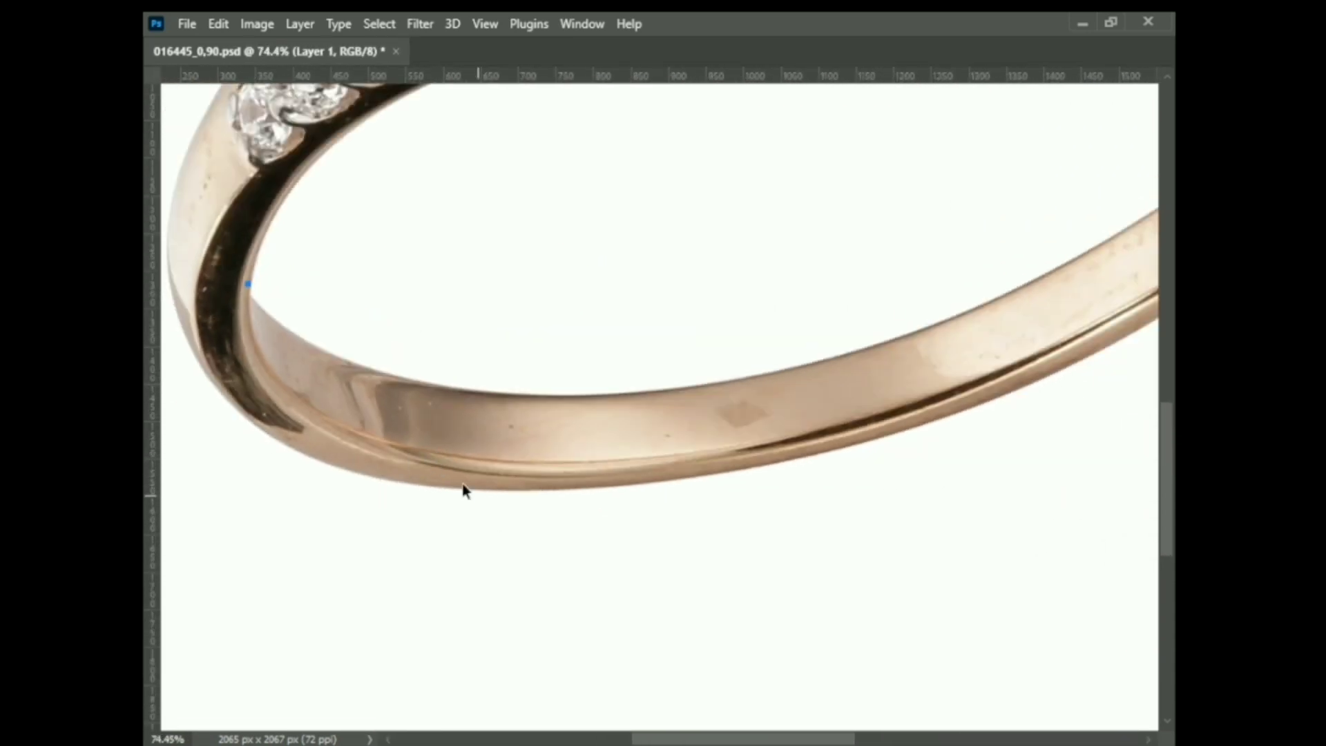
pyautogui.scroll(2, 463, 490)
pyautogui.moveTo(495, 458); pyautogui.dragTo(888, 488)
pyautogui.scroll(-1, 888, 488)
pyautogui.scroll(2, 797, 523)
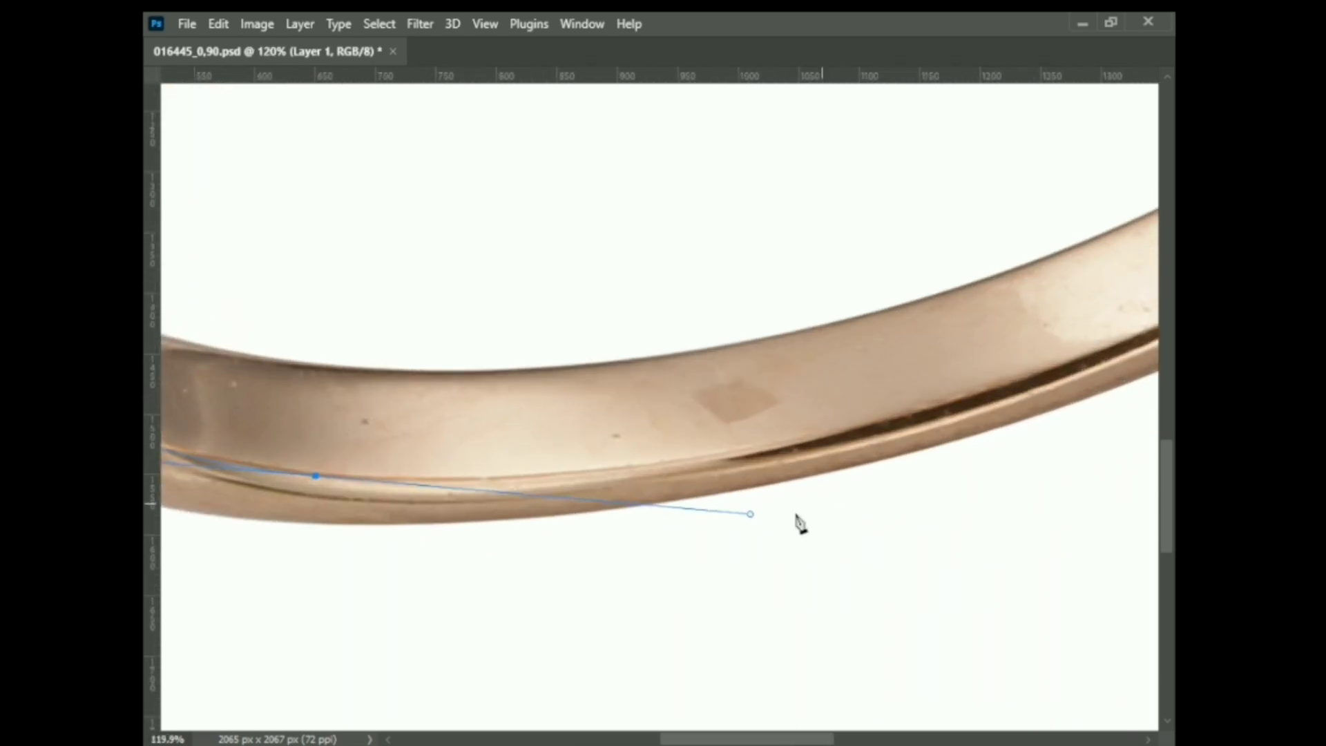
pyautogui.scroll(-1, 438, 492)
pyautogui.moveTo(863, 423); pyautogui.dragTo(1125, 317)
pyautogui.scroll(1, 1122, 312)
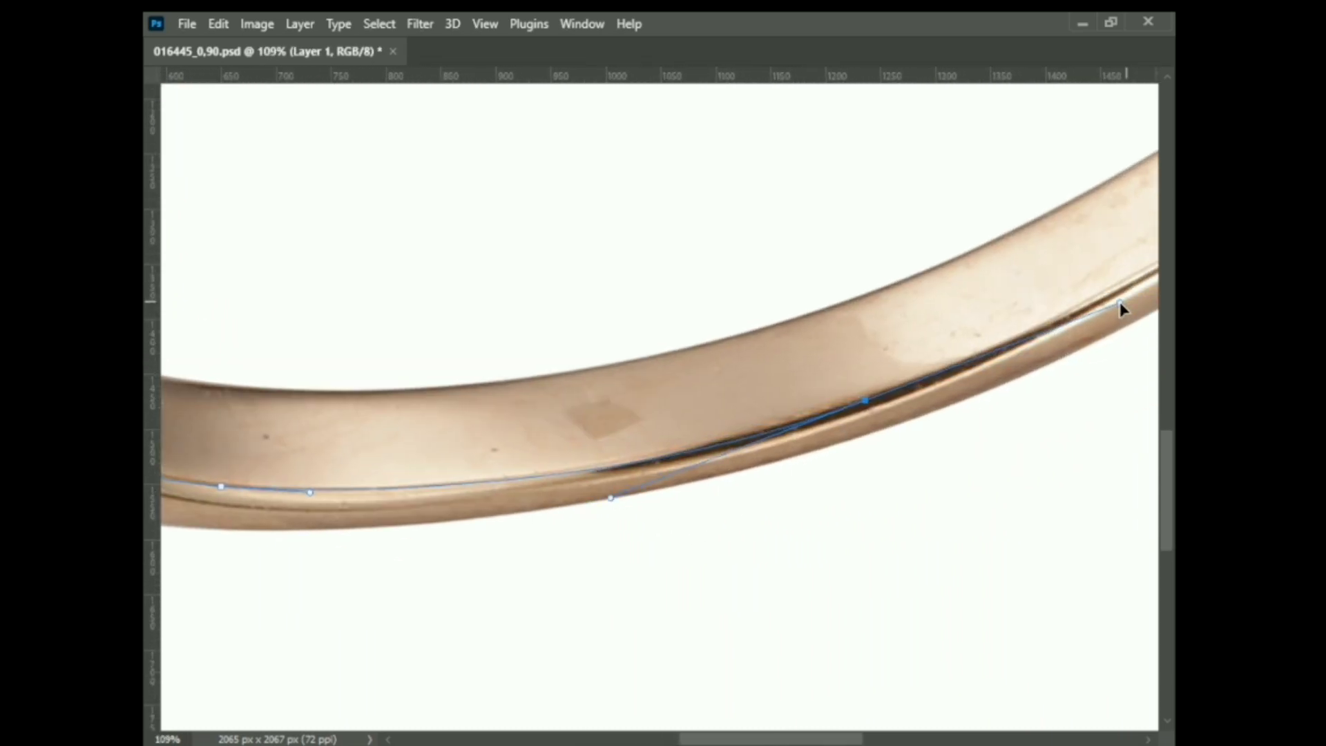
pyautogui.scroll(-3, 310, 497)
pyautogui.scroll(3, 379, 476)
pyautogui.scroll(-2, 775, 332)
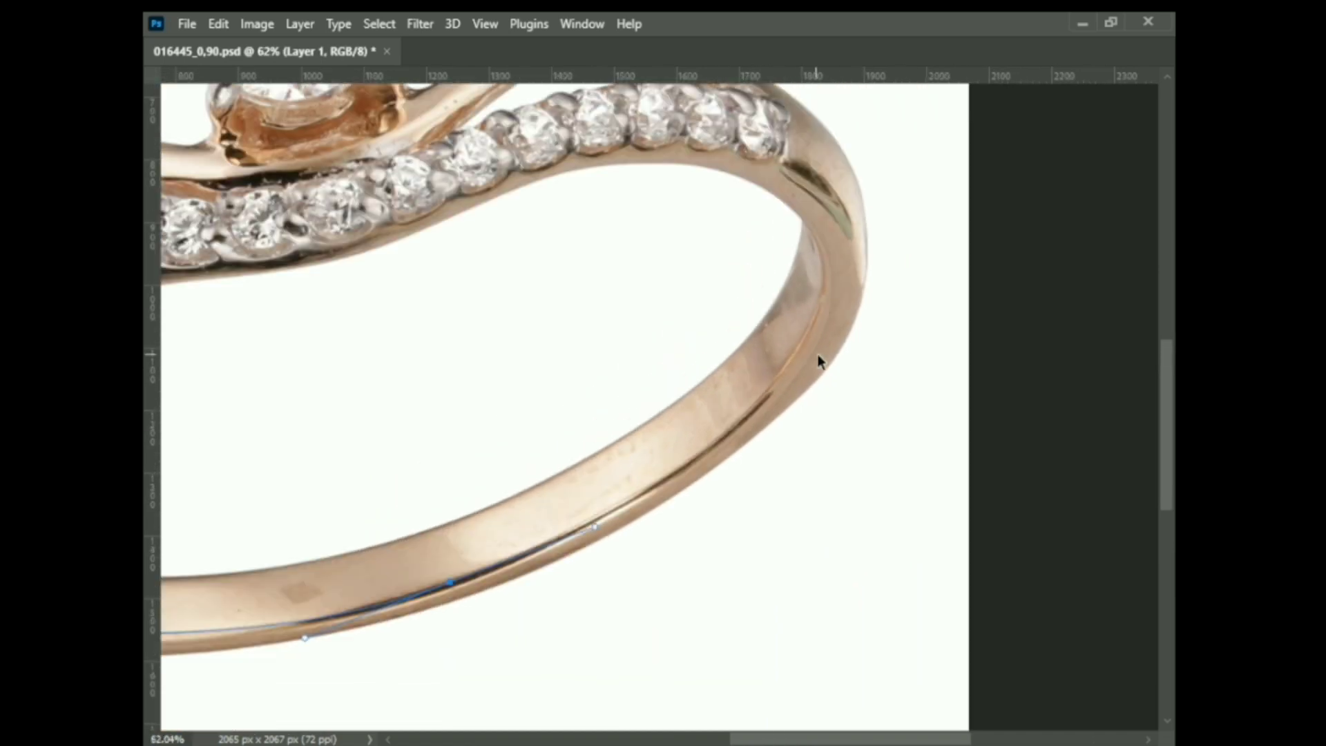
pyautogui.scroll(-2, 326, 519)
pyautogui.scroll(1, 325, 519)
pyautogui.scroll(1, 465, 504)
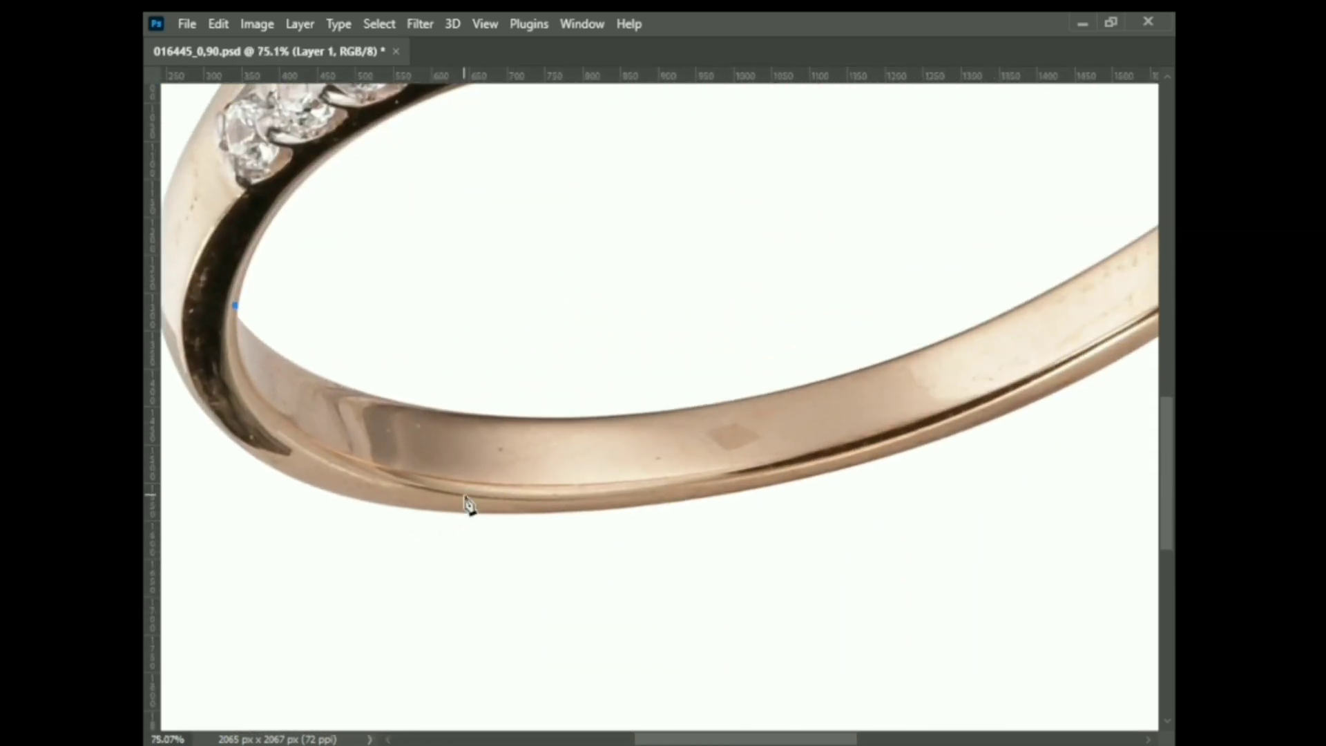
pyautogui.moveTo(467, 496)
pyautogui.mouseDown()
pyautogui.moveTo(716, 520)
pyautogui.moveTo(589, 509)
pyautogui.mouseUp()
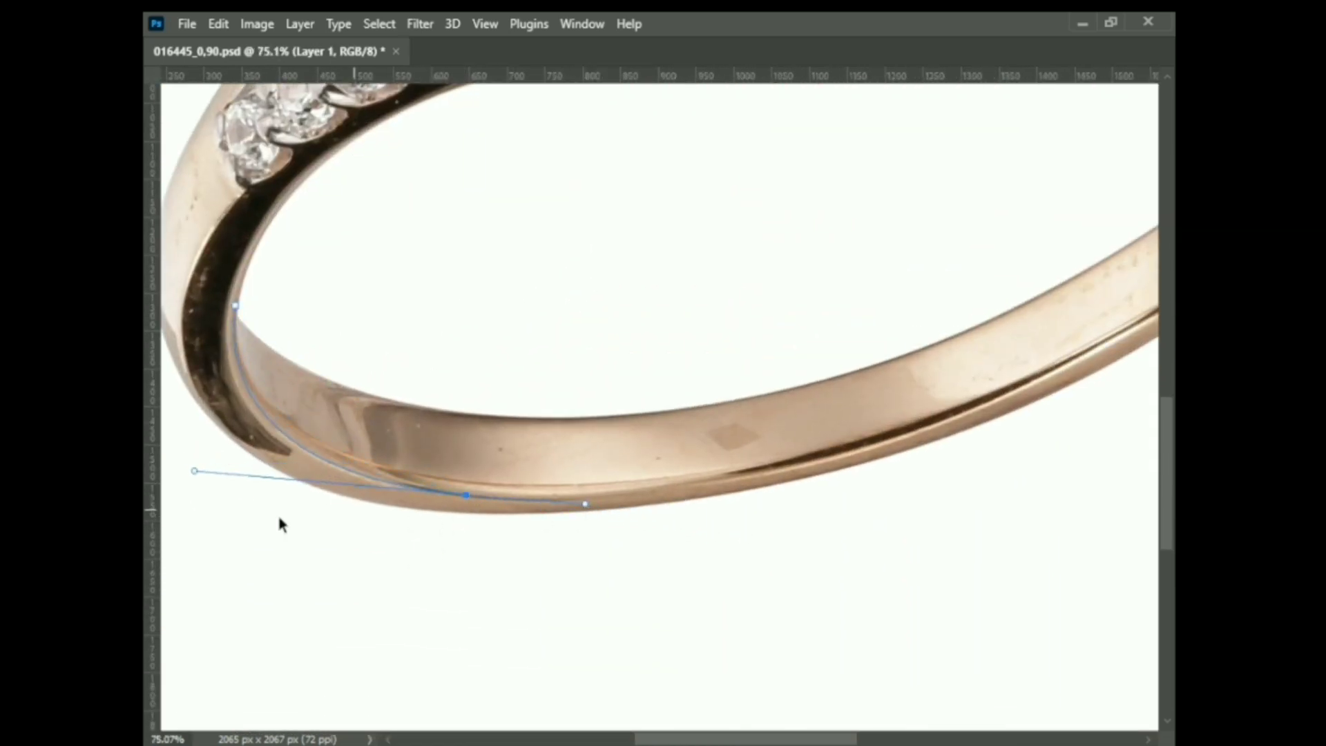
pyautogui.hscroll(3, 828, 418)
pyautogui.moveTo(826, 410); pyautogui.dragTo(1030, 302)
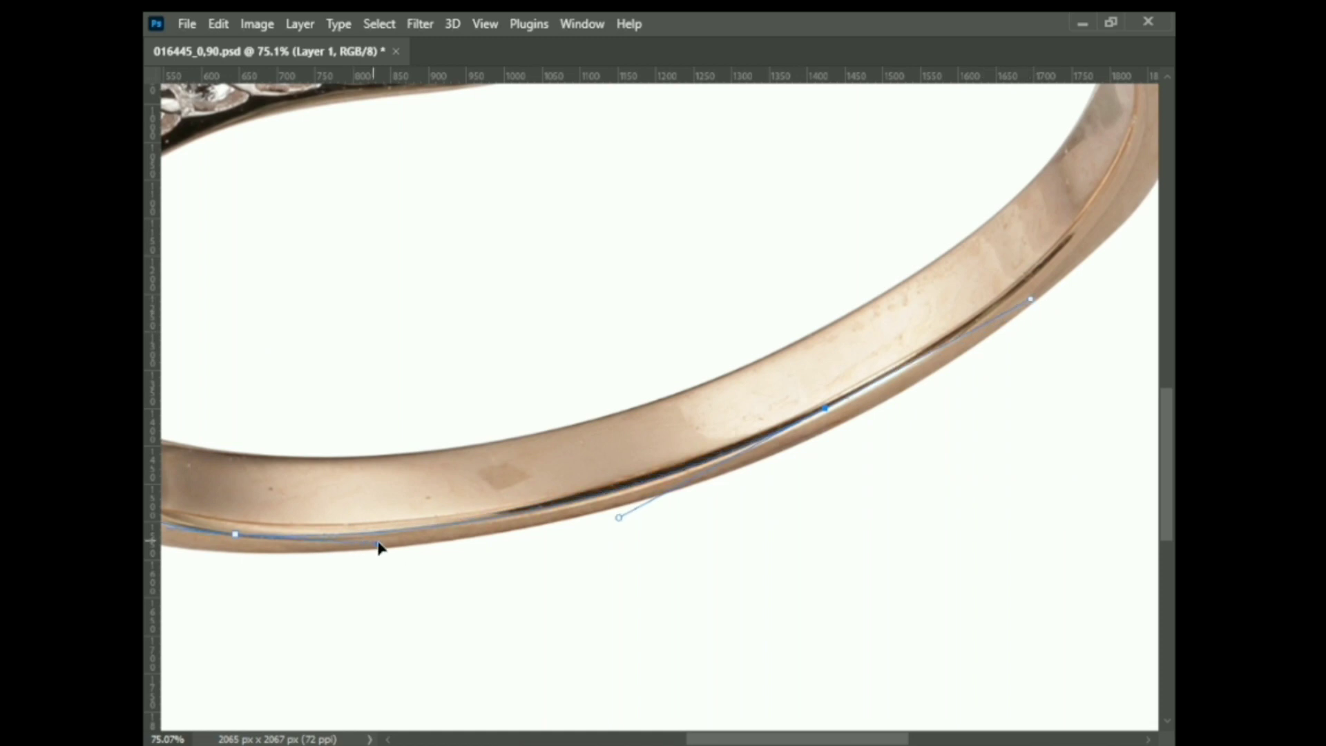
# Continue the pen path beneath the row of diamonds and down the band's inner left edge
pyautogui.hscroll(5, 665, 520)
pyautogui.scroll(3, 665, 520)
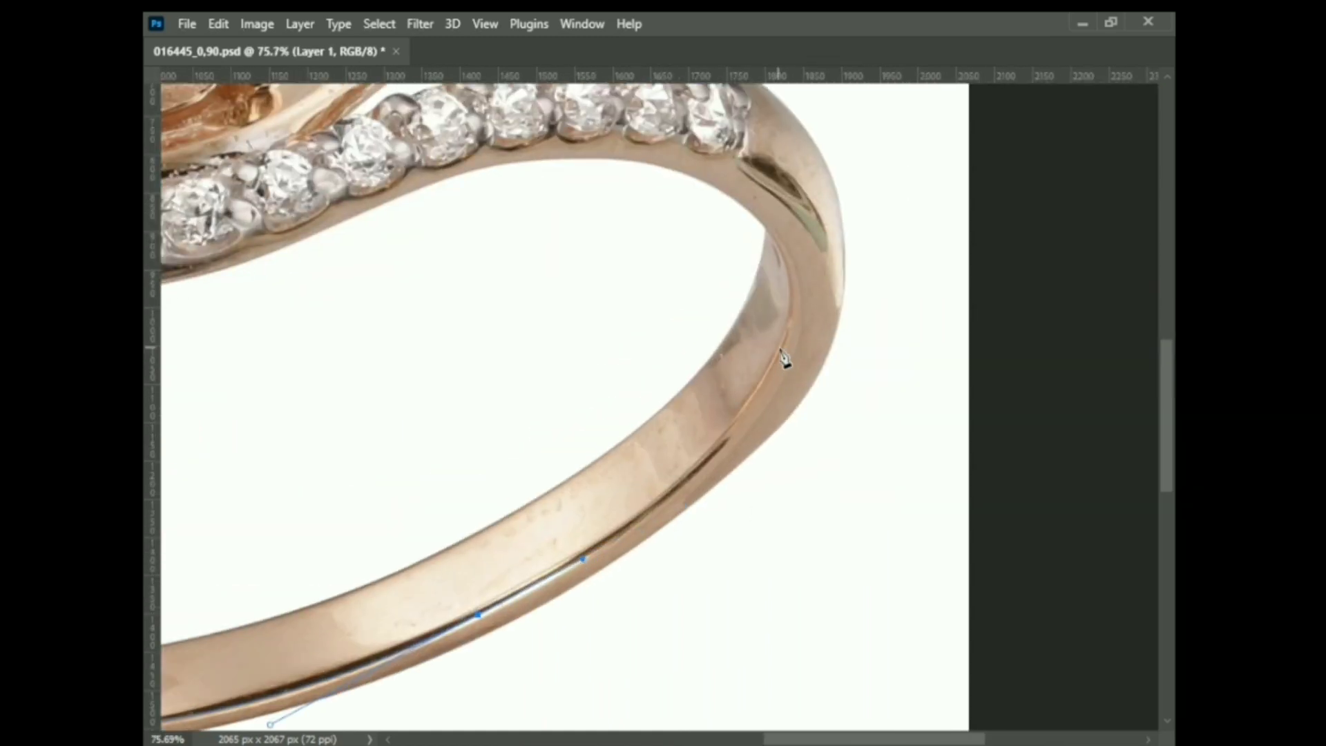
pyautogui.scroll(1, 699, 284)
pyautogui.scroll(1, 718, 289)
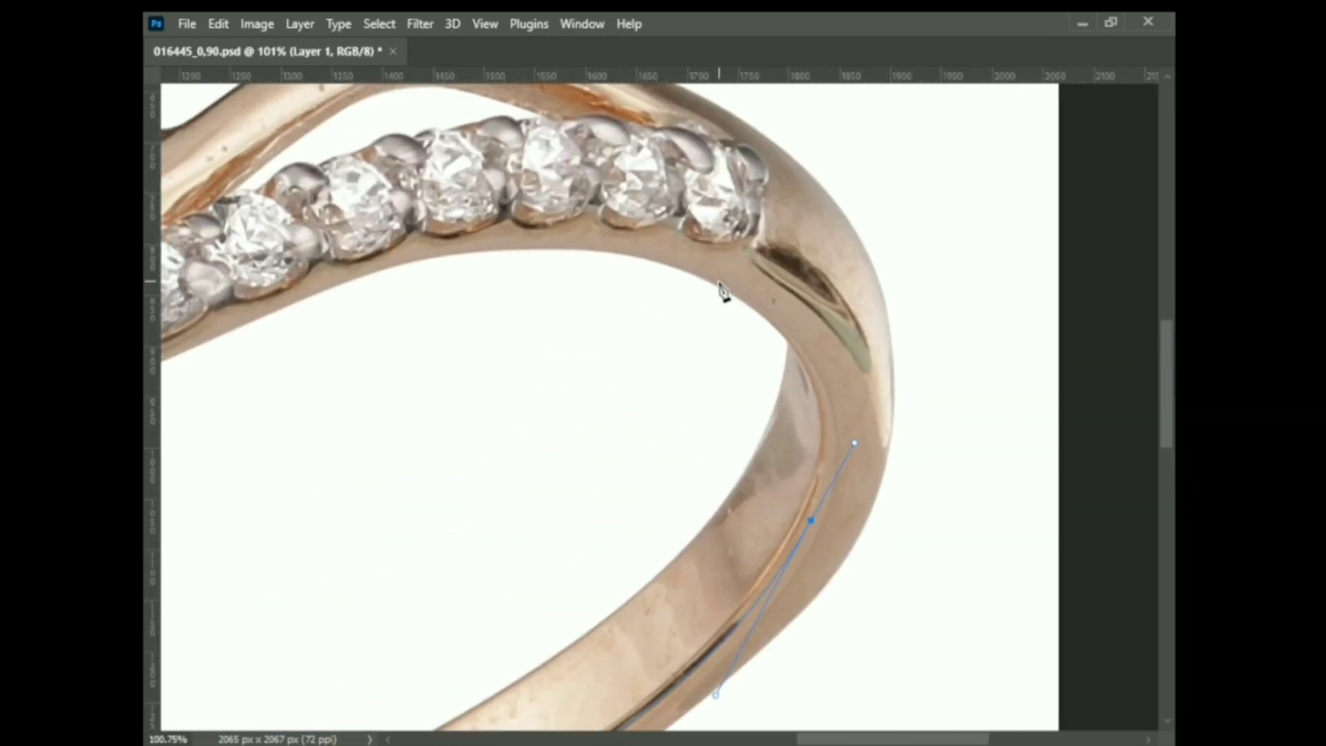
pyautogui.scroll(5, 593, 238)
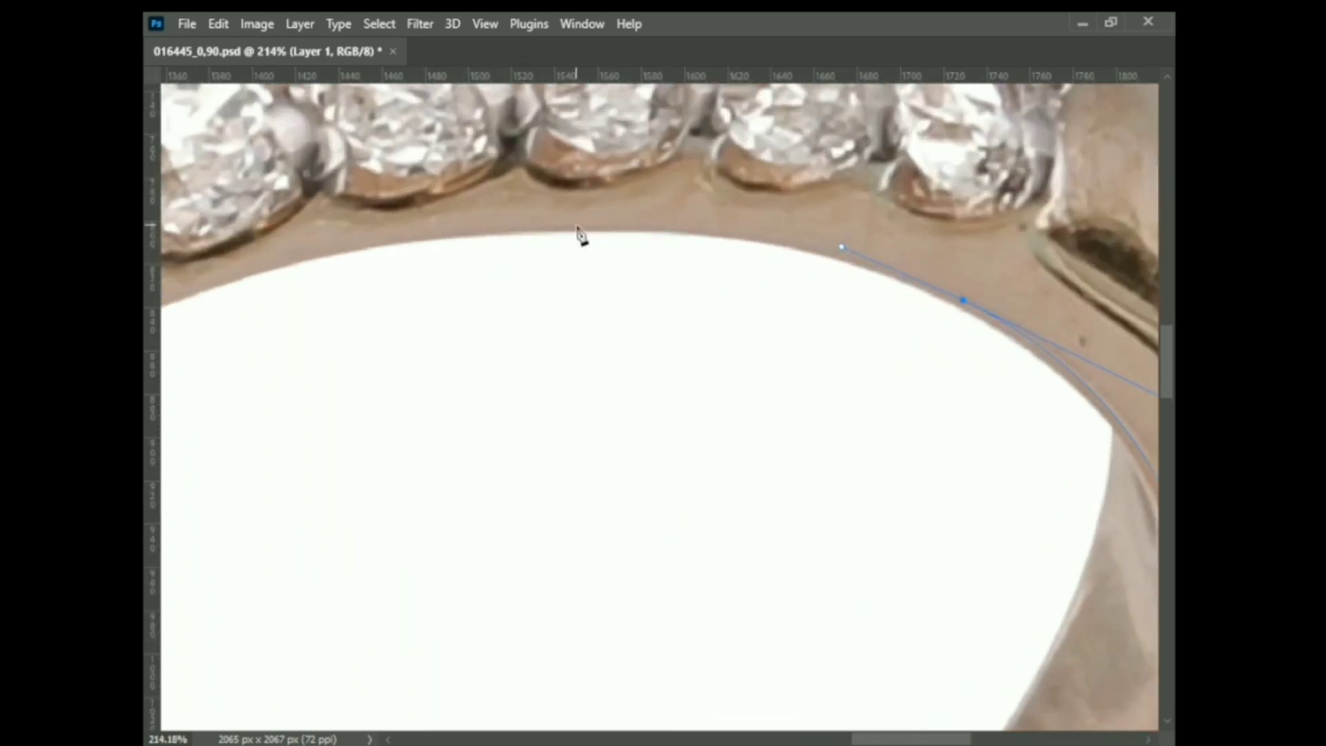
pyautogui.moveTo(567, 230); pyautogui.dragTo(400, 228)
pyautogui.scroll(-3, 897, 287)
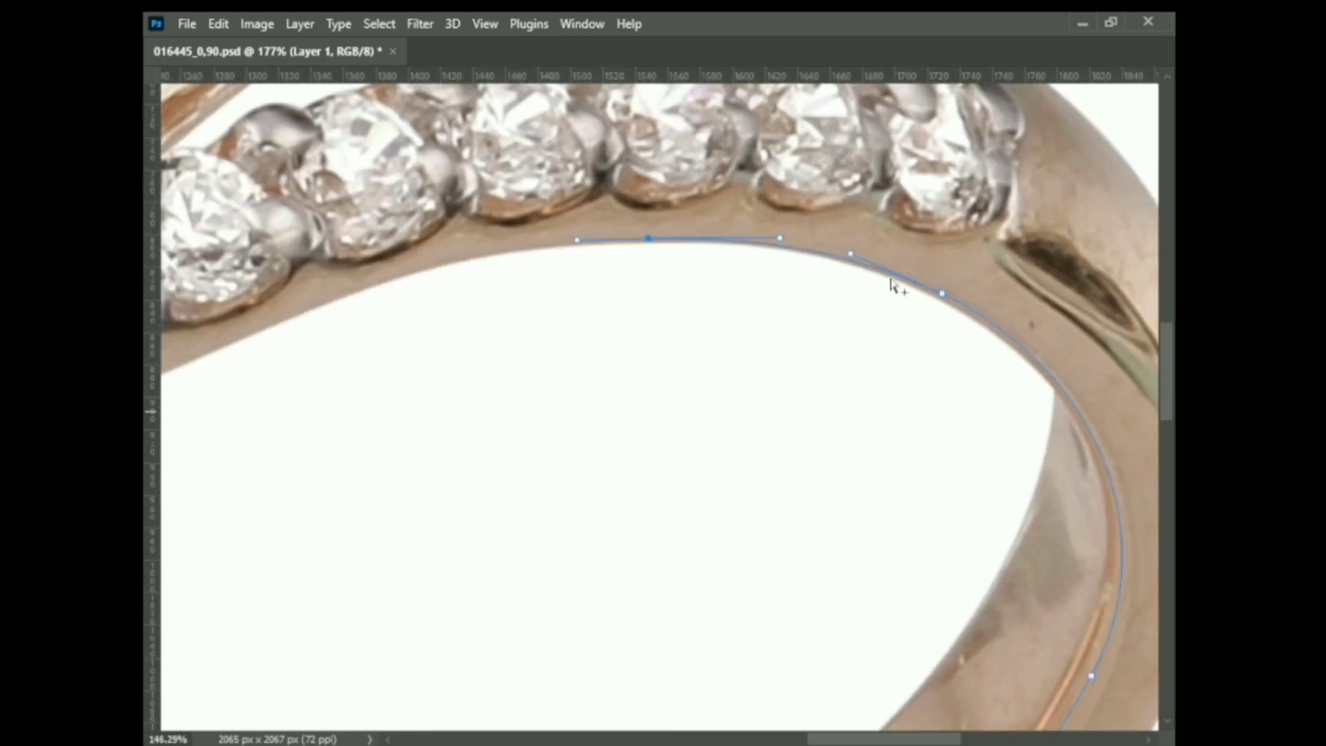
pyautogui.scroll(4, 677, 283)
pyautogui.moveTo(701, 263); pyautogui.dragTo(540, 326)
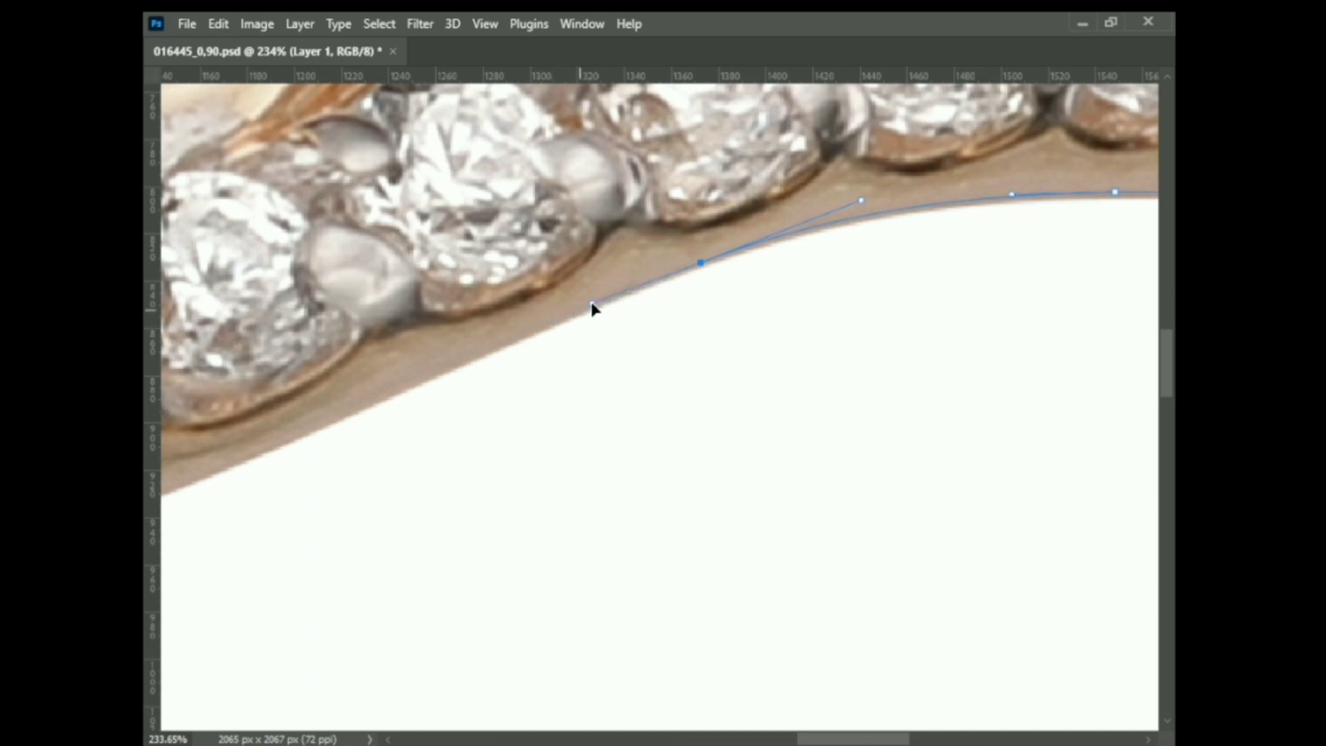
pyautogui.scroll(-3, 698, 367)
pyautogui.scroll(3, 653, 358)
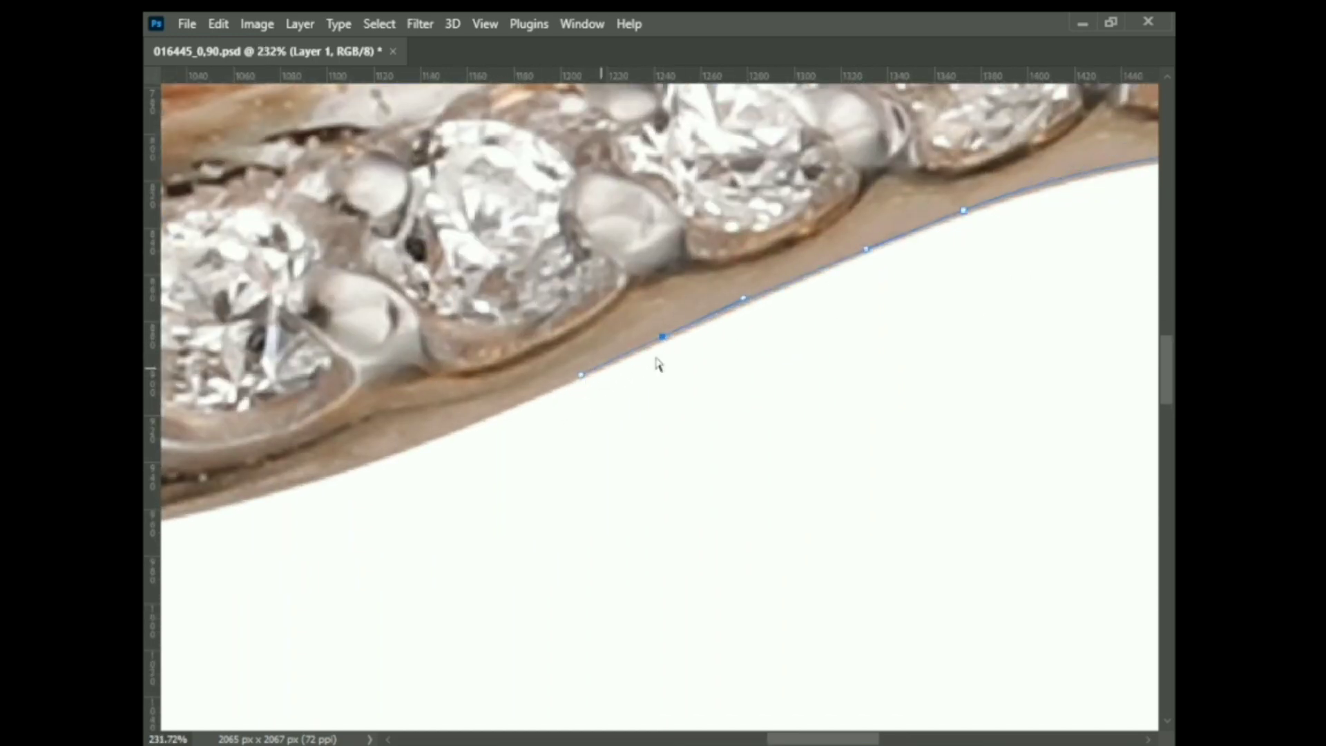
pyautogui.hscroll(-5, 681, 373)
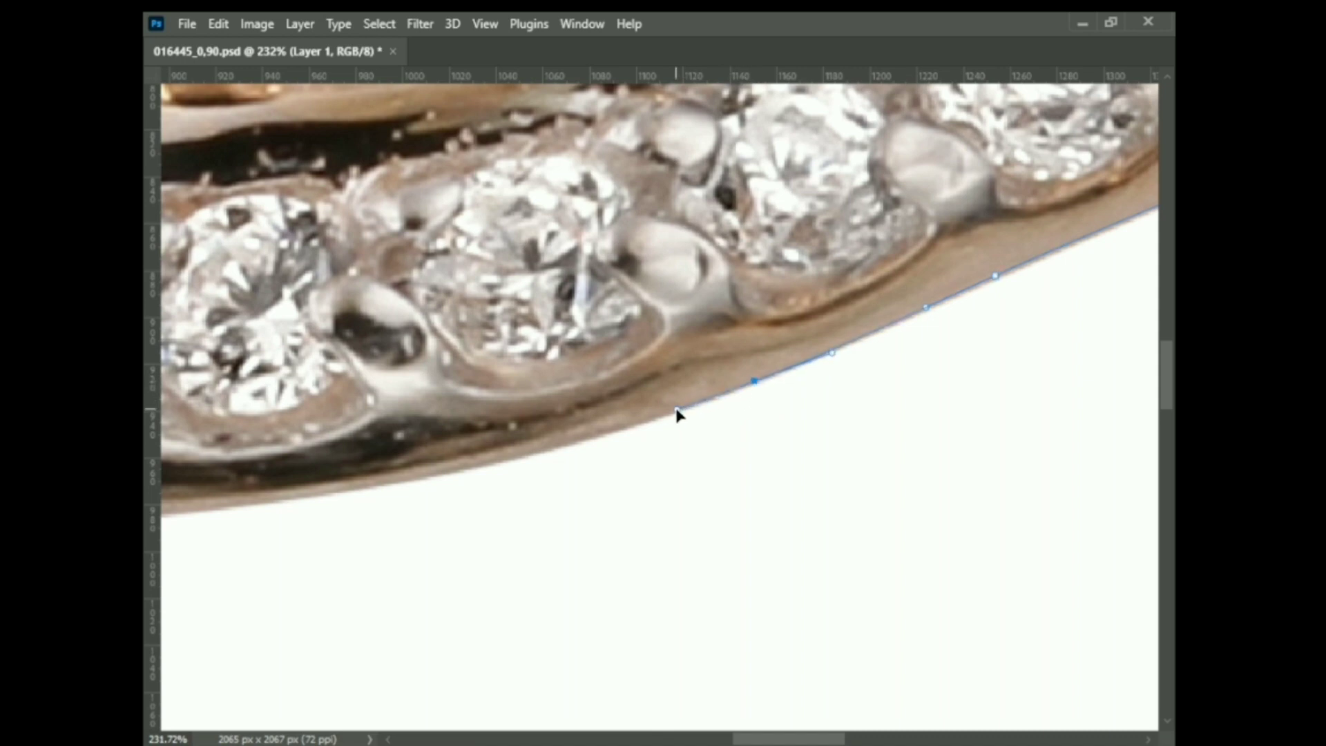
pyautogui.hscroll(-4, 677, 413)
pyautogui.scroll(-3, 706, 476)
pyautogui.scroll(3, 474, 503)
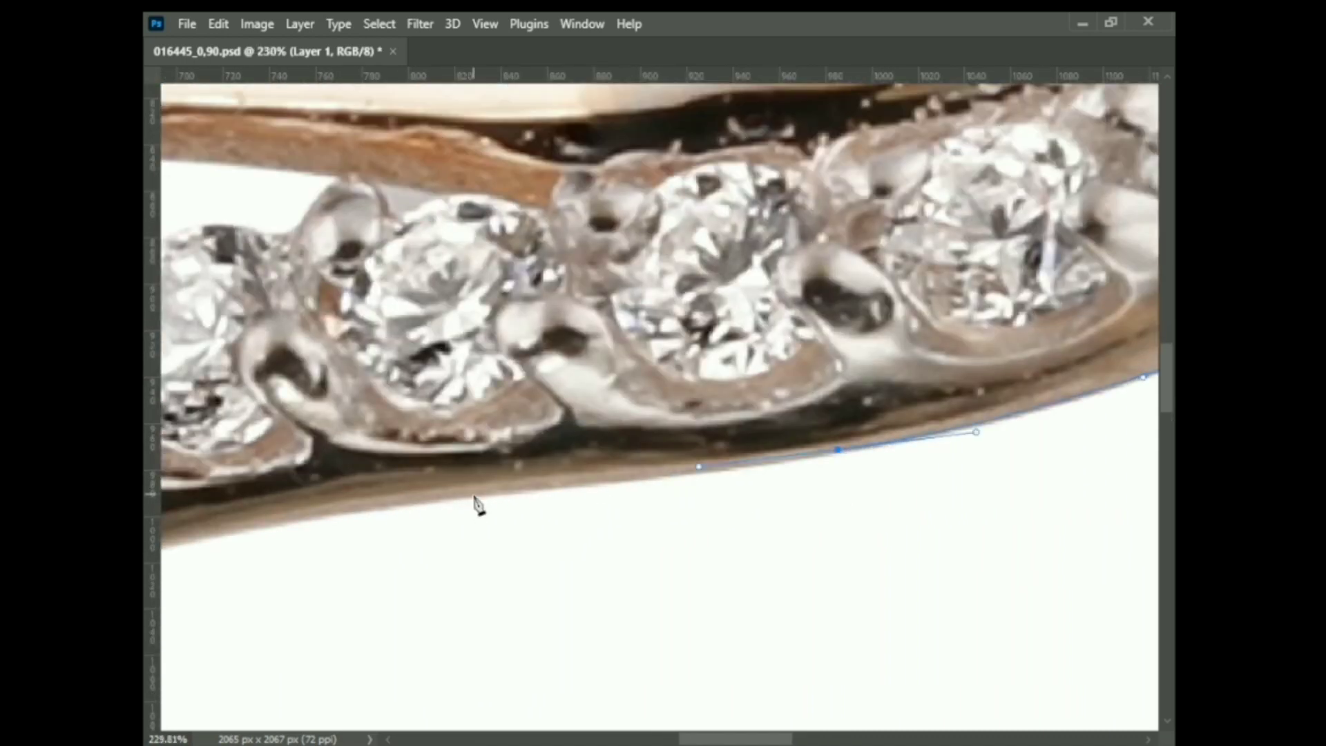
pyautogui.scroll(-3, 817, 460)
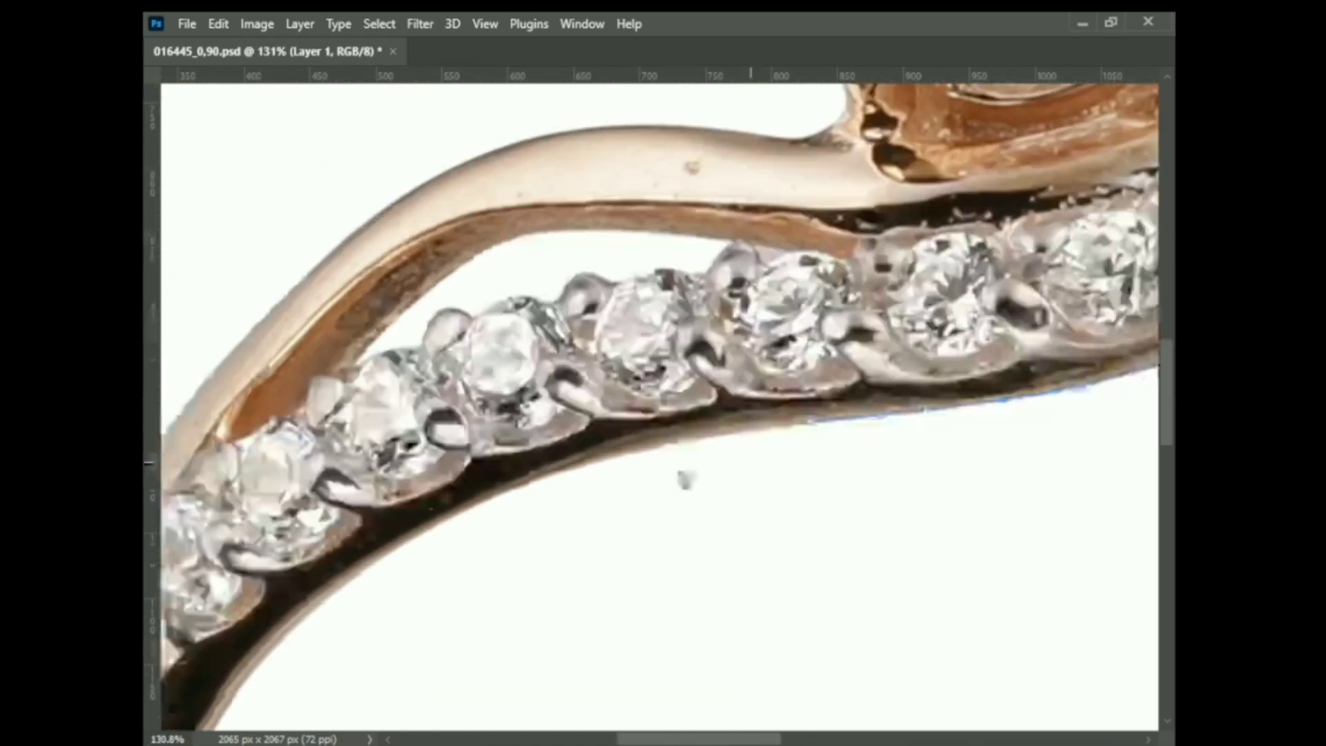
pyautogui.scroll(3, 681, 474)
pyautogui.scroll(-3, 749, 390)
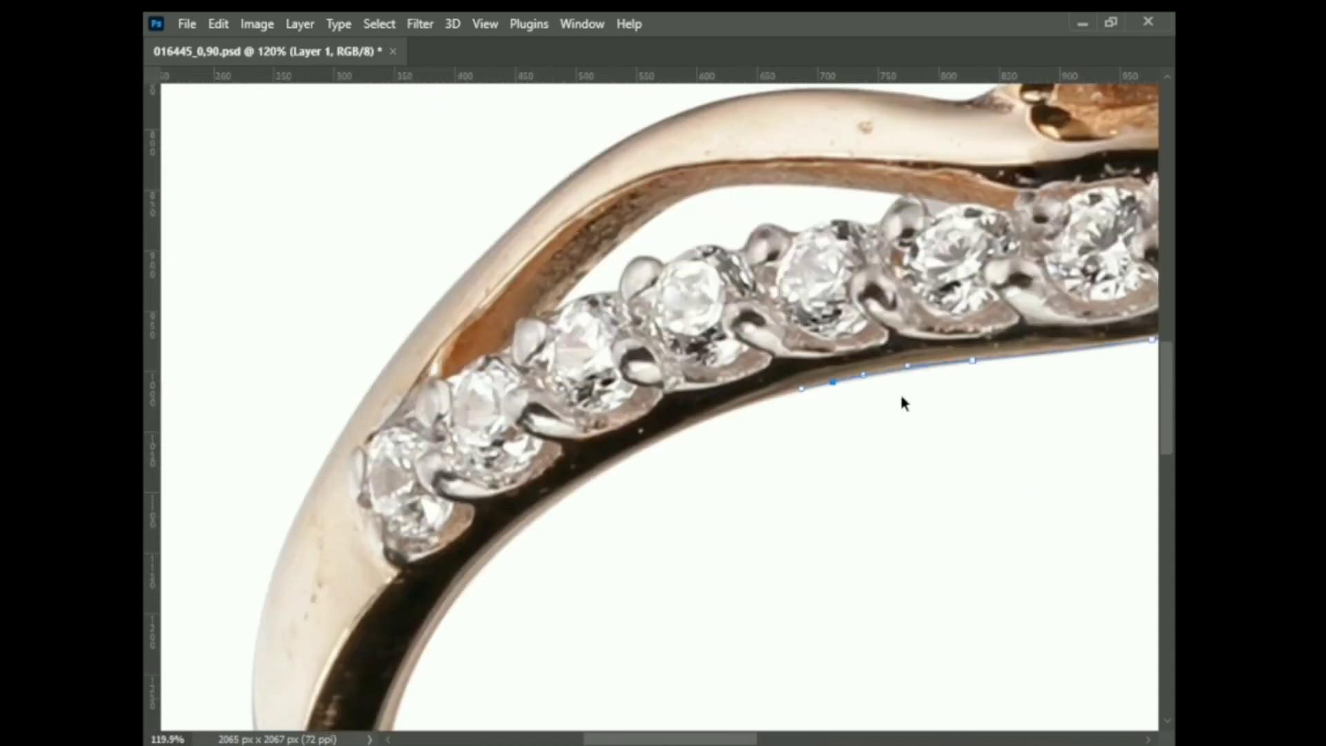
pyautogui.scroll(3, 699, 235)
pyautogui.moveTo(652, 247); pyautogui.dragTo(482, 350)
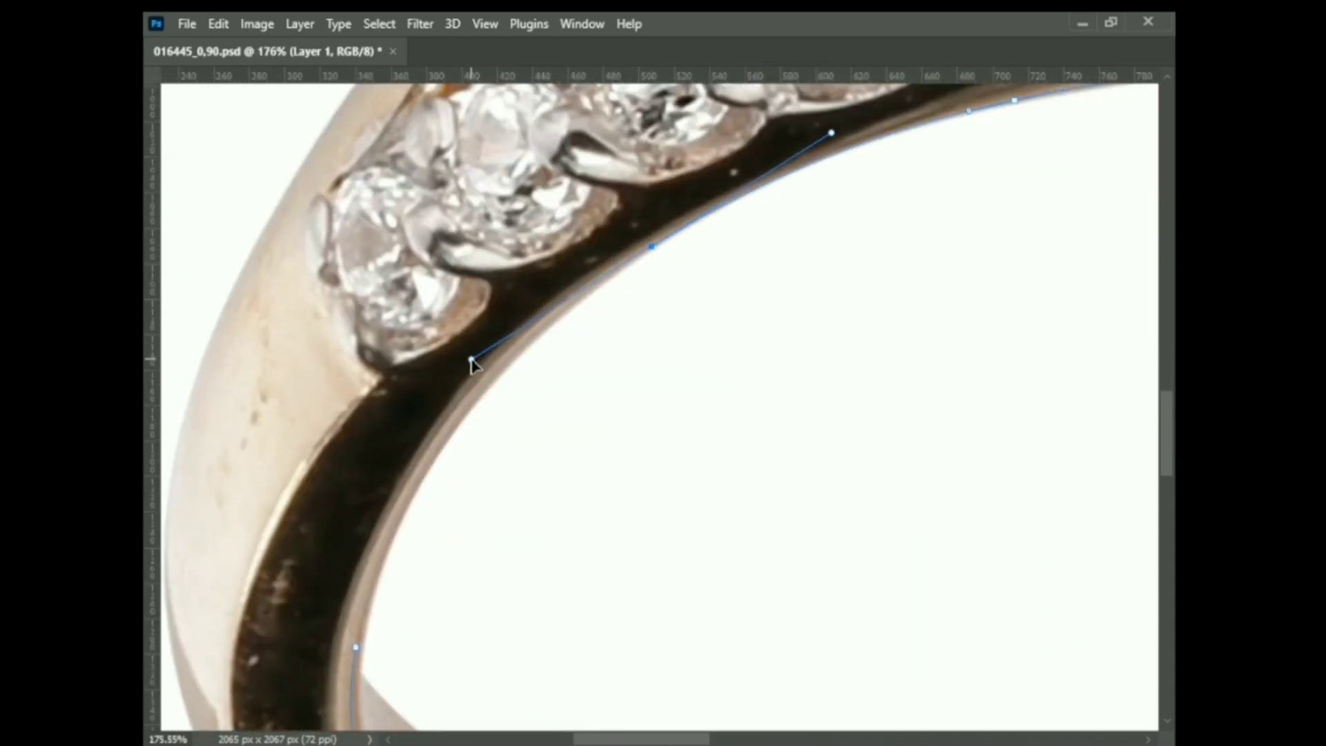
pyautogui.scroll(-2, 379, 497)
pyautogui.scroll(-2, 367, 465)
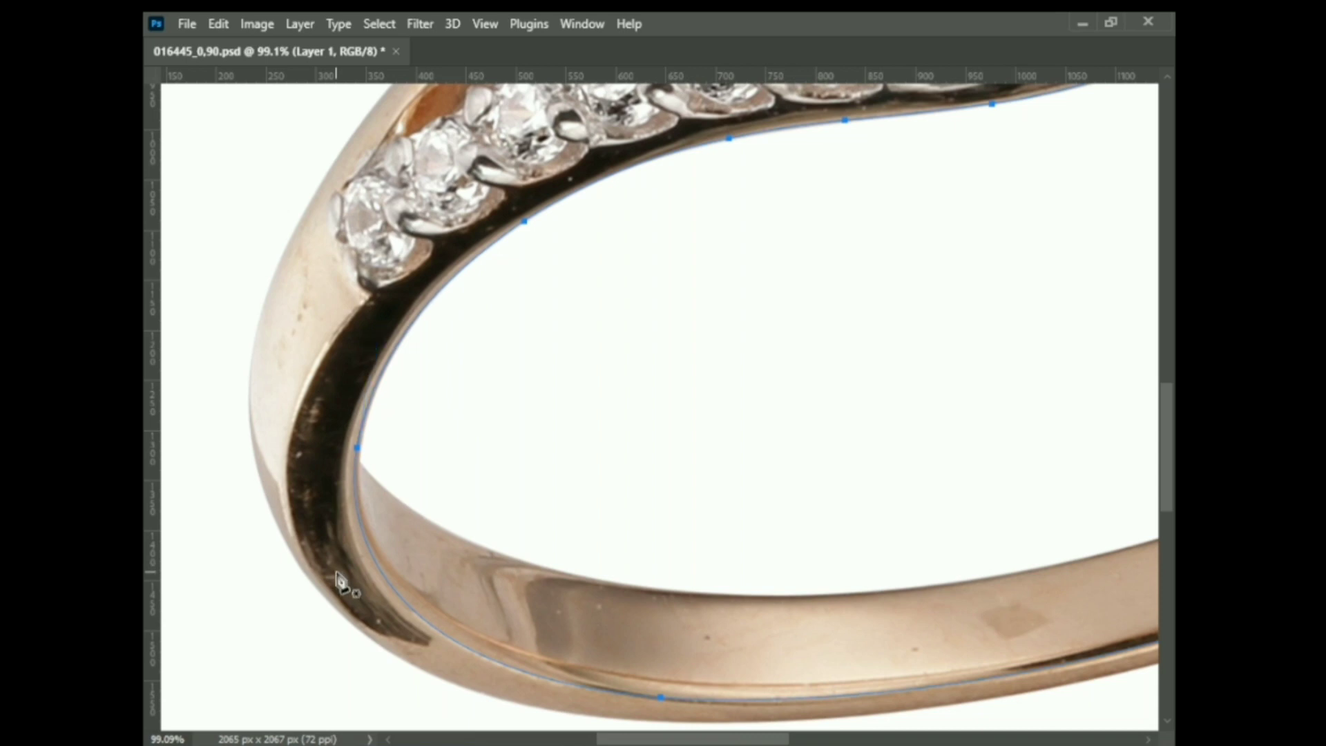
pyautogui.scroll(-5, 498, 547)
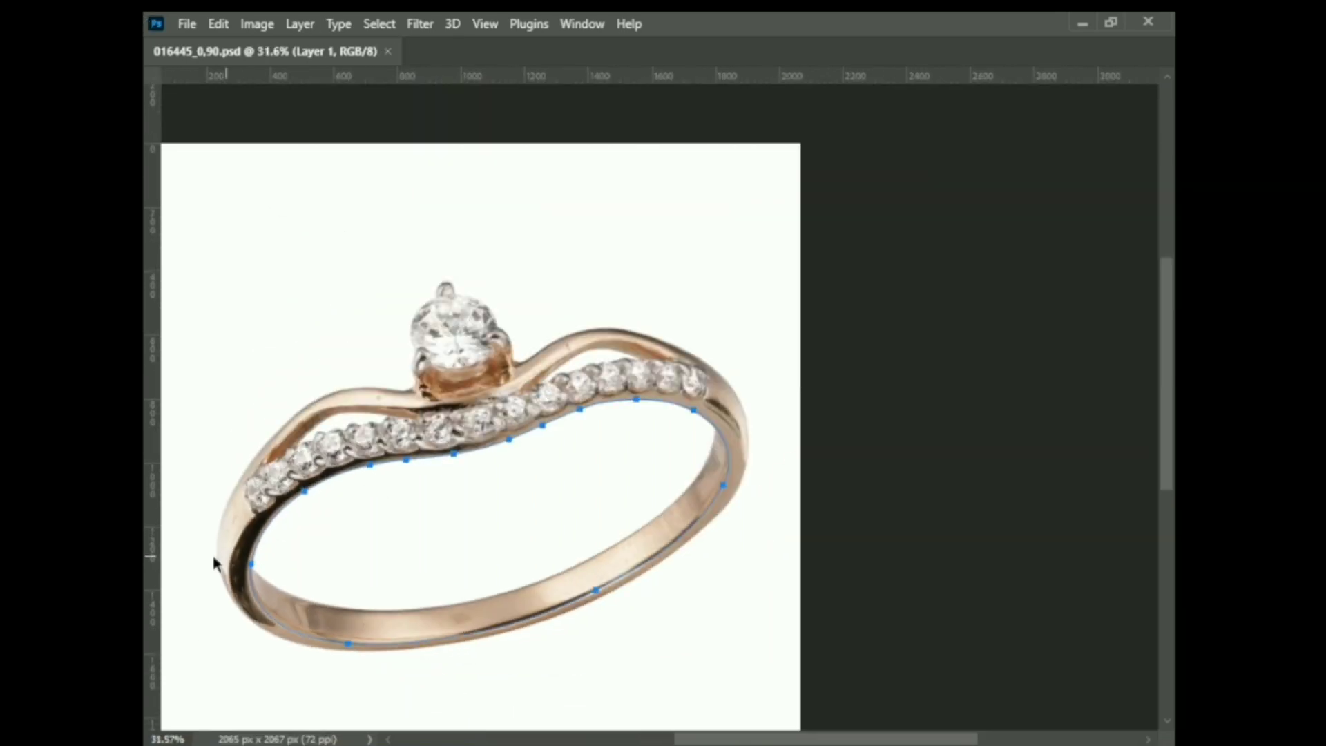
pyautogui.scroll(8, 214, 563)
# Start a curved pen path beneath the left diamond settings
pyautogui.click(289, 464)
pyautogui.scroll(1, 418, 455)
pyautogui.moveTo(414, 451); pyautogui.dragTo(449, 388)
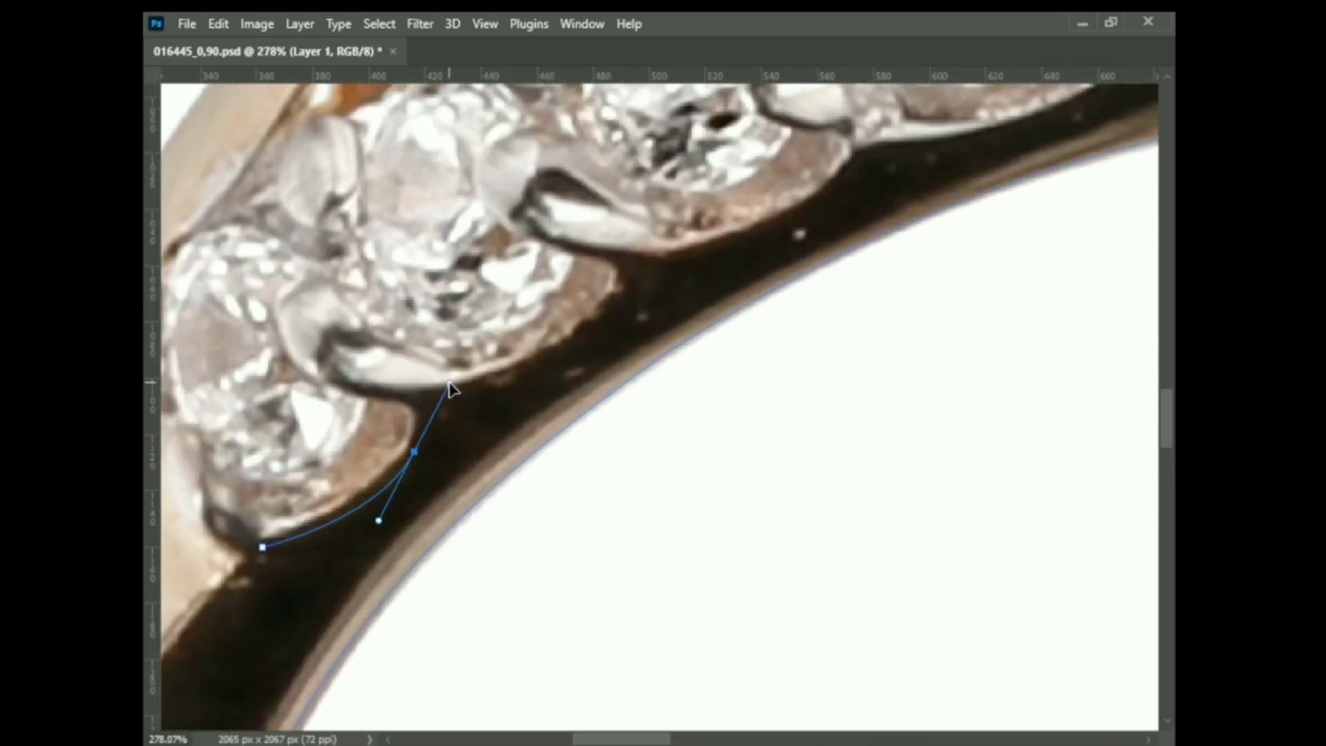
pyautogui.scroll(-2, 370, 468)
pyautogui.scroll(2, 483, 345)
pyautogui.moveTo(544, 309); pyautogui.dragTo(574, 285)
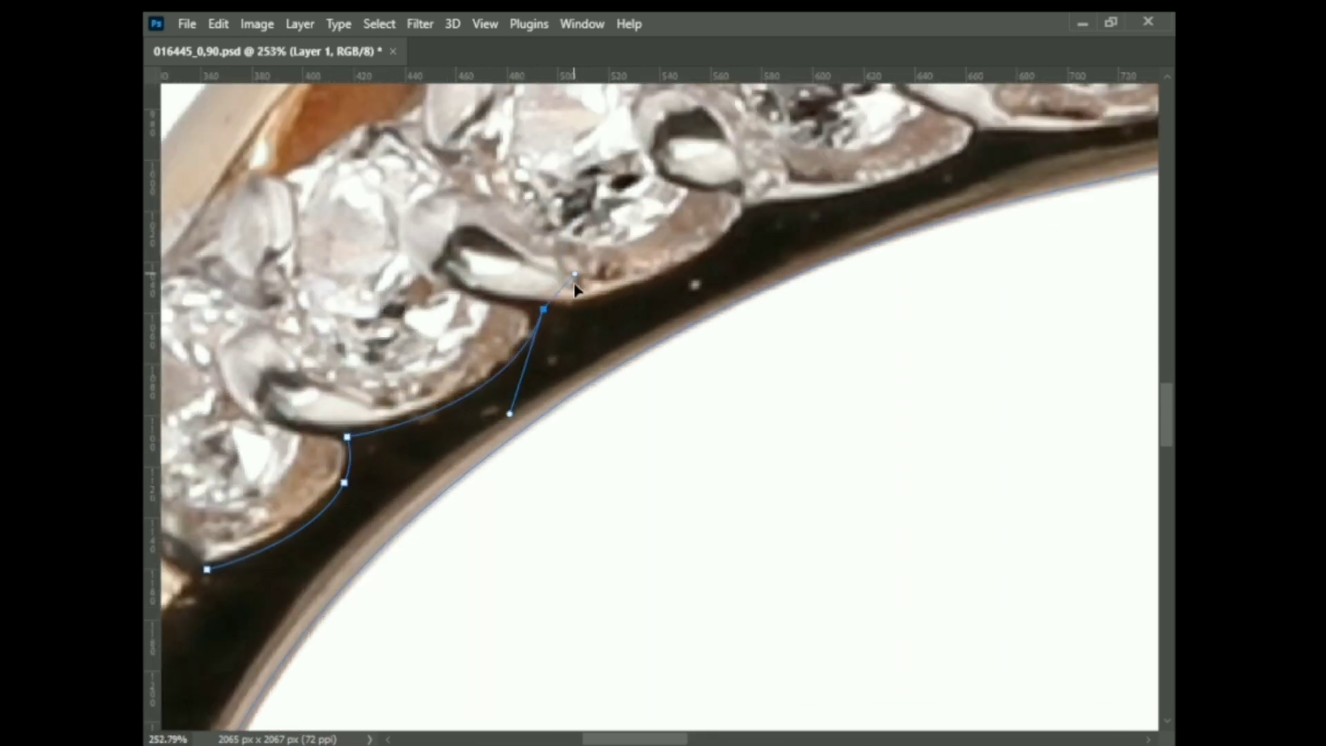
pyautogui.moveTo(686, 277); pyautogui.dragTo(380, 497)
pyautogui.moveTo(444, 434); pyautogui.dragTo(484, 421)
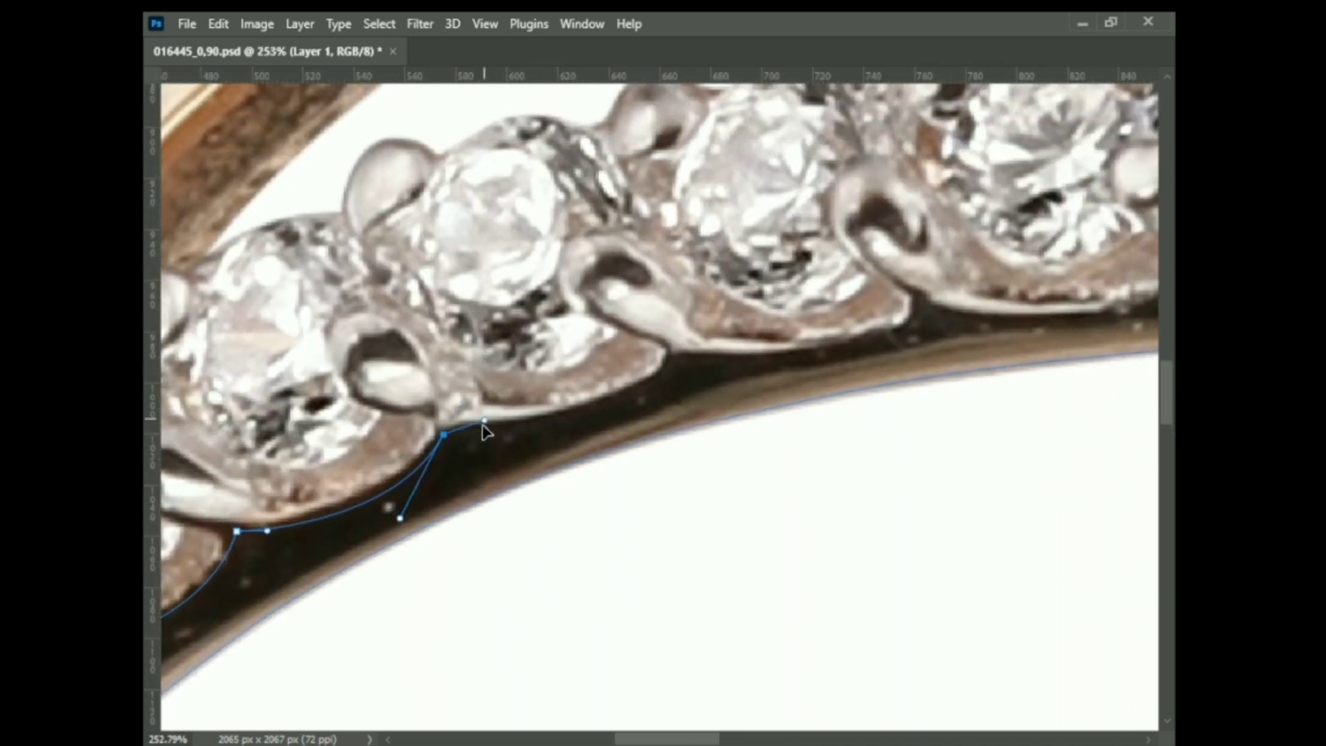
pyautogui.moveTo(656, 406); pyautogui.dragTo(511, 454)
pyautogui.moveTo(528, 405); pyautogui.dragTo(562, 400)
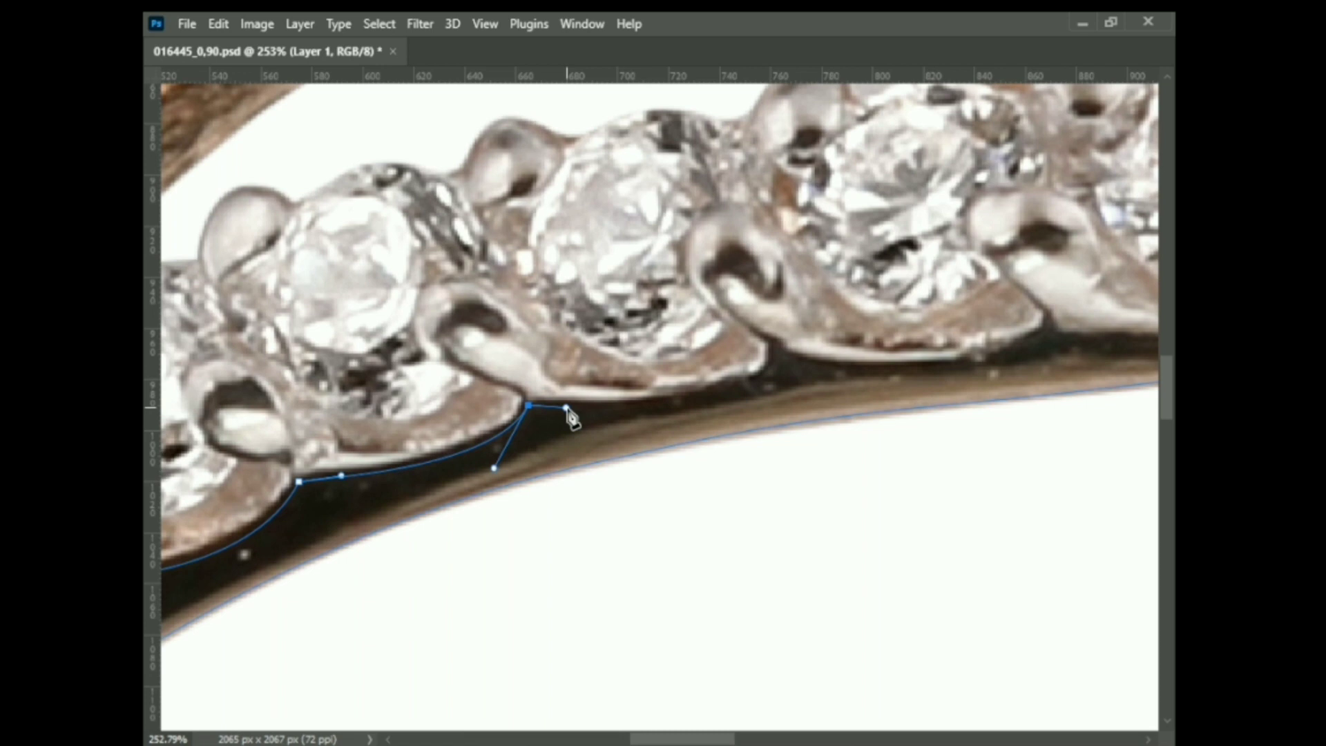
# Continue the path beneath the remaining stone settings toward the ring's right side
pyautogui.moveTo(782, 367); pyautogui.dragTo(818, 381)
pyautogui.moveTo(820, 320)
pyautogui.mouseDown()
pyautogui.moveTo(528, 421)
pyautogui.moveTo(587, 390)
pyautogui.mouseUp()
pyautogui.moveTo(770, 412); pyautogui.dragTo(543, 453)
pyautogui.moveTo(610, 409); pyautogui.dragTo(684, 361)
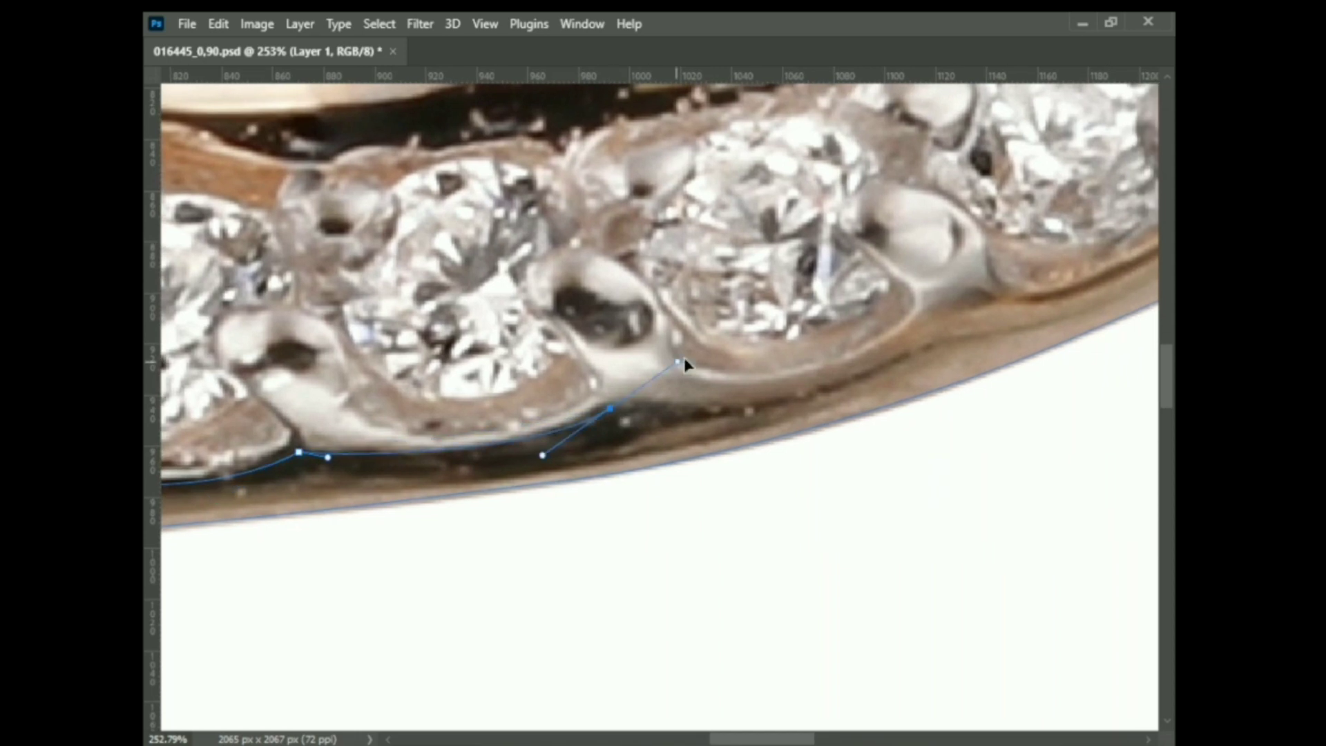
pyautogui.moveTo(923, 353); pyautogui.dragTo(673, 422)
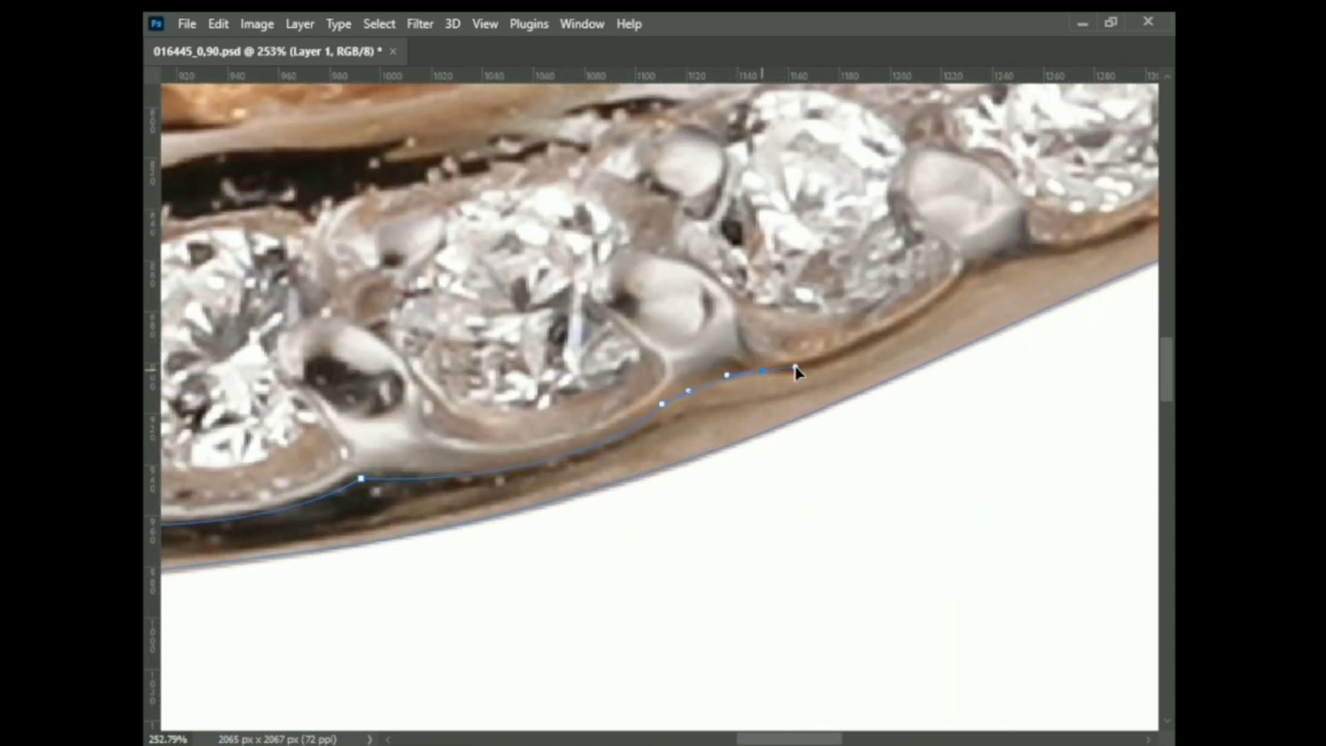
pyautogui.moveTo(796, 373); pyautogui.dragTo(419, 528)
pyautogui.moveTo(516, 535); pyautogui.dragTo(678, 333)
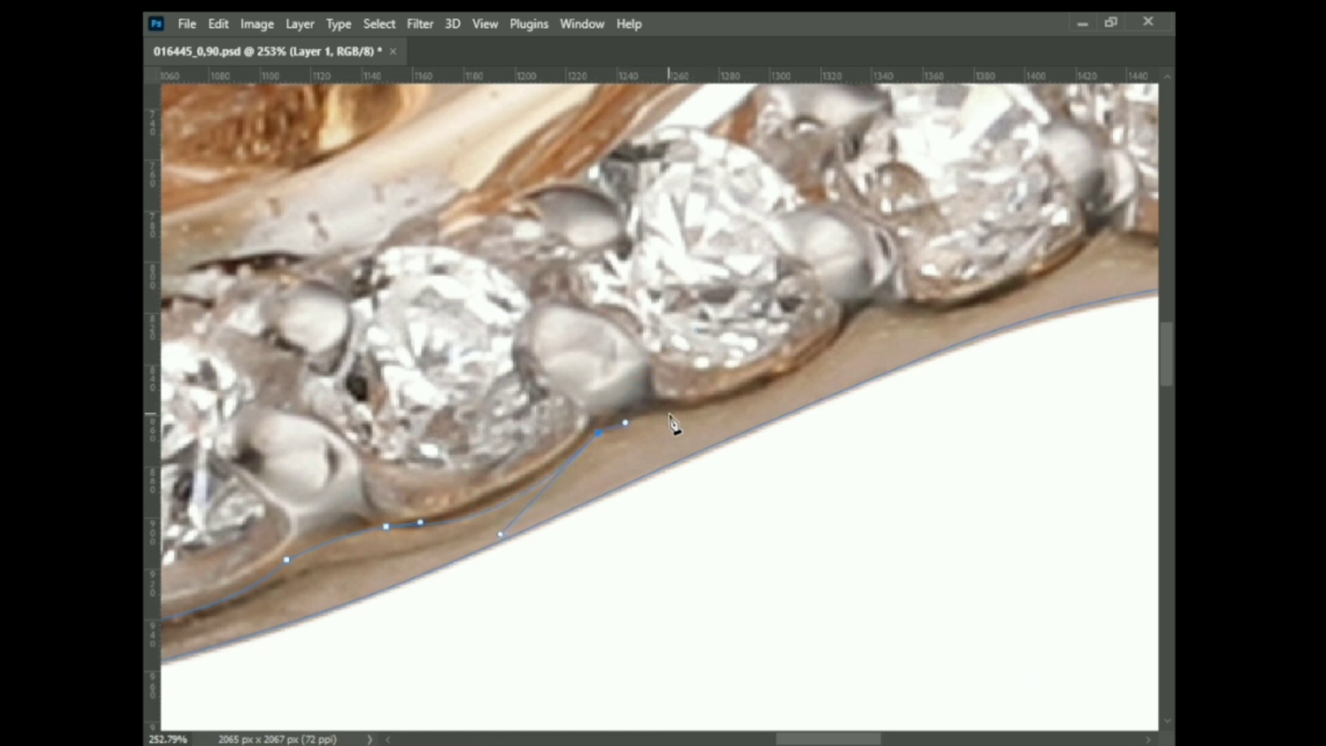
pyautogui.moveTo(841, 343); pyautogui.dragTo(544, 460)
pyautogui.click(557, 443)
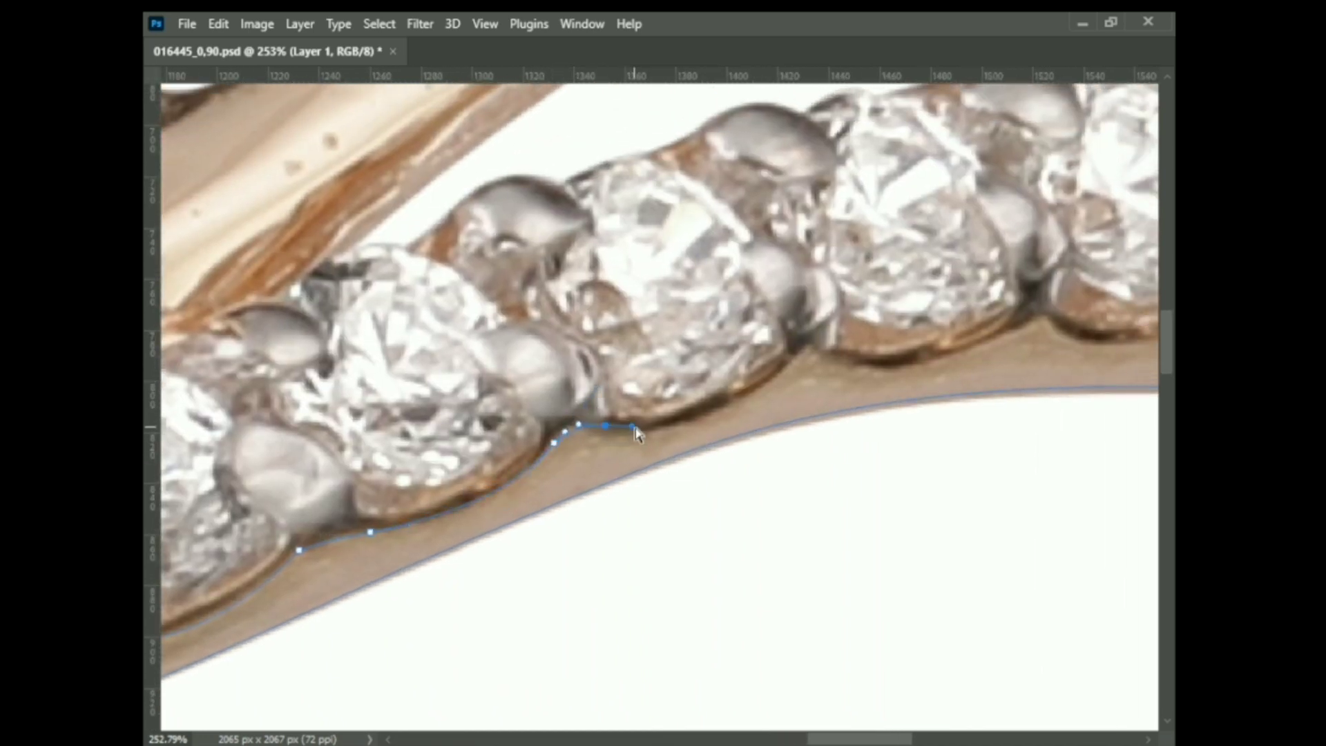
pyautogui.moveTo(902, 268); pyautogui.dragTo(378, 424)
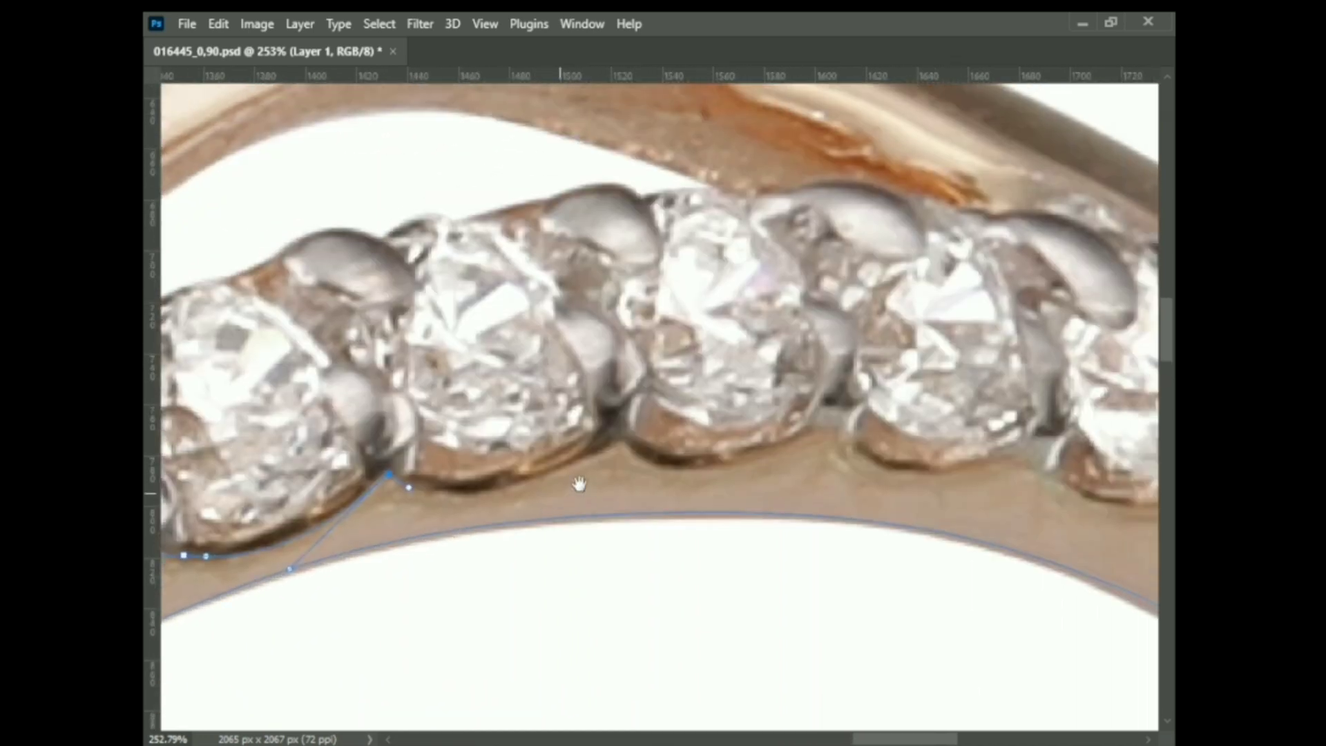
pyautogui.click(525, 476)
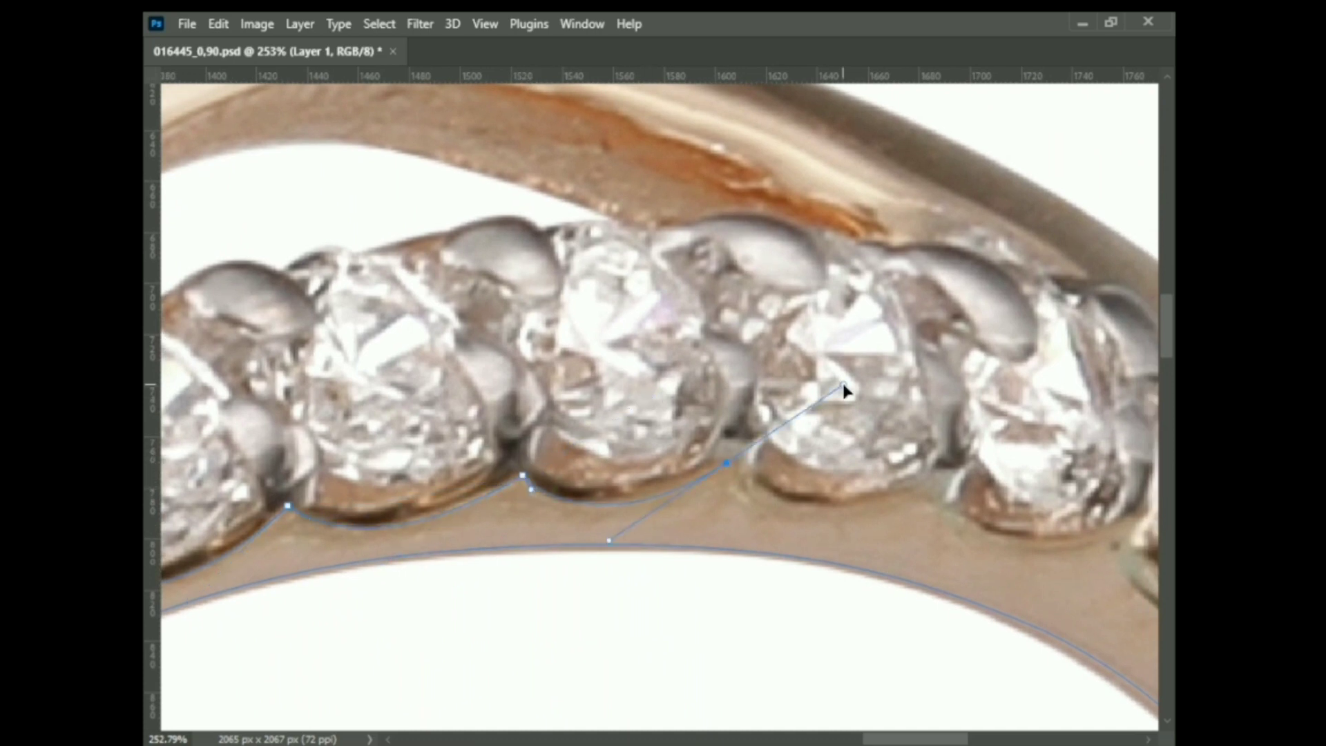
pyautogui.moveTo(745, 474); pyautogui.dragTo(449, 424)
pyautogui.moveTo(598, 455); pyautogui.dragTo(723, 437)
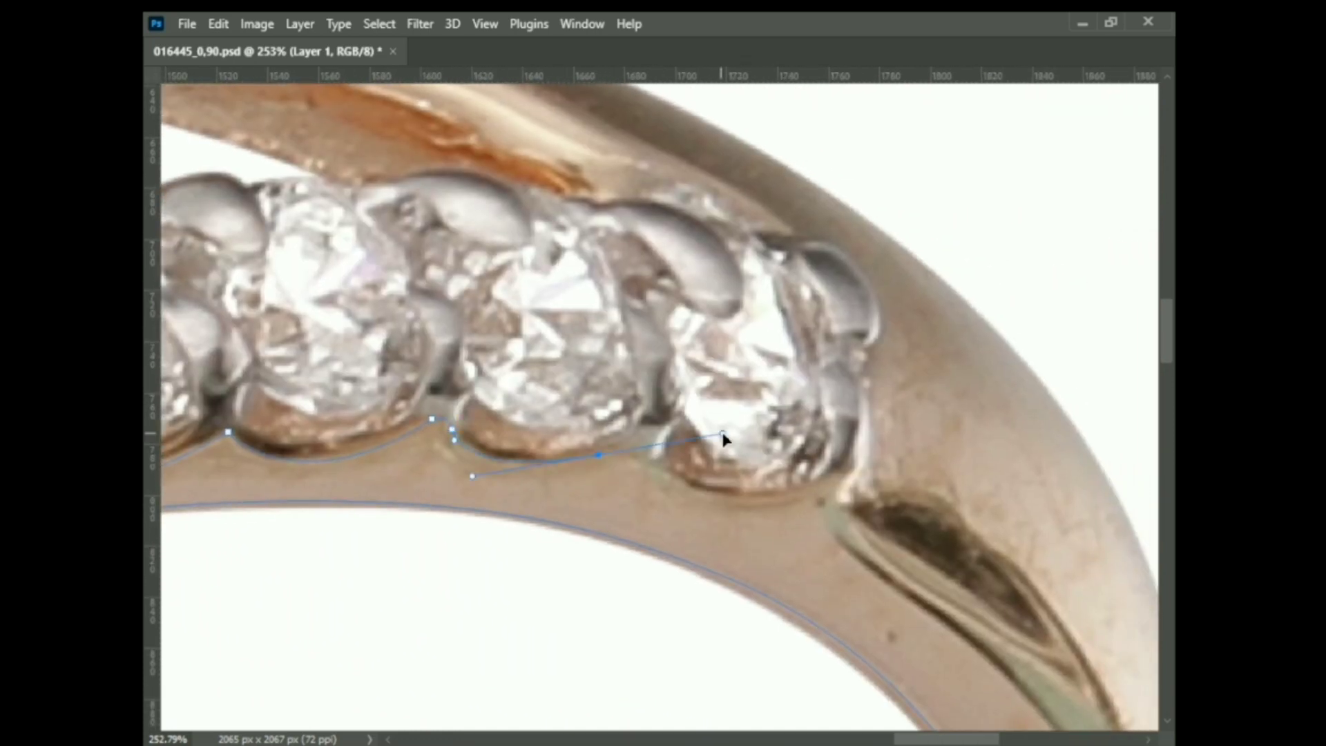
# Loop the path down below the ring with a final curved anchor
pyautogui.moveTo(900, 619)
pyautogui.mouseDown()
pyautogui.moveTo(699, 358)
pyautogui.moveTo(576, 250)
pyautogui.mouseUp()
pyautogui.scroll(-3, 823, 440)
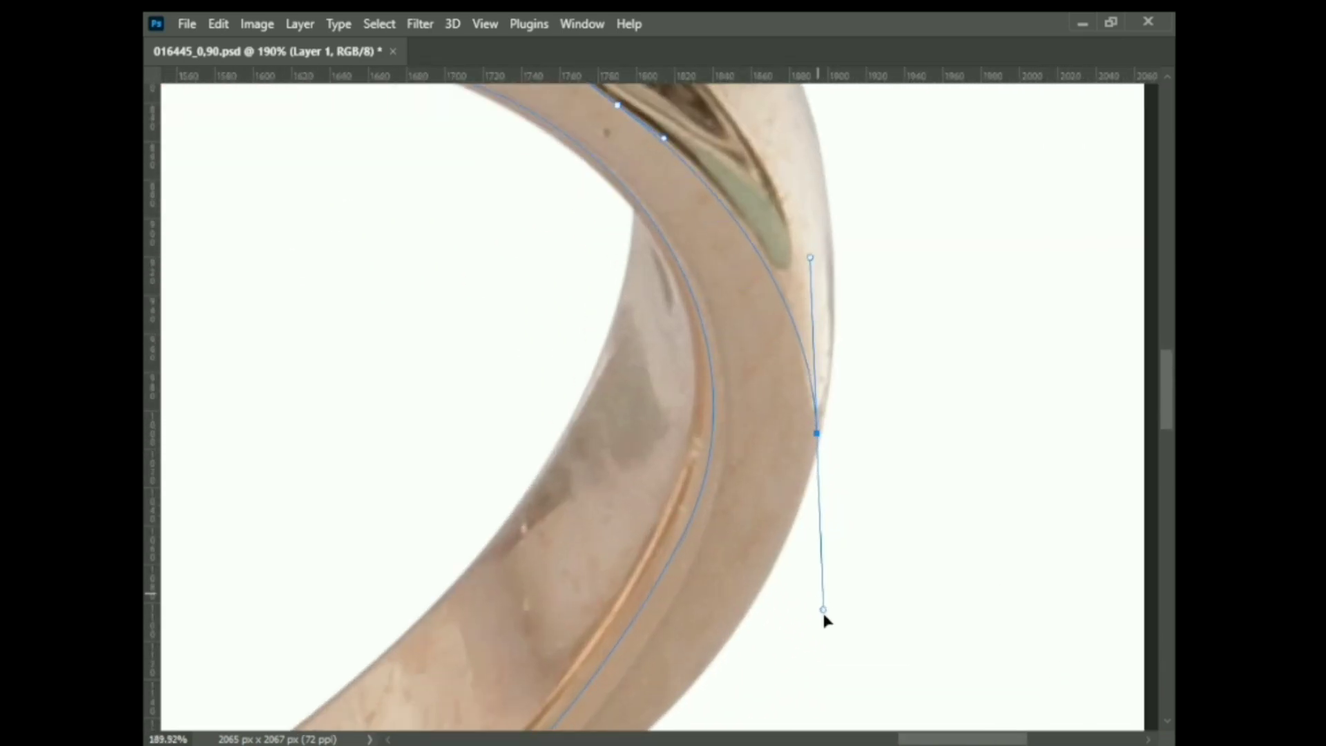
pyautogui.scroll(-2, 902, 523)
pyautogui.scroll(-2, 902, 523)
pyautogui.moveTo(474, 607); pyautogui.dragTo(462, 603)
pyautogui.scroll(4, 462, 603)
pyautogui.scroll(1, 491, 562)
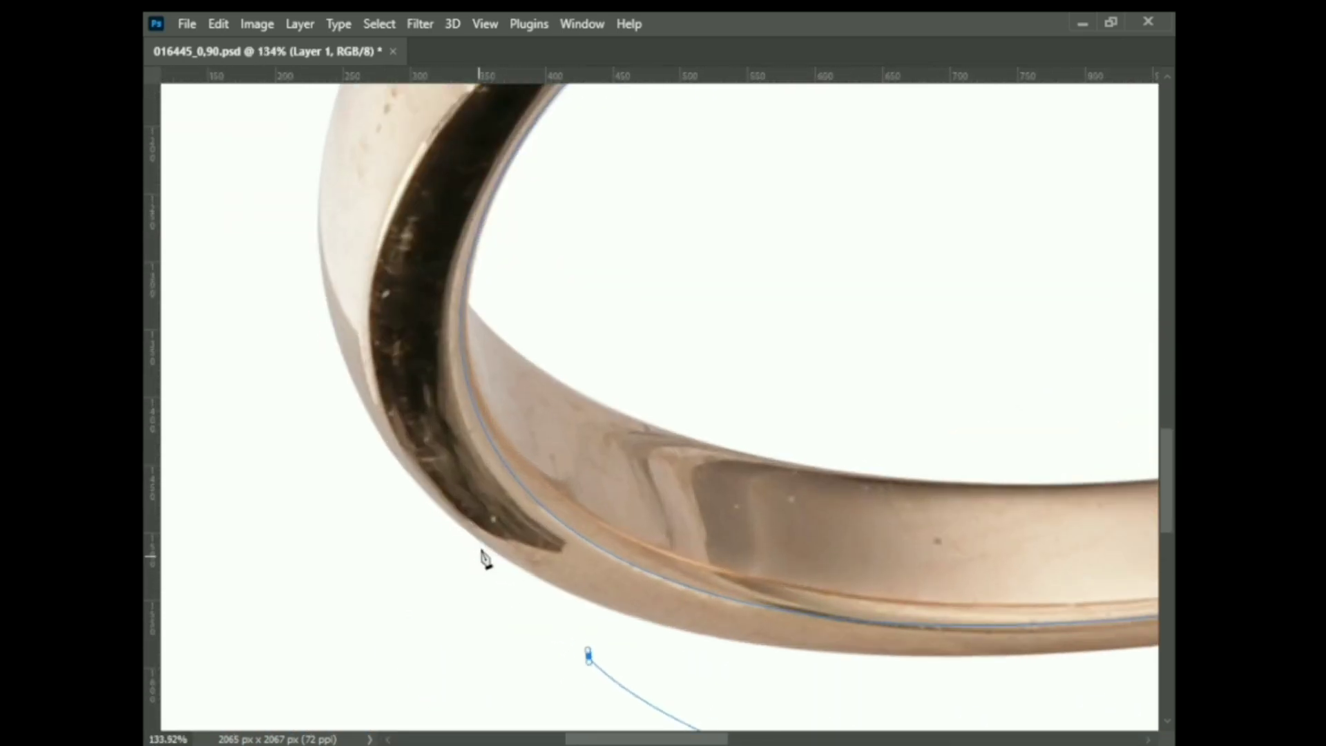
pyautogui.scroll(-2, 482, 556)
pyautogui.scroll(-3, 588, 199)
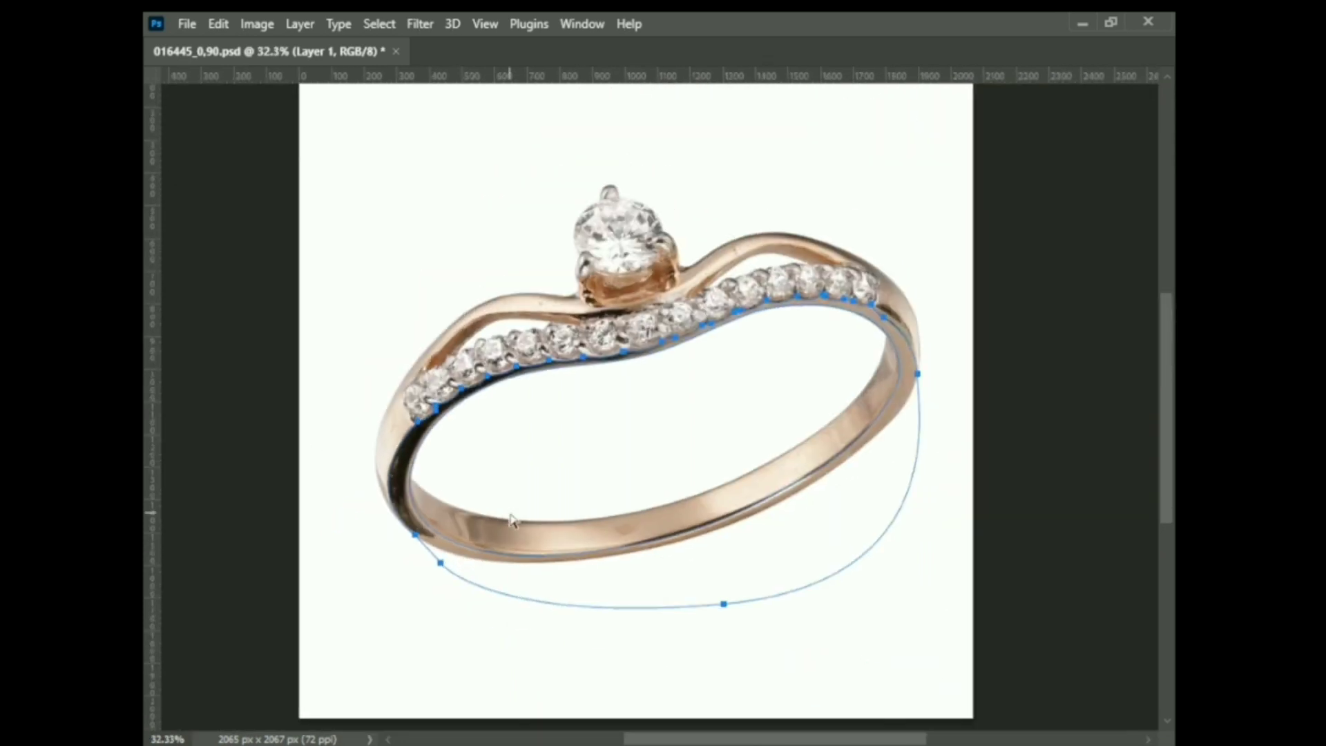
pyautogui.scroll(2, 590, 487)
# Save the Work Path as Path 4 in the Paths panel
pyautogui.scroll(-2, 589, 486)
pyautogui.press('Tab')
pyautogui.click(981, 226)
pyautogui.doubleClick(973, 377)
pyautogui.press('Return')
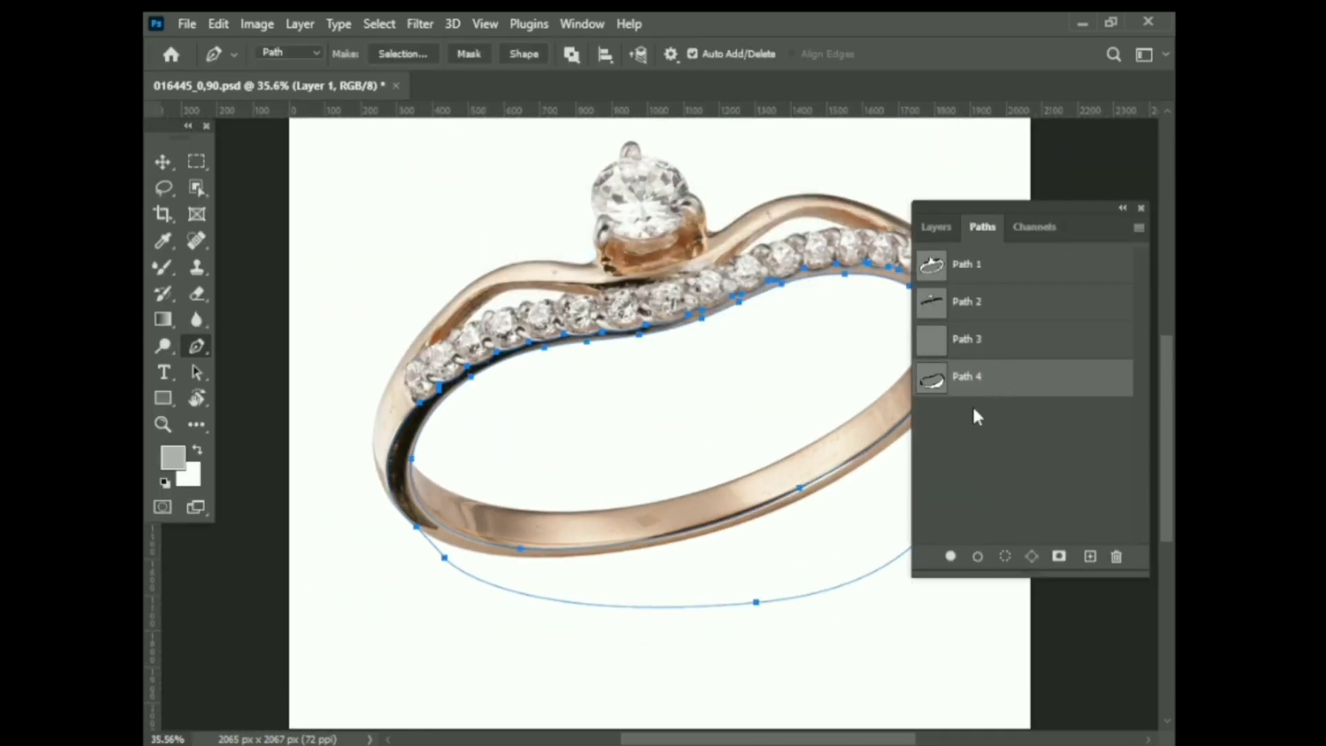
# Adjust Path 4's curve segment along the band's inner edge
pyautogui.scroll(-2, 583, 509)
pyautogui.scroll(5, 791, 440)
pyautogui.scroll(1, 654, 504)
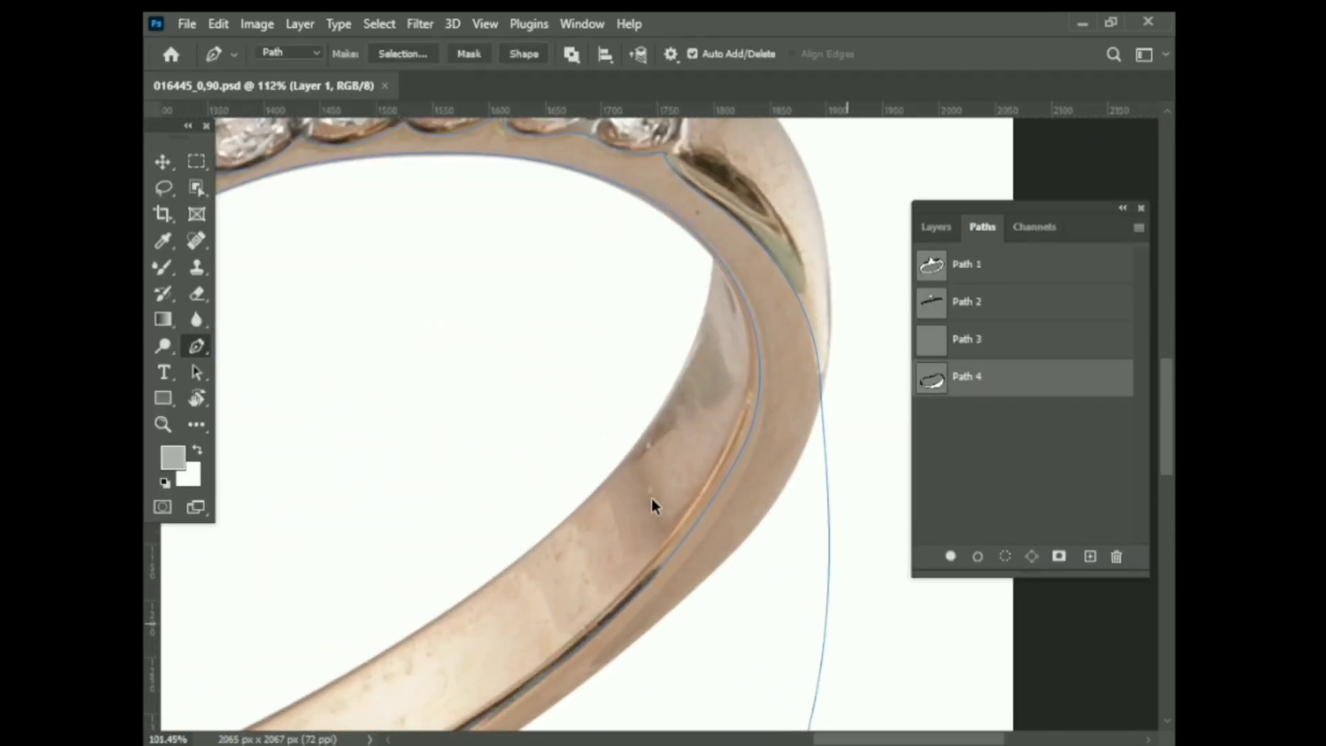
pyautogui.scroll(3, 475, 385)
pyautogui.scroll(-2, 578, 398)
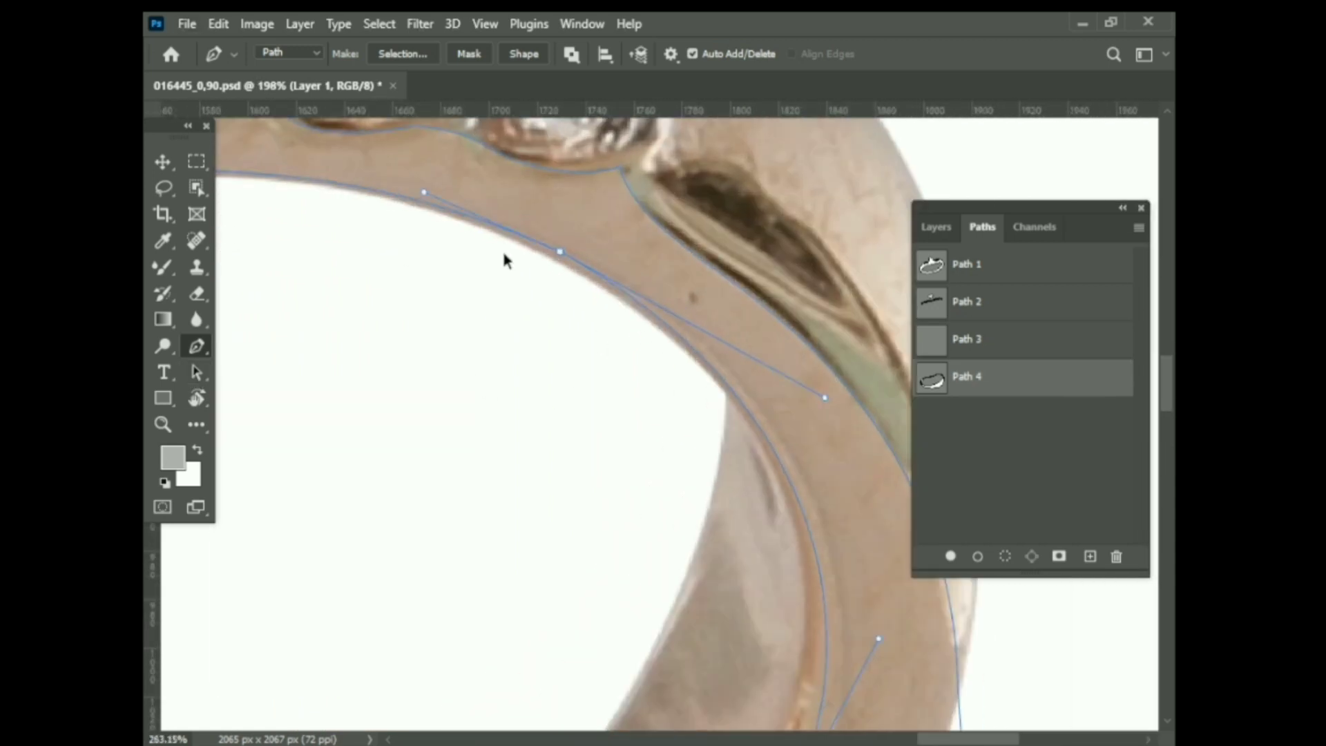
pyautogui.scroll(4, 584, 255)
pyautogui.scroll(-3, 749, 424)
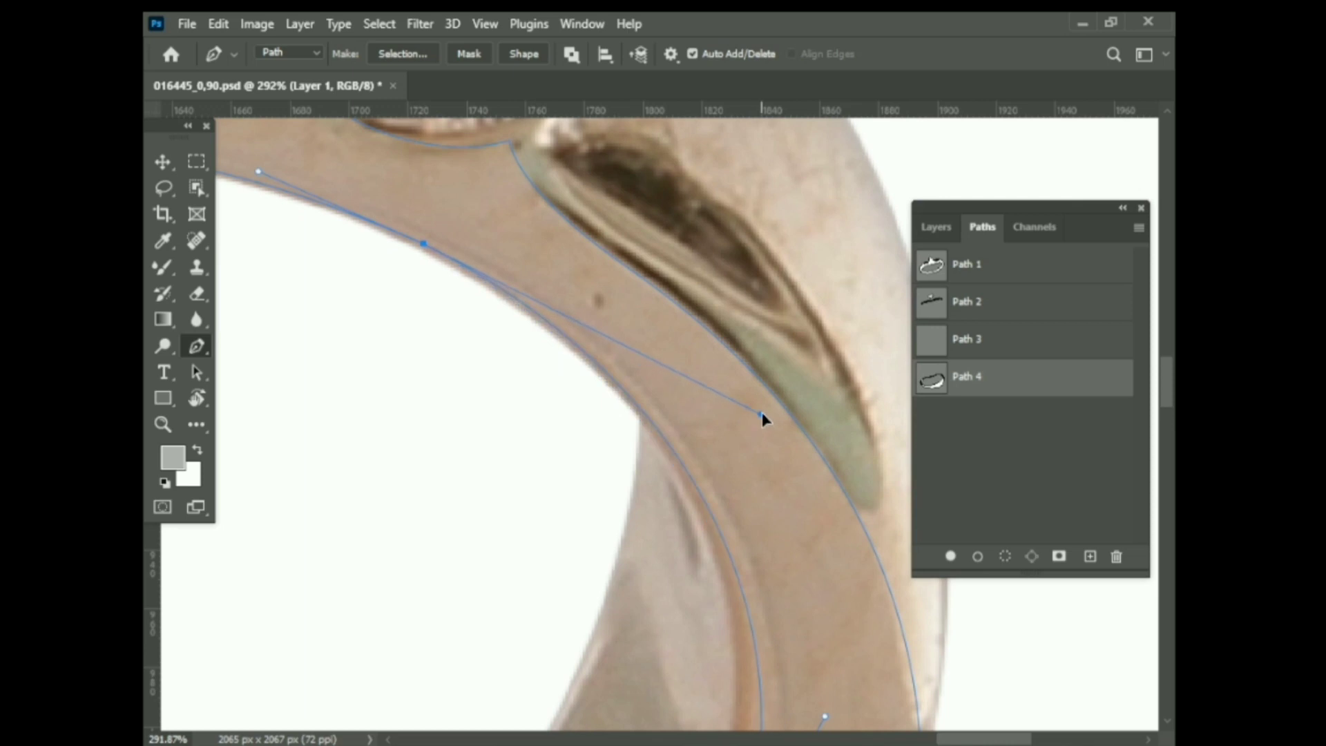
pyautogui.scroll(-4, 488, 387)
pyautogui.scroll(2, 488, 388)
pyautogui.scroll(2, 737, 432)
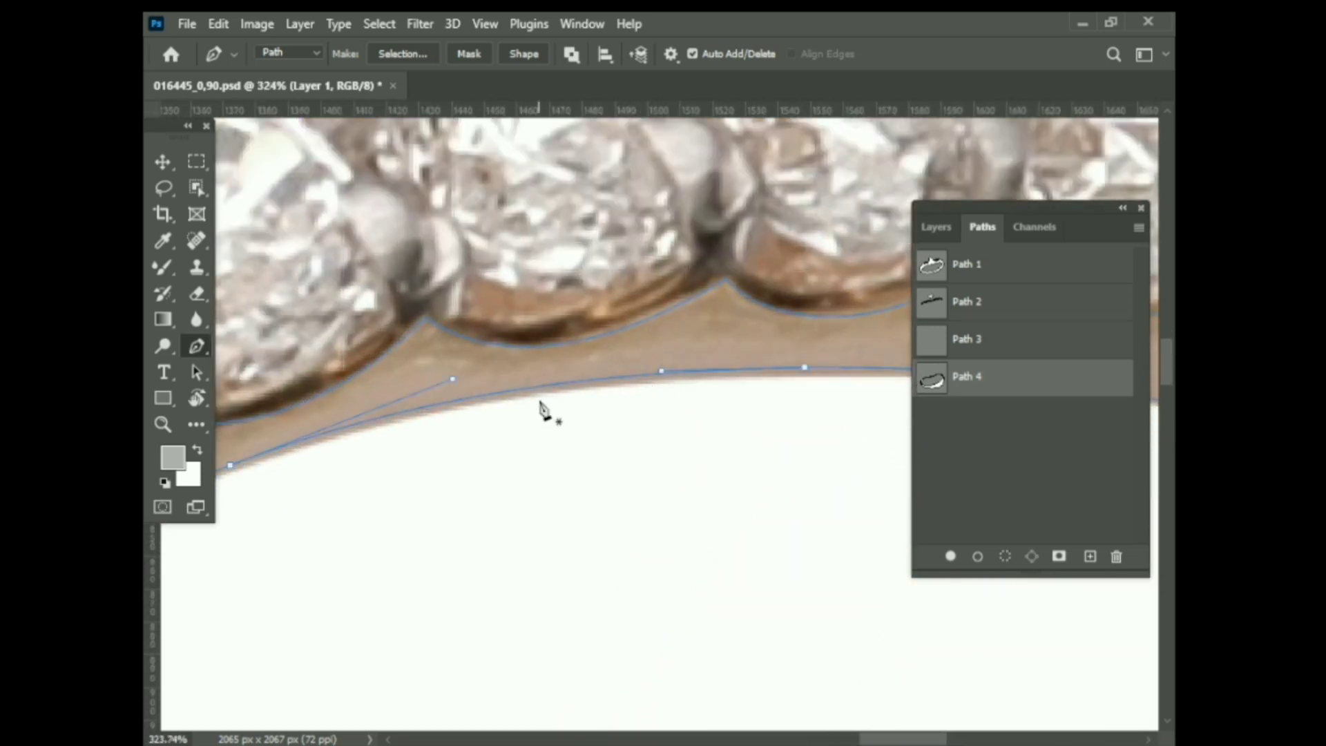
pyautogui.scroll(-3, 455, 391)
pyautogui.scroll(3, 687, 450)
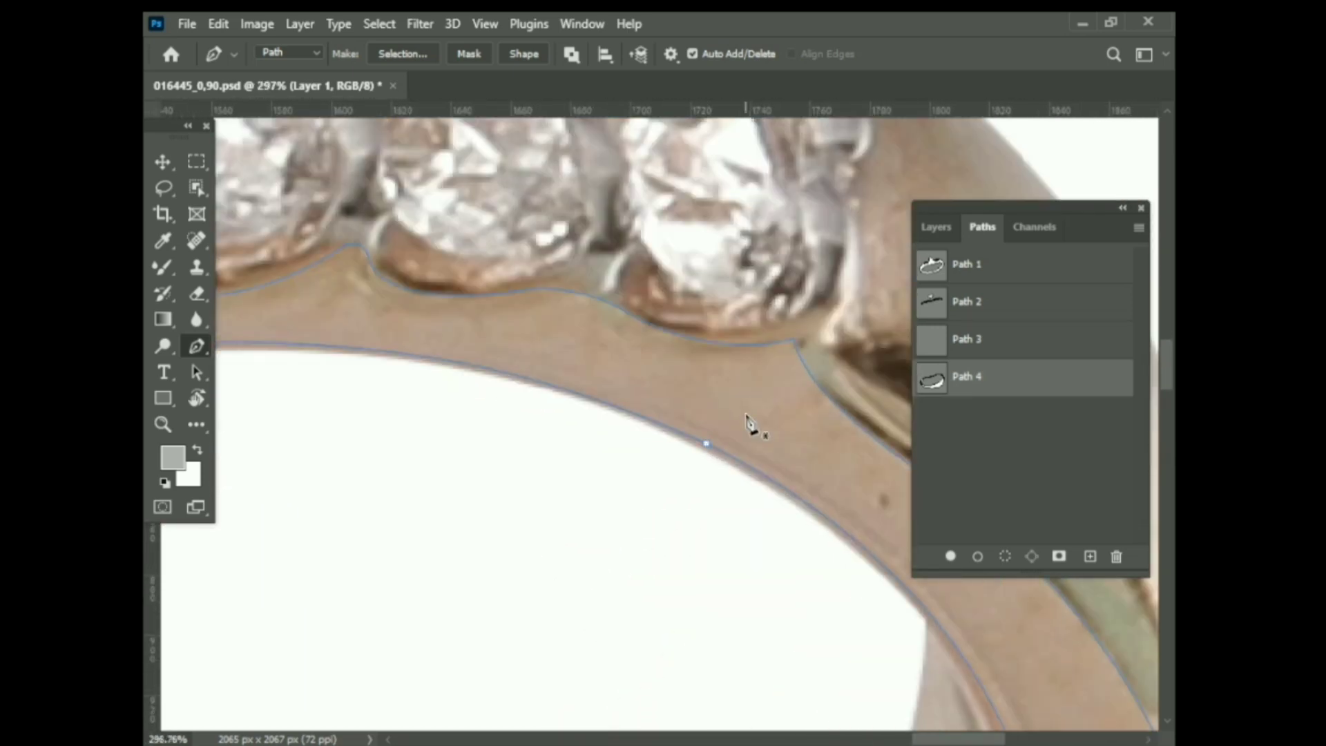
pyautogui.moveTo(663, 477); pyautogui.dragTo(690, 442)
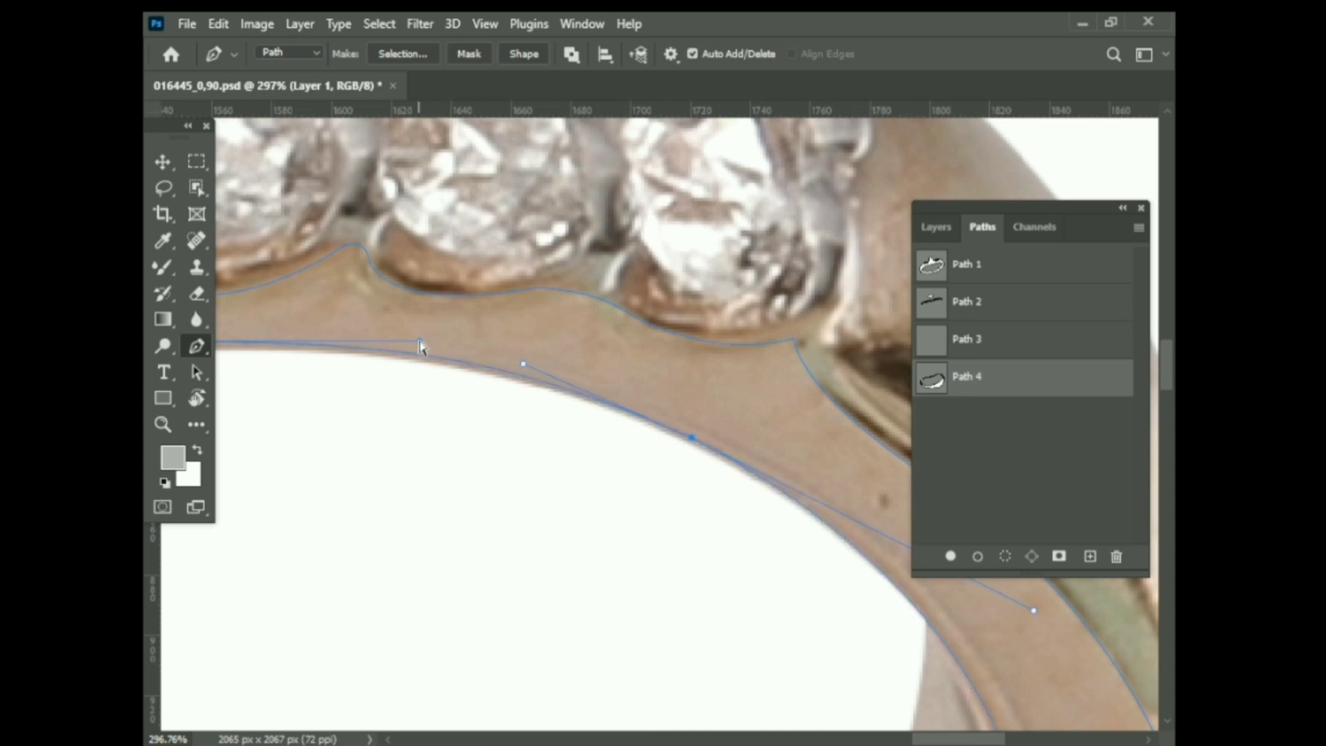
pyautogui.scroll(-3, 452, 366)
pyautogui.scroll(2, 612, 520)
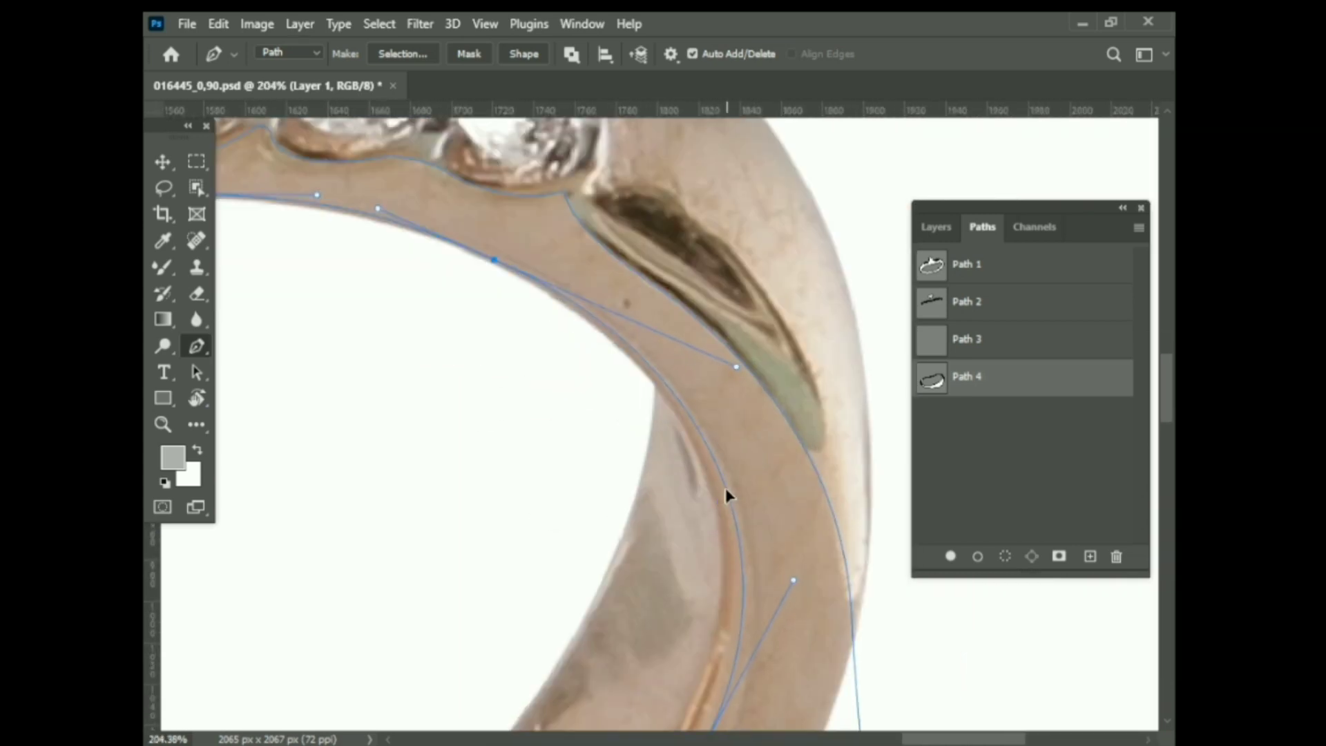
pyautogui.scroll(-3, 723, 499)
pyautogui.scroll(2, 483, 587)
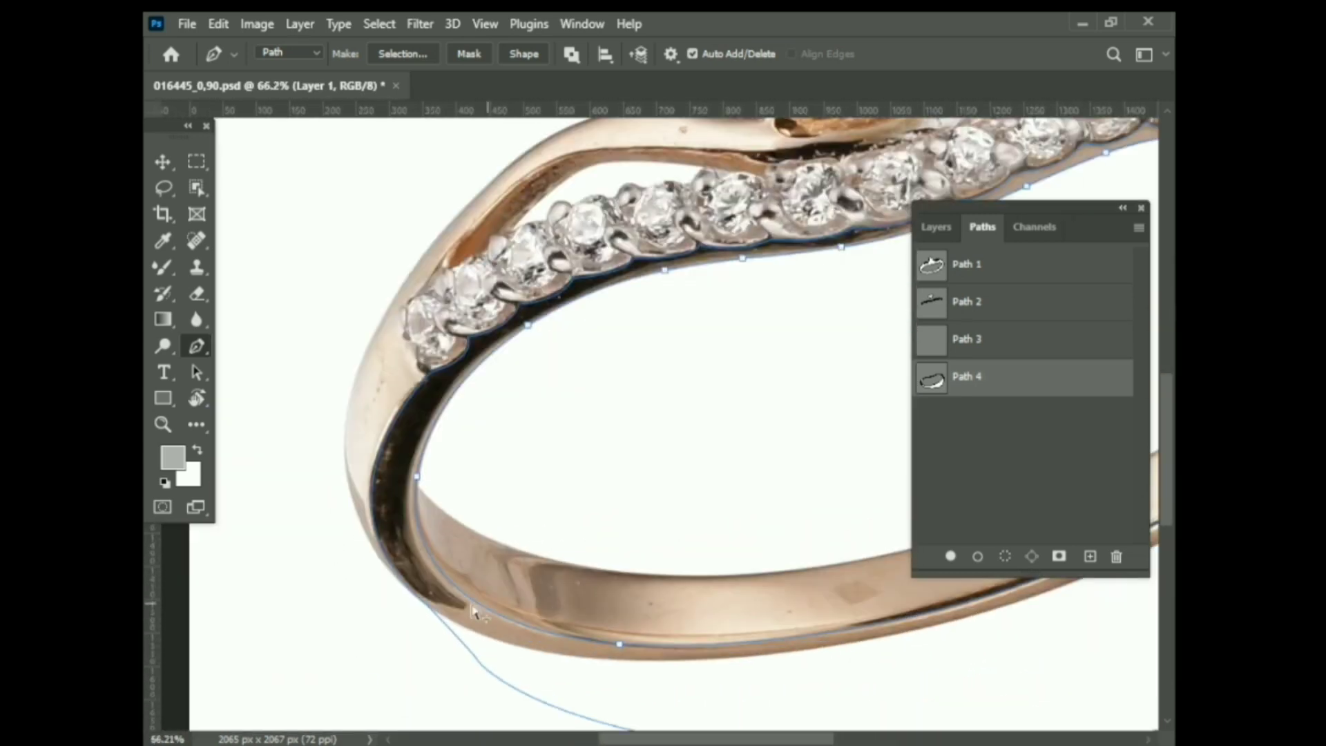
pyautogui.scroll(-2, 308, 621)
# Reselect Path 4, then create a new empty Path 5
pyautogui.click(1017, 375)
pyautogui.scroll(3, 698, 361)
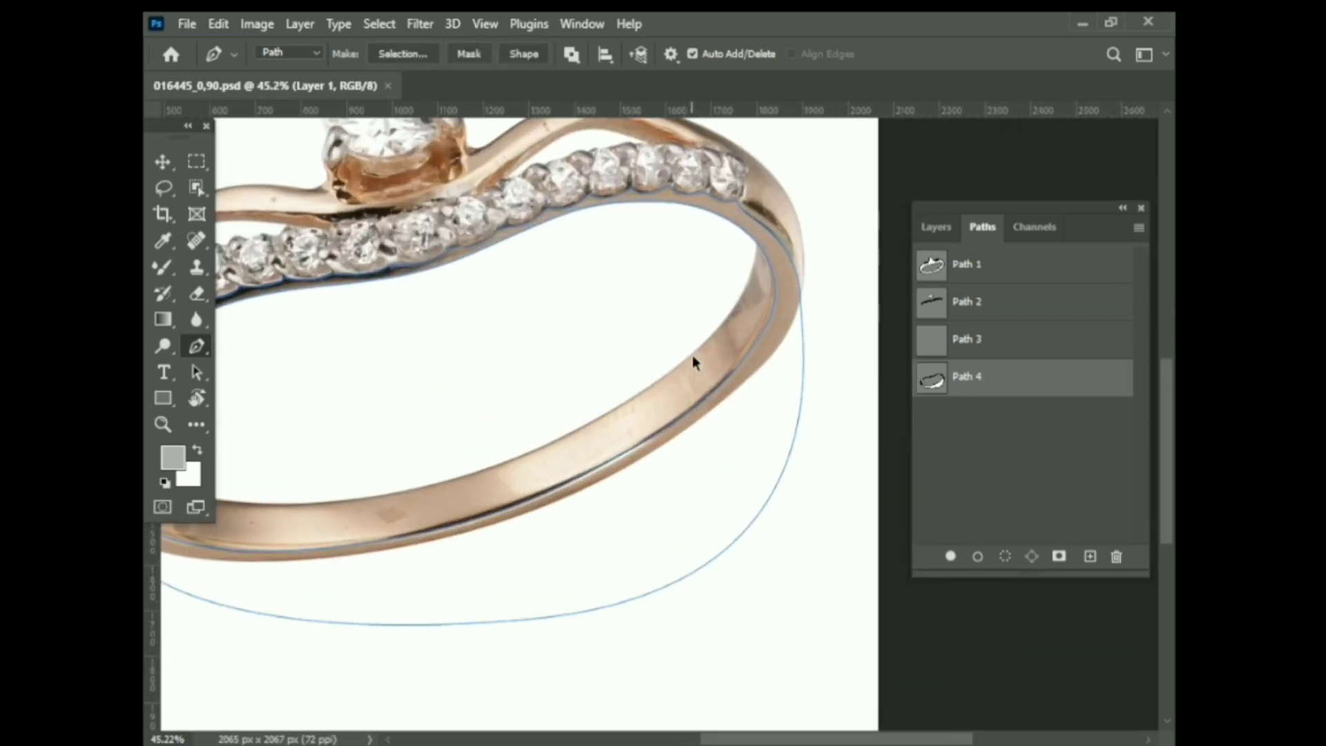
pyautogui.scroll(-2, 744, 435)
pyautogui.scroll(5, 744, 435)
pyautogui.scroll(2, 737, 420)
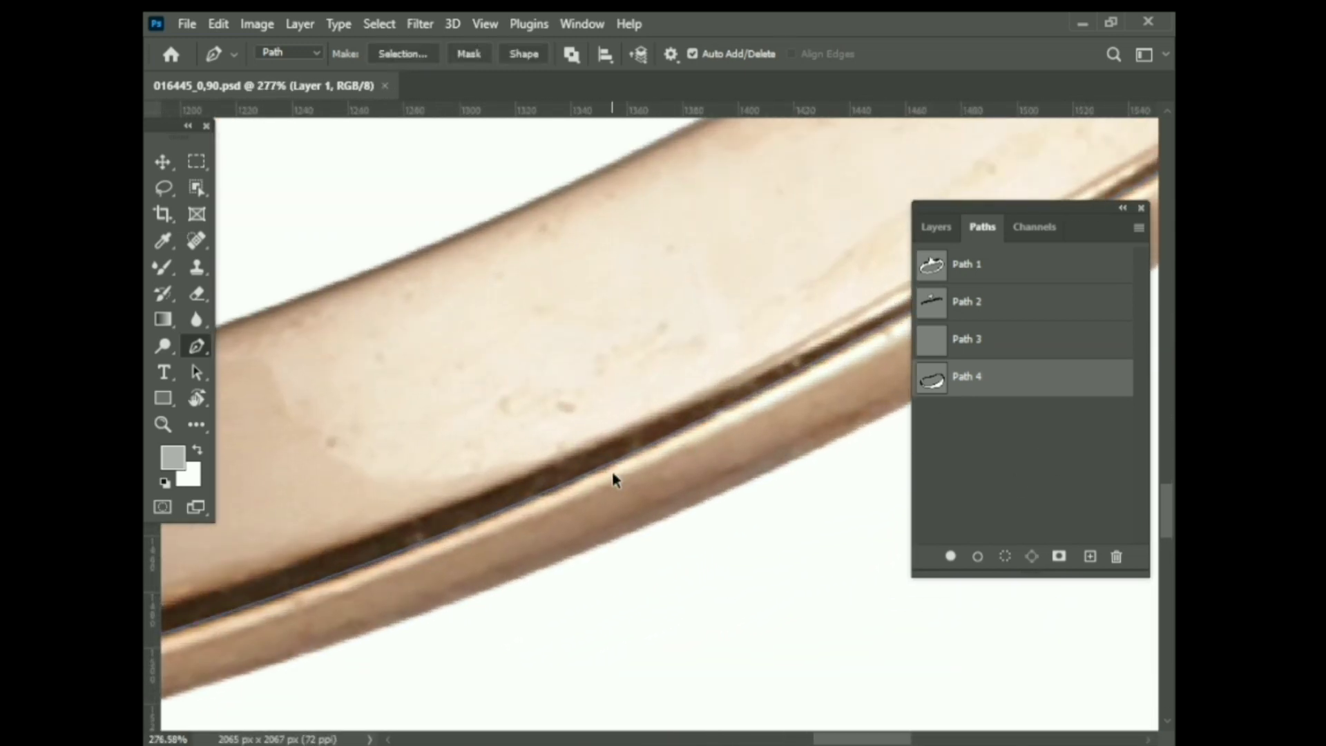
pyautogui.scroll(-1, 615, 473)
pyautogui.scroll(-5, 583, 489)
pyautogui.hscroll(-2, 404, 531)
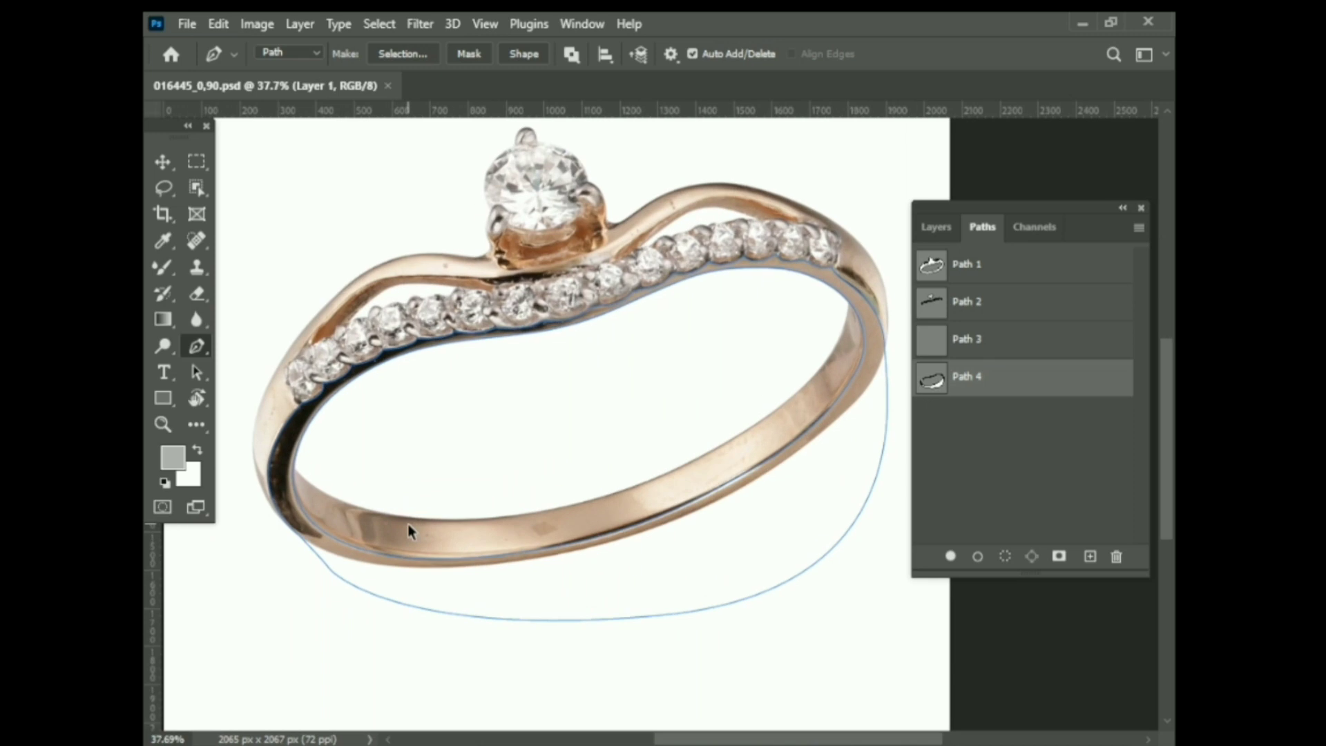
pyautogui.click(1090, 556)
pyautogui.scroll(2, 359, 511)
pyautogui.scroll(2, 332, 503)
# Start Path 5 on the band's left inner edge with curved anchors along it
pyautogui.scroll(3, 293, 445)
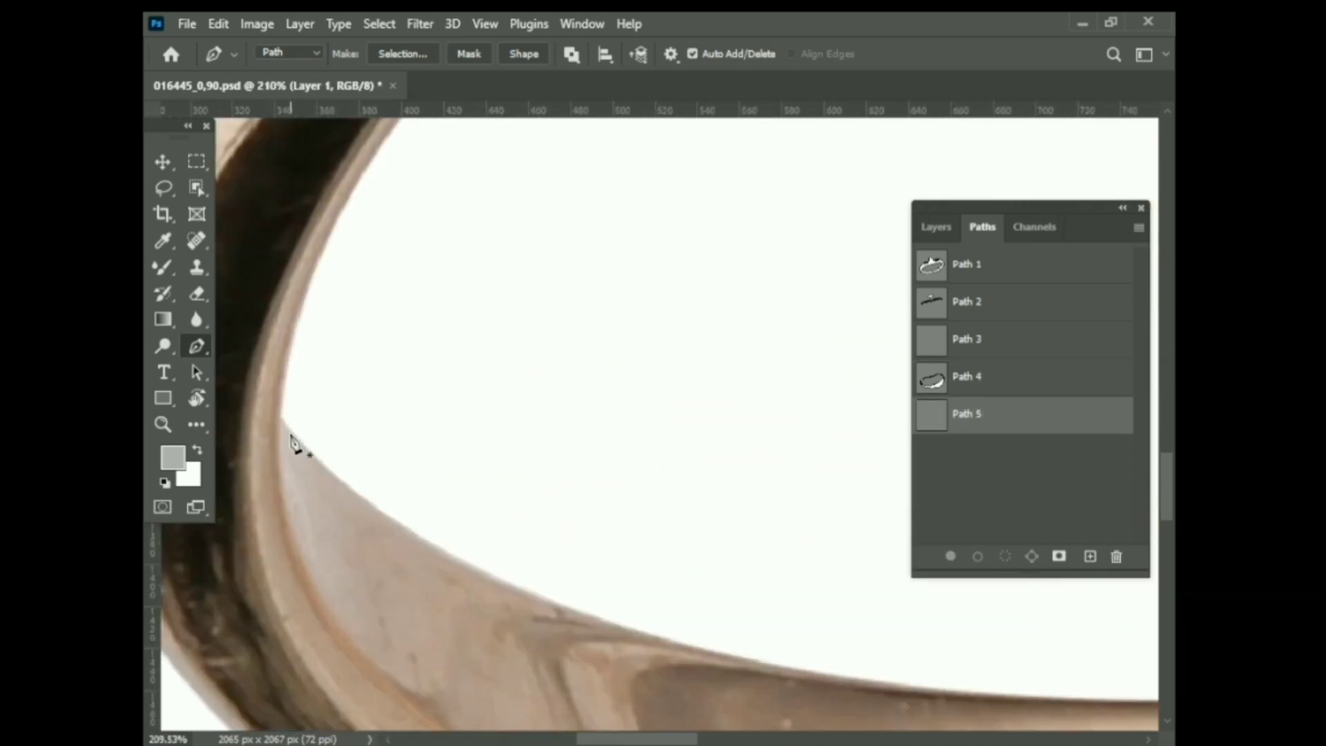
pyautogui.moveTo(284, 430); pyautogui.dragTo(332, 378)
pyautogui.scroll(-2, 284, 428)
pyautogui.scroll(-2, 311, 504)
pyautogui.press('Tab')
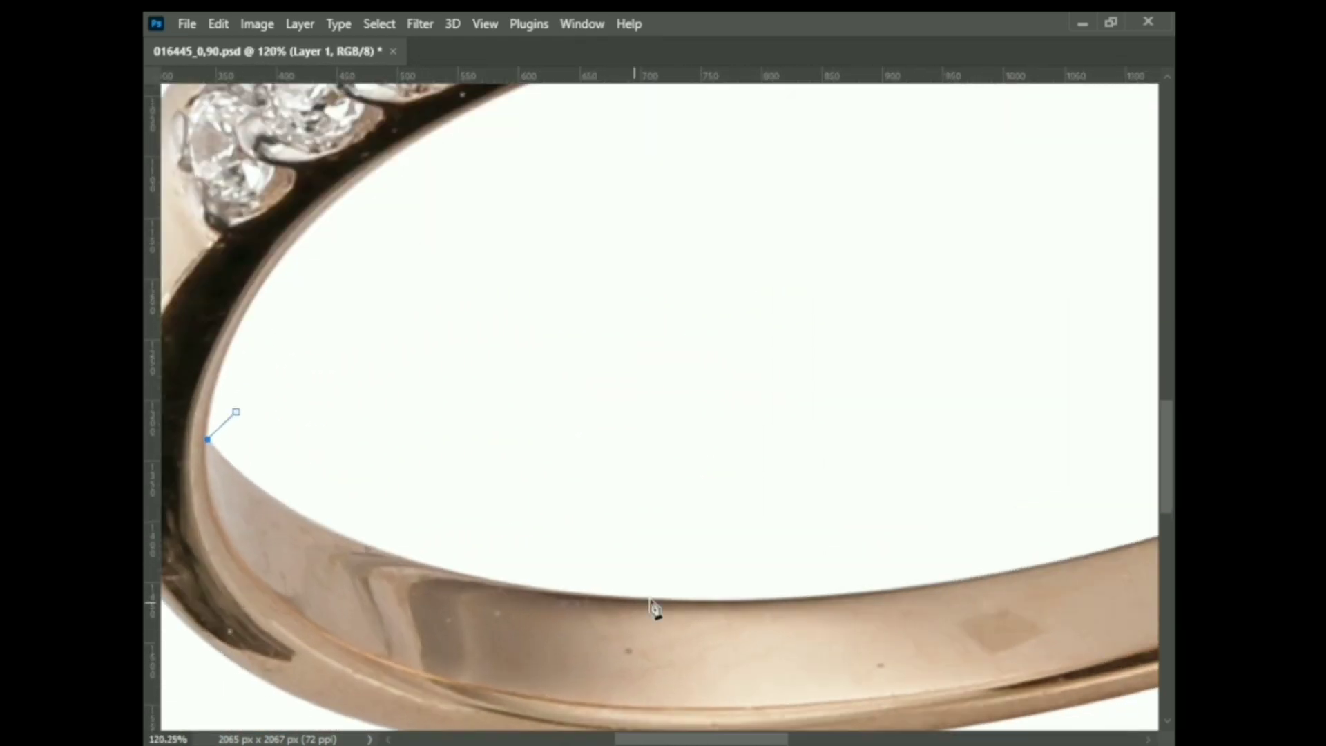
pyautogui.moveTo(736, 604); pyautogui.dragTo(771, 608)
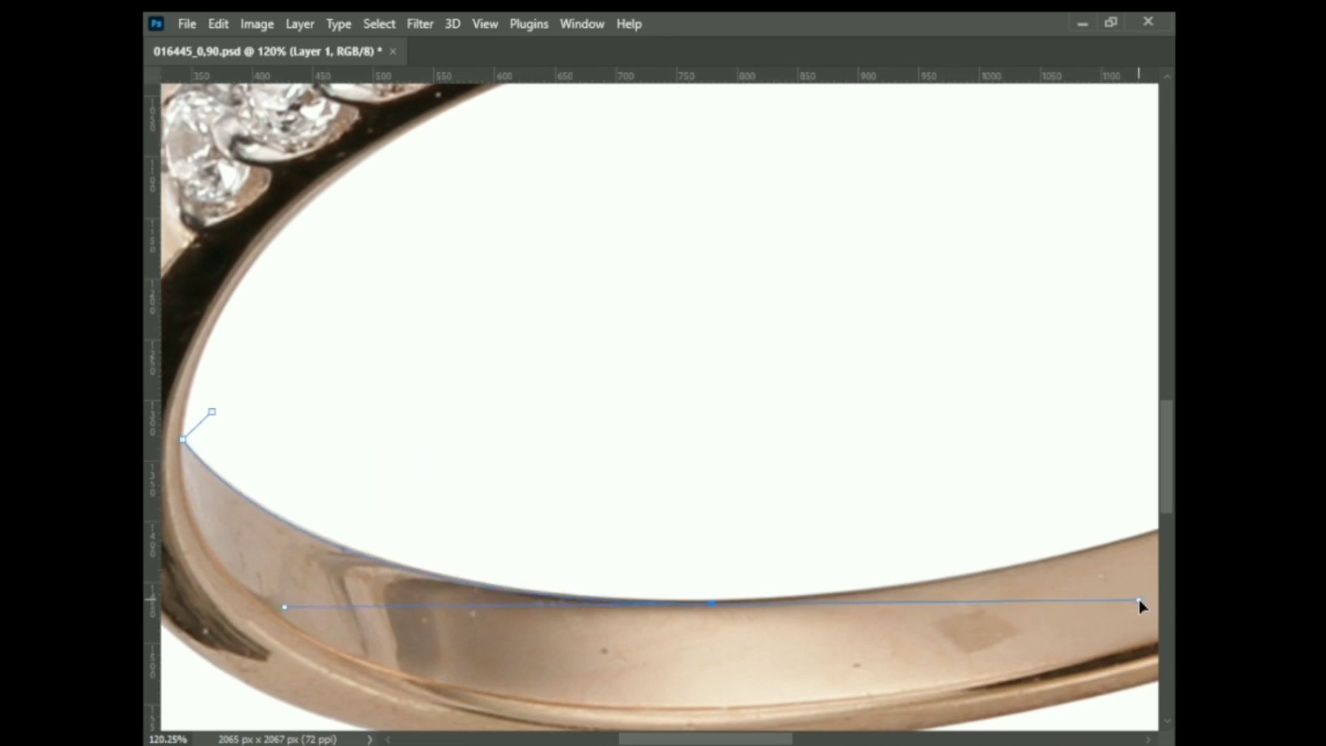
pyautogui.scroll(-3, 718, 611)
pyautogui.scroll(3, 838, 542)
pyautogui.moveTo(837, 536); pyautogui.dragTo(1125, 382)
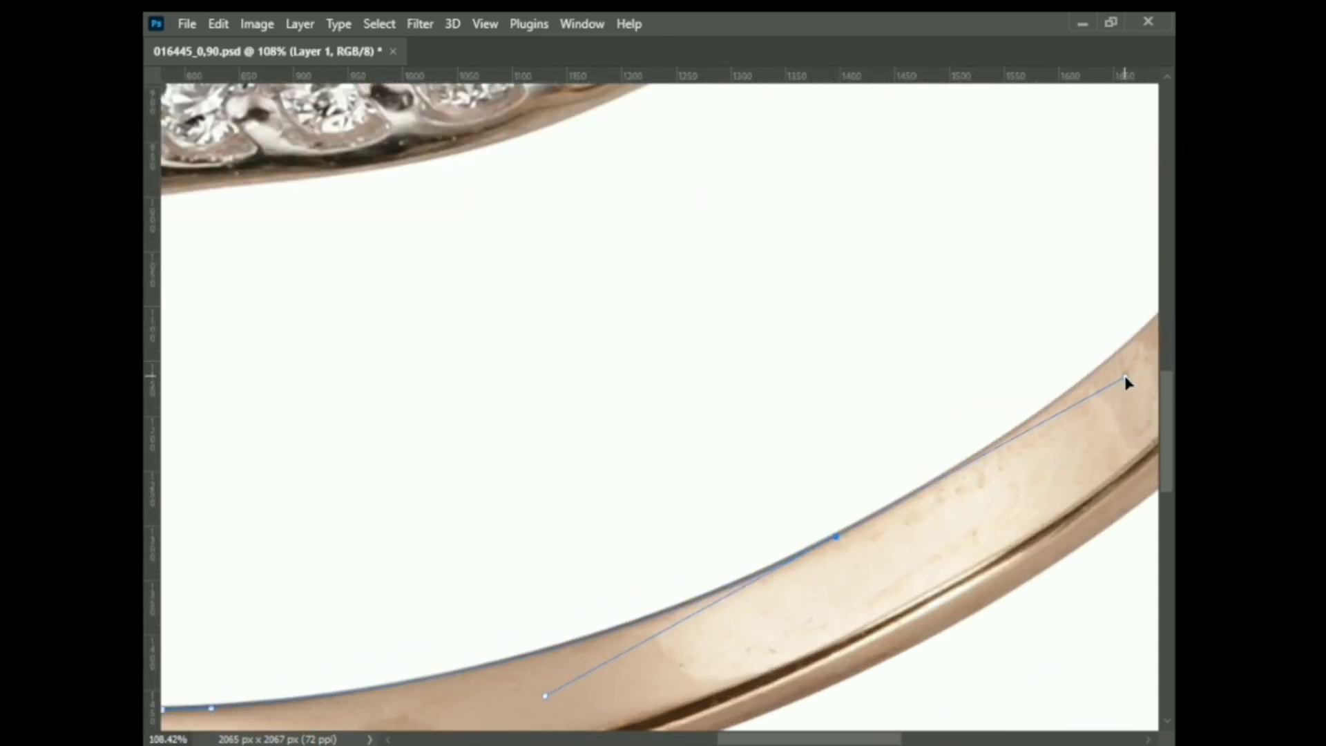
pyautogui.scroll(4, 838, 528)
pyautogui.scroll(-5, 814, 574)
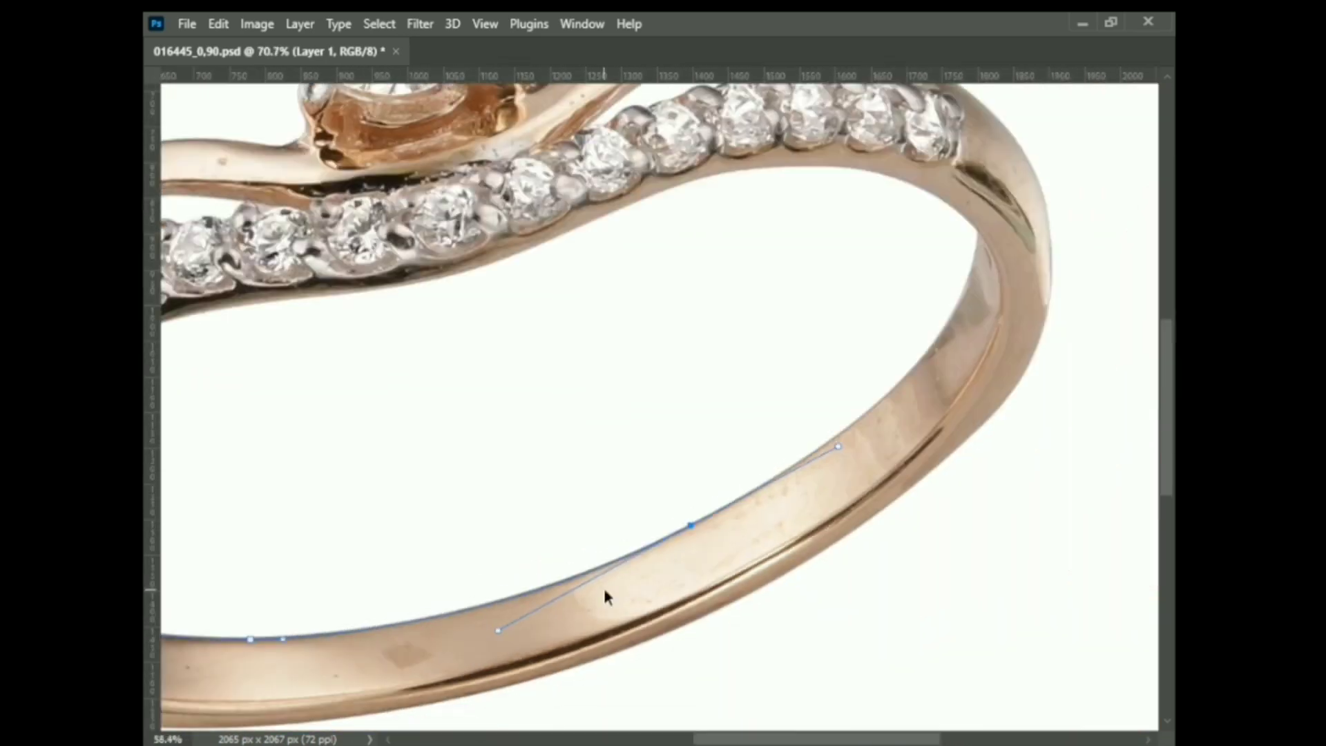
pyautogui.scroll(3, 604, 591)
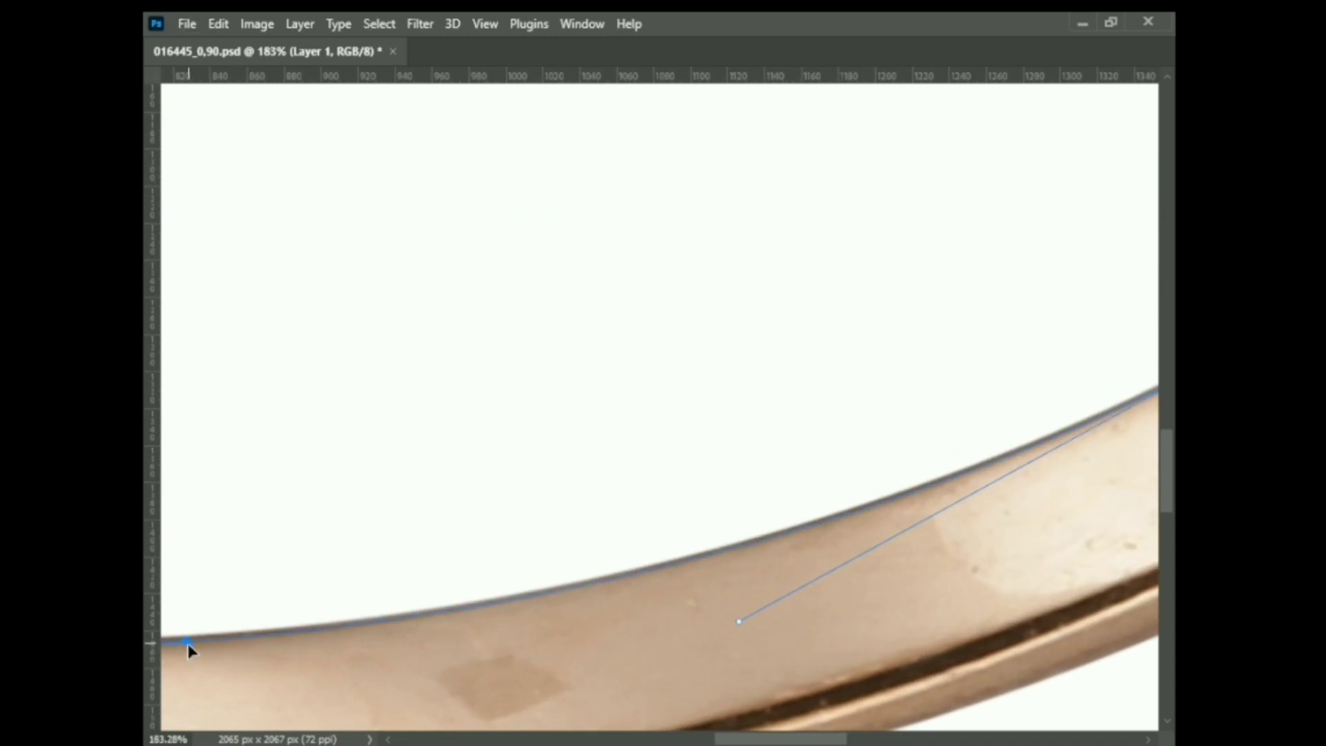
pyautogui.scroll(-2, 142, 707)
pyautogui.scroll(3, 865, 356)
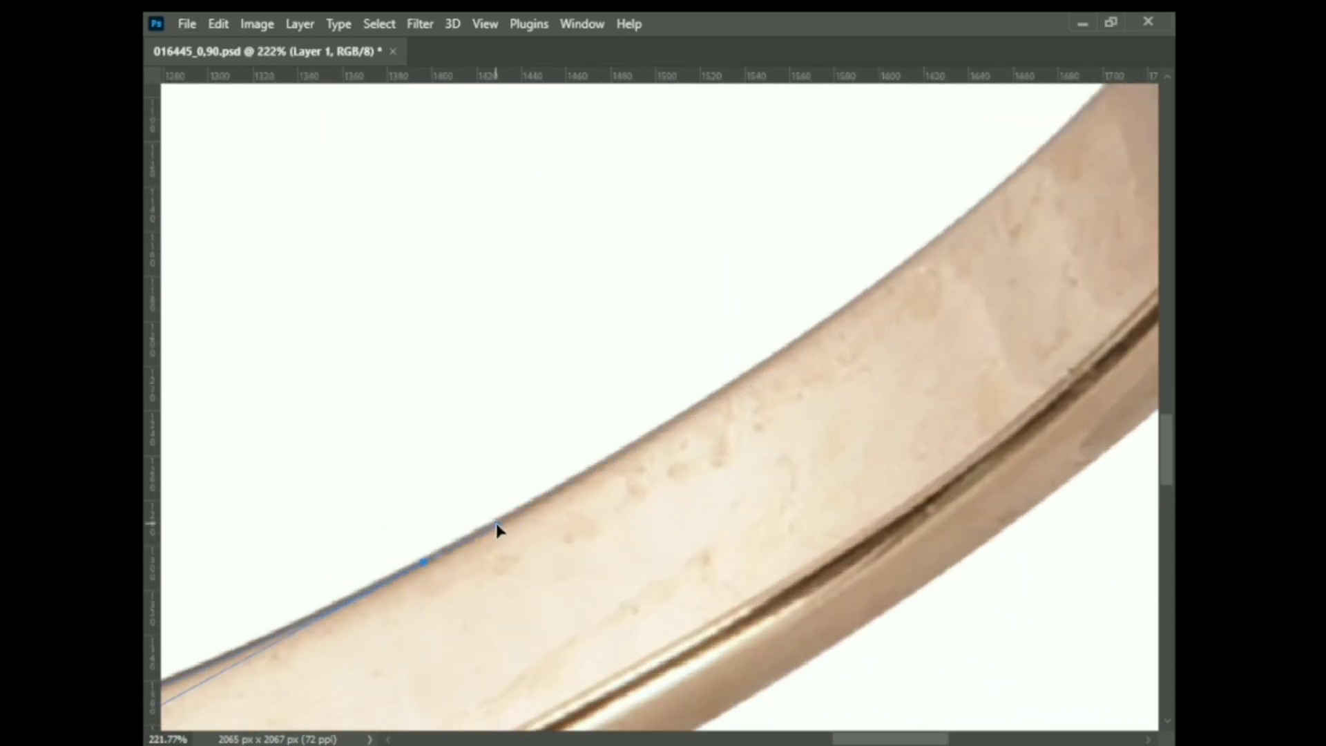
pyautogui.scroll(-2, 269, 615)
pyautogui.scroll(2, 763, 367)
# Curve the path up the inner edge to a final anchor near the stones
pyautogui.moveTo(767, 381); pyautogui.dragTo(1049, 80)
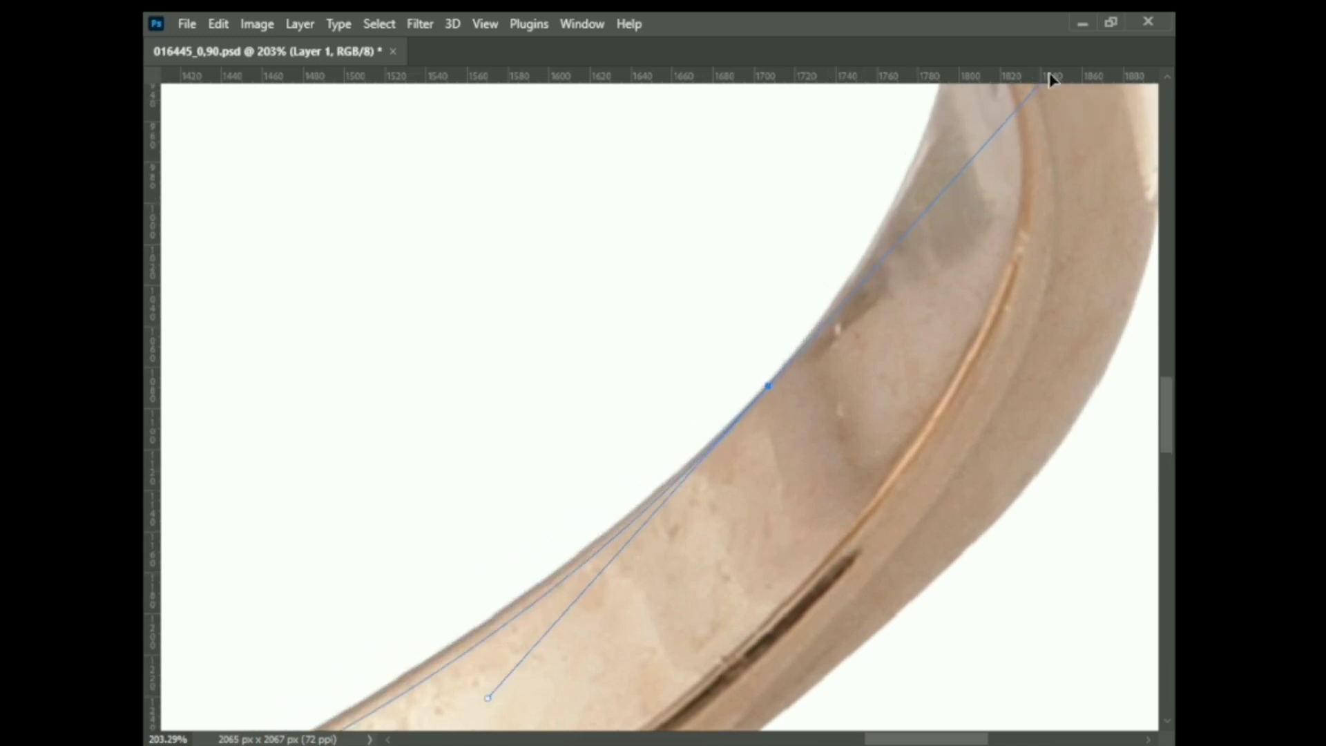
pyautogui.scroll(3, 736, 450)
pyautogui.scroll(-3, 760, 511)
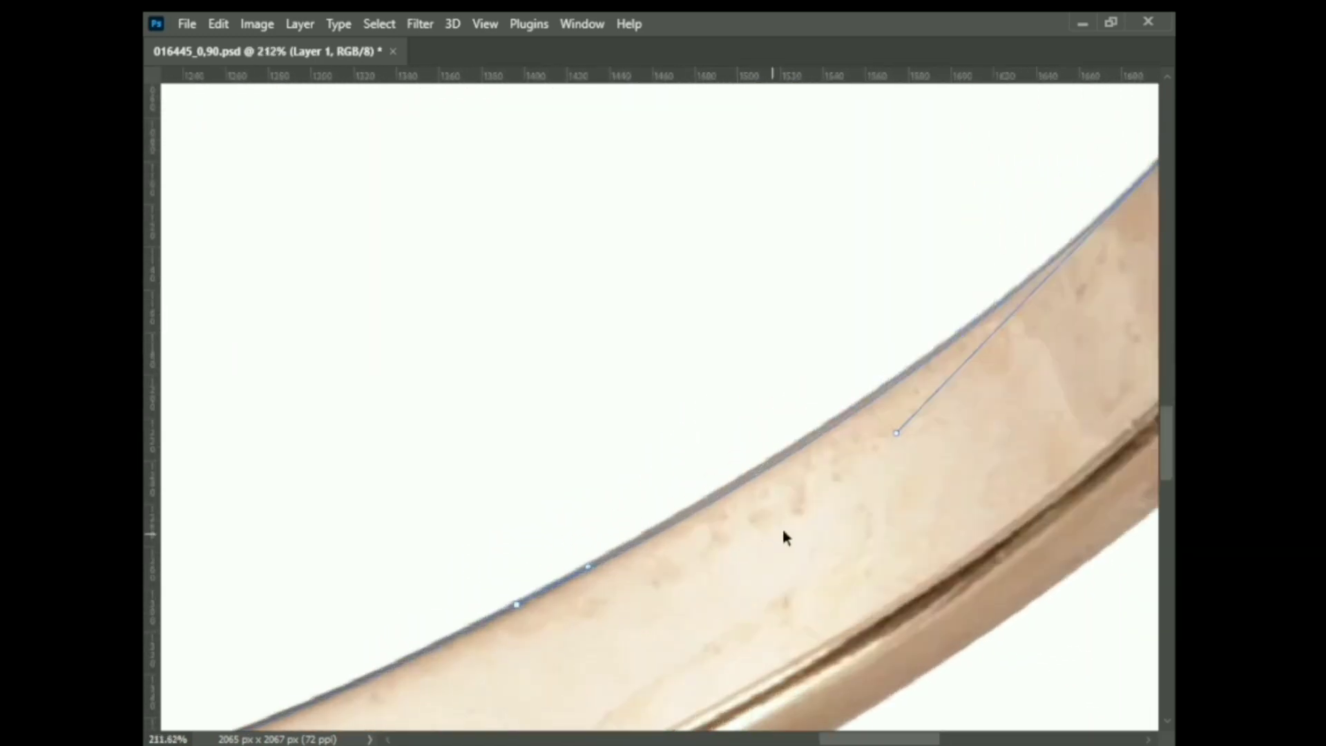
pyautogui.scroll(-1, 794, 414)
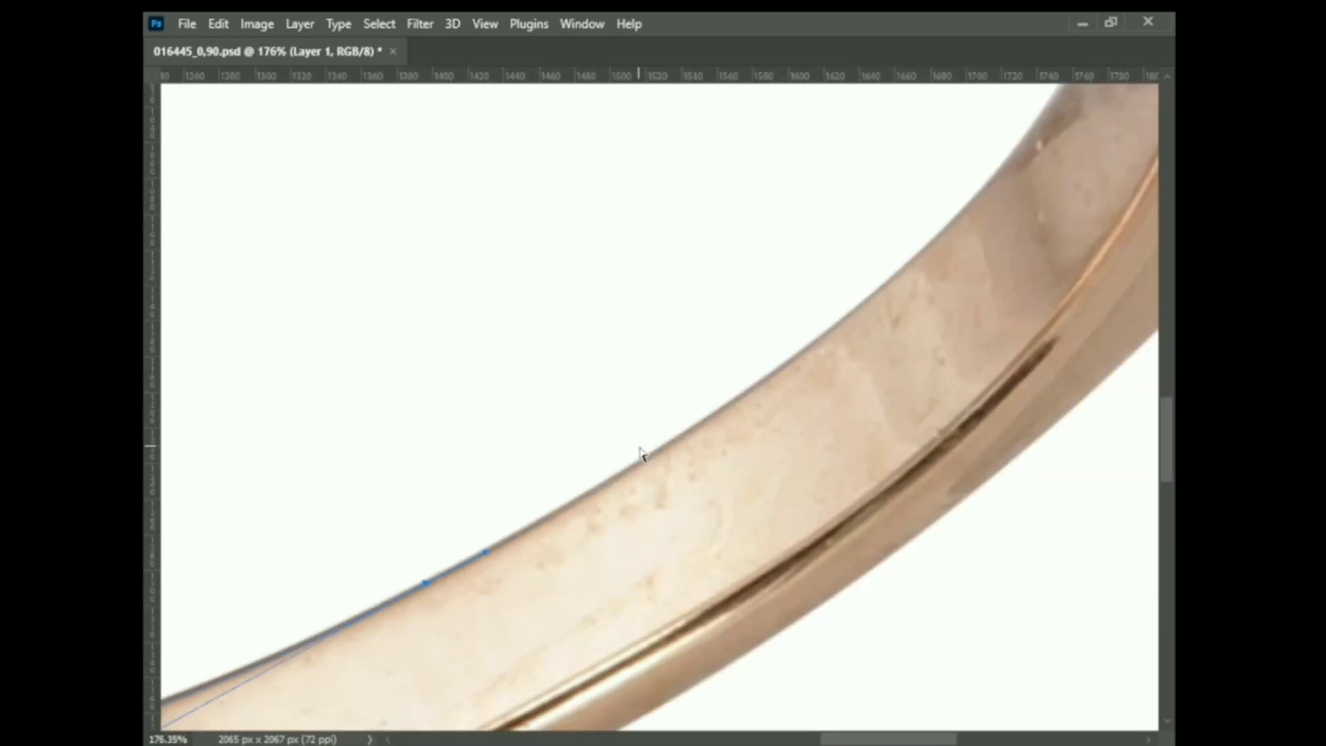
pyautogui.moveTo(825, 340); pyautogui.dragTo(1021, 185)
pyautogui.scroll(-1, 917, 266)
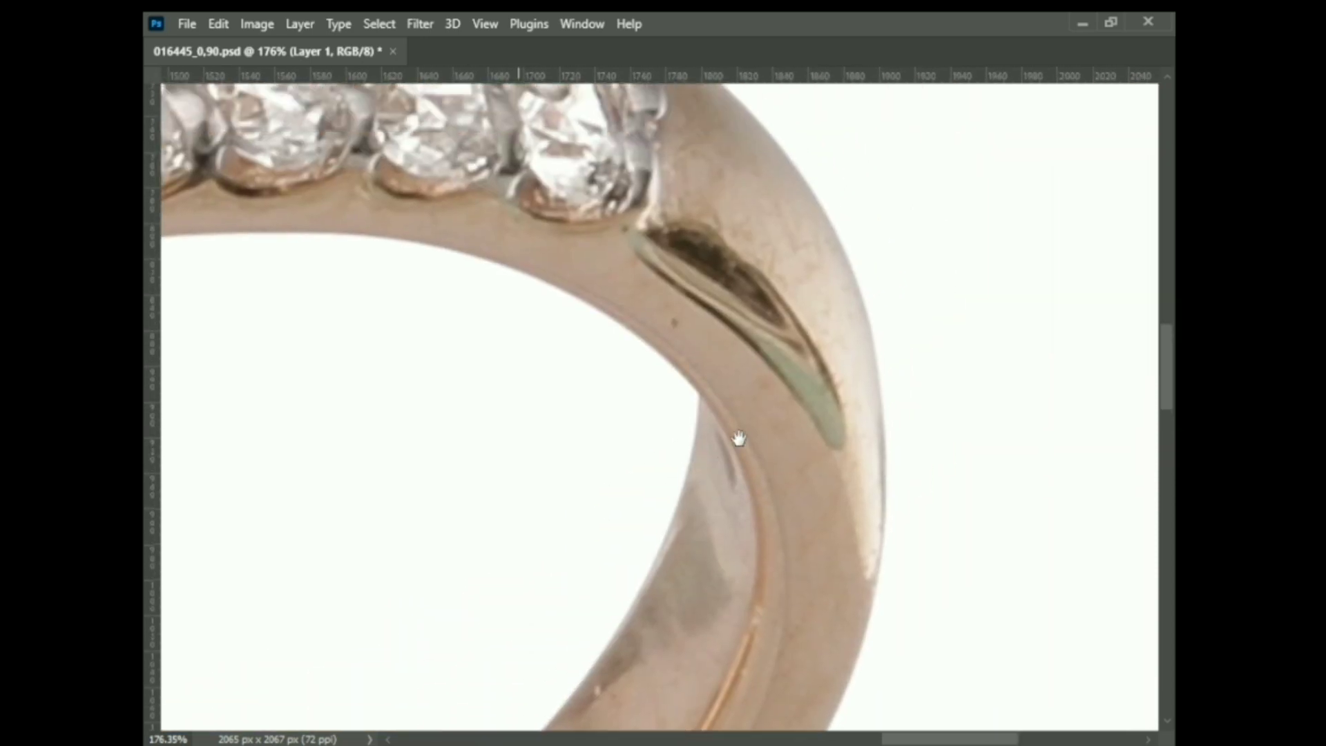
pyautogui.moveTo(687, 375); pyautogui.dragTo(705, 233)
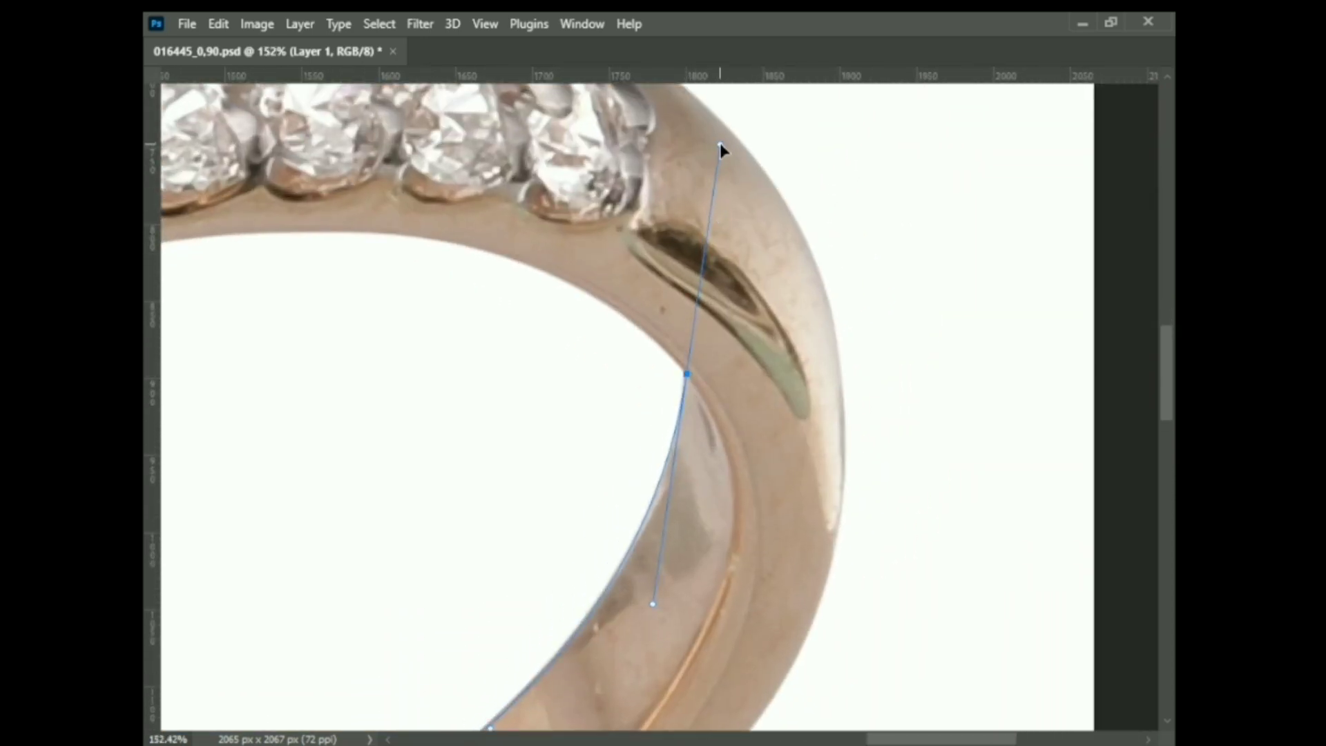
pyautogui.scroll(3, 696, 394)
pyautogui.scroll(2, 696, 393)
pyautogui.scroll(-2, 446, 669)
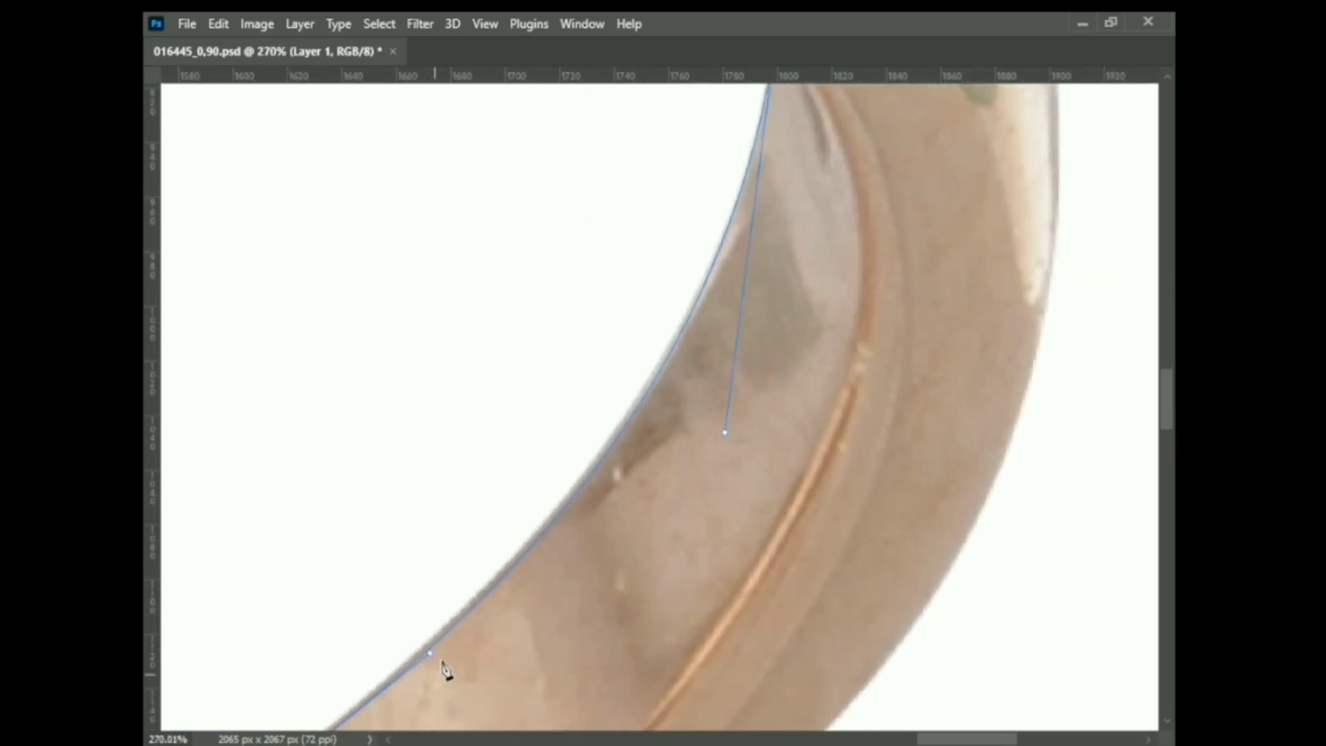
pyautogui.scroll(-2, 737, 231)
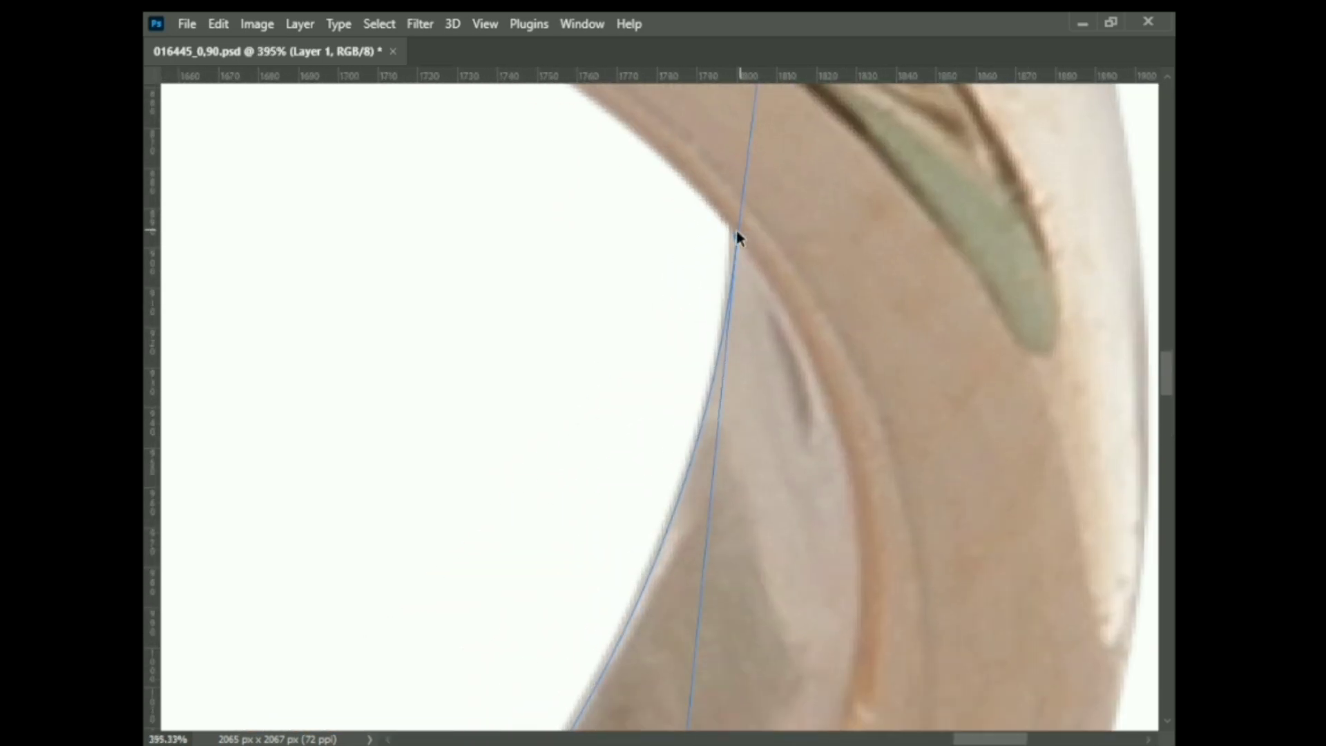
pyautogui.scroll(-2, 718, 200)
pyautogui.scroll(-3, 689, 456)
pyautogui.scroll(1, 786, 471)
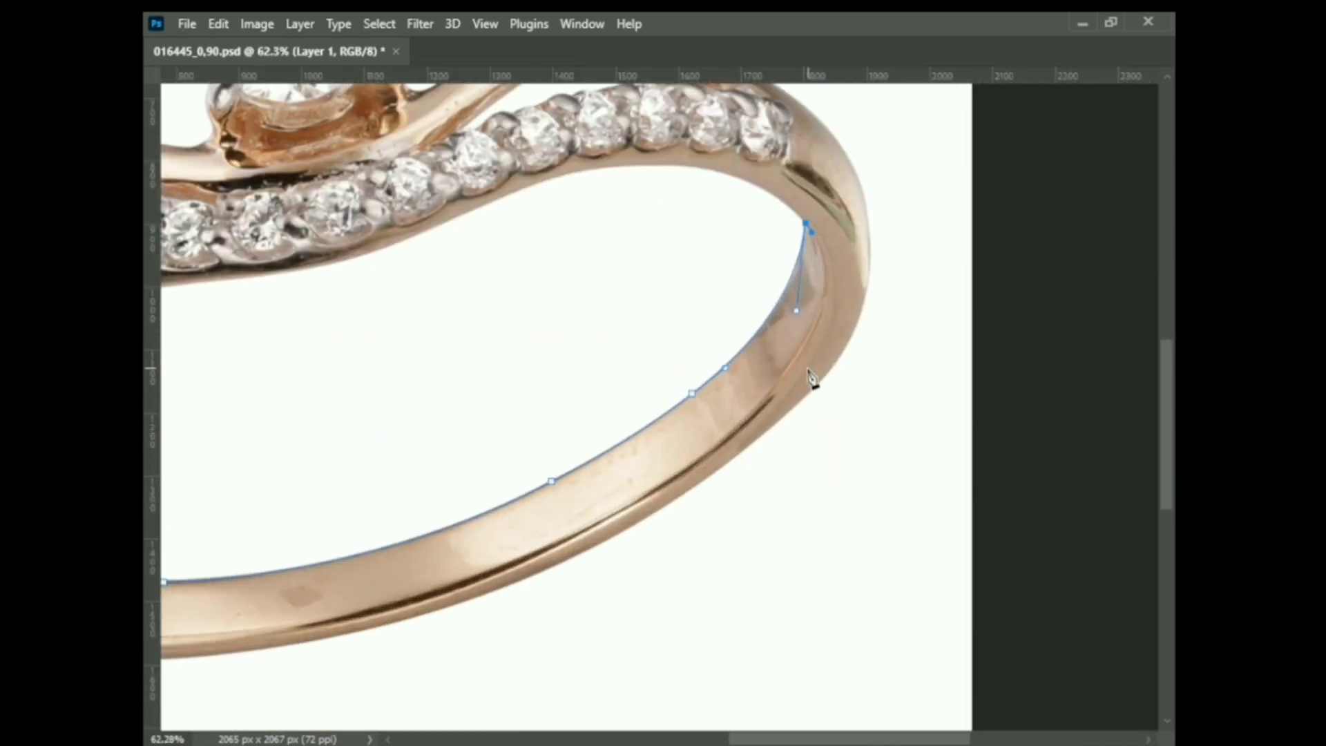
pyautogui.scroll(-2, 813, 378)
pyautogui.scroll(1, 559, 578)
pyautogui.click(537, 560)
pyautogui.scroll(-1, 532, 574)
pyautogui.scroll(1, 295, 586)
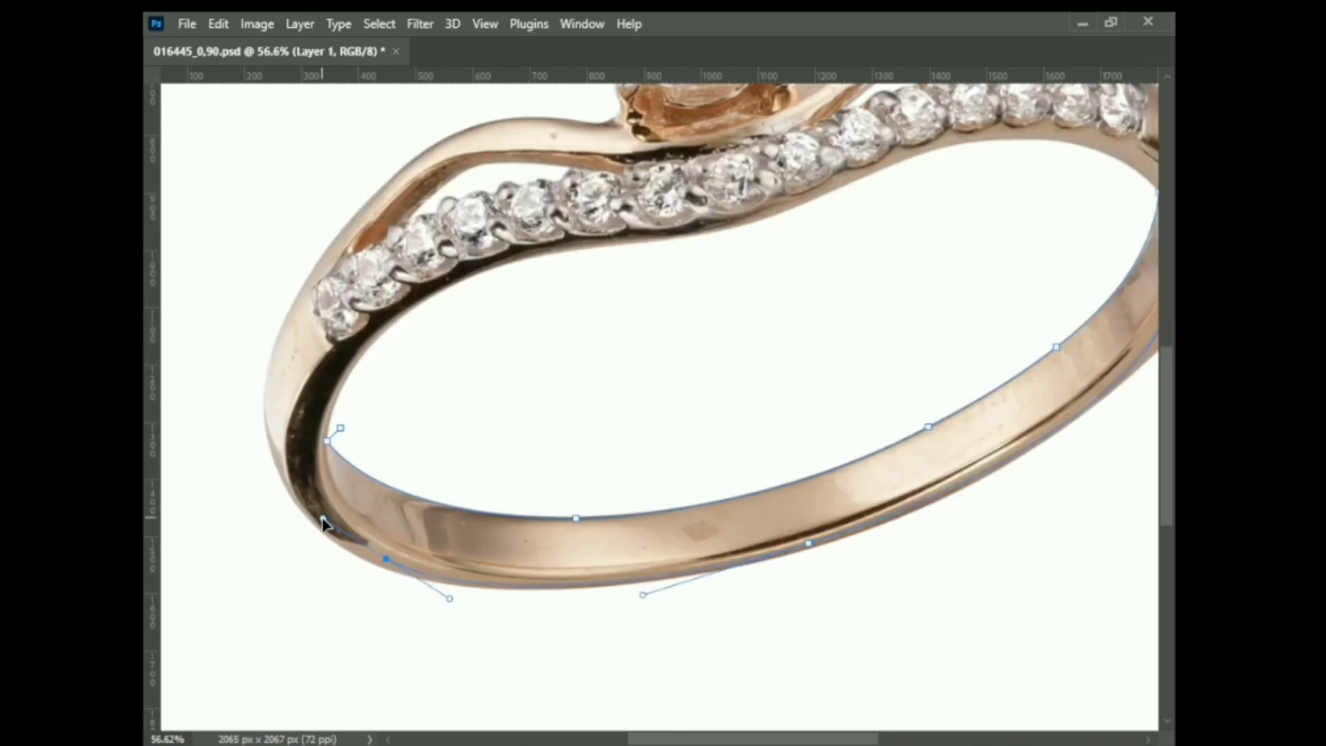
pyautogui.scroll(3, 171, 414)
# Briefly switch to the Delete Anchor Point tool, then return to the Pen tool
pyautogui.press('Tab')
pyautogui.rightClick(196, 346)
pyautogui.click(290, 422)
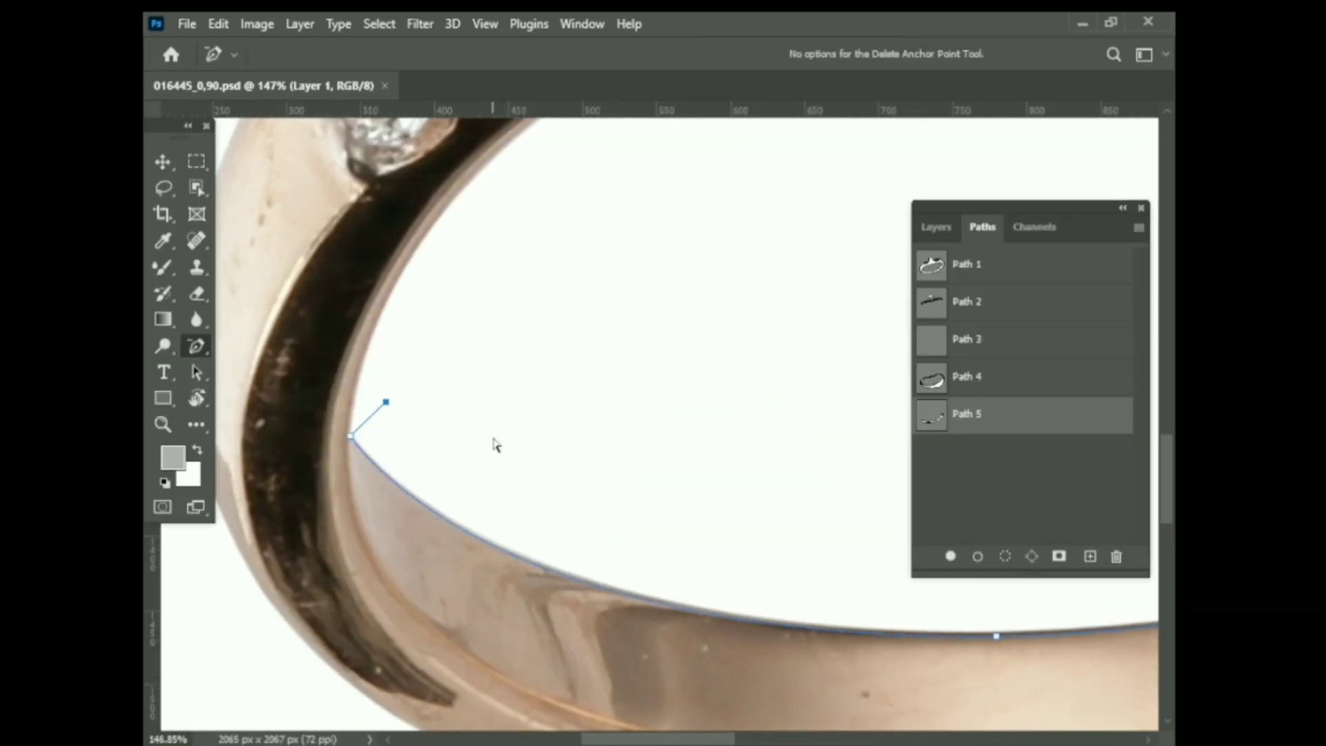
pyautogui.press('p')
pyautogui.scroll(-3, 353, 445)
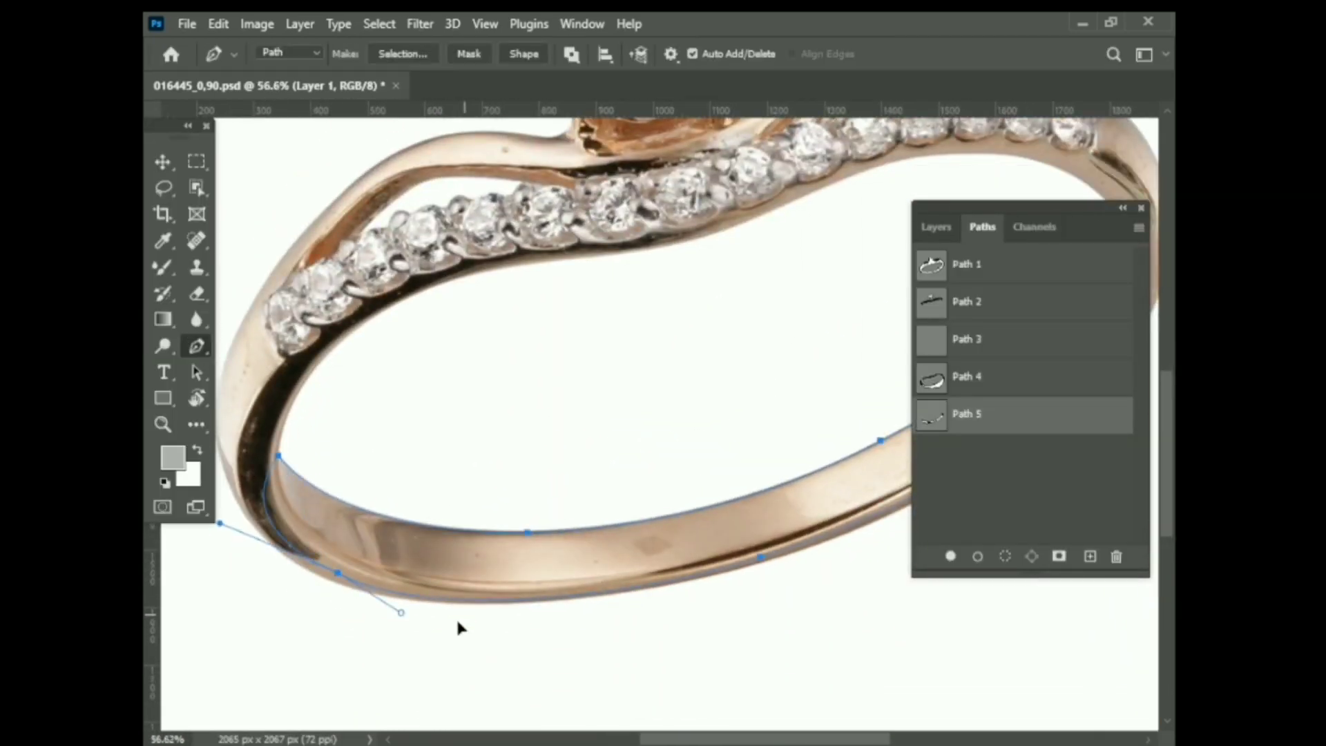
# Turn Path 4 into a 1 px feathered selection and copy it to Layer 4
pyautogui.click(1006, 387)
pyautogui.scroll(-3, 406, 562)
pyautogui.rightClick(755, 434)
pyautogui.click(805, 395)
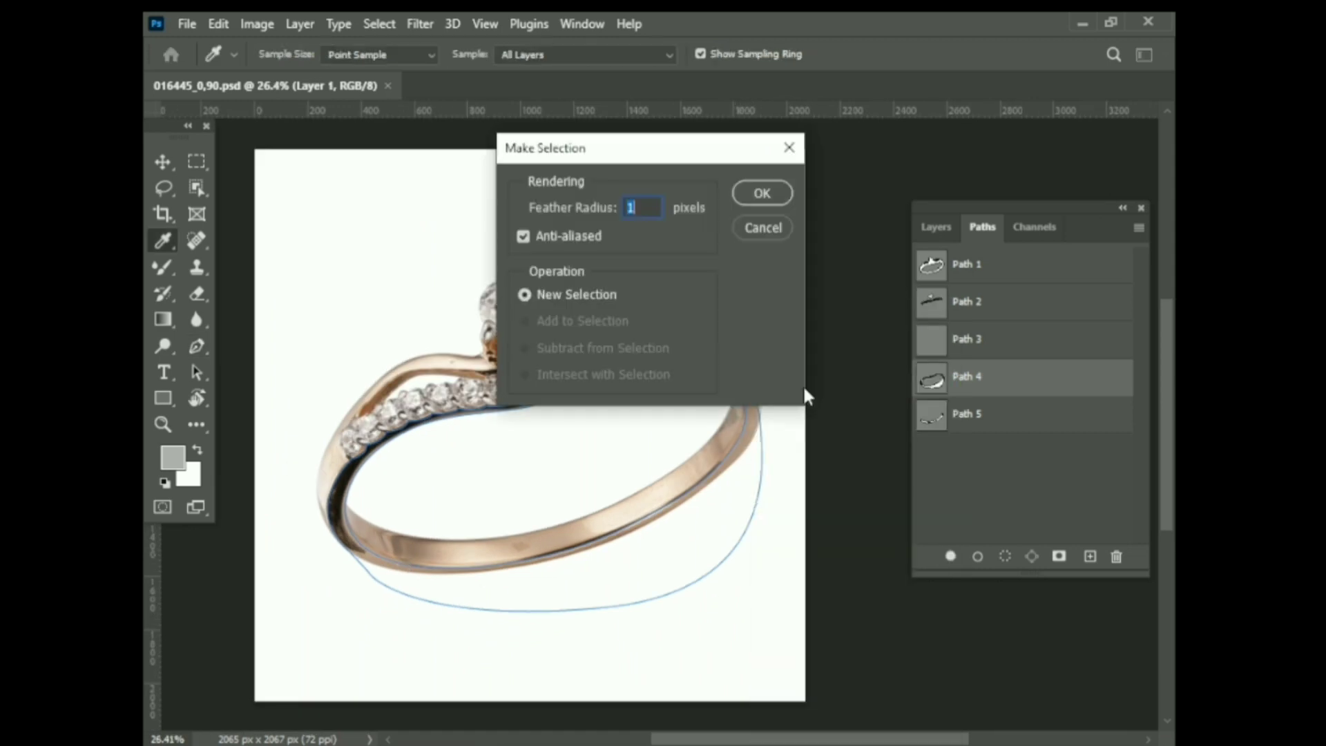
pyautogui.press('Return')
pyautogui.click(936, 226)
pyautogui.hotkey('ctrl', 'j')
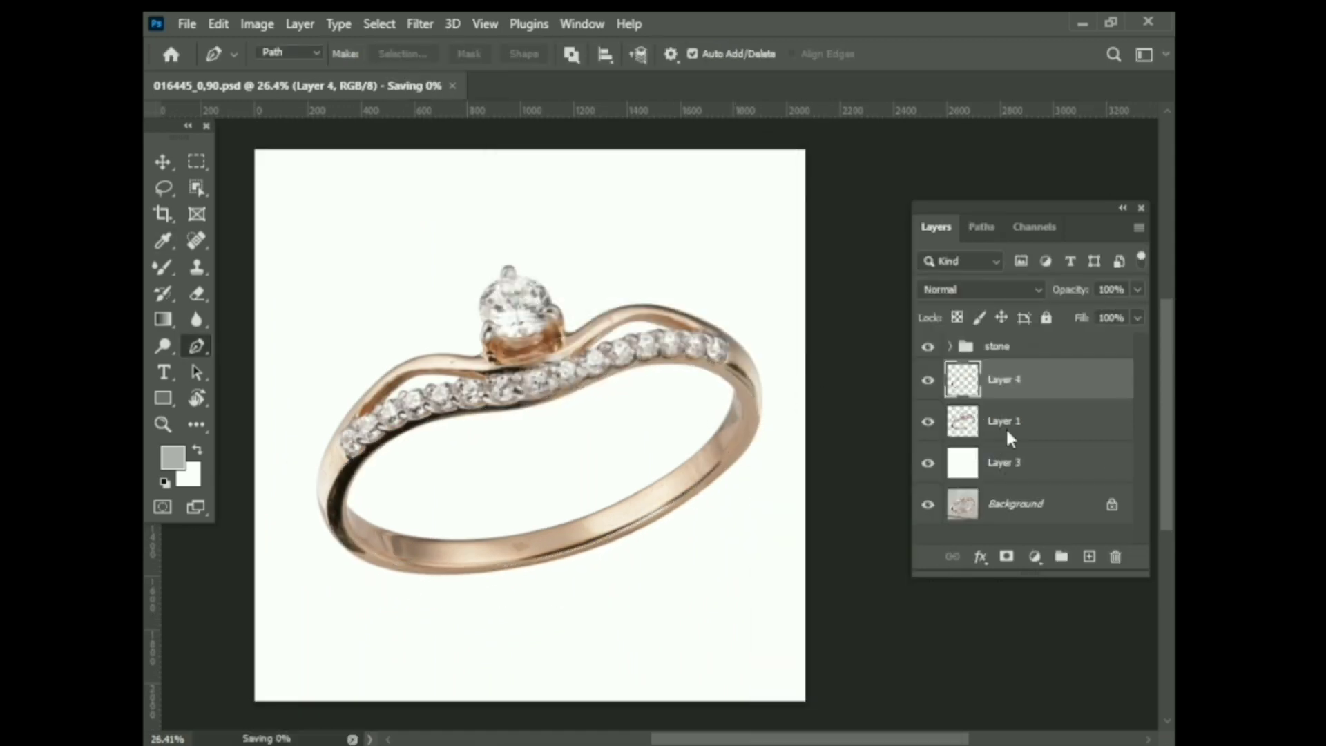
pyautogui.click(1005, 427)
# Copy Path 5's band section to Layer 5, deselect, and open the Camera Raw filter
pyautogui.click(982, 227)
pyautogui.click(966, 413)
pyautogui.scroll(2, 695, 490)
pyautogui.rightClick(700, 483)
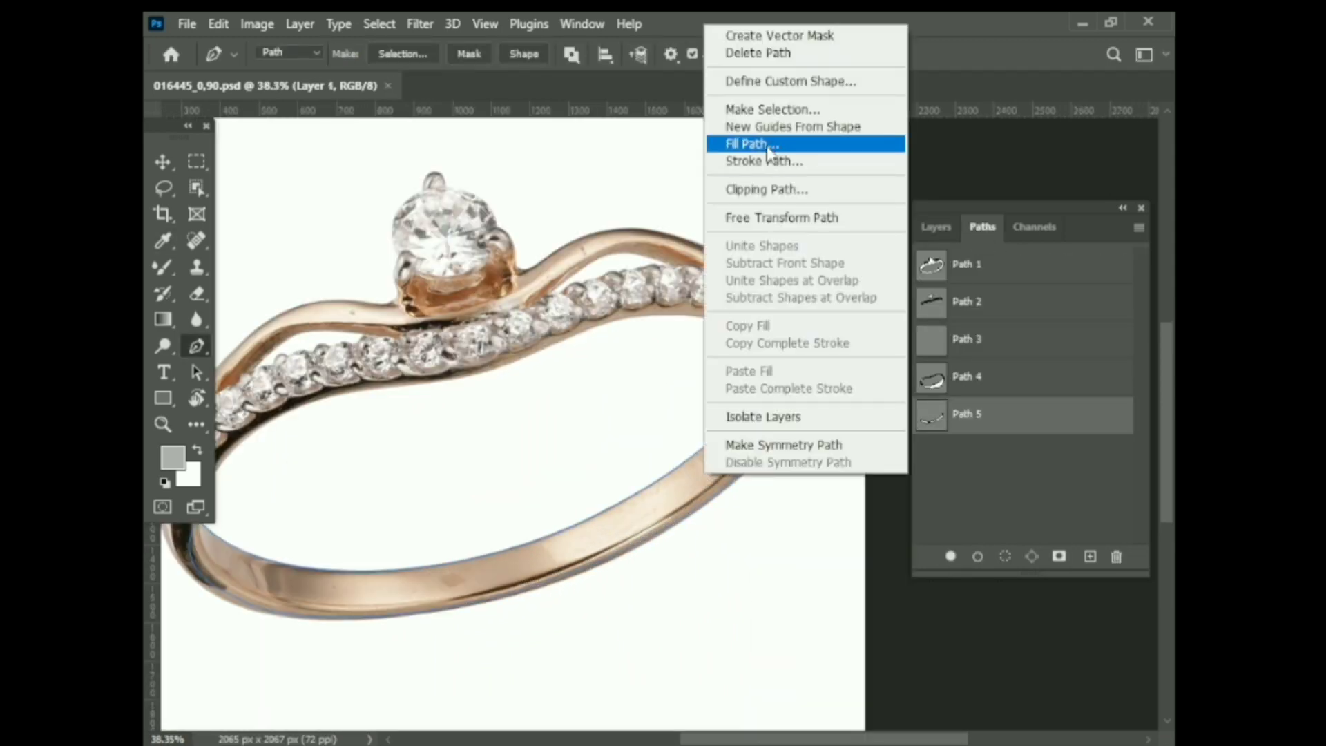
pyautogui.click(805, 112)
pyautogui.press('Return')
pyautogui.click(936, 226)
pyautogui.hotkey('ctrl', 'j')
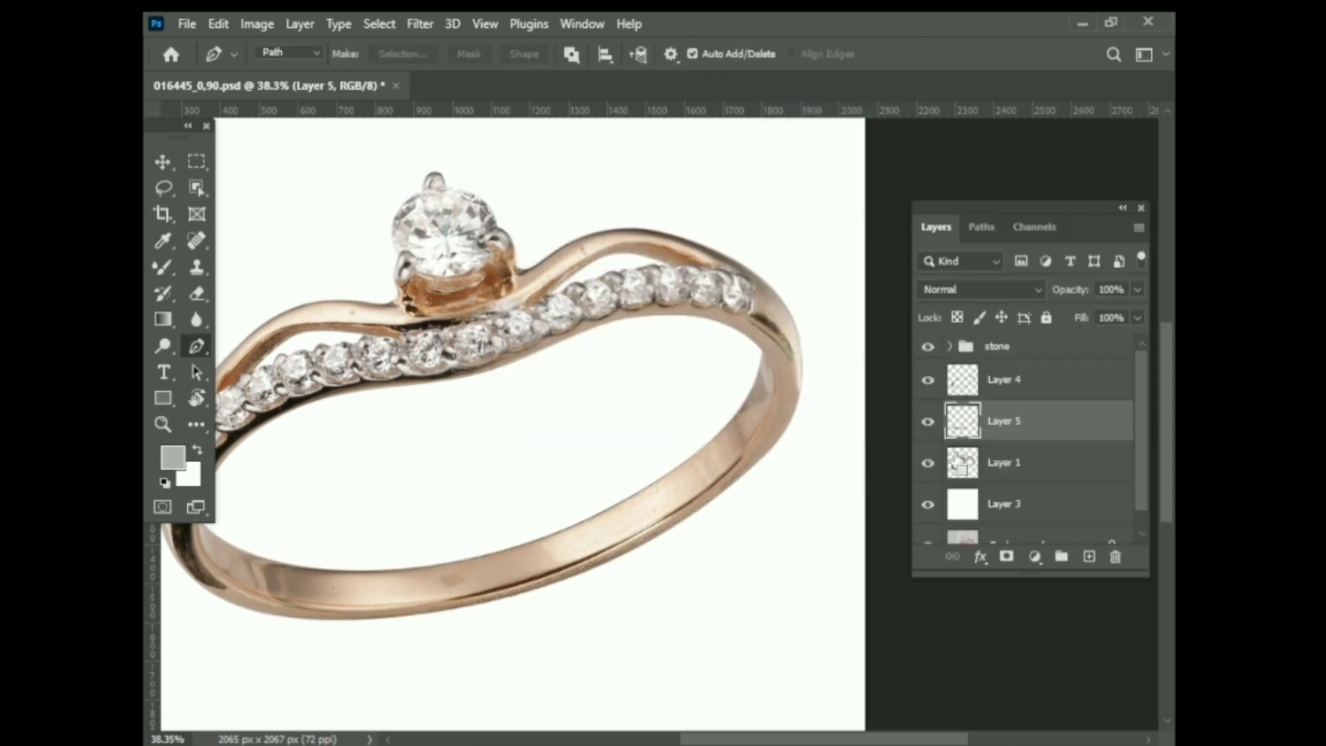
pyautogui.hotkey('ctrl', 'd')
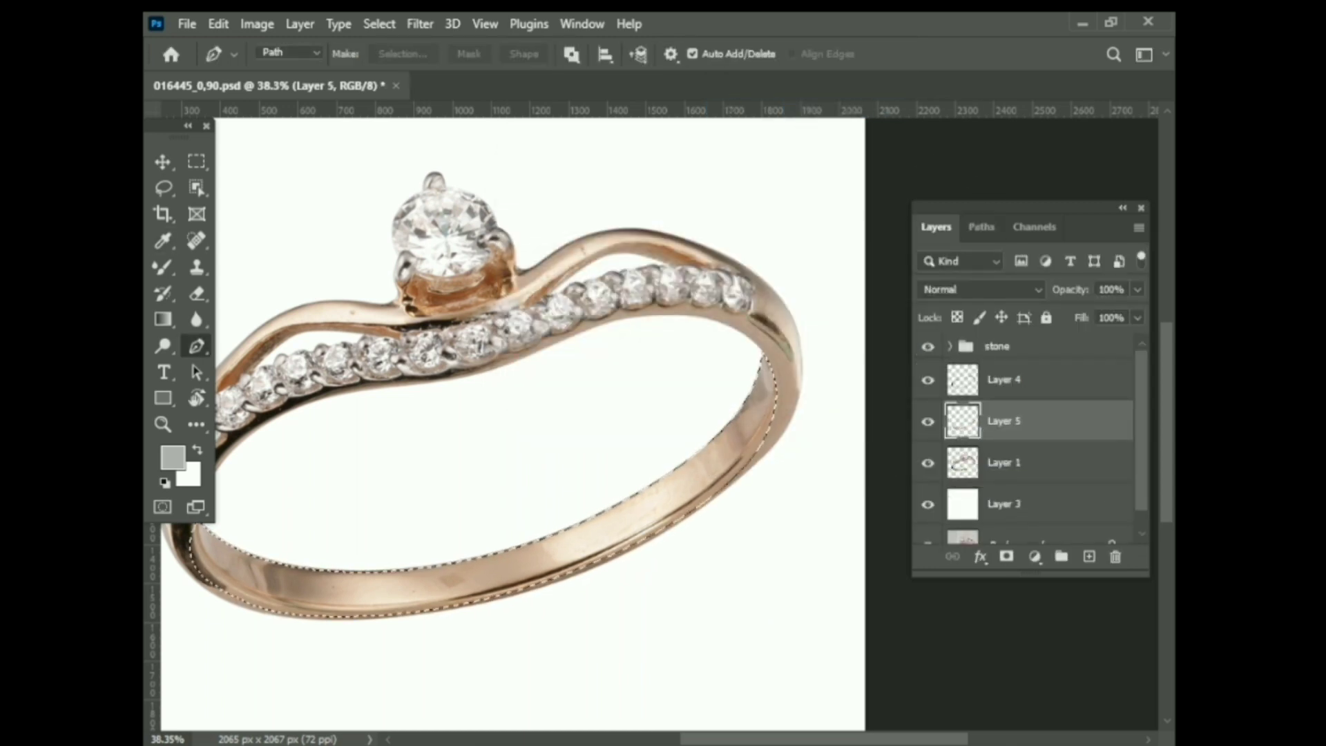
pyautogui.hotkey('ctrl', 'shift', 'a')
pyautogui.click(687, 399)
# Load the Layer 5 band as a selection and apply Camera Raw Noise Reduction 100
pyautogui.scroll(-3, 992, 557)
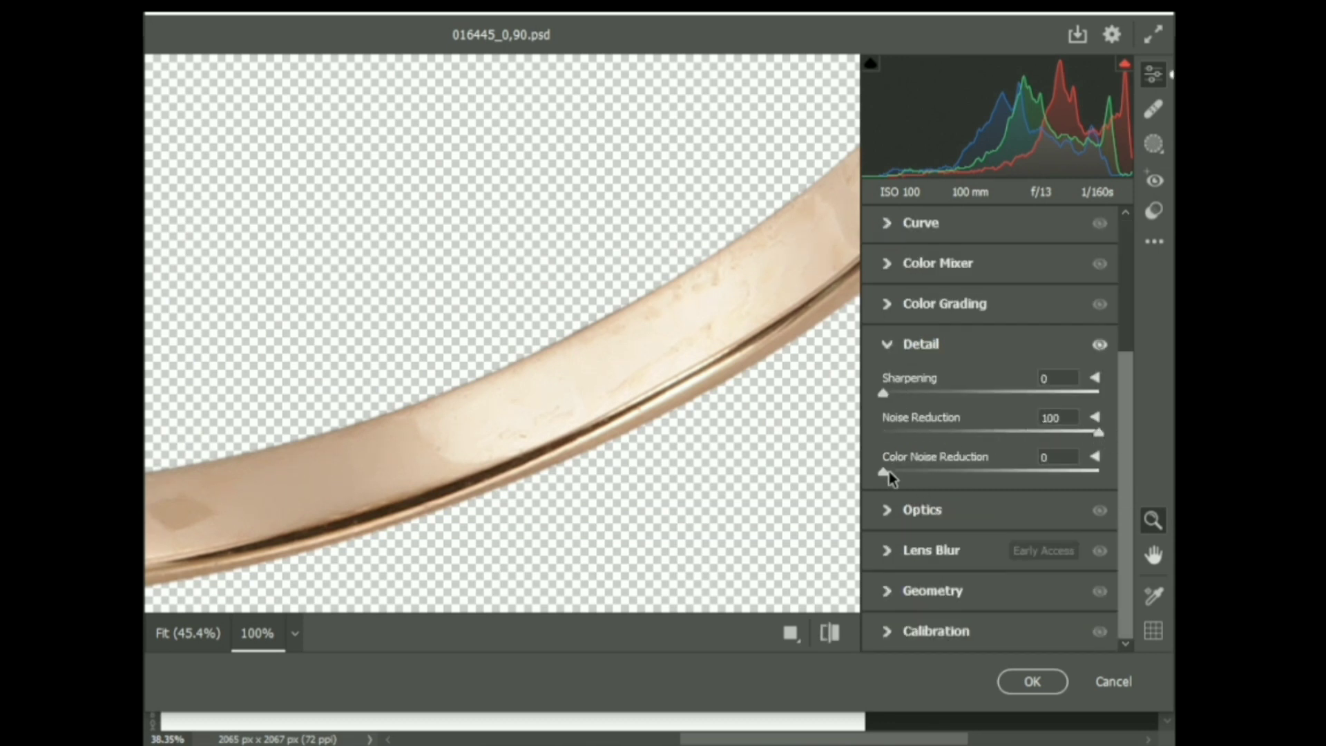
pyautogui.click(1032, 682)
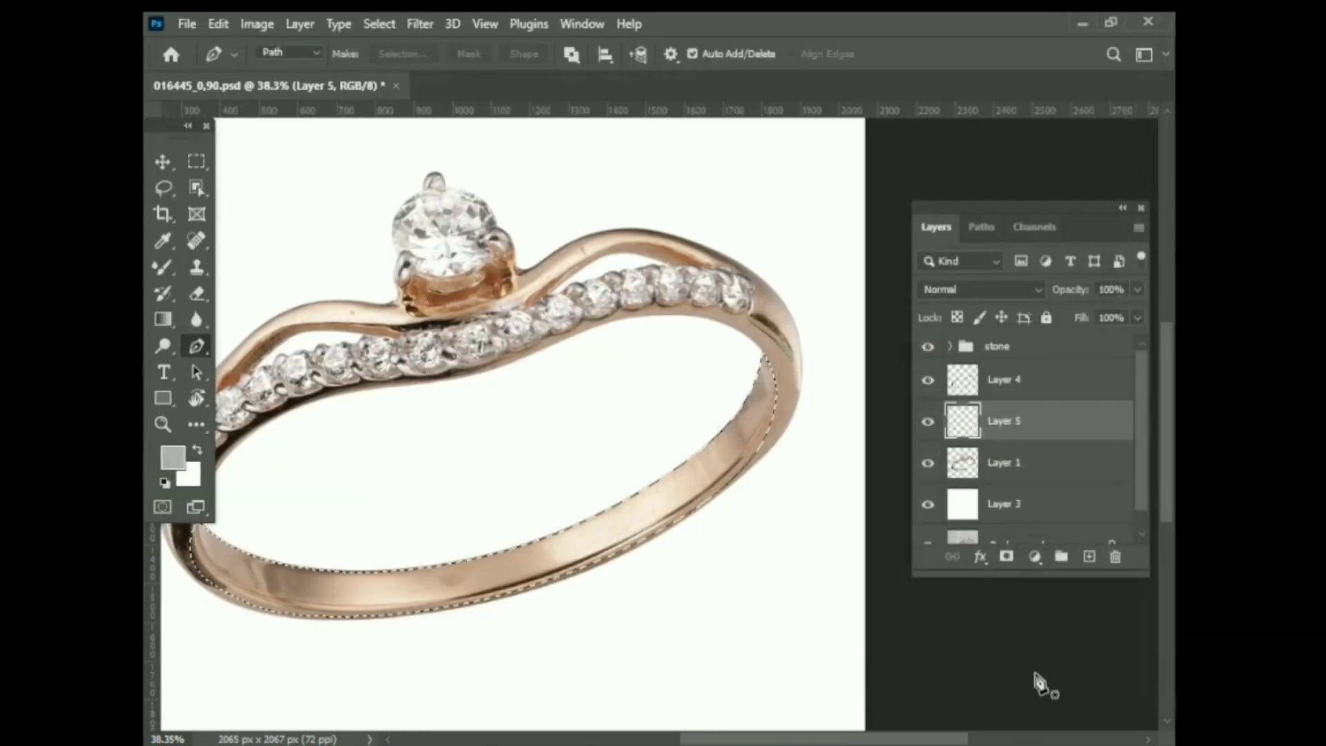
pyautogui.scroll(2, 657, 542)
pyautogui.scroll(2, 657, 541)
pyautogui.scroll(2, 657, 541)
pyautogui.keyDown('ctrl'); pyautogui.click(962, 423); pyautogui.keyUp('ctrl')
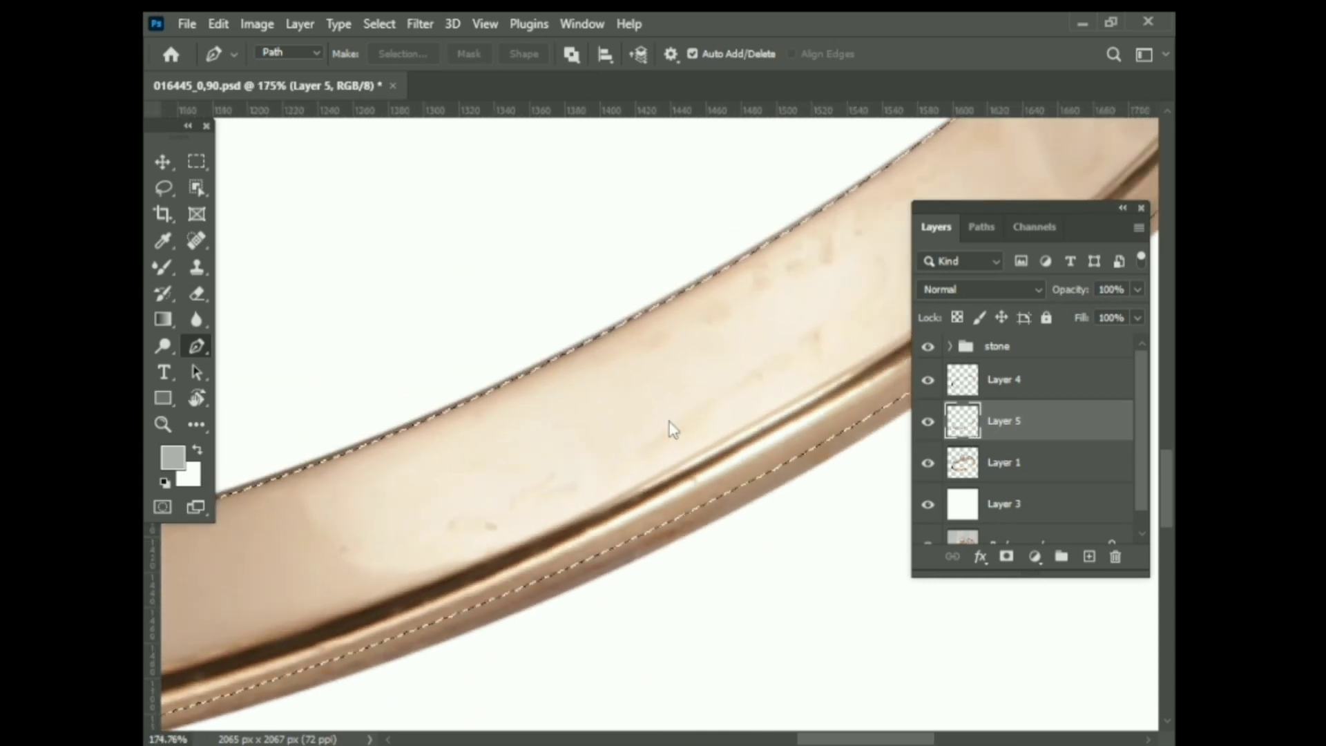
pyautogui.hotkey('ctrl', 'shift', 'a')
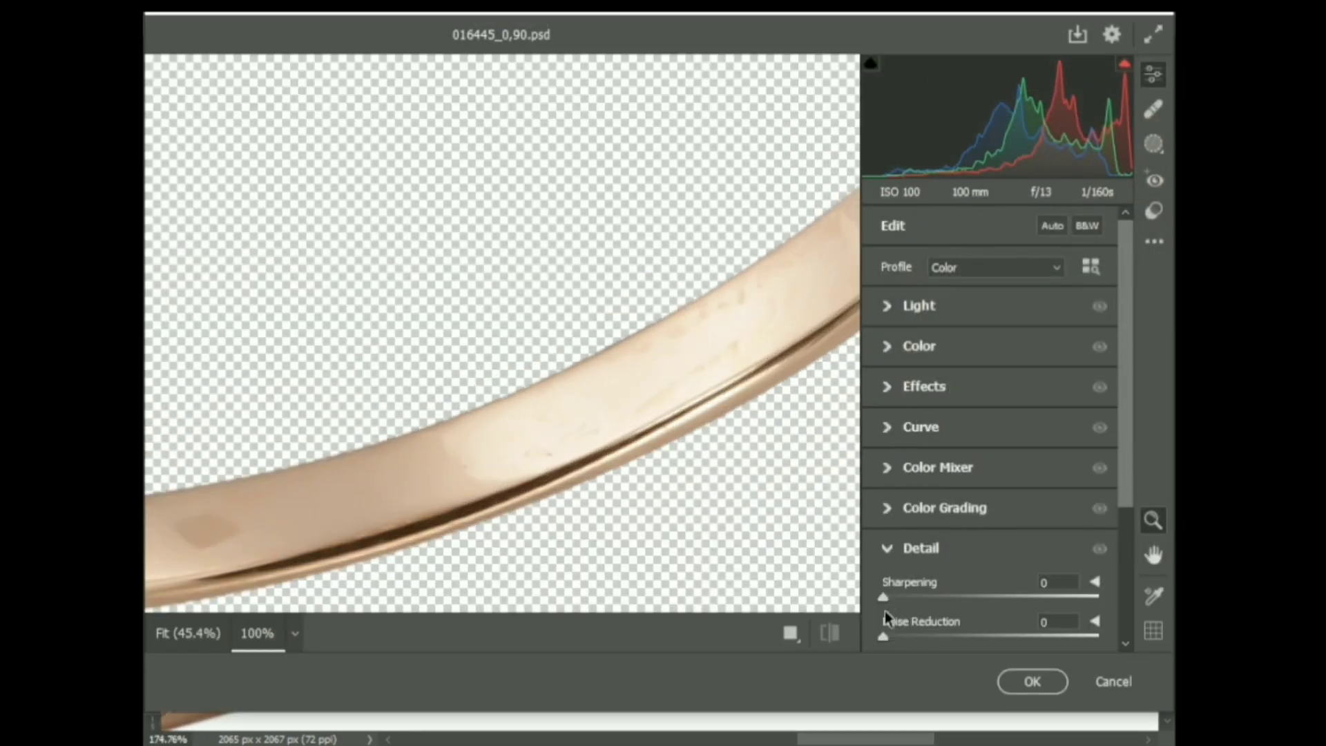
pyautogui.scroll(-2, 917, 598)
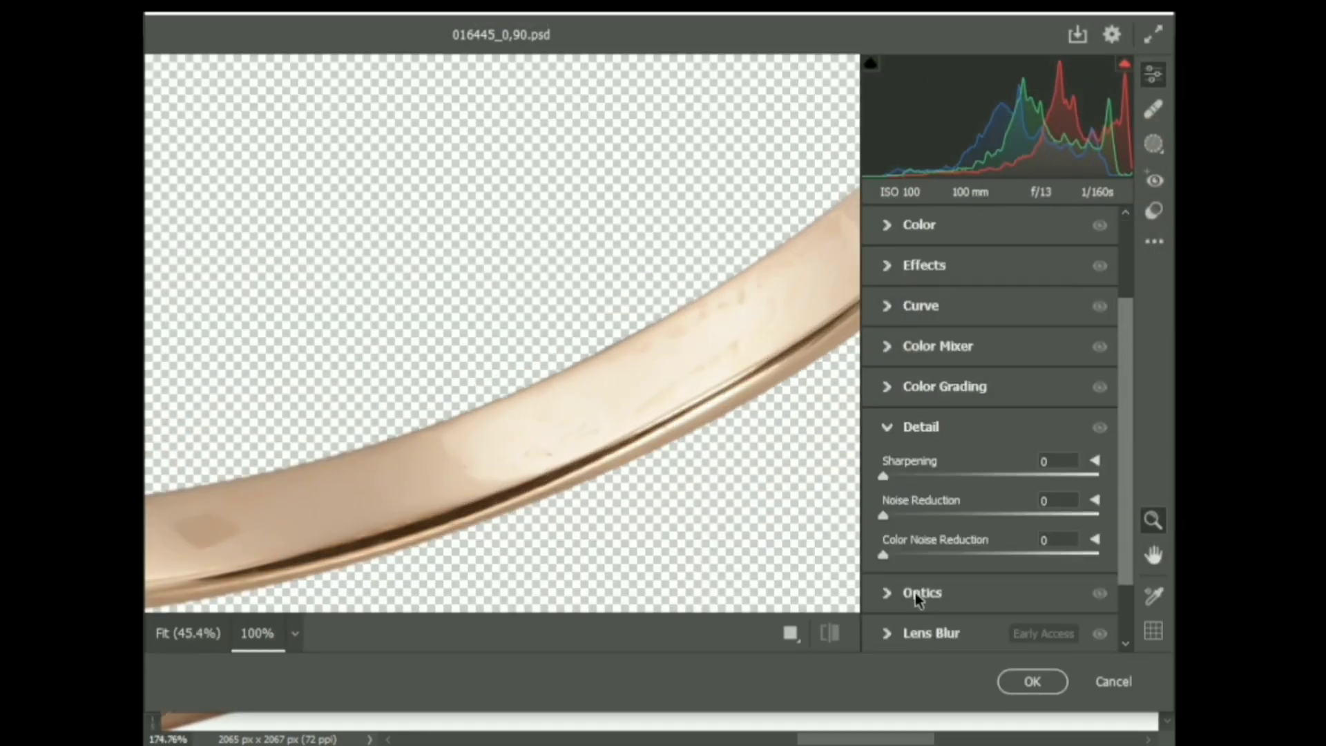
pyautogui.click(1031, 690)
# Reapply the noise reduction after checking the band surface at a 100% preview zoom
pyautogui.hotkey('ctrl', 'shift', 'a')
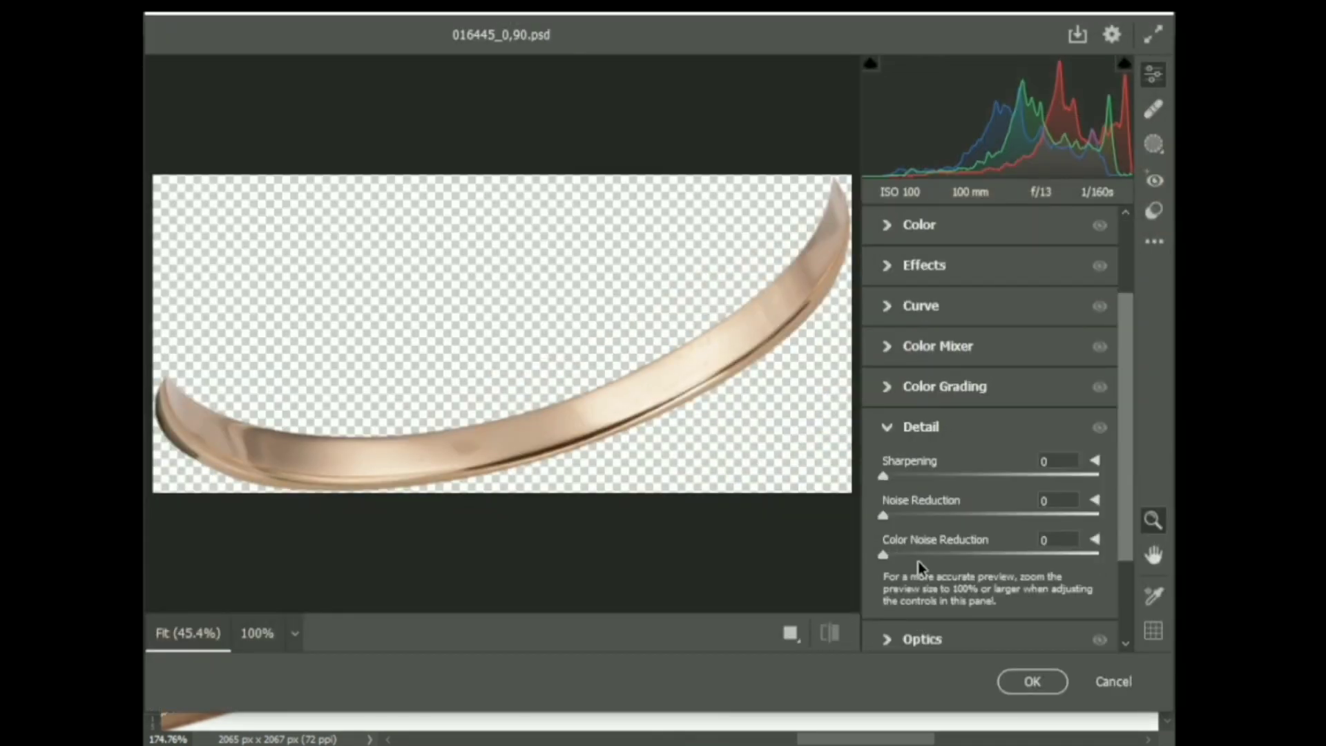
pyautogui.scroll(-1, 884, 523)
pyautogui.hotkey('ctrl', 'alt', '0')
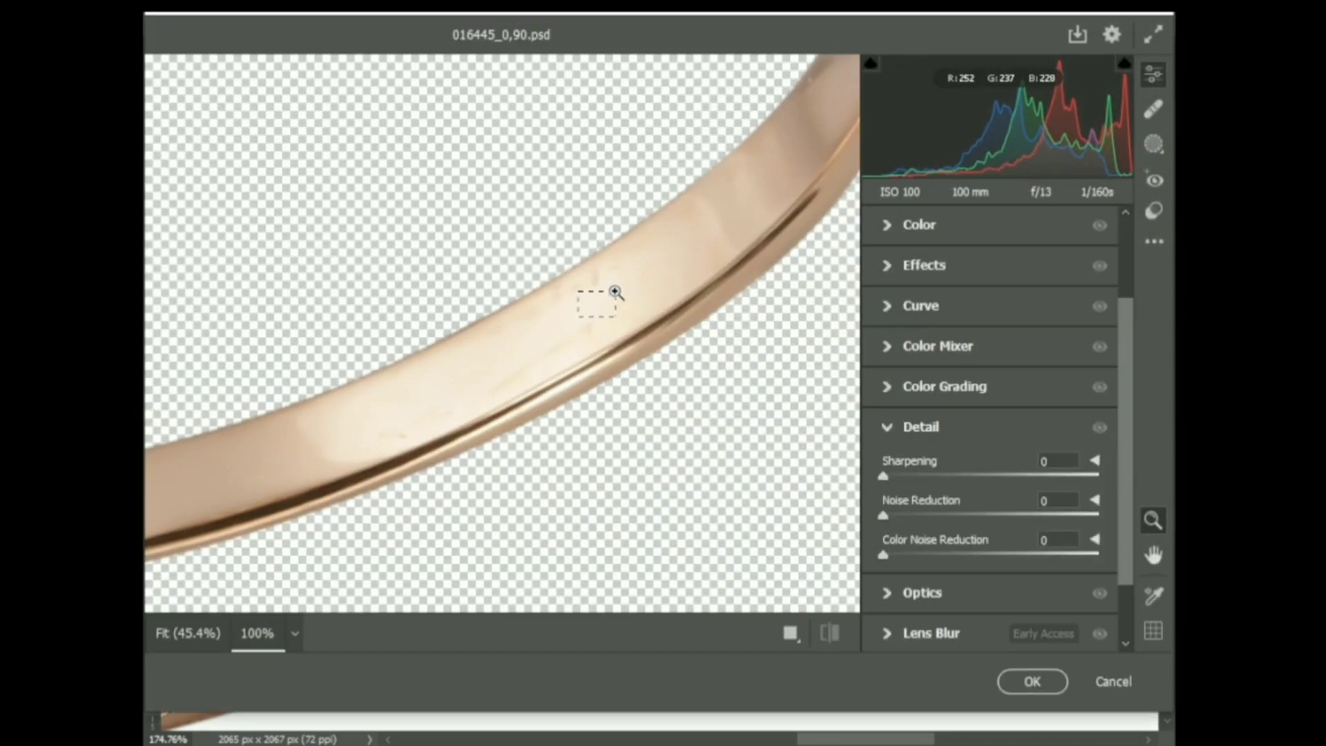
pyautogui.moveTo(614, 292); pyautogui.dragTo(616, 296)
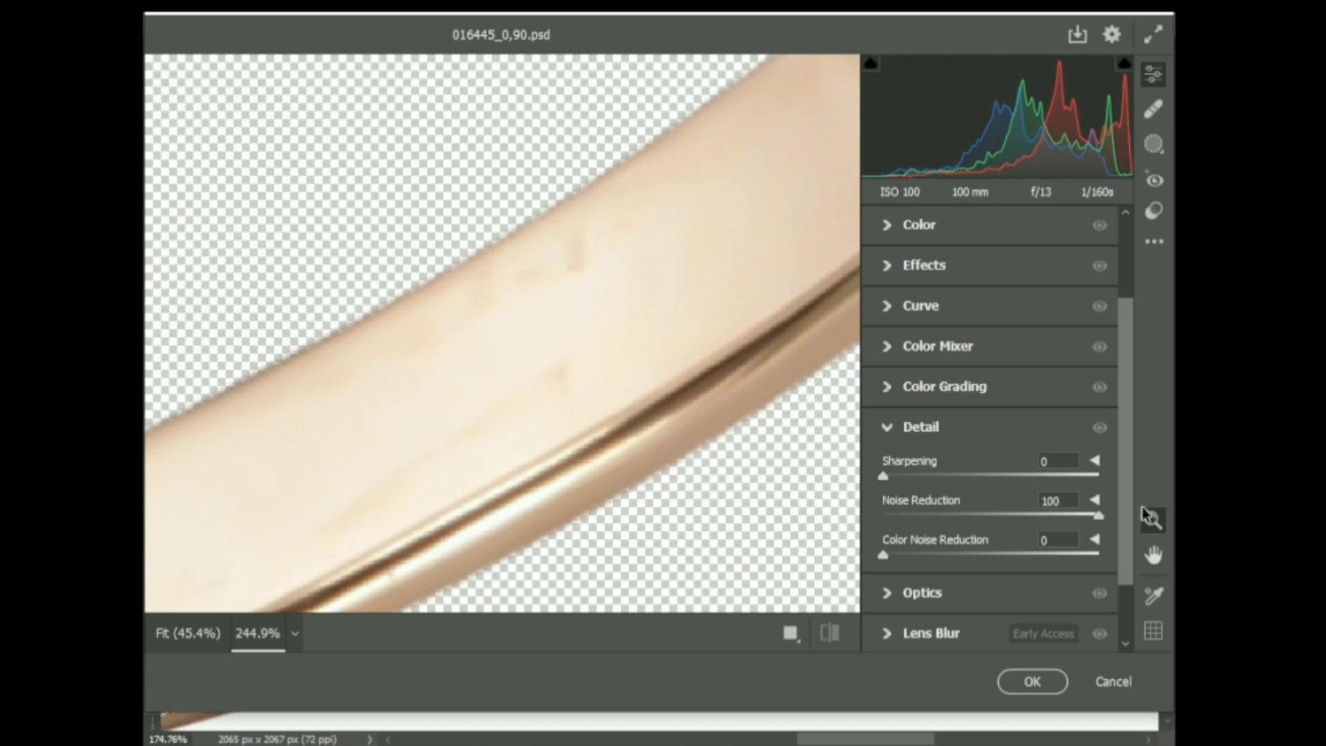
pyautogui.press('Return')
pyautogui.hotkey('ctrl', '0')
pyautogui.scroll(2, 682, 592)
# Blend away the dark groove along the lower band on Layer 5 with the Mixer Brush
pyautogui.scroll(-1, 794, 409)
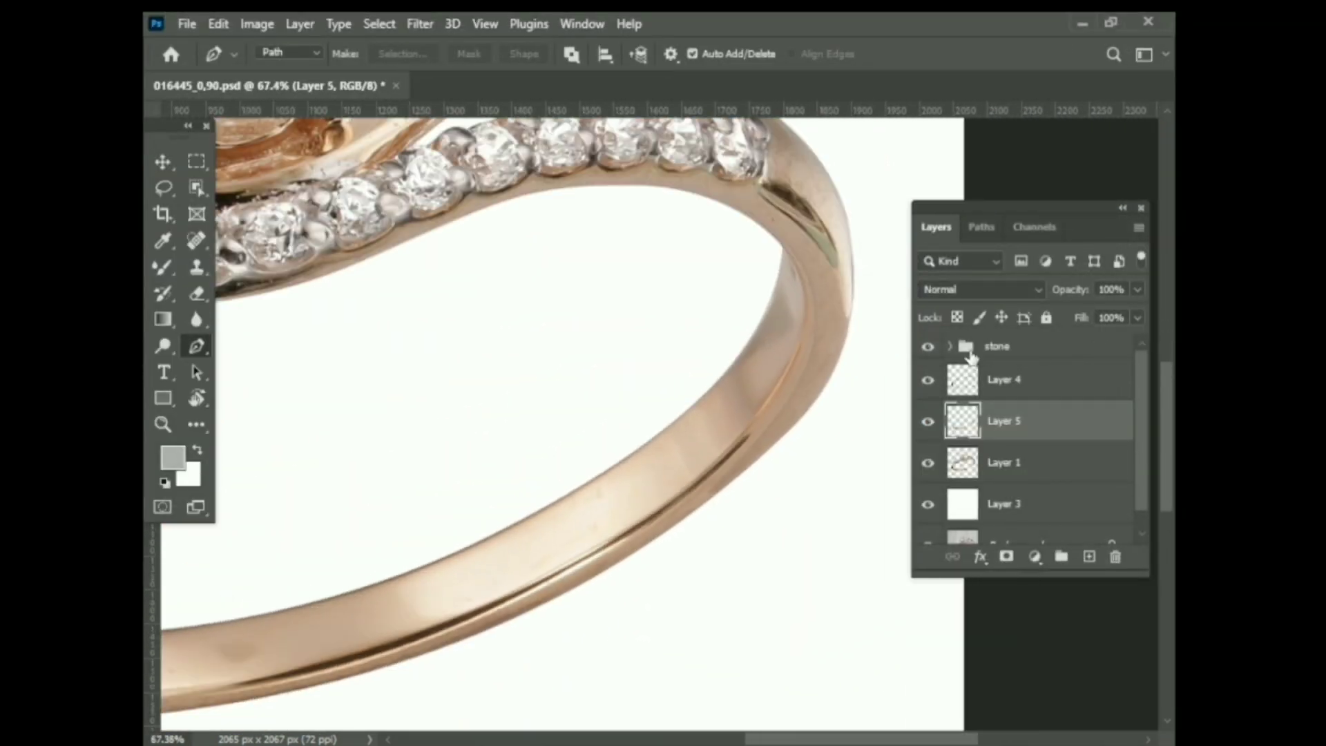
pyautogui.click(165, 268)
pyautogui.scroll(3, 793, 278)
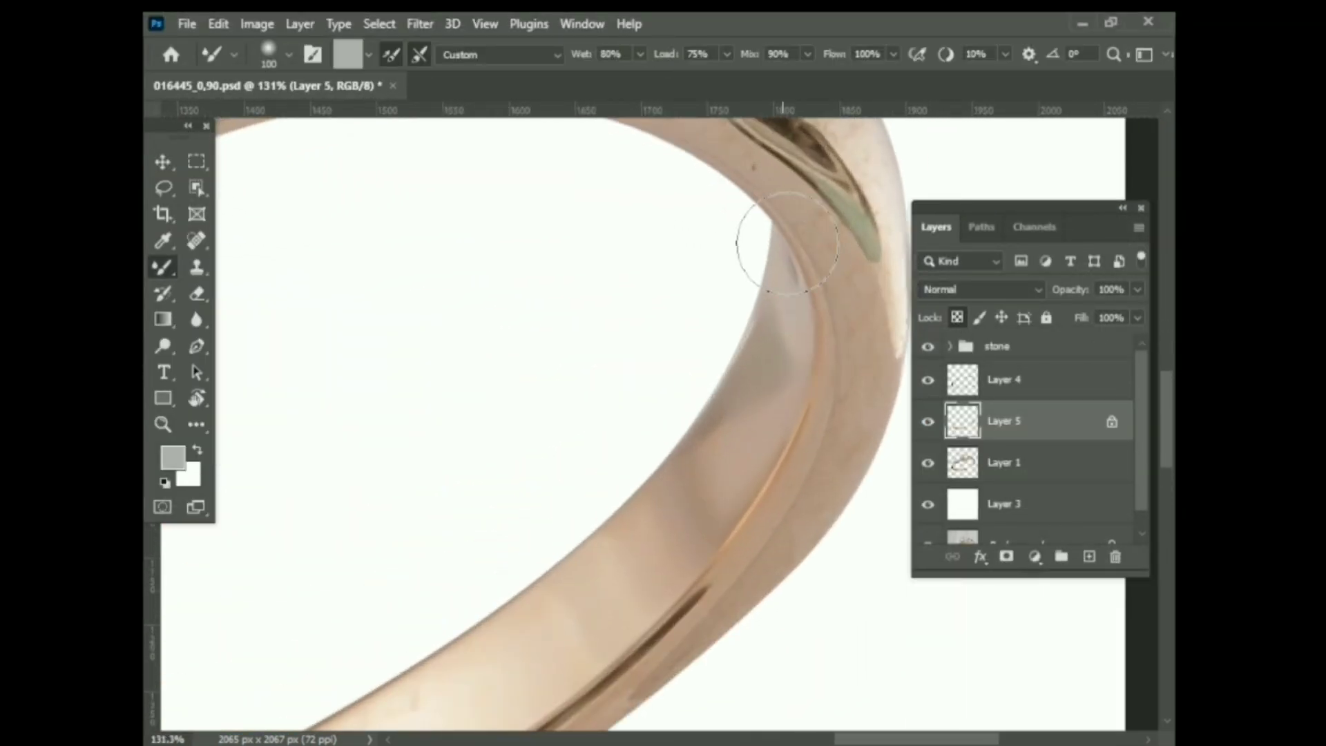
pyautogui.scroll(-2, 697, 420)
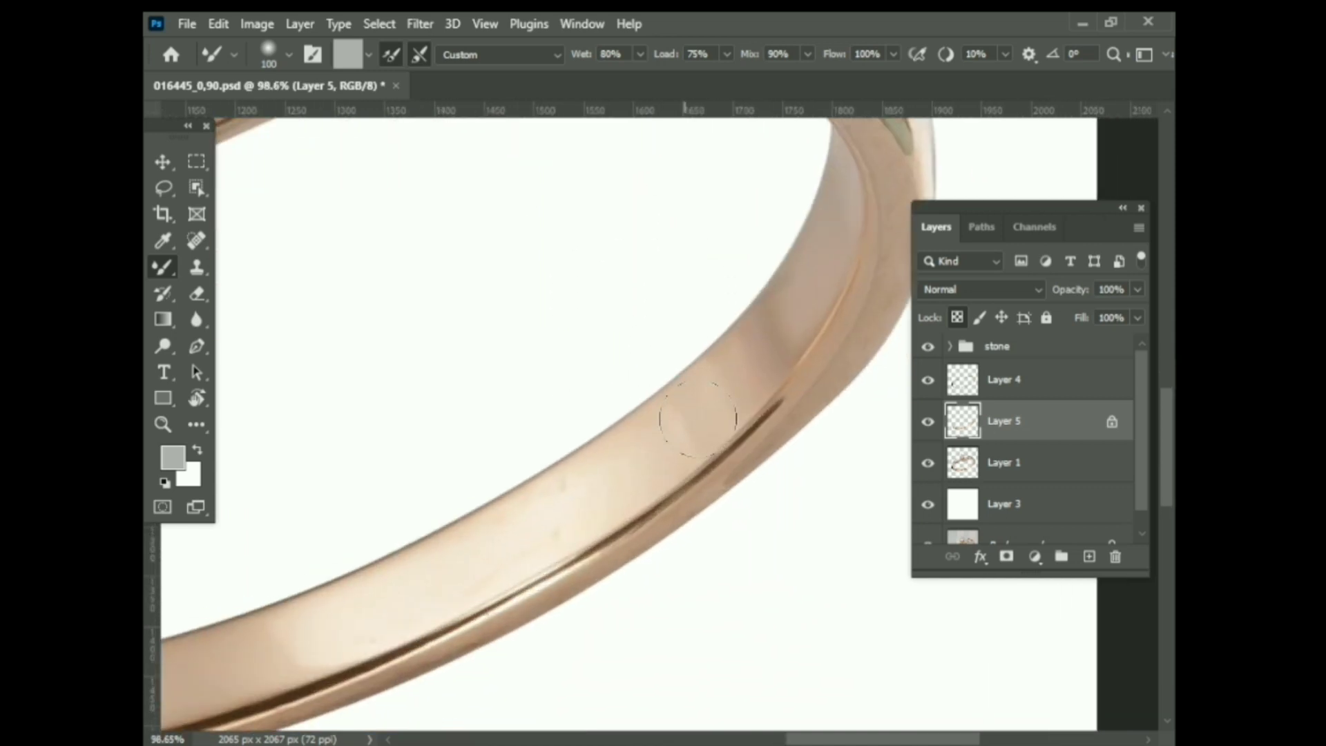
pyautogui.scroll(-2, 470, 552)
pyautogui.scroll(3, 613, 482)
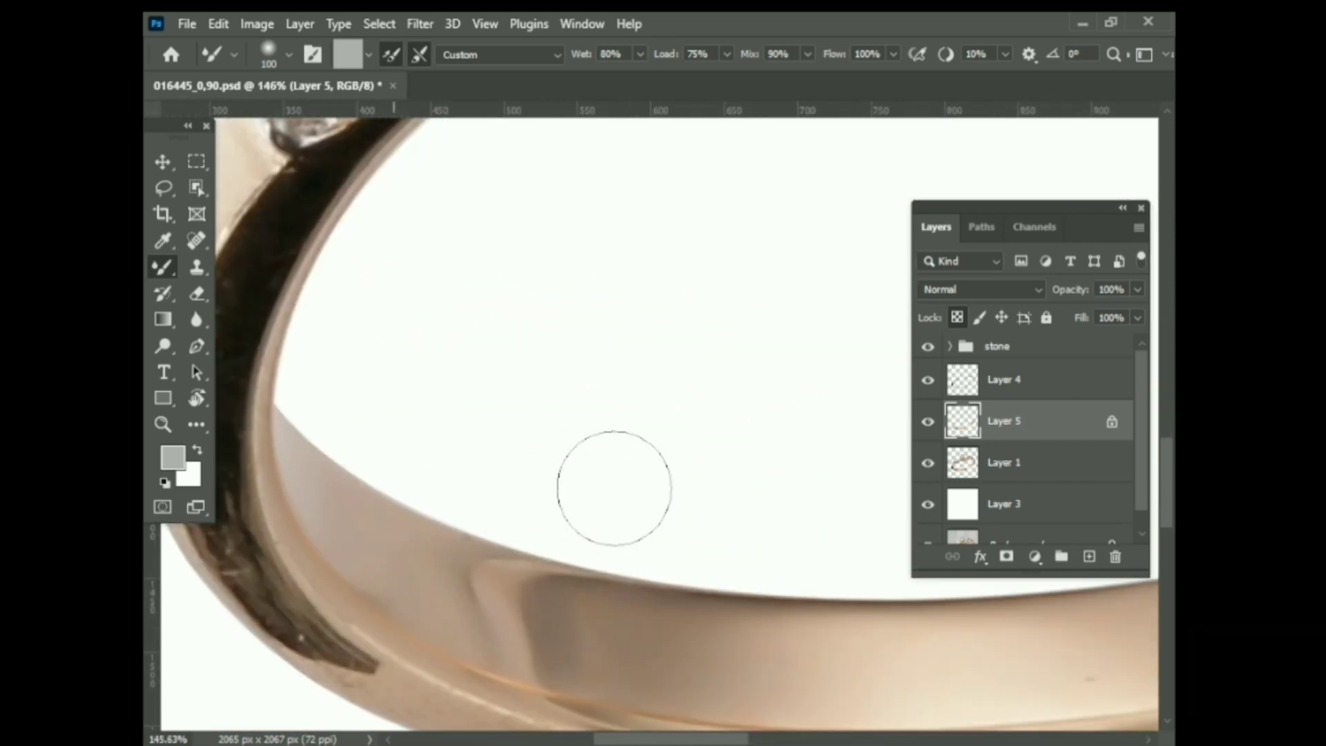
pyautogui.scroll(-4, 305, 580)
pyautogui.scroll(3, 575, 544)
pyautogui.scroll(-3, 711, 473)
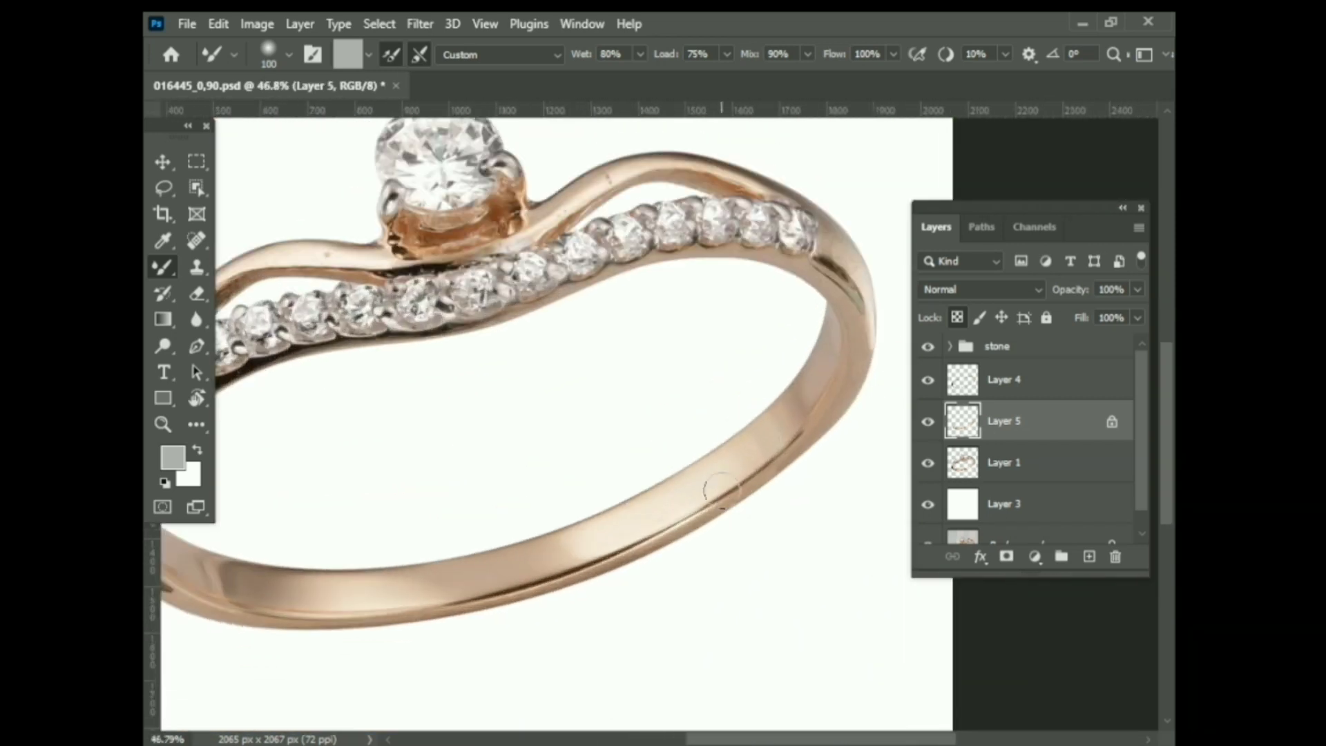
pyautogui.scroll(3, 740, 438)
pyautogui.scroll(-2, 552, 483)
pyautogui.scroll(3, 336, 522)
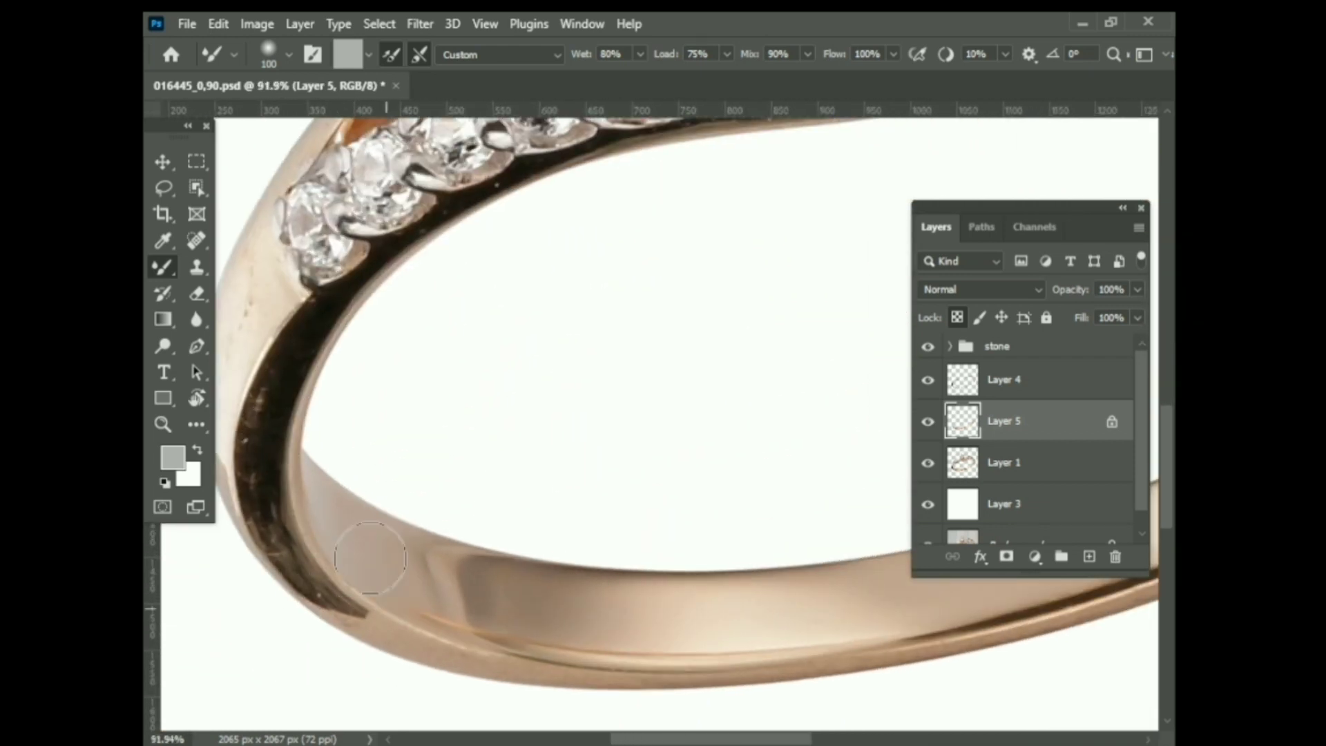
pyautogui.scroll(-2, 370, 558)
pyautogui.moveTo(773, 552); pyautogui.dragTo(429, 615)
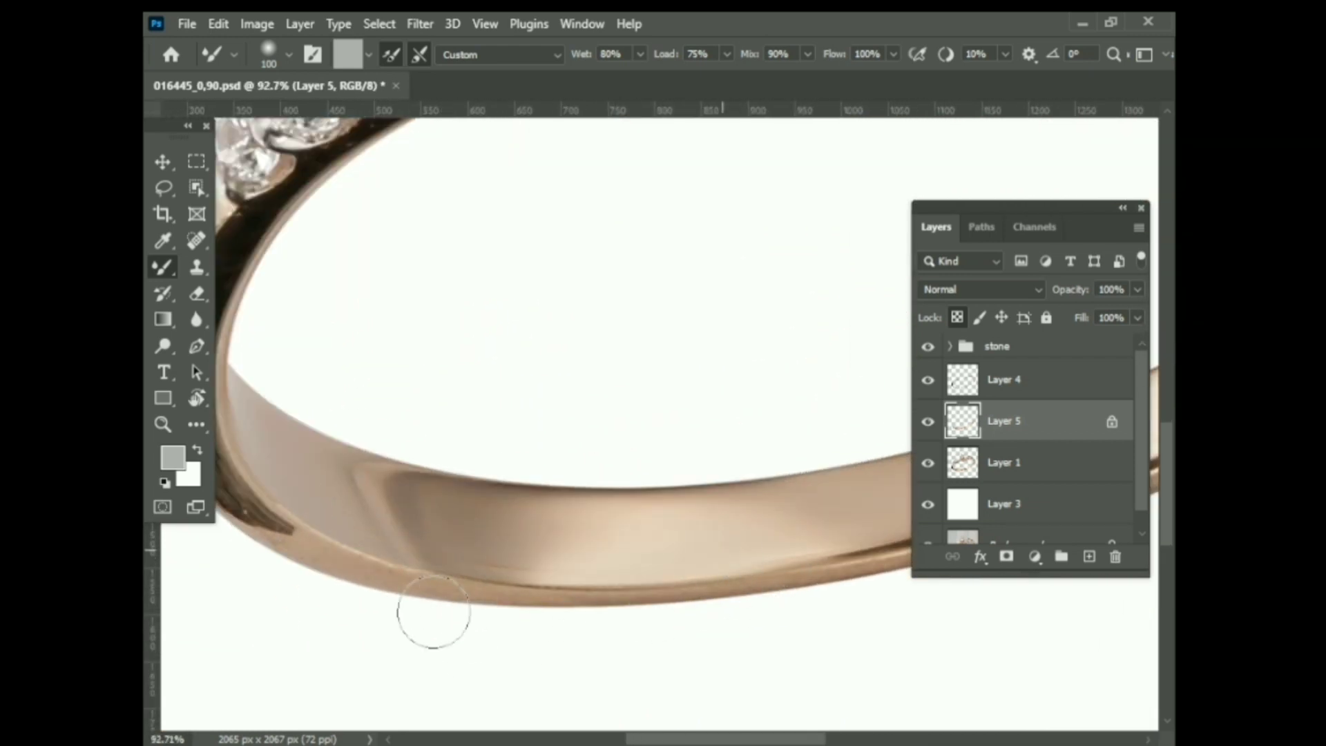
pyautogui.scroll(-5, 259, 394)
pyautogui.scroll(5, 641, 497)
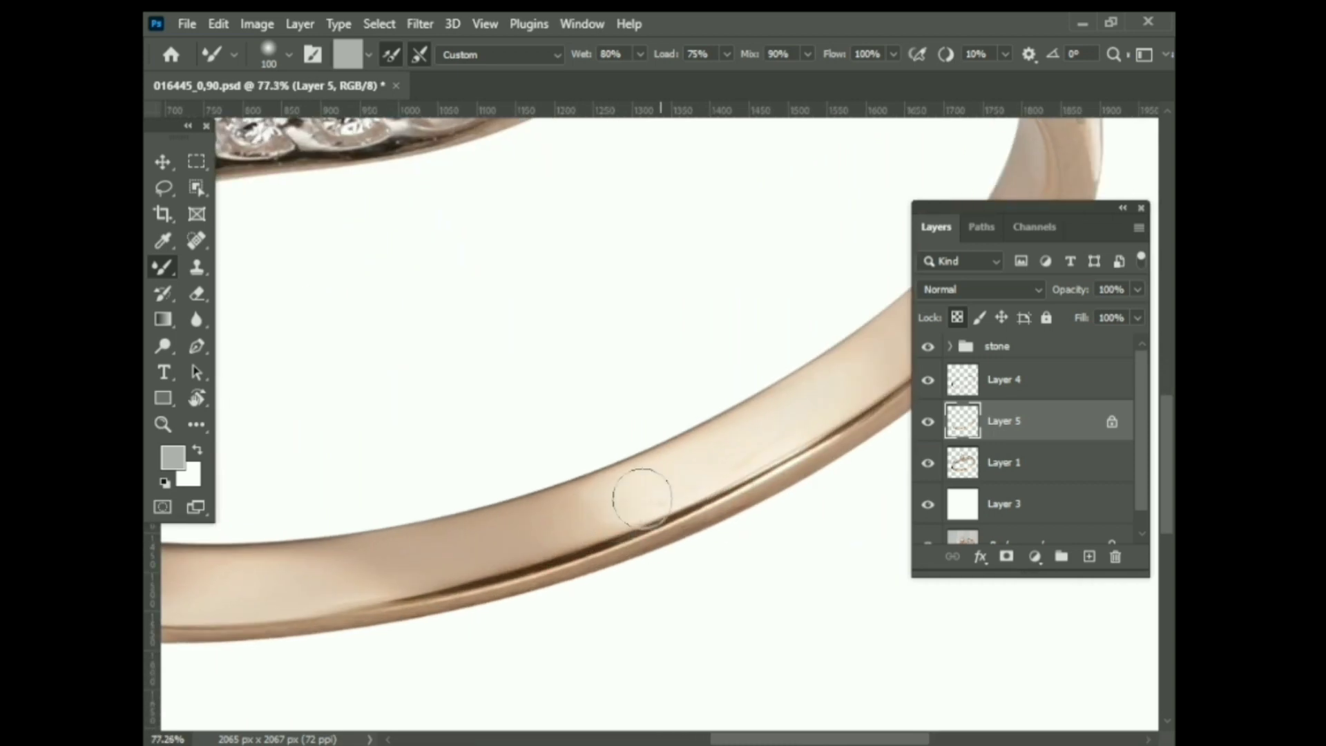
pyautogui.hscroll(5, 848, 264)
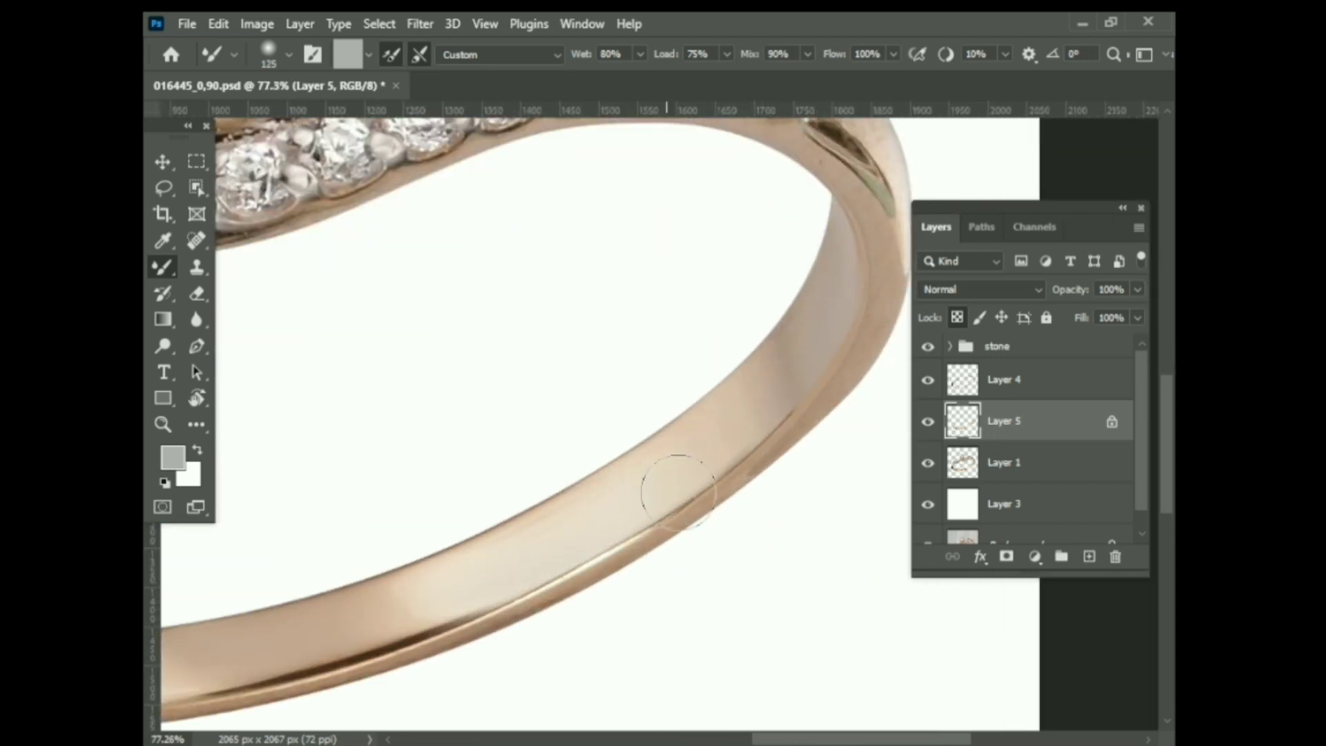
pyautogui.hscroll(-5, 574, 515)
pyautogui.scroll(-3, 553, 500)
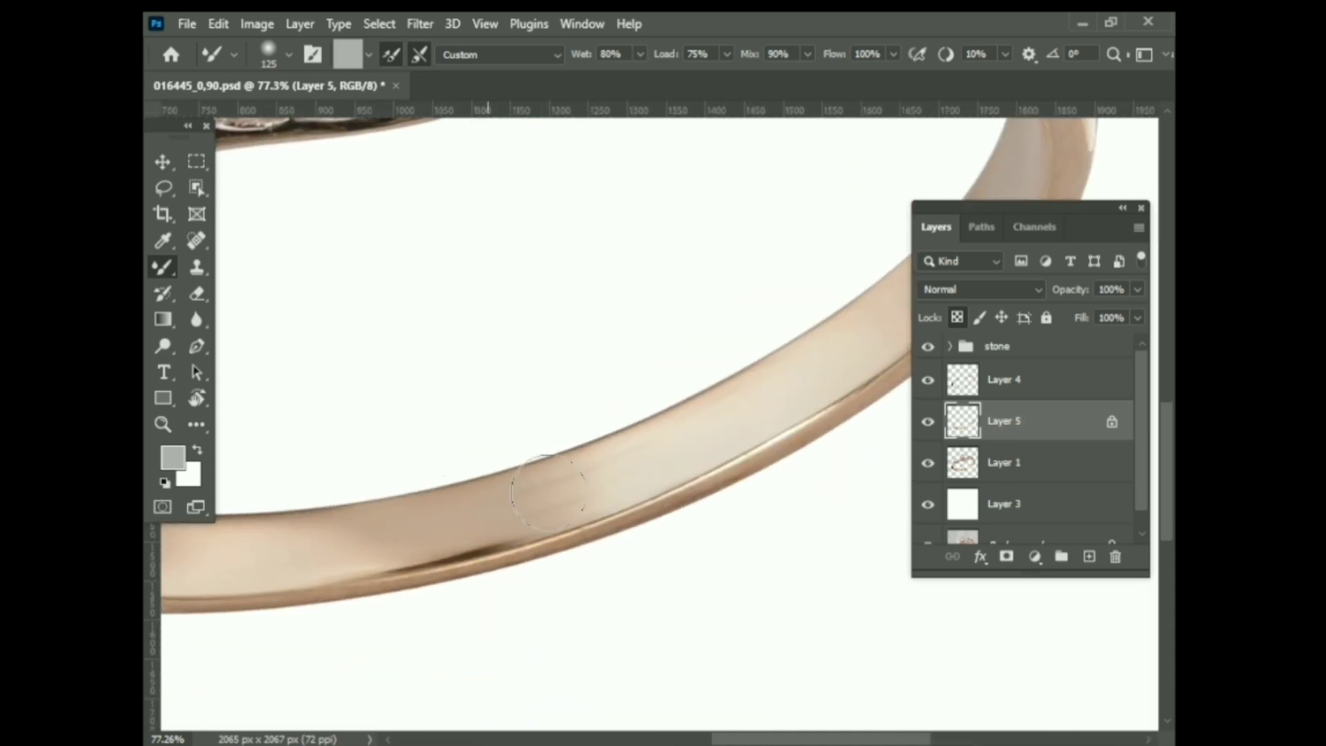
pyautogui.scroll(3, 378, 593)
pyautogui.scroll(-5, 272, 639)
pyautogui.scroll(4, 796, 485)
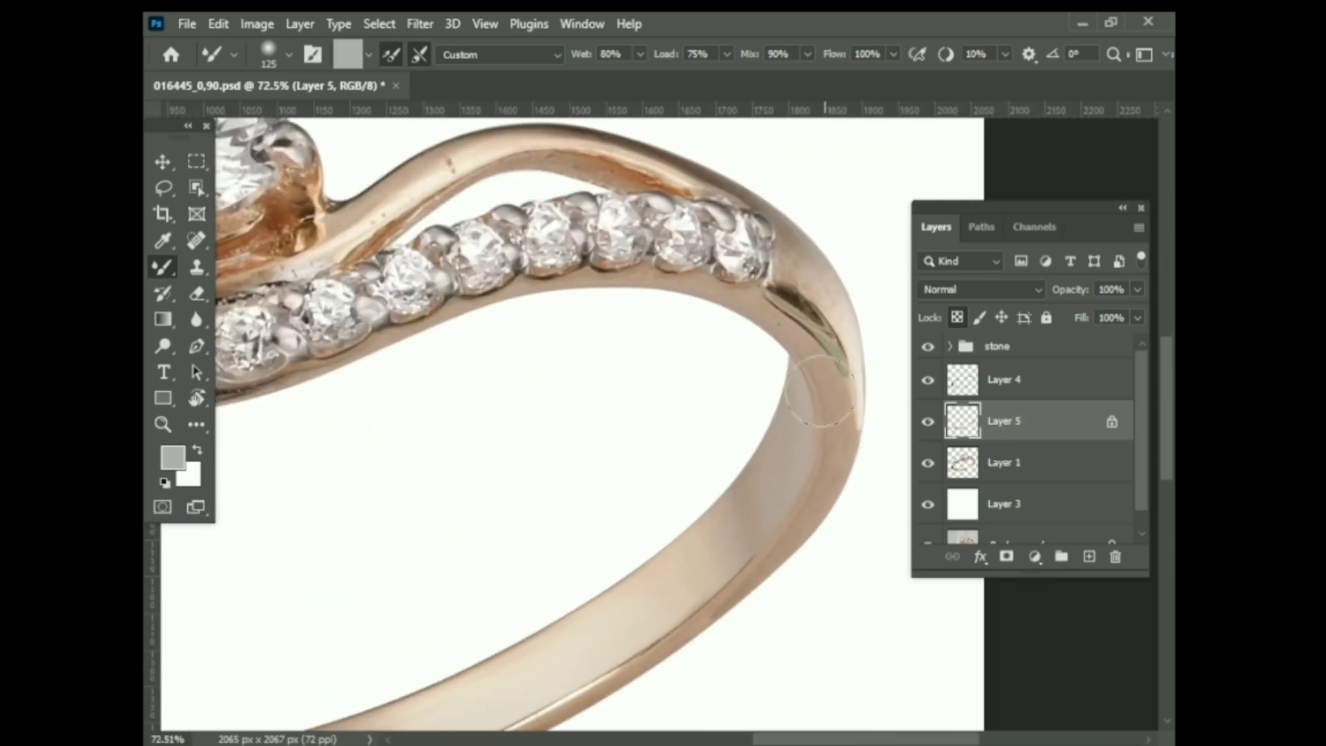
# Switch to the Brush tool and sample the band's beige as the paint colour
pyautogui.rightClick(163, 266)
pyautogui.click(249, 261)
pyautogui.scroll(-1, 577, 533)
pyautogui.keyDown('alt'); pyautogui.click(578, 533); pyautogui.keyUp('alt')
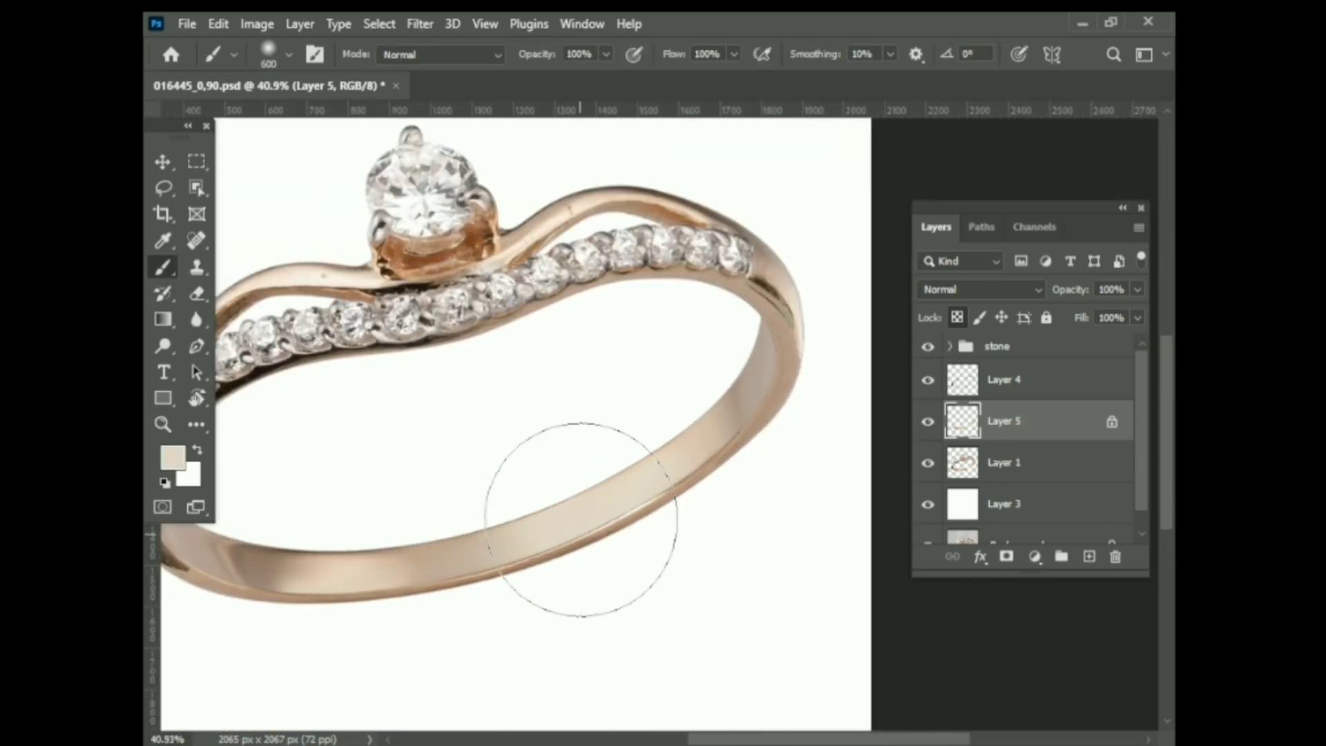
pyautogui.hscroll(-3, 368, 565)
pyautogui.scroll(-1, 423, 518)
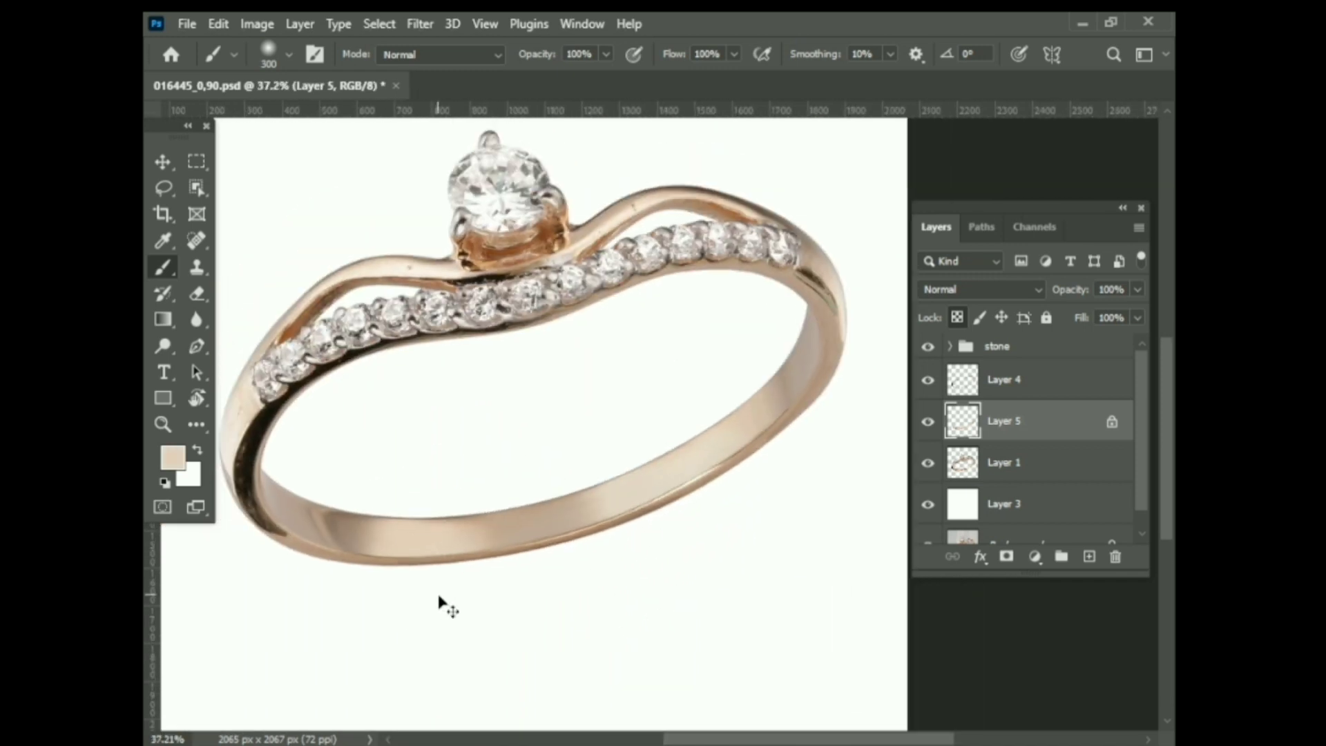
pyautogui.scroll(1, 438, 604)
pyautogui.scroll(1, 689, 557)
# Save the document and return to the Mixer Brush
pyautogui.hotkey('ctrl', 's')
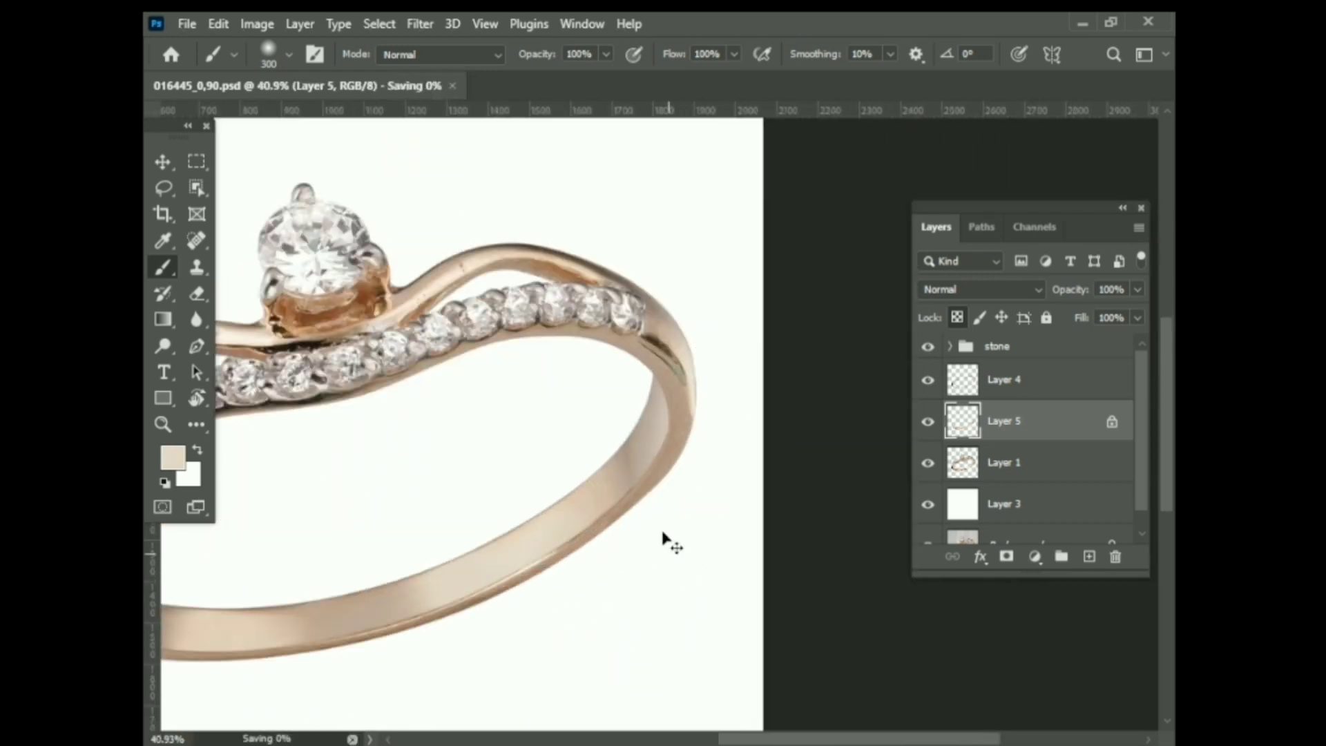
pyautogui.scroll(1, 668, 542)
pyautogui.hotkey('shift', 'b')
pyautogui.scroll(2, 614, 242)
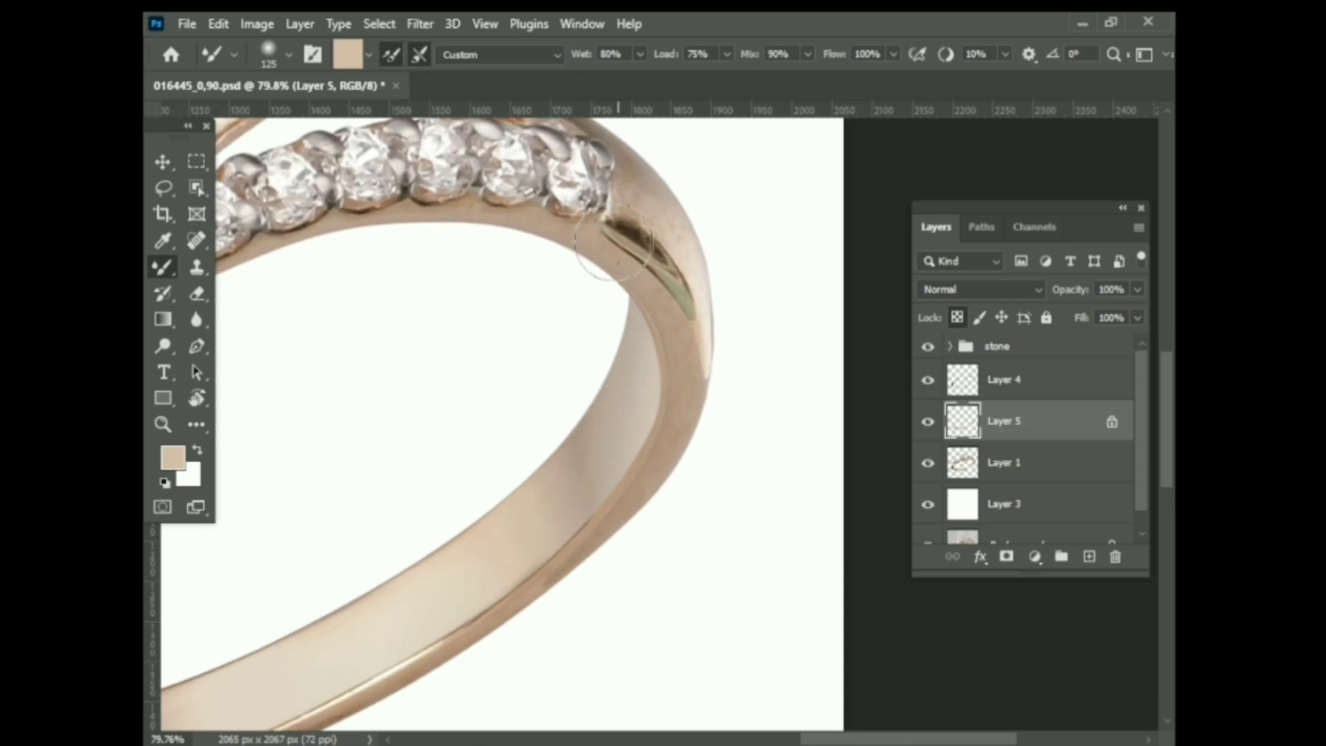
pyautogui.scroll(-5, 738, 596)
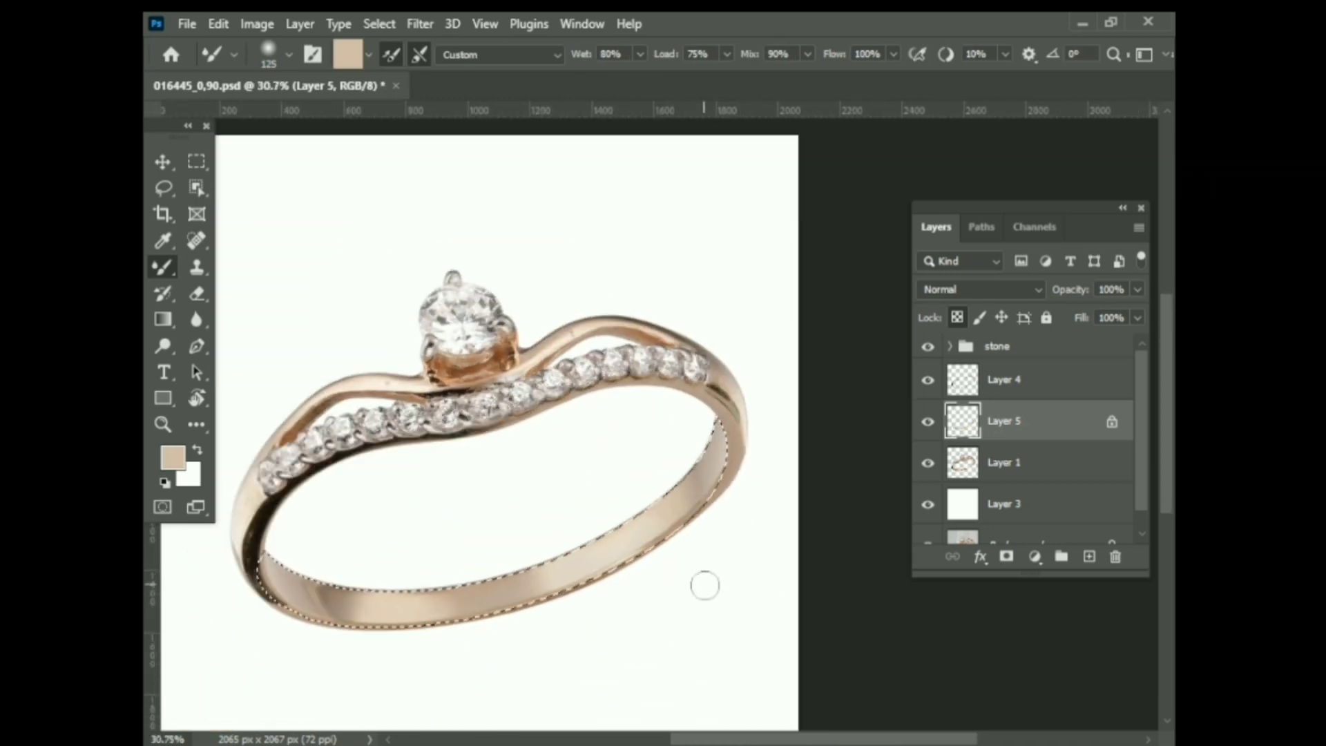
# Add a Curves adjustment with a raised midtone to brighten the image
pyautogui.click(1034, 556)
pyautogui.click(1056, 308)
pyautogui.scroll(1, 552, 583)
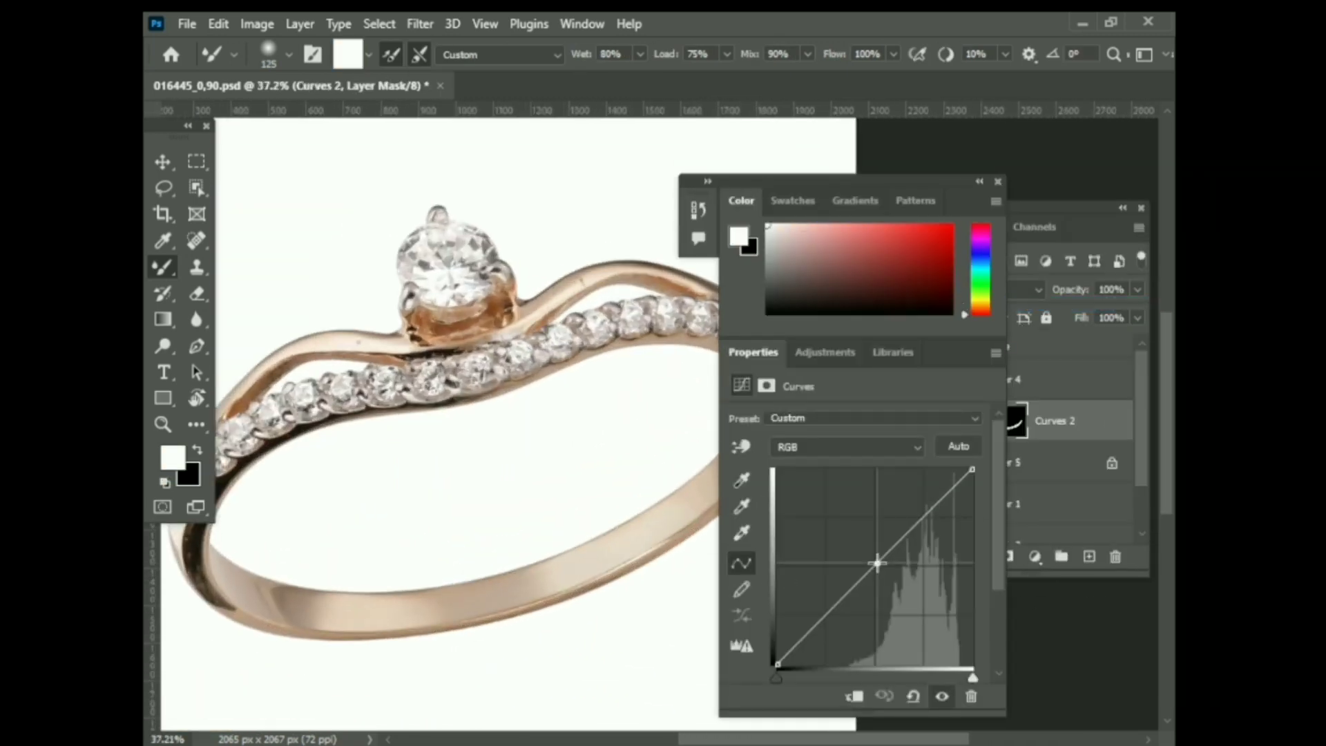
pyautogui.moveTo(878, 561); pyautogui.dragTo(876, 552)
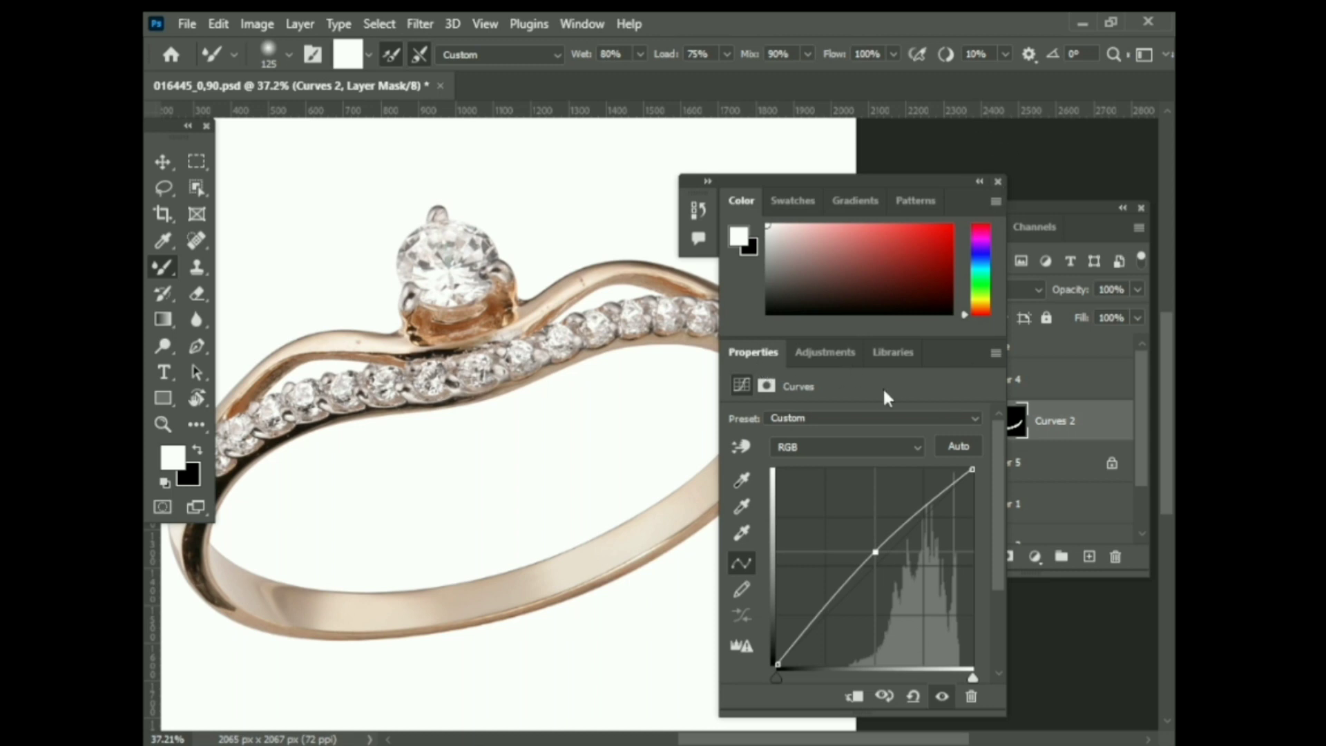
pyautogui.moveTo(763, 356); pyautogui.dragTo(496, 398)
pyautogui.click(956, 178)
pyautogui.moveTo(599, 380); pyautogui.dragTo(813, 141)
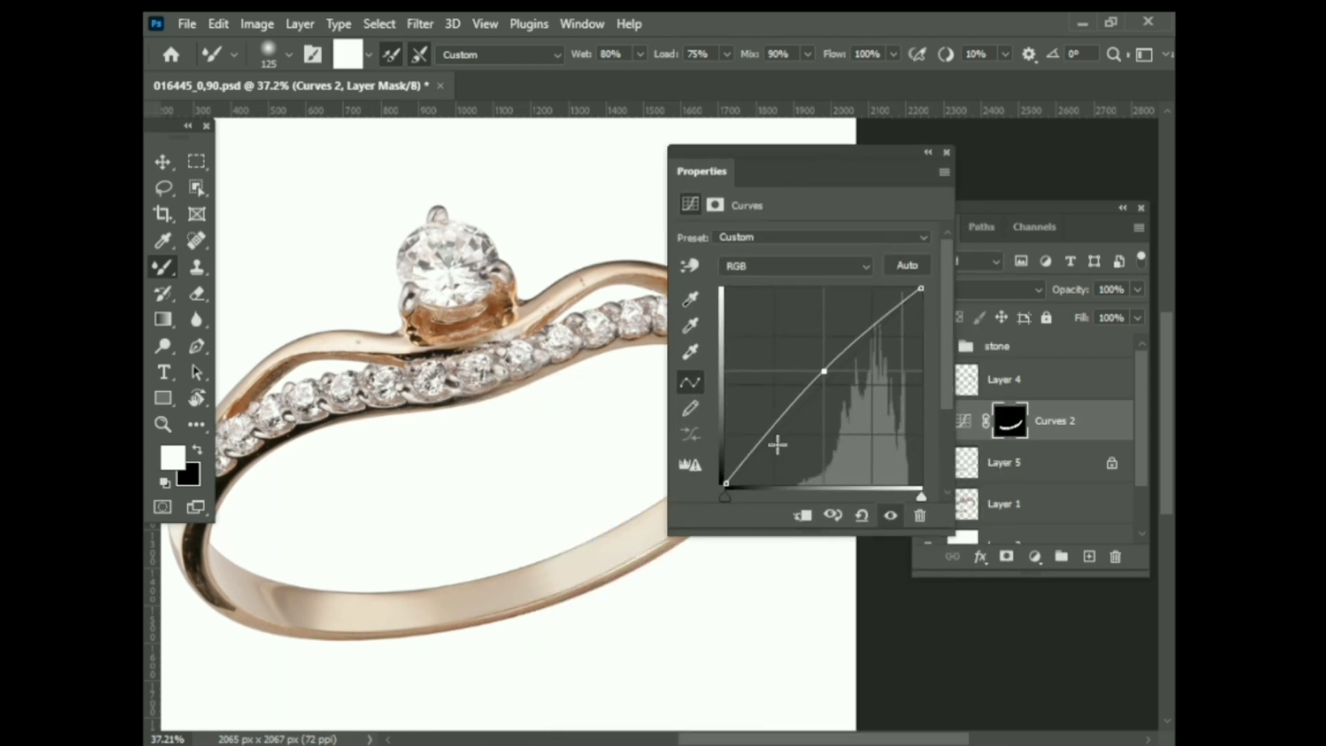
pyautogui.click(946, 152)
# Add a Curves layer above Layer 5 with black and white input points pulled inward
pyautogui.click(1003, 463)
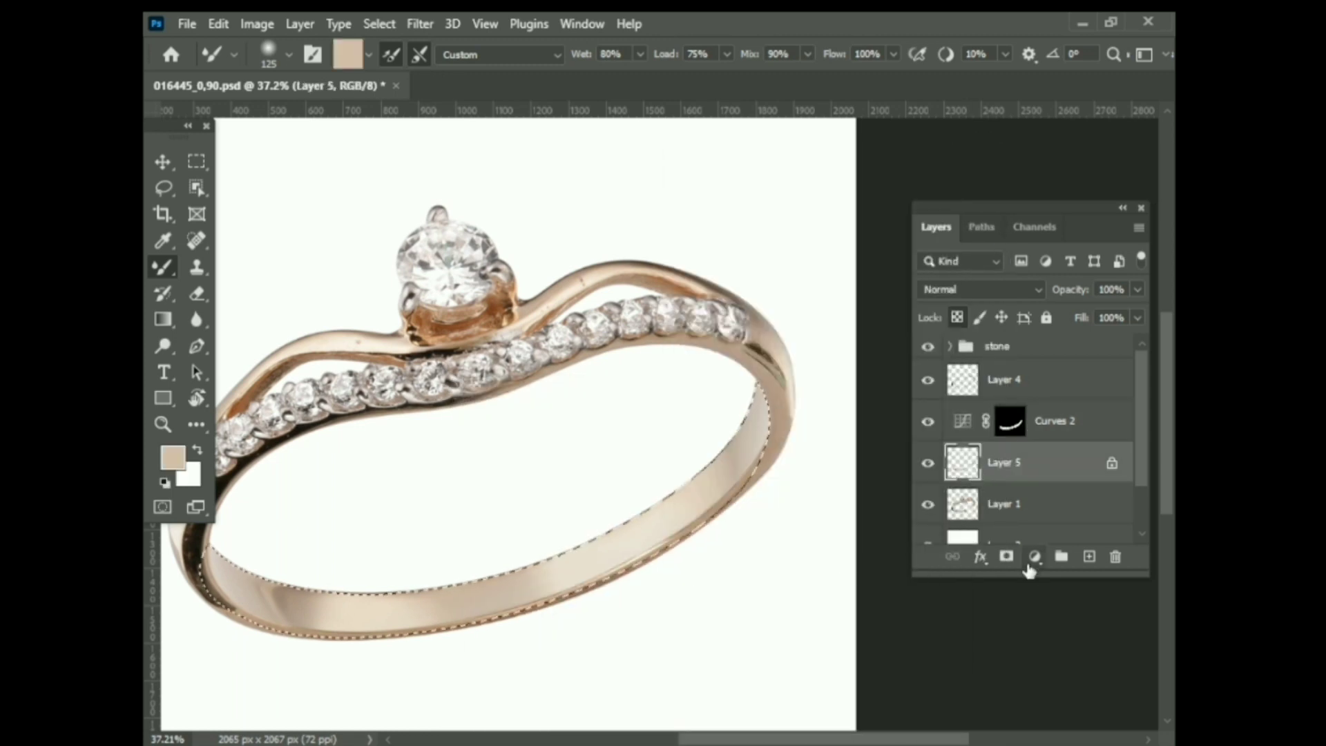
pyautogui.click(1033, 556)
pyautogui.click(1021, 305)
pyautogui.moveTo(724, 496); pyautogui.dragTo(739, 496)
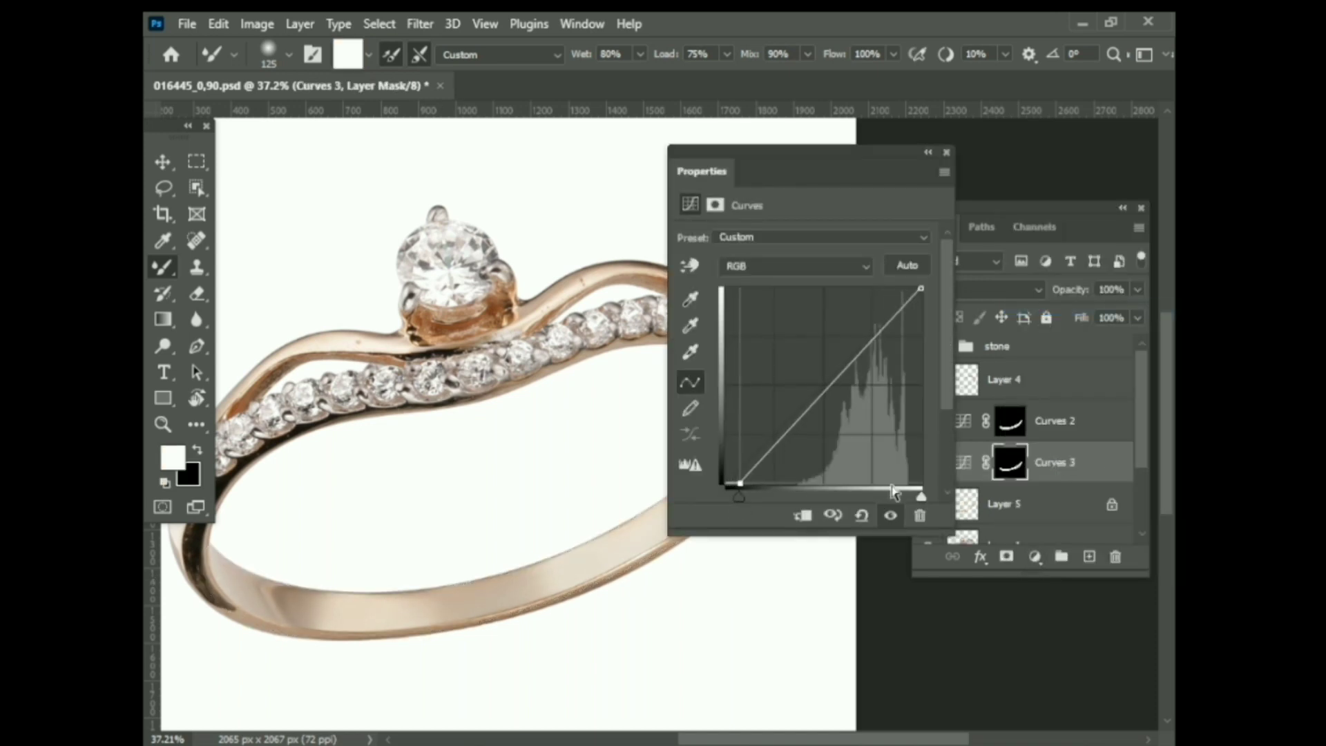
pyautogui.moveTo(922, 496); pyautogui.dragTo(915, 497)
pyautogui.click(946, 152)
# Merge Curves 2, Curves 3 and Layer 5 into one layer named 'shank'
pyautogui.click(980, 509)
pyautogui.keyDown('shift'); pyautogui.click(1040, 421); pyautogui.keyUp('shift')
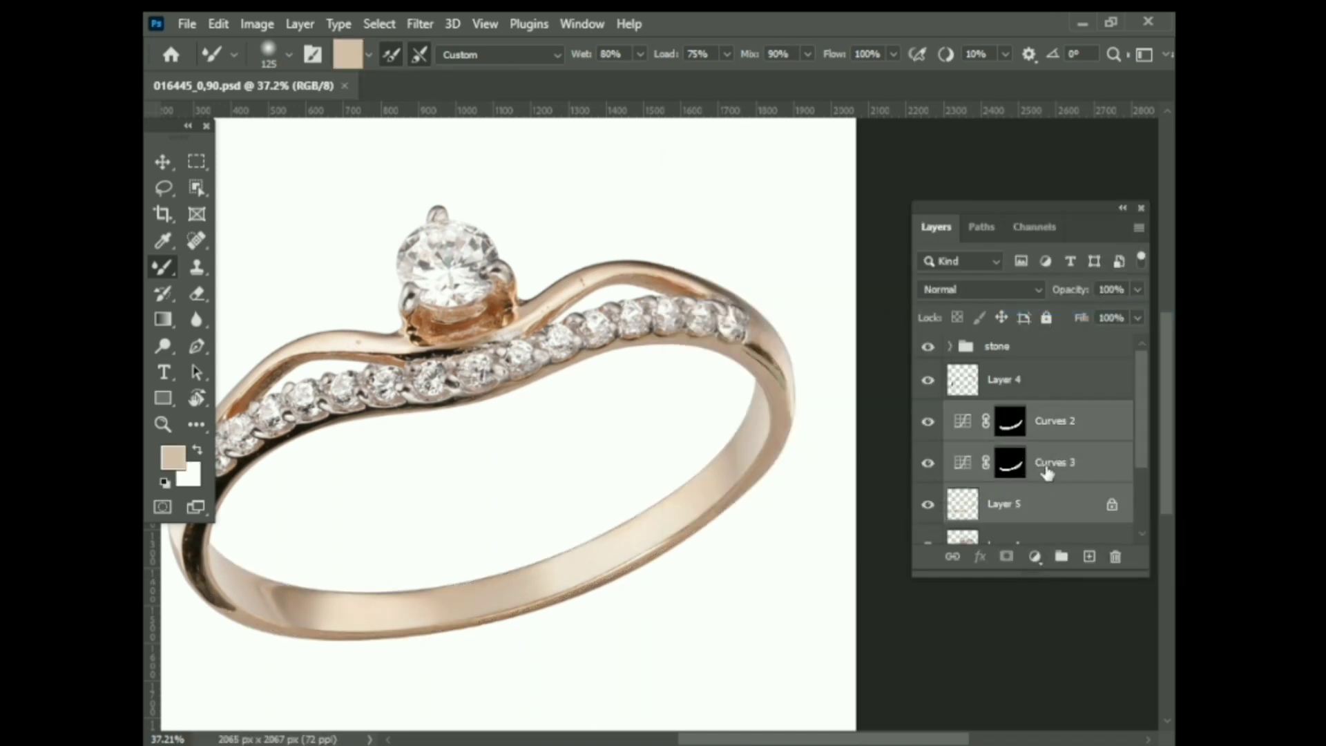
pyautogui.hotkey('ctrl', 'e')
pyautogui.doubleClick(1021, 463)
pyautogui.write('shank')
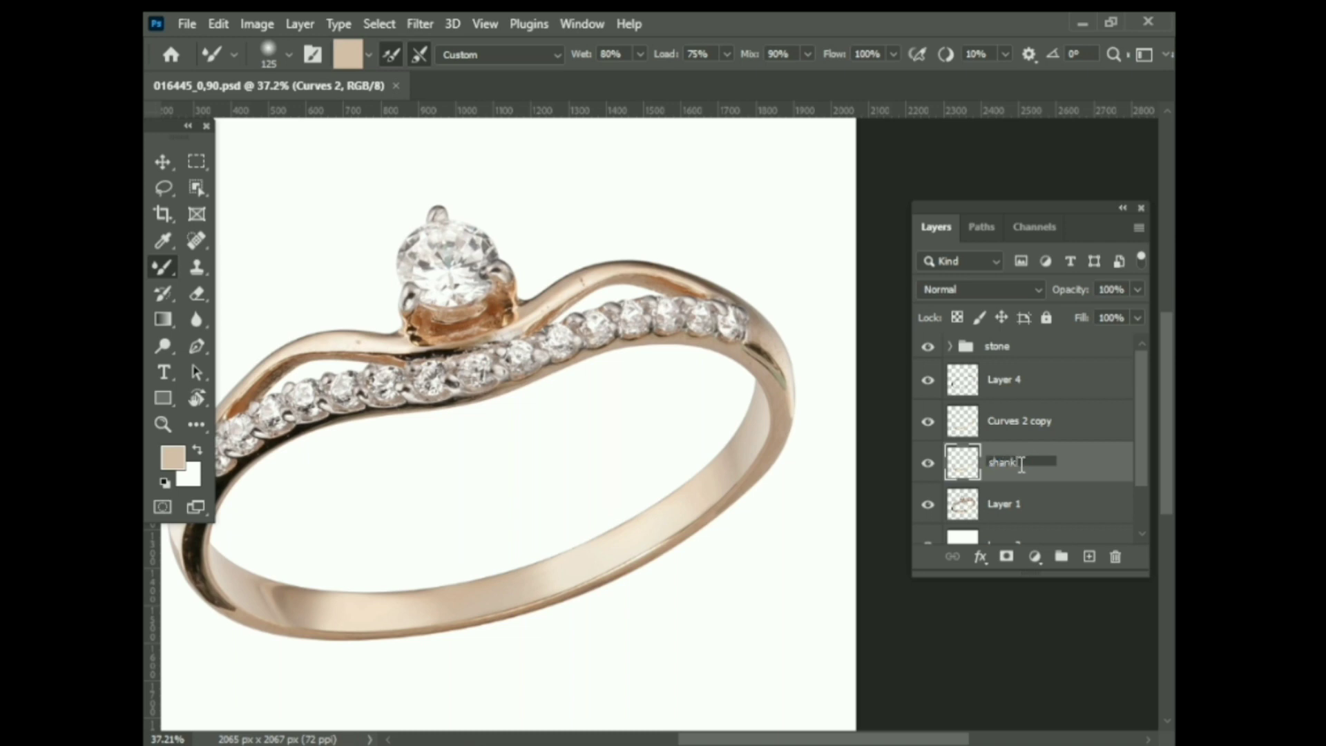
pyautogui.click(1016, 422)
pyautogui.scroll(-2, 603, 466)
# Browse the Open dialog to the Graphics Design Class folder, then cancel without opening
pyautogui.hotkey('ctrl', 'o')
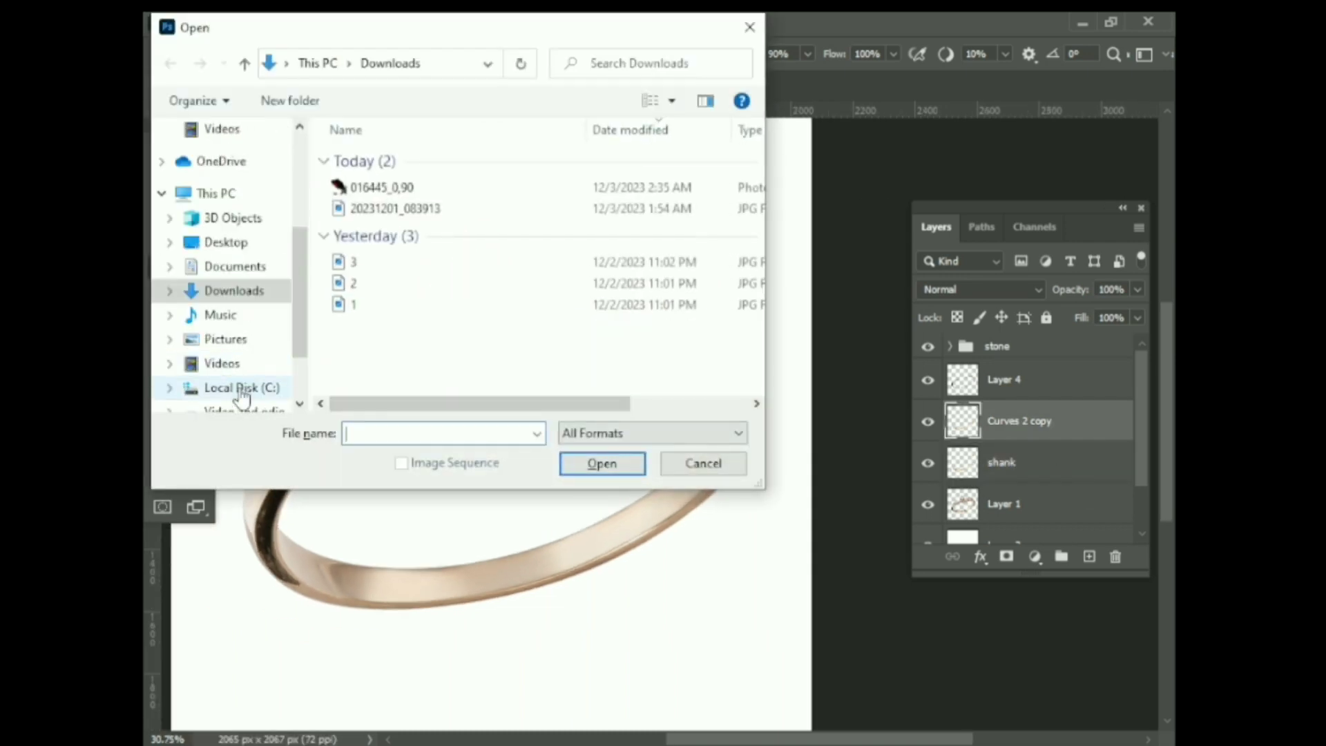
pyautogui.click(235, 322)
pyautogui.scroll(-3, 484, 276)
pyautogui.doubleClick(506, 290)
pyautogui.press('Escape')
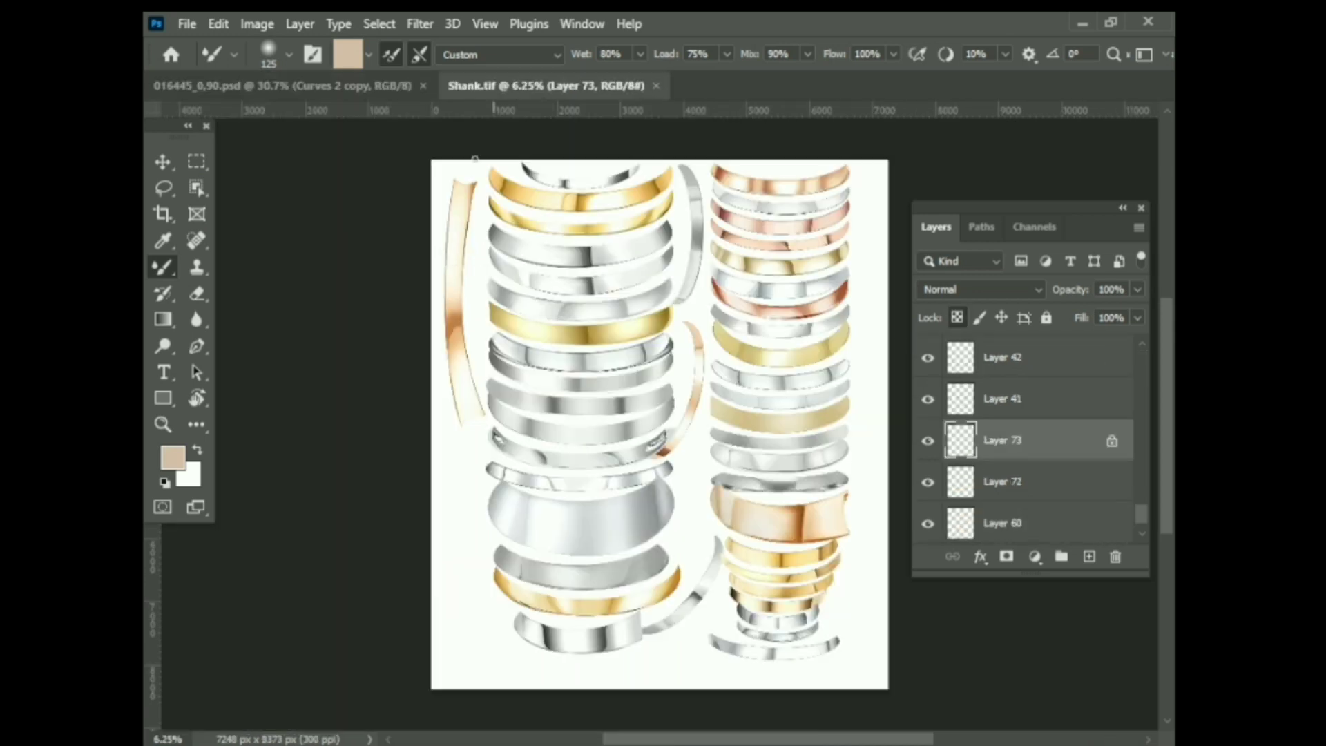
pyautogui.click(284, 86)
# Drag a band strip from Shank.tif into the ring document
pyautogui.click(536, 86)
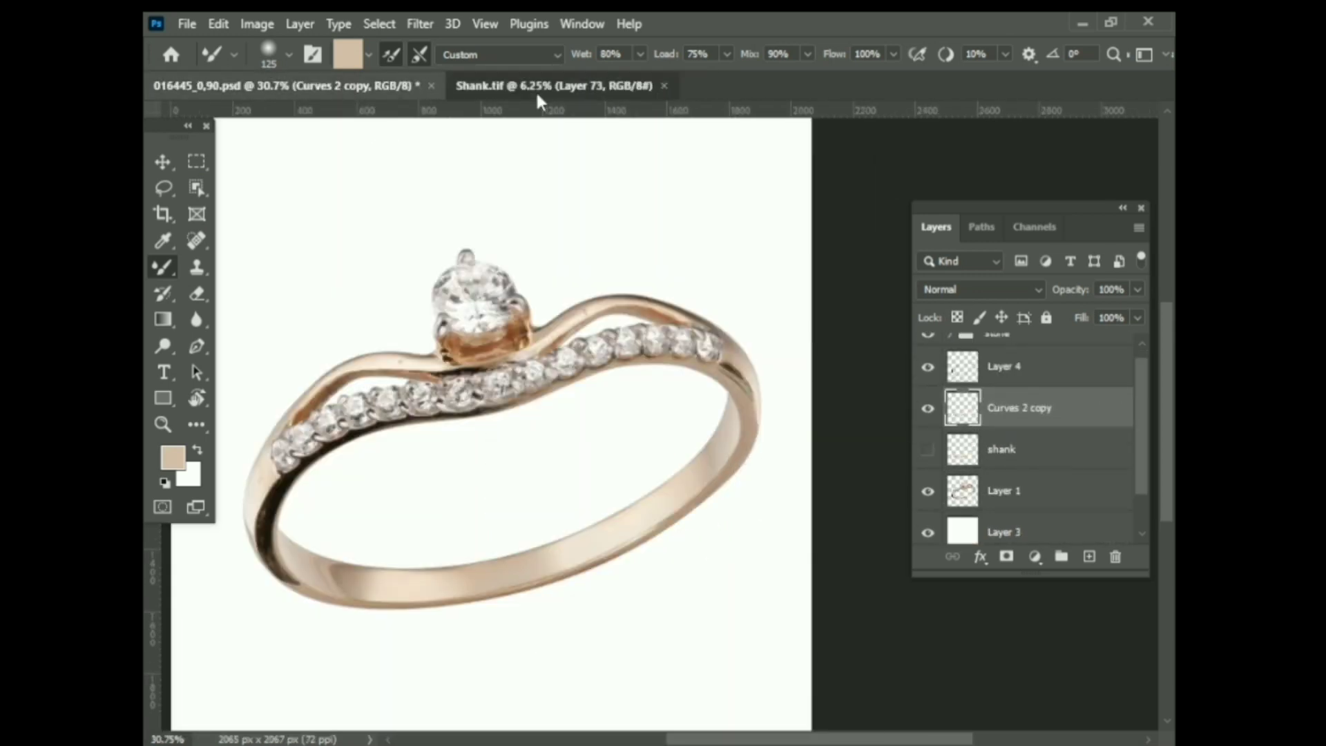
pyautogui.press('v')
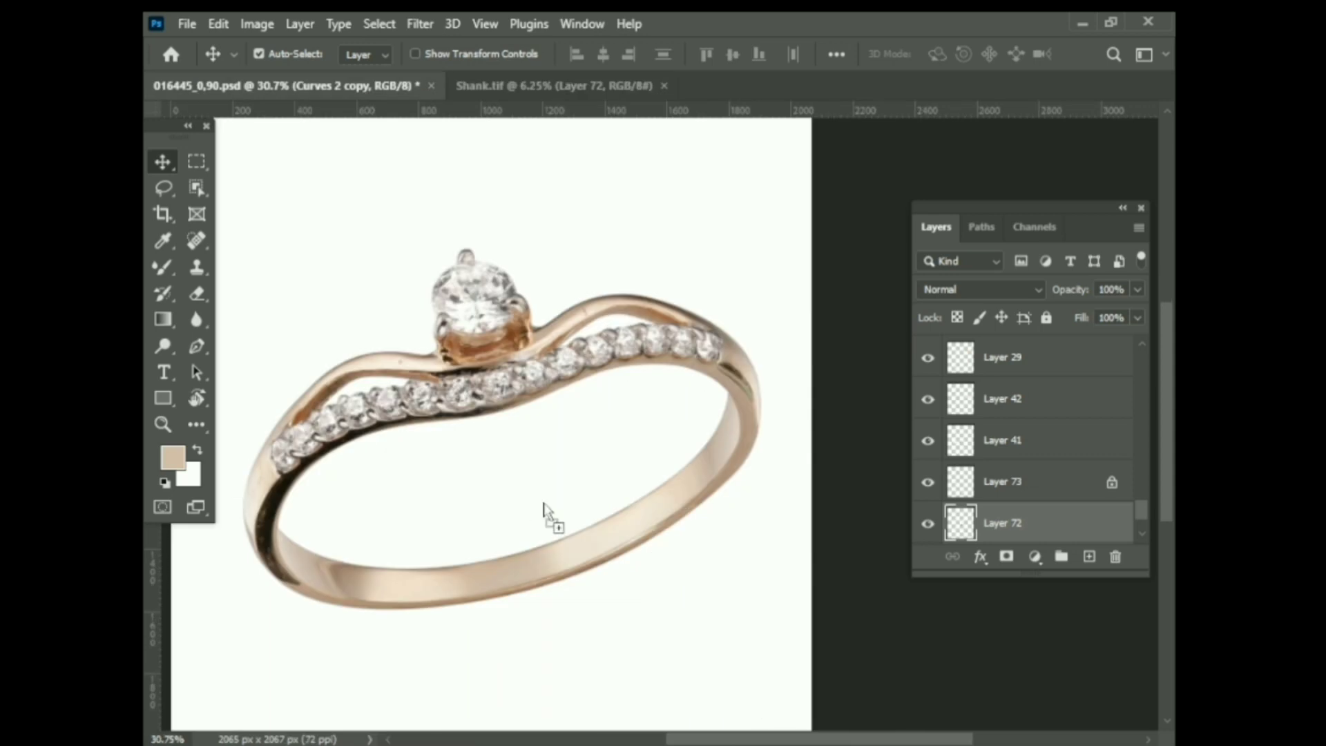
pyautogui.moveTo(734, 399); pyautogui.dragTo(642, 544)
# Rotate the strip about 61° and scale it to about 75% over the lower band
pyautogui.hotkey('ctrl', 't')
pyautogui.moveTo(691, 276)
pyautogui.mouseDown()
pyautogui.moveTo(778, 481)
pyautogui.moveTo(760, 364)
pyautogui.moveTo(719, 405)
pyautogui.mouseUp()
pyautogui.moveTo(607, 439); pyautogui.dragTo(596, 476)
pyautogui.moveTo(692, 302)
pyautogui.mouseDown()
pyautogui.moveTo(673, 359)
pyautogui.moveTo(701, 287)
pyautogui.mouseUp()
pyautogui.moveTo(607, 477); pyautogui.dragTo(642, 521)
pyautogui.scroll(-1, 617, 475)
# Shrink the strip slightly, flip it horizontally and bend its lower edge along the band
pyautogui.scroll(5, 617, 475)
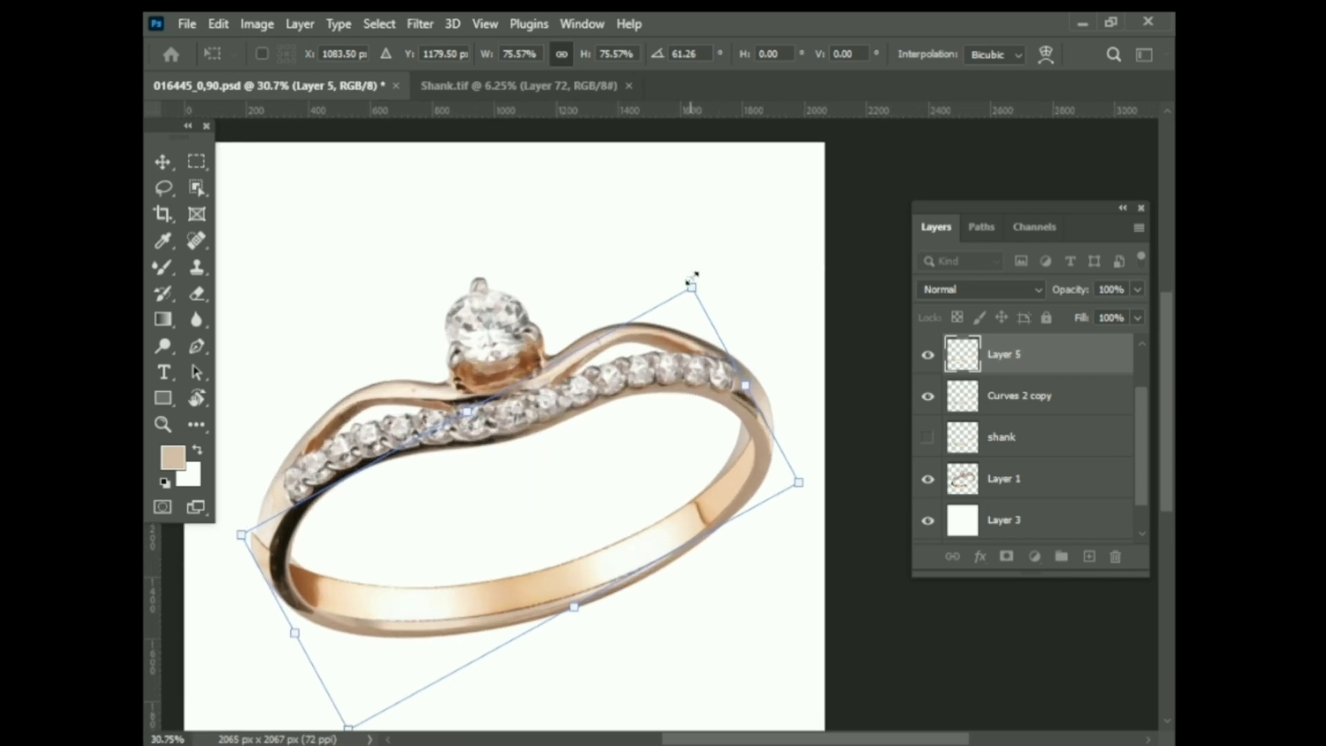
pyautogui.moveTo(689, 281); pyautogui.dragTo(679, 303)
pyautogui.rightClick(366, 627)
pyautogui.click(401, 578)
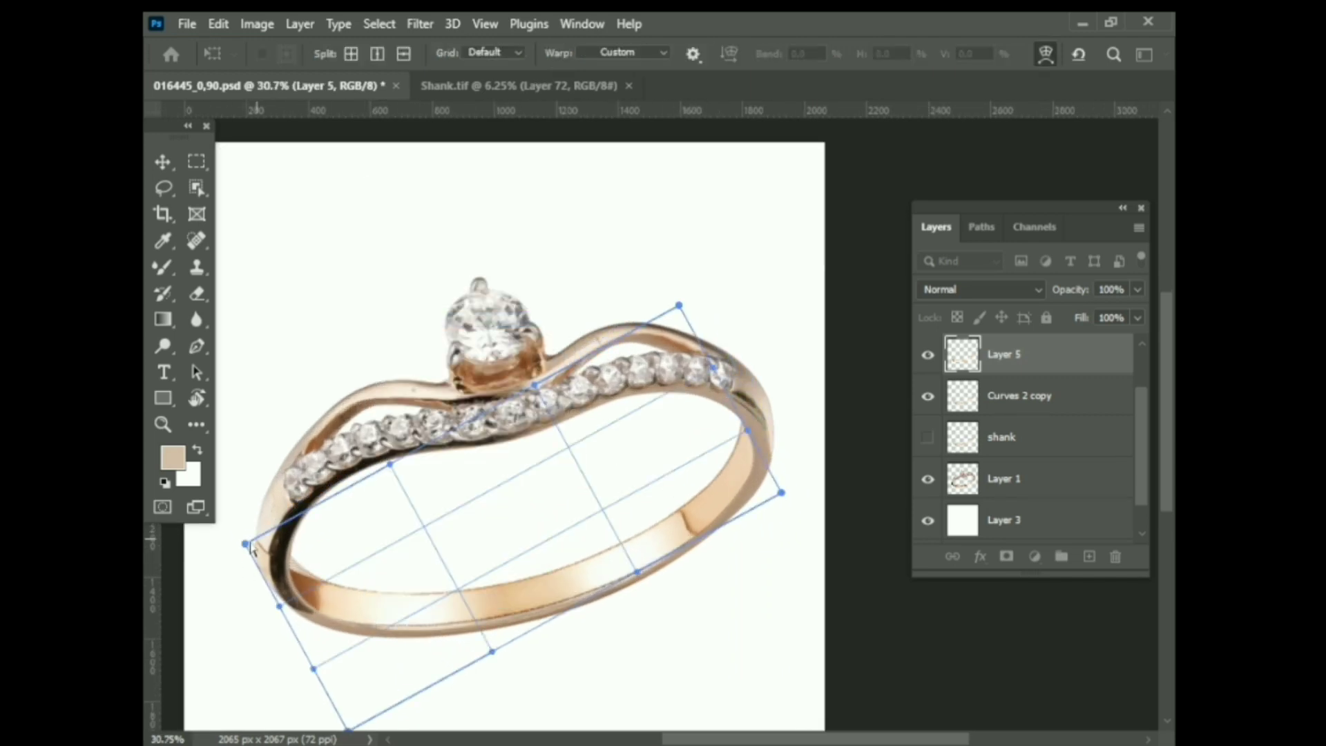
pyautogui.moveTo(490, 653); pyautogui.dragTo(500, 659)
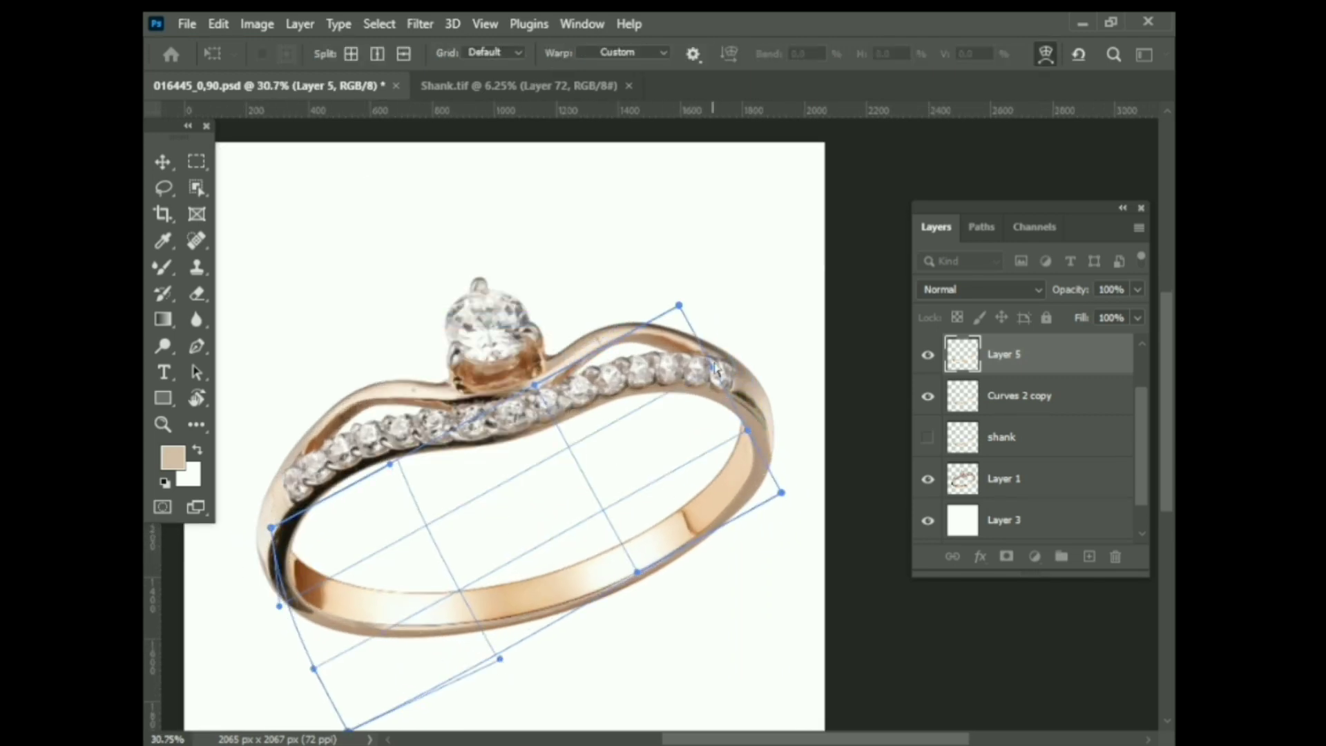
pyautogui.press('Return')
# Clip the Layer 5 strip to the band layer beneath
pyautogui.scroll(1, 1021, 393)
pyautogui.scroll(1, 1008, 401)
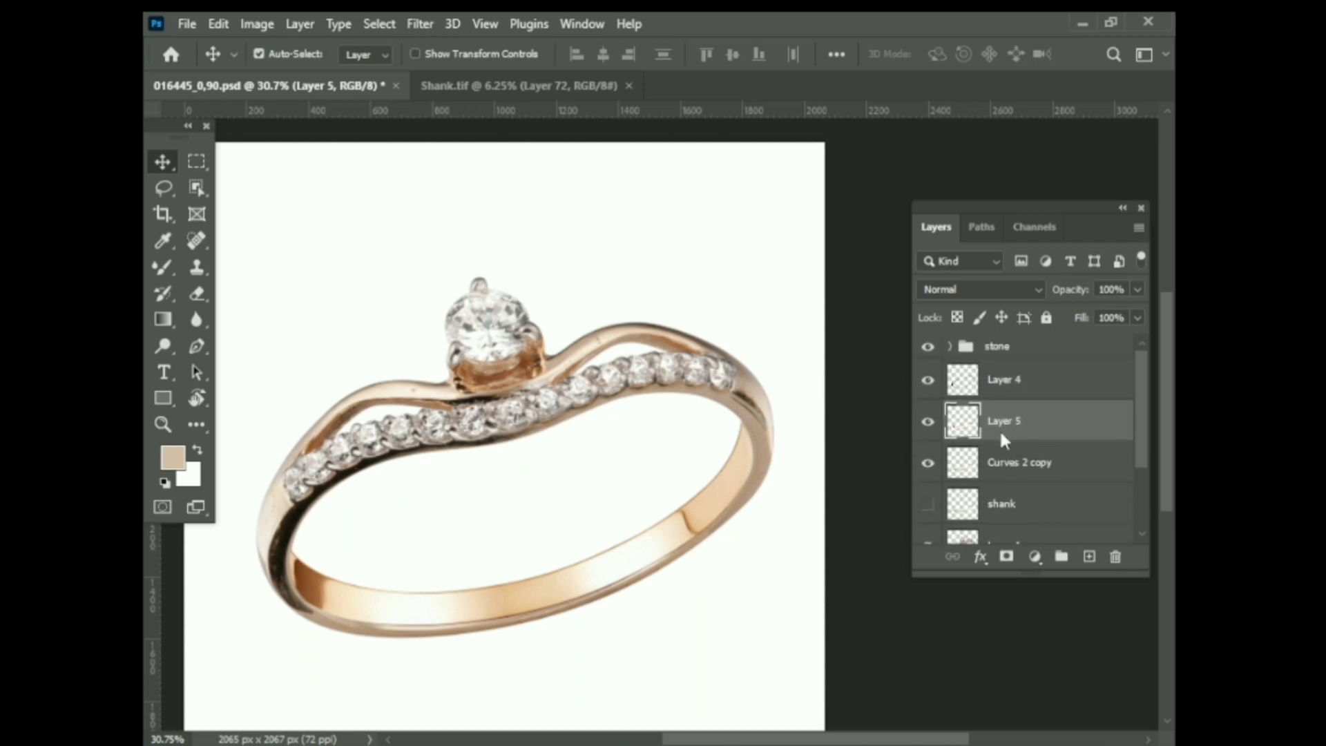
pyautogui.rightClick(1000, 428)
pyautogui.click(824, 428)
# Warp the clipped strip so its left and right edges follow the band's curve
pyautogui.hotkey('ctrl', 't')
pyautogui.rightClick(725, 484)
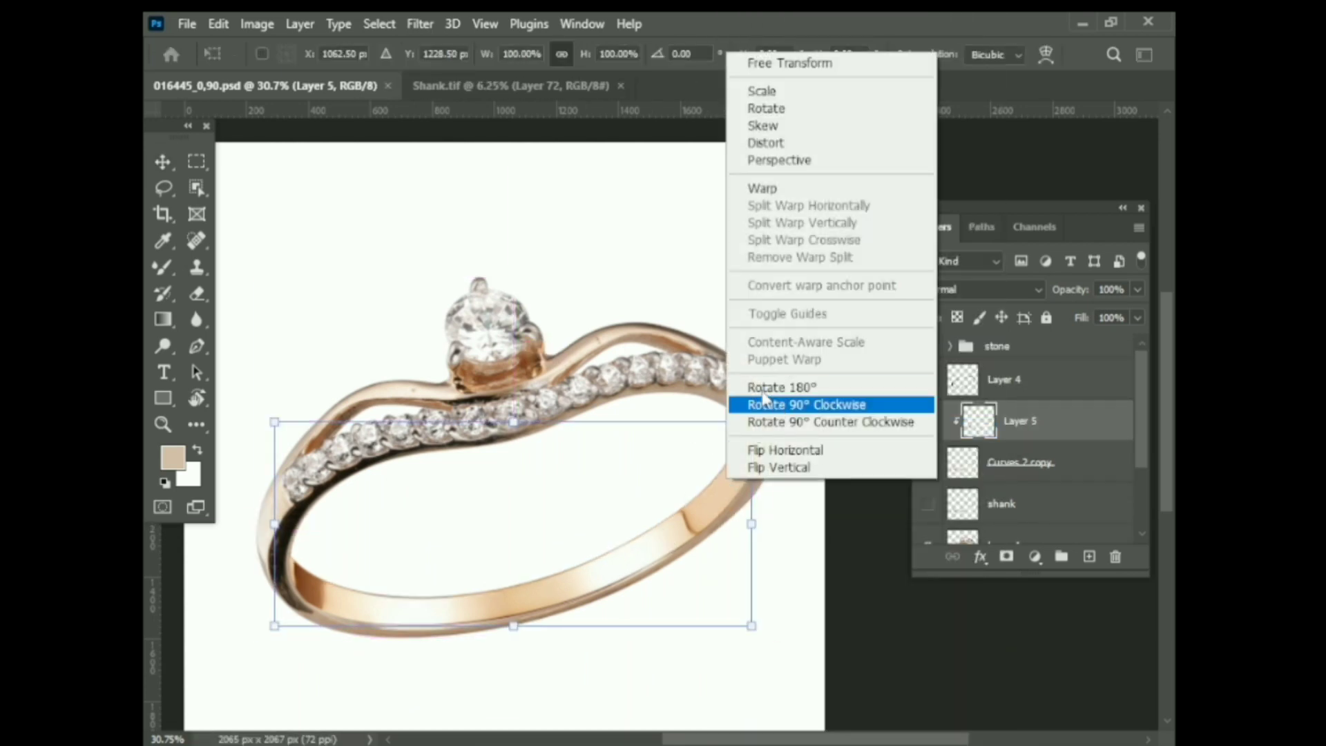
pyautogui.click(760, 195)
pyautogui.scroll(5, 725, 450)
pyautogui.scroll(-2, 755, 553)
pyautogui.moveTo(754, 553); pyautogui.dragTo(788, 473)
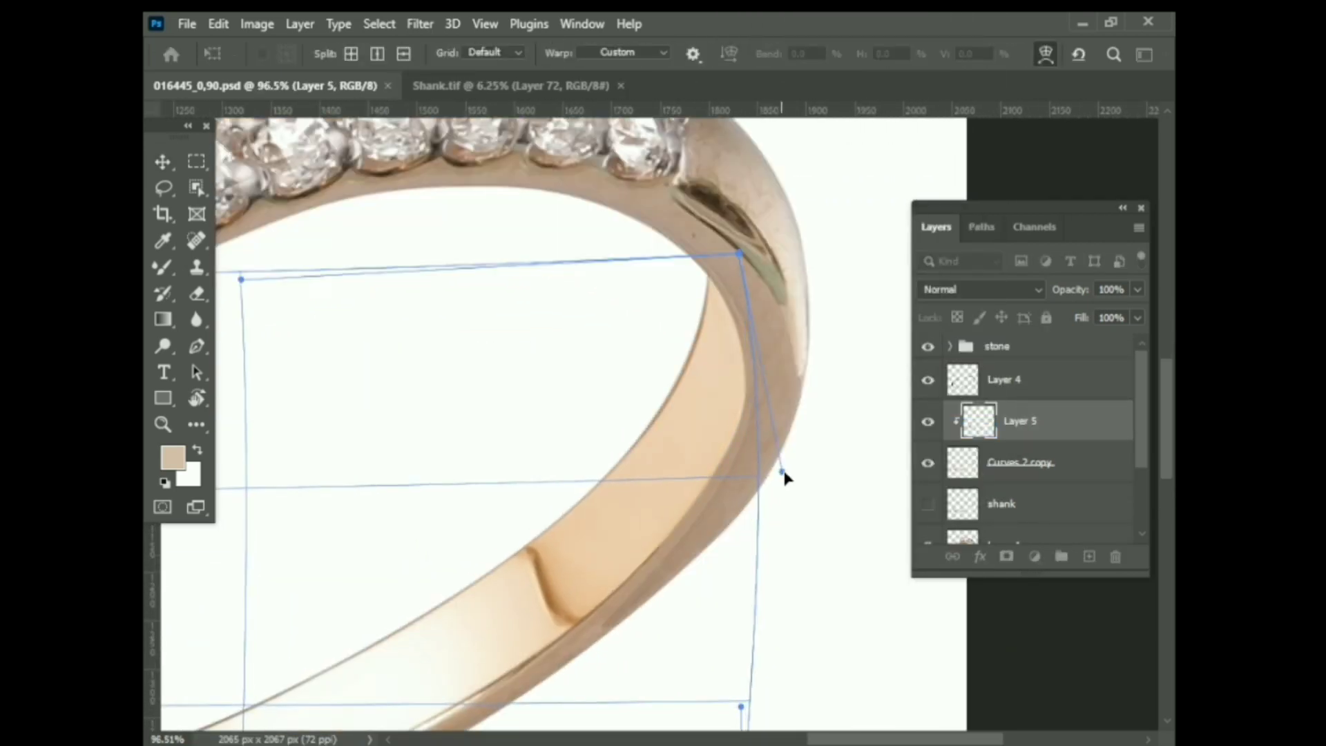
pyautogui.scroll(-5, 755, 563)
pyautogui.scroll(5, 314, 533)
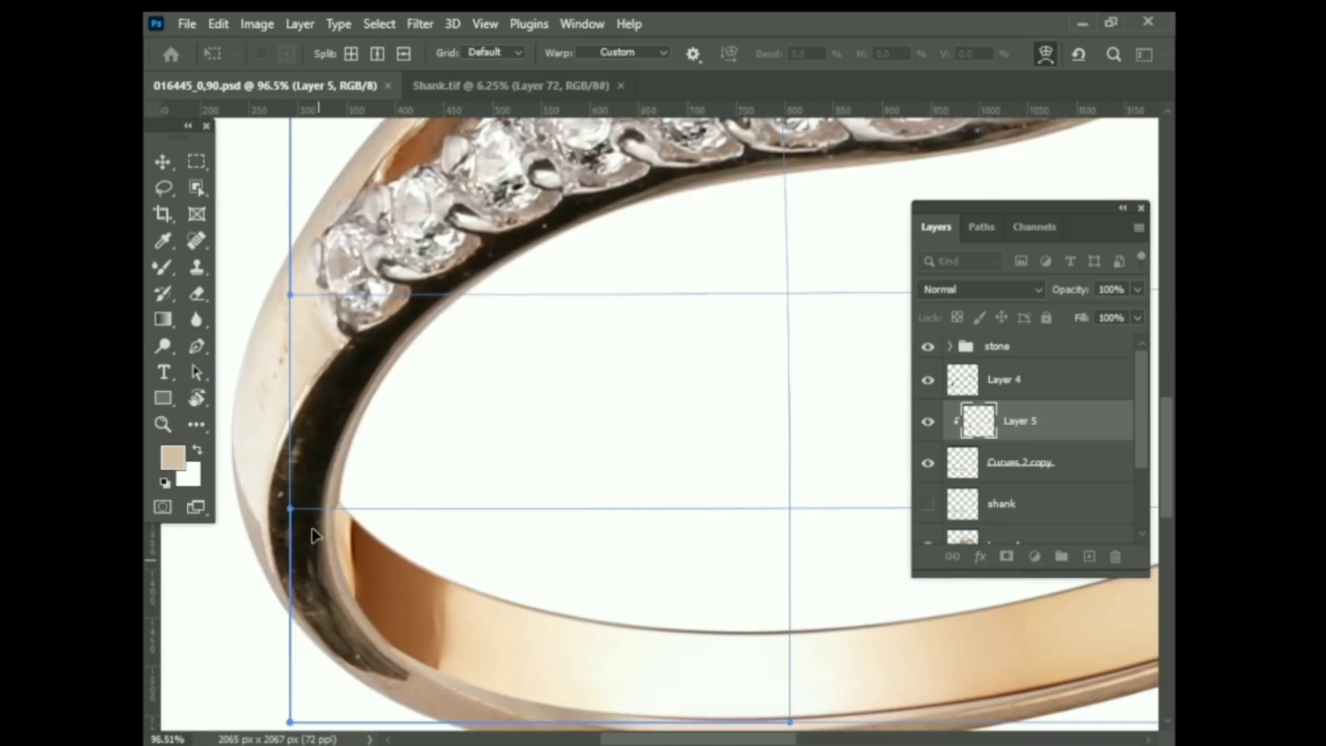
pyautogui.moveTo(299, 518); pyautogui.dragTo(308, 532)
pyautogui.moveTo(293, 295); pyautogui.dragTo(355, 435)
pyautogui.scroll(-2, 355, 435)
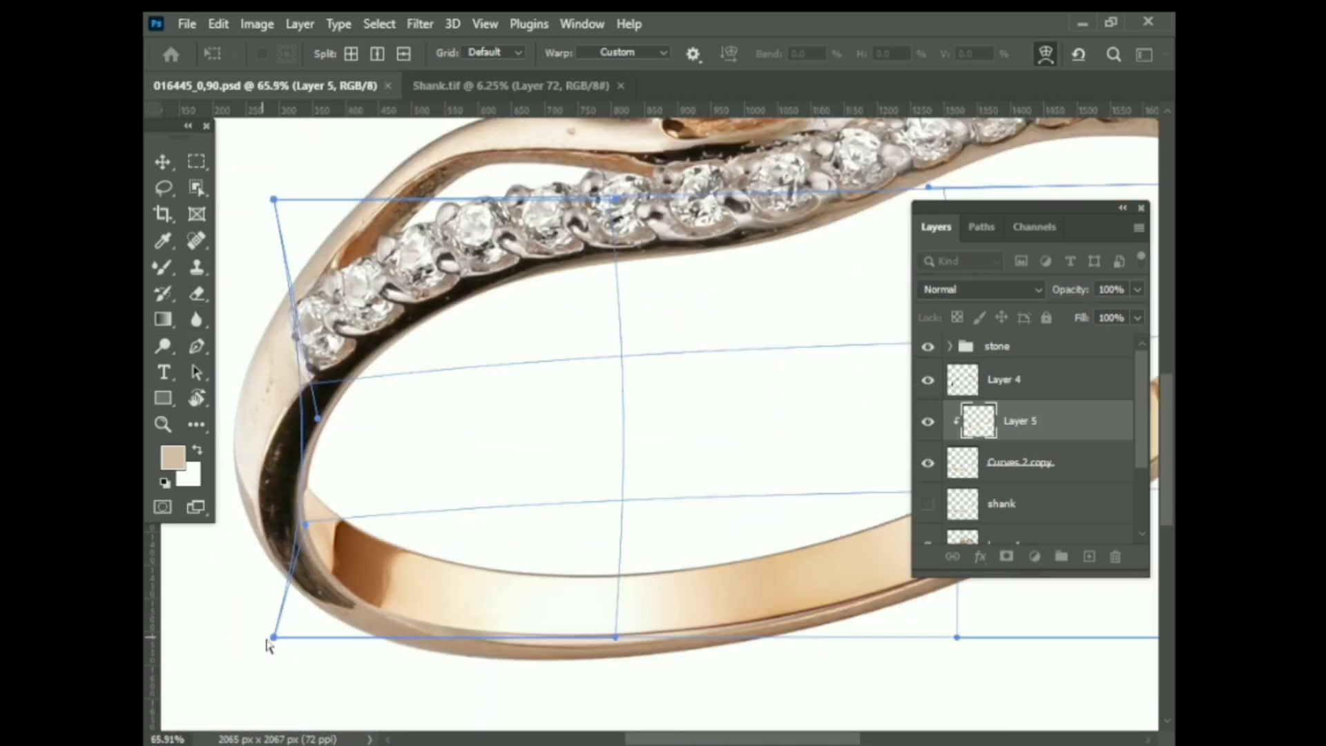
pyautogui.moveTo(272, 642); pyautogui.dragTo(294, 643)
pyautogui.scroll(-2, 671, 600)
pyautogui.scroll(-1, 577, 609)
pyautogui.moveTo(577, 610); pyautogui.dragTo(444, 601)
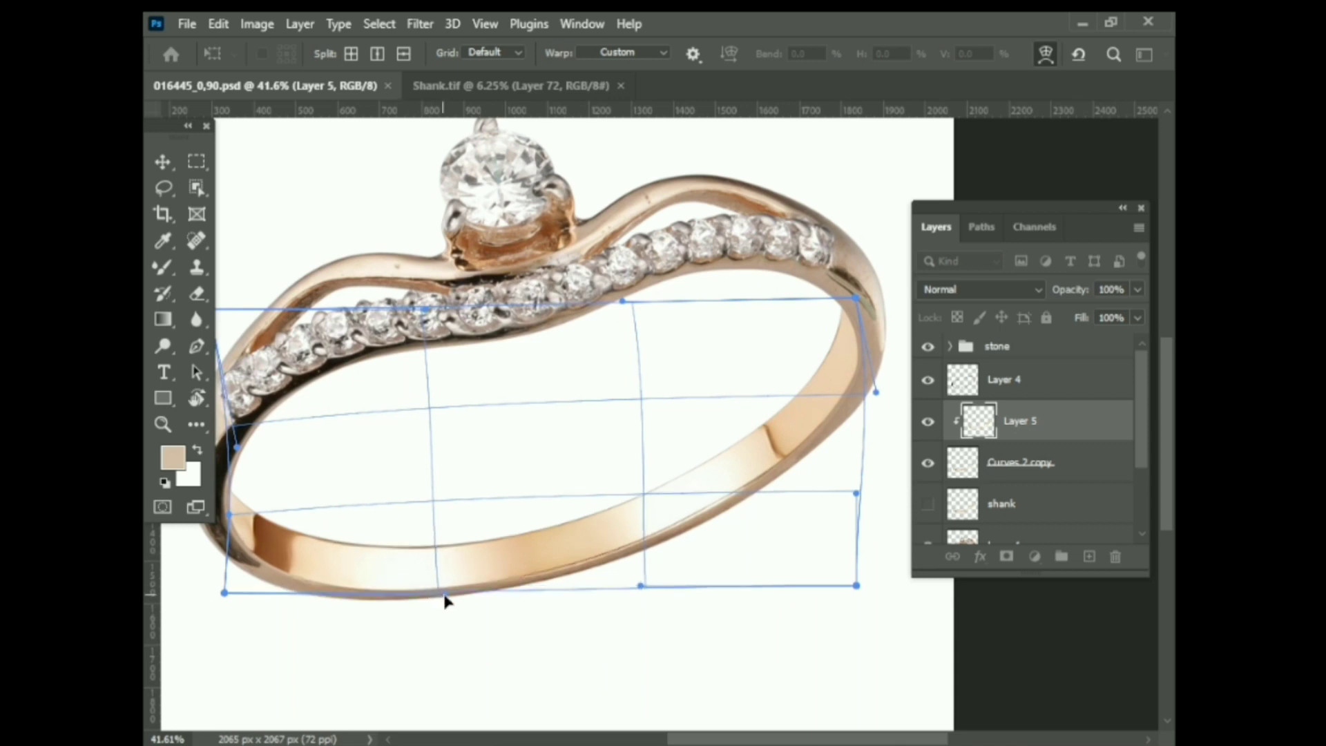
pyautogui.scroll(-2, 574, 607)
pyautogui.scroll(2, 574, 608)
pyautogui.press('Return')
pyautogui.scroll(-1, 669, 574)
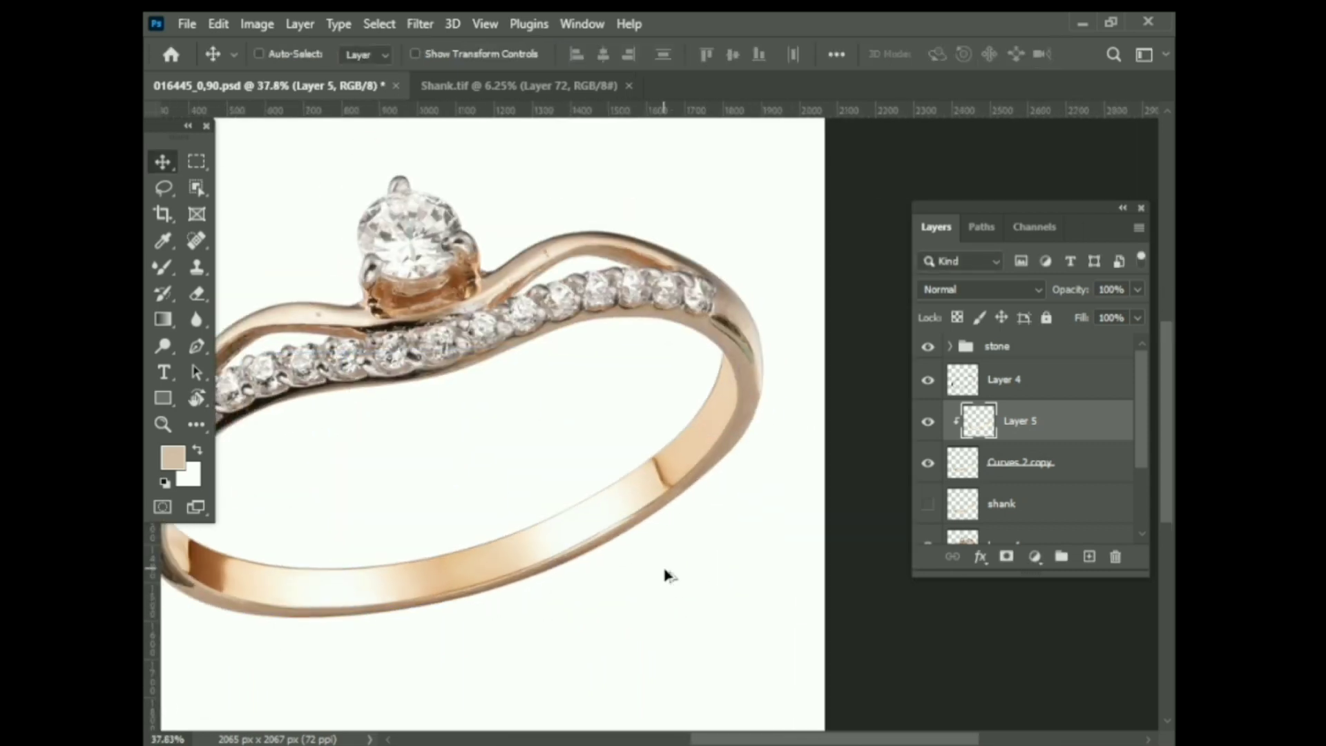
# Refine the warp so the strip's bottom edge and lower-left corner meet the band
pyautogui.hotkey('ctrl', 't')
pyautogui.rightClick(551, 545)
pyautogui.click(663, 246)
pyautogui.scroll(2, 415, 415)
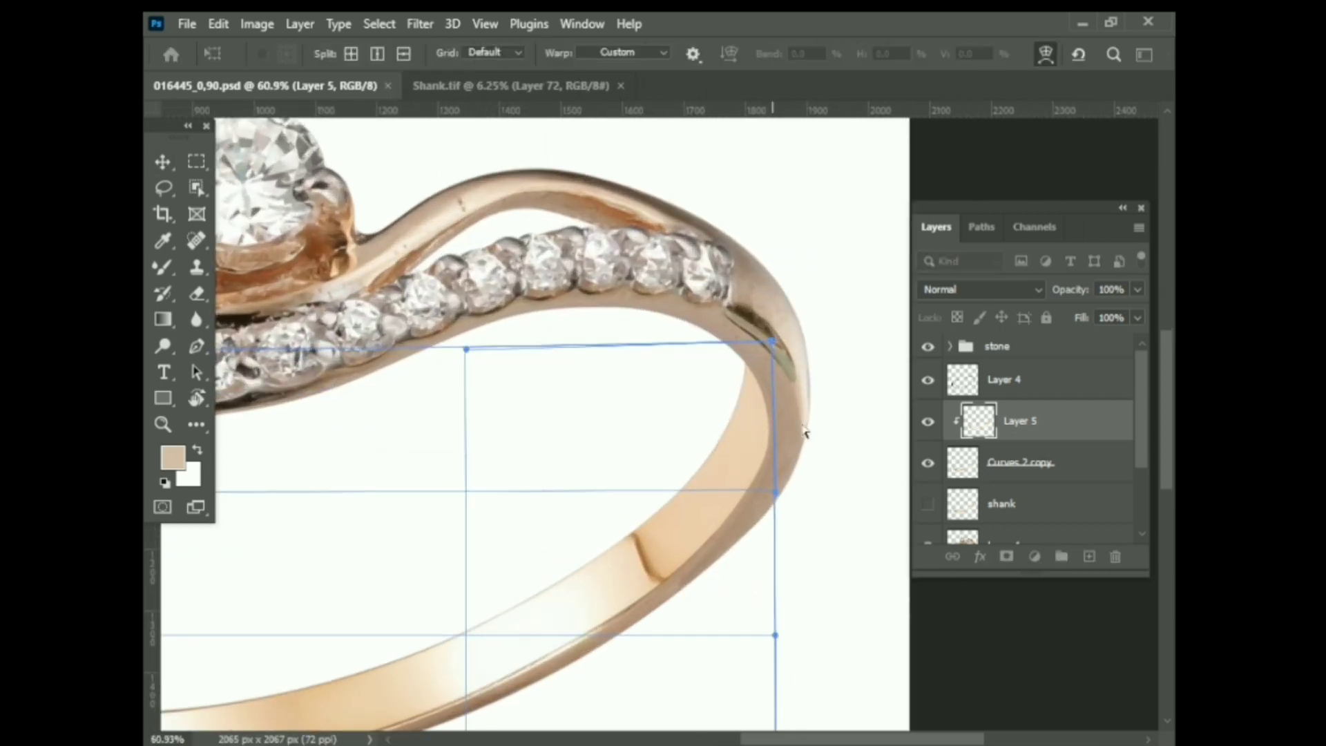
pyautogui.scroll(-2, 332, 467)
pyautogui.scroll(1, 332, 466)
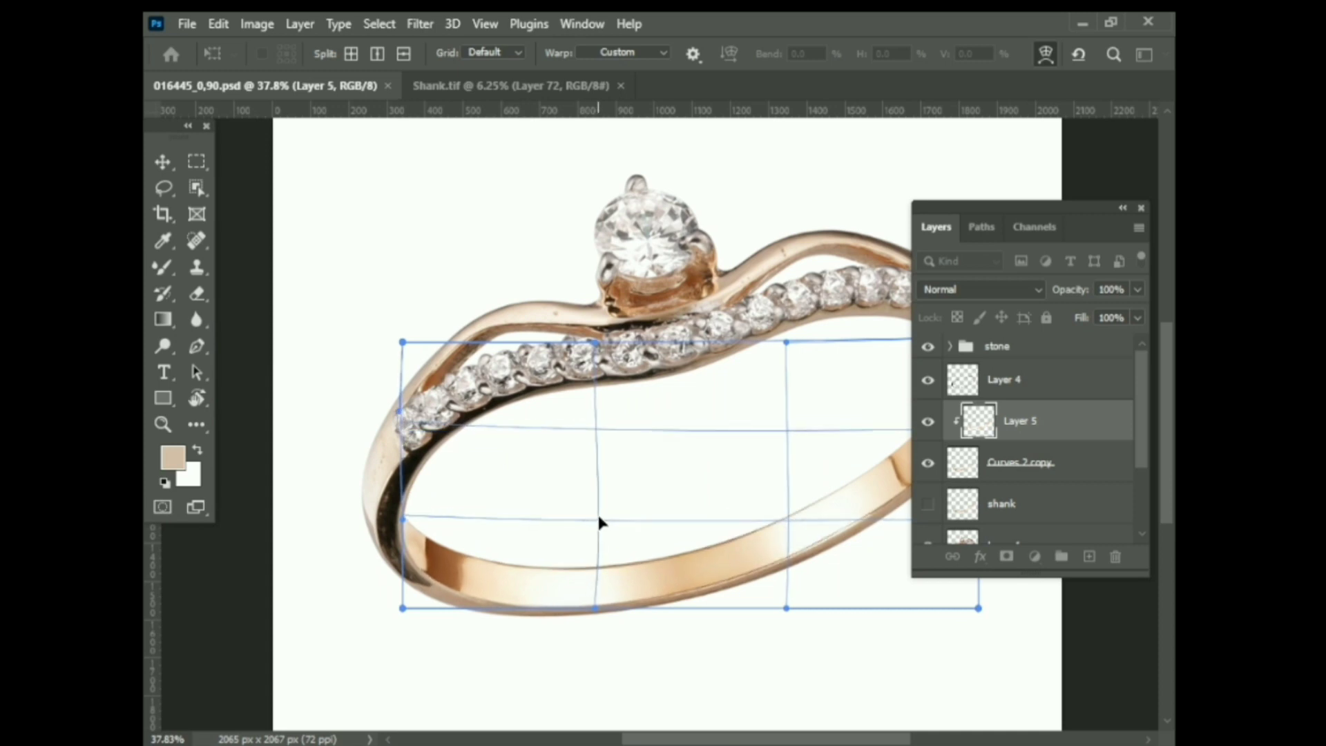
pyautogui.scroll(-1, 781, 630)
pyautogui.scroll(1, 594, 598)
pyautogui.moveTo(554, 592); pyautogui.dragTo(595, 598)
pyautogui.scroll(-2, 446, 626)
pyautogui.scroll(2, 447, 625)
pyautogui.moveTo(348, 600); pyautogui.dragTo(351, 606)
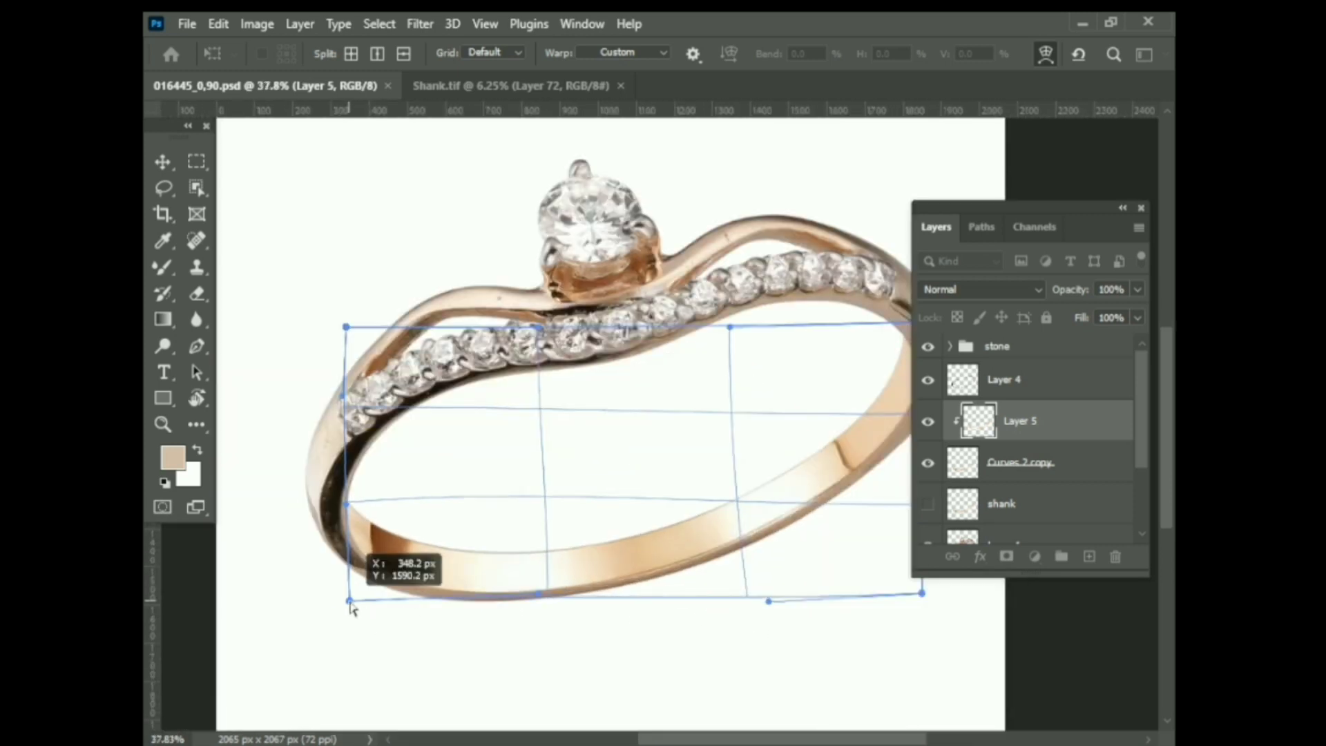
pyautogui.scroll(-2, 479, 589)
pyautogui.scroll(2, 622, 530)
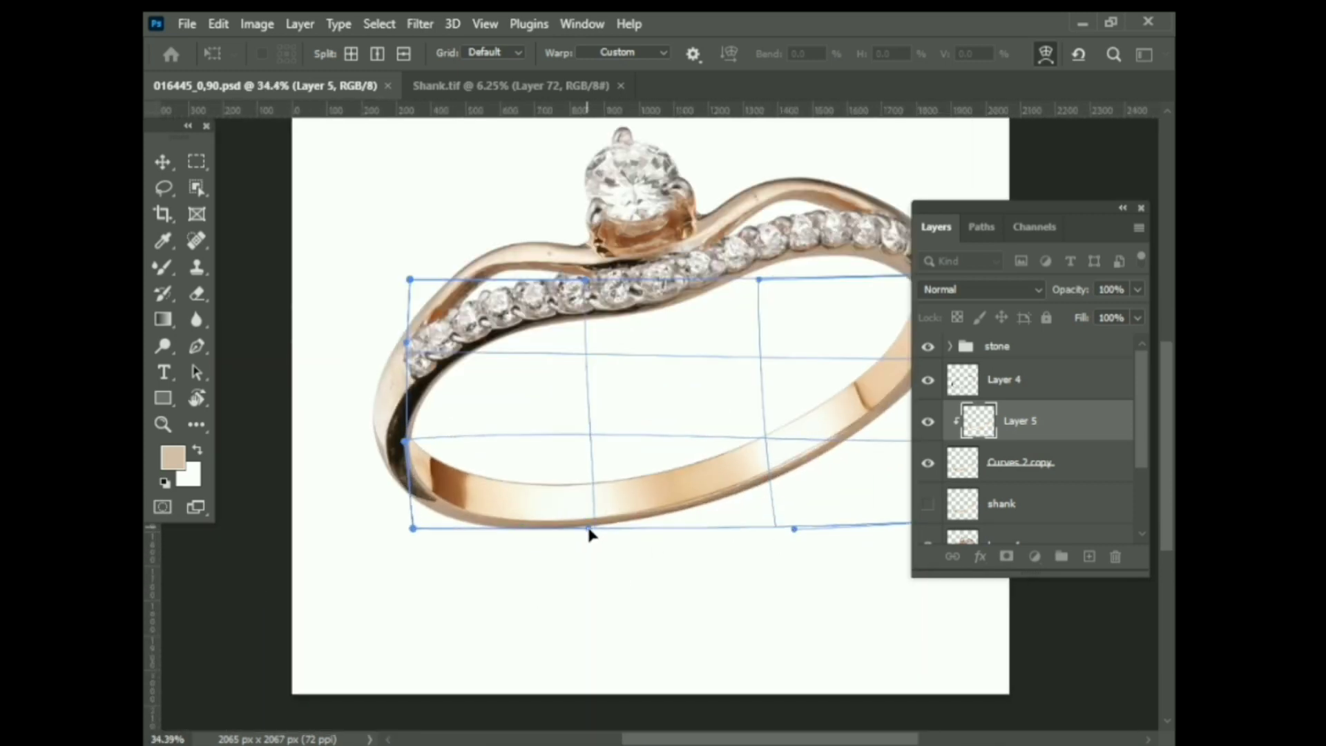
pyautogui.press('Return')
pyautogui.scroll(-2, 446, 698)
pyautogui.scroll(3, 737, 455)
pyautogui.scroll(2, 755, 541)
pyautogui.scroll(-1, 755, 541)
pyautogui.scroll(-1, 1057, 491)
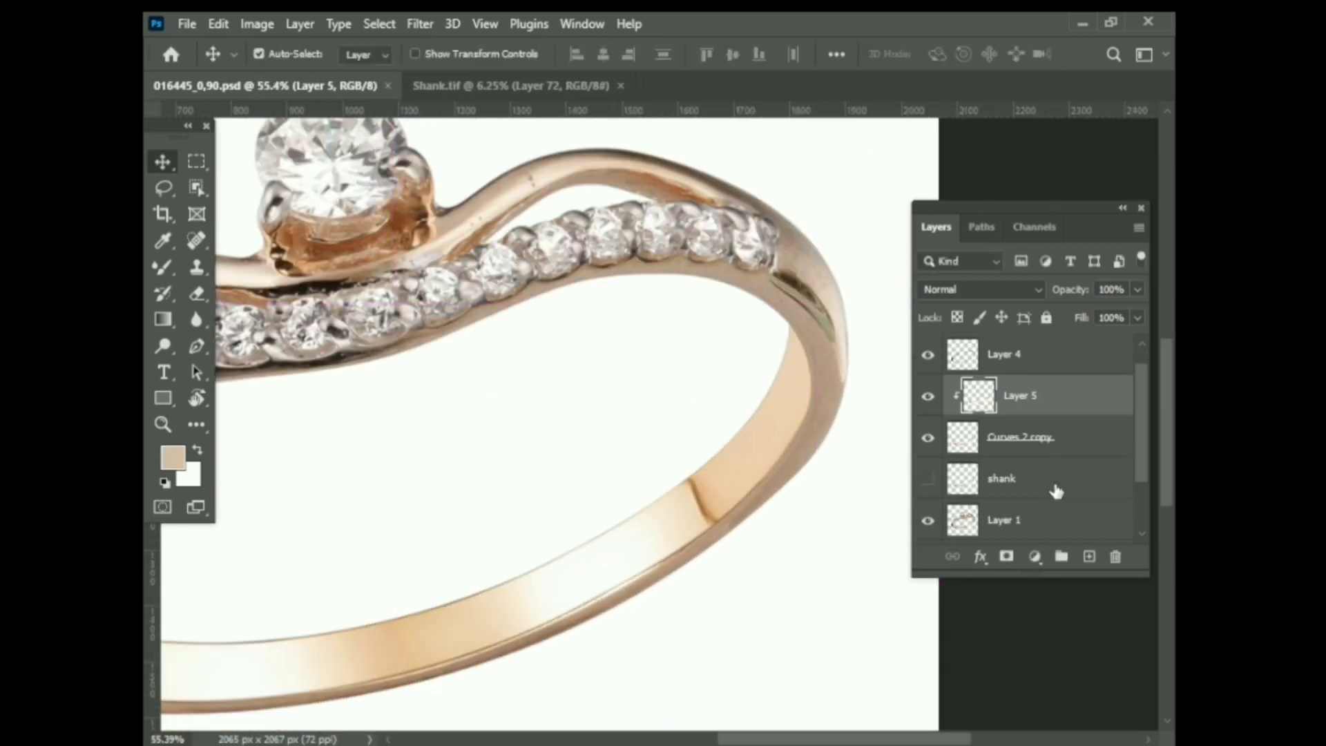
pyautogui.scroll(-1, 1056, 491)
# Lock Layer 1's transparent pixels and switch to the Brush Tool with a brown foreground colour
pyautogui.click(1015, 468)
pyautogui.click(958, 317)
pyautogui.rightClick(163, 267)
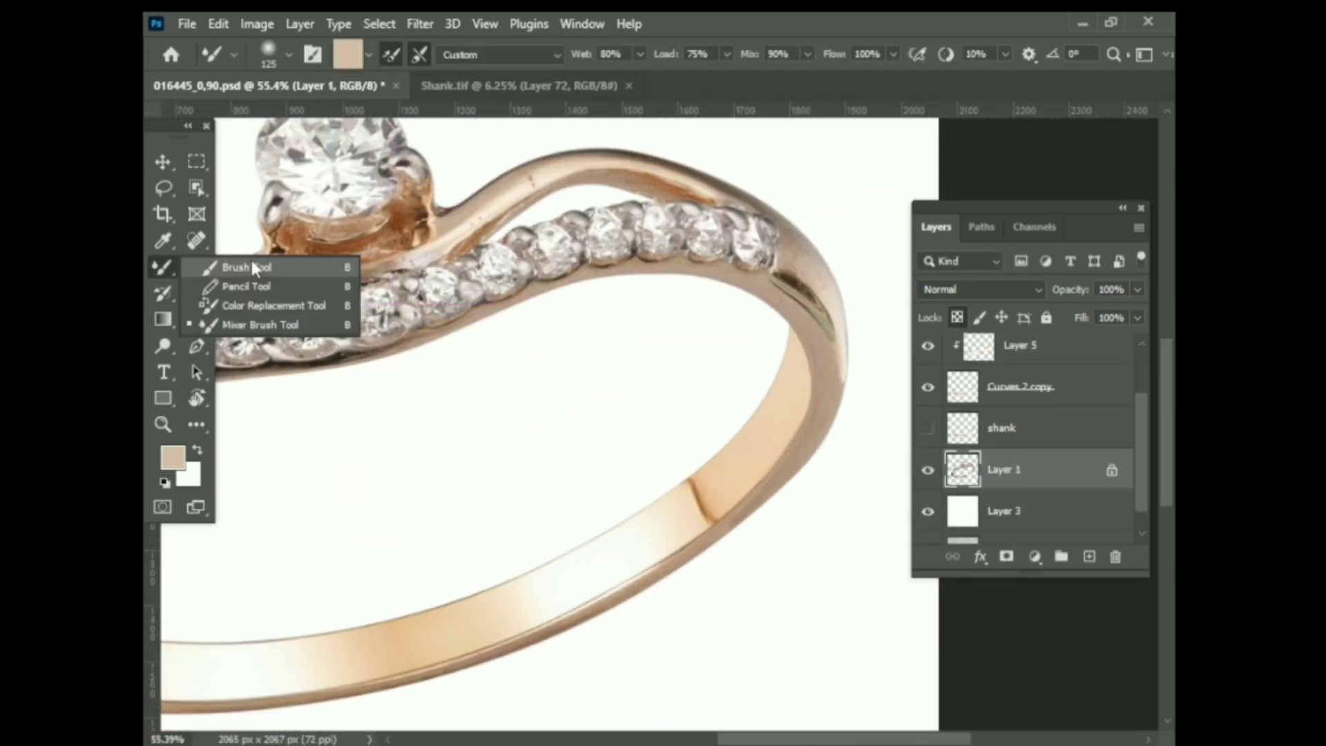
pyautogui.click(252, 266)
pyautogui.scroll(3, 696, 484)
# Save the ring document
pyautogui.scroll(-1, 735, 296)
pyautogui.keyDown('alt'); pyautogui.click(735, 296); pyautogui.keyUp('alt')
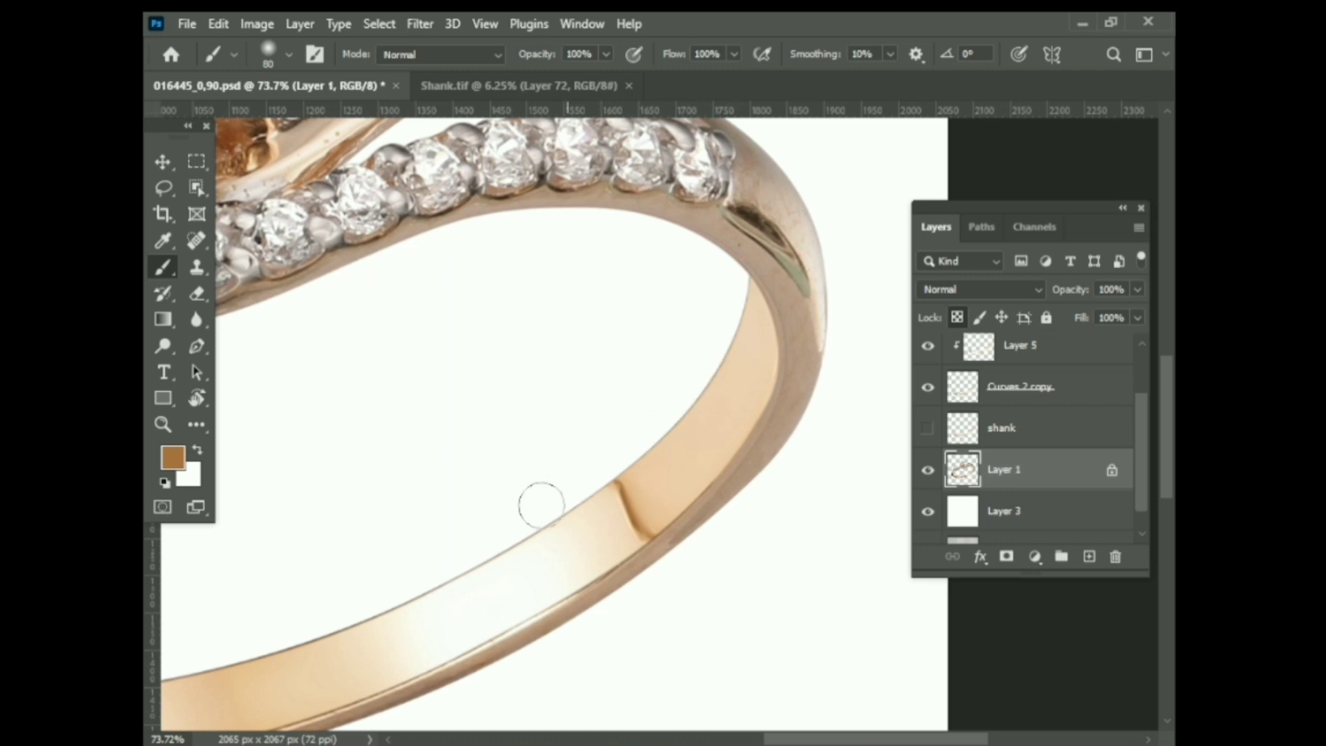
pyautogui.scroll(-3, 541, 504)
pyautogui.scroll(4, 350, 487)
pyautogui.scroll(-3, 320, 583)
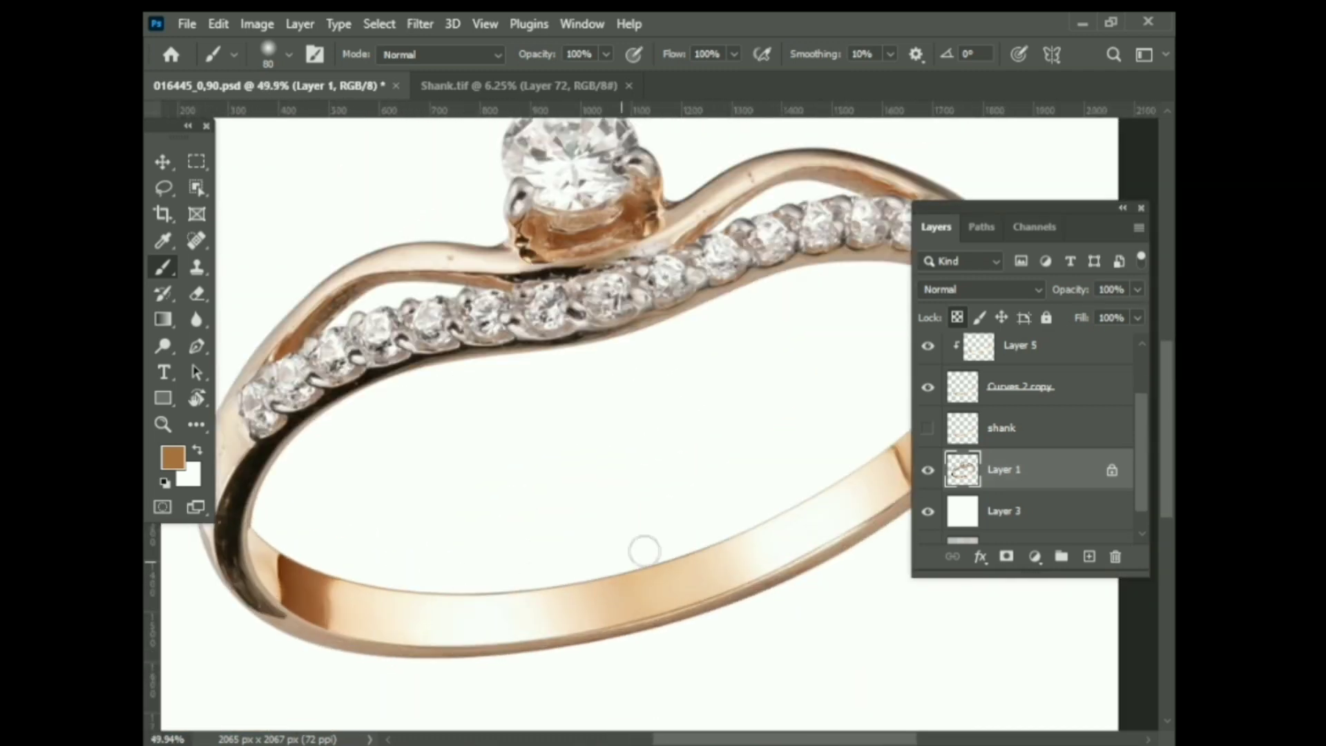
pyautogui.scroll(1, 852, 358)
pyautogui.scroll(1, 808, 406)
pyautogui.scroll(-2, 483, 577)
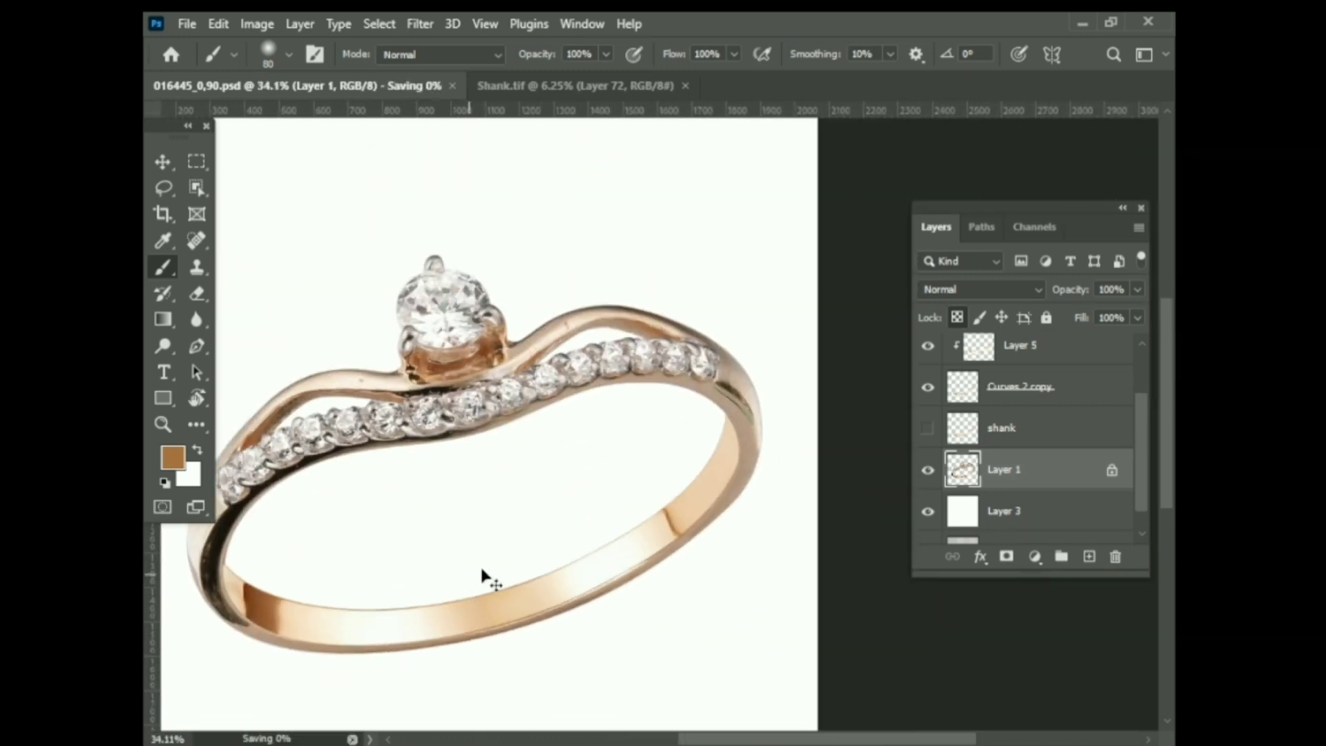
pyautogui.press('v')
pyautogui.scroll(-1, 482, 577)
pyautogui.scroll(8, 562, 577)
pyautogui.scroll(-7, 680, 587)
pyautogui.scroll(-2, 683, 580)
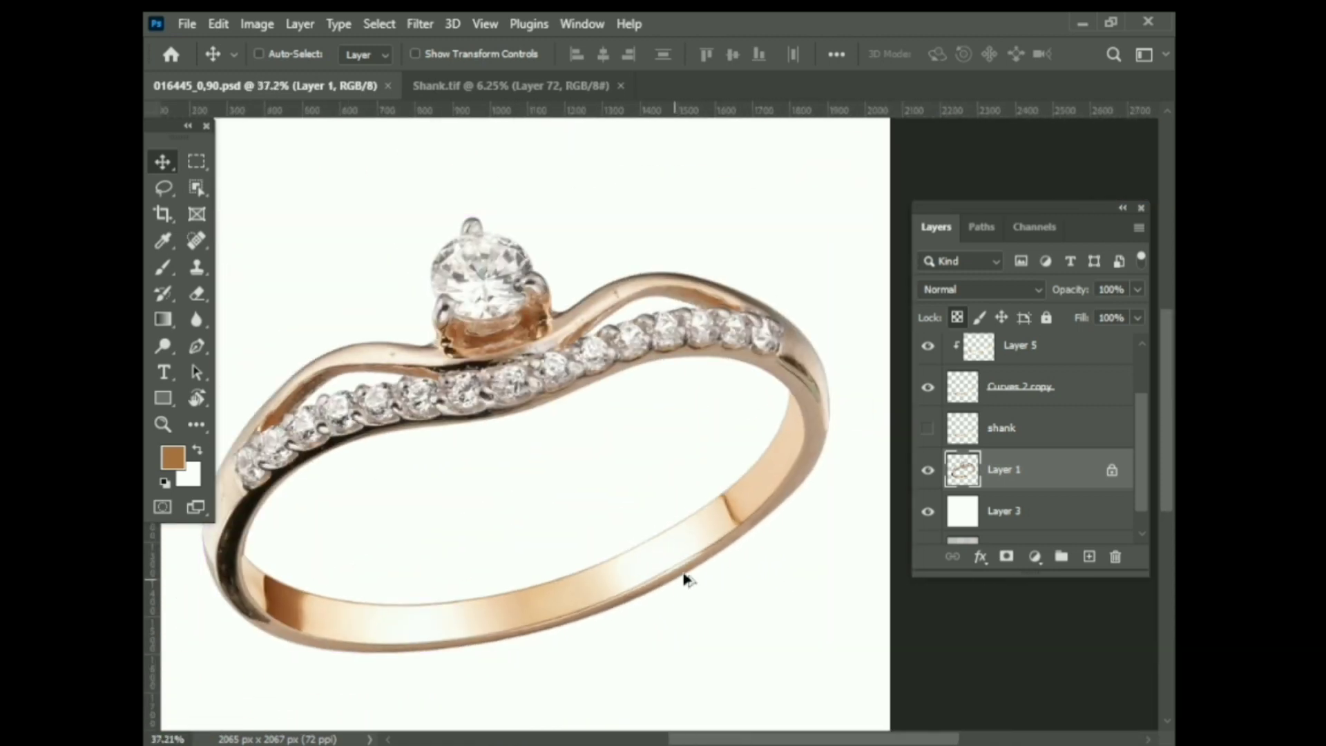
pyautogui.scroll(2, 1022, 414)
# Select Layer 4, load its pixels as a selection, then deselect
pyautogui.click(1016, 380)
pyautogui.keyDown('ctrl'); pyautogui.click(953, 387); pyautogui.keyUp('ctrl')
pyautogui.hotkey('ctrl', 'd')
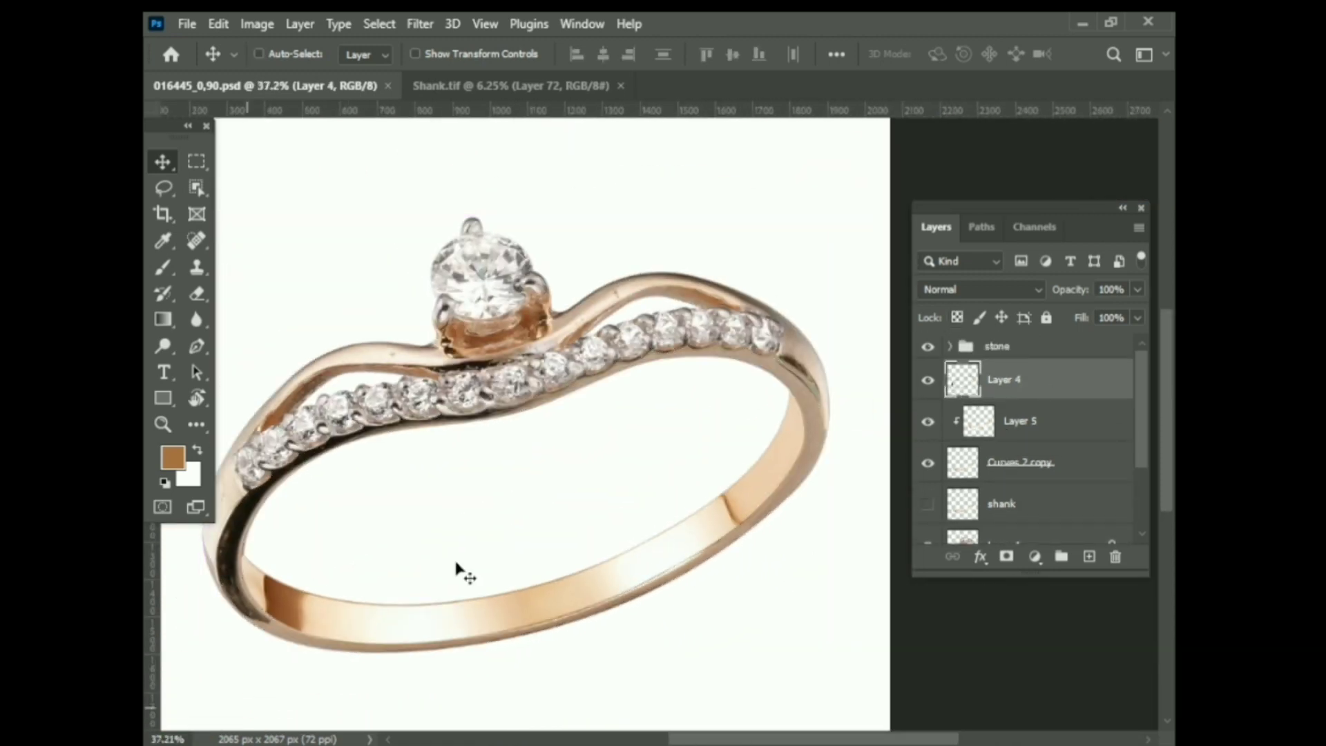
# Duplicate Layer 4 as a hidden backup copy and reselect Layer 4
pyautogui.hotkey('ctrl', 'j')
pyautogui.click(928, 379)
pyautogui.click(1008, 420)
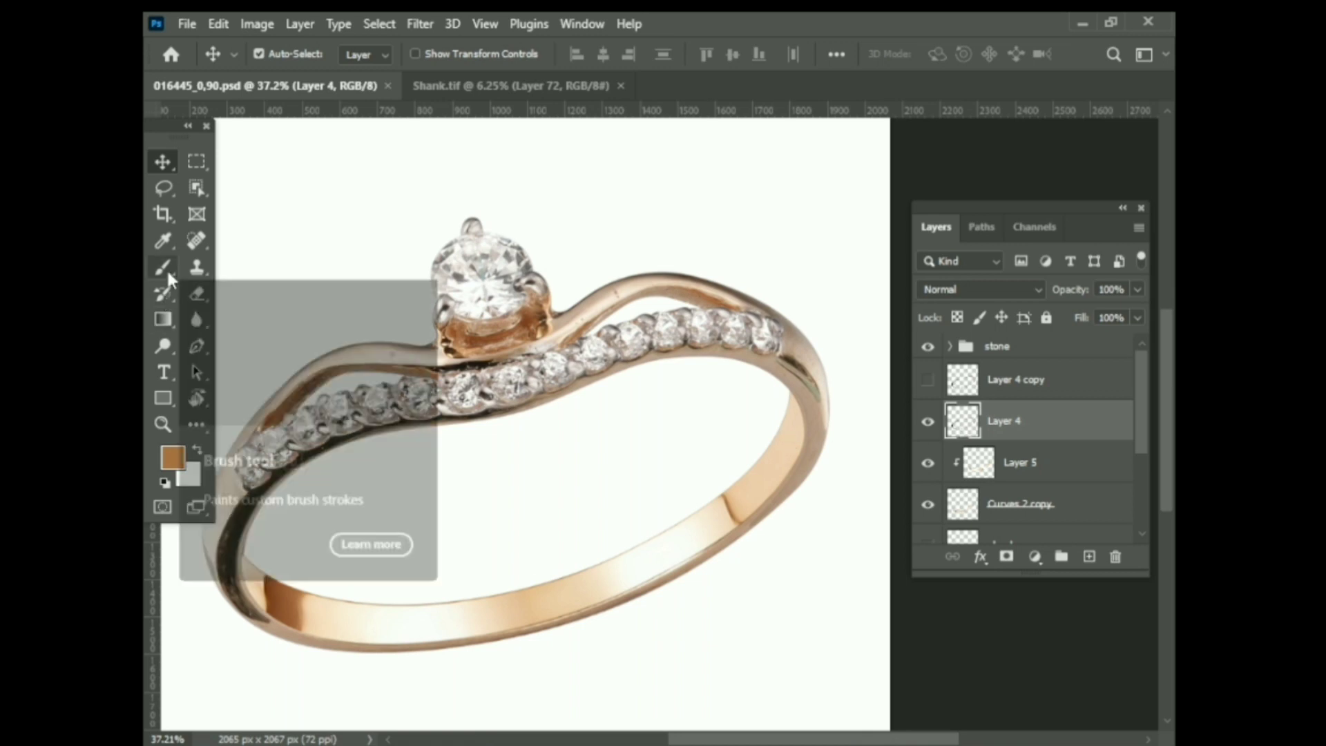
pyautogui.scroll(4, 830, 456)
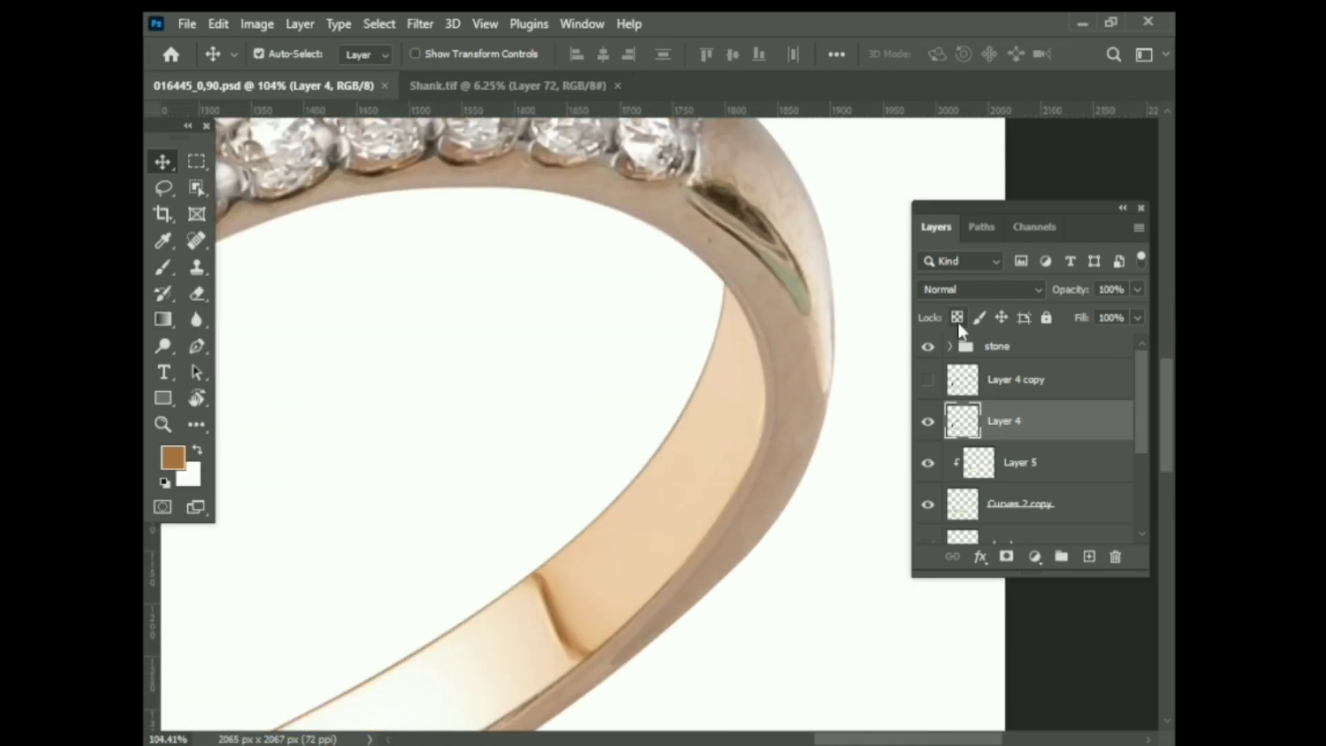
# Blend the shading along Layer 4's lower band smooth with the Mixer Brush at a slightly smaller size
pyautogui.click(164, 268)
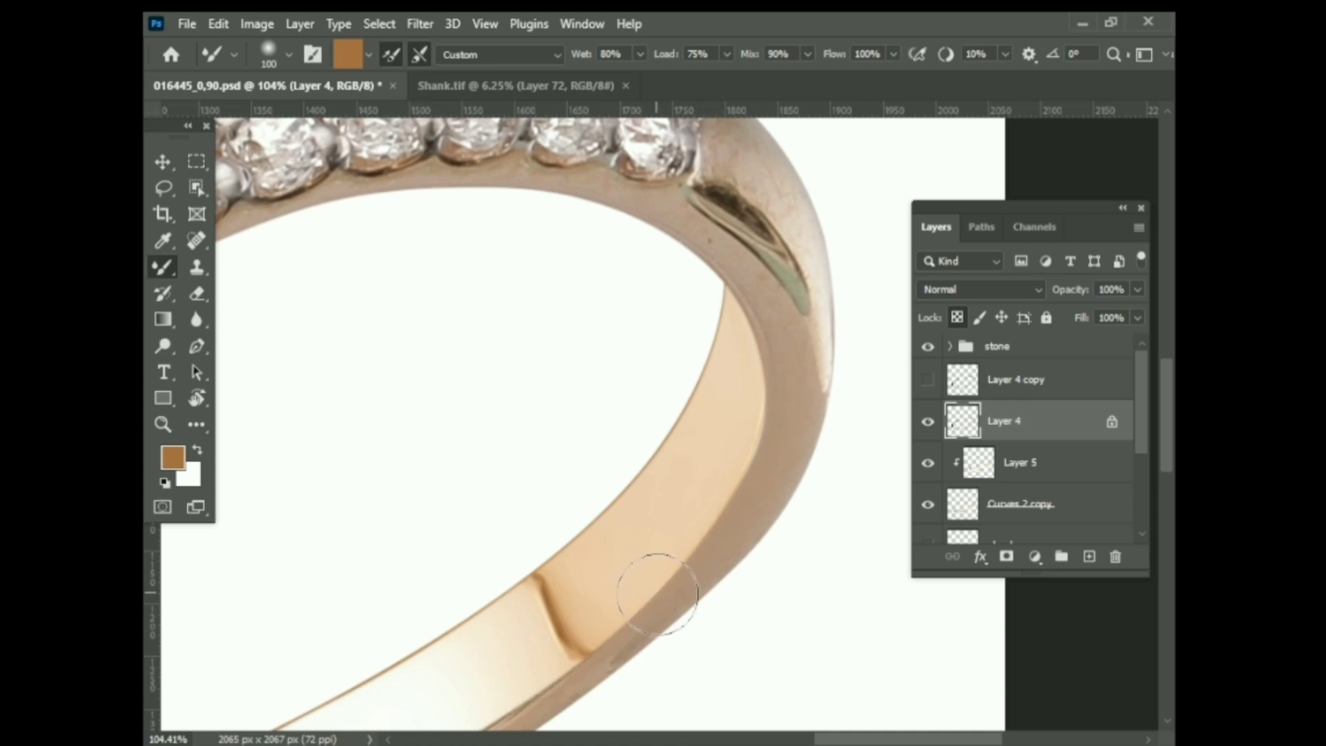
pyautogui.scroll(-3, 658, 593)
pyautogui.scroll(-2, 449, 576)
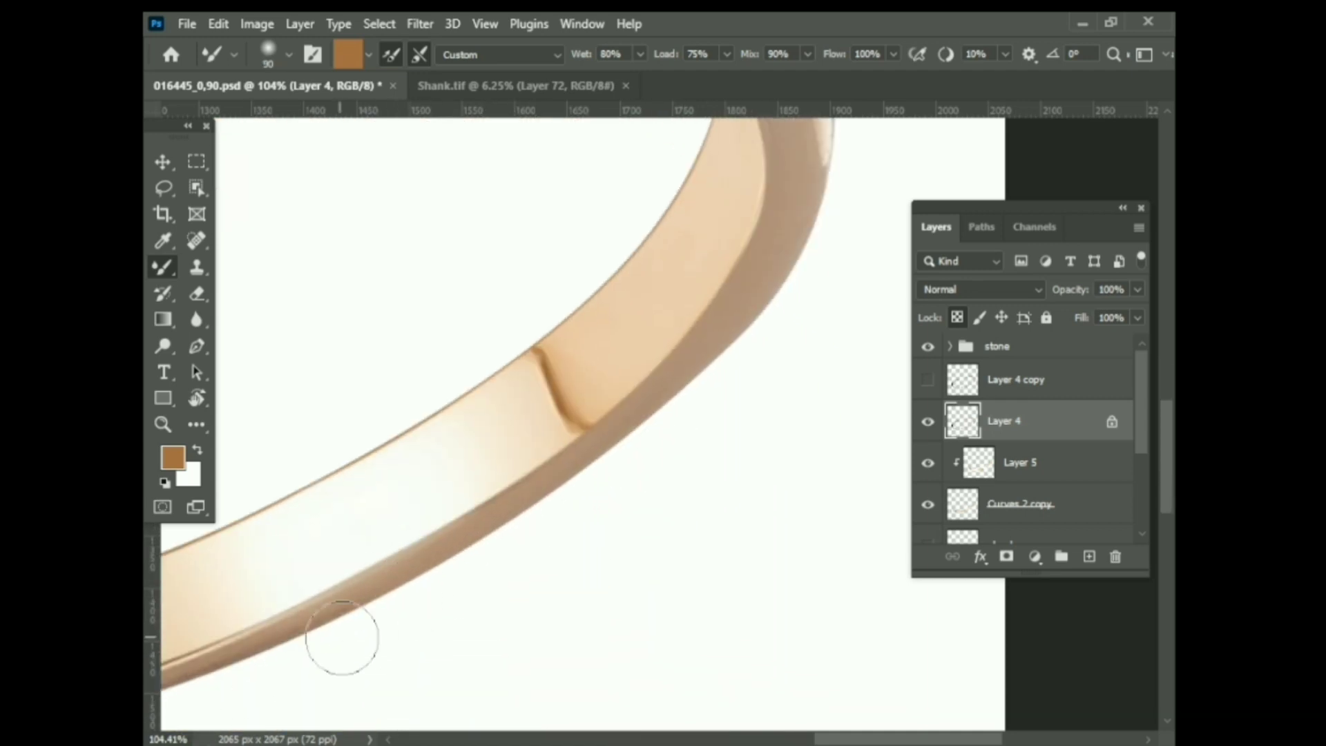
pyautogui.moveTo(340, 631); pyautogui.dragTo(655, 432)
pyautogui.press('[')
pyautogui.press('[')
pyautogui.scroll(-2, 603, 361)
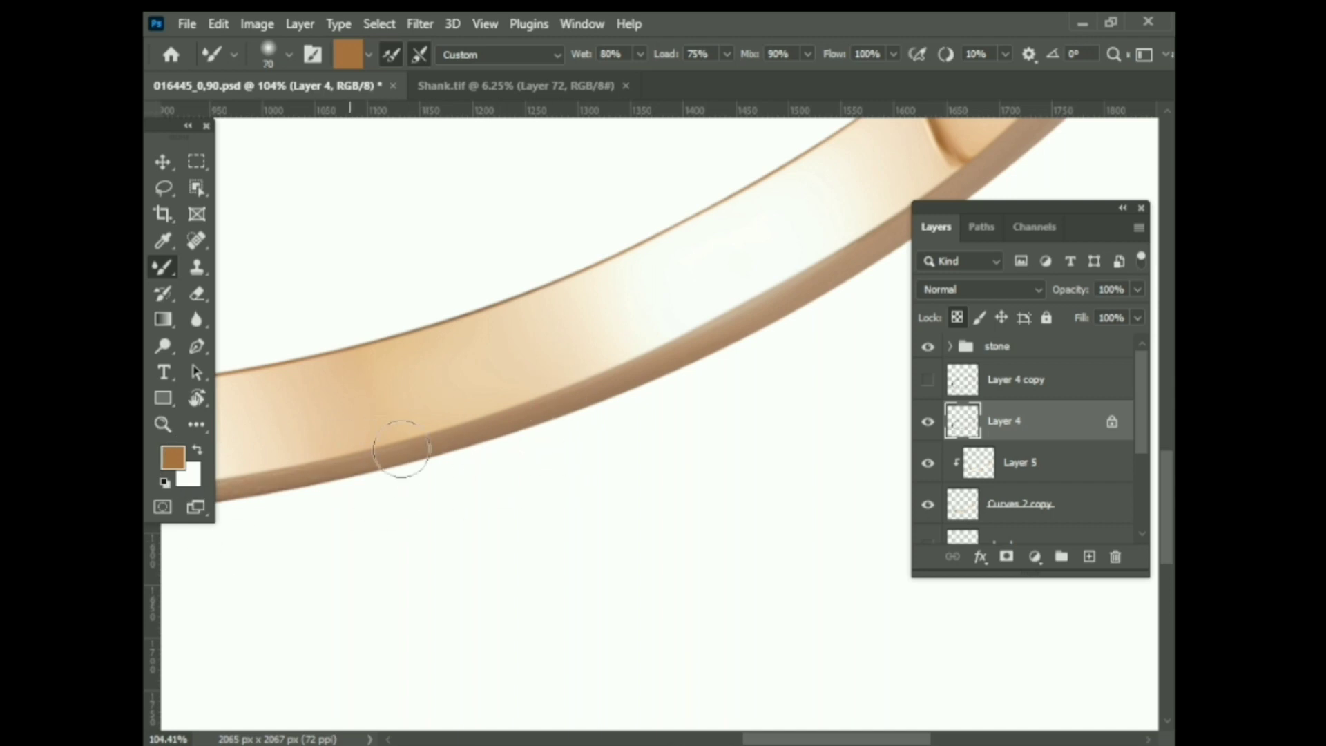
pyautogui.hscroll(-5, 401, 448)
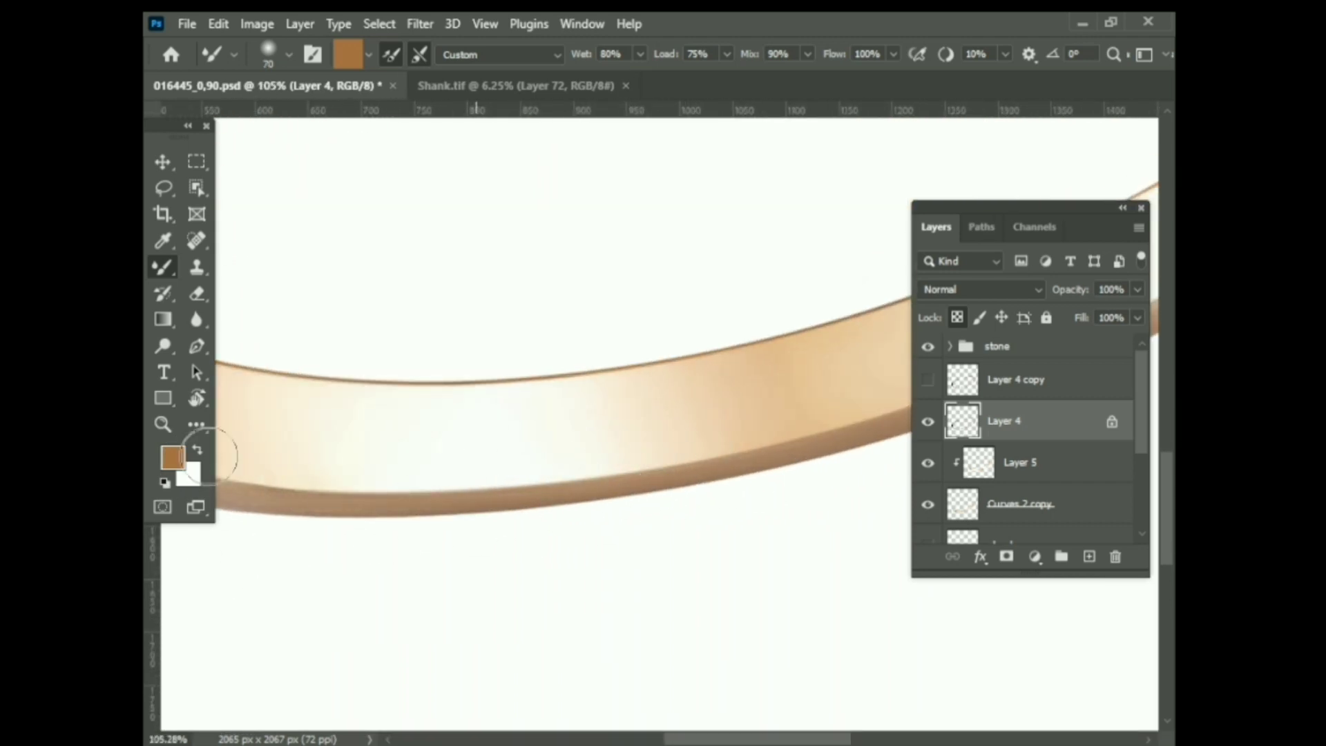
pyautogui.hscroll(-3, 670, 484)
pyautogui.scroll(-2, 459, 542)
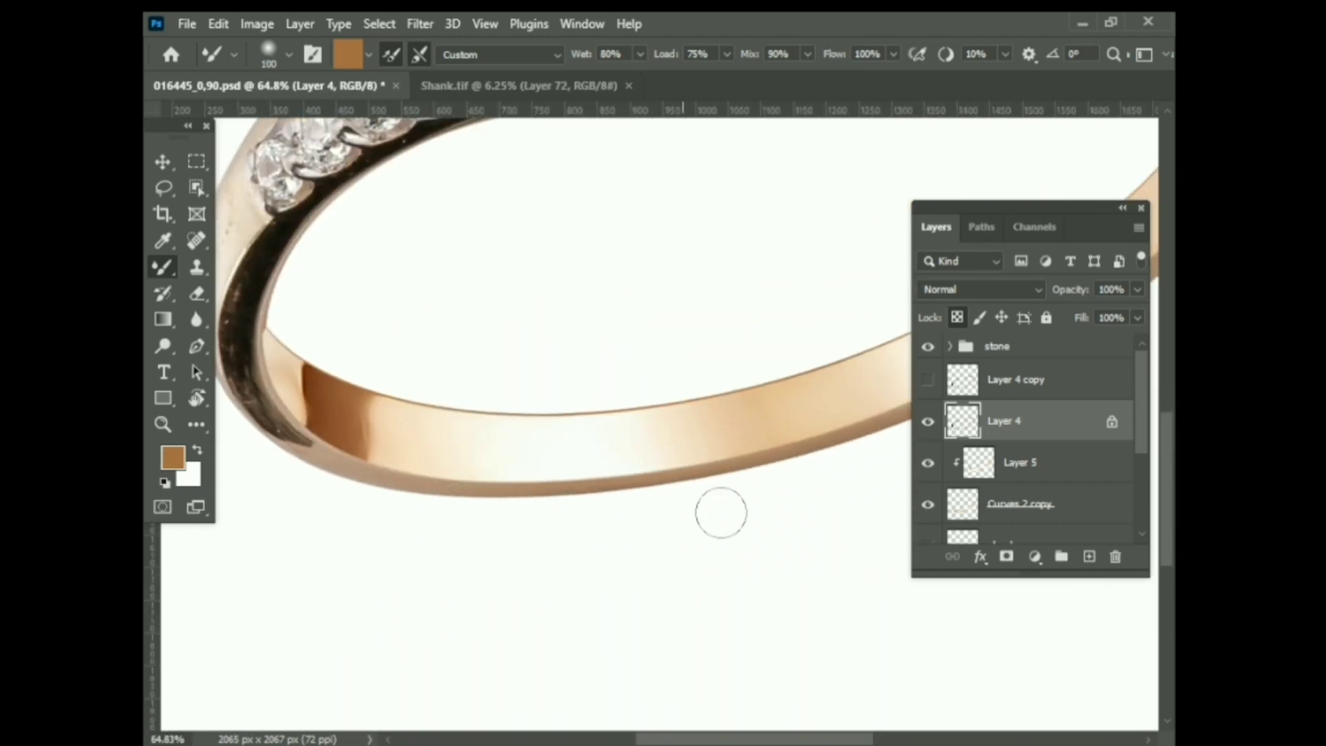
pyautogui.scroll(1, 261, 433)
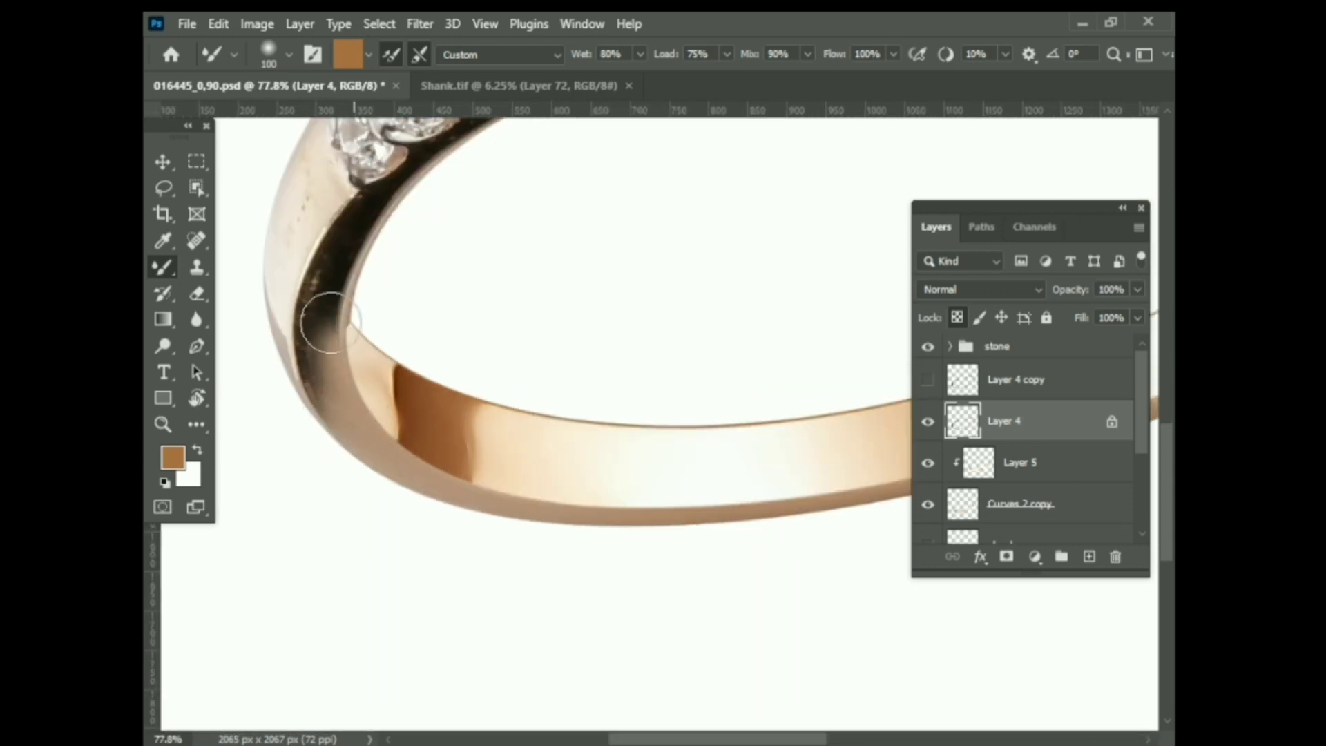
pyautogui.scroll(3, 338, 366)
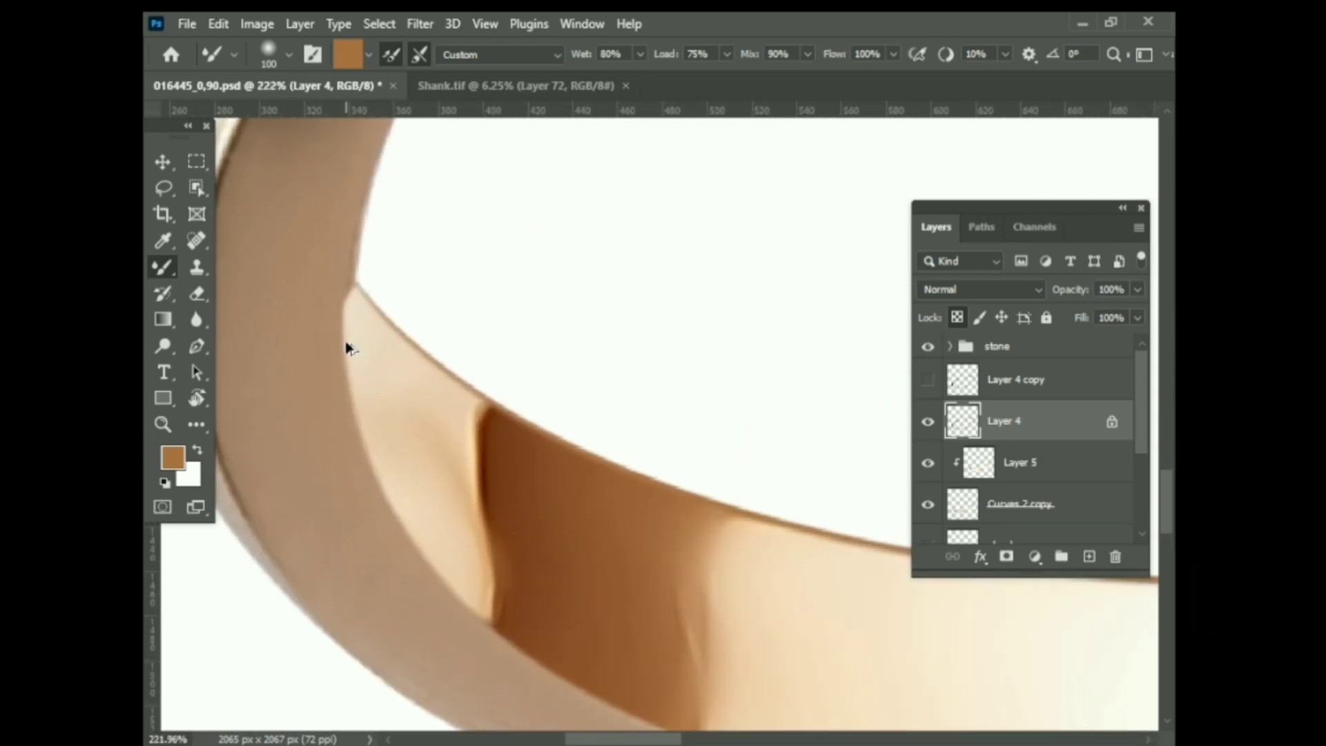
pyautogui.scroll(-2, 297, 539)
pyautogui.scroll(-2, 474, 243)
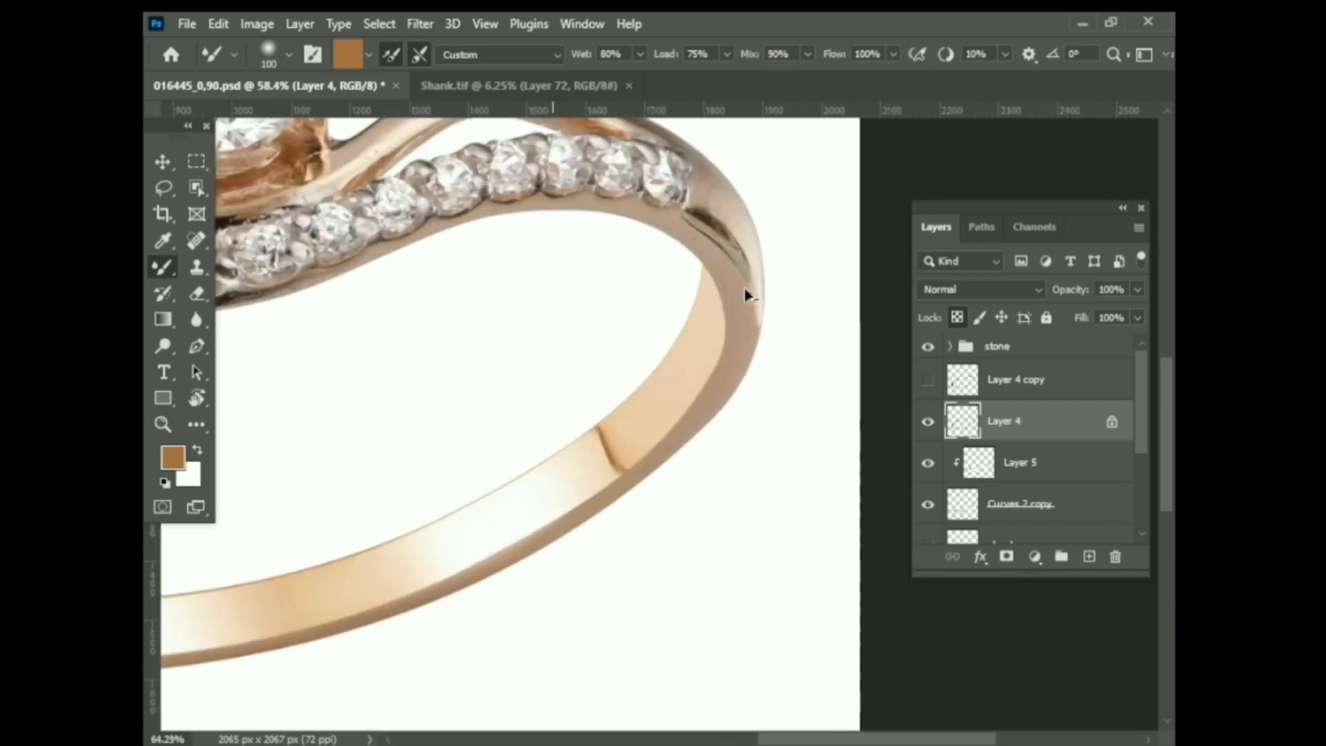
pyautogui.scroll(1, 749, 296)
pyautogui.scroll(1, 554, 266)
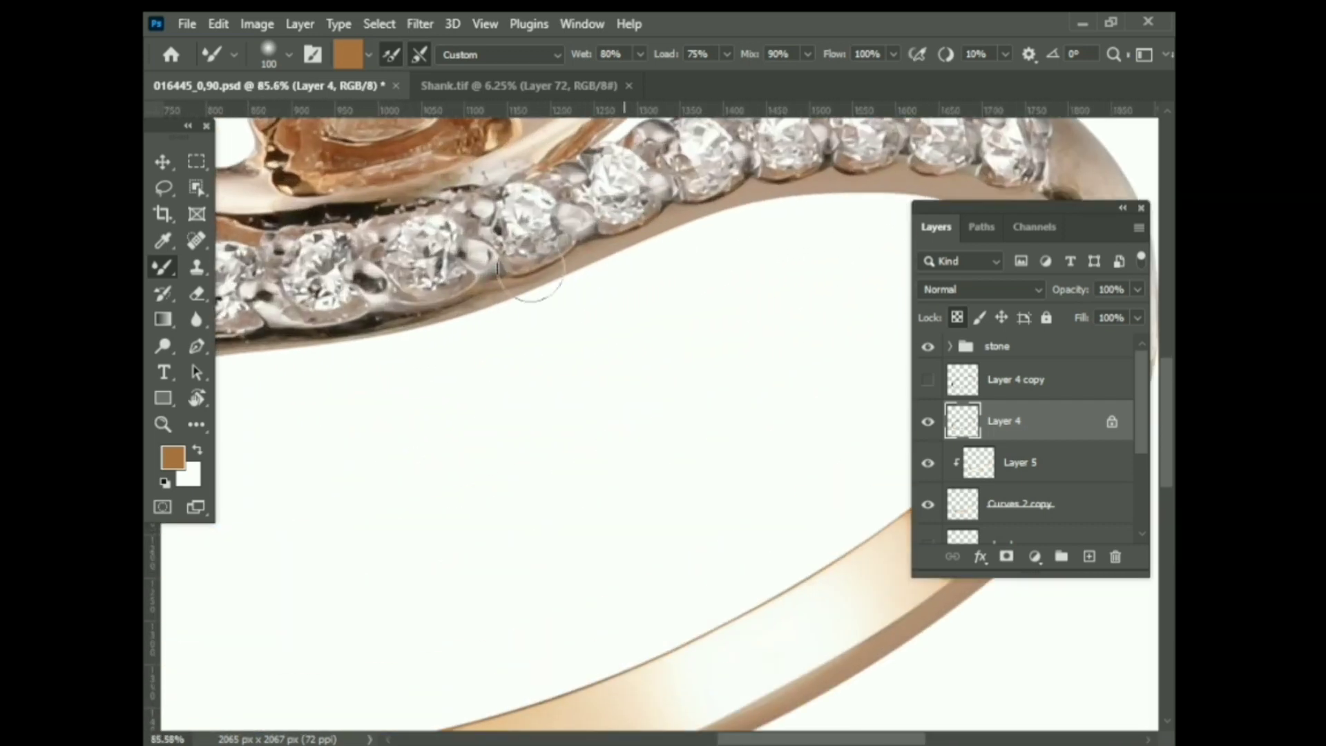
pyautogui.scroll(-3, 707, 328)
pyautogui.scroll(2, 518, 355)
pyautogui.scroll(1, 447, 357)
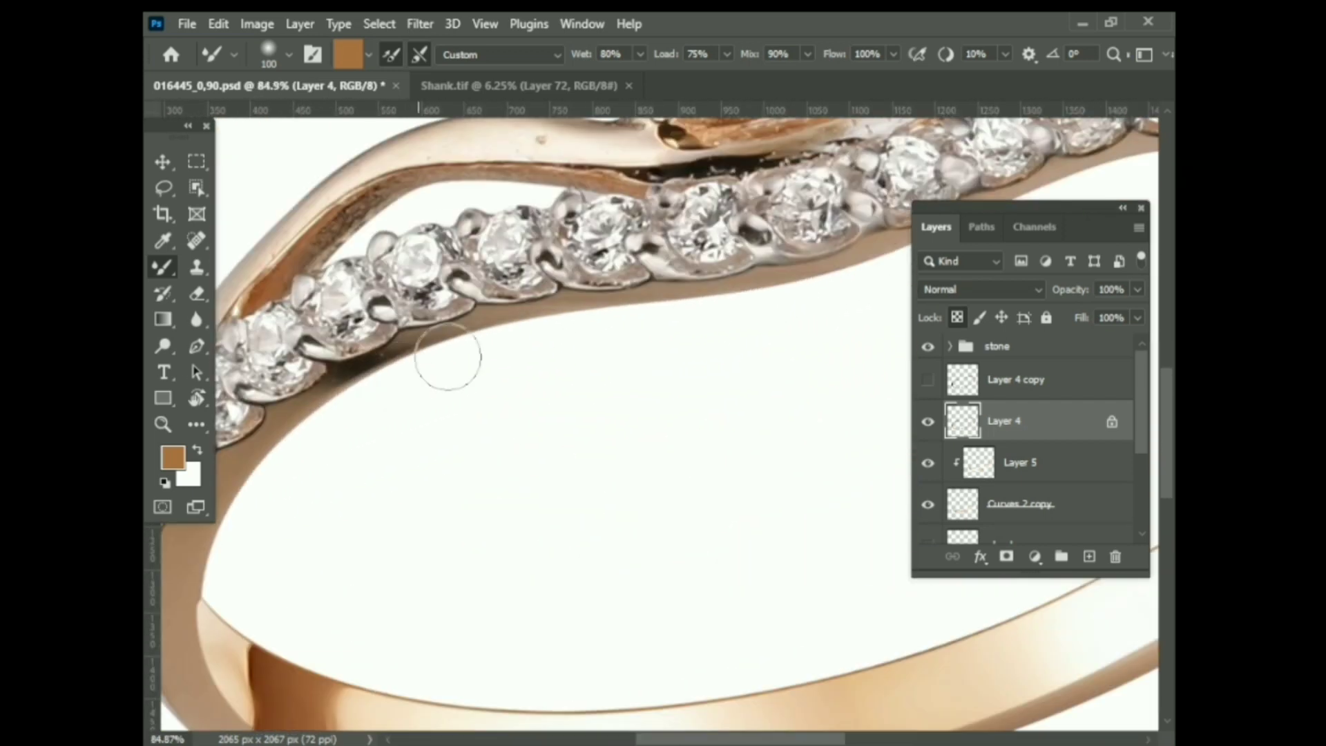
pyautogui.scroll(-3, 518, 459)
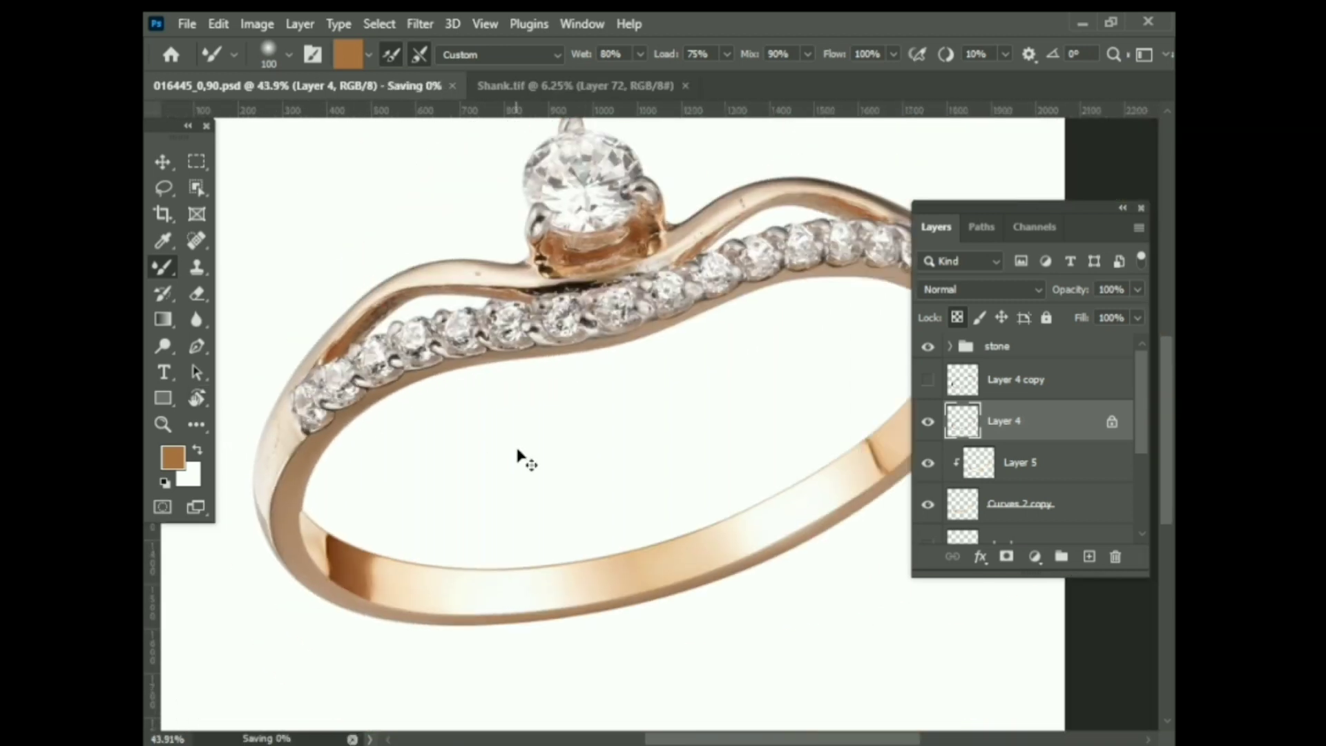
pyautogui.scroll(-1, 518, 459)
pyautogui.rightClick(163, 266)
pyautogui.click(248, 269)
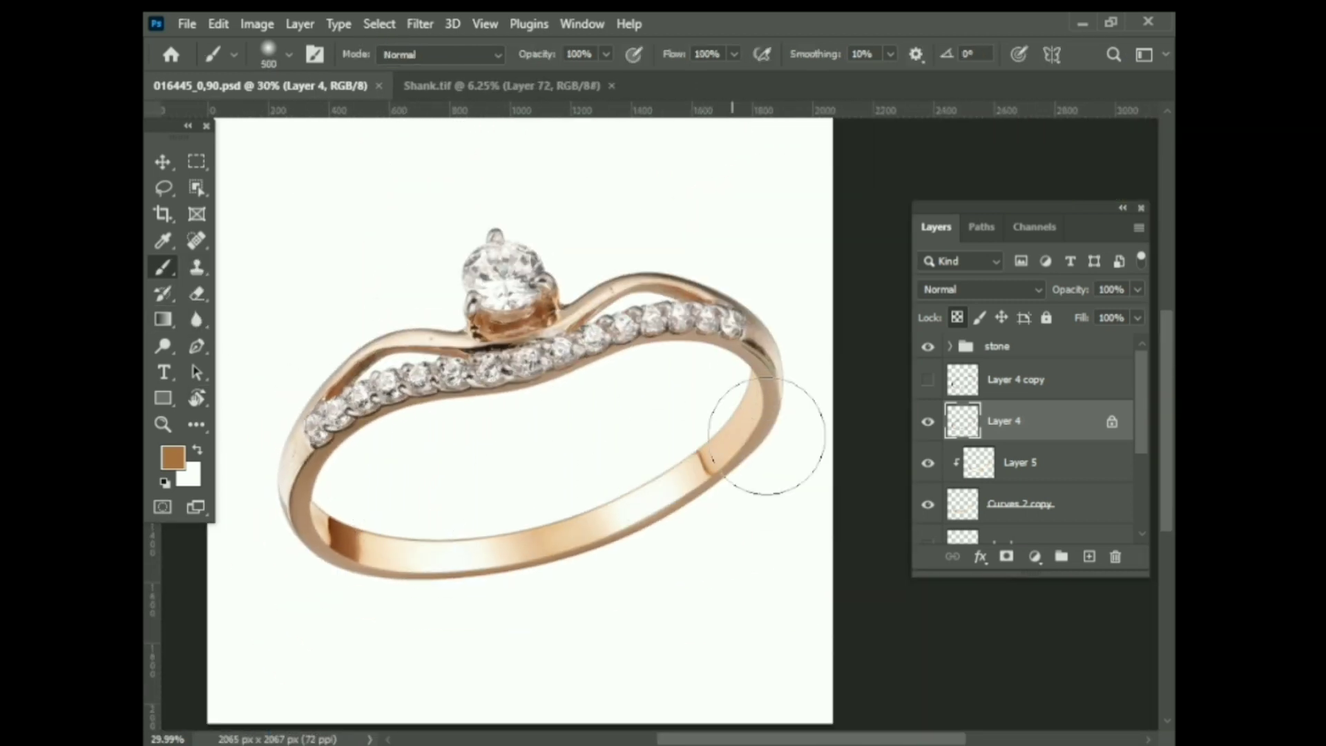
# Set Brush opacity to 13% for soft peach highlights on the band and save the document
pyautogui.scroll(3, 767, 435)
pyautogui.scroll(-3, 580, 429)
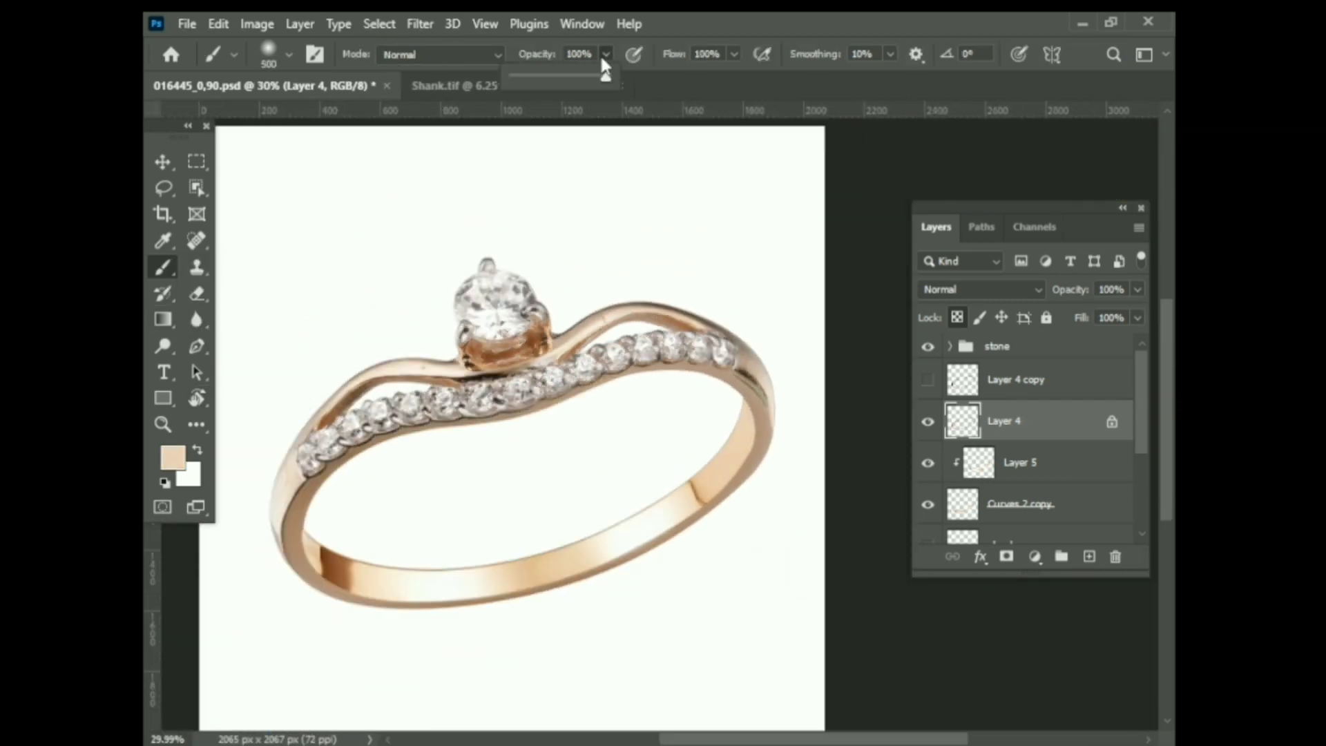
pyautogui.moveTo(605, 74); pyautogui.dragTo(521, 74)
pyautogui.scroll(3, 556, 384)
pyautogui.scroll(-2, 296, 422)
pyautogui.scroll(-2, 359, 517)
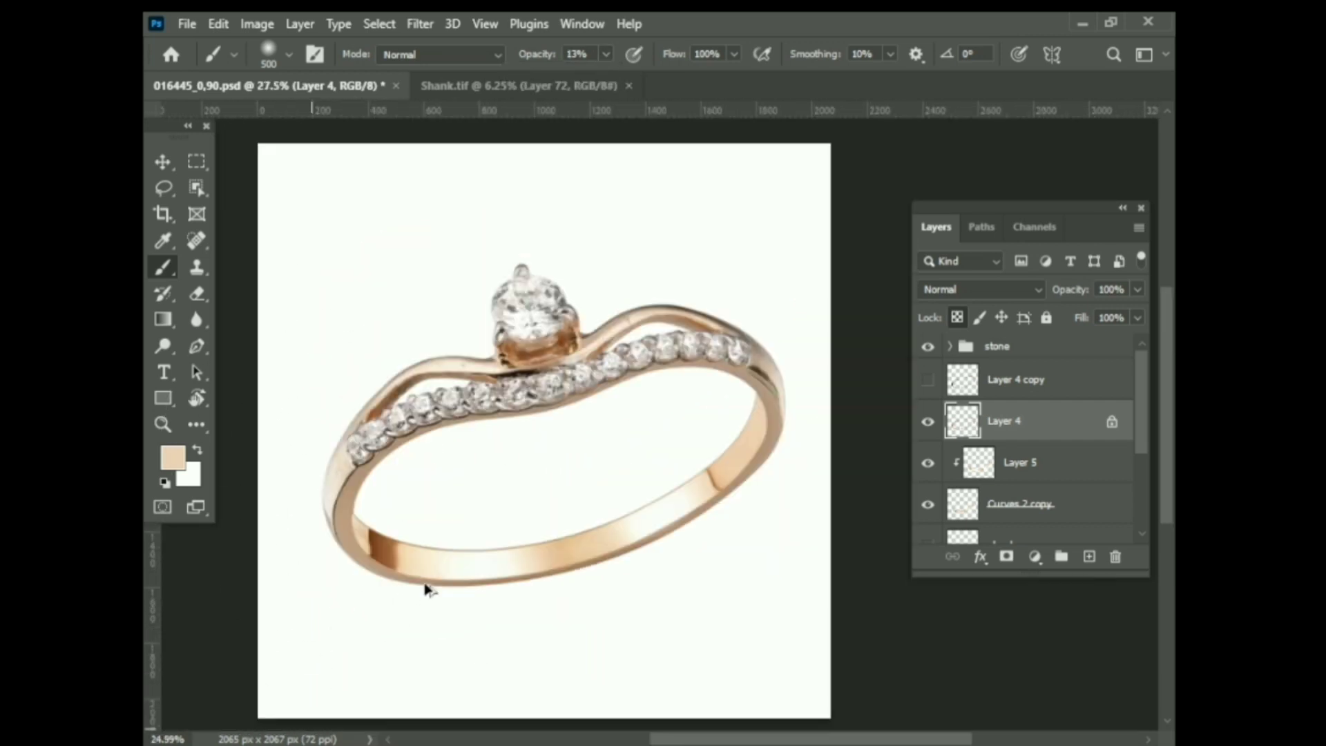
pyautogui.scroll(2, 822, 554)
pyautogui.scroll(1, 385, 518)
pyautogui.scroll(-3, 739, 509)
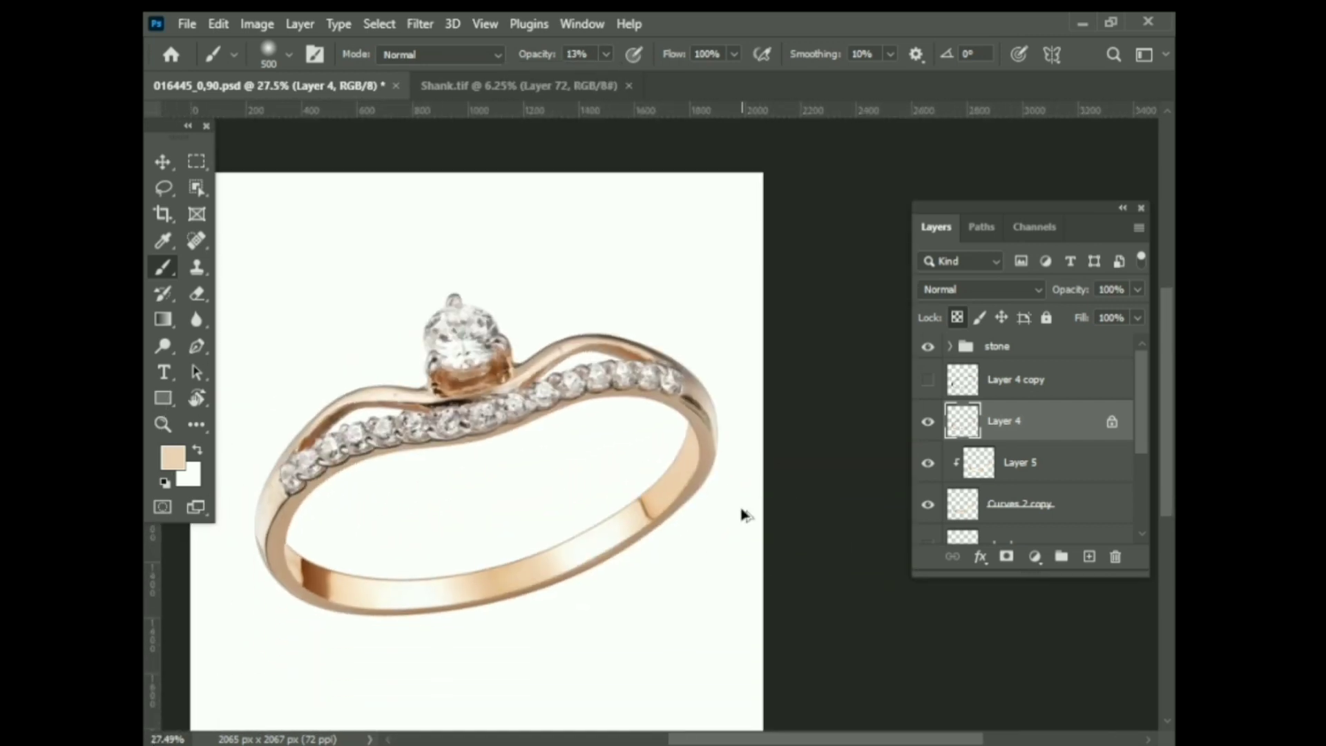
pyautogui.scroll(-1, 711, 557)
pyautogui.scroll(3, 428, 552)
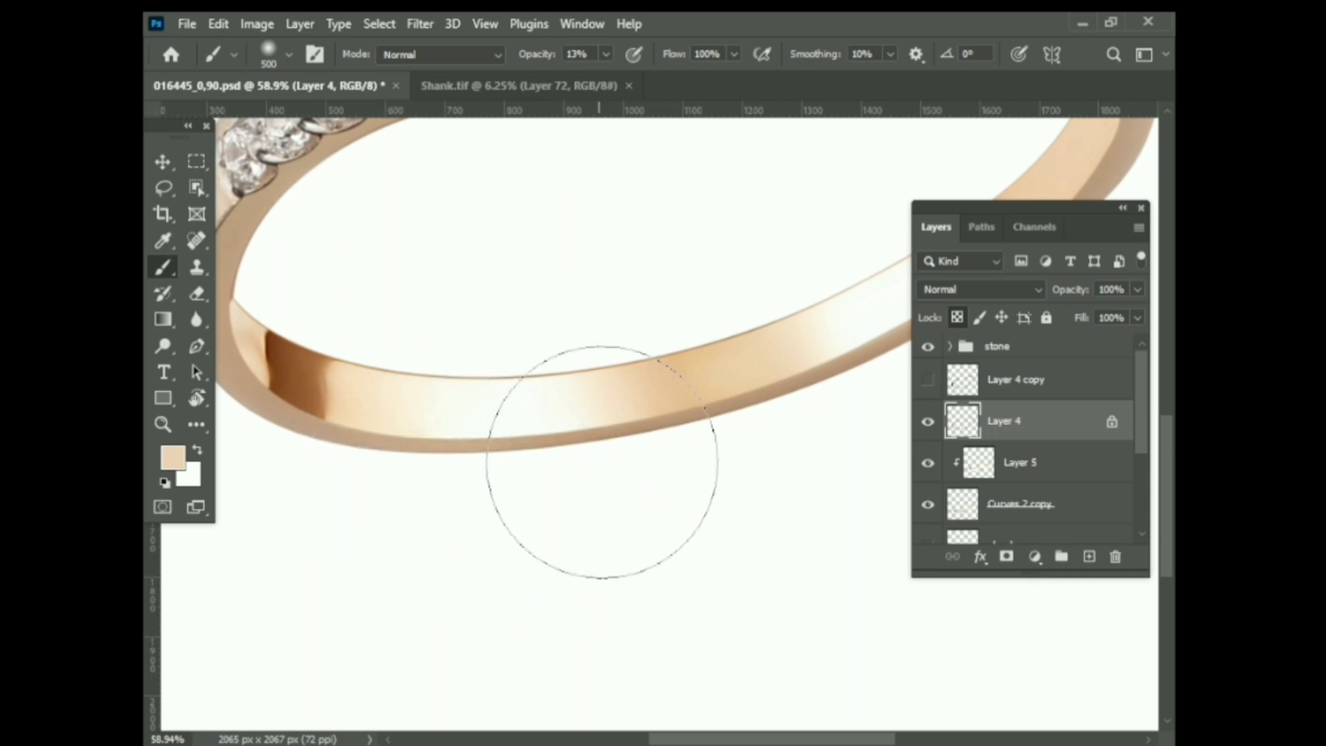
pyautogui.scroll(1, 819, 400)
pyautogui.scroll(1, 807, 328)
pyautogui.scroll(2, 805, 335)
pyautogui.scroll(2, 814, 429)
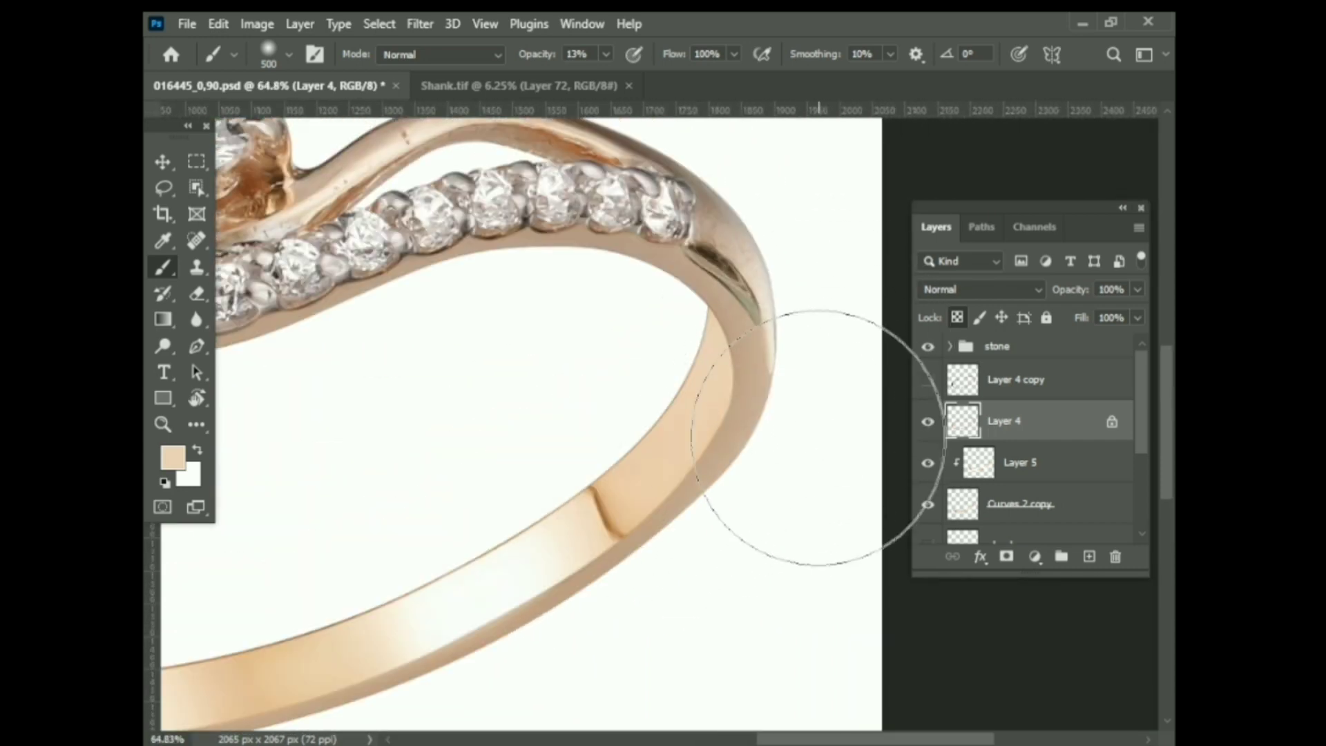
pyautogui.scroll(-1, 710, 237)
pyautogui.scroll(2, 578, 317)
pyautogui.scroll(-2, 449, 345)
pyautogui.hotkey('ctrl', 's')
pyautogui.scroll(2, 503, 563)
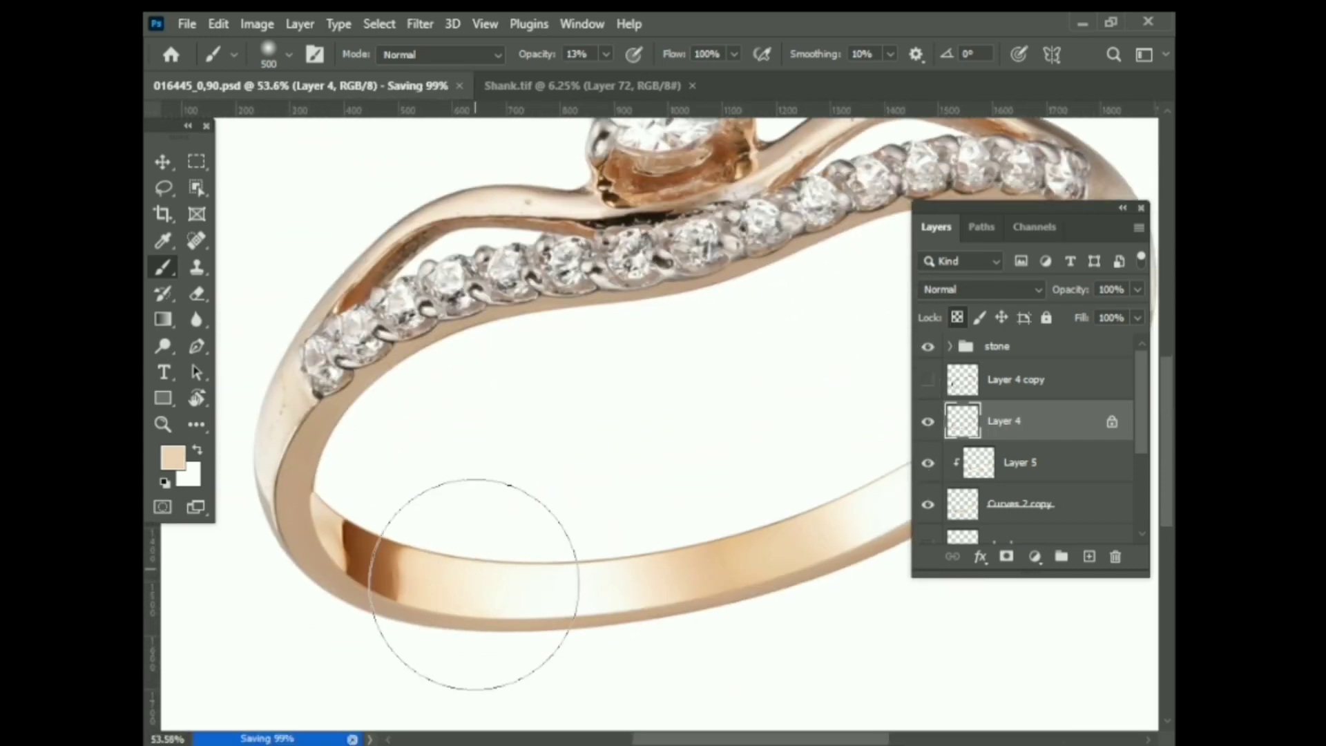
pyautogui.scroll(-1, 429, 400)
pyautogui.scroll(1, 311, 394)
# Resize the brush, raise its opacity to 53%, and pan to the centre stone and stone row
pyautogui.press('[')
pyautogui.press('[')
pyautogui.press('[')
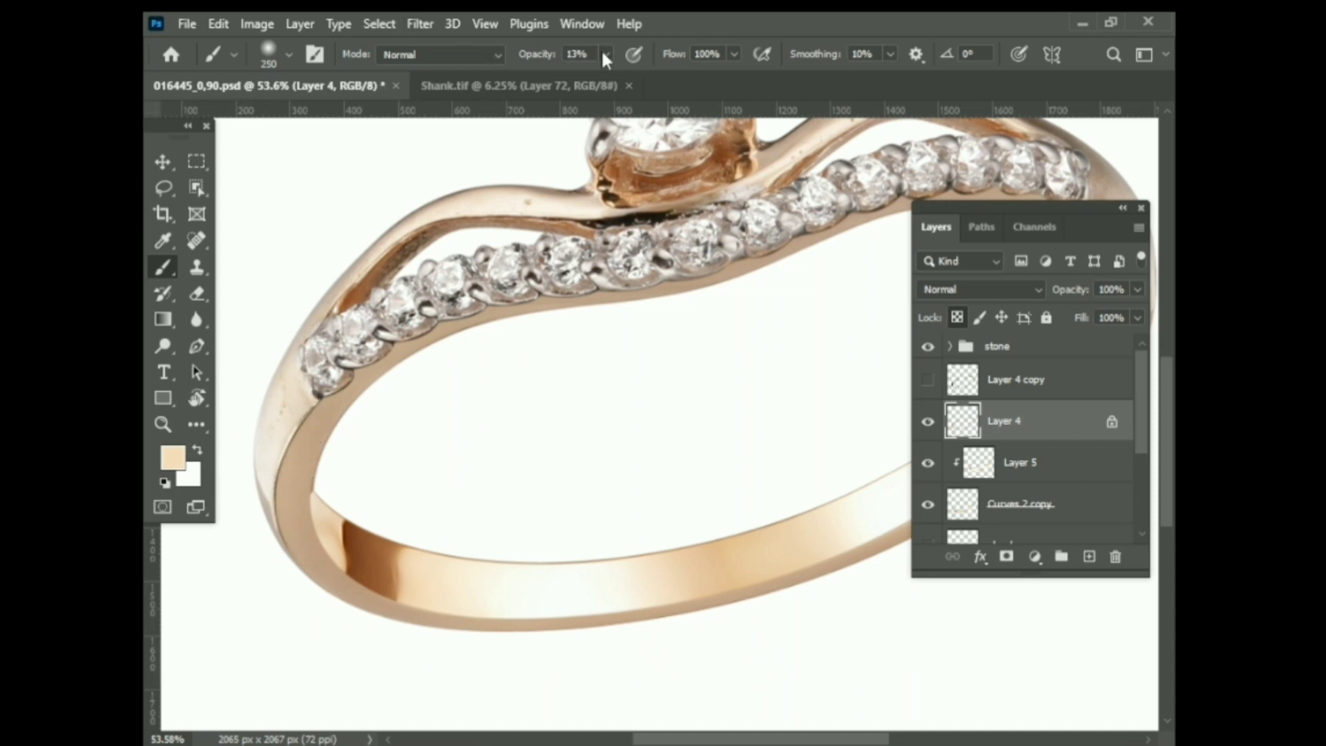
pyautogui.press(']')
pyautogui.moveTo(605, 75); pyautogui.dragTo(633, 75)
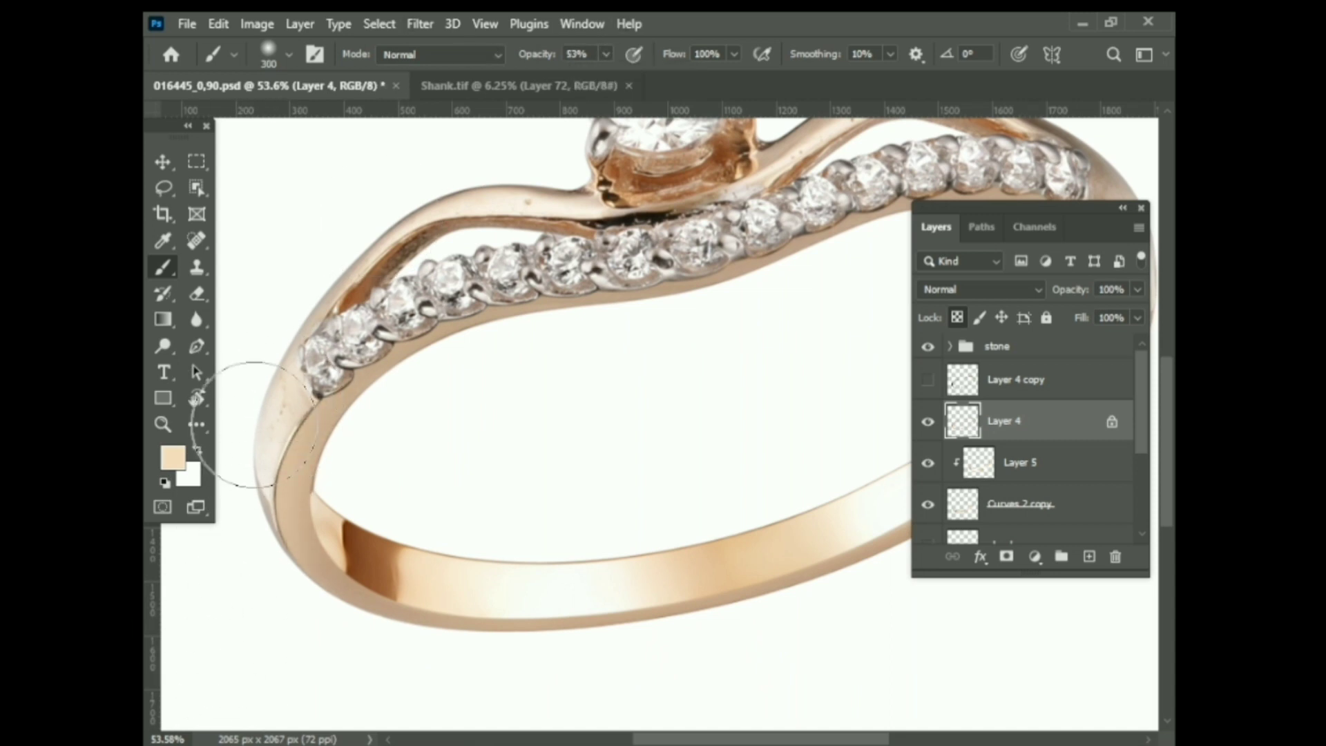
pyautogui.hscroll(5, 622, 297)
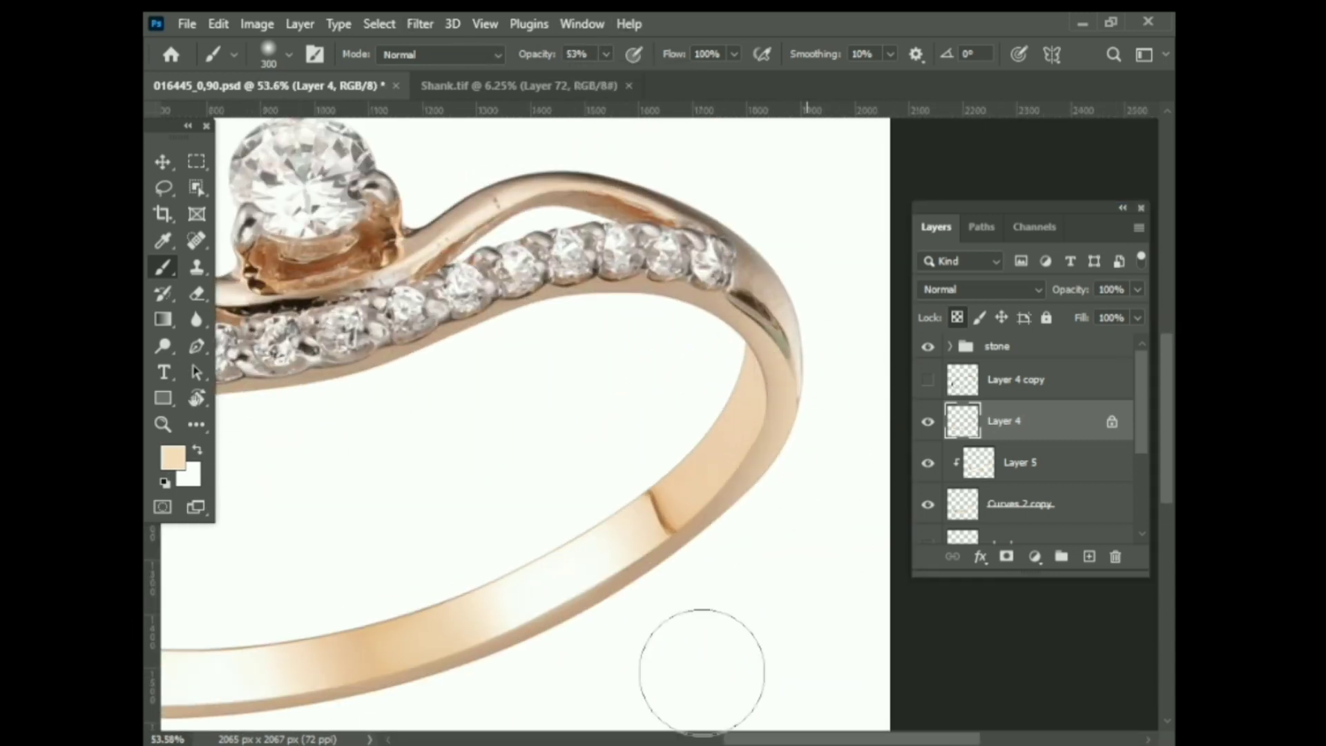
pyautogui.moveTo(792, 472); pyautogui.dragTo(691, 352)
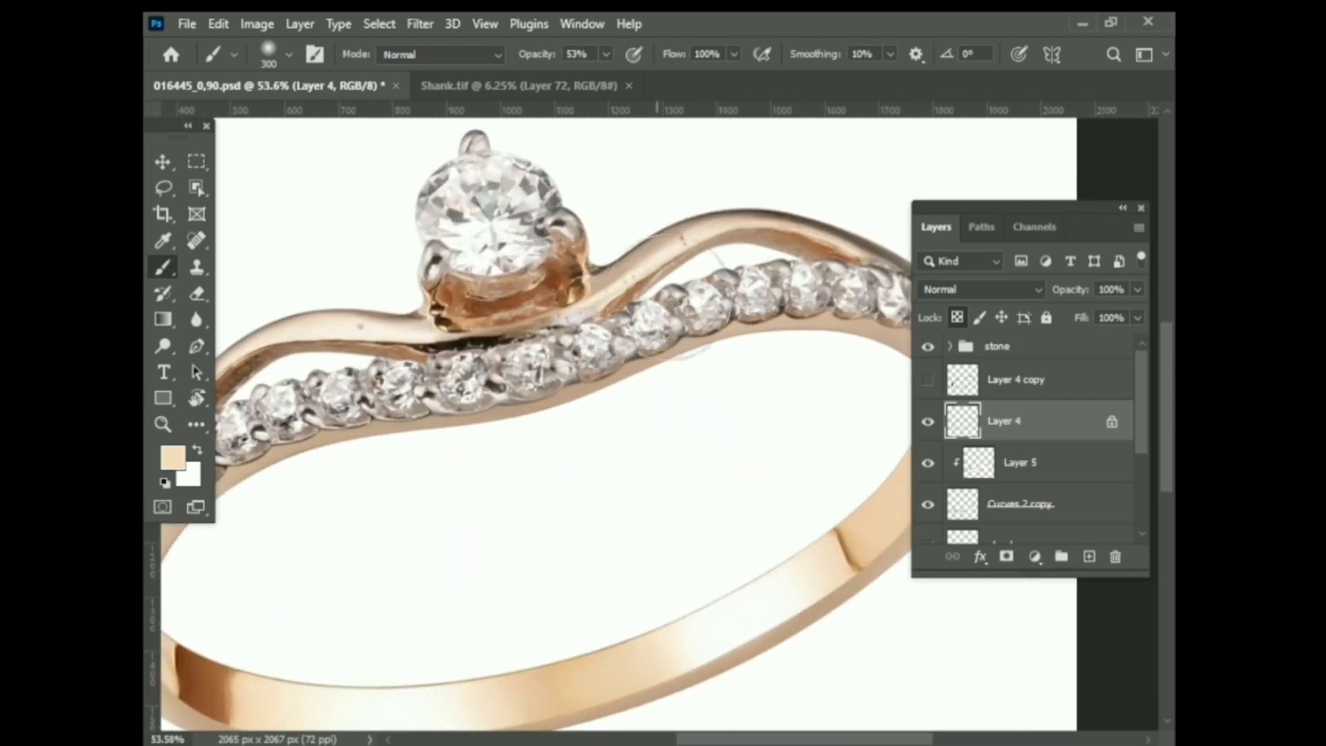
pyautogui.scroll(-3, 570, 303)
pyautogui.scroll(2, 571, 304)
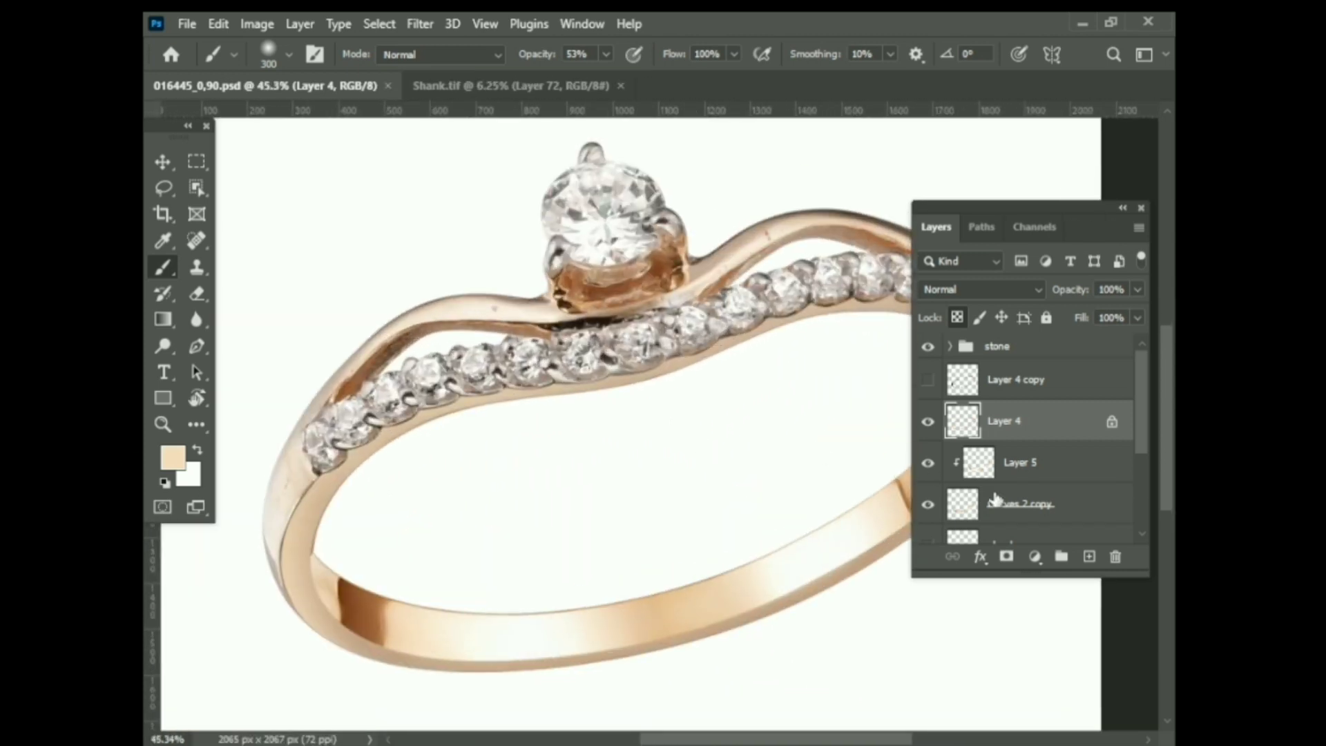
pyautogui.scroll(-3, 1032, 483)
# On Layer 1, paint a sampled tan at 100% opacity over the band below the stones
pyautogui.scroll(-1, 1031, 530)
pyautogui.click(1008, 460)
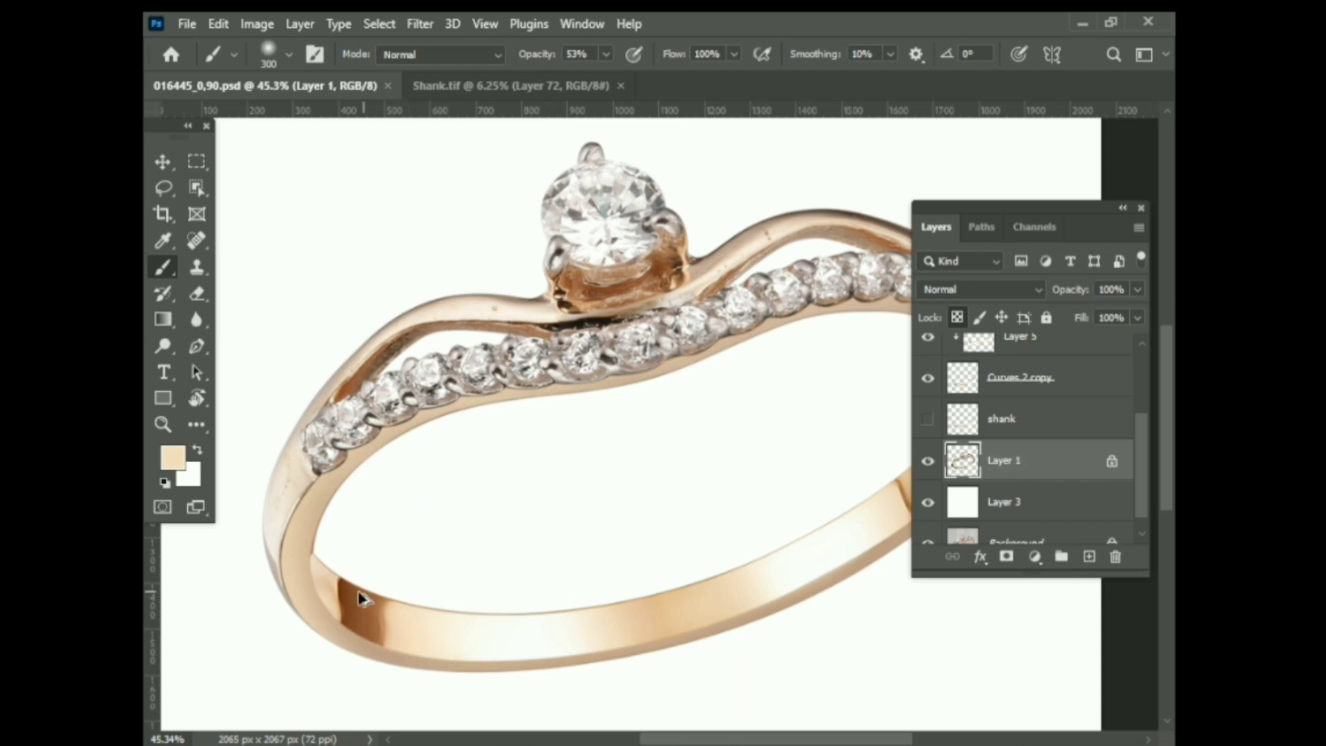
pyautogui.scroll(5, 364, 598)
pyautogui.keyDown('alt'); pyautogui.click(619, 503); pyautogui.keyUp('alt')
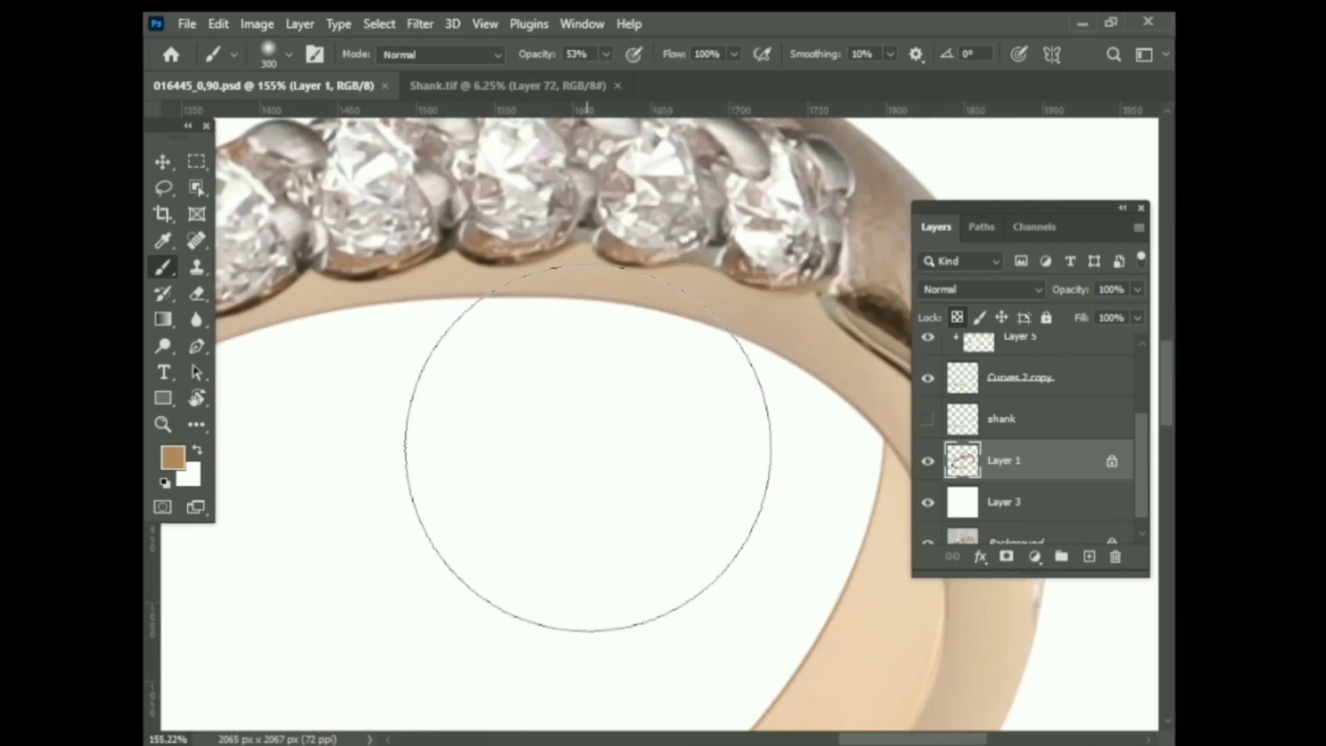
pyautogui.press('[')
pyautogui.press('[')
pyautogui.press('[')
pyautogui.moveTo(606, 53); pyautogui.dragTo(642, 82)
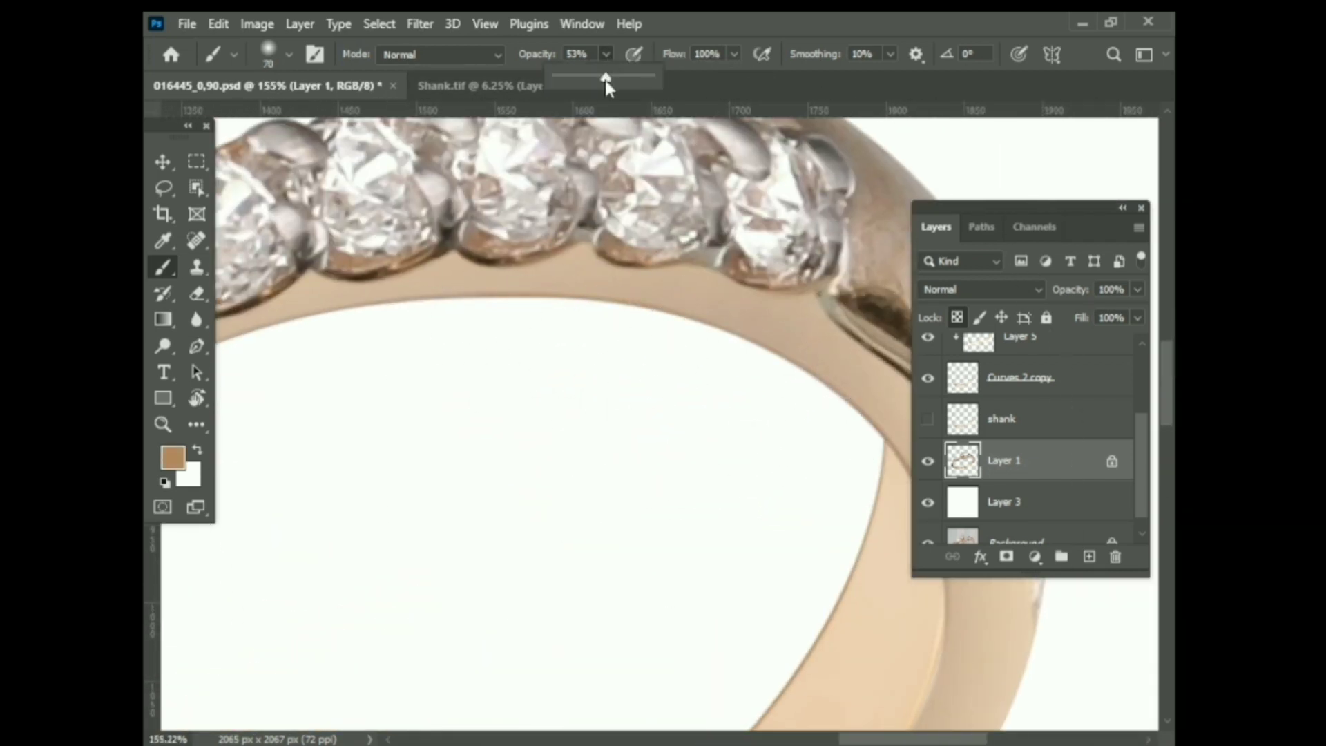
pyautogui.moveTo(429, 304); pyautogui.dragTo(270, 290)
# Toggle Layer 1 and Layer 4 visibility to compare the retouched band
pyautogui.scroll(-3, 579, 386)
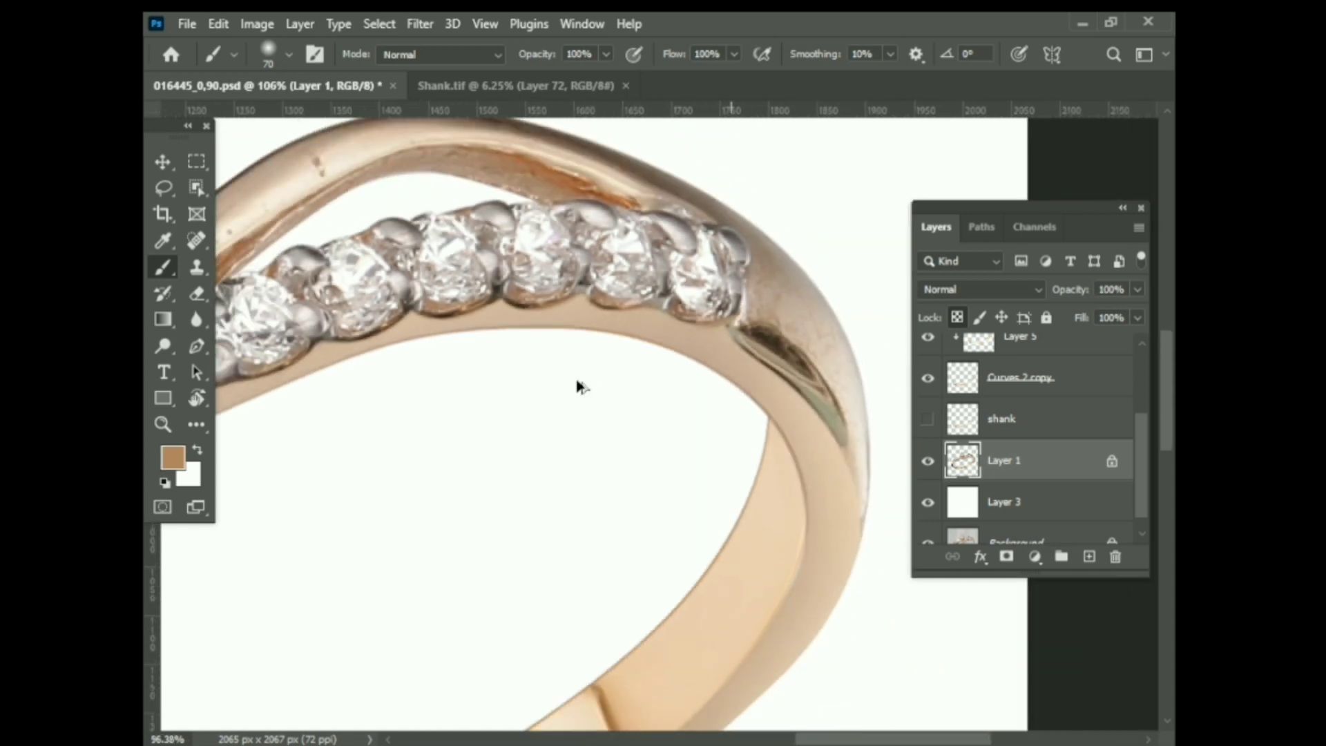
pyautogui.click(926, 461)
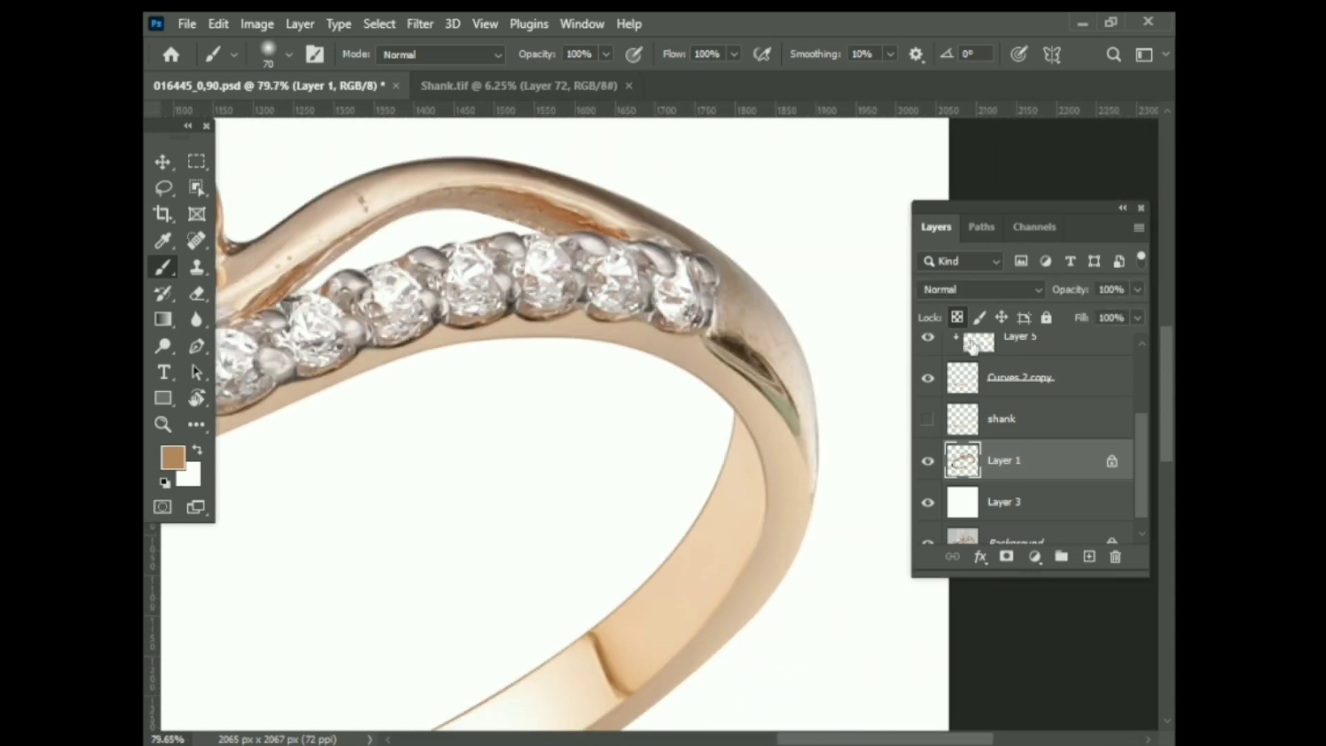
pyautogui.scroll(1, 967, 421)
pyautogui.scroll(2, 966, 422)
pyautogui.click(928, 421)
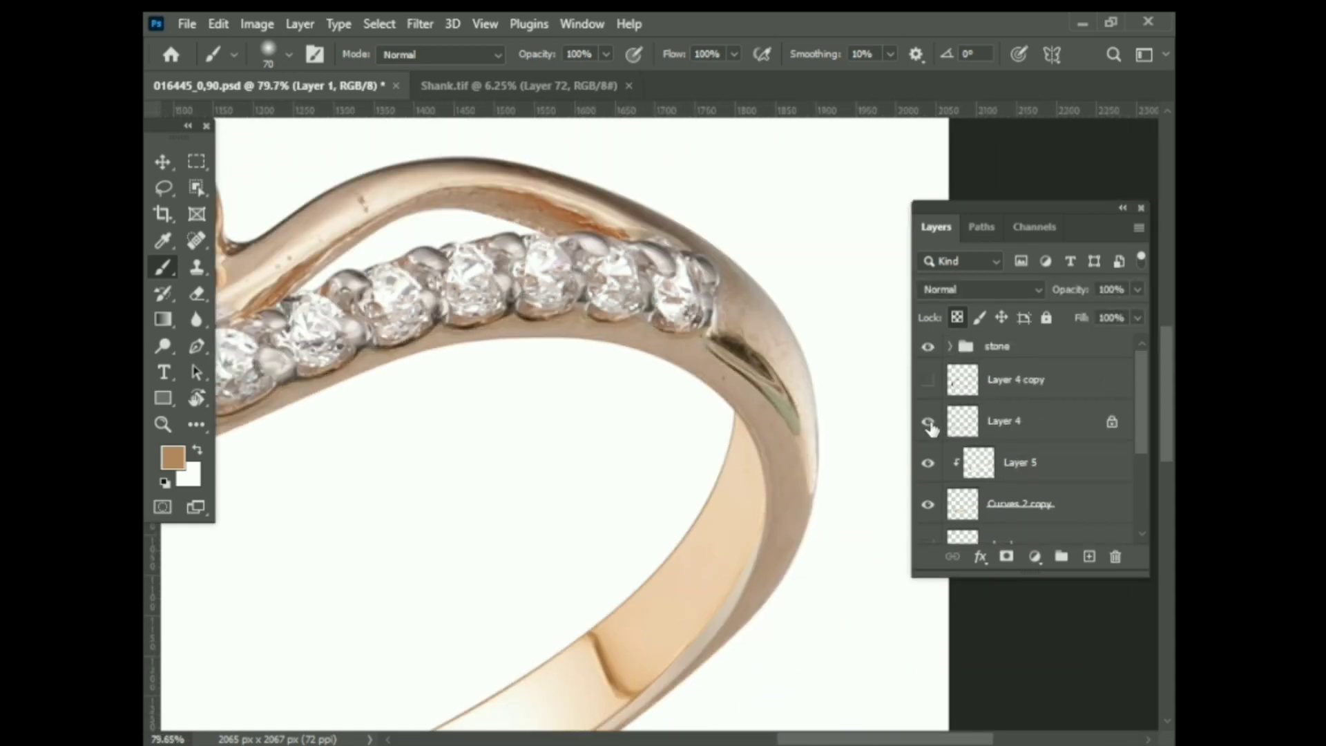
pyautogui.scroll(-3, 967, 442)
pyautogui.scroll(5, 400, 361)
pyautogui.scroll(-2, 601, 428)
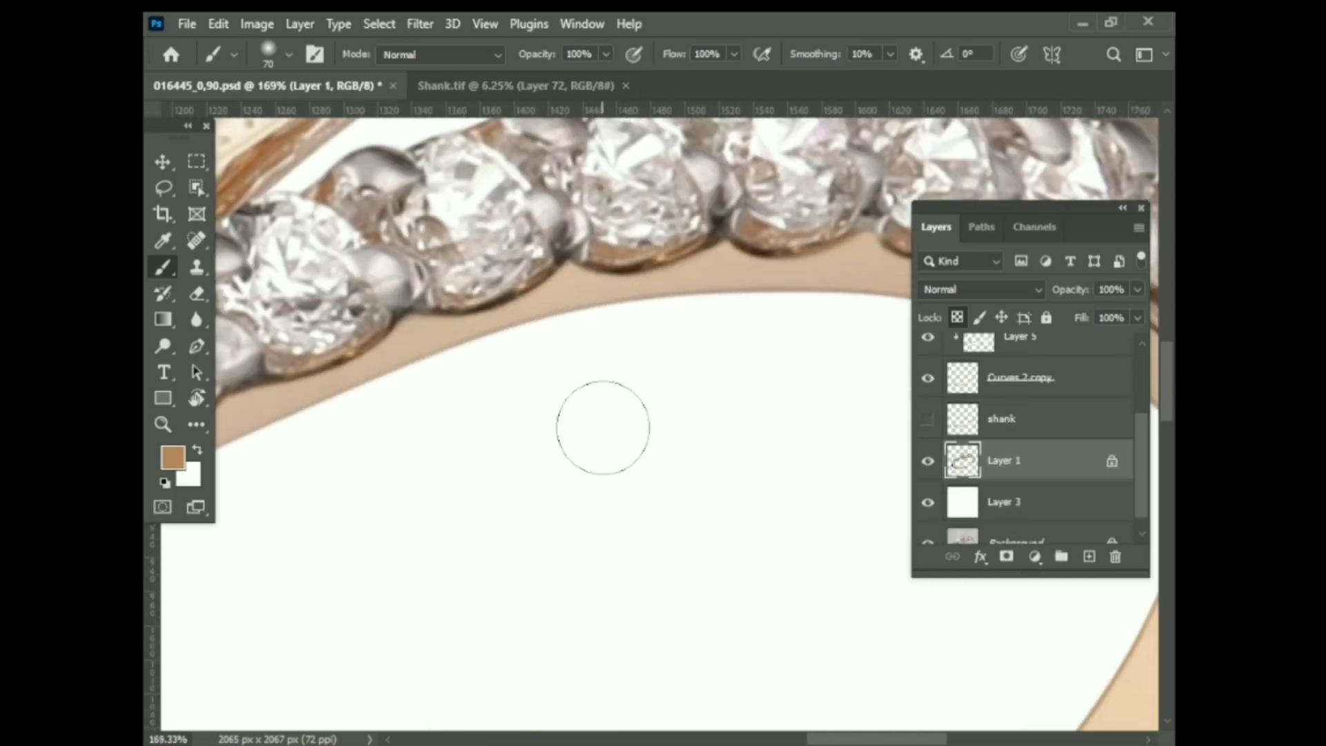
# Shrink the brush for fine edge work and pan along another stretch of the stone row
pyautogui.press('[')
pyautogui.press('[')
pyautogui.press('[')
pyautogui.moveTo(790, 350)
pyautogui.mouseDown()
pyautogui.moveTo(751, 320)
pyautogui.moveTo(474, 376)
pyautogui.moveTo(619, 267)
pyautogui.moveTo(626, 369)
pyautogui.mouseUp()
pyautogui.hscroll(-2, 626, 369)
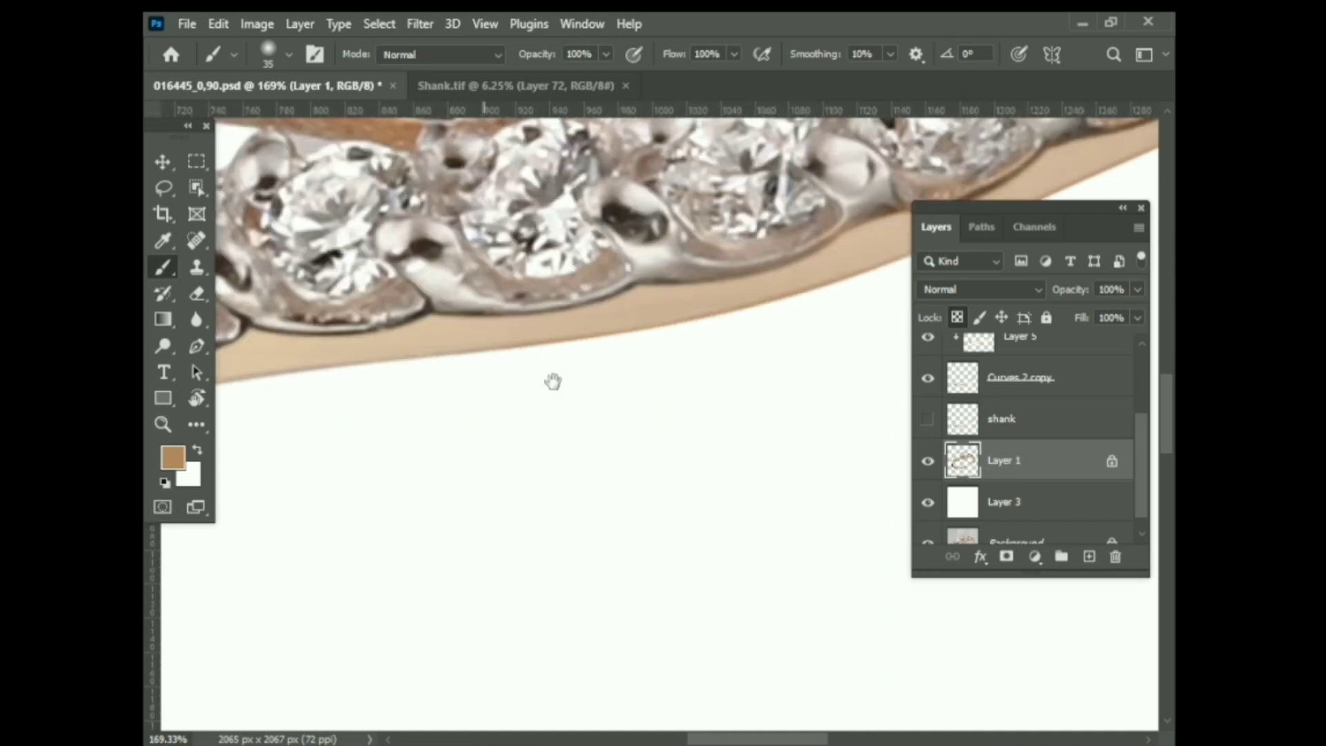
pyautogui.hscroll(-2, 553, 380)
pyautogui.hscroll(-2, 571, 362)
pyautogui.hscroll(-2, 645, 308)
pyautogui.scroll(-2, 601, 276)
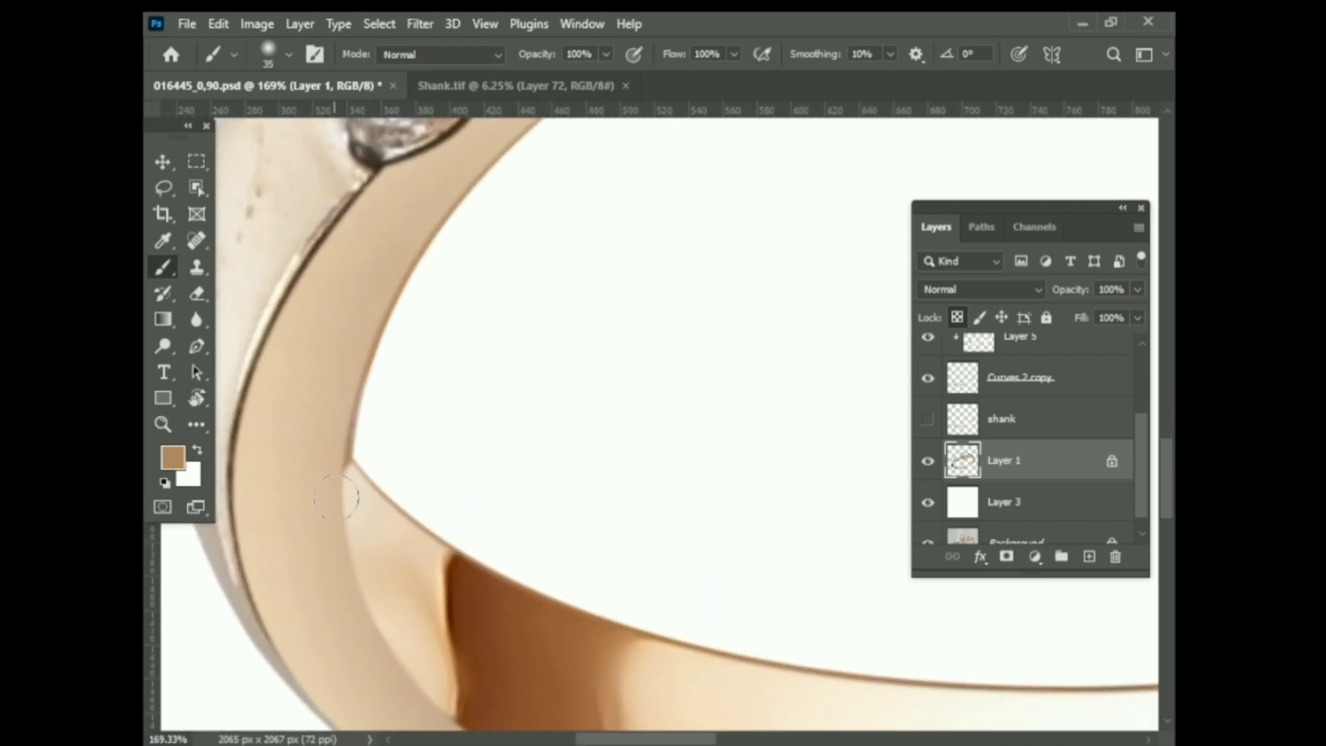
pyautogui.scroll(-4, 621, 311)
pyautogui.scroll(3, 785, 414)
pyautogui.scroll(3, 755, 421)
pyautogui.scroll(-4, 755, 422)
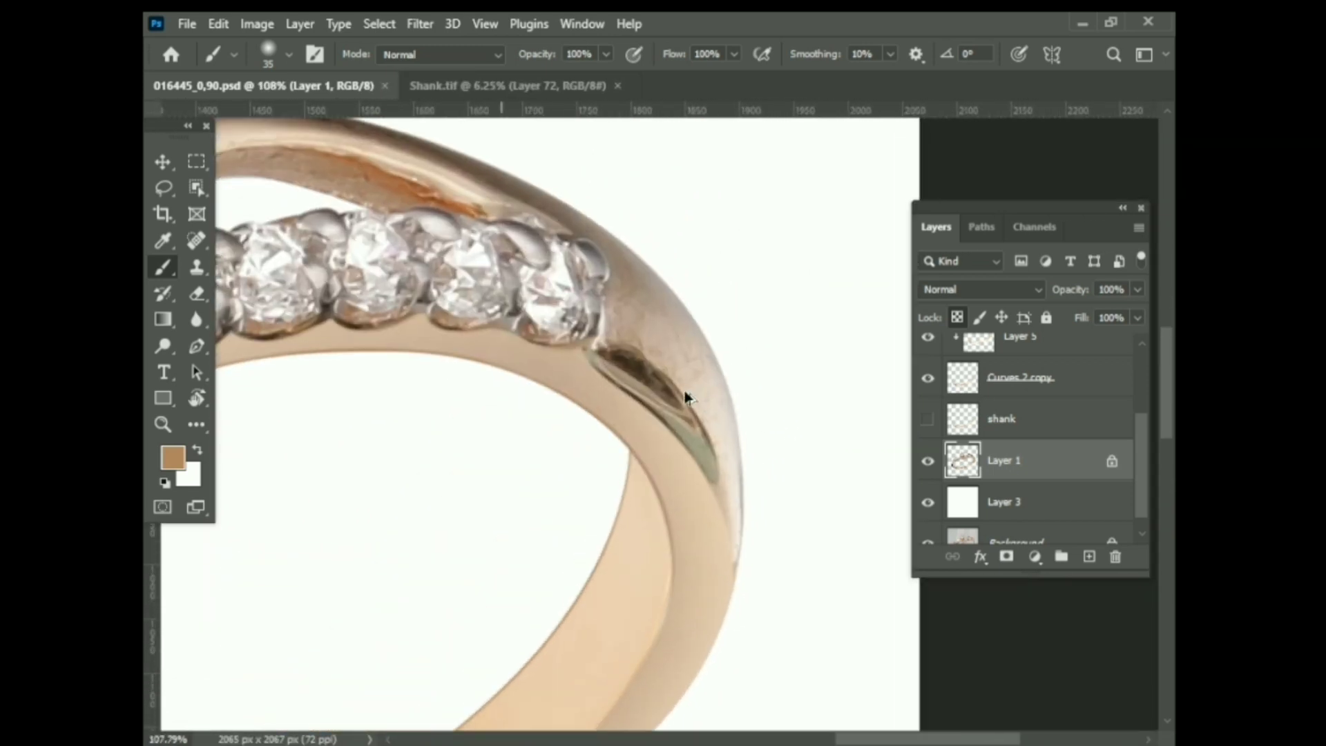
pyautogui.scroll(2, 927, 456)
pyautogui.scroll(2, 652, 396)
# Switch to a smaller Mixer Brush loaded with the band's own rose-gold texture
pyautogui.rightClick(156, 275)
pyautogui.click(221, 337)
pyautogui.scroll(-2, 675, 385)
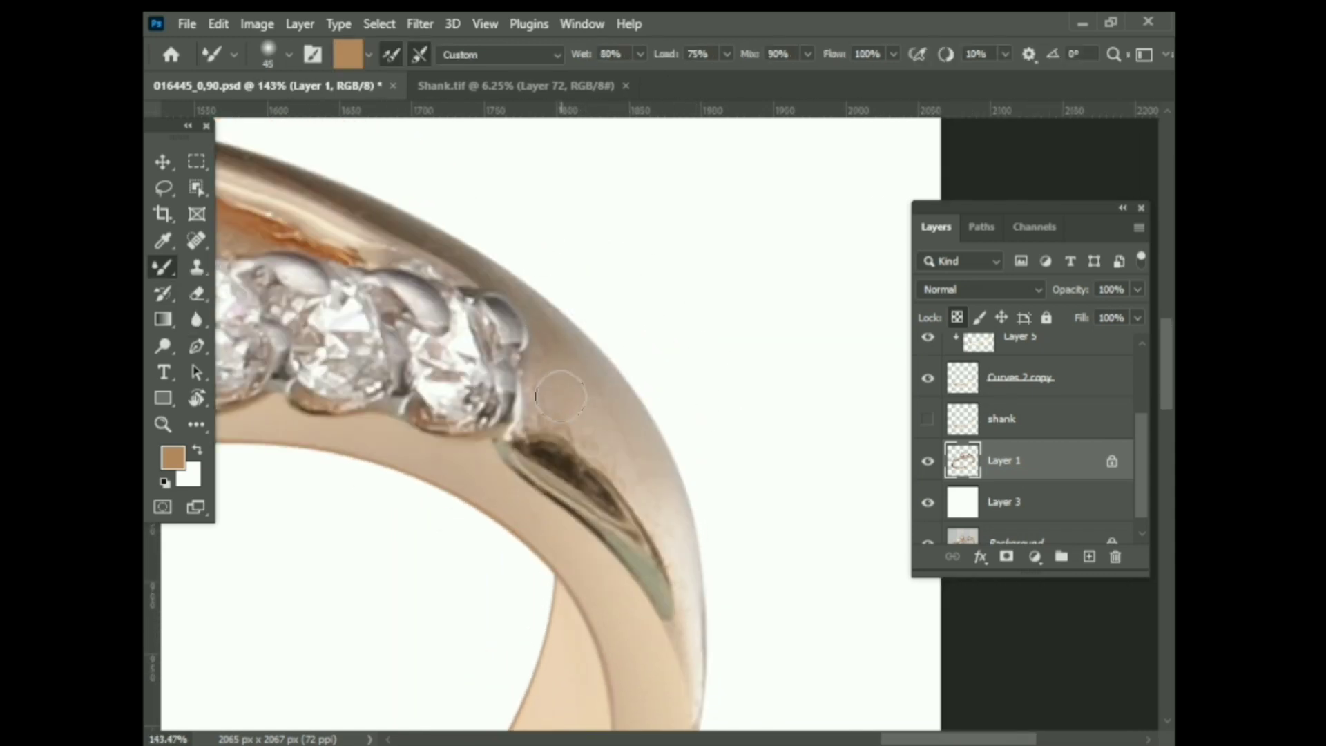
pyautogui.press('[')
pyautogui.scroll(-3, 799, 474)
pyautogui.scroll(4, 794, 465)
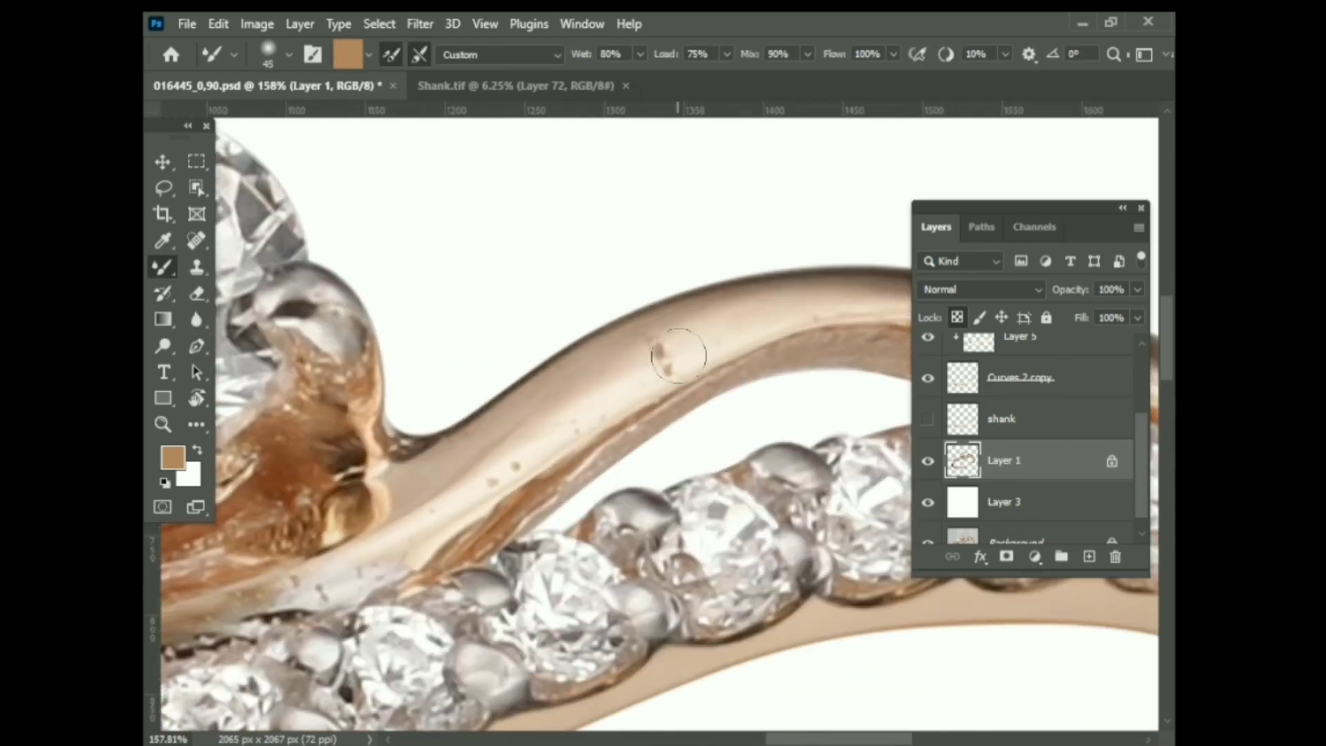
pyautogui.keyDown('alt'); pyautogui.click(450, 478); pyautogui.keyUp('alt')
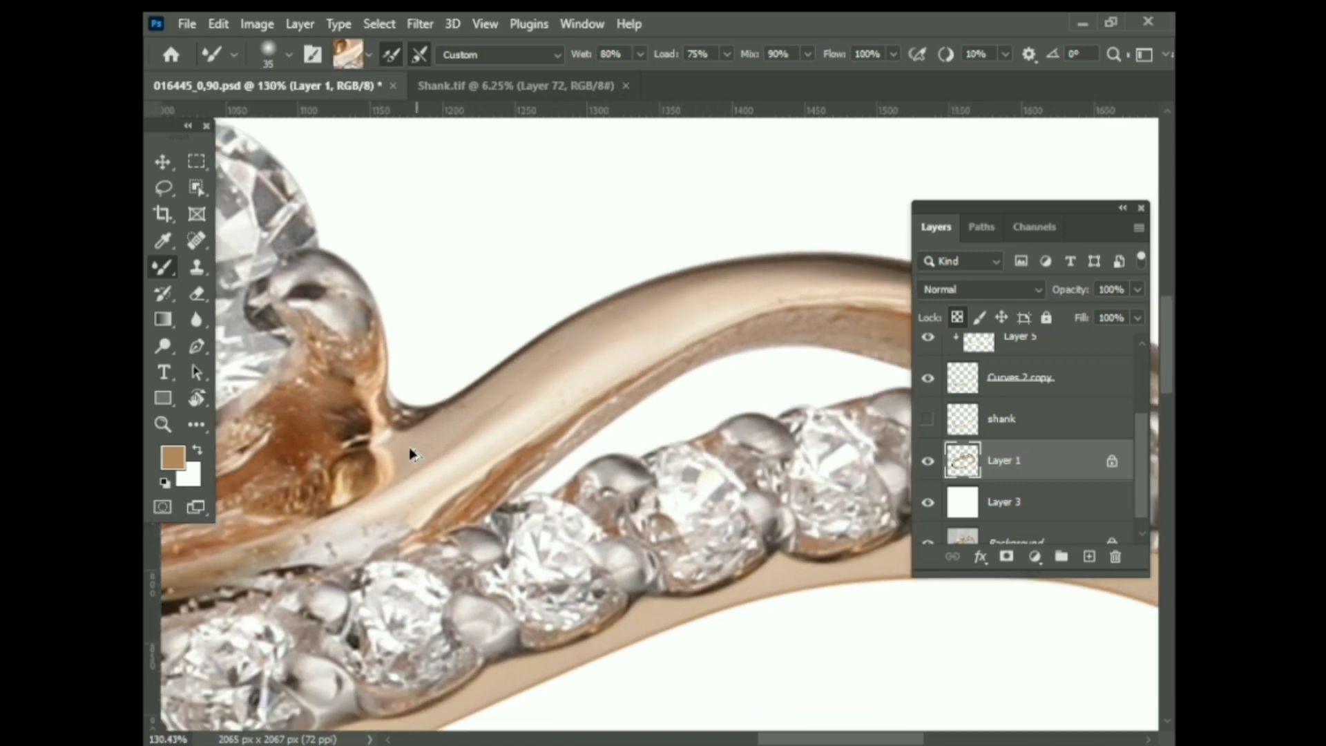
# Blend the band's texture over its scratches and blotches, then fit the view and save
pyautogui.scroll(-1, 484, 435)
pyautogui.scroll(-3, 742, 333)
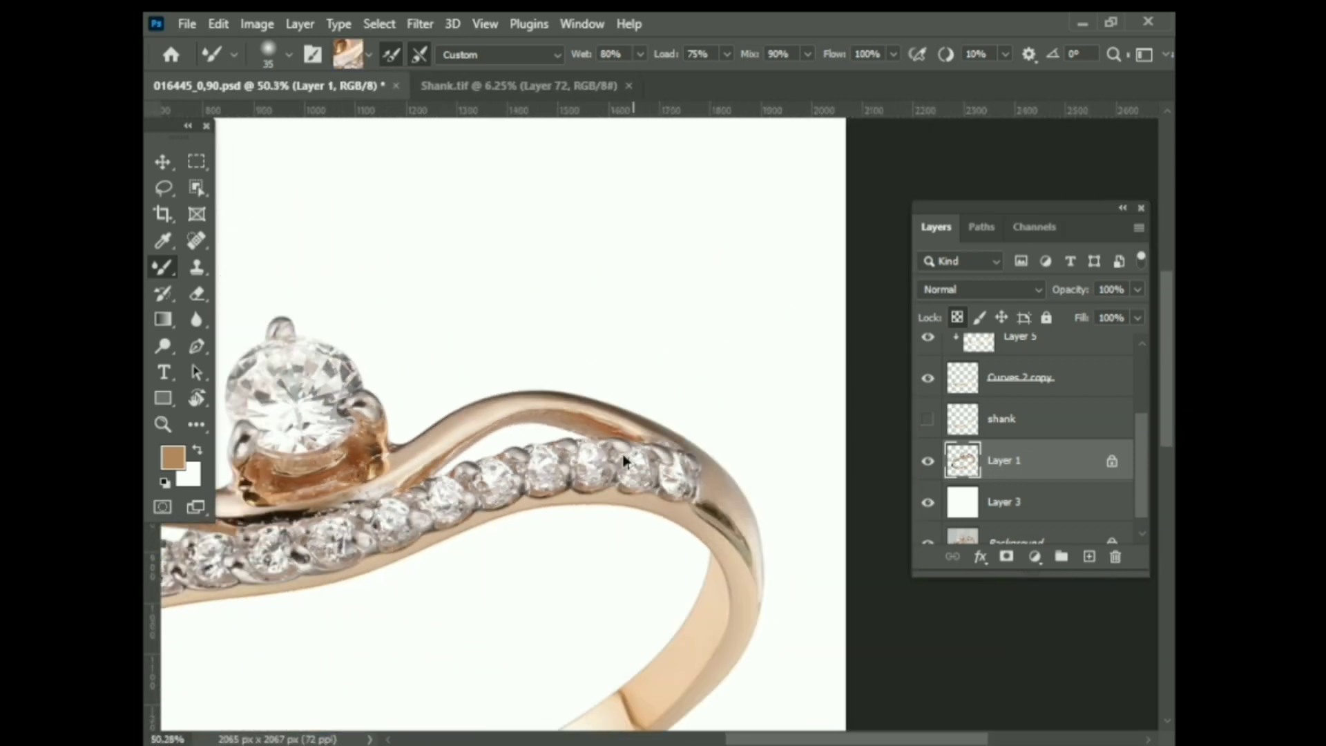
pyautogui.scroll(-1, 719, 338)
pyautogui.scroll(4, 692, 346)
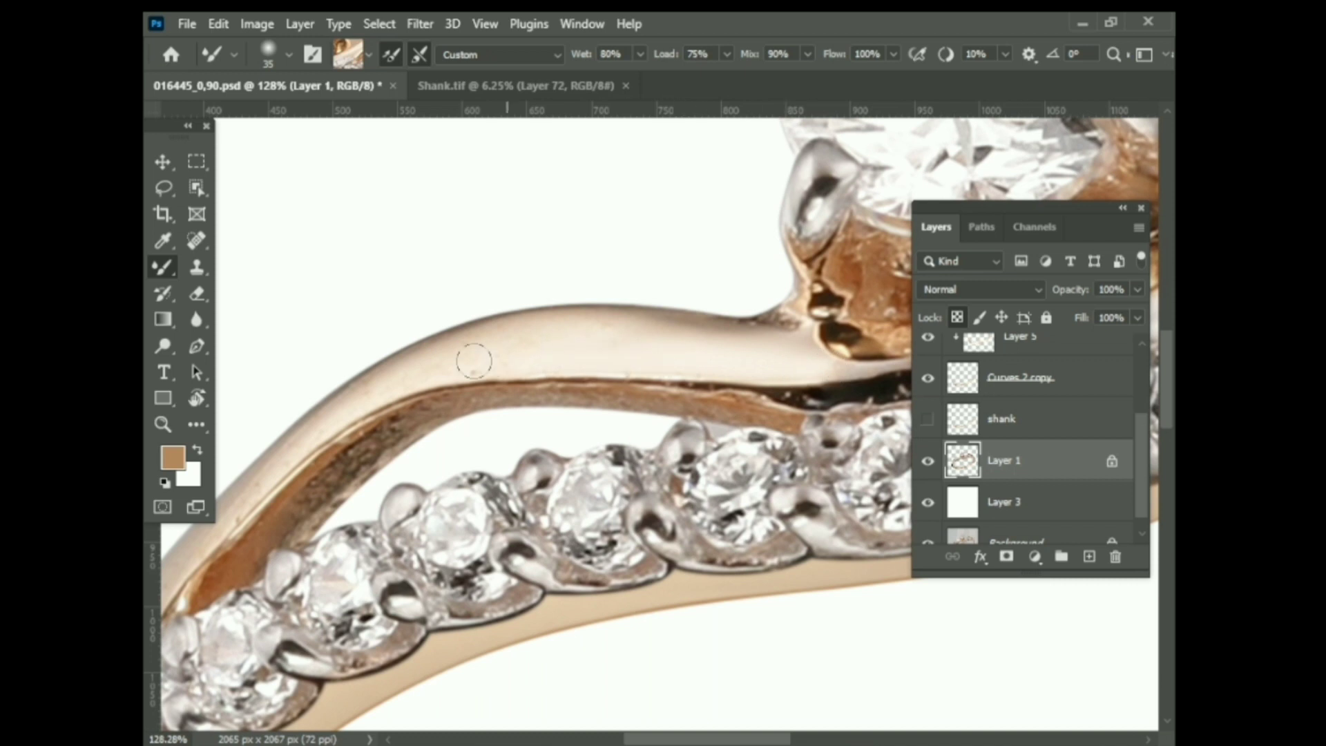
pyautogui.scroll(-3, 343, 400)
pyautogui.scroll(3, 691, 257)
pyautogui.scroll(1, 691, 257)
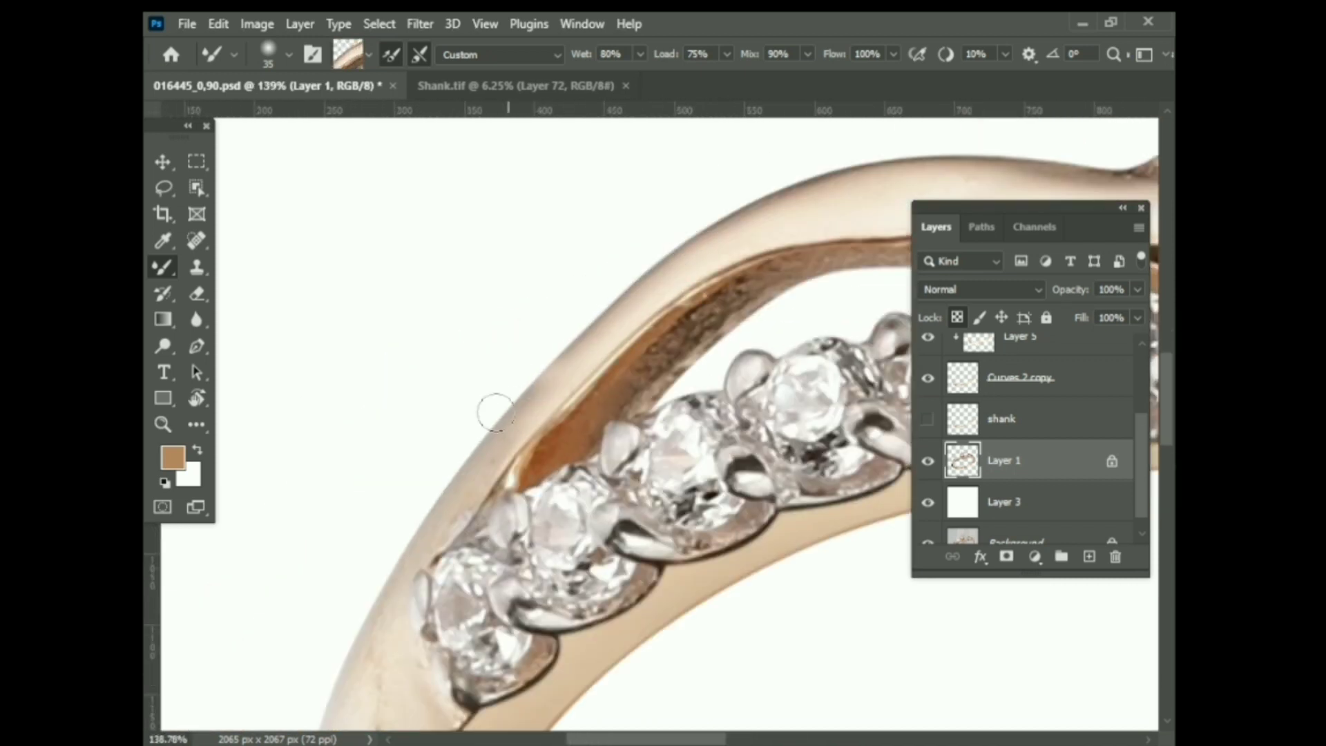
pyautogui.scroll(-2, 495, 412)
pyautogui.press(']')
pyautogui.scroll(-2, 448, 415)
pyautogui.scroll(-2, 400, 386)
pyautogui.scroll(-1, 325, 546)
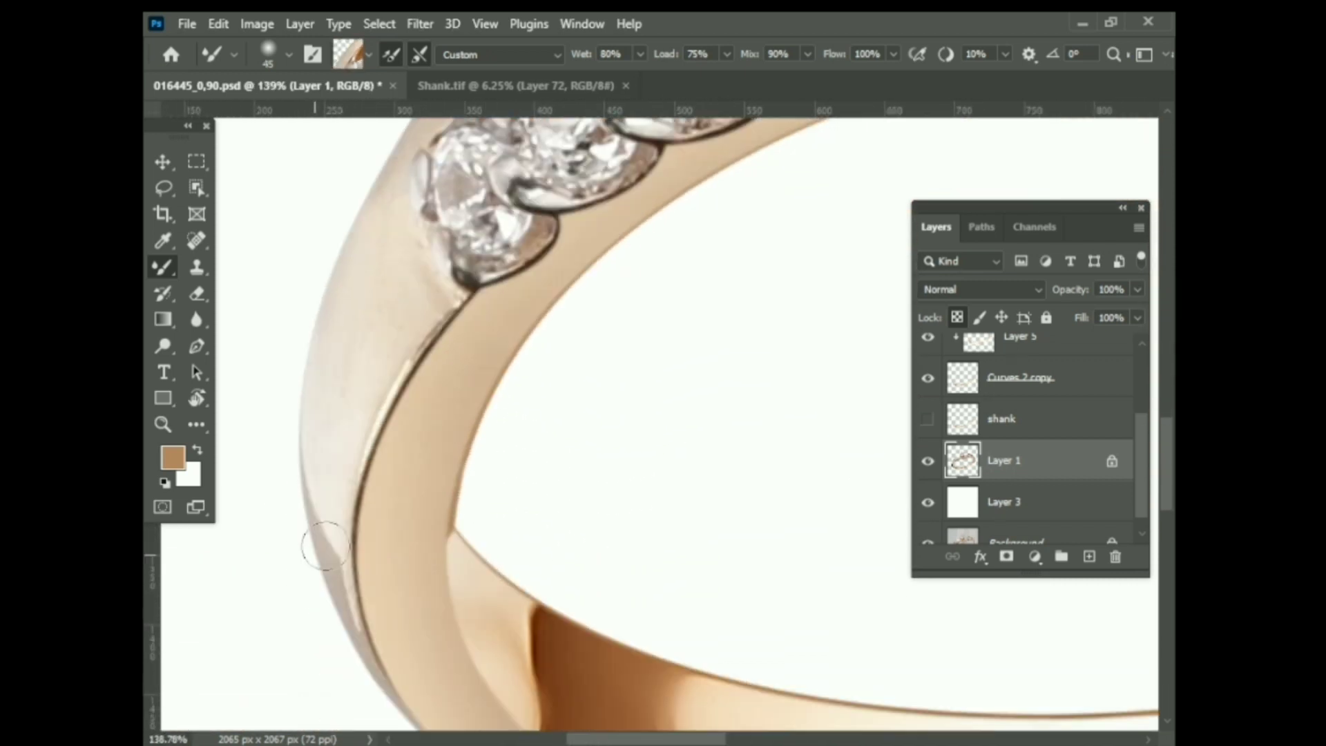
pyautogui.press('[')
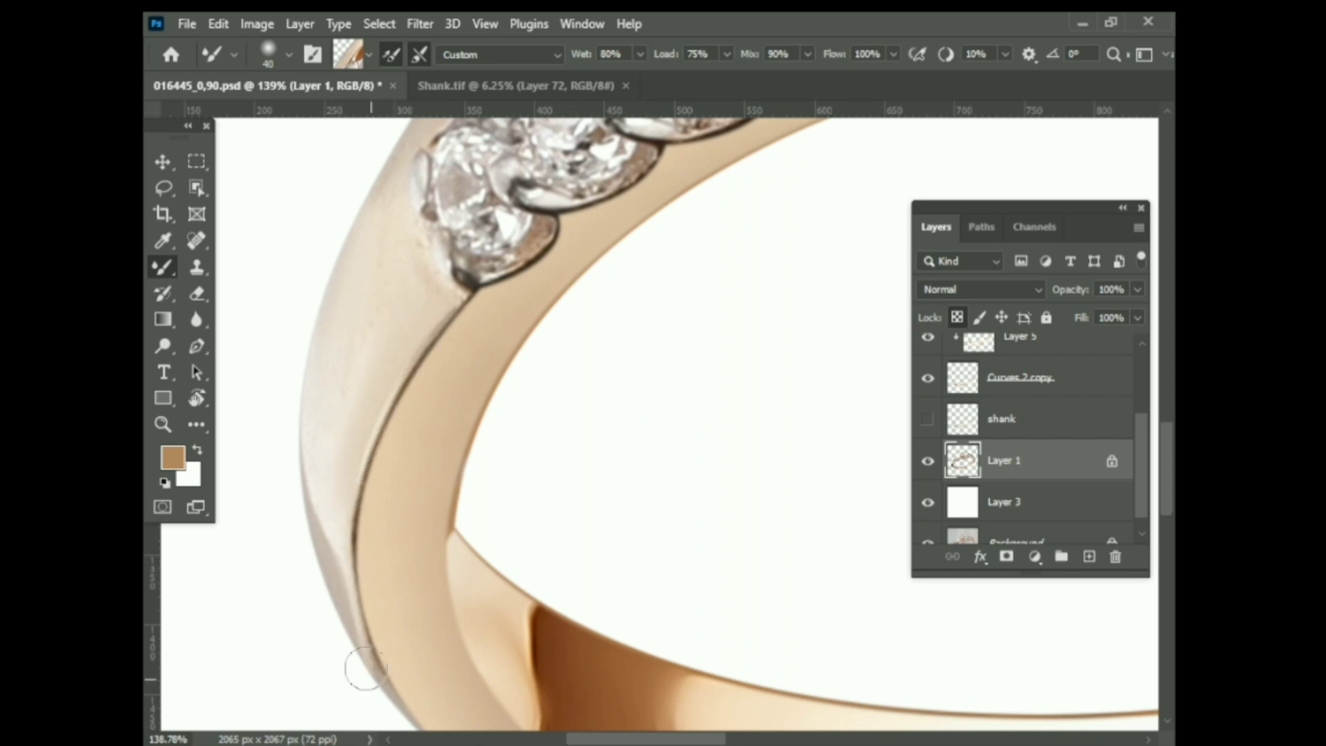
pyautogui.scroll(-2, 366, 668)
pyautogui.scroll(-3, 414, 587)
pyautogui.scroll(4, 500, 701)
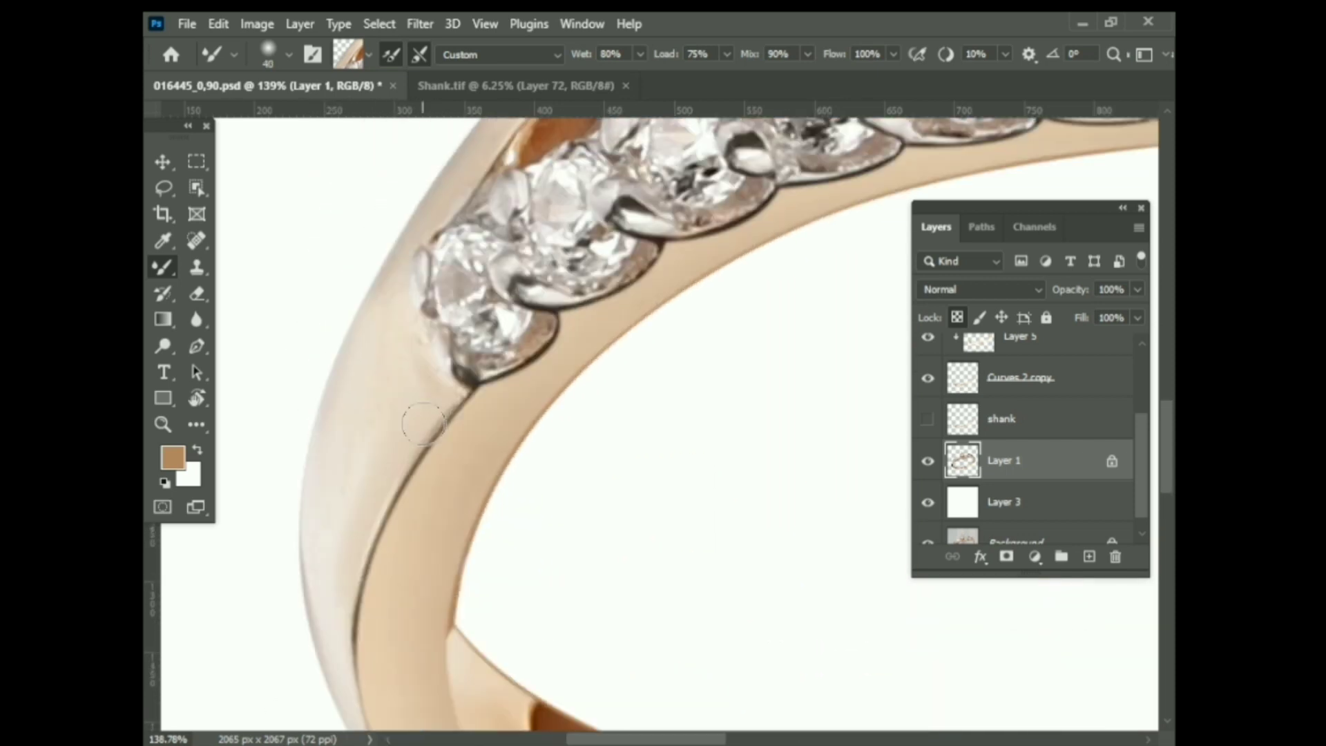
pyautogui.hotkey('ctrl', '0')
pyautogui.hotkey('ctrl', 's')
# Outline the band's outer side faces with a Pen tool path
pyautogui.scroll(6, 651, 465)
pyautogui.press('p')
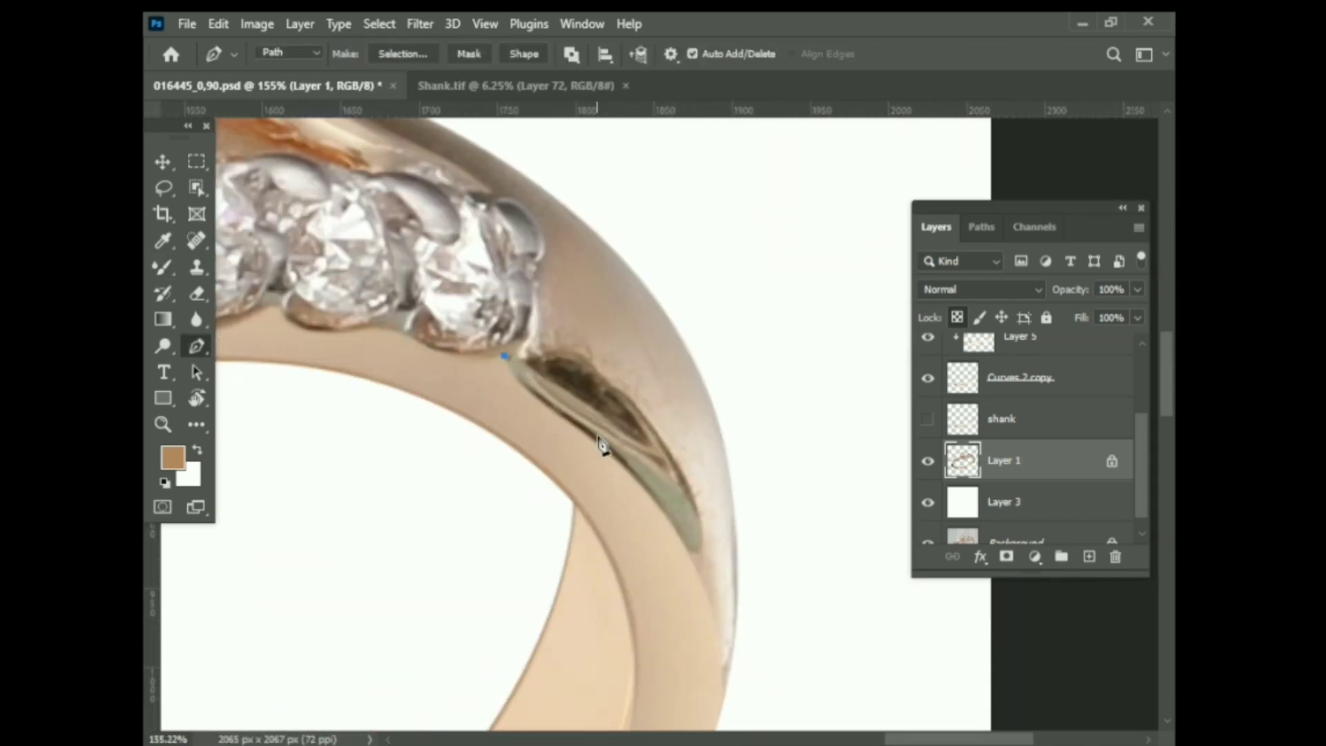
pyautogui.scroll(-5, 730, 514)
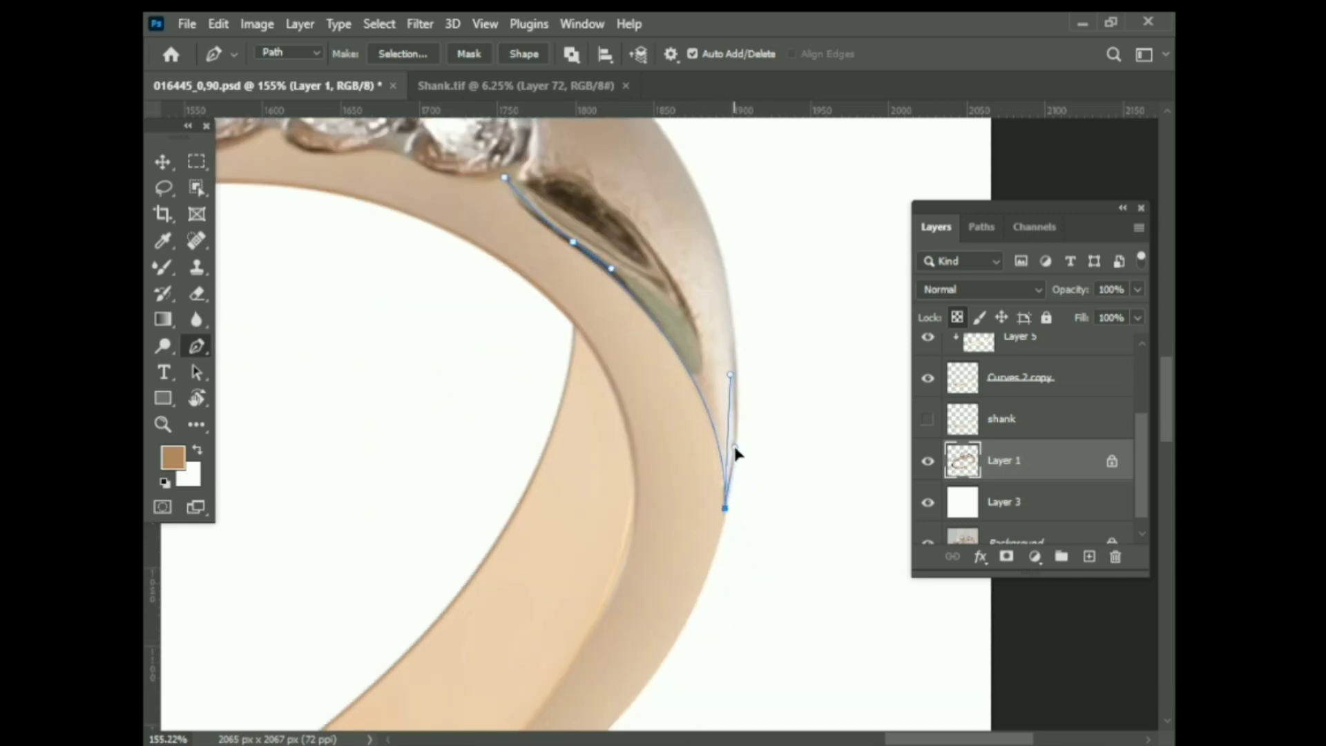
pyautogui.scroll(-3, 732, 483)
pyautogui.scroll(-3, 753, 518)
pyautogui.scroll(6, 746, 545)
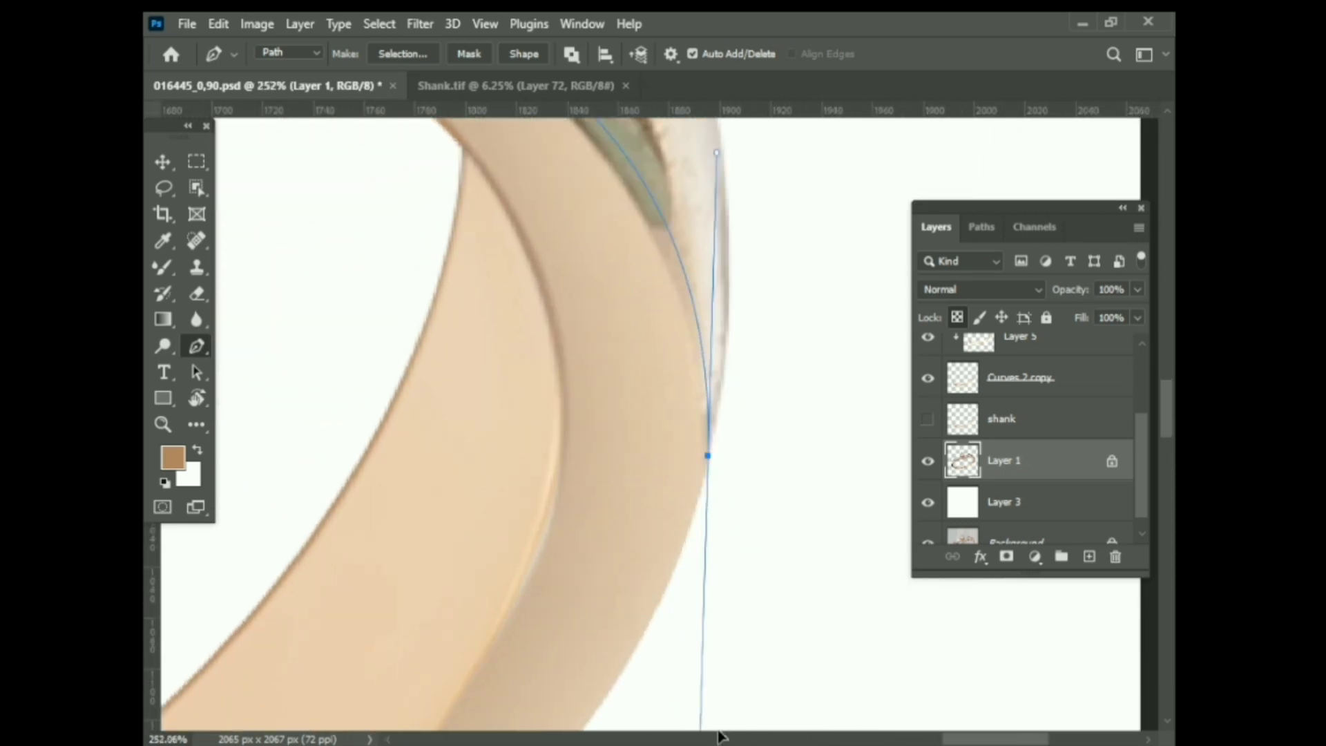
pyautogui.scroll(-3, 711, 552)
pyautogui.scroll(3, 539, 370)
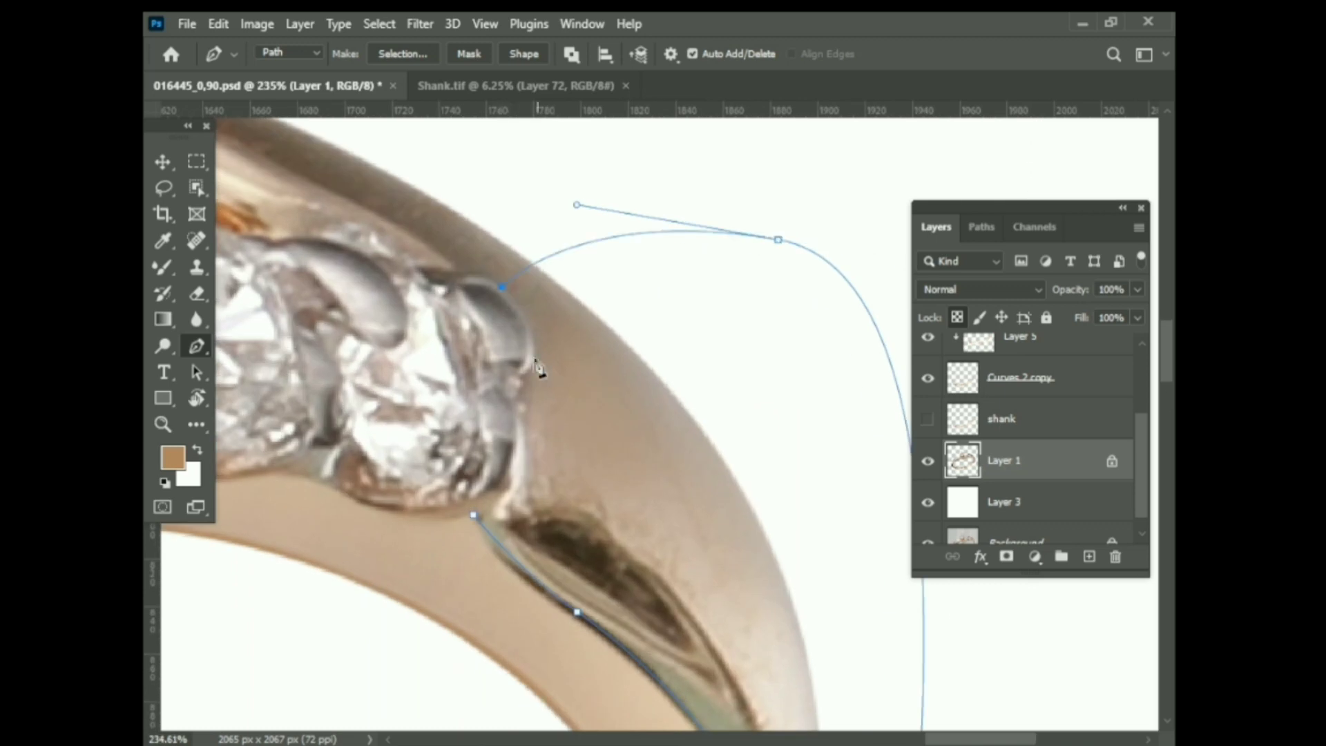
pyautogui.moveTo(497, 414); pyautogui.dragTo(523, 410)
pyautogui.scroll(-2, 503, 463)
pyautogui.rightClick(561, 296)
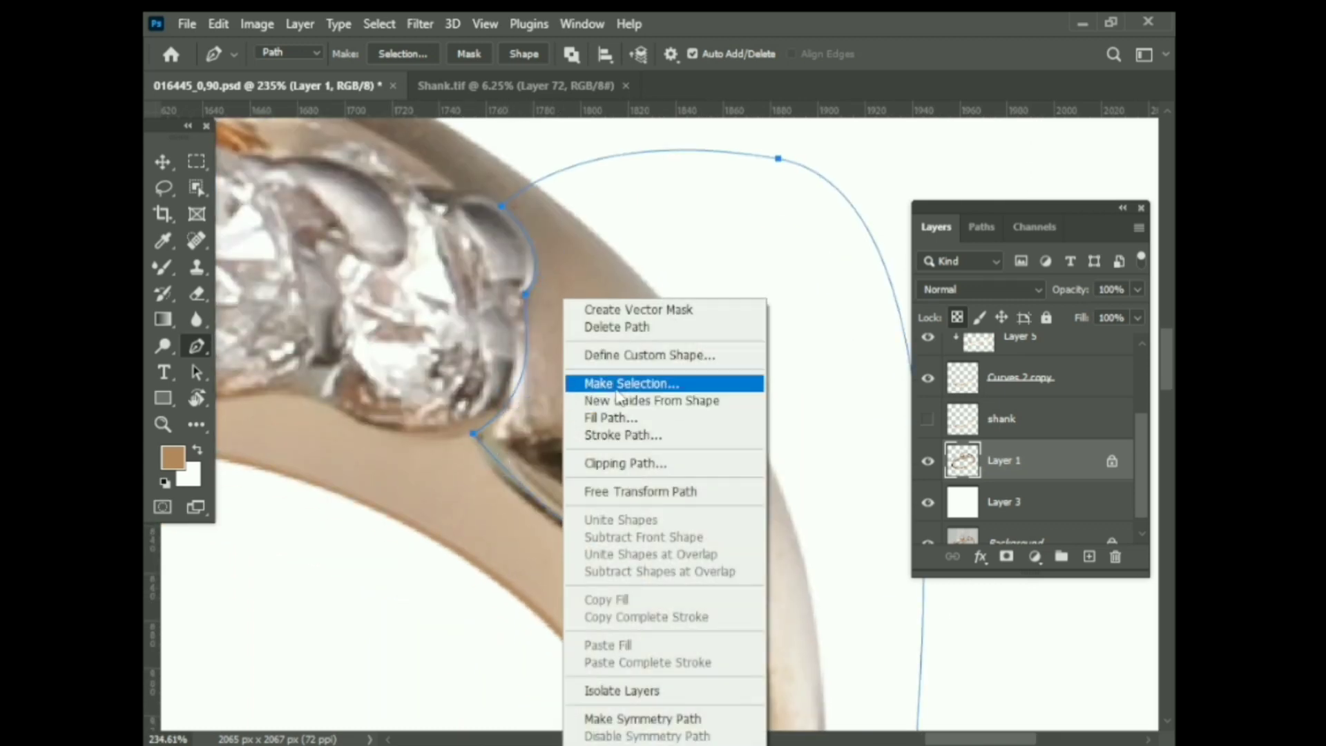
pyautogui.press('Escape')
# Reshape the path's curve to follow the band's left edge
pyautogui.scroll(-4, 794, 422)
pyautogui.scroll(3, 445, 404)
pyautogui.scroll(-3, 474, 499)
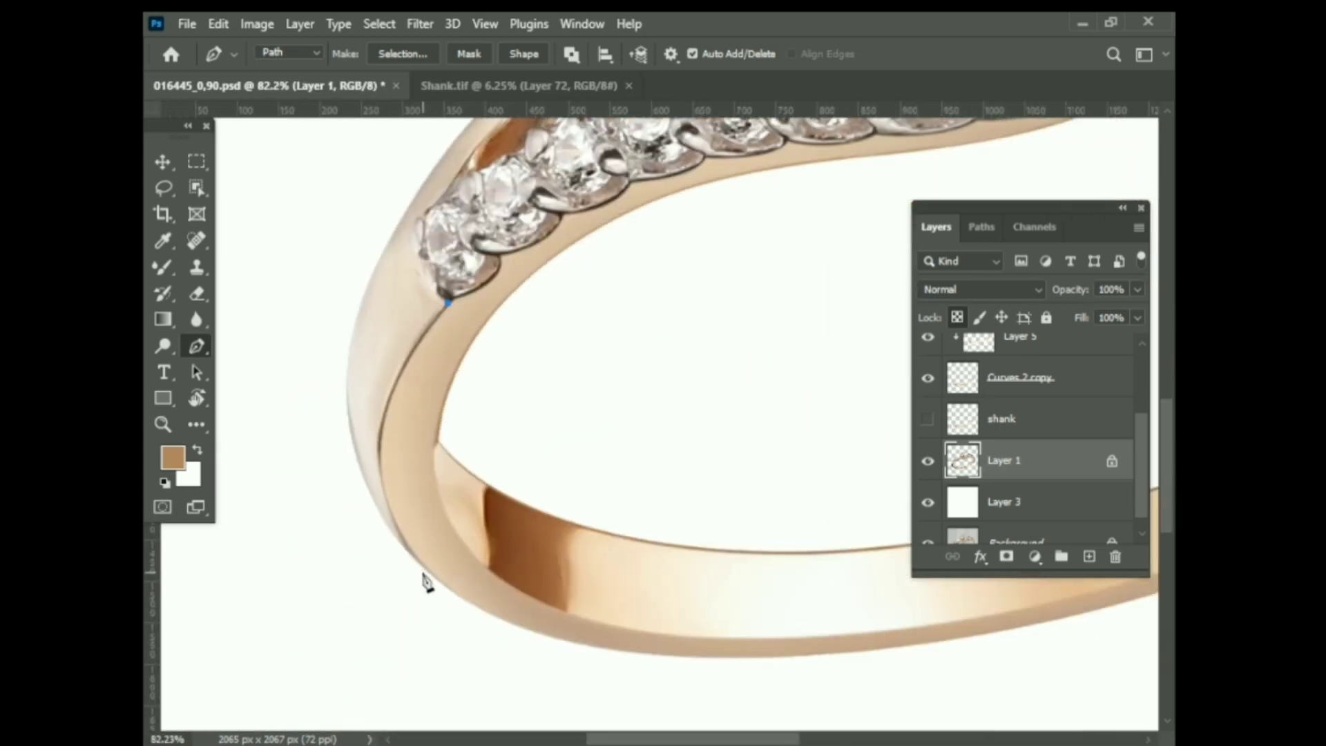
pyautogui.moveTo(511, 705); pyautogui.dragTo(525, 694)
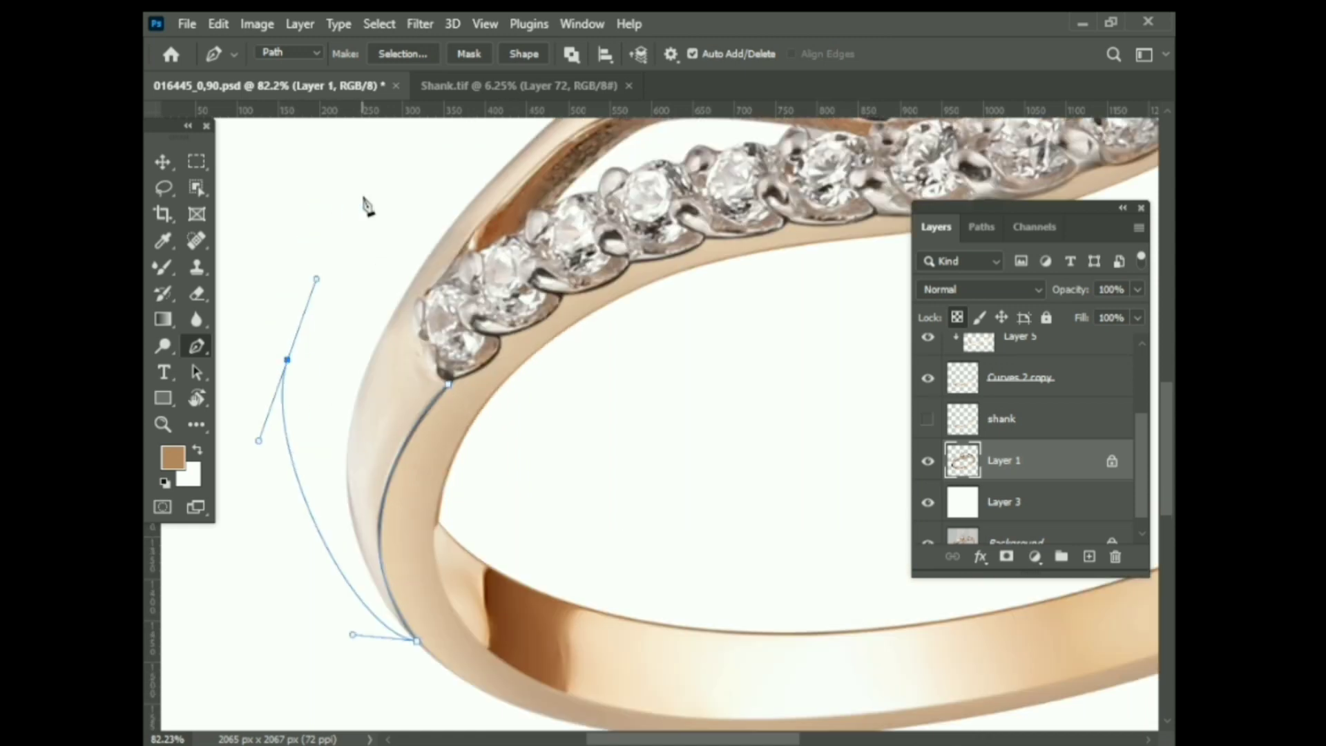
pyautogui.scroll(4, 415, 290)
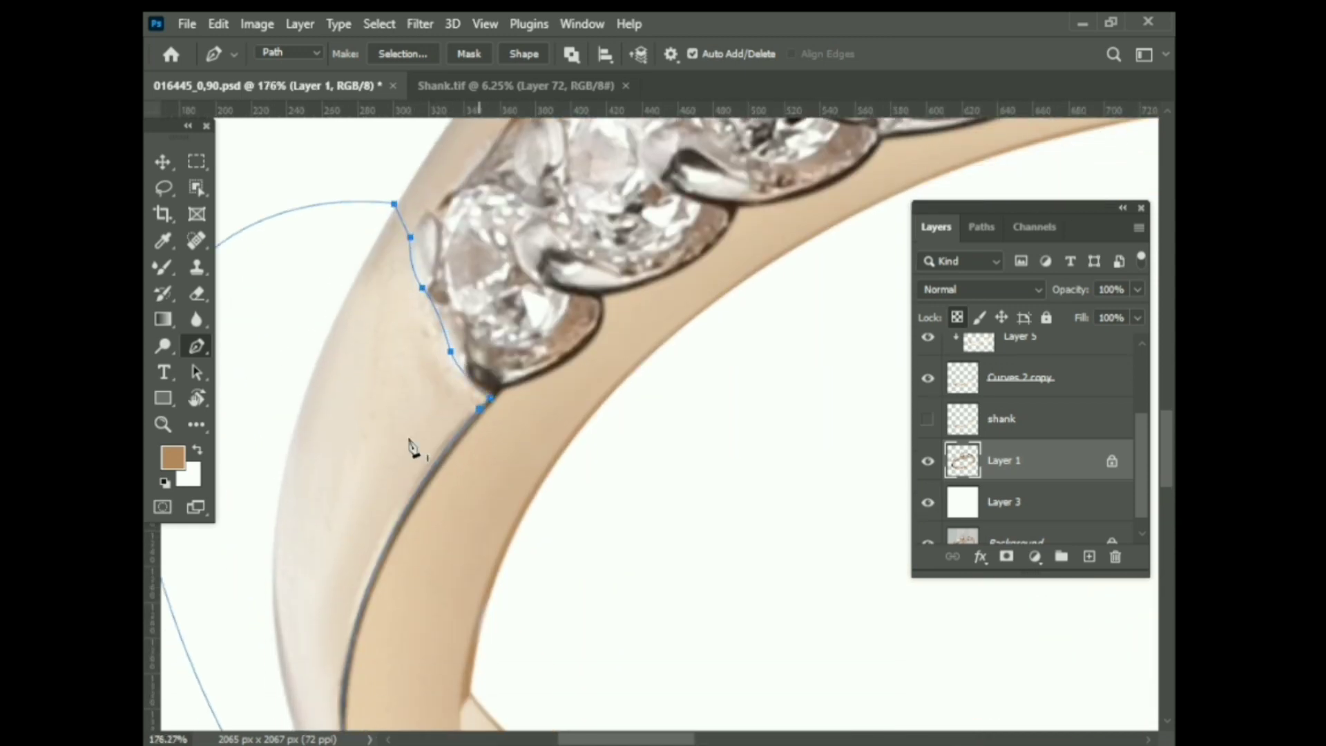
pyautogui.scroll(-4, 411, 447)
# Turn the traced path into a selection and copy it onto new Layer 6
pyautogui.rightClick(387, 386)
pyautogui.click(415, 379)
pyautogui.press('Return')
pyautogui.scroll(-2, 386, 442)
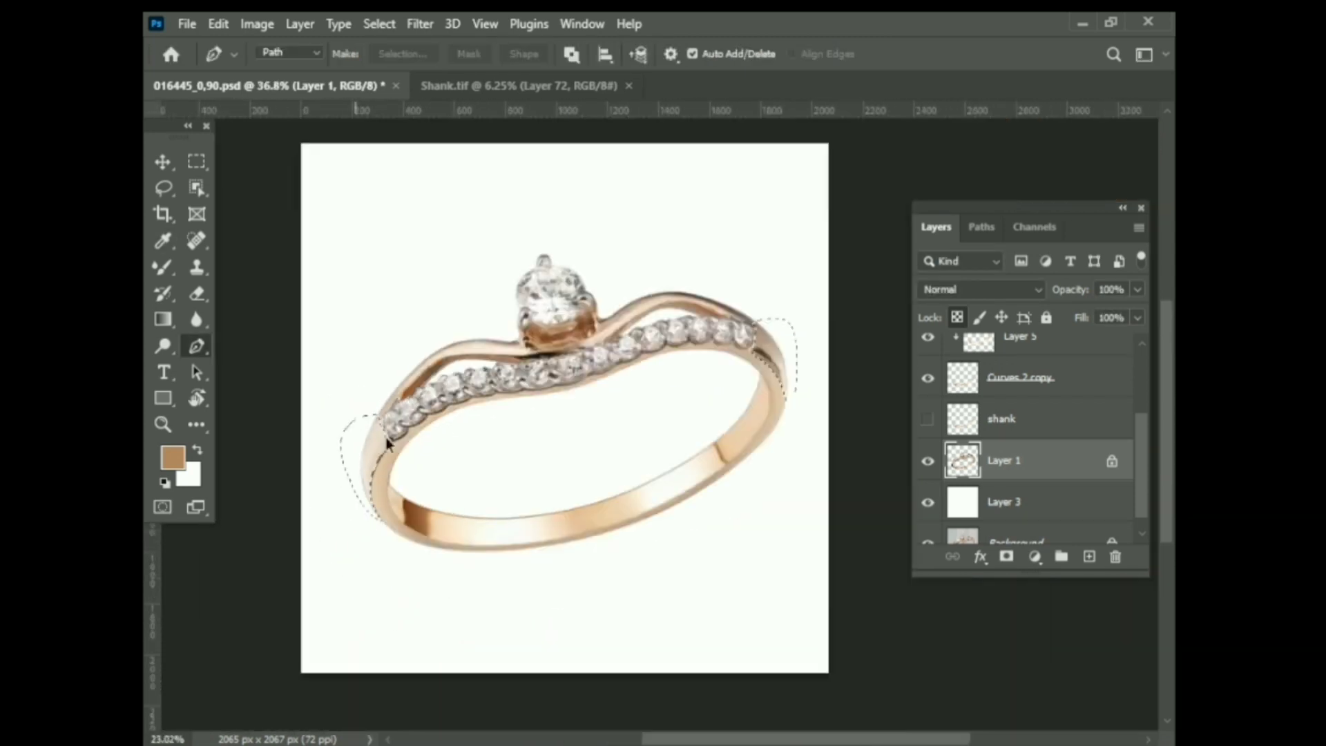
pyautogui.scroll(-2, 386, 442)
pyautogui.hotkey('ctrl', 'j')
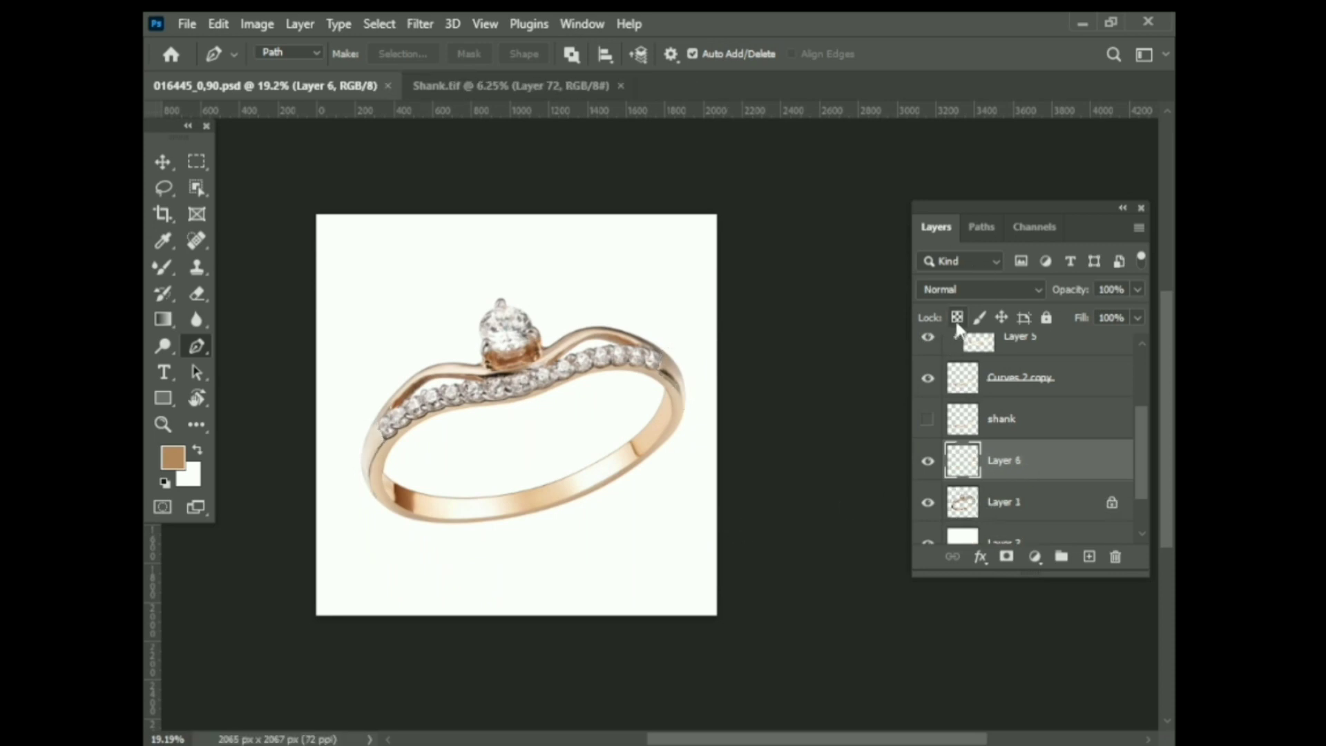
# Lock Layer 6's transparent pixels and open the side path and Stone+Shadow part files
pyautogui.click(957, 319)
pyautogui.scroll(3, 636, 441)
pyautogui.hotkey('ctrl', 'o')
pyautogui.scroll(-3, 387, 332)
pyautogui.click(376, 317)
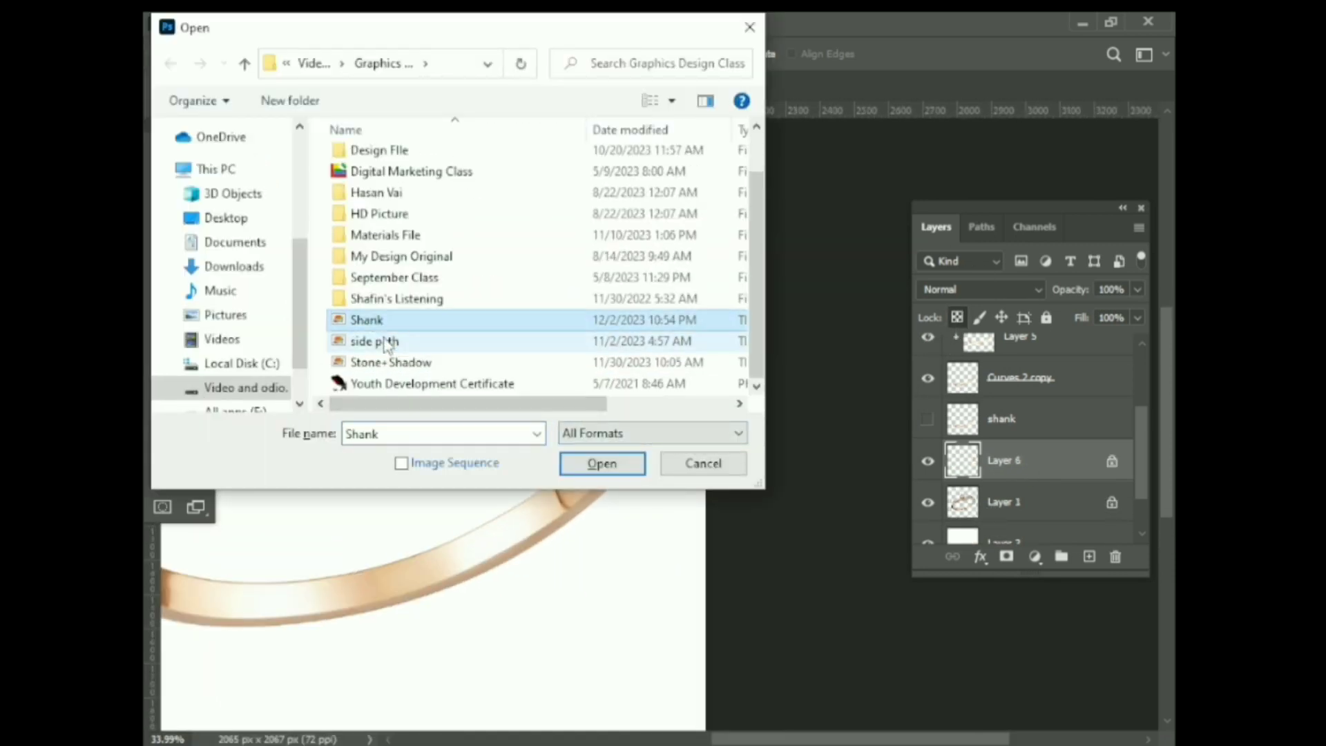
pyautogui.press('Return')
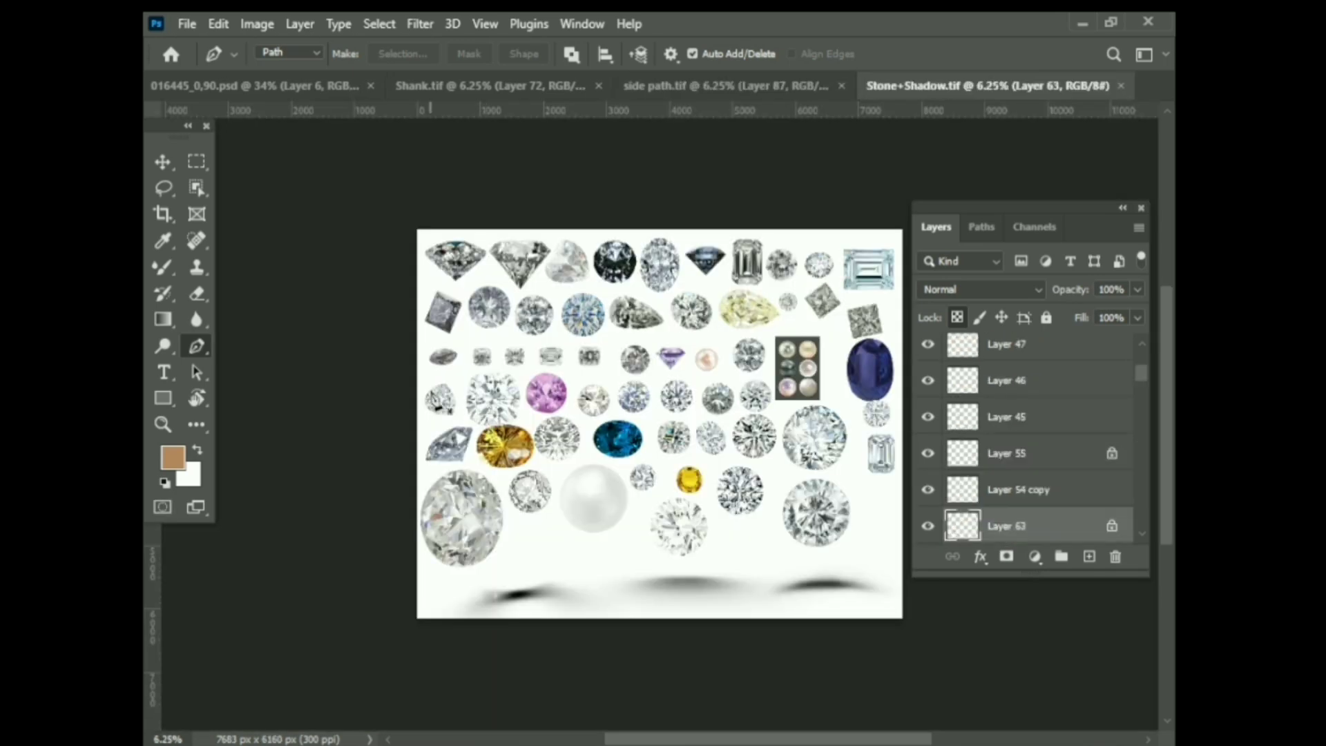
# With the Move tool, browse the side path, Shank and Stone+Shadow part documents
pyautogui.press('v')
pyautogui.click(690, 86)
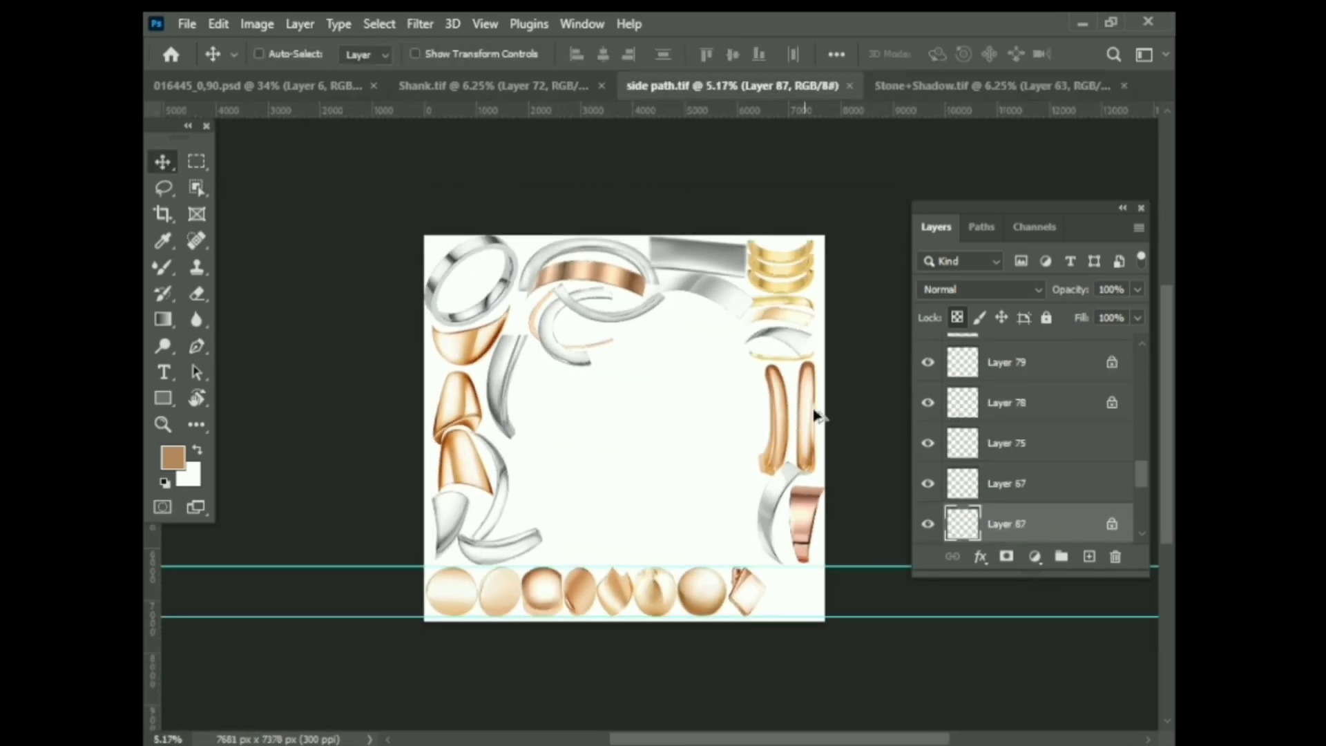
pyautogui.scroll(3, 760, 422)
pyautogui.scroll(2, 687, 283)
pyautogui.scroll(-5, 675, 325)
pyautogui.scroll(2, 675, 325)
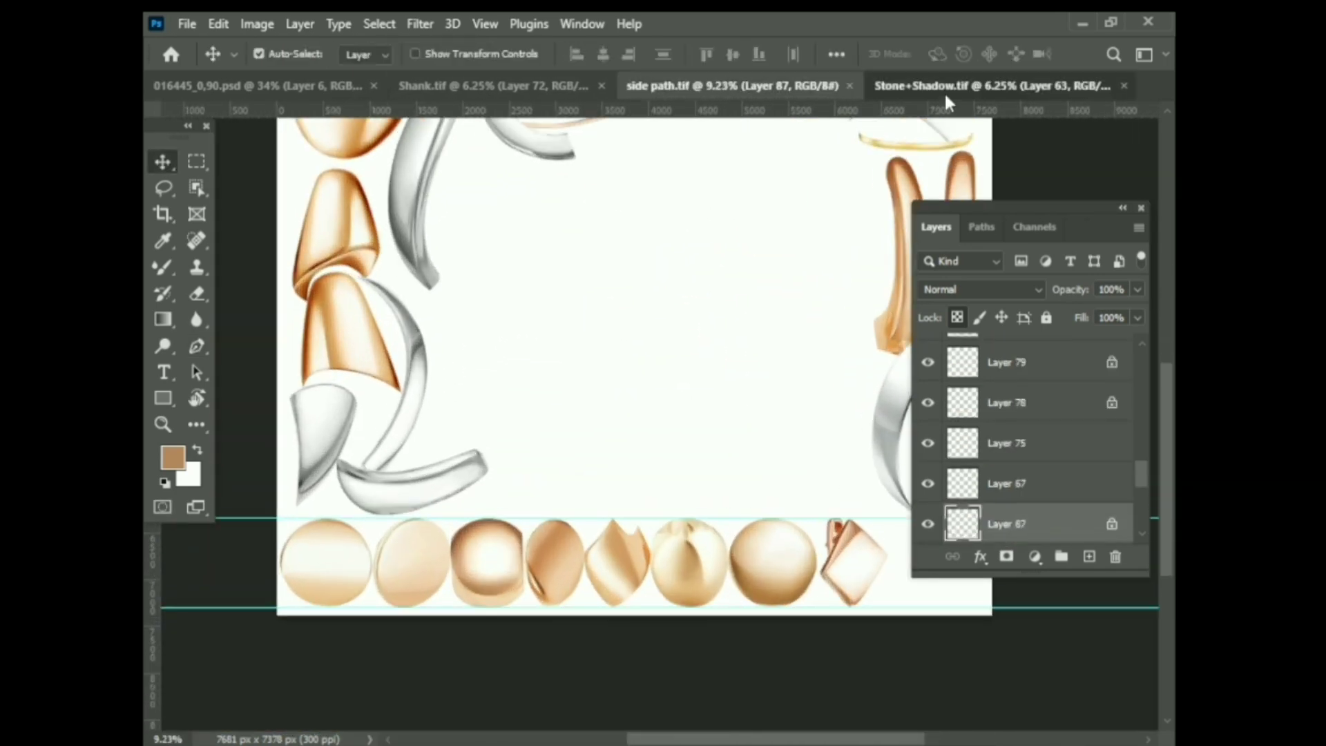
pyautogui.click(493, 86)
pyautogui.scroll(1, 310, 355)
pyautogui.scroll(-1, 317, 376)
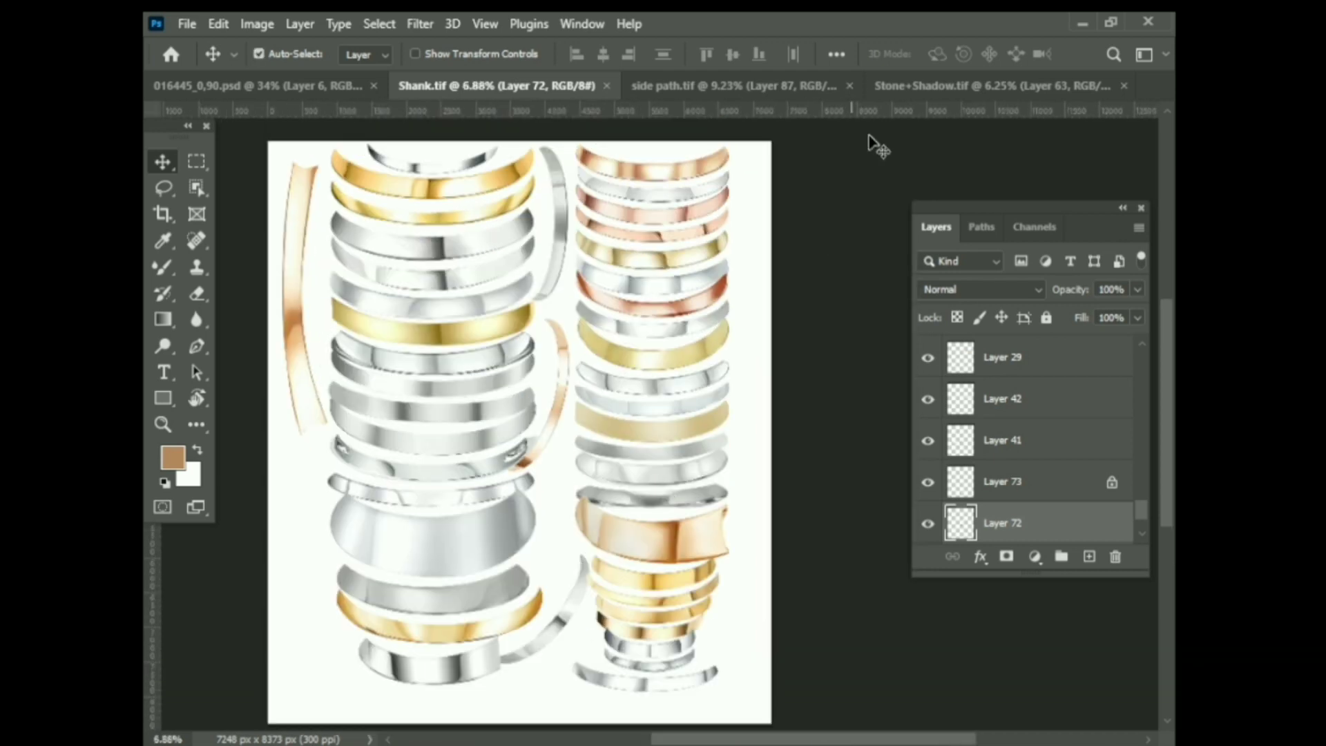
pyautogui.click(992, 86)
pyautogui.click(734, 86)
pyautogui.scroll(1, 749, 385)
pyautogui.scroll(2, 704, 344)
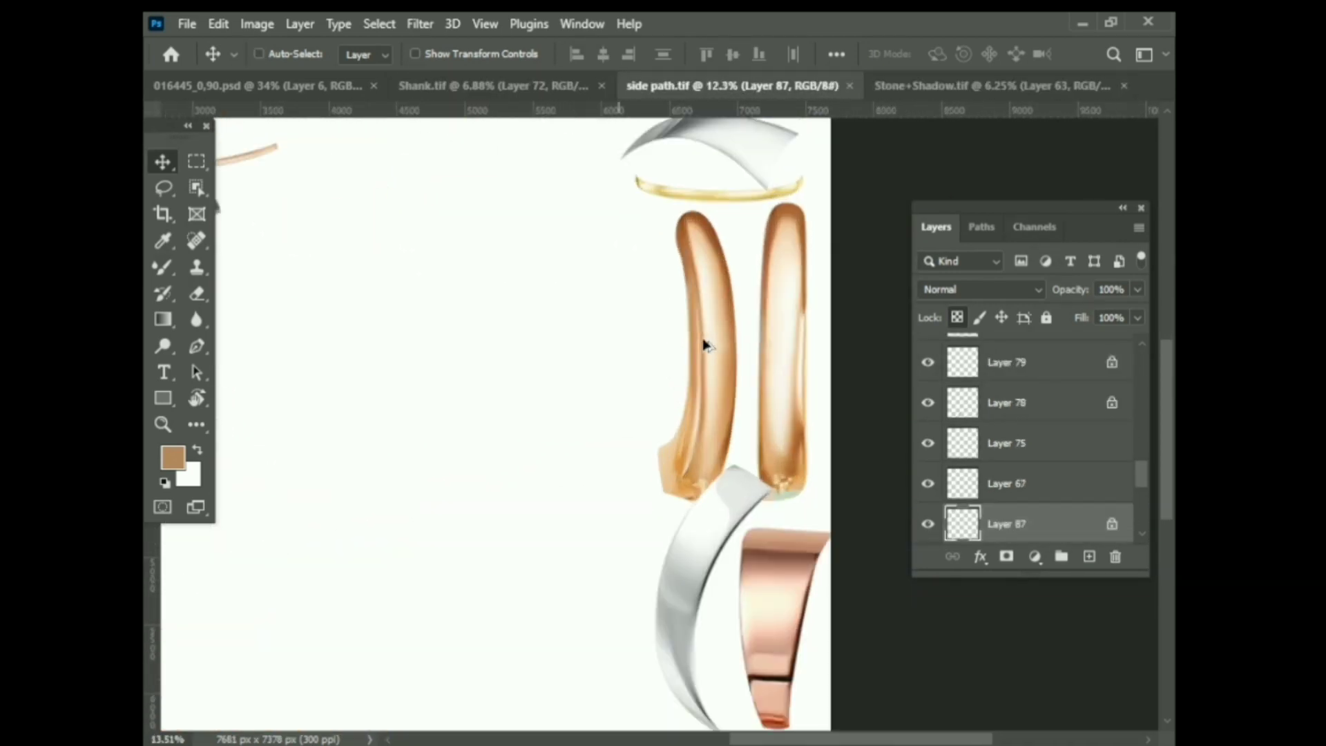
# Pick Layer 85, the rose-gold side piece, on the side path sheet
pyautogui.rightClick(715, 340)
pyautogui.scroll(-2, 759, 359)
pyautogui.click(262, 86)
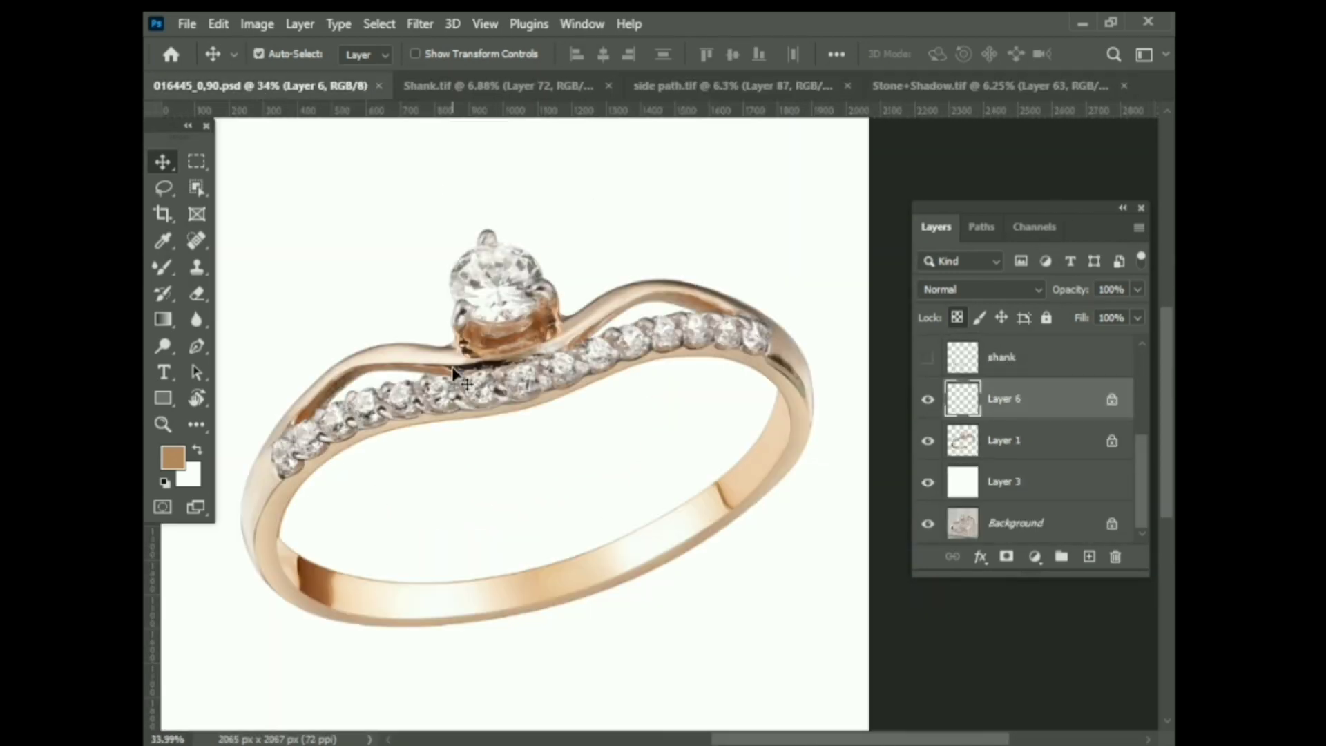
pyautogui.hotkey('ctrl', 'shift', 'Tab')
pyautogui.hotkey('ctrl', 'shift', 'Tab')
pyautogui.scroll(1, 546, 293)
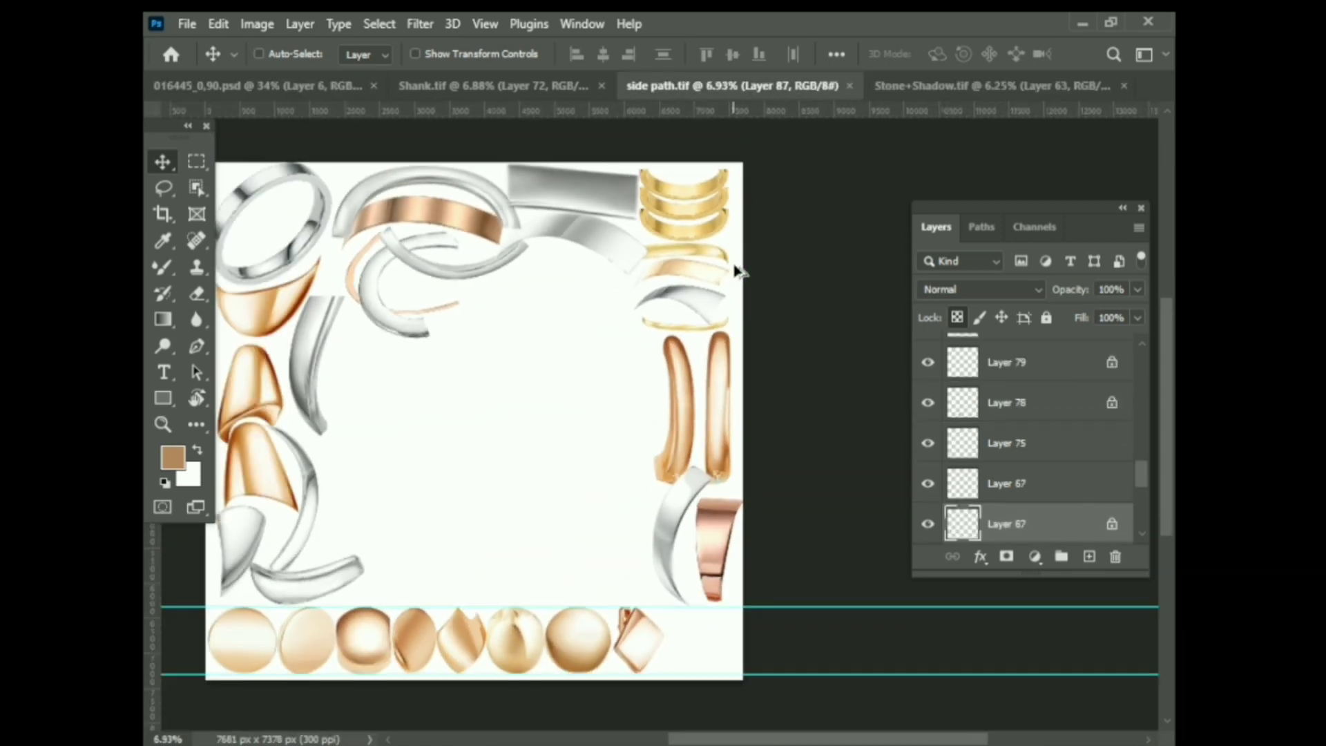
pyautogui.rightClick(694, 372)
pyautogui.click(735, 374)
pyautogui.hotkey('ctrl', 'shift', 'Tab')
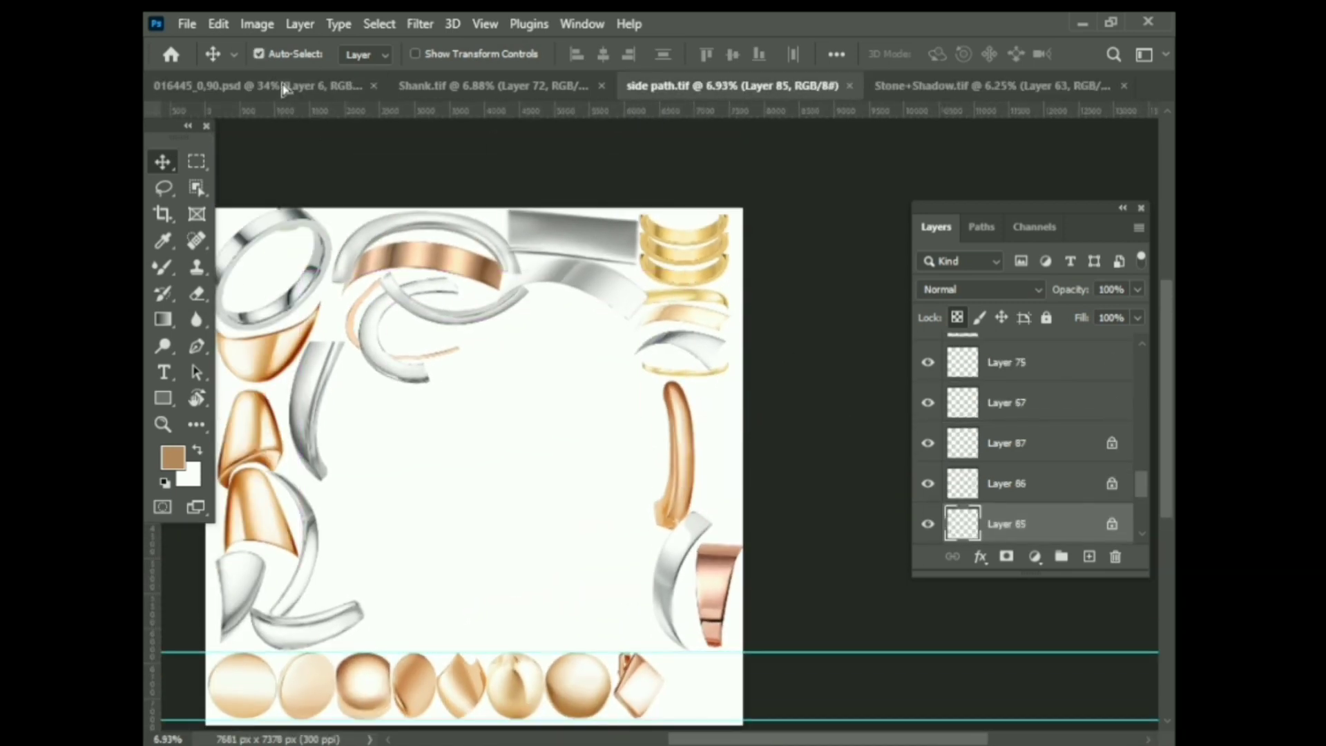
pyautogui.hotkey('ctrl', 'shift', 'Tab')
# Resize the shank piece over the top-right band and clip Layer 7 to the band layer
pyautogui.hotkey('ctrl', 't')
pyautogui.moveTo(629, 170)
pyautogui.mouseDown()
pyautogui.moveTo(590, 542)
pyautogui.moveTo(562, 621)
pyautogui.moveTo(719, 332)
pyautogui.mouseUp()
pyautogui.scroll(5, 719, 331)
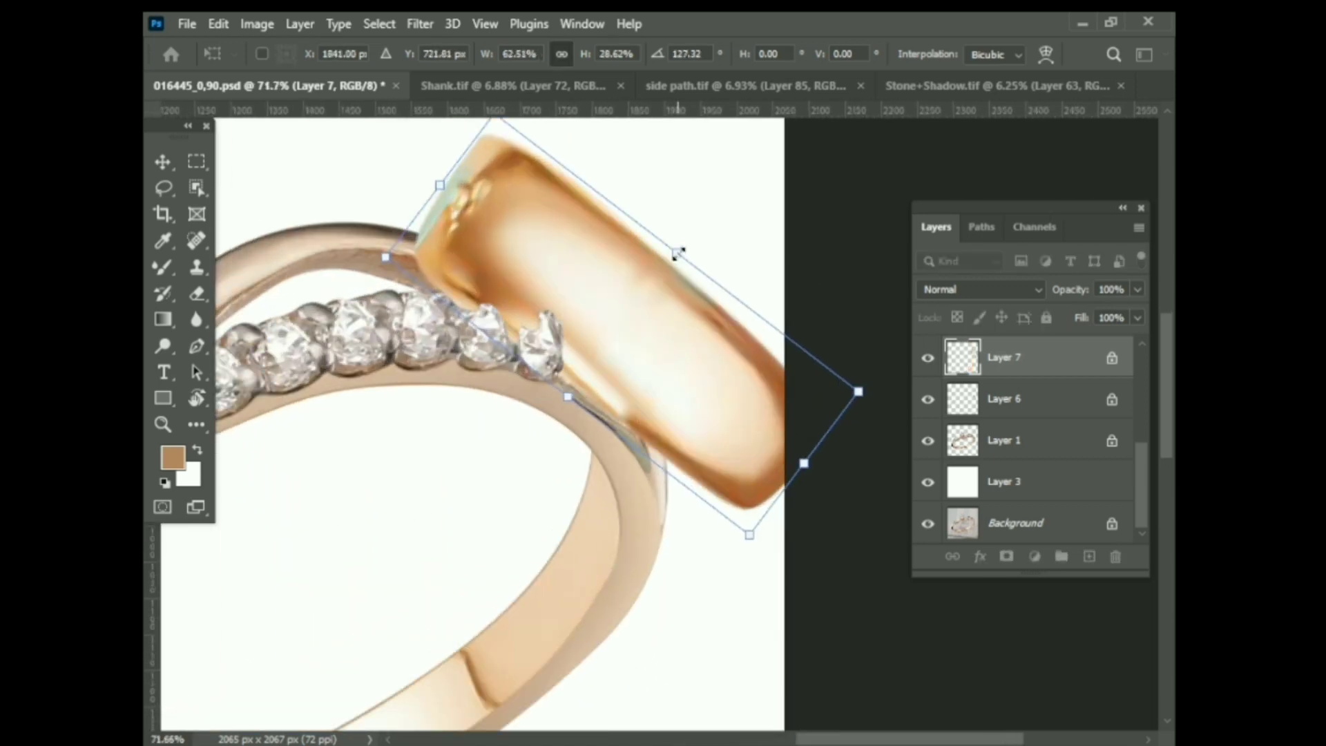
pyautogui.moveTo(671, 440); pyautogui.dragTo(724, 481)
pyautogui.press('Return')
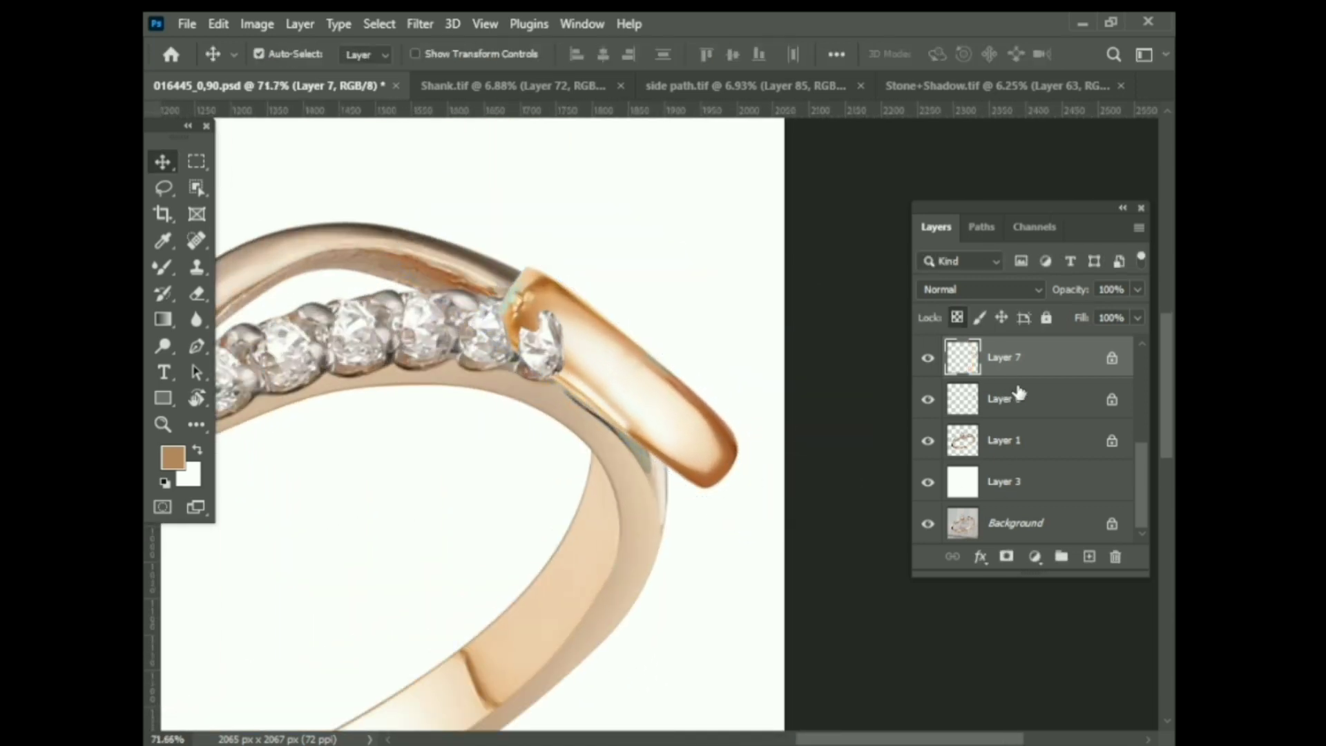
pyautogui.rightClick(1000, 353)
pyautogui.click(797, 428)
# Warp the band overlay so it follows the band's curve
pyautogui.hotkey('ctrl', 't')
pyautogui.rightClick(608, 414)
pyautogui.click(642, 476)
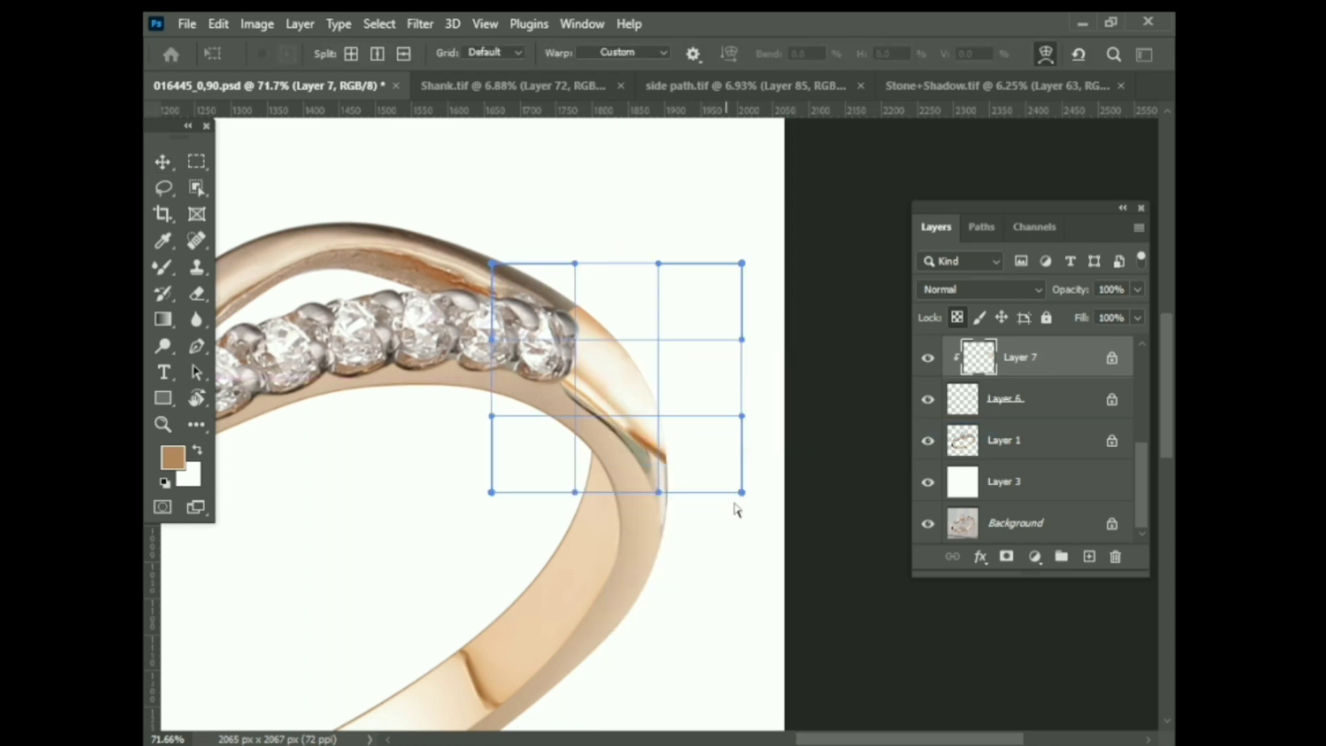
pyautogui.moveTo(741, 492); pyautogui.dragTo(662, 606)
pyautogui.moveTo(470, 424); pyautogui.dragTo(450, 478)
pyautogui.moveTo(658, 492); pyautogui.dragTo(682, 518)
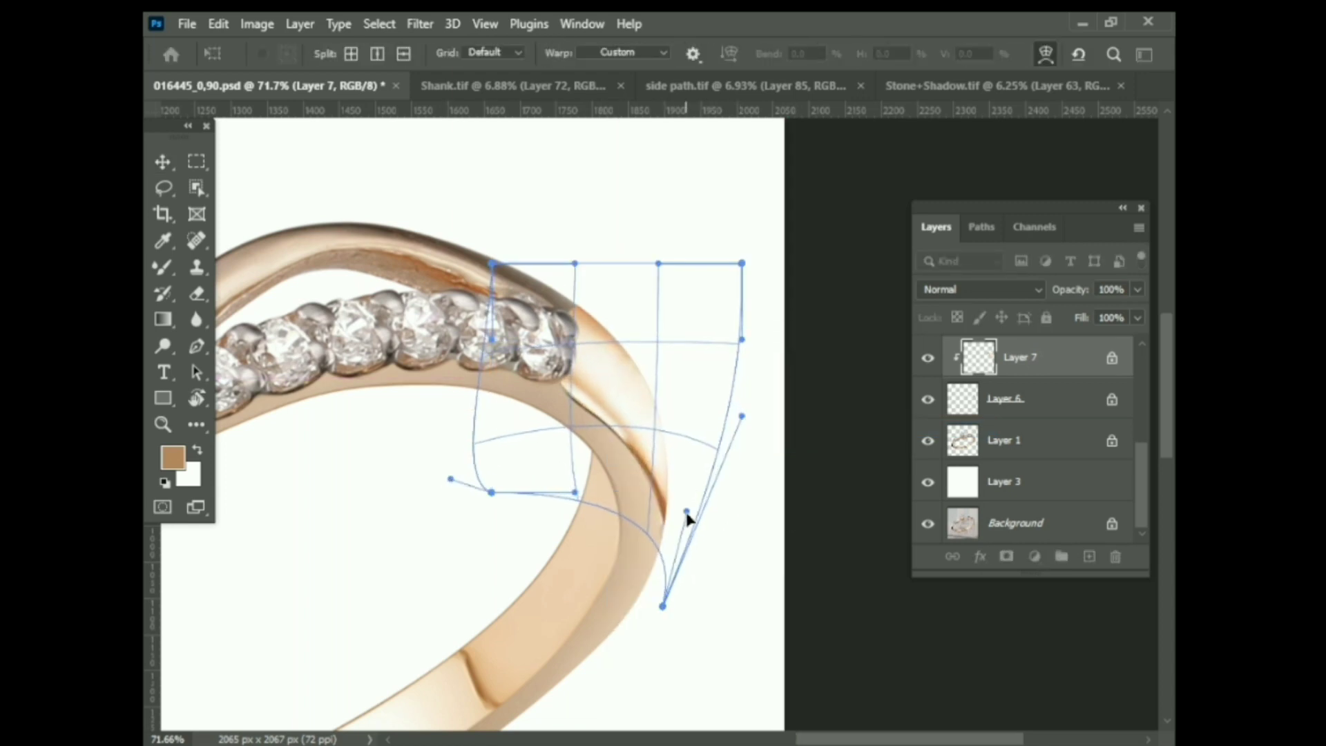
pyautogui.moveTo(662, 606); pyautogui.dragTo(629, 651)
pyautogui.moveTo(575, 264); pyautogui.dragTo(615, 296)
pyautogui.scroll(-2, 704, 444)
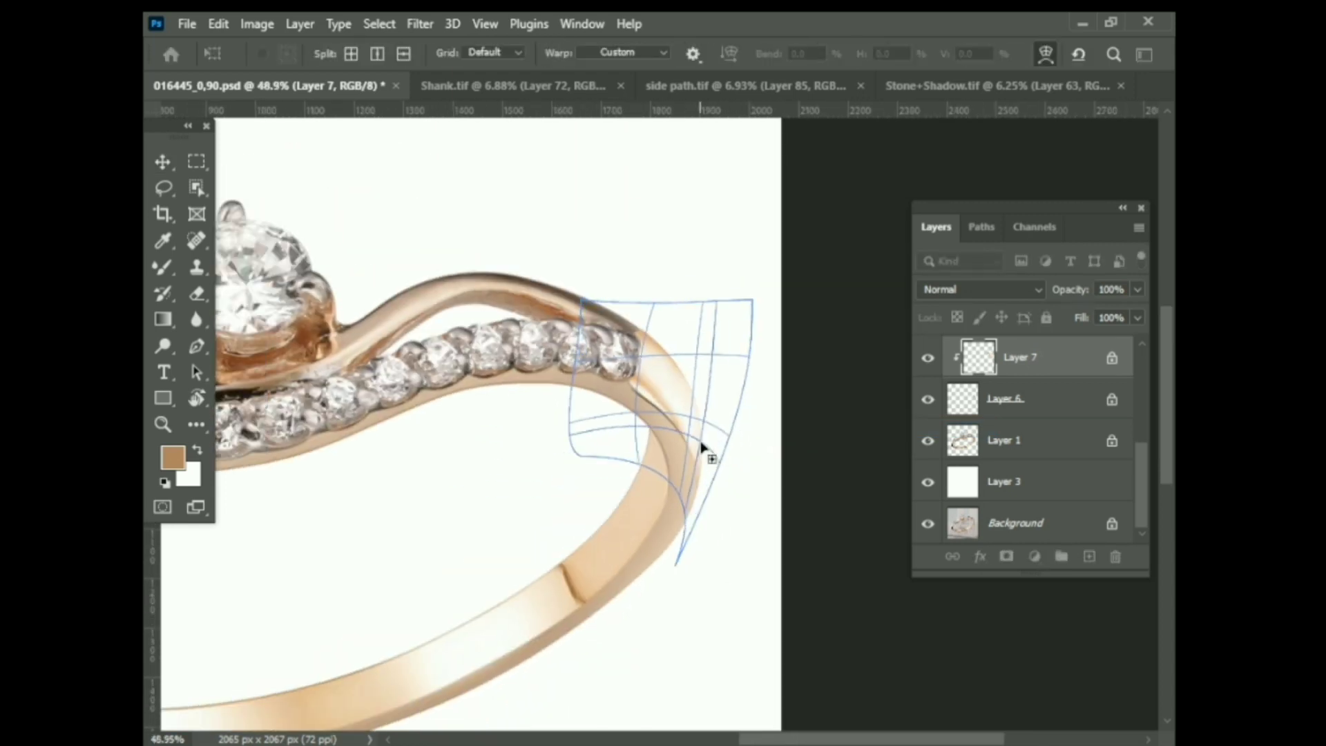
pyautogui.press('Return')
# Flip the overlay copy vertically, rotate it about 165° and move it onto the band's left side
pyautogui.hotkey('ctrl', '0')
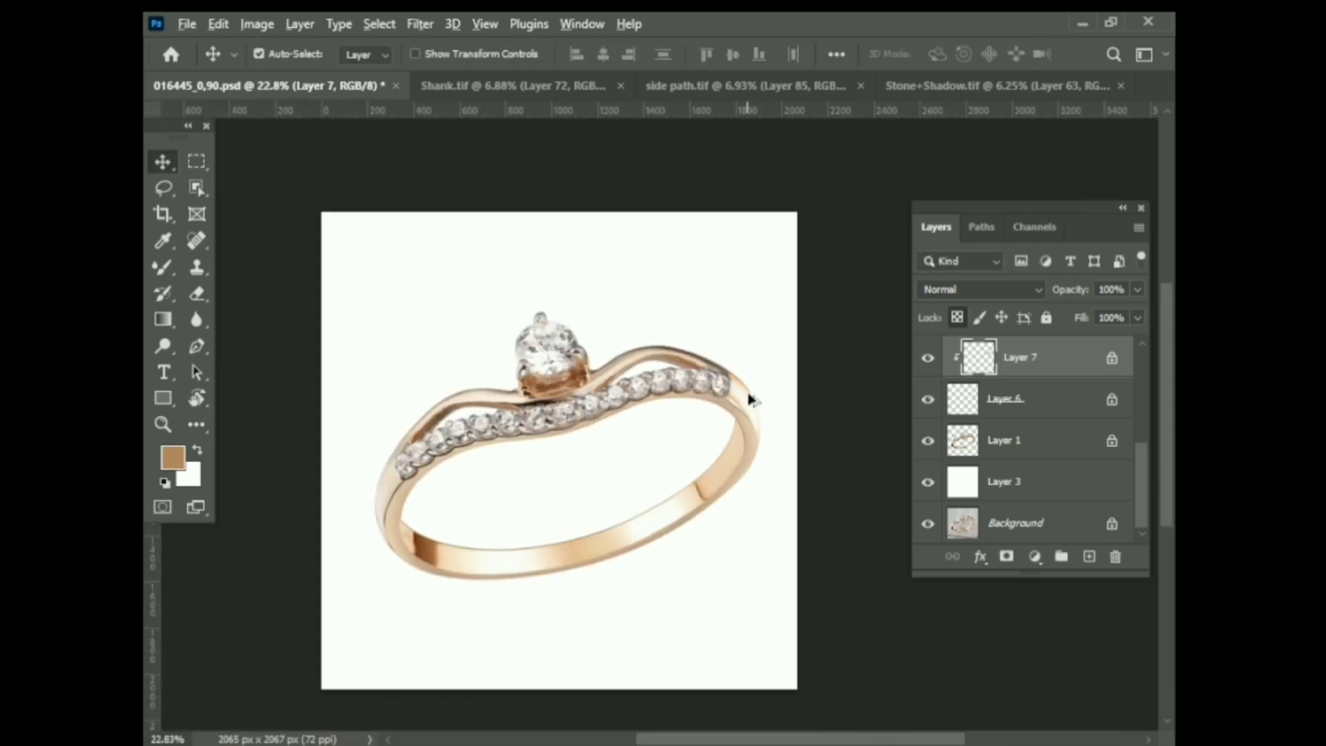
pyautogui.keyDown('alt'); pyautogui.moveTo(751, 399); pyautogui.dragTo(429, 448); pyautogui.keyUp('alt')
pyautogui.hotkey('ctrl', 't')
pyautogui.rightClick(392, 493)
pyautogui.click(449, 468)
pyautogui.scroll(3, 373, 466)
pyautogui.moveTo(522, 321); pyautogui.dragTo(465, 293)
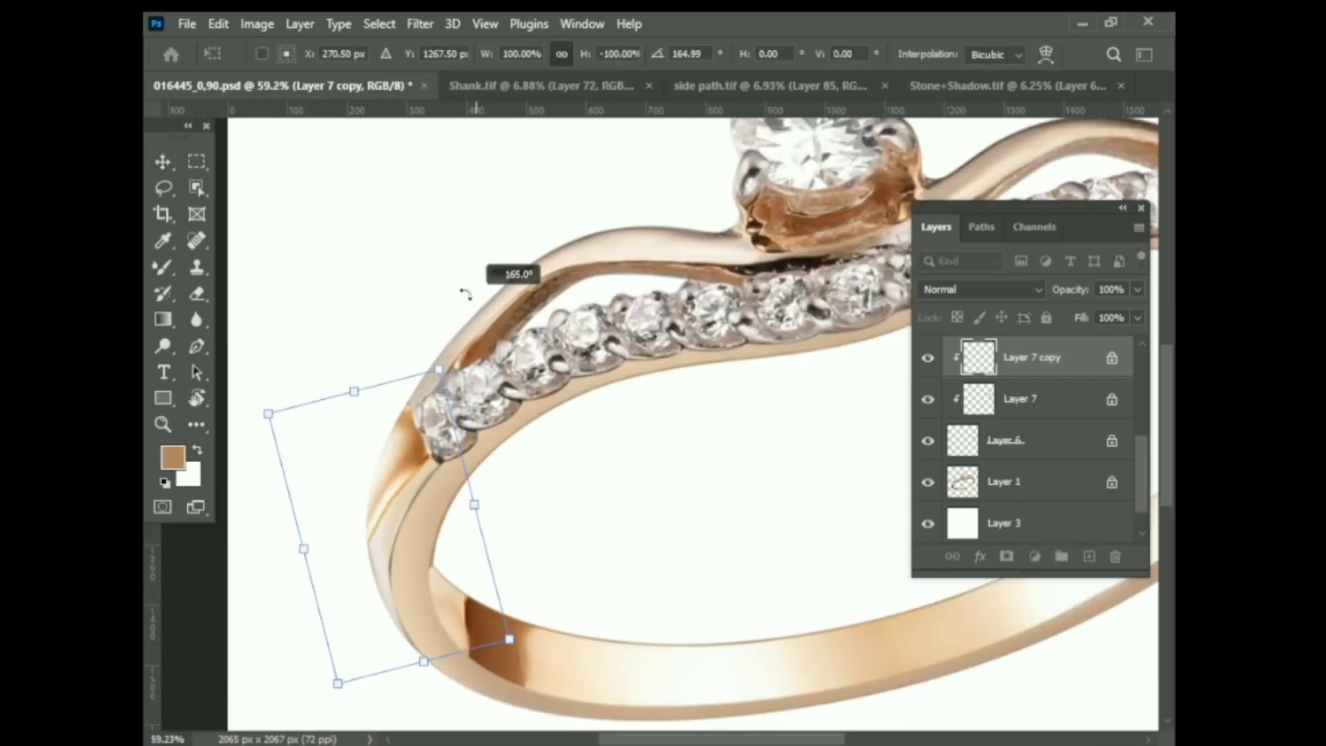
pyautogui.moveTo(387, 525); pyautogui.dragTo(435, 414)
pyautogui.scroll(-1, 414, 428)
# Warp the flipped copy to fit the left band
pyautogui.rightClick(401, 414)
pyautogui.click(415, 172)
pyautogui.scroll(1, 407, 559)
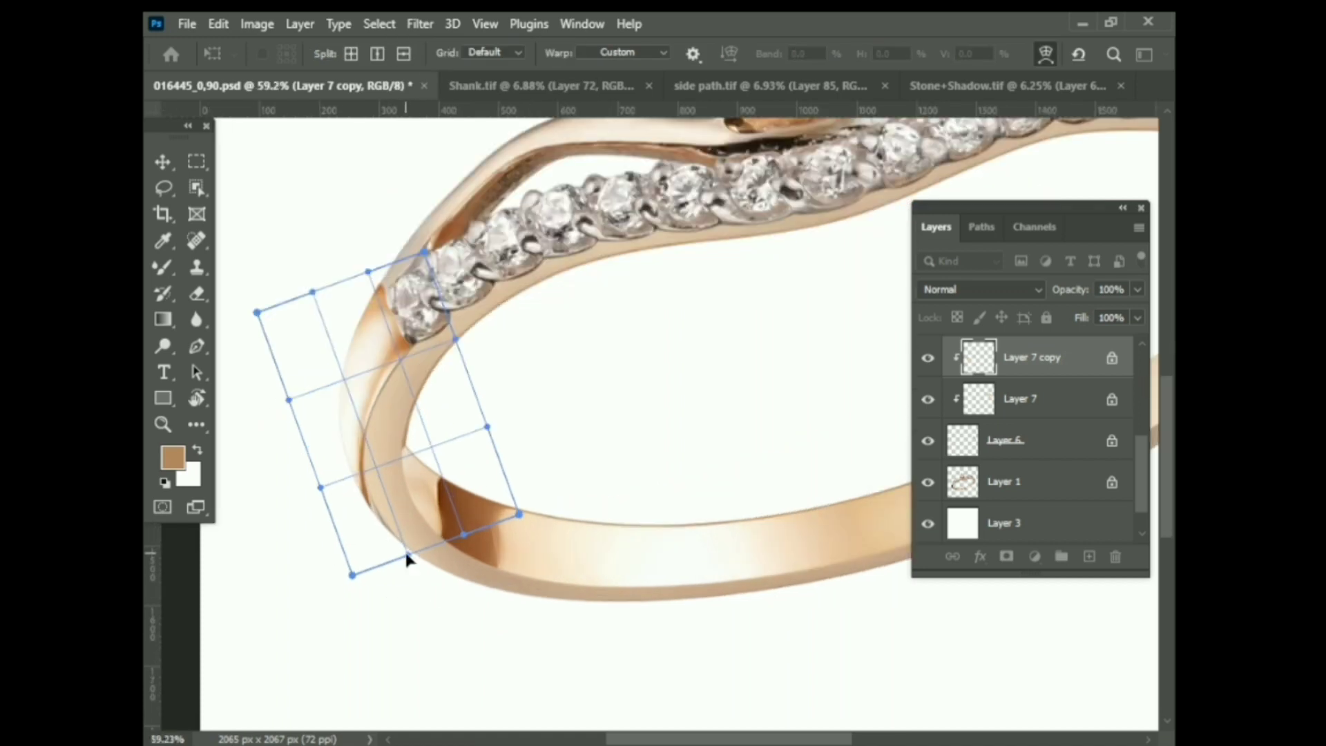
pyautogui.scroll(1, 408, 559)
pyautogui.scroll(1, 367, 684)
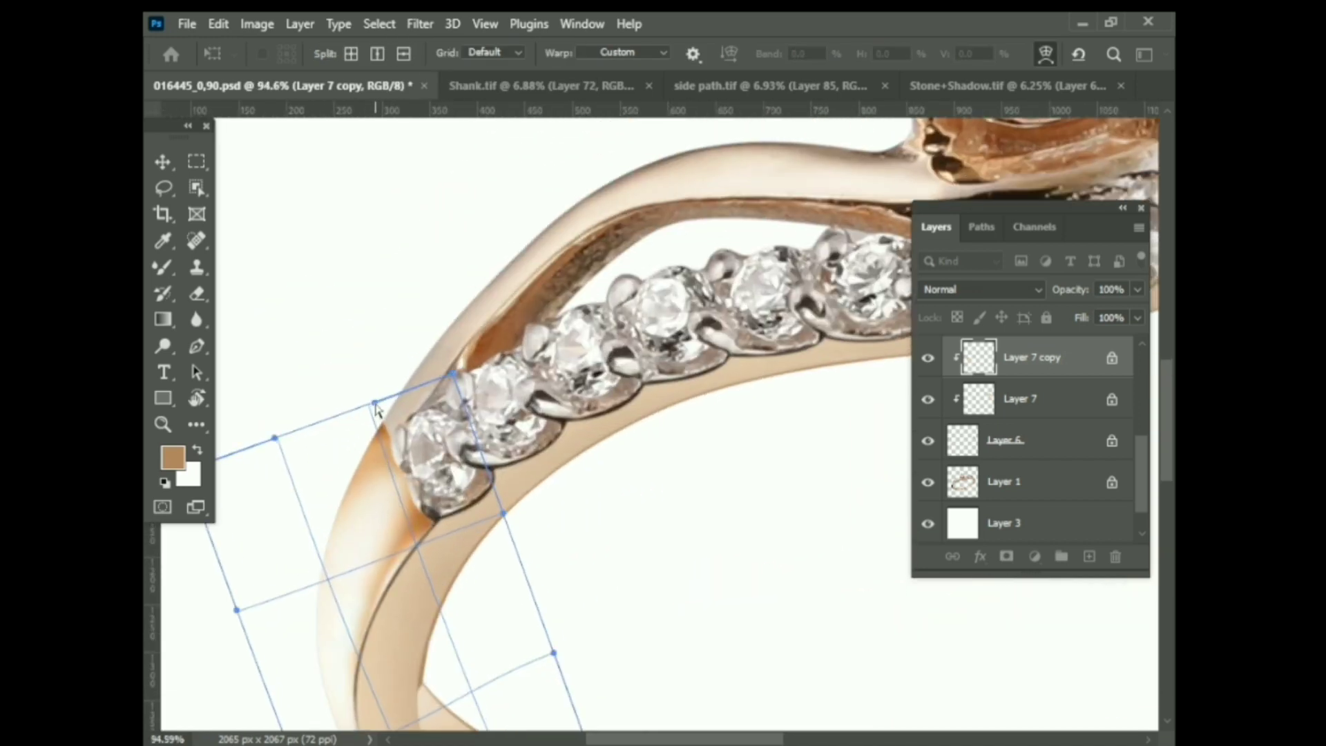
pyautogui.hotkey('ctrl', '0')
pyautogui.press('Return')
pyautogui.scroll(2, 1032, 444)
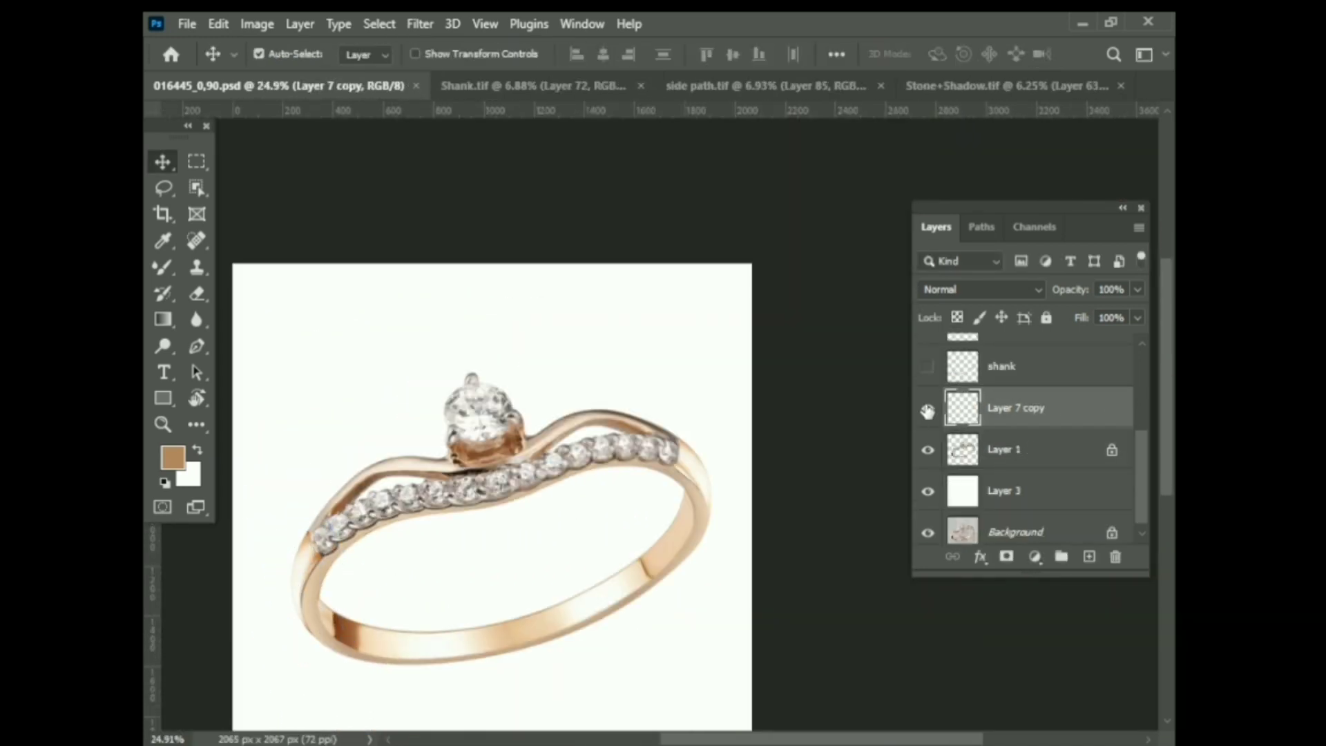
# Duplicate Layer 1, hide the original, and merge the copy with the band overlay
pyautogui.click(1008, 459)
pyautogui.hotkey('ctrl', 'j')
pyautogui.click(927, 491)
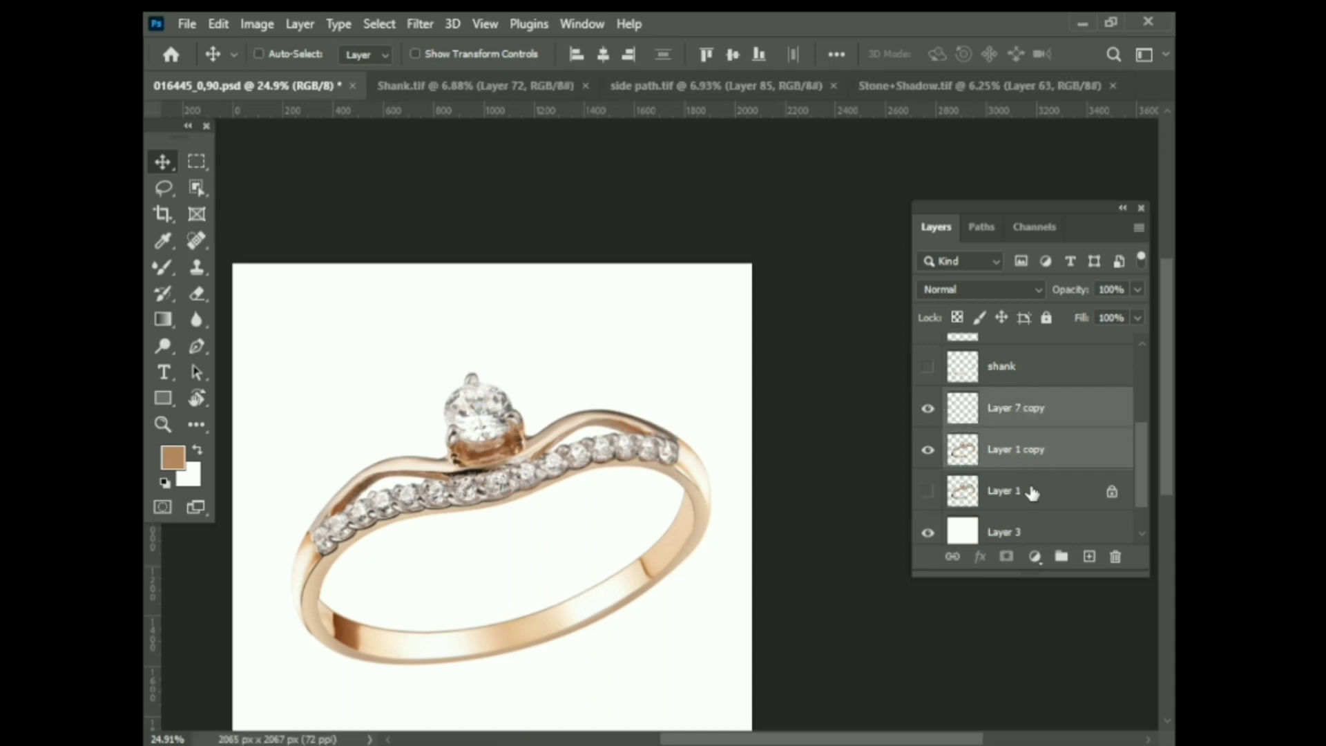
pyautogui.hotkey('ctrl', 'e')
pyautogui.scroll(5, 663, 512)
pyautogui.scroll(-3, 713, 488)
pyautogui.scroll(-4, 334, 537)
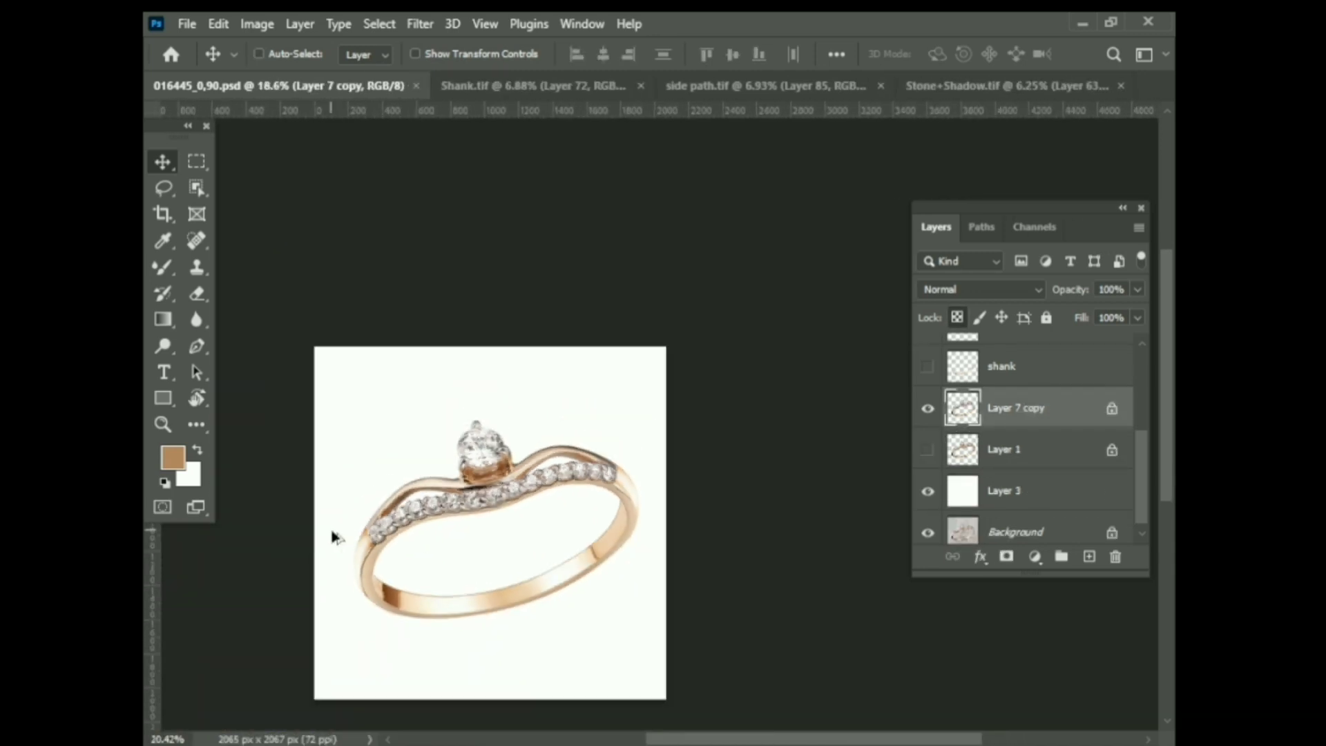
pyautogui.scroll(4, 260, 379)
pyautogui.press('b')
pyautogui.scroll(4, 345, 401)
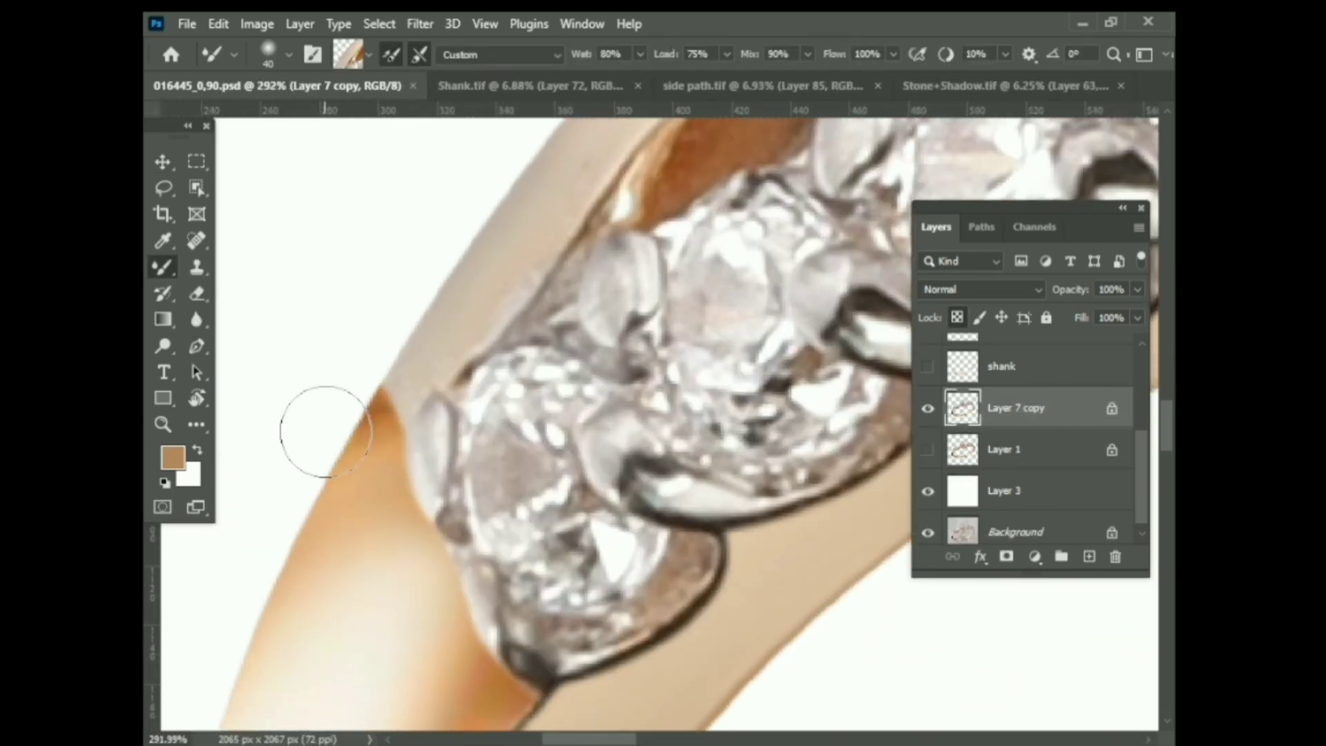
# Blend the band edge beside the stones, with the mixer brush at size 25
pyautogui.moveTo(324, 431); pyautogui.dragTo(399, 350)
pyautogui.press('[')
pyautogui.press('[')
pyautogui.press('[')
pyautogui.scroll(2, 400, 385)
pyautogui.scroll(2, 556, 348)
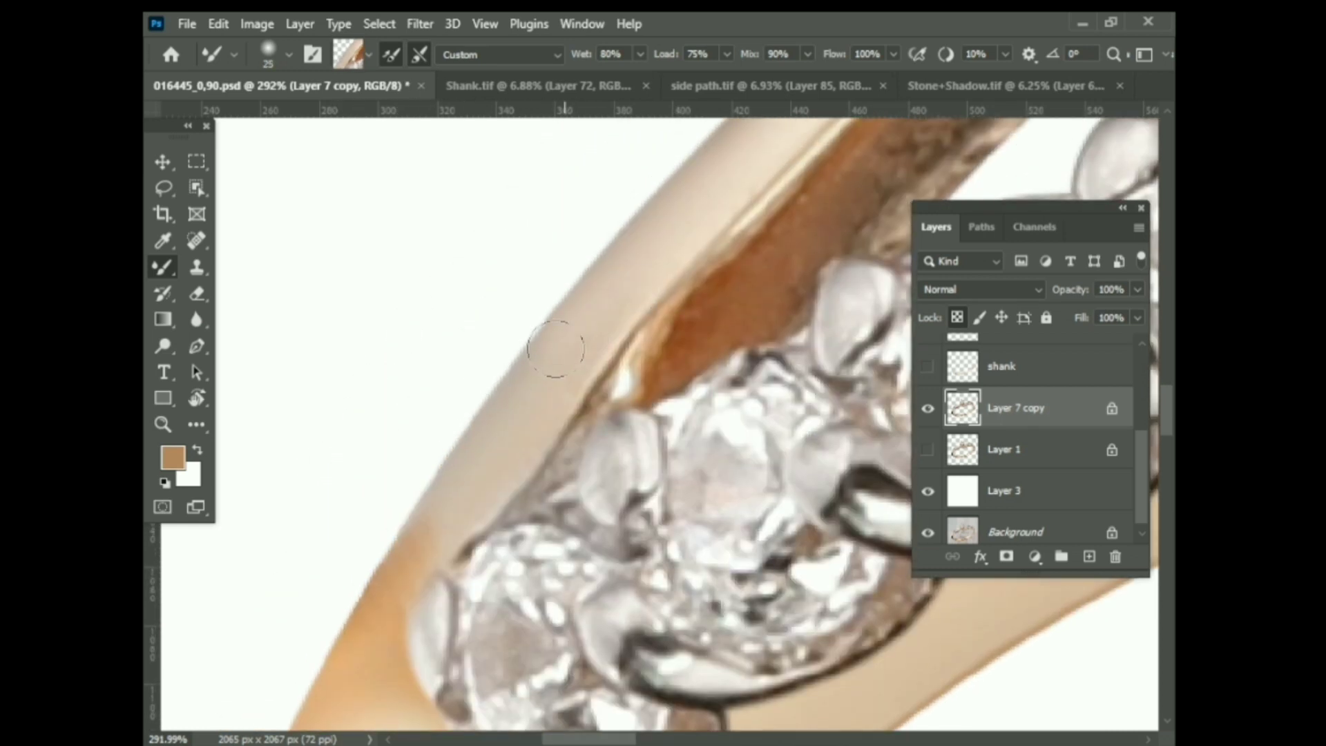
pyautogui.scroll(-4, 556, 349)
pyautogui.scroll(3, 655, 339)
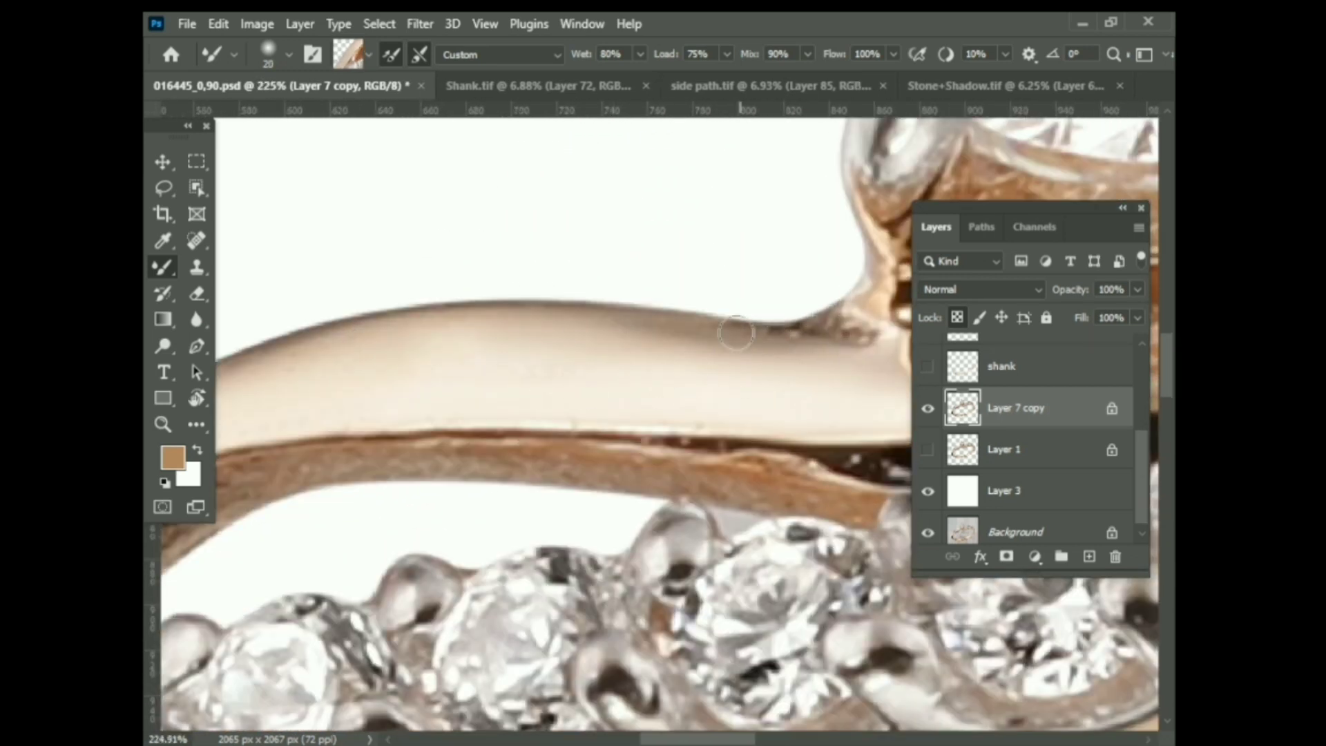
pyautogui.scroll(-3, 508, 421)
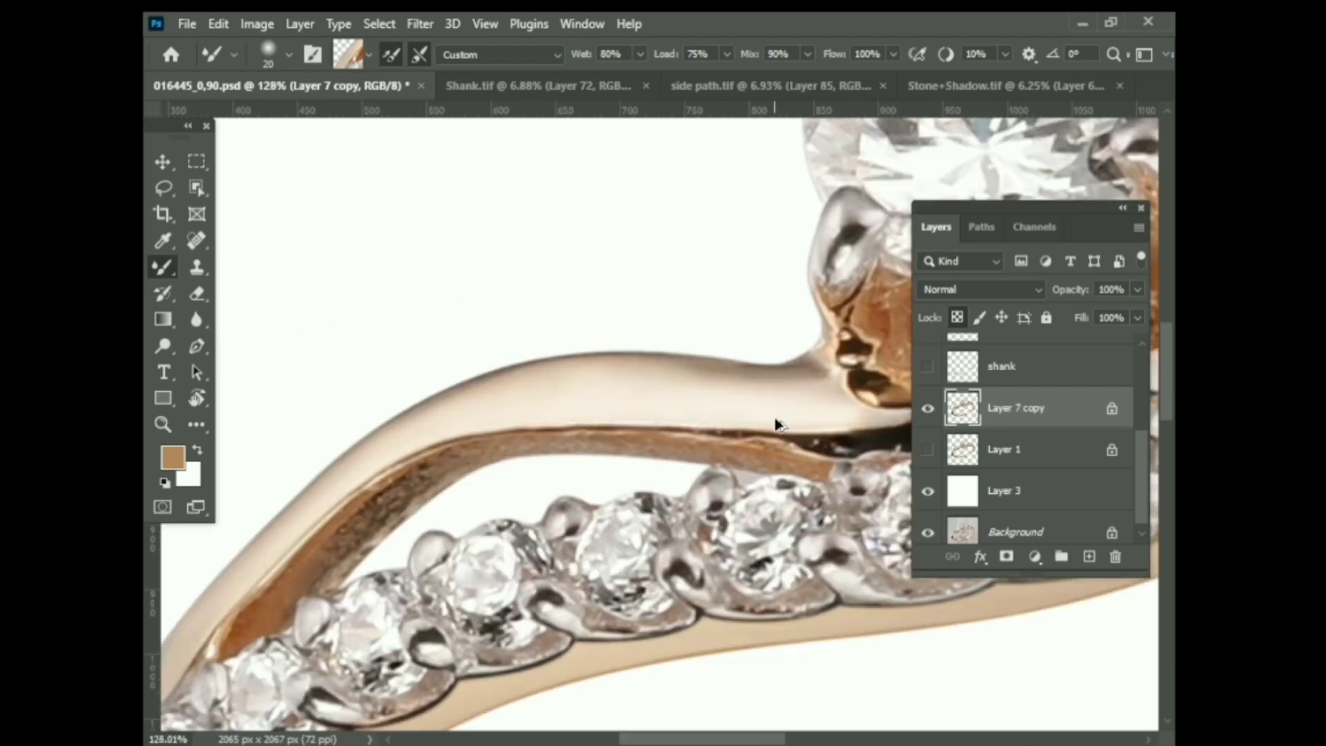
pyautogui.scroll(2, 388, 530)
pyautogui.scroll(-3, 436, 539)
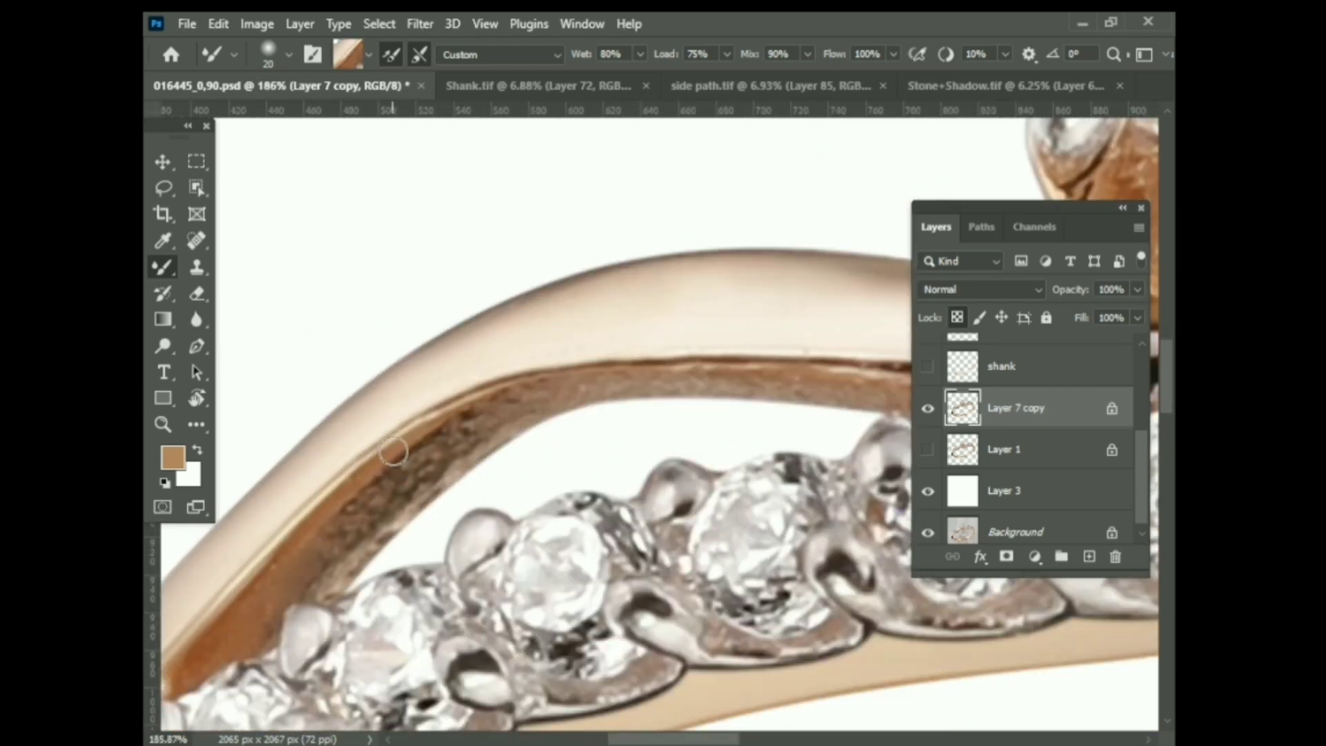
pyautogui.scroll(3, 812, 418)
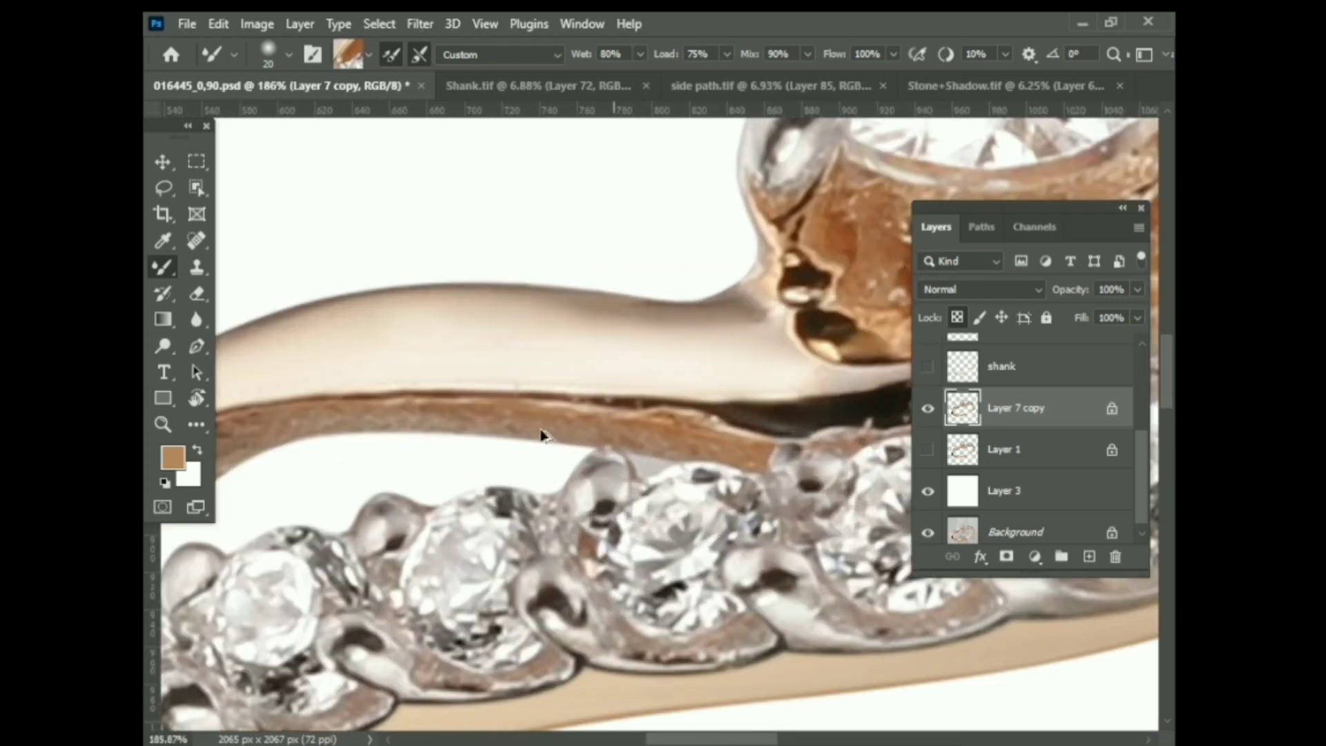
pyautogui.scroll(-1, 480, 413)
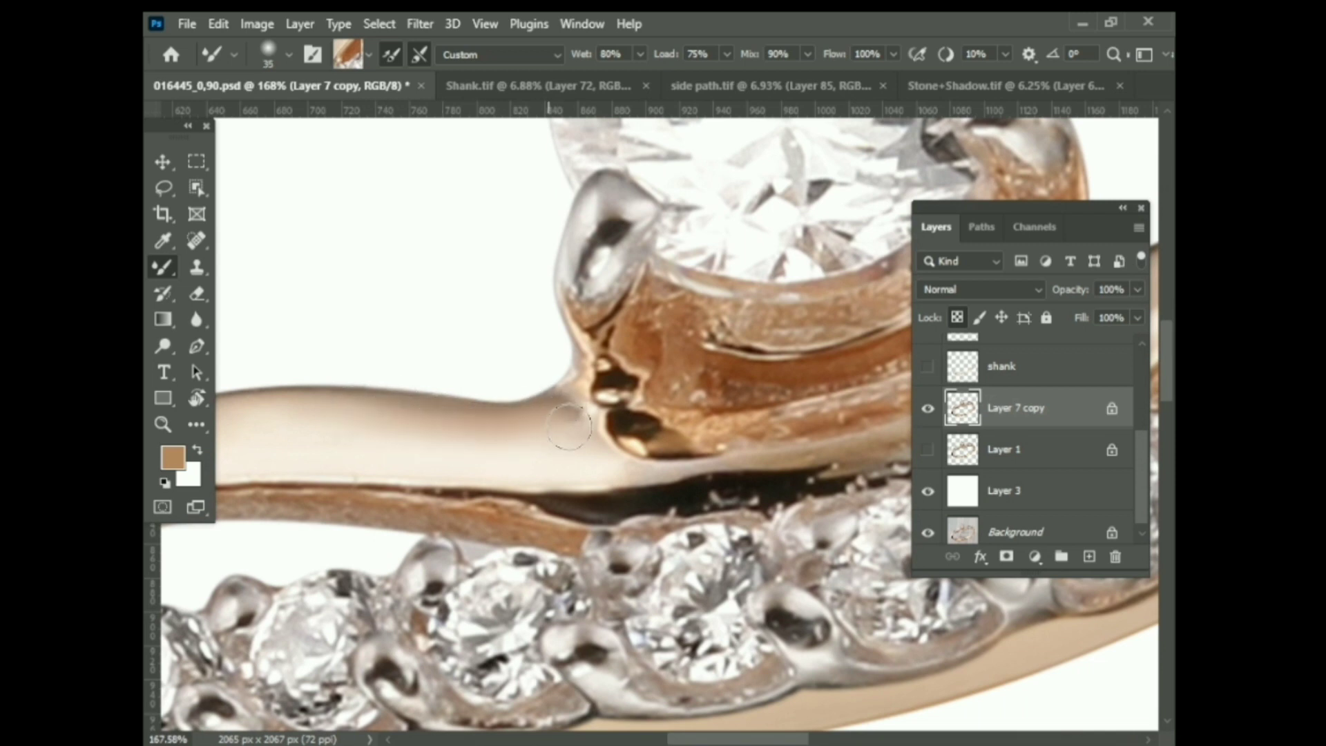
pyautogui.scroll(-2, 430, 467)
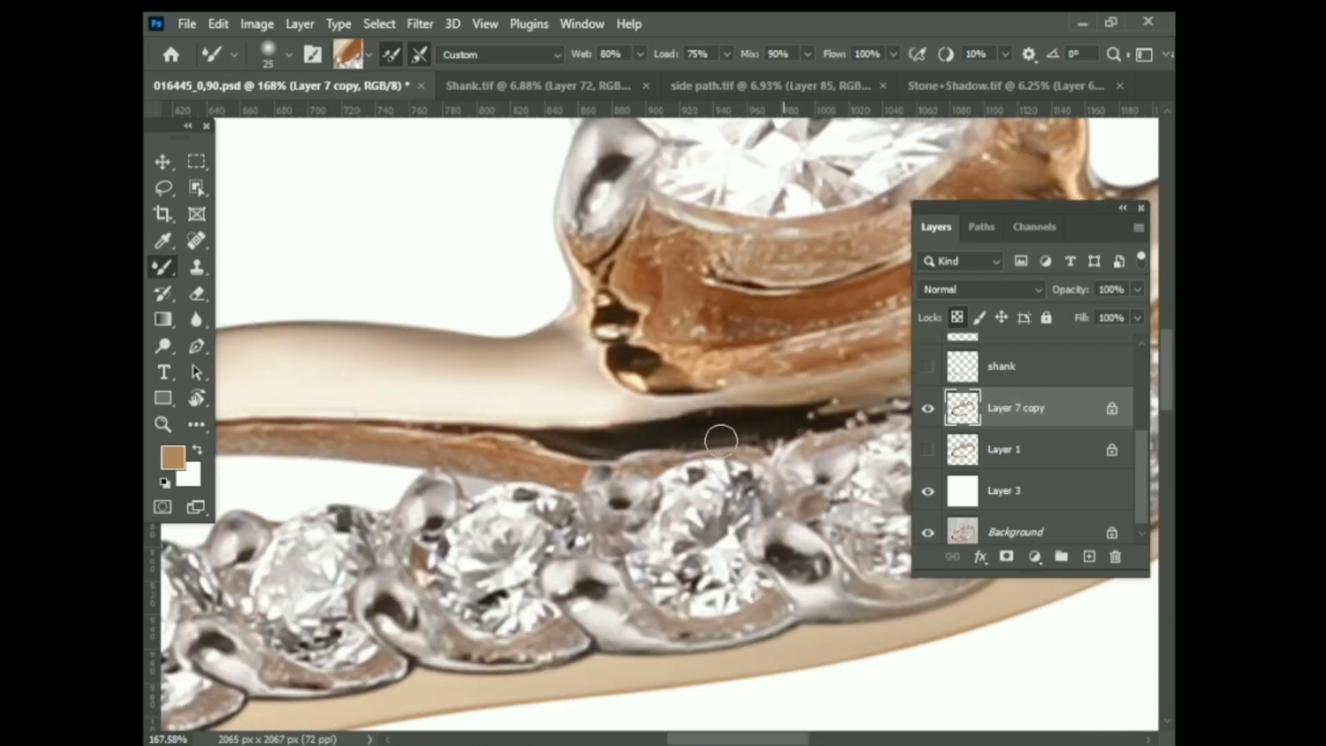
pyautogui.hscroll(5, 791, 416)
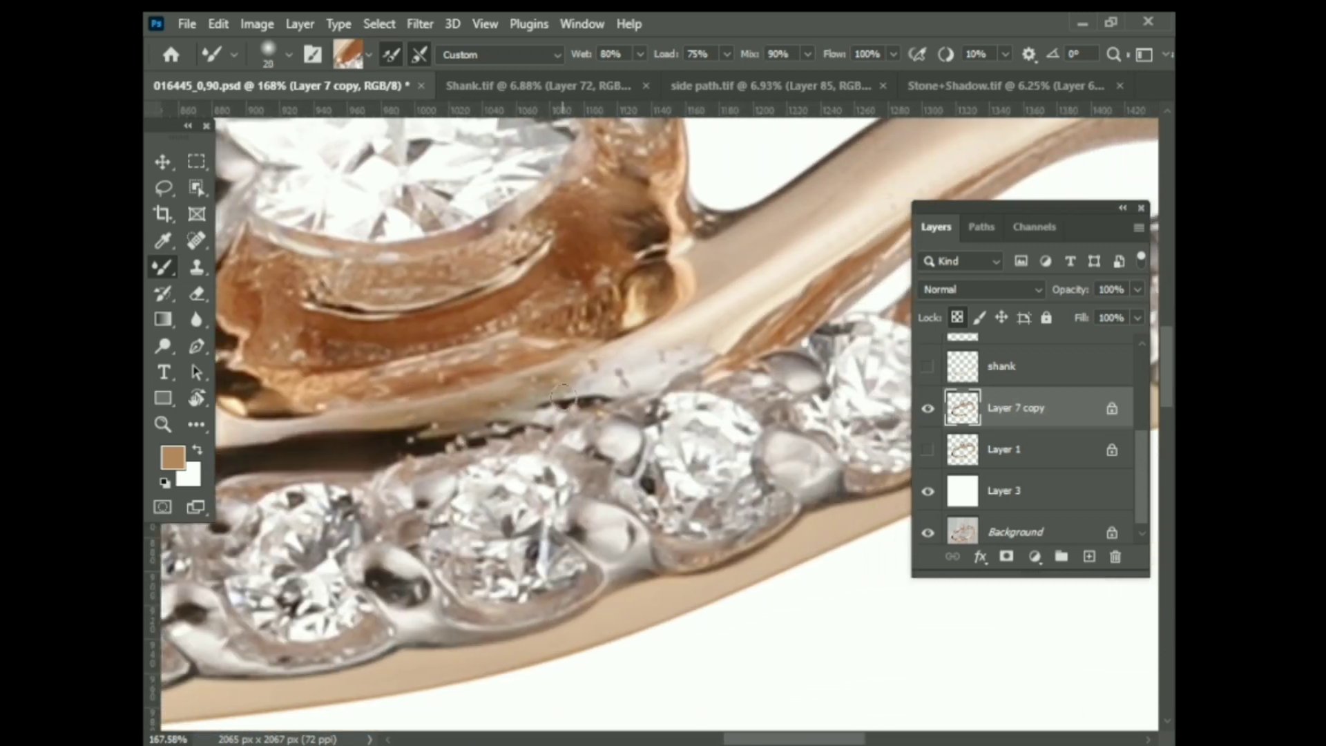
# Smooth the band edge beside the centre setting, then enlarge the brush to 40
pyautogui.moveTo(592, 397); pyautogui.dragTo(525, 402)
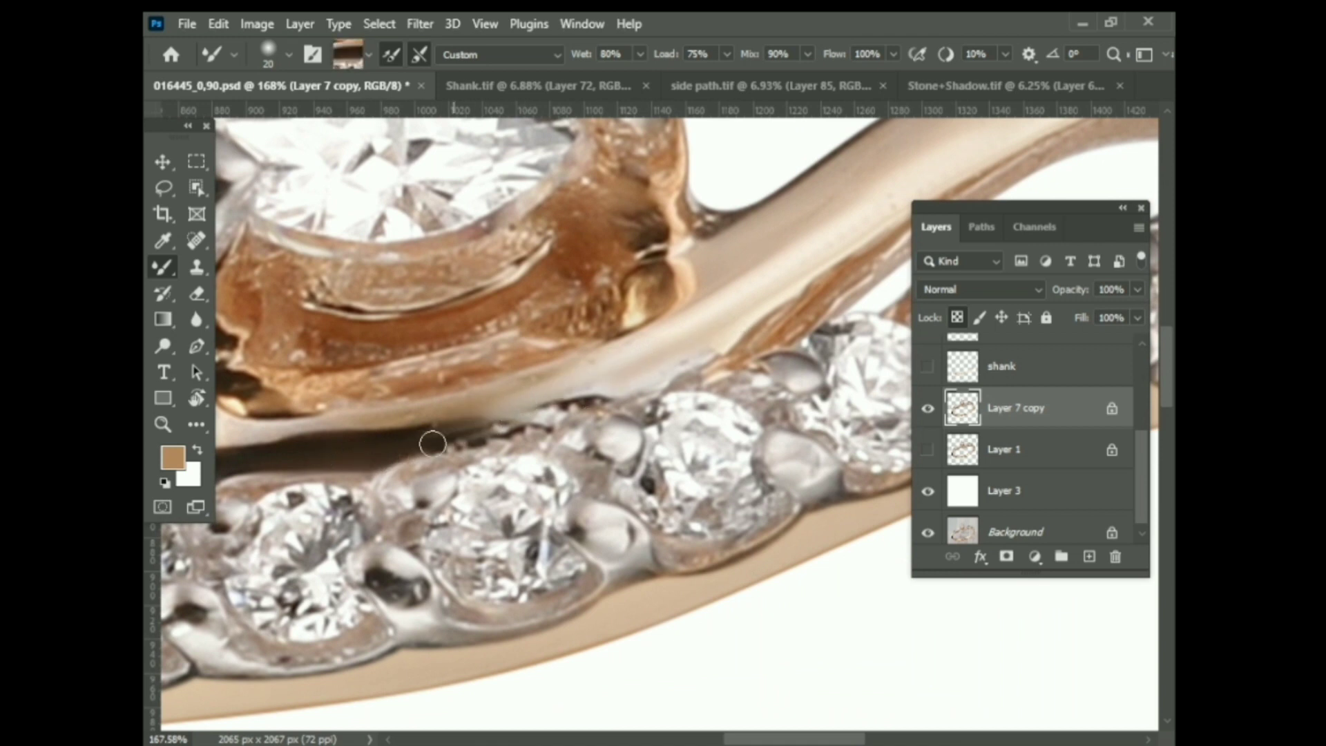
pyautogui.scroll(-3, 432, 444)
pyautogui.scroll(5, 492, 397)
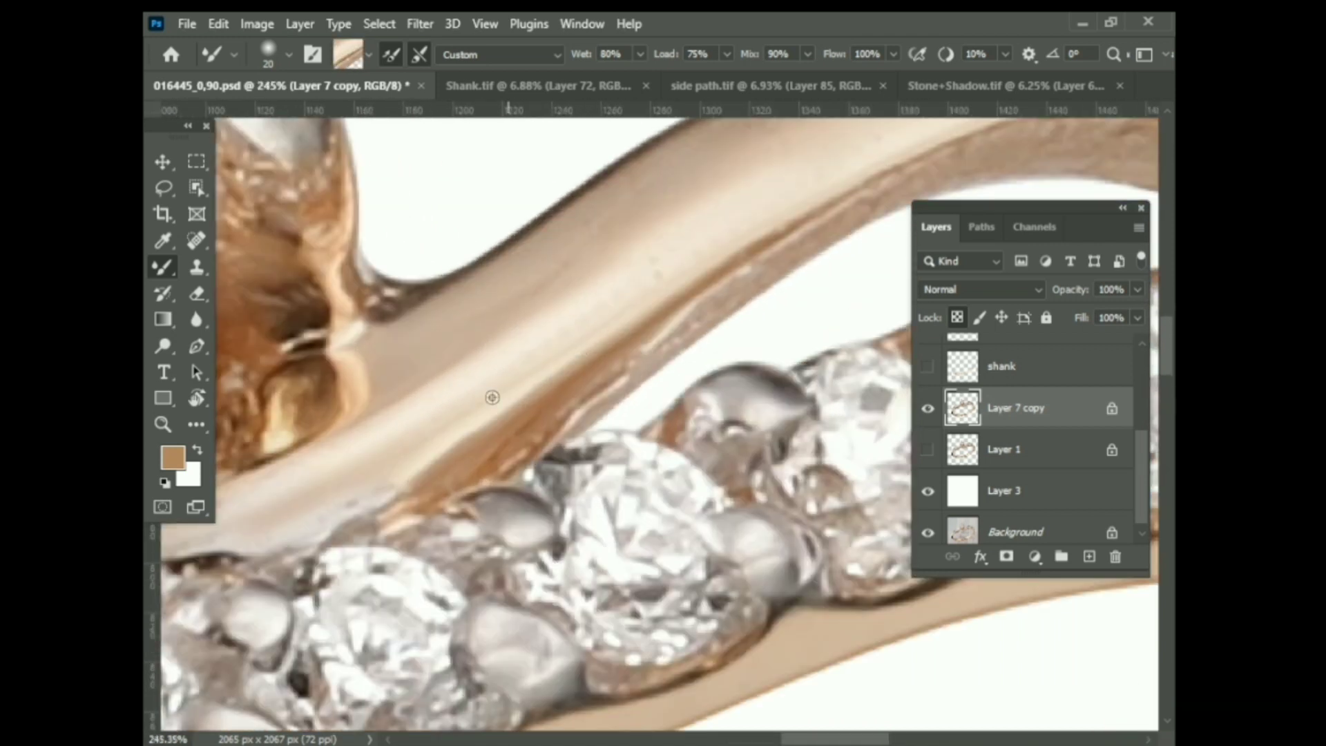
pyautogui.scroll(-2, 491, 397)
pyautogui.press(']')
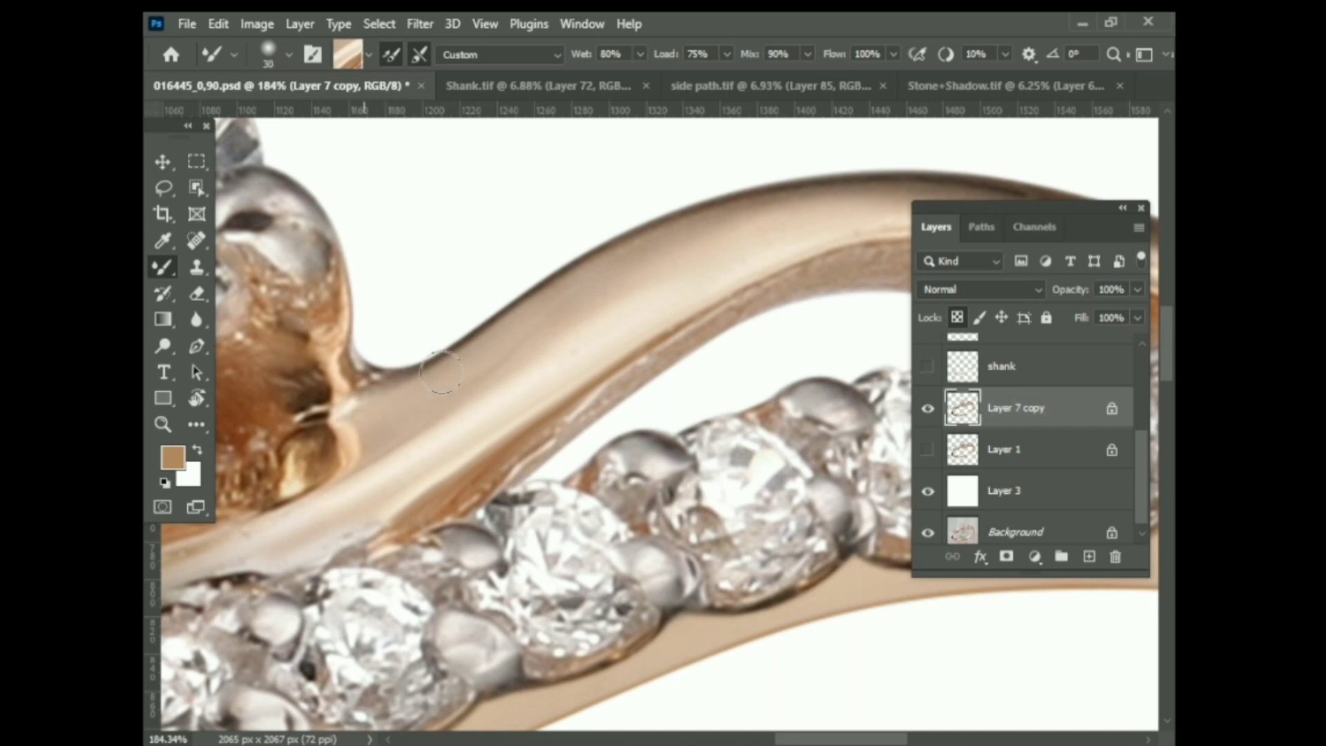
pyautogui.scroll(3, 558, 283)
pyautogui.hscroll(3, 558, 284)
pyautogui.press(']')
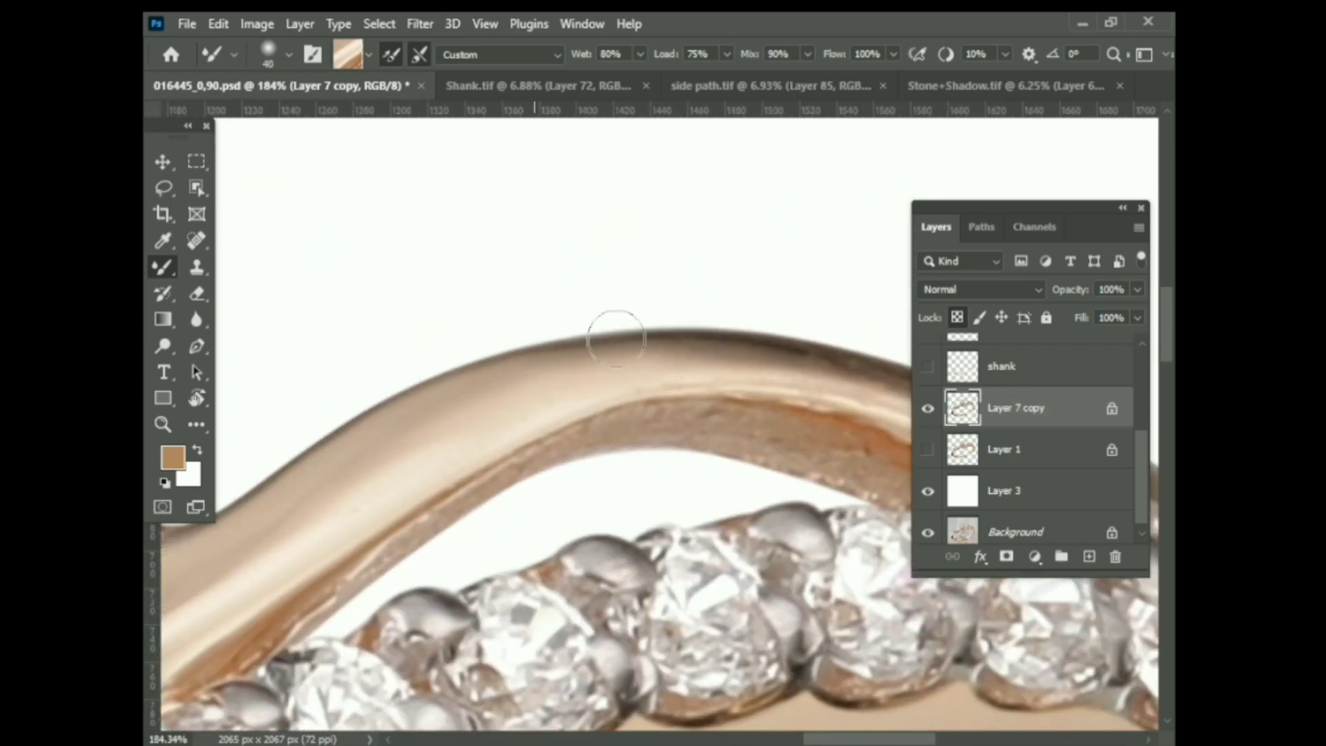
pyautogui.hscroll(5, 456, 311)
pyautogui.scroll(-1, 455, 311)
pyautogui.hscroll(3, 552, 352)
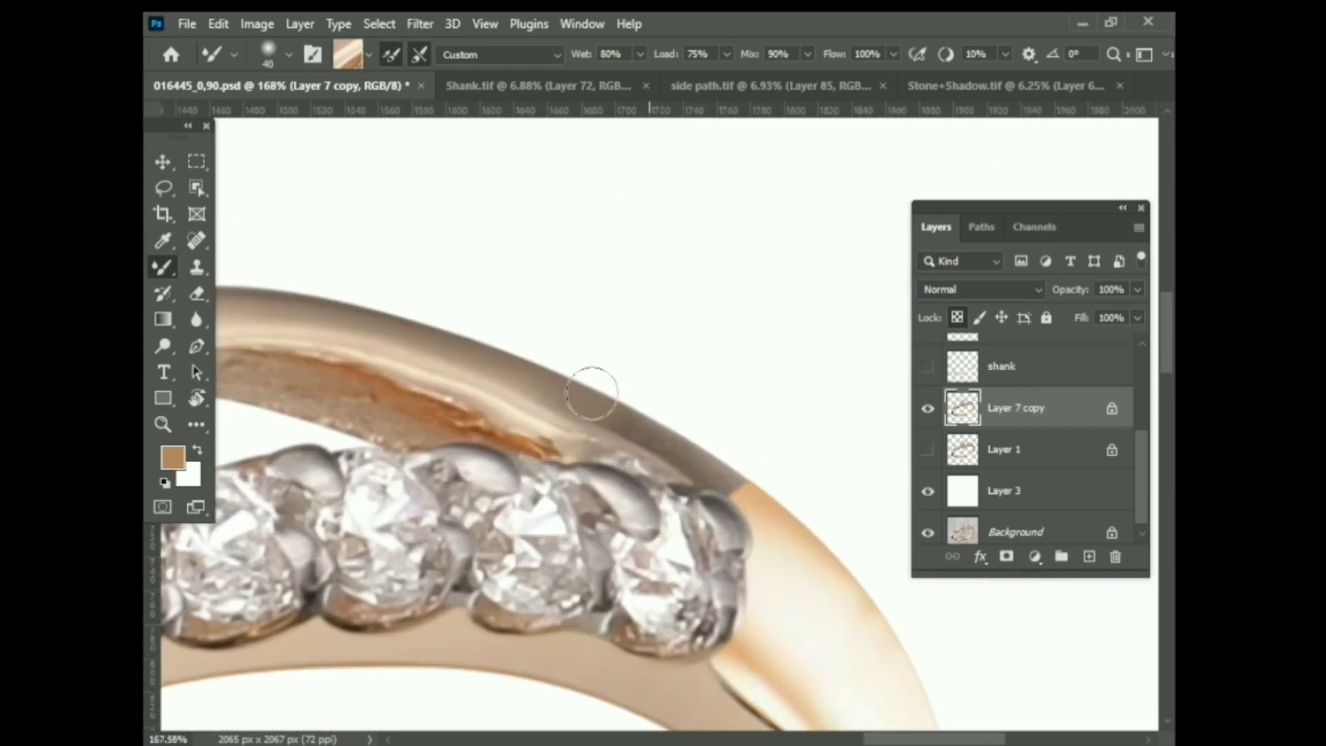
# Smooth the upper band's outer edge and, at size 30, the top edge above the stones
pyautogui.moveTo(591, 394); pyautogui.dragTo(753, 476)
pyautogui.scroll(1, 687, 462)
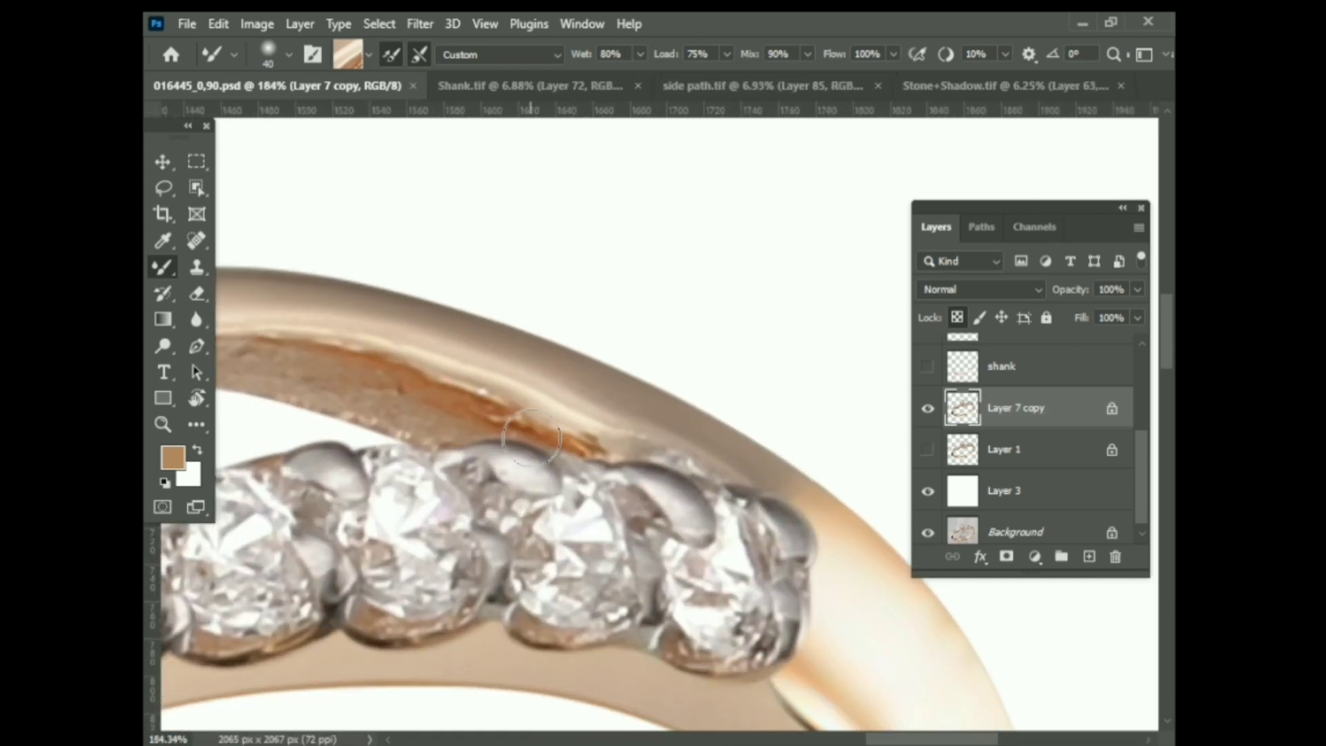
pyautogui.press('[')
pyautogui.scroll(-2, 637, 423)
pyautogui.scroll(1, 559, 414)
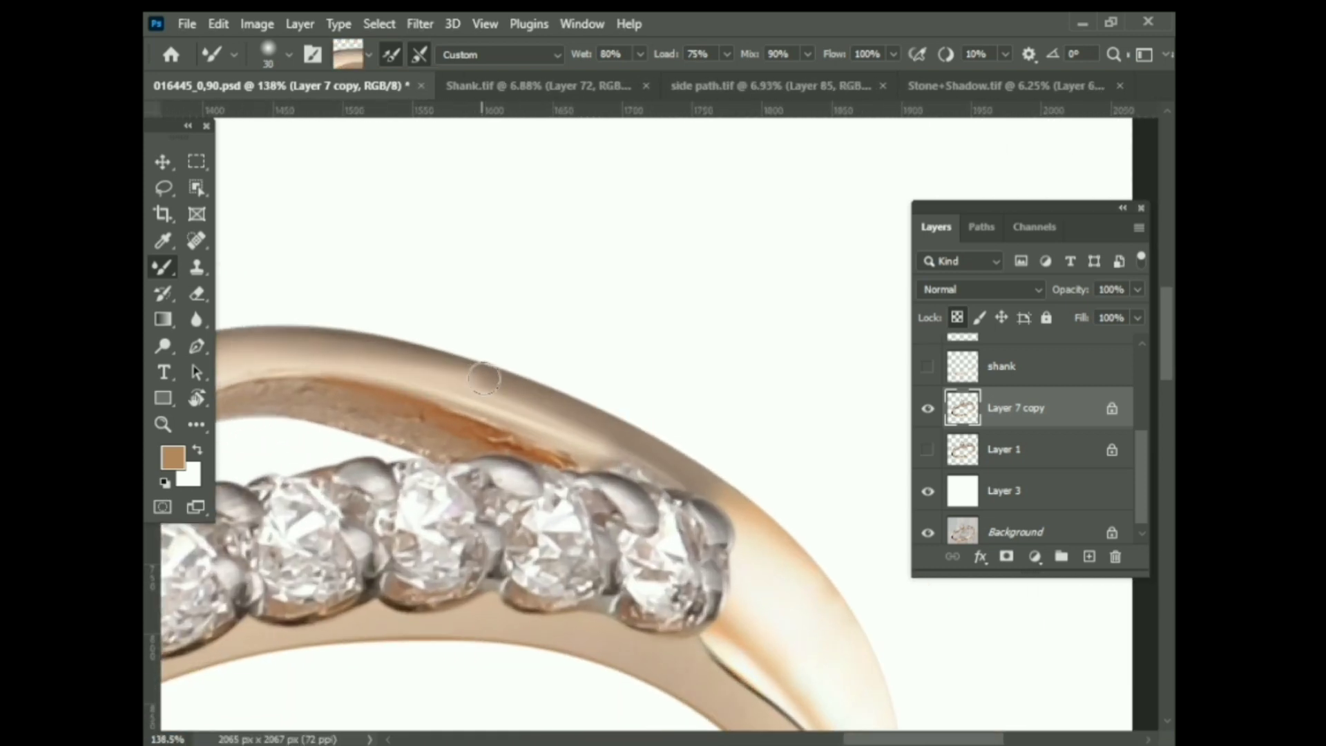
pyautogui.moveTo(371, 339); pyautogui.dragTo(627, 430)
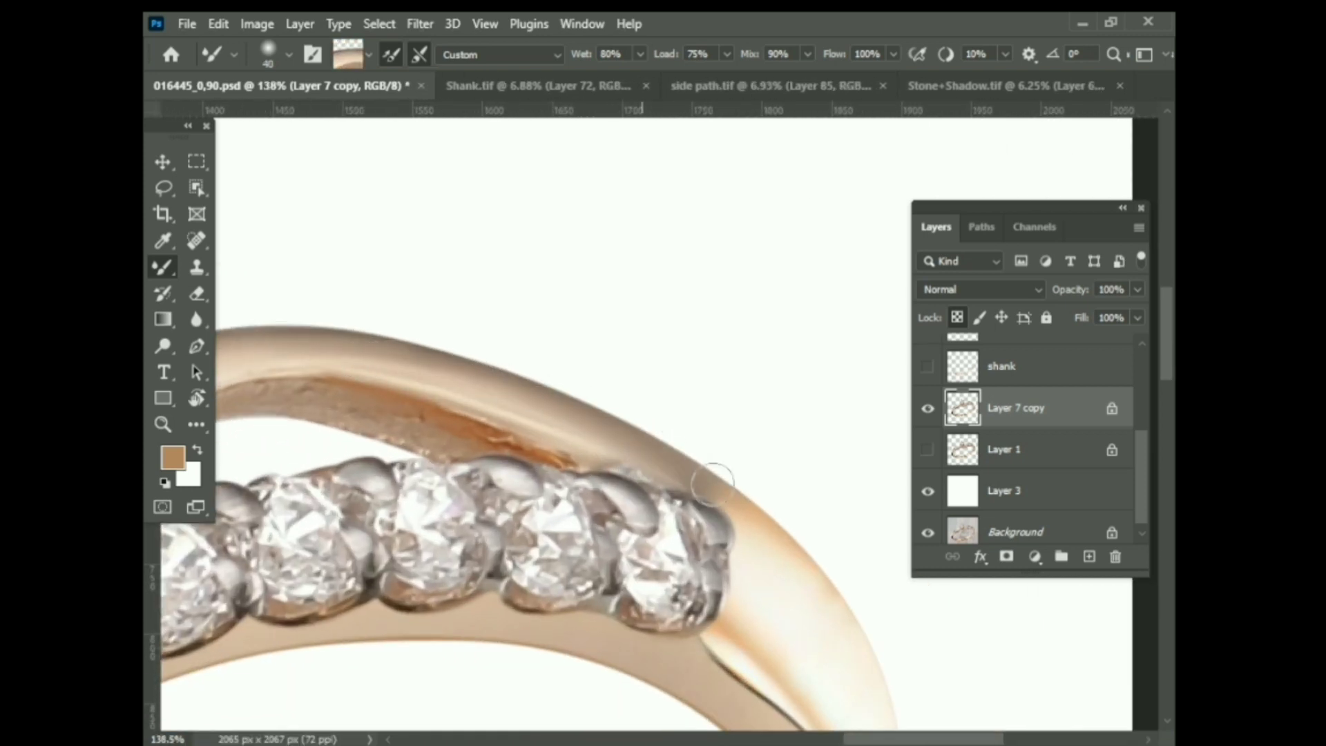
pyautogui.scroll(-1, 382, 366)
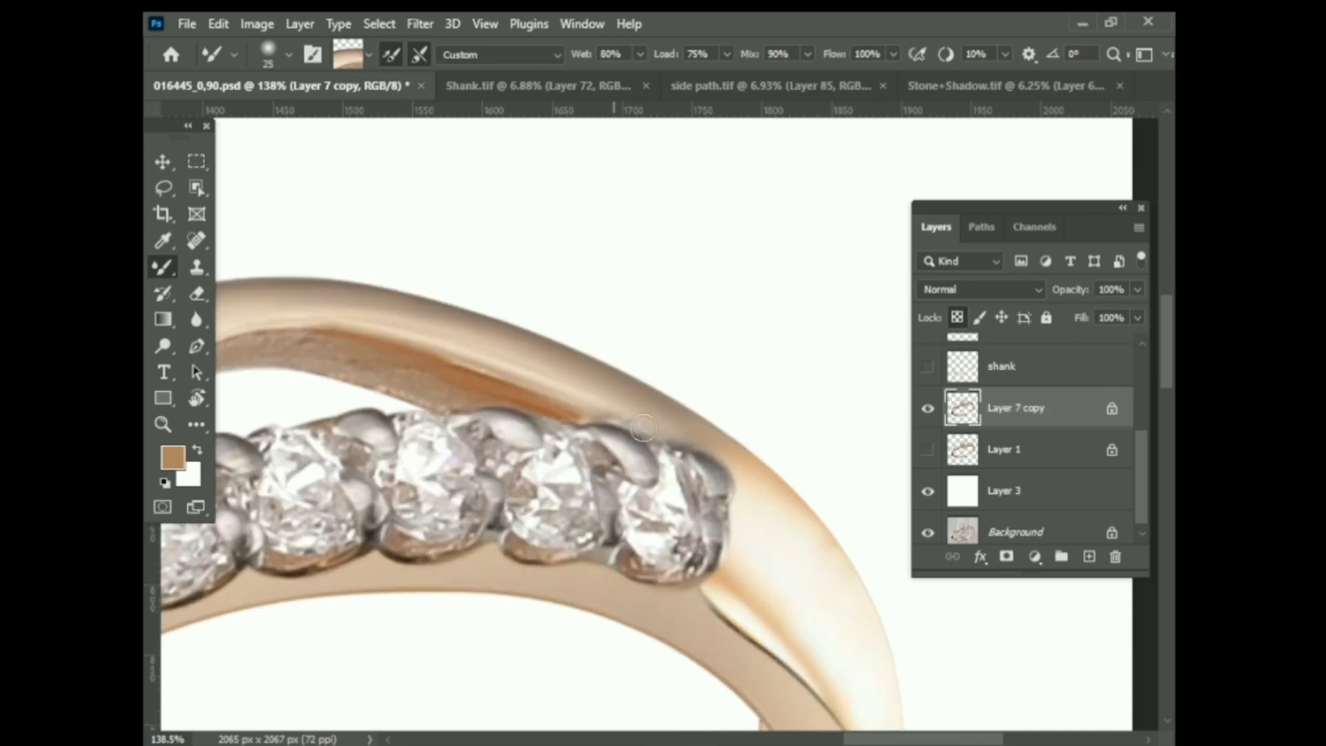
pyautogui.scroll(-1, 642, 428)
# Save the document, then blend the metal around a stone's prong
pyautogui.hotkey('ctrl', 's')
pyautogui.scroll(-14, 681, 384)
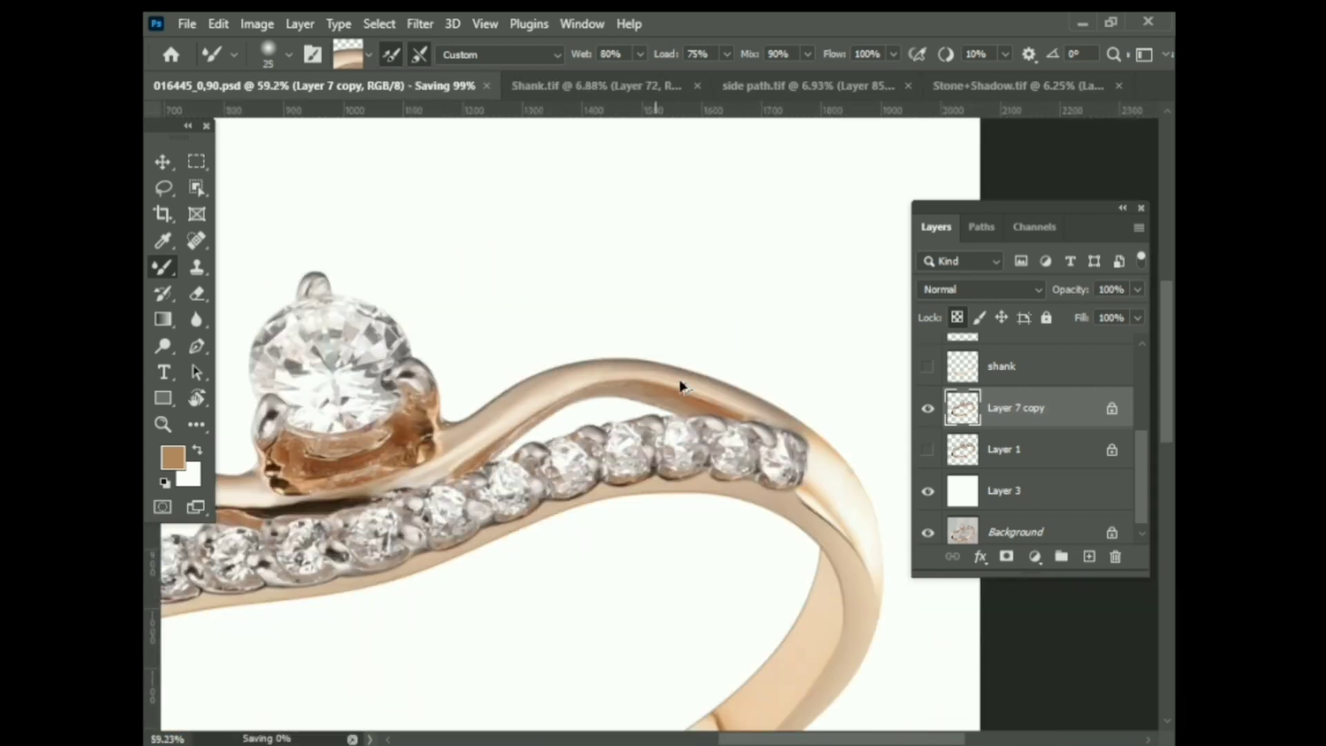
pyautogui.scroll(14, 520, 509)
pyautogui.scroll(3, 426, 535)
pyautogui.scroll(-6, 684, 518)
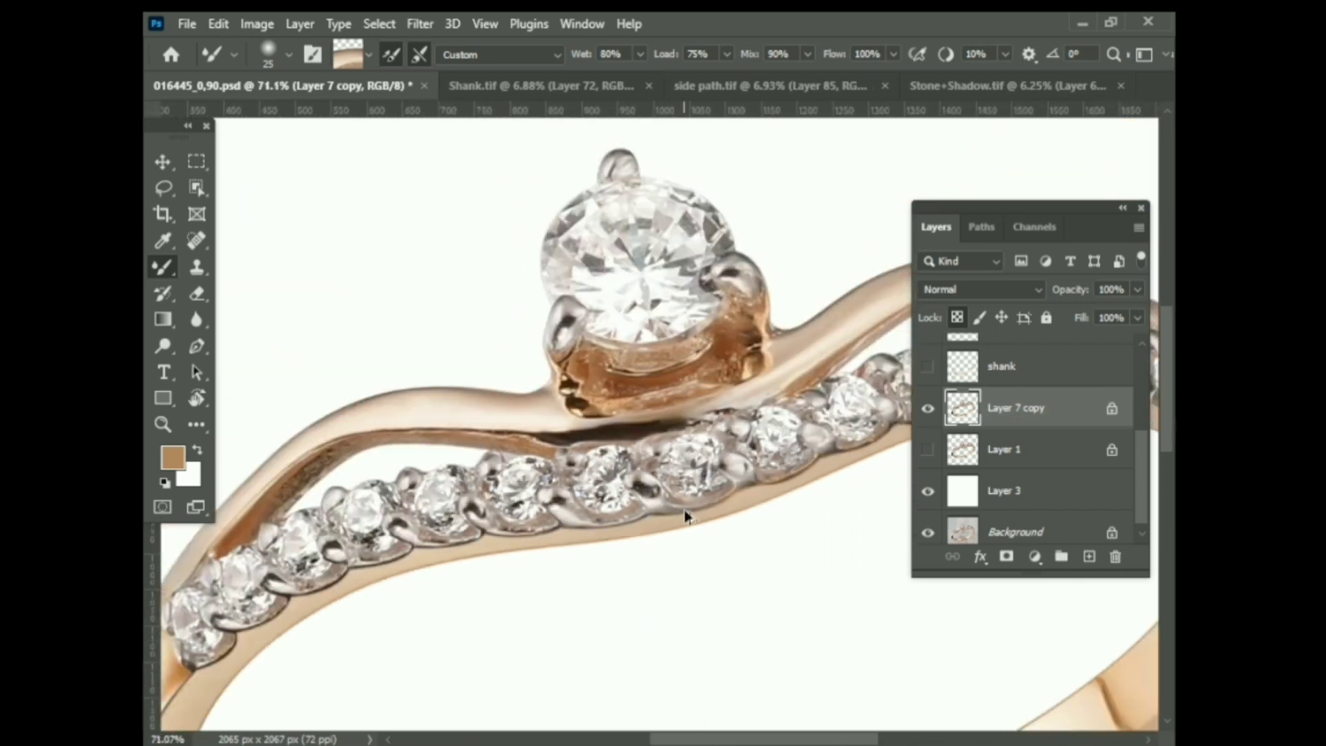
pyautogui.scroll(7, 463, 421)
pyautogui.scroll(2, 477, 356)
pyautogui.moveTo(428, 384); pyautogui.dragTo(423, 354)
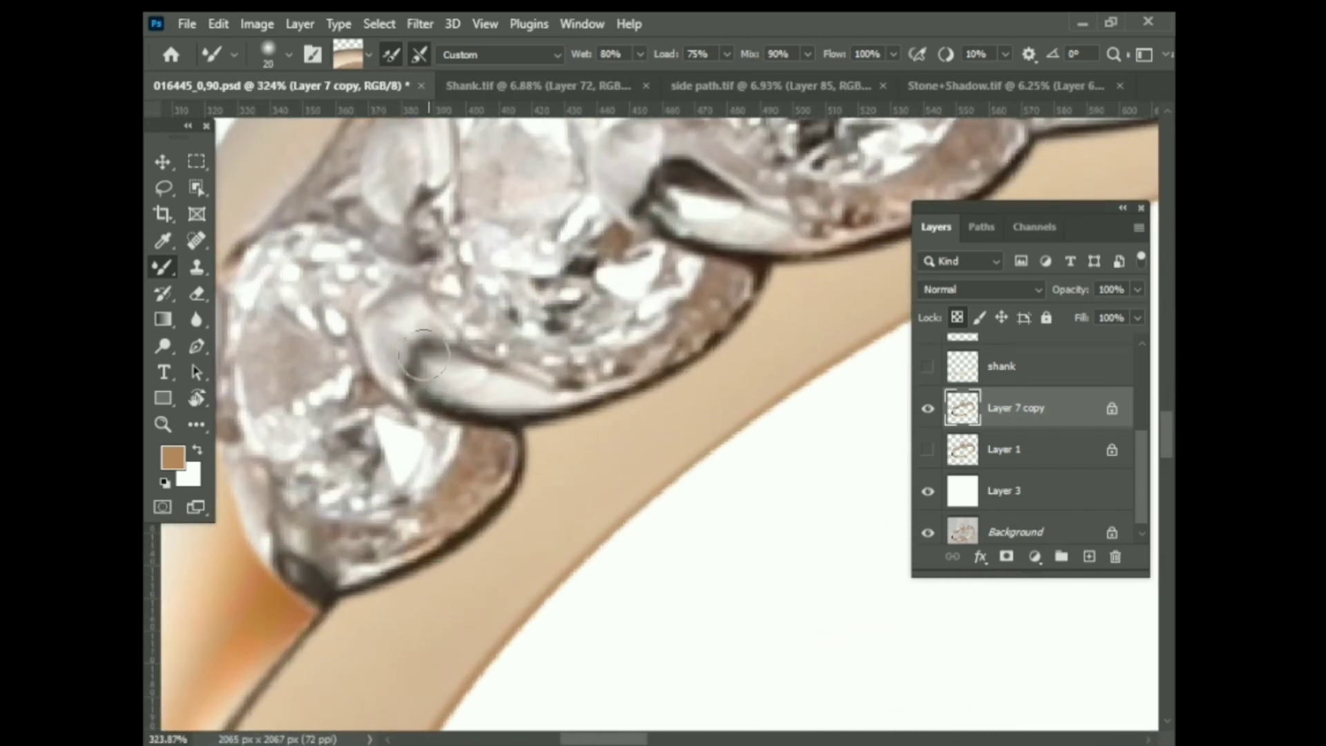
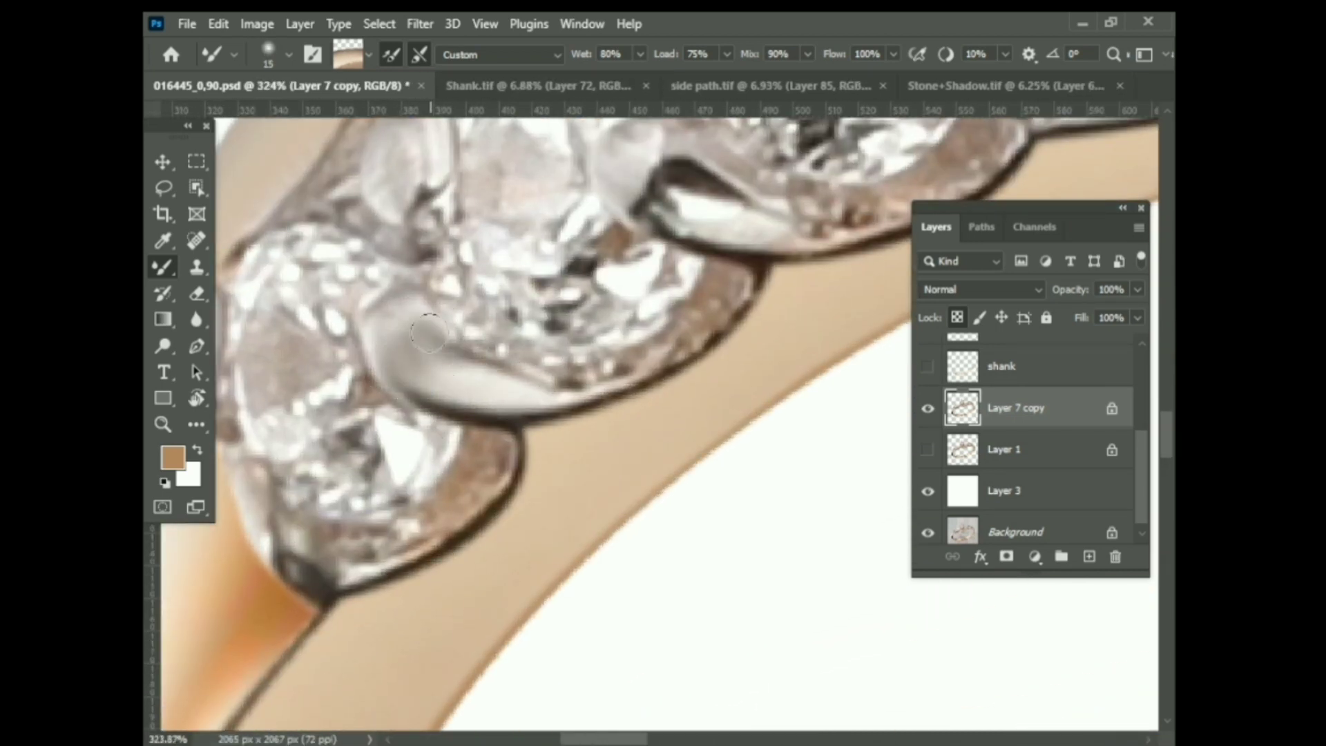
# Enlarge the Mixer Brush slightly and blend the dark patch on the prongs between the side stones
pyautogui.scroll(2, 429, 332)
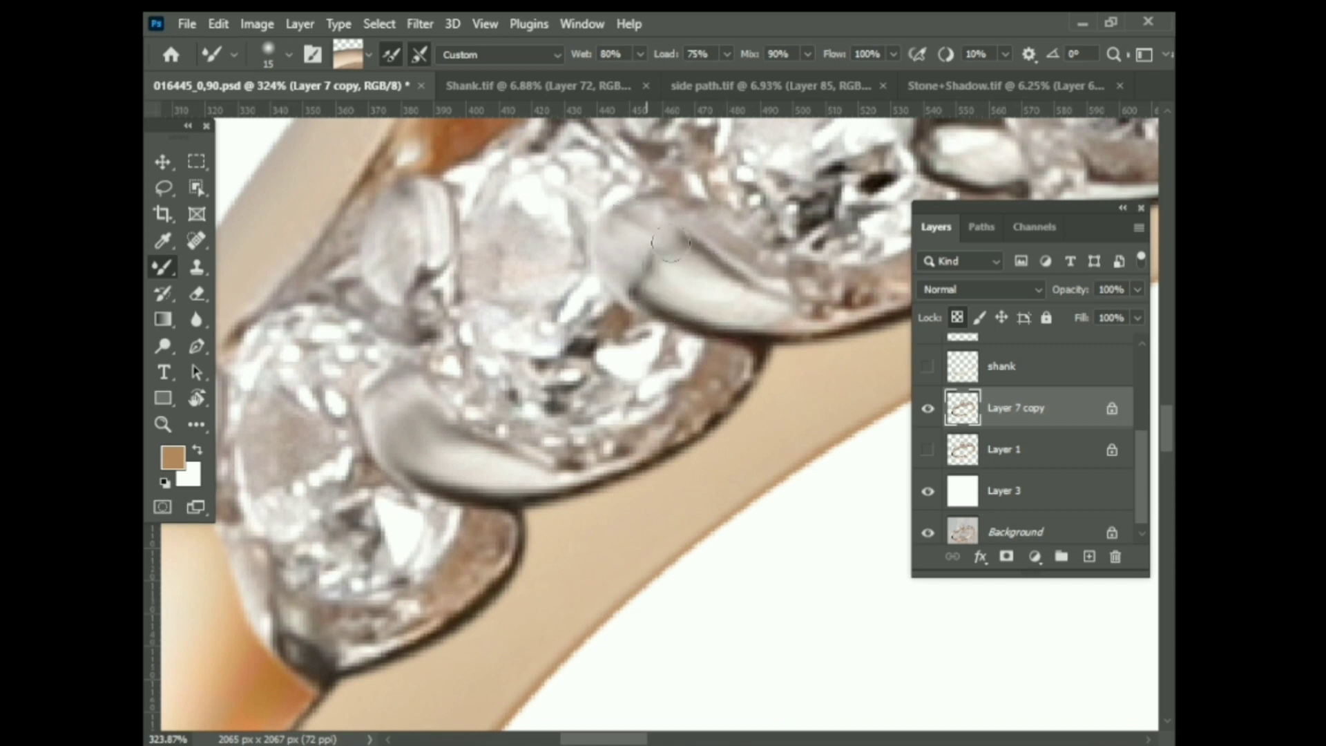
pyautogui.scroll(-3, 705, 351)
pyautogui.scroll(3, 513, 335)
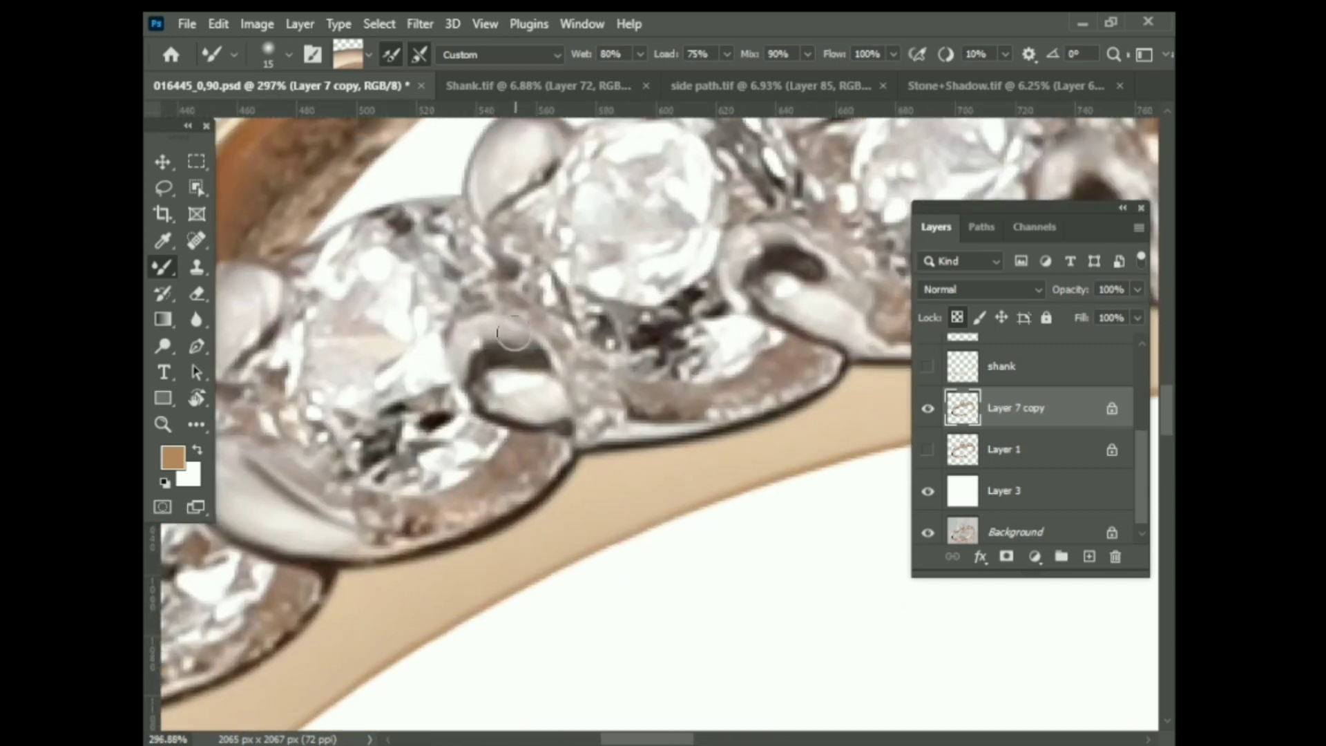
pyautogui.hscroll(3, 579, 432)
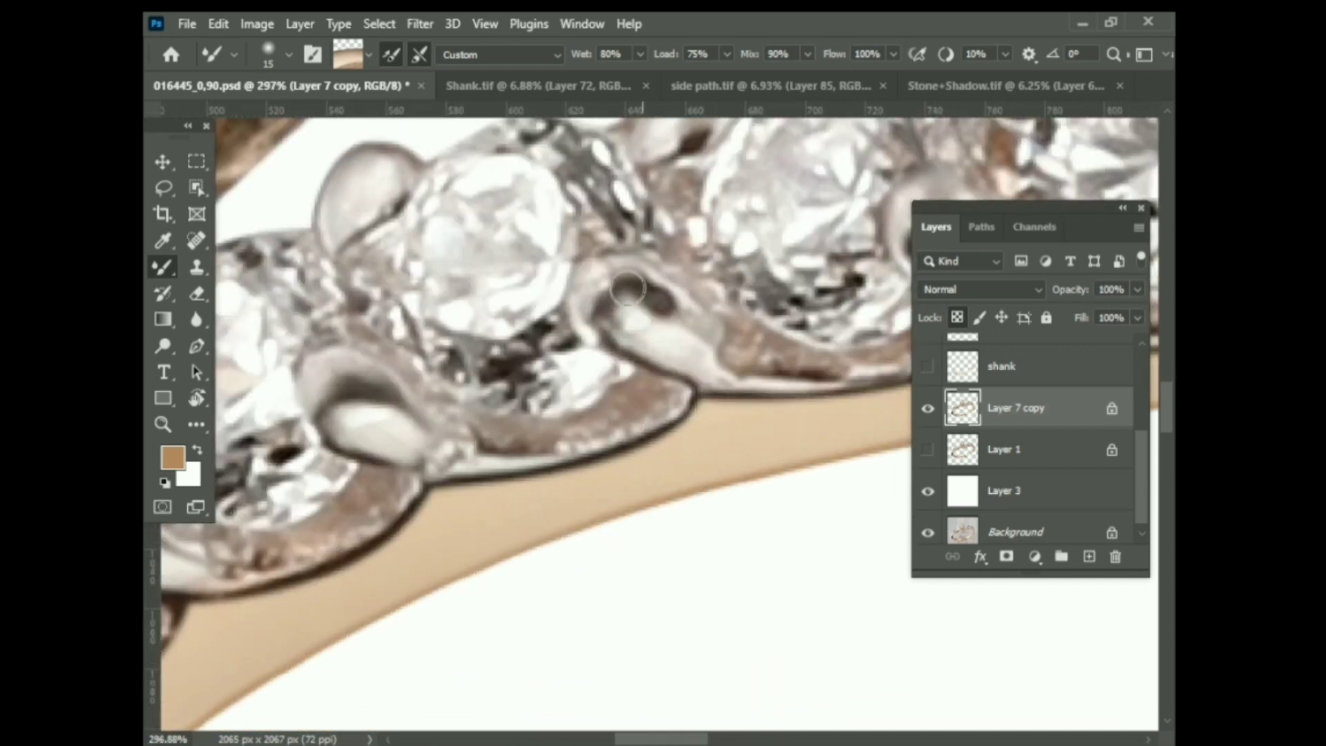
pyautogui.moveTo(777, 337); pyautogui.dragTo(503, 353)
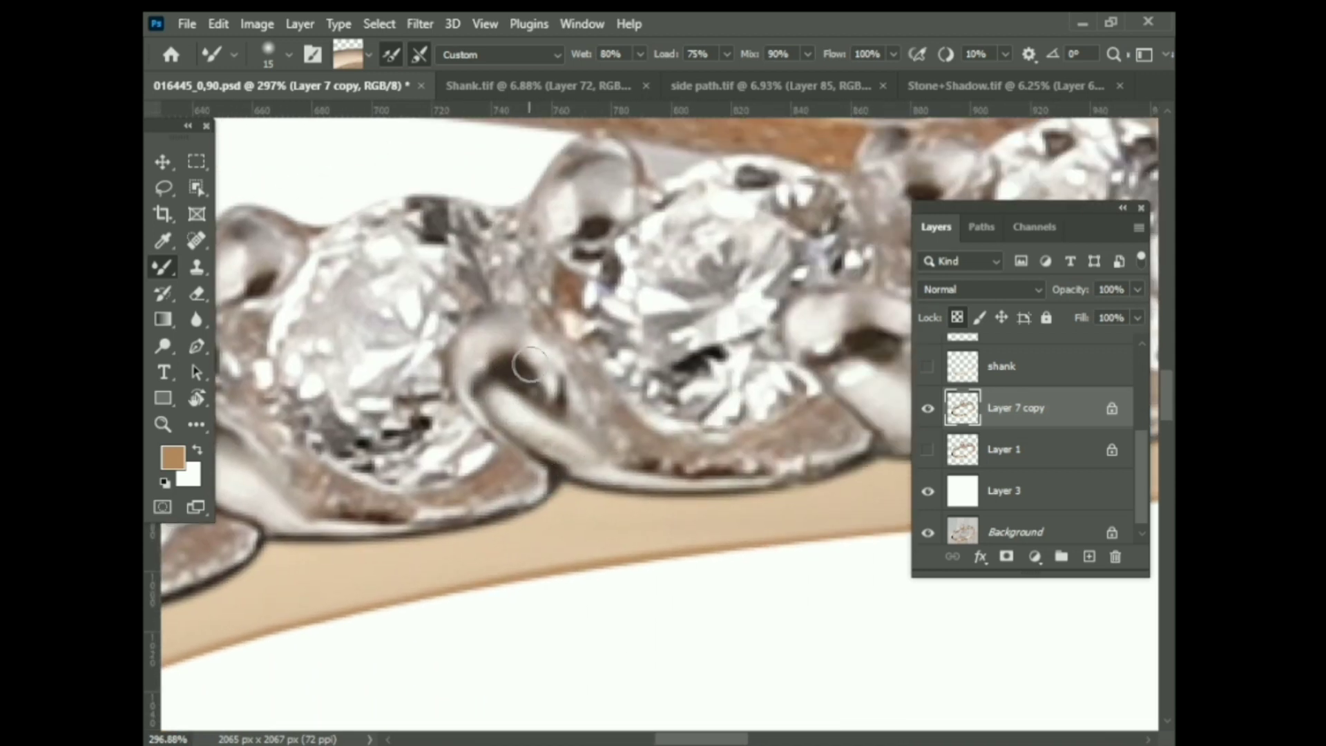
pyautogui.scroll(-3, 499, 350)
pyautogui.scroll(3, 649, 352)
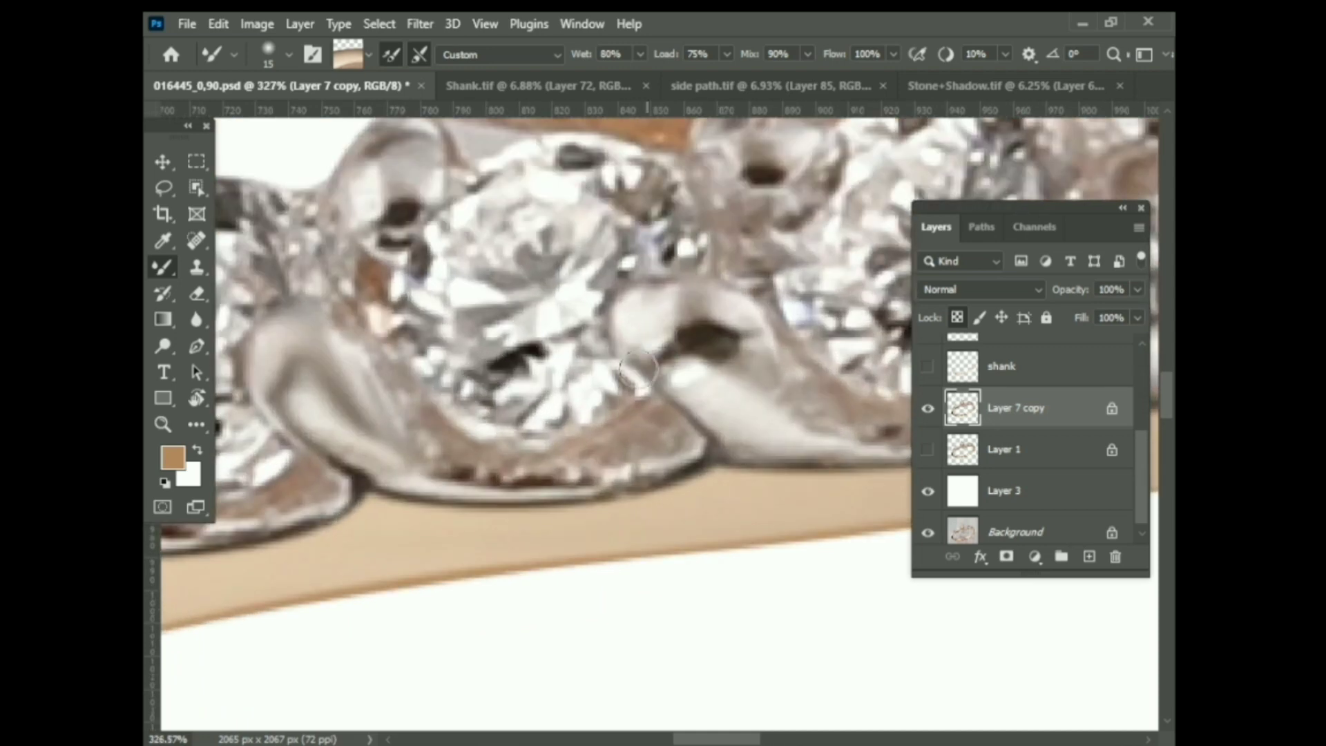
pyautogui.scroll(-3, 592, 465)
pyautogui.scroll(4, 499, 491)
pyautogui.press(']')
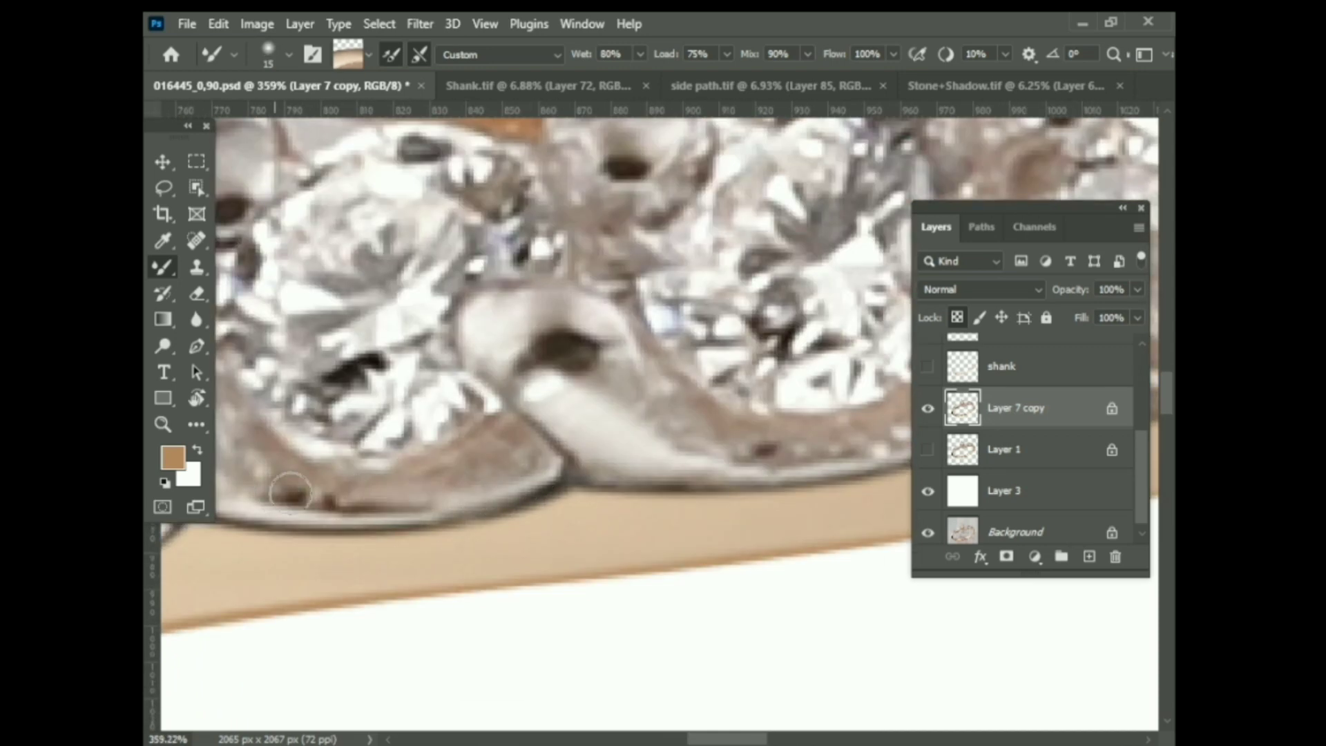
pyautogui.scroll(2, 607, 412)
pyautogui.scroll(-1, 863, 527)
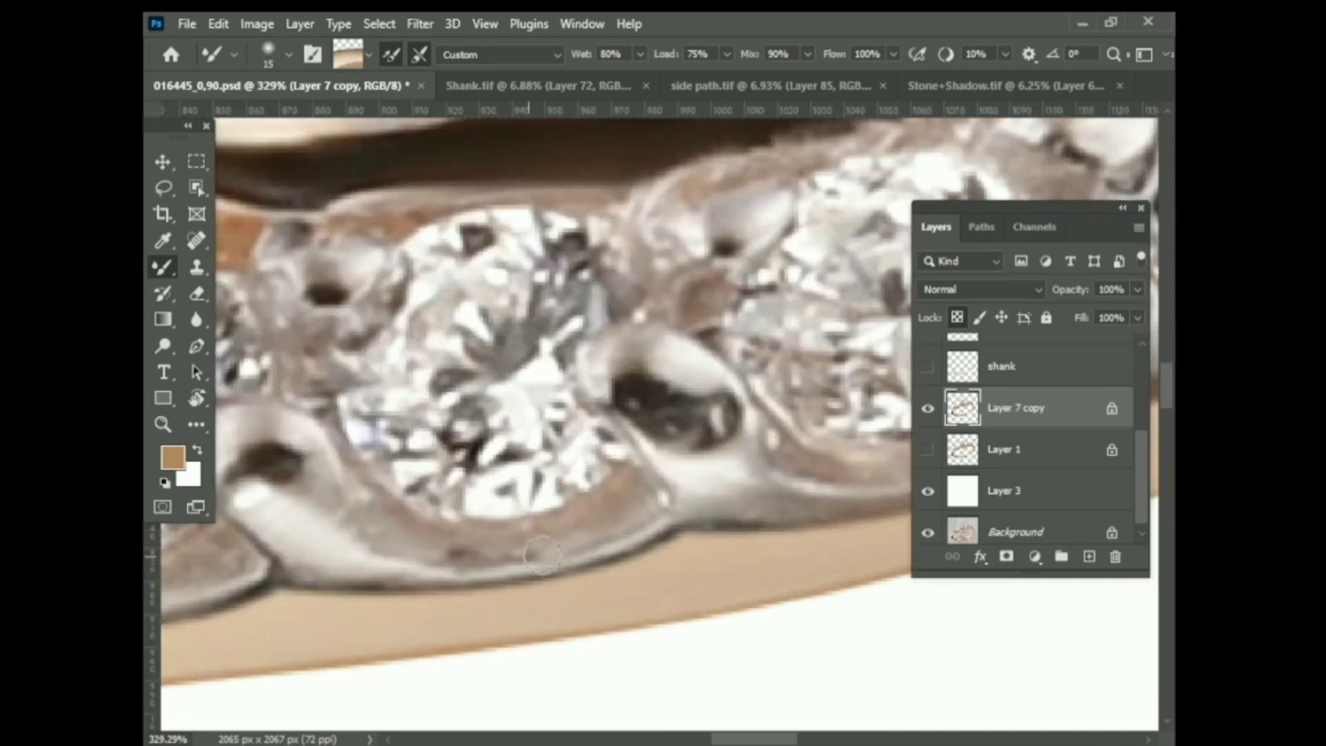
pyautogui.scroll(1, 649, 418)
pyautogui.moveTo(623, 471); pyautogui.dragTo(533, 413)
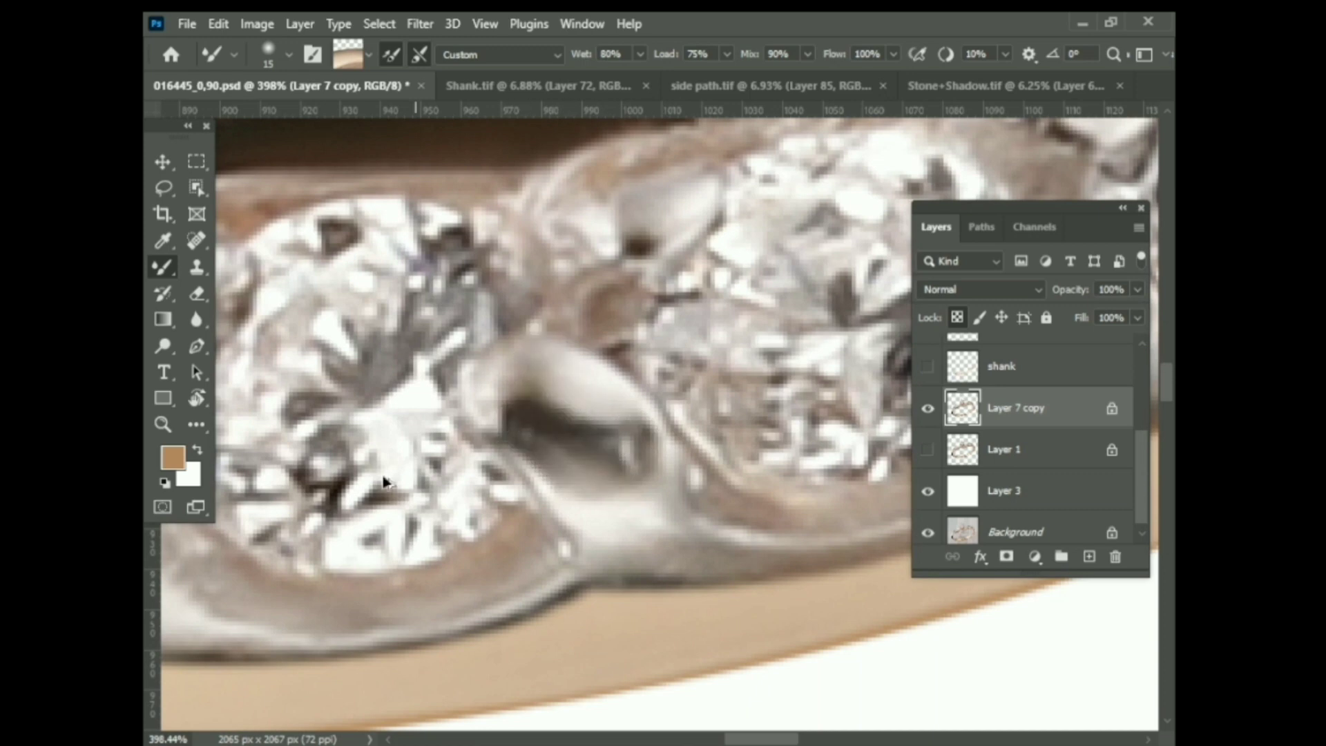
# Enlarge the brush further and smooth the metal at the centre setting's base
pyautogui.scroll(-1, 635, 471)
pyautogui.scroll(-5, 460, 523)
pyautogui.scroll(5, 498, 436)
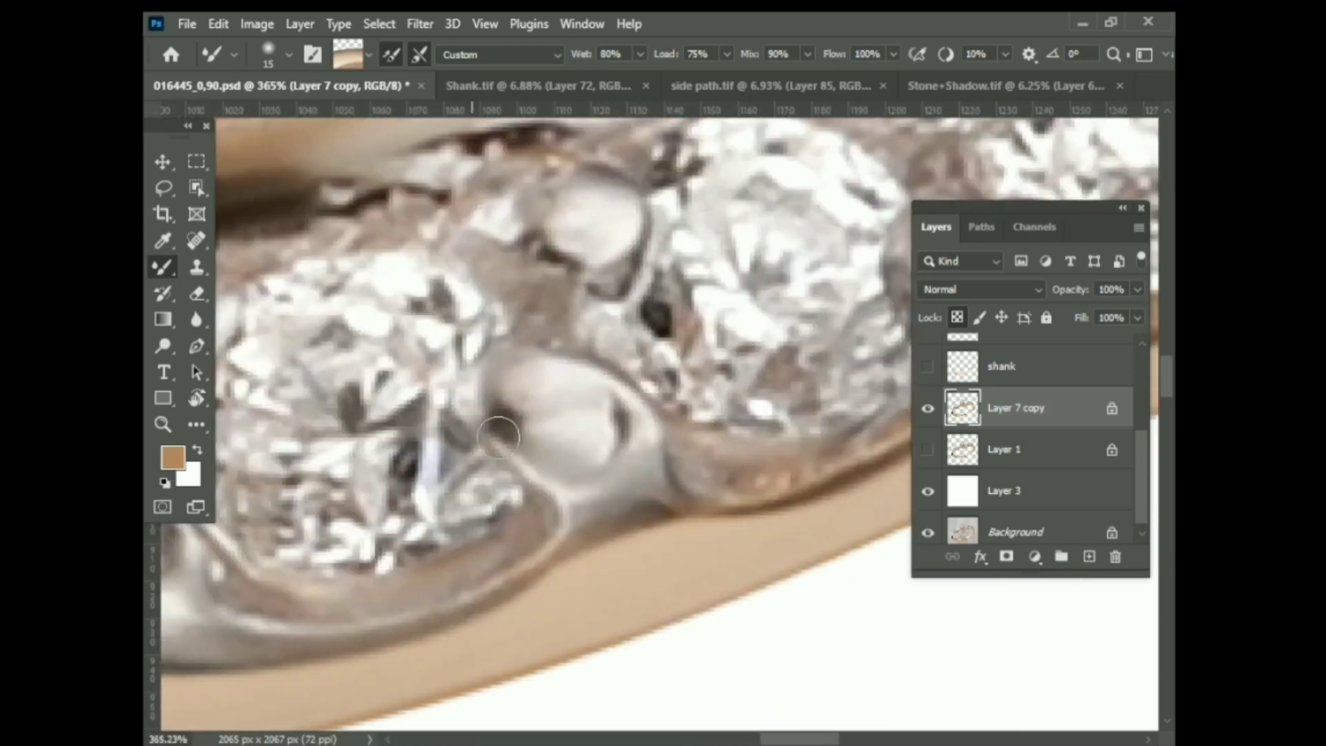
pyautogui.scroll(-1, 627, 435)
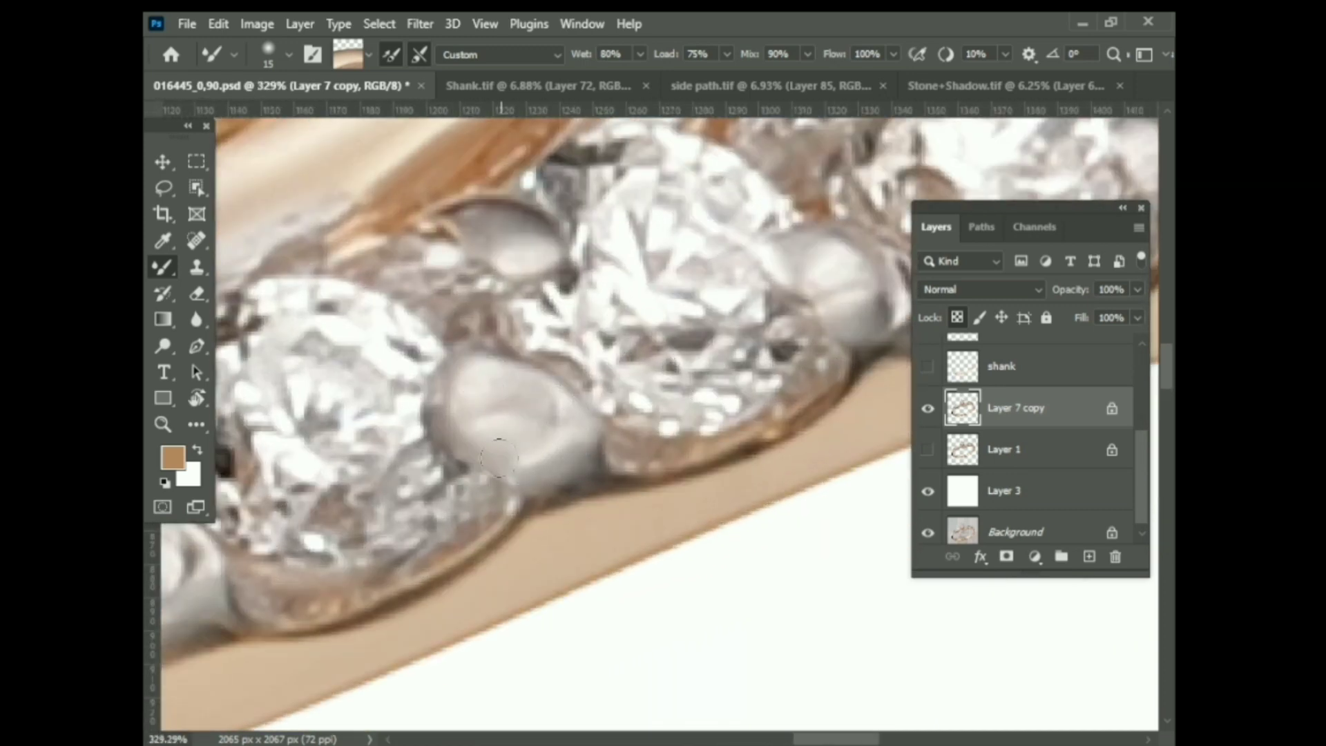
pyautogui.scroll(-1, 498, 458)
pyautogui.scroll(-2, 281, 509)
pyautogui.scroll(3, 576, 495)
pyautogui.scroll(2, 446, 385)
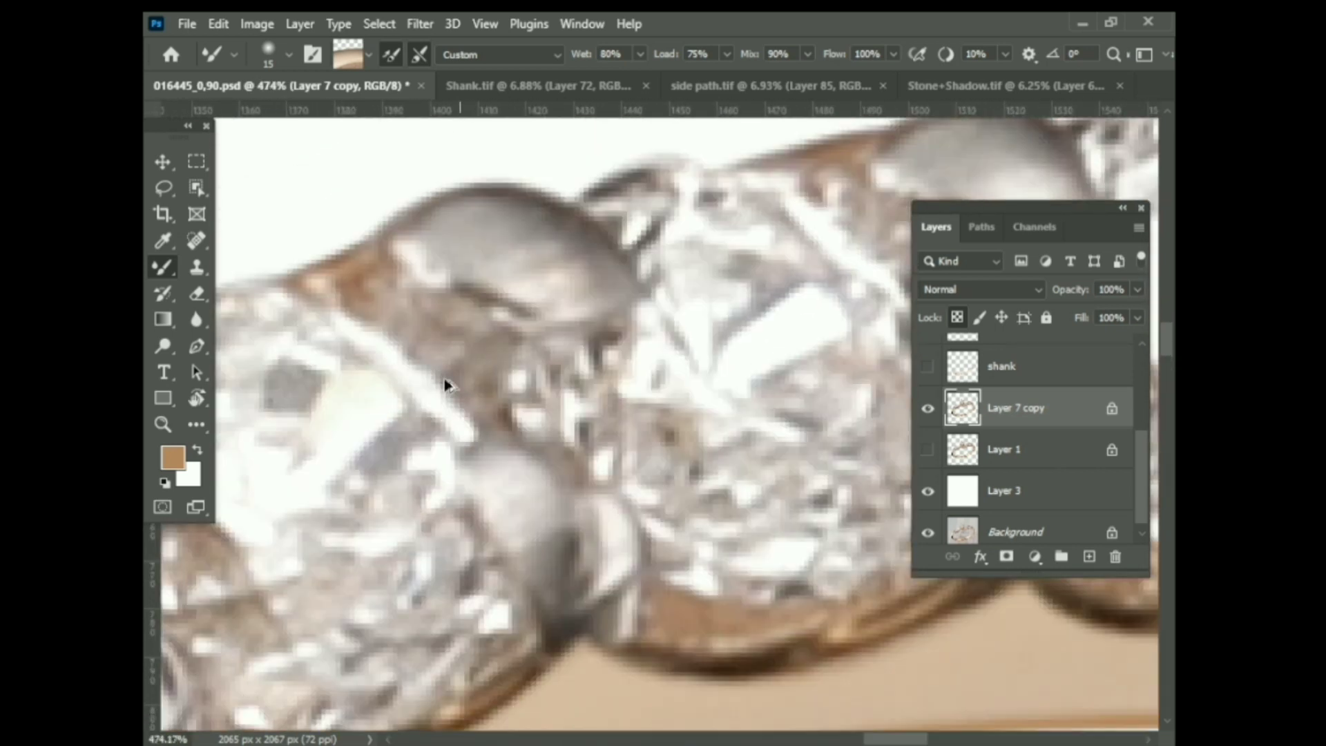
pyautogui.scroll(-3, 625, 280)
pyautogui.scroll(2, 489, 259)
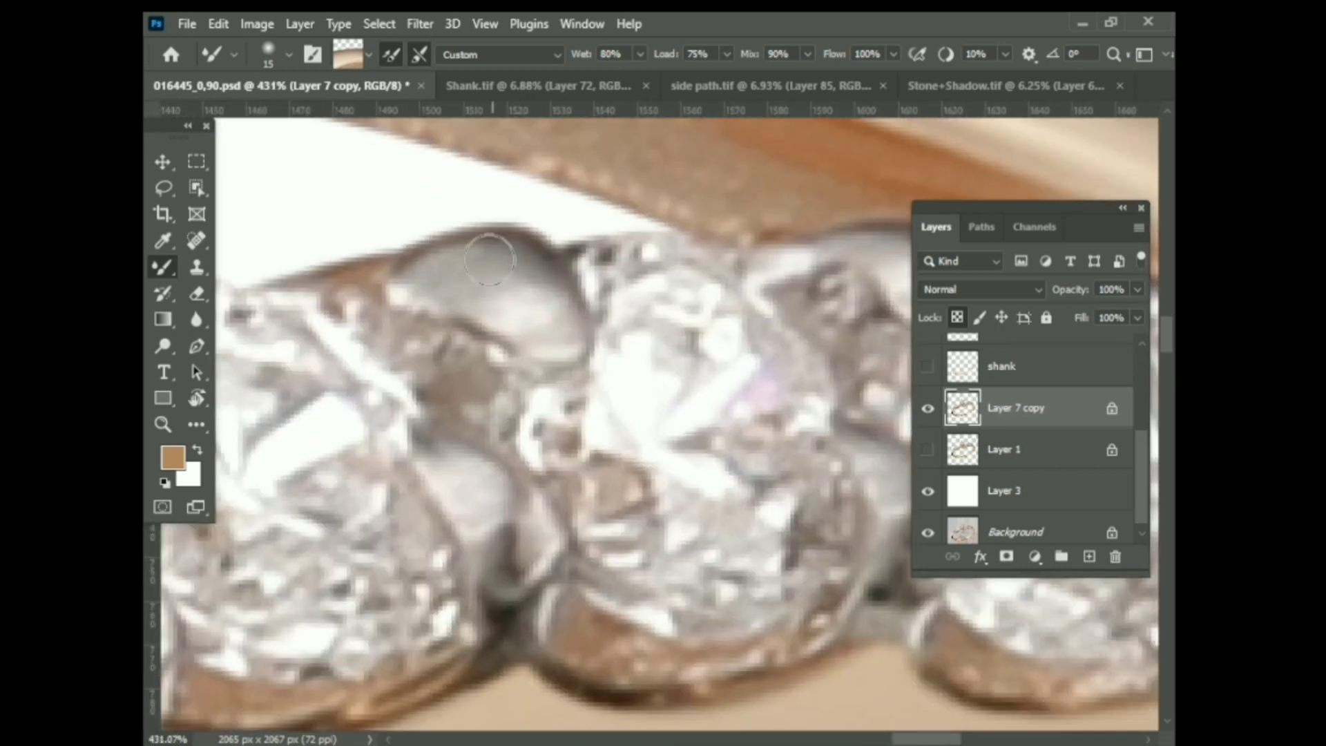
pyautogui.scroll(-1, 556, 323)
pyautogui.scroll(-3, 540, 496)
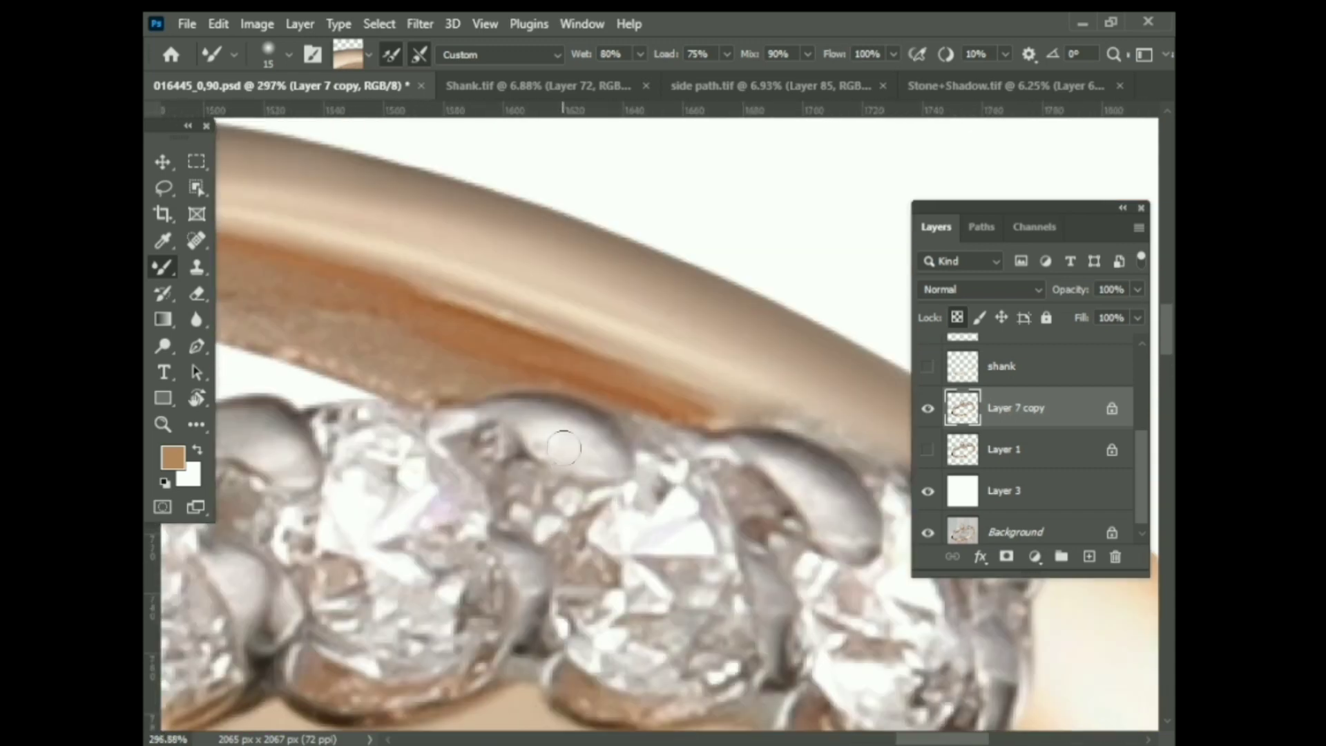
pyautogui.scroll(2, 510, 544)
pyautogui.scroll(-1, 475, 484)
pyautogui.scroll(-1, 566, 500)
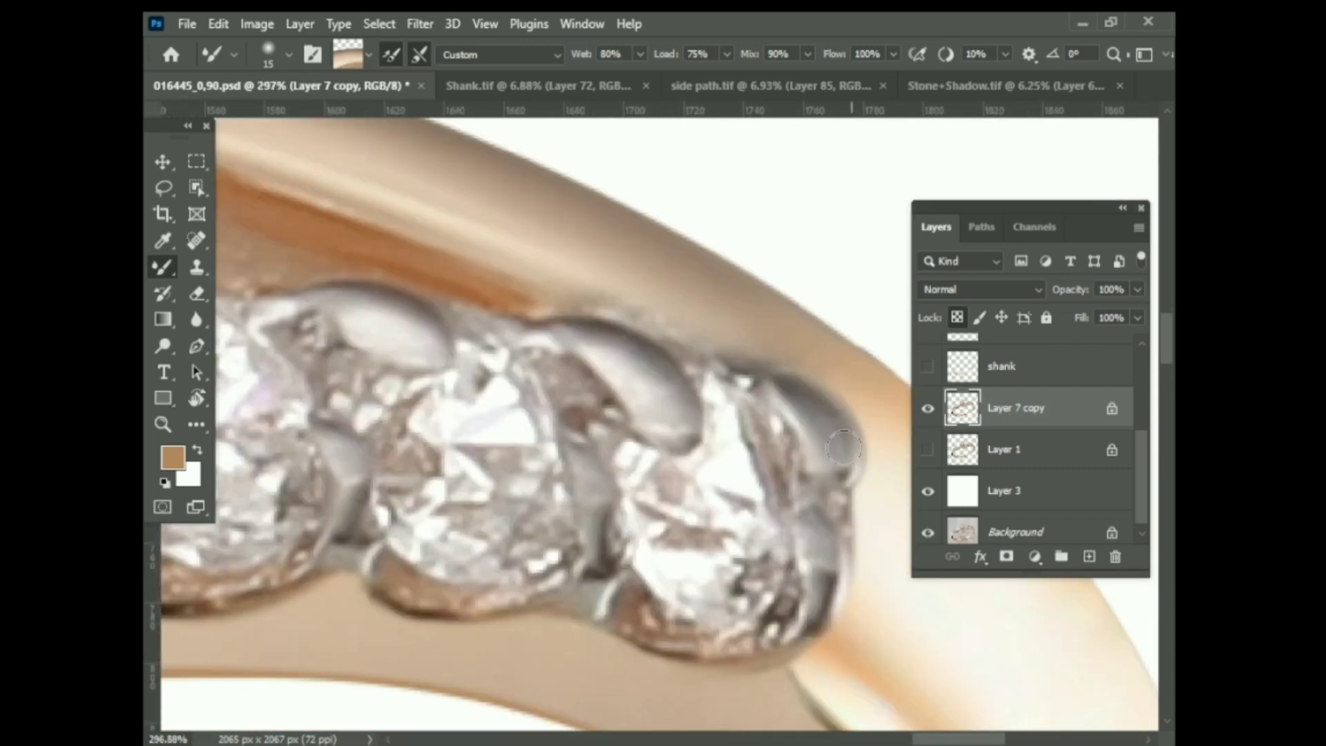
pyautogui.scroll(-1, 656, 518)
pyautogui.scroll(-1, 753, 536)
pyautogui.scroll(-2, 753, 535)
pyautogui.scroll(5, 509, 446)
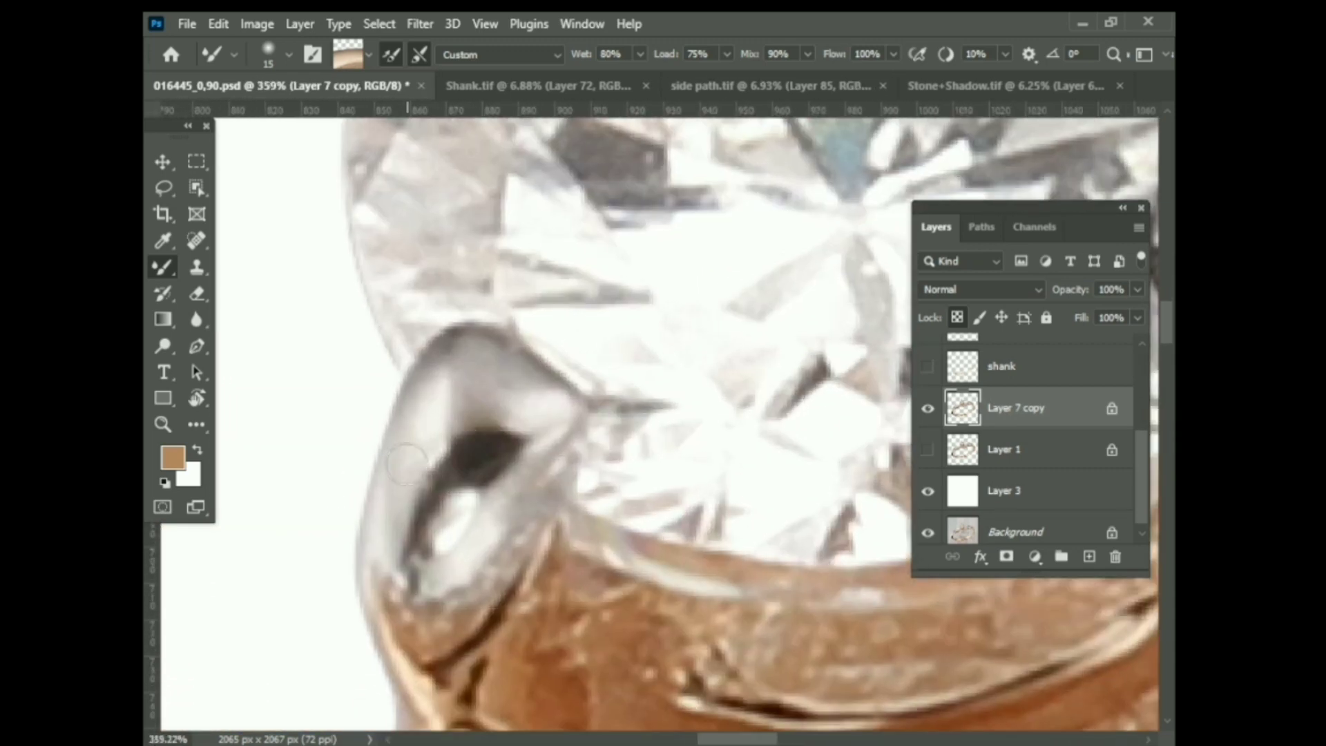
pyautogui.scroll(-4, 423, 305)
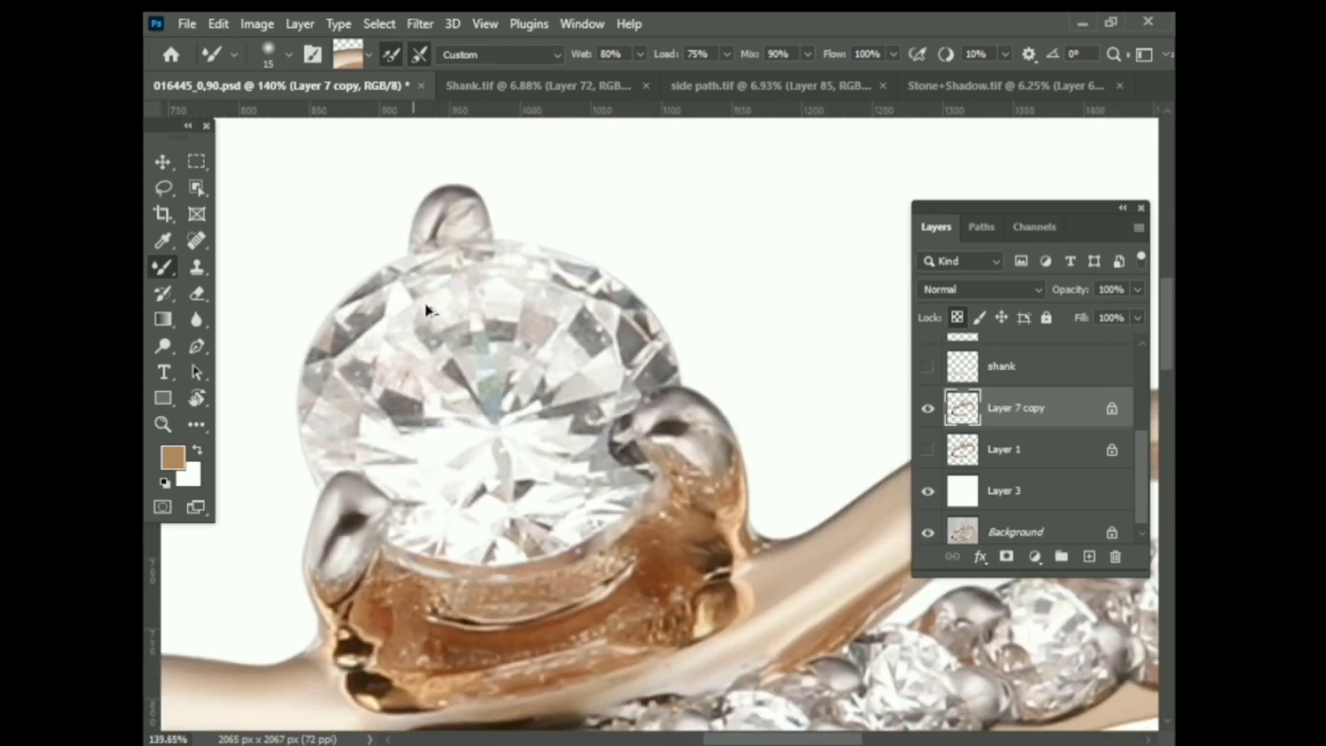
pyautogui.scroll(4, 493, 297)
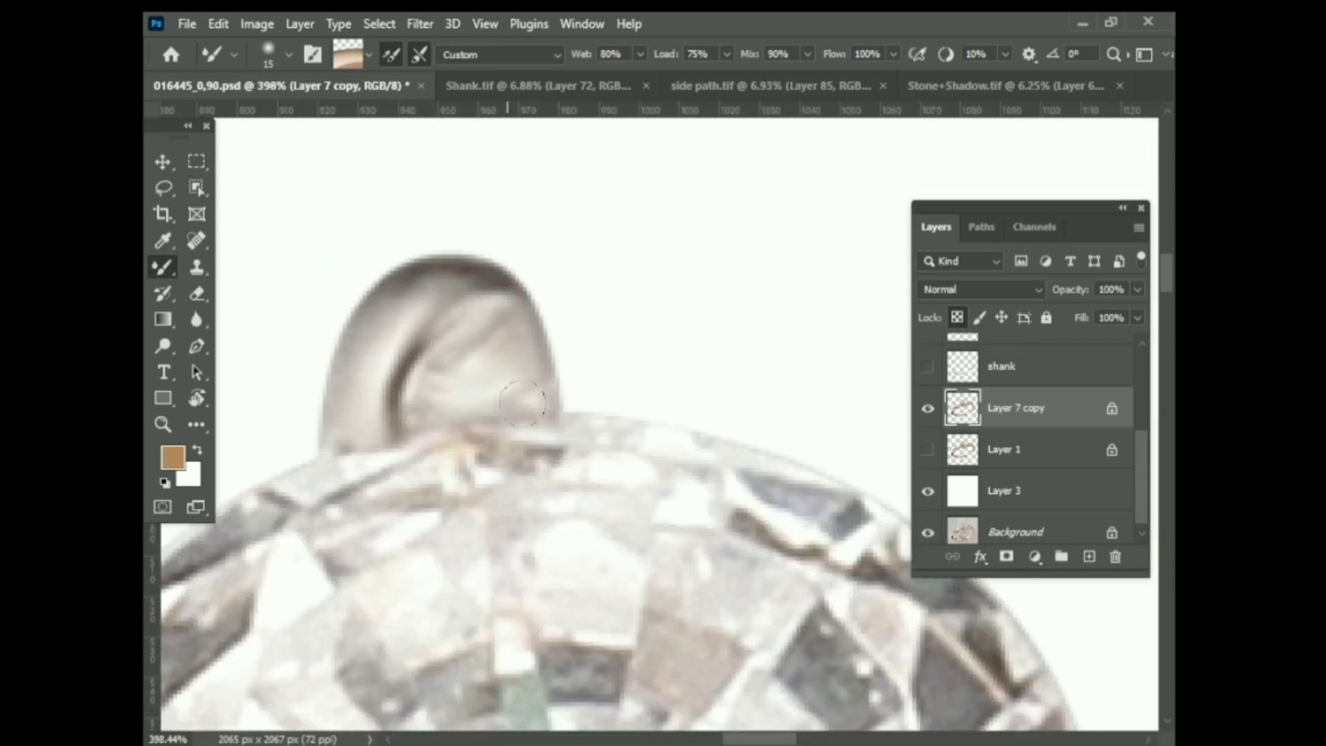
pyautogui.scroll(-3, 522, 403)
pyautogui.scroll(2, 526, 438)
pyautogui.scroll(-3, 599, 482)
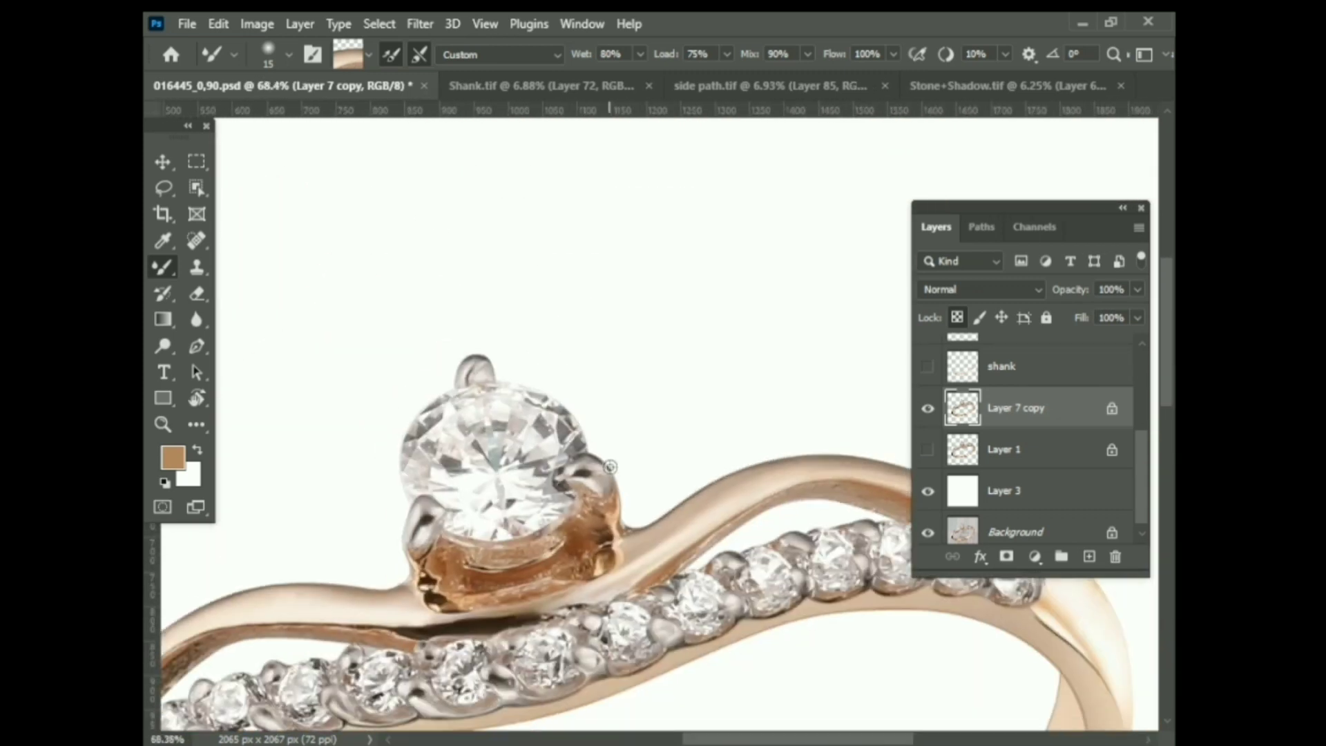
pyautogui.scroll(2, 614, 441)
pyautogui.scroll(1, 625, 424)
pyautogui.press(']')
pyautogui.moveTo(626, 422); pyautogui.dragTo(525, 437)
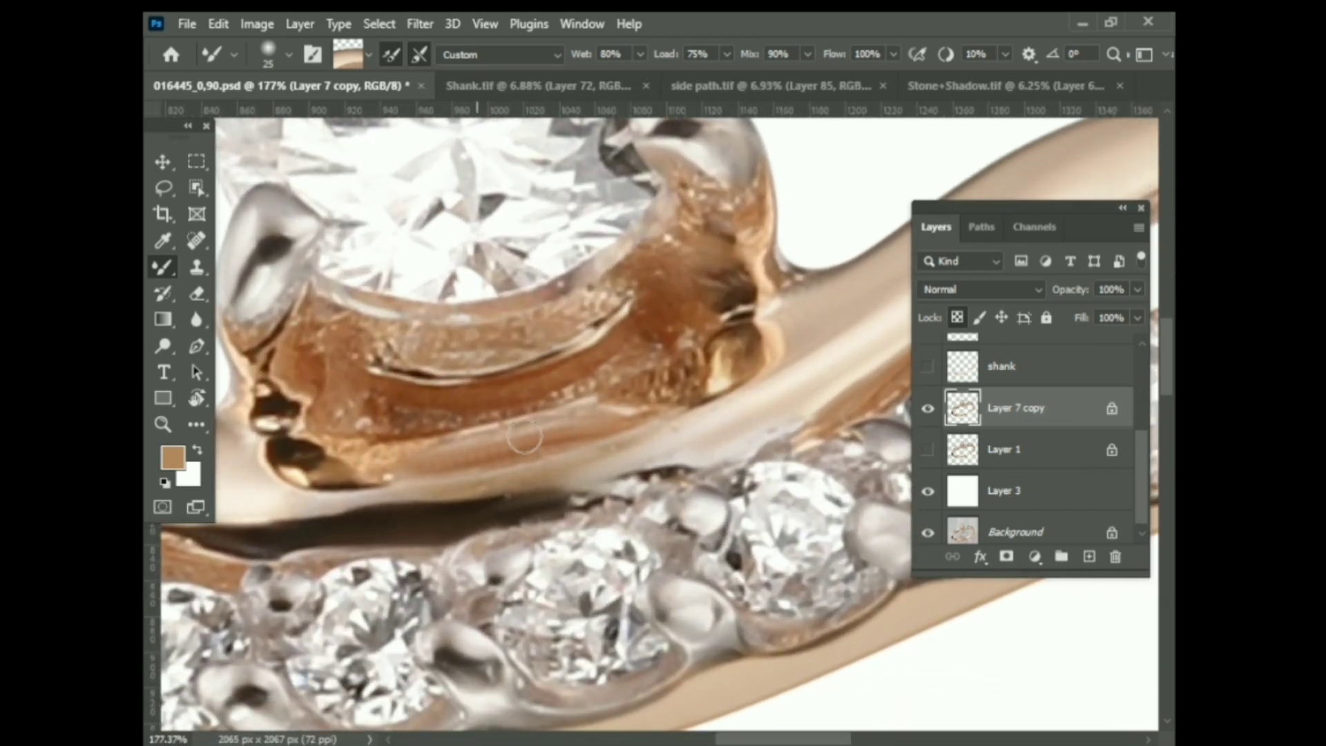
pyautogui.scroll(2, 598, 418)
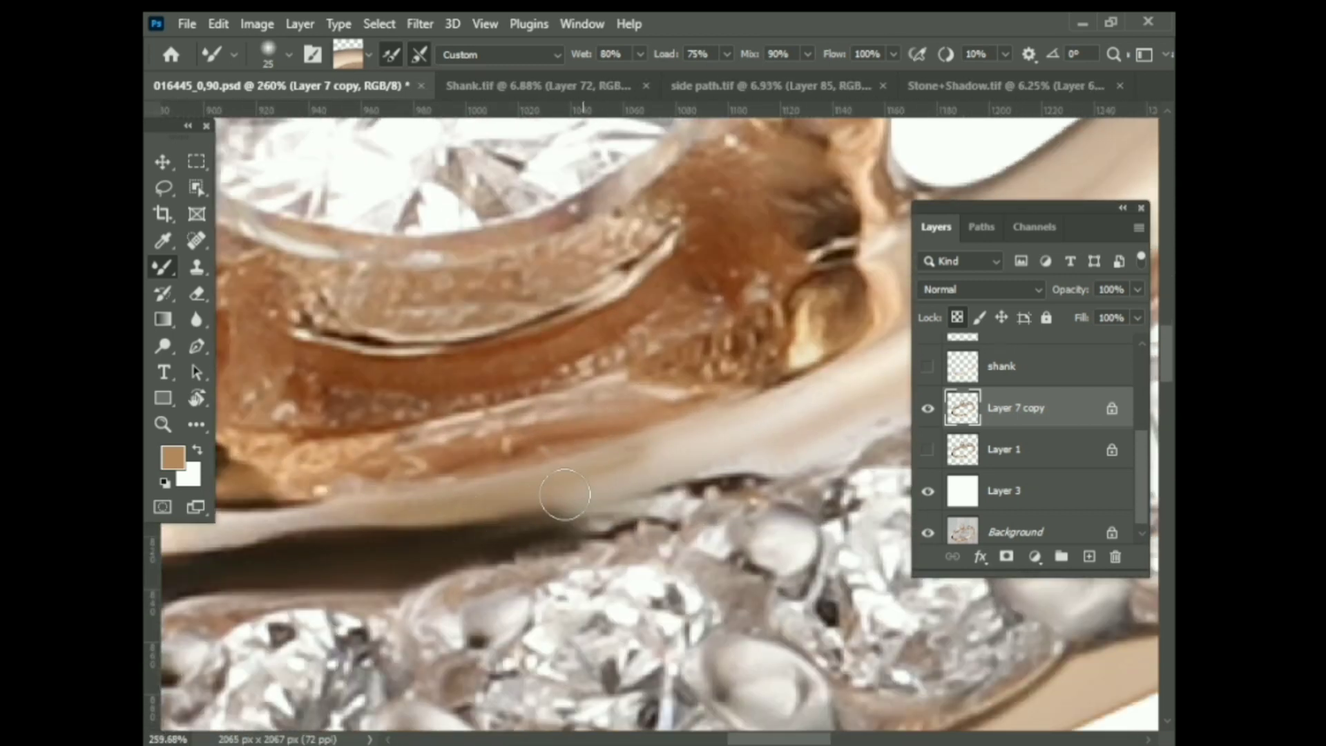
pyautogui.scroll(-3, 680, 492)
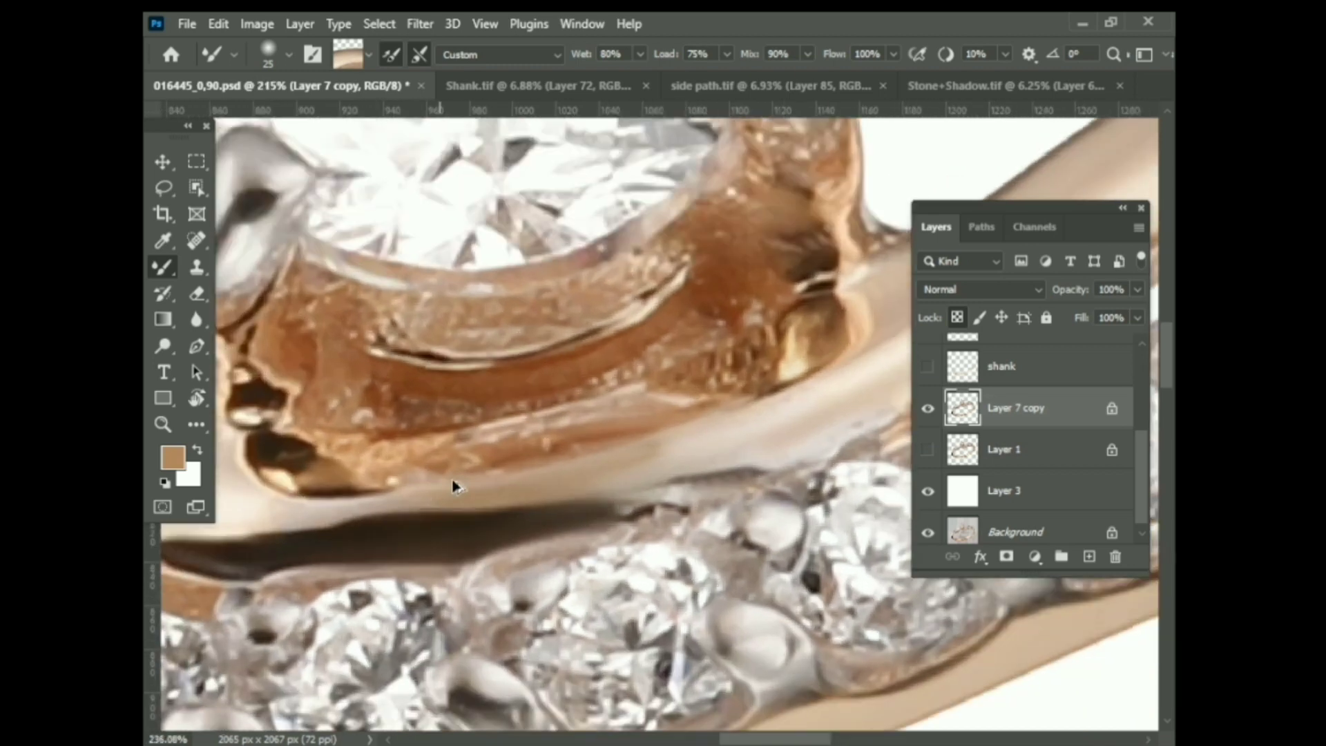
pyautogui.scroll(3, 584, 440)
pyautogui.scroll(-10, 509, 458)
# Make Layer 4 the working layer with the regular Brush tool, viewing another part of the band
pyautogui.scroll(4, 815, 408)
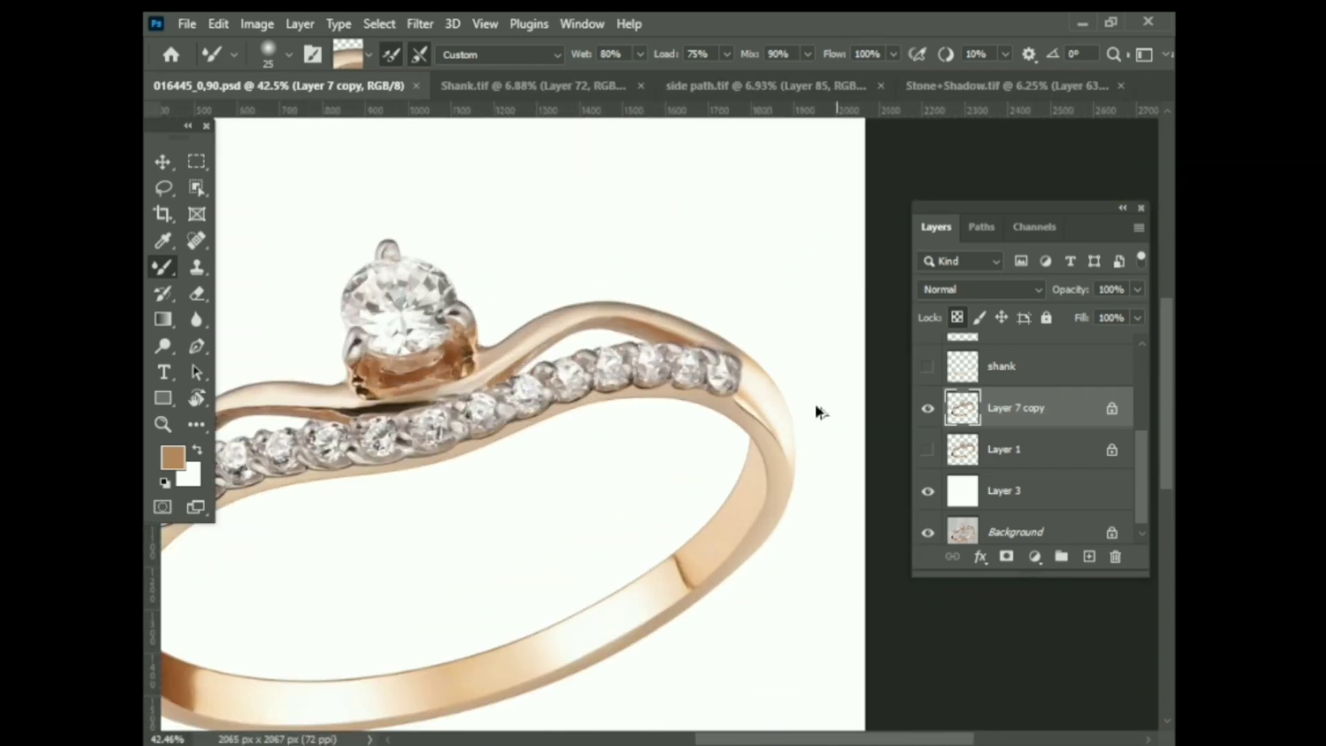
pyautogui.scroll(5, 692, 393)
pyautogui.scroll(-3, 717, 416)
pyautogui.scroll(-2, 717, 417)
pyautogui.scroll(3, 997, 394)
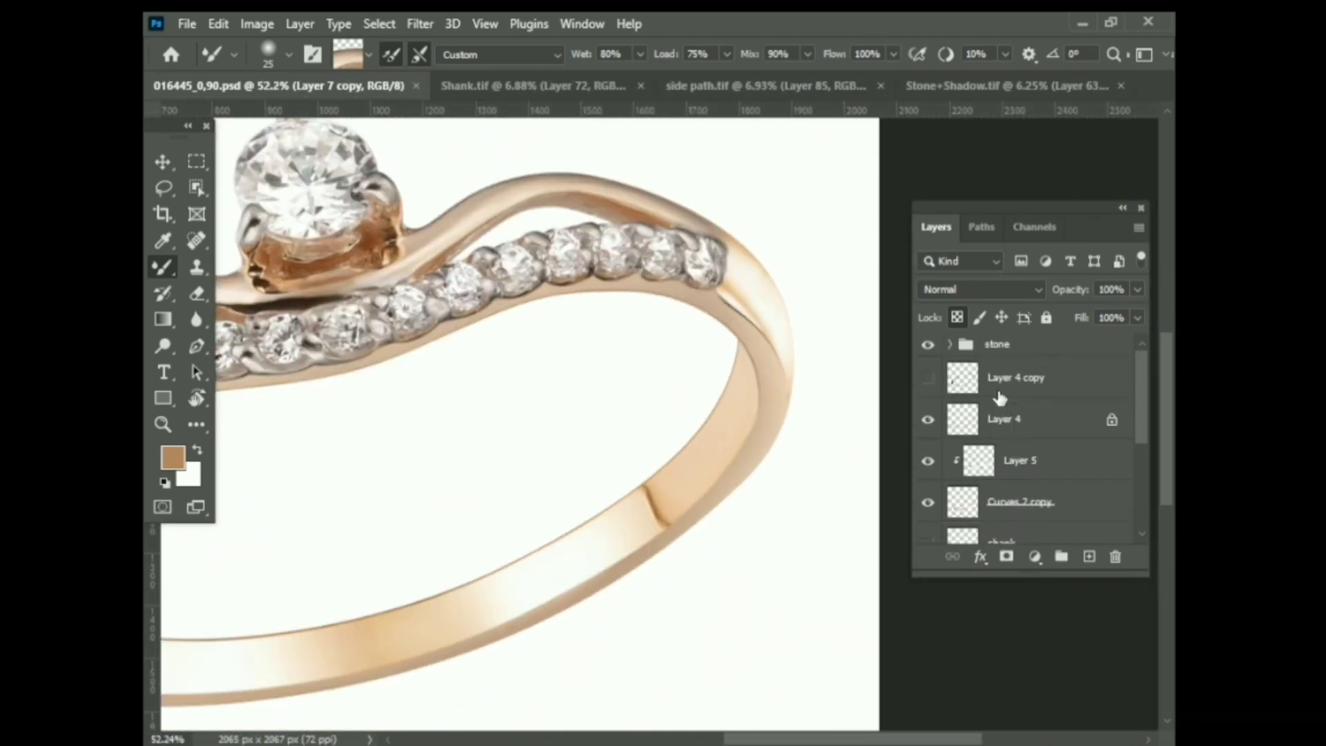
pyautogui.click(939, 420)
pyautogui.hotkey('shift', 'b')
pyautogui.scroll(2, 769, 399)
pyautogui.scroll(2, 562, 541)
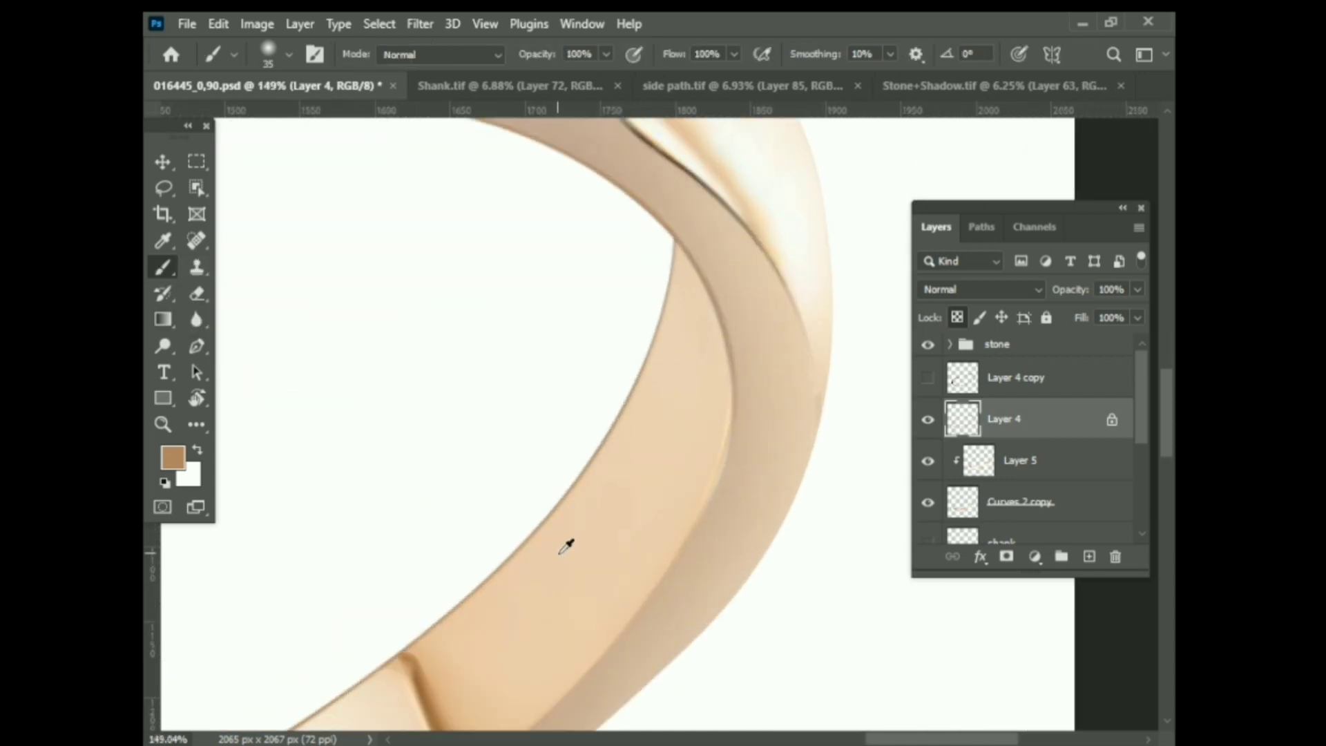
pyautogui.scroll(-1, 647, 412)
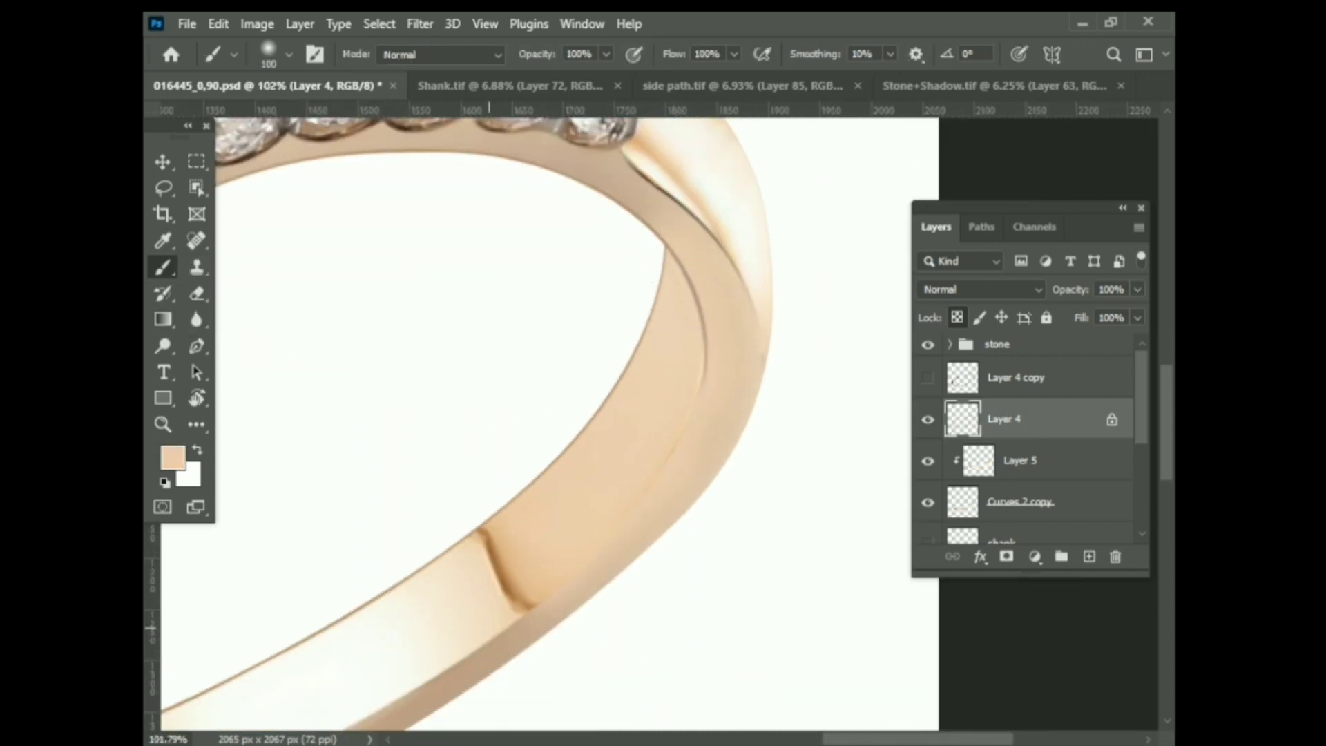
pyautogui.moveTo(694, 366)
pyautogui.mouseDown()
pyautogui.moveTo(320, 506)
pyautogui.moveTo(318, 385)
pyautogui.moveTo(444, 452)
pyautogui.mouseUp()
pyautogui.scroll(-2, 321, 506)
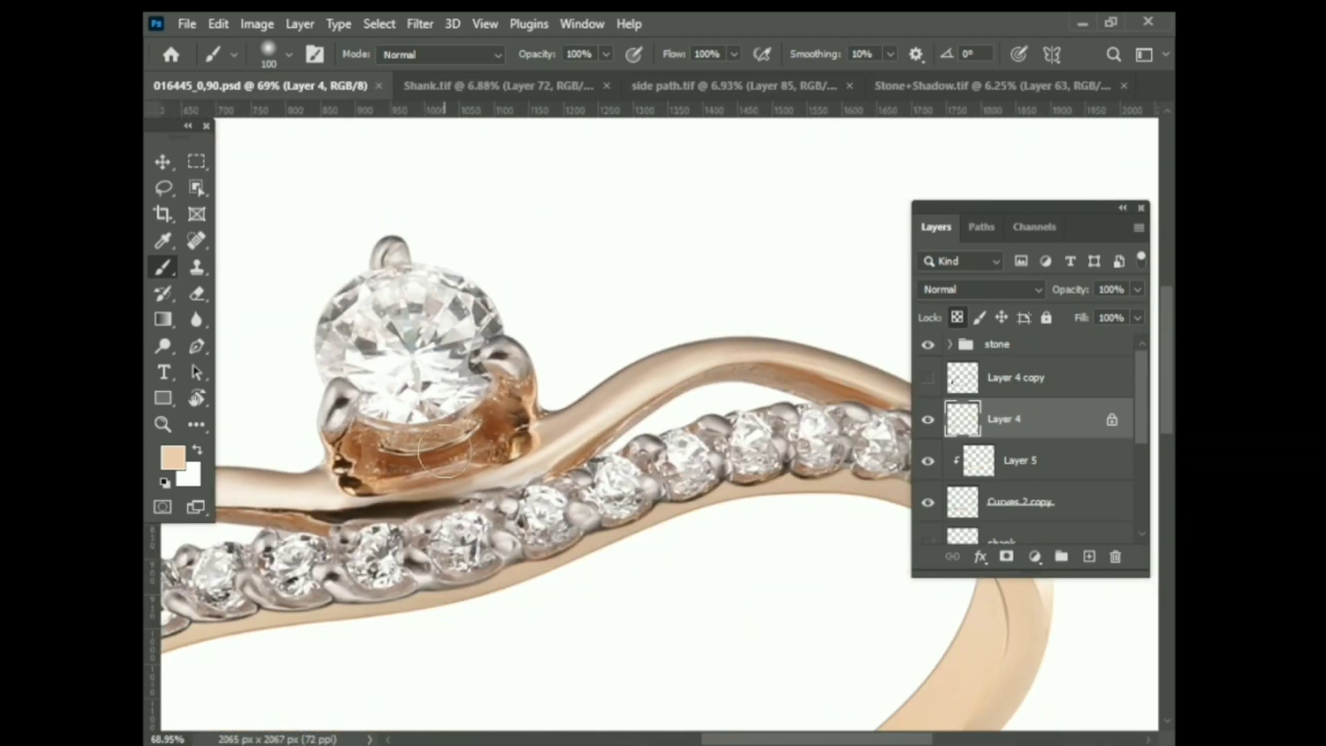
# Start a Pen path at the centre stone's prong, curving it along the prong edge
pyautogui.press('p')
pyautogui.scroll(5, 444, 453)
pyautogui.click(283, 374)
pyautogui.moveTo(371, 509); pyautogui.dragTo(419, 476)
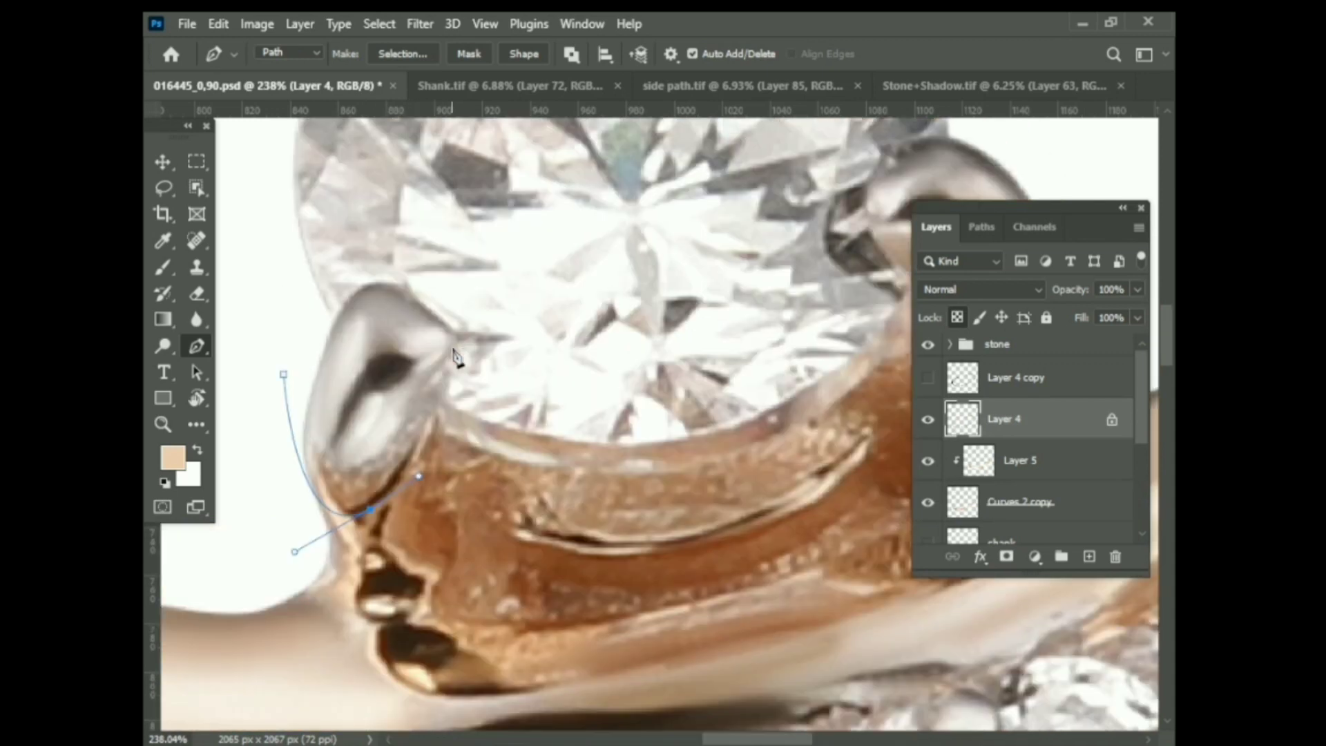
pyautogui.hscroll(5, 445, 413)
pyautogui.hscroll(5, 242, 484)
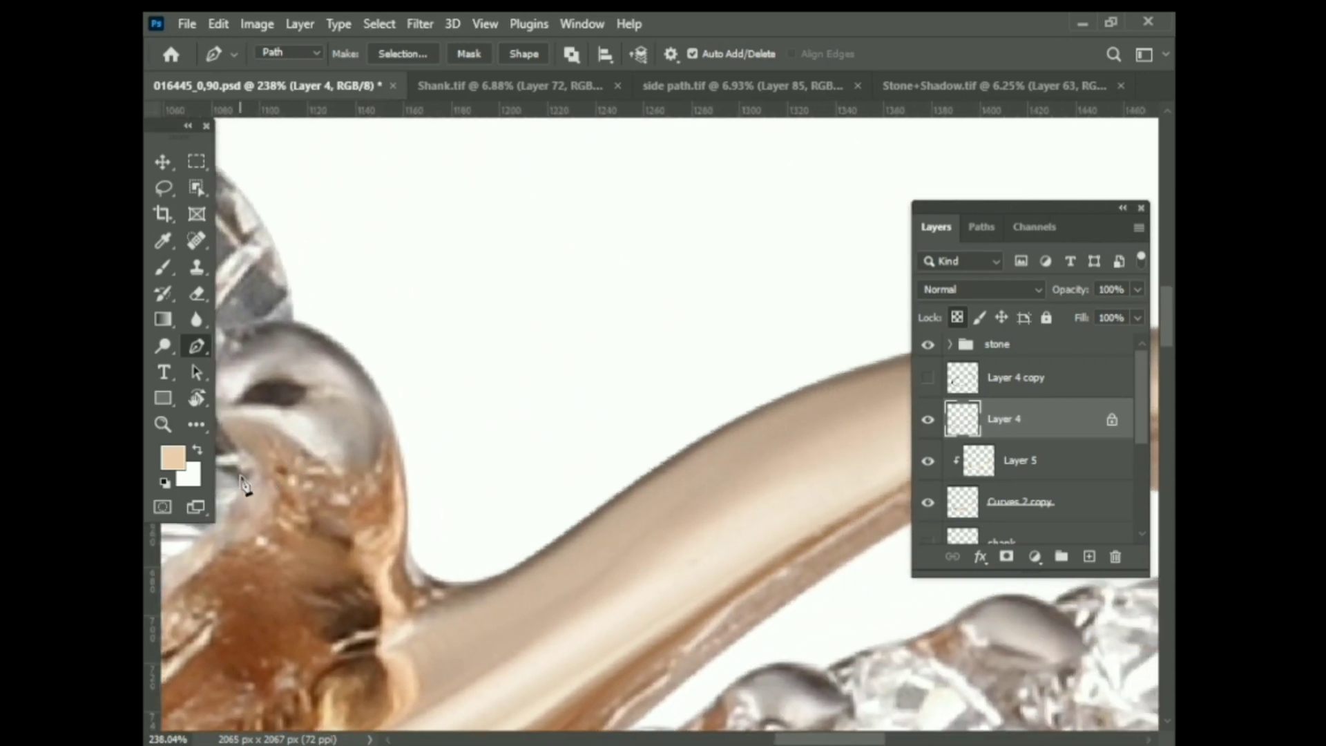
pyautogui.scroll(-3, 410, 421)
pyautogui.scroll(-3, 545, 370)
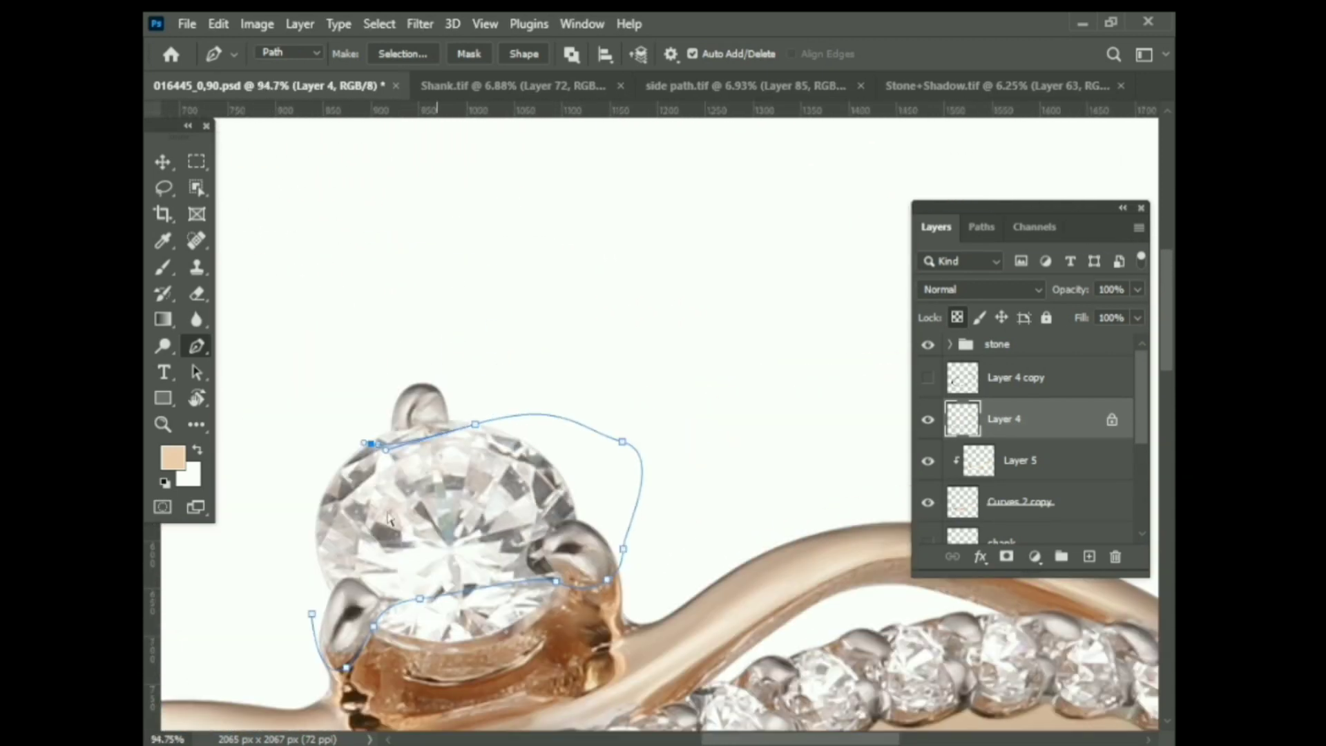
pyautogui.scroll(-2, 320, 622)
pyautogui.scroll(3, 311, 611)
pyautogui.scroll(2, 304, 603)
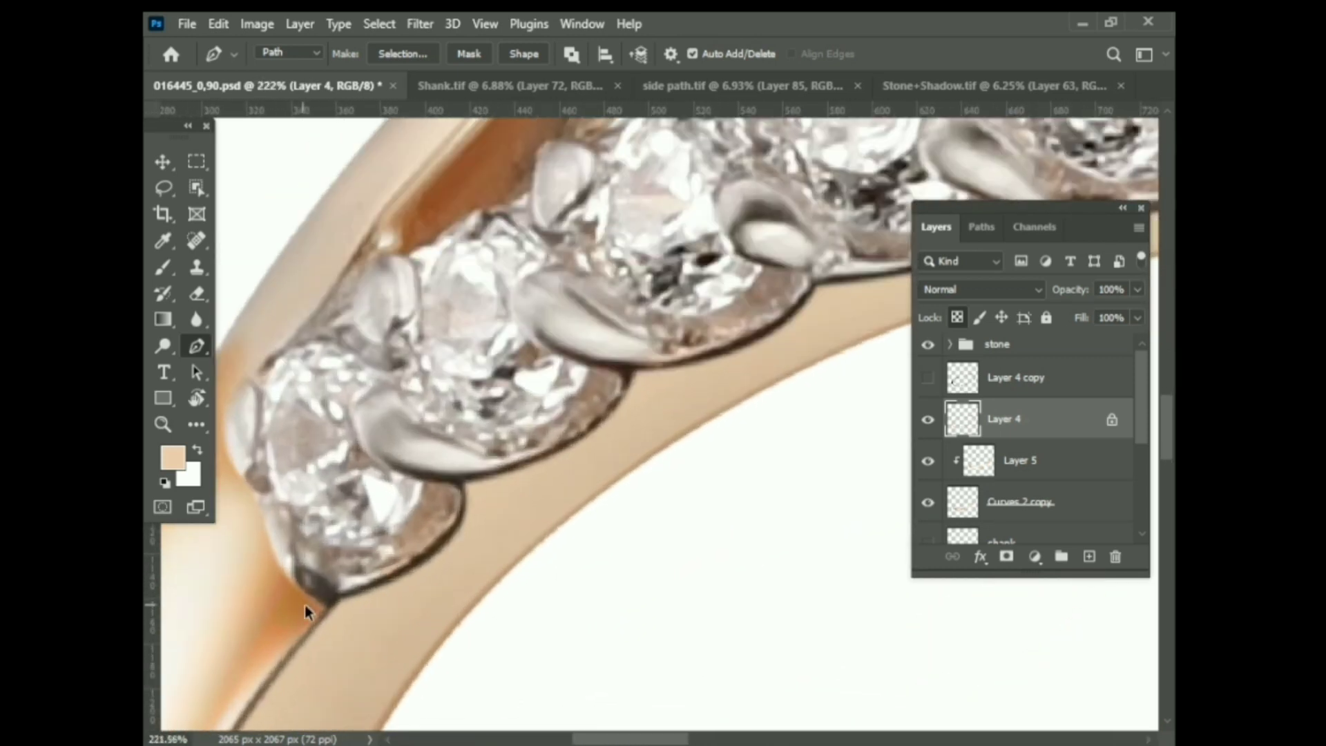
pyautogui.scroll(-3, 338, 608)
pyautogui.scroll(3, 455, 595)
# Restart the path at the notch beside the stones, adding curved points along the stones' edge and top
pyautogui.click(375, 605)
pyautogui.scroll(1, 375, 605)
pyautogui.moveTo(308, 546); pyautogui.dragTo(304, 523)
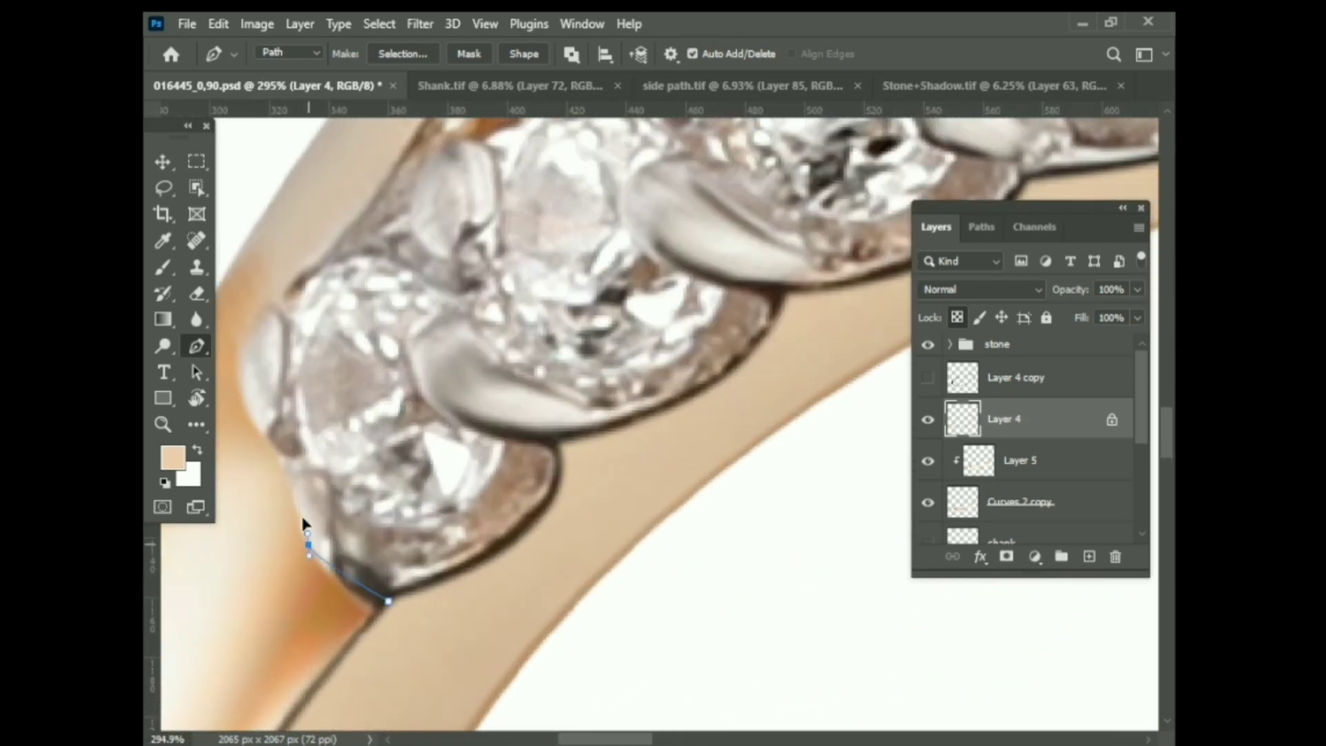
pyautogui.moveTo(268, 442); pyautogui.dragTo(252, 416)
pyautogui.scroll(2, 280, 376)
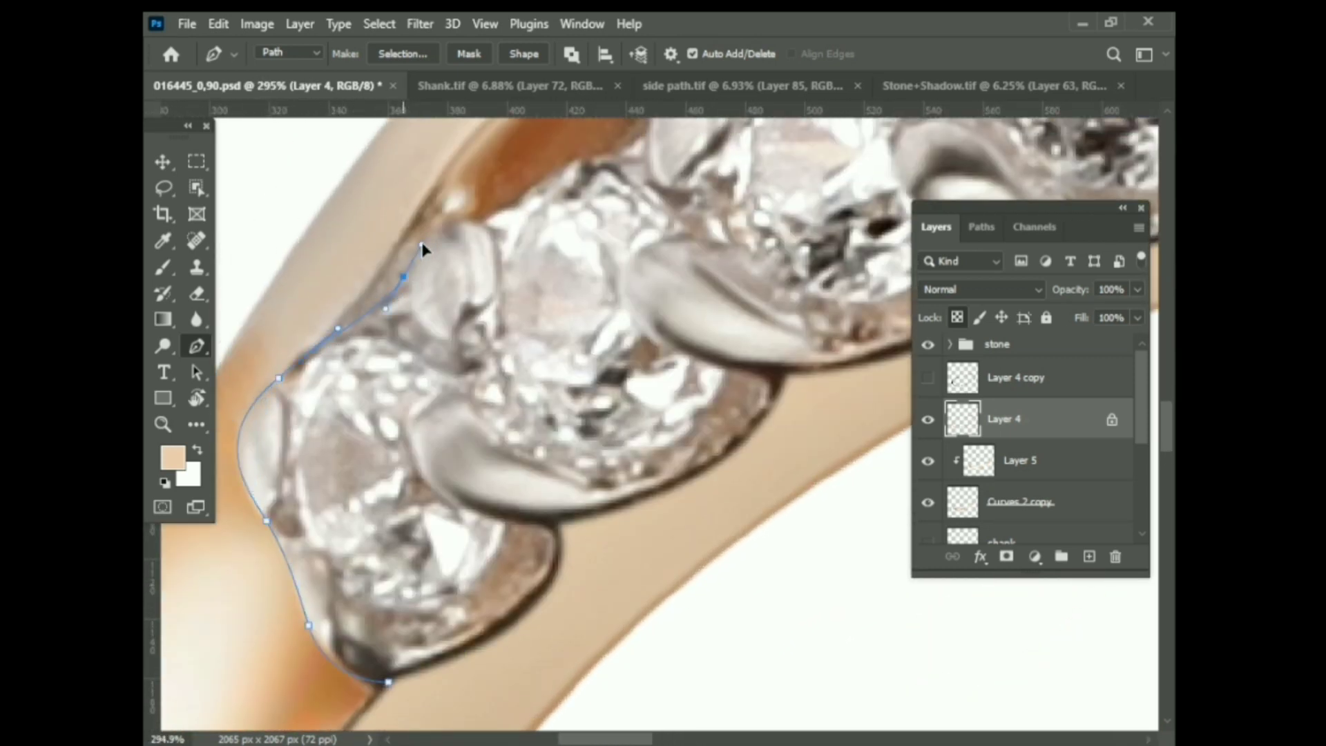
pyautogui.scroll(-1, 423, 250)
pyautogui.scroll(4, 553, 226)
pyautogui.hscroll(2, 553, 227)
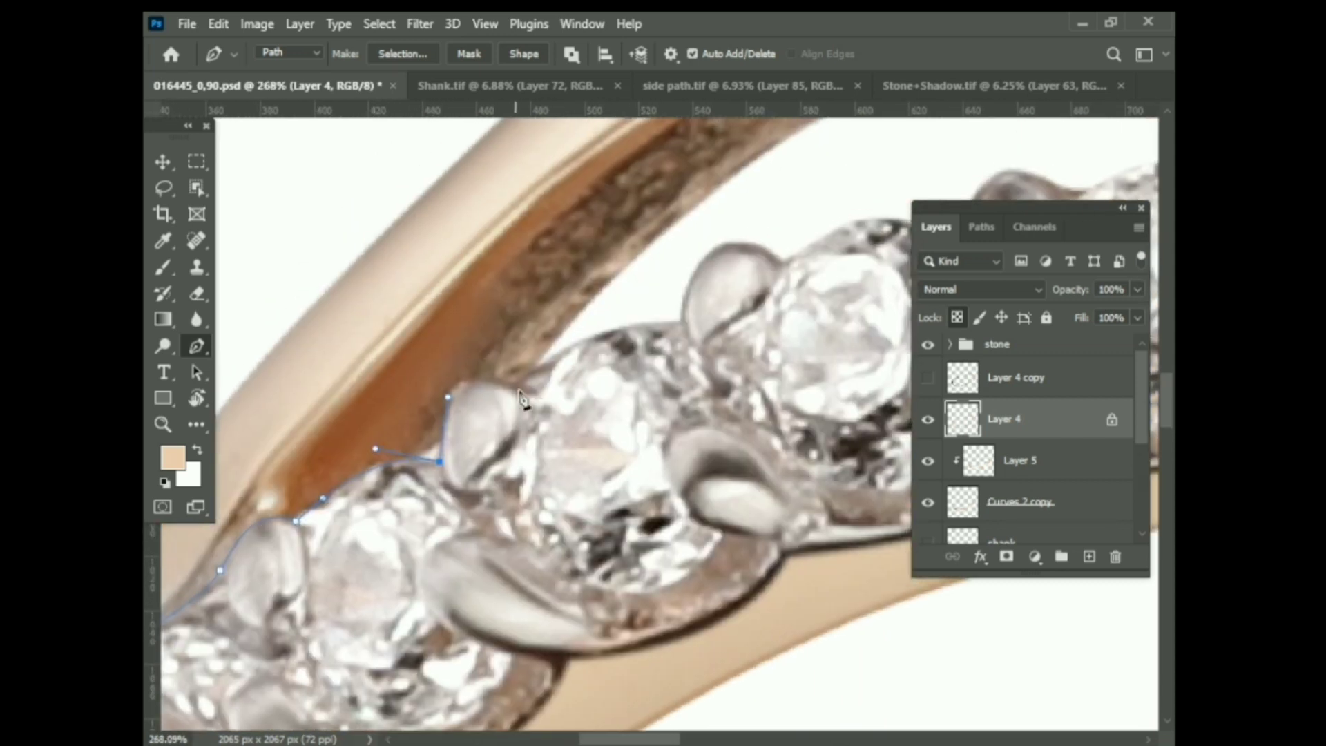
pyautogui.scroll(-5, 621, 302)
pyautogui.scroll(4, 614, 427)
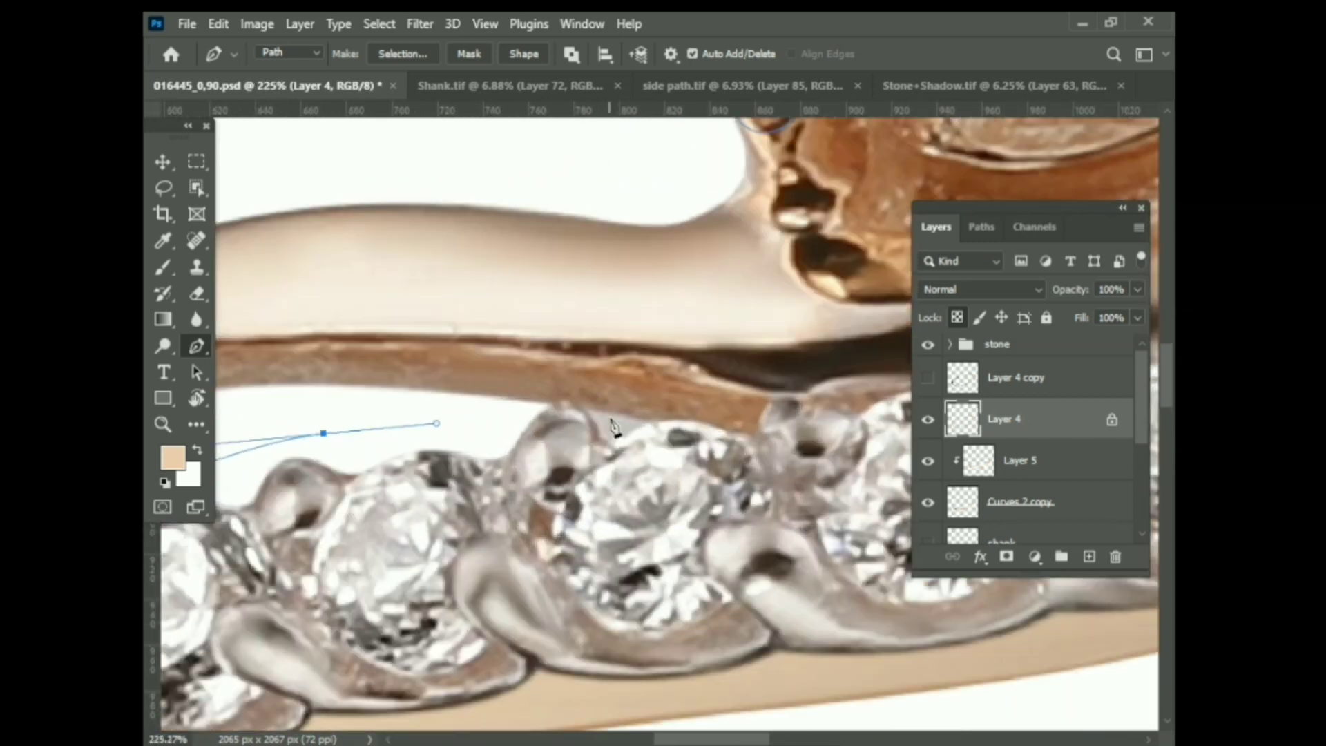
pyautogui.click(553, 413)
pyautogui.scroll(1, 608, 439)
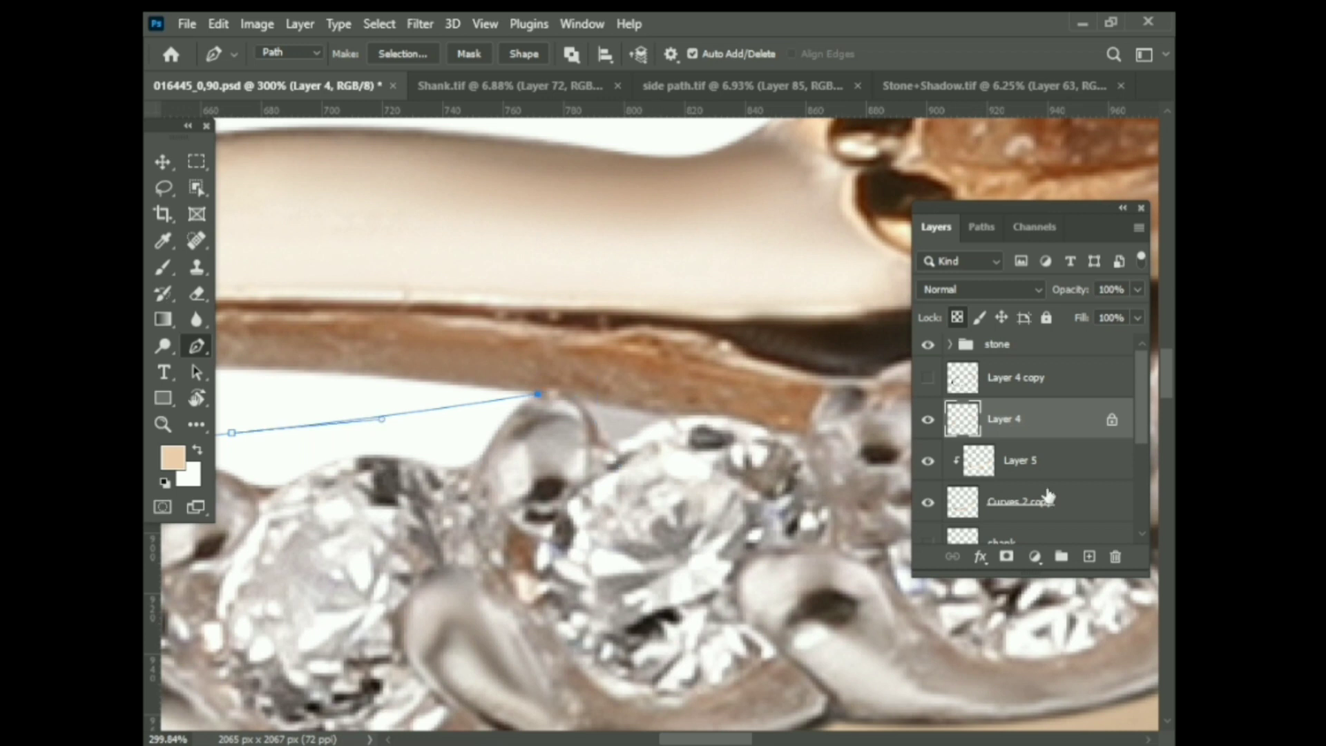
pyautogui.scroll(-4, 1047, 496)
# Select Layer 7 copy and deselect the current path in the Paths panel
pyautogui.click(1001, 407)
pyautogui.click(981, 226)
pyautogui.click(992, 509)
pyautogui.click(935, 227)
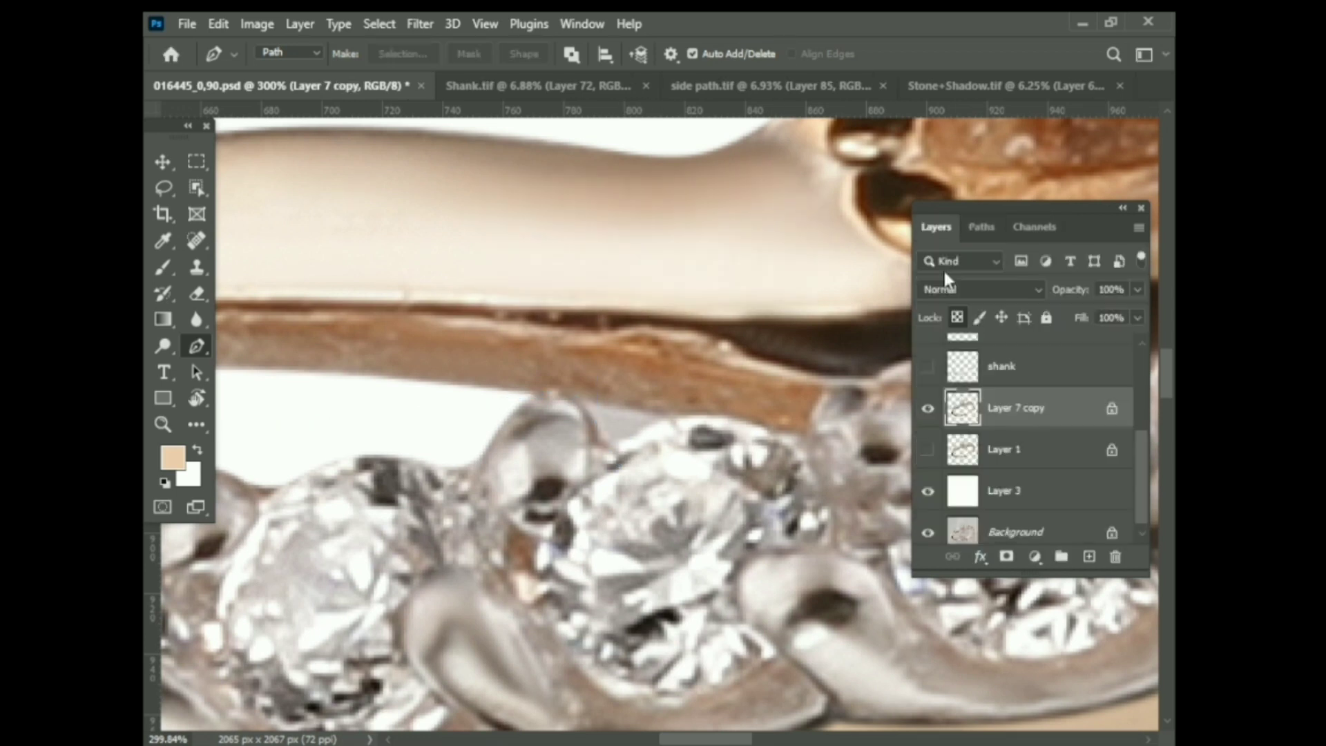
# Continue the path along the prong edge and curve it over the next stone
pyautogui.click(580, 403)
pyautogui.scroll(1, 667, 424)
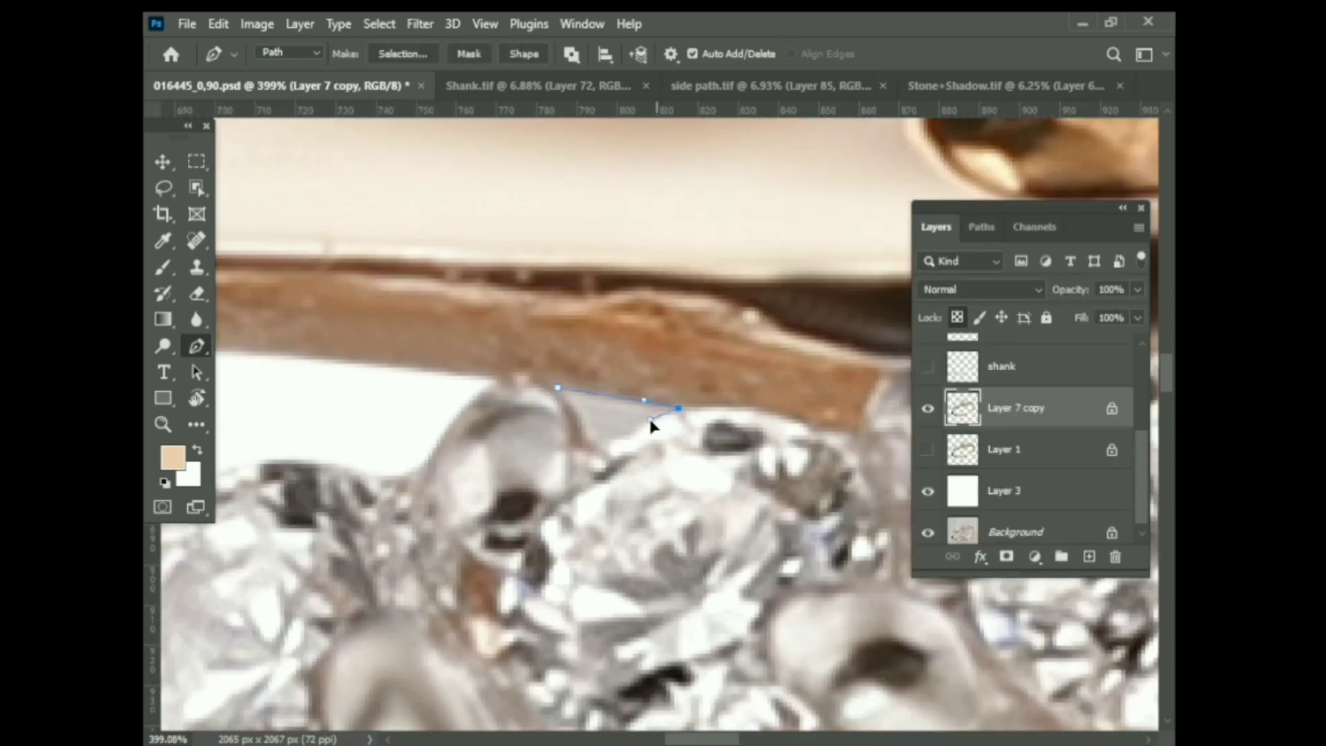
pyautogui.scroll(-3, 659, 445)
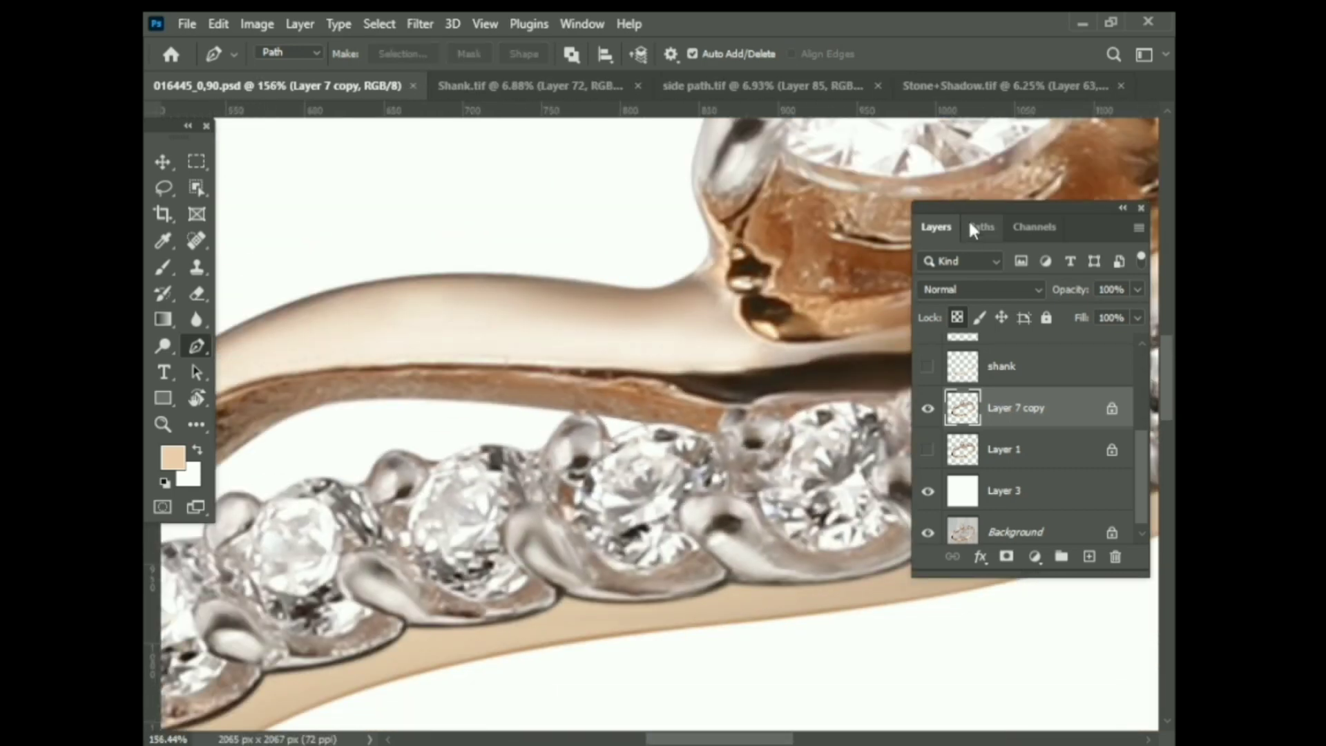
pyautogui.scroll(2, 582, 425)
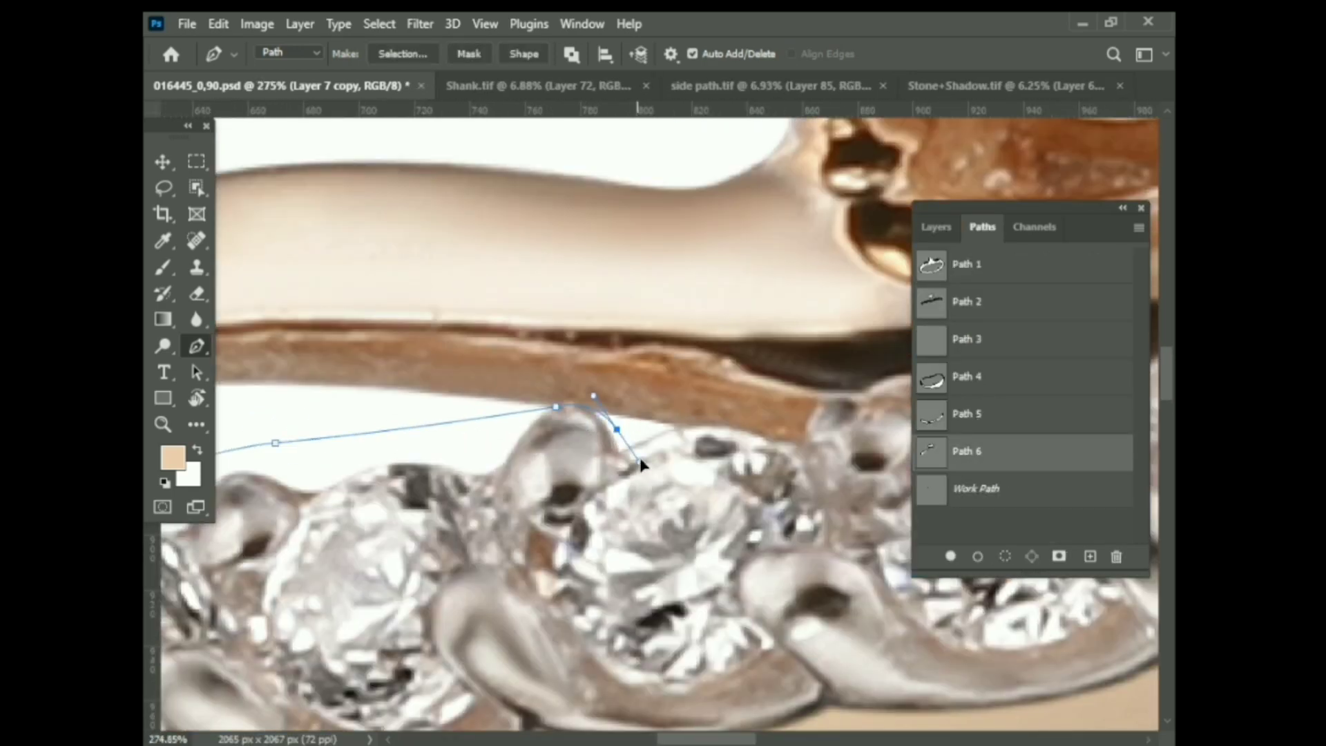
pyautogui.moveTo(834, 445); pyautogui.dragTo(477, 469)
pyautogui.moveTo(569, 445); pyautogui.dragTo(583, 452)
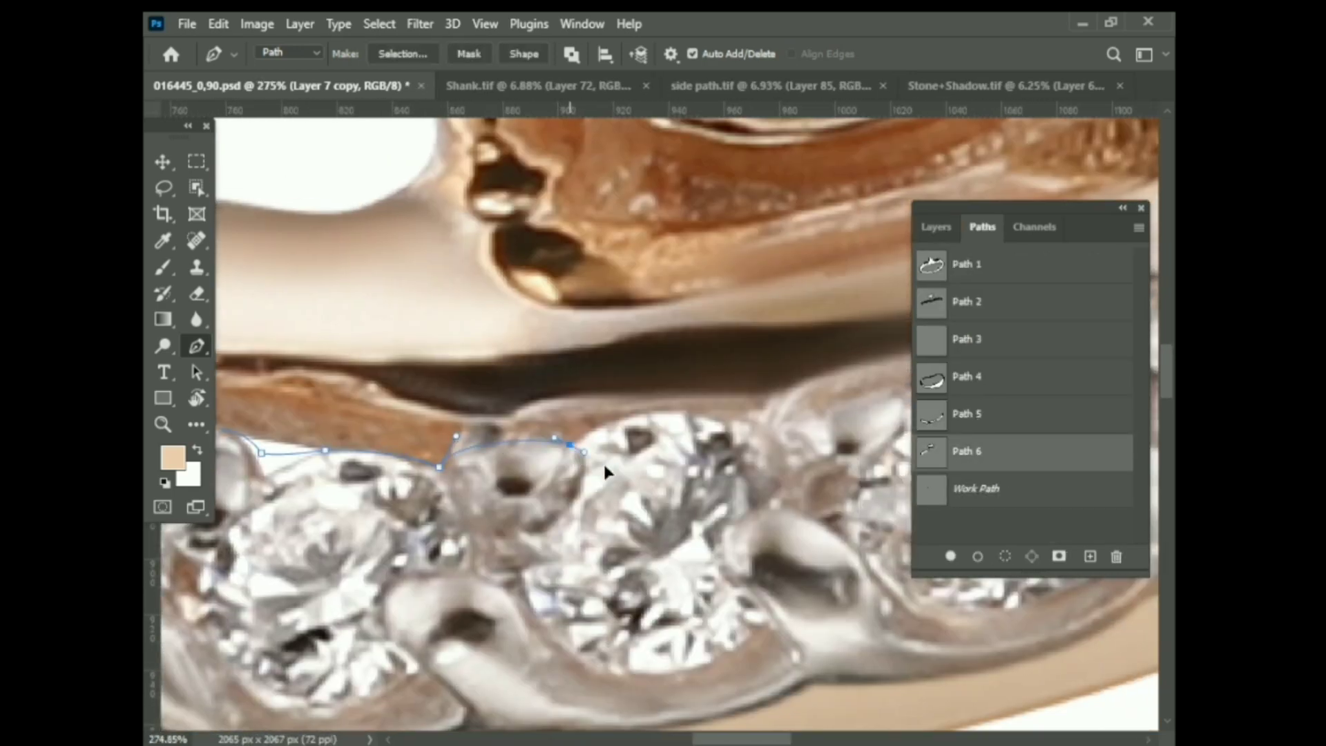
# Pan along the side-stone row to its end and add a final path point
pyautogui.moveTo(845, 426); pyautogui.dragTo(436, 469)
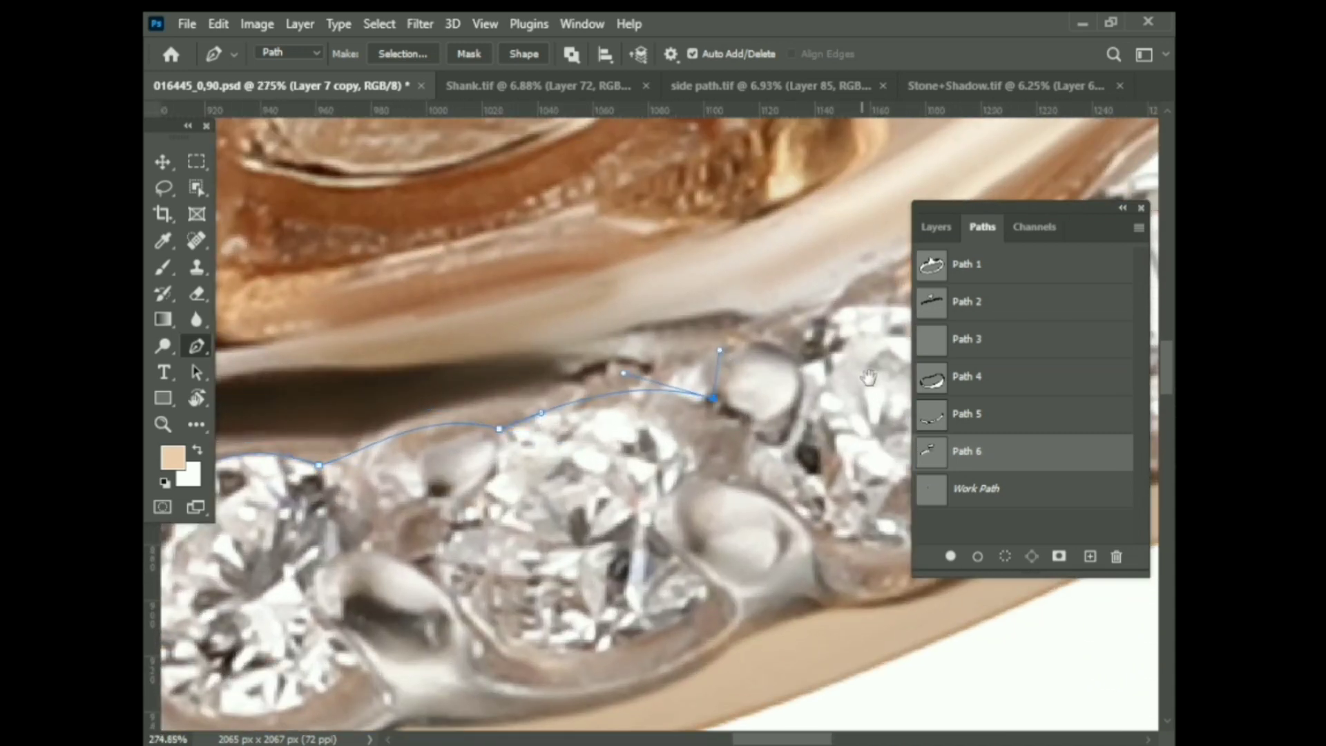
pyautogui.moveTo(868, 377); pyautogui.dragTo(554, 456)
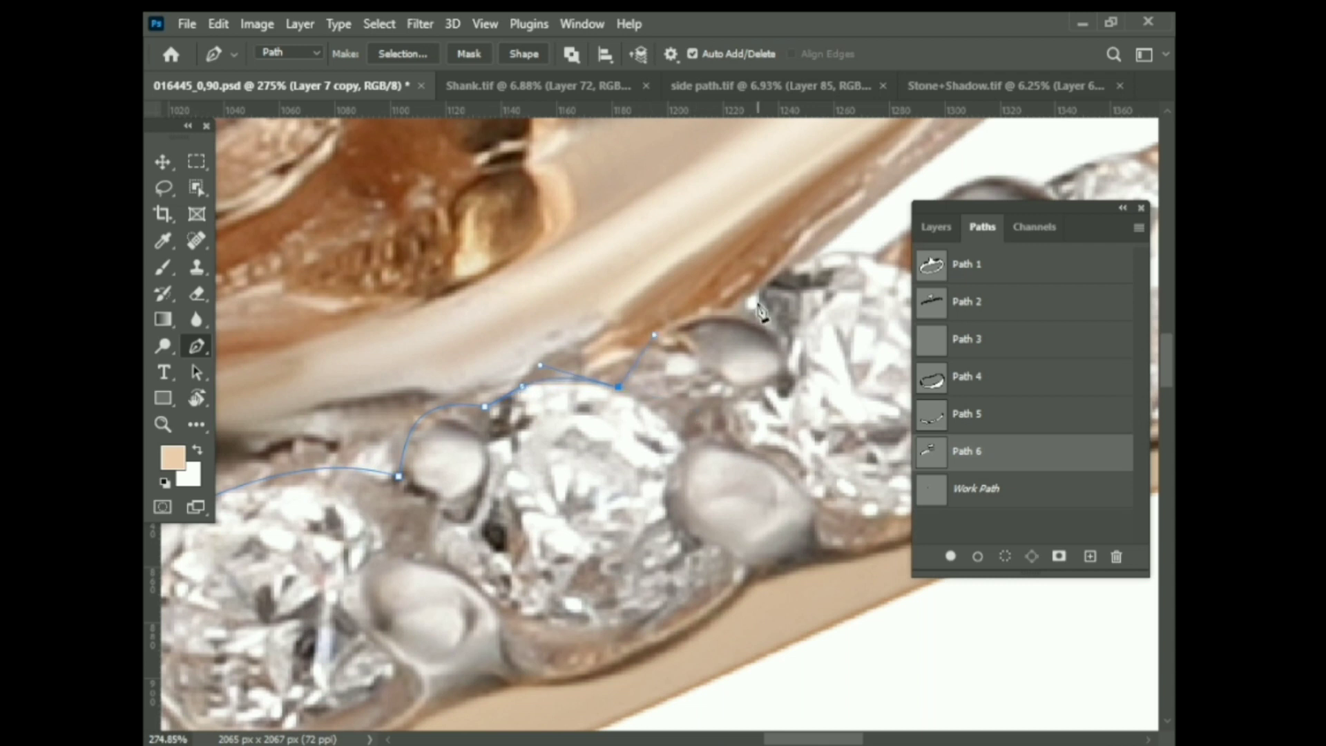
pyautogui.moveTo(775, 279); pyautogui.dragTo(598, 356)
pyautogui.scroll(-5, 679, 310)
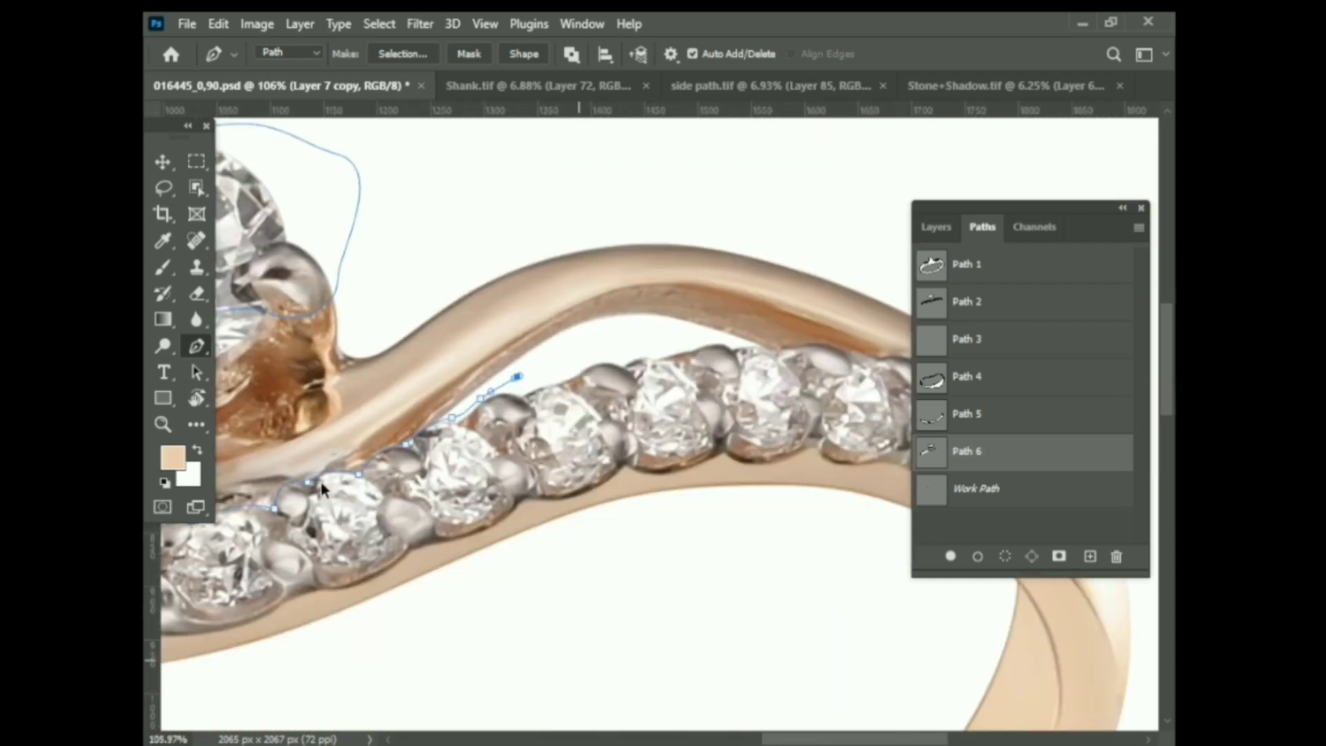
pyautogui.scroll(6, 483, 332)
pyautogui.moveTo(791, 377); pyautogui.dragTo(567, 345)
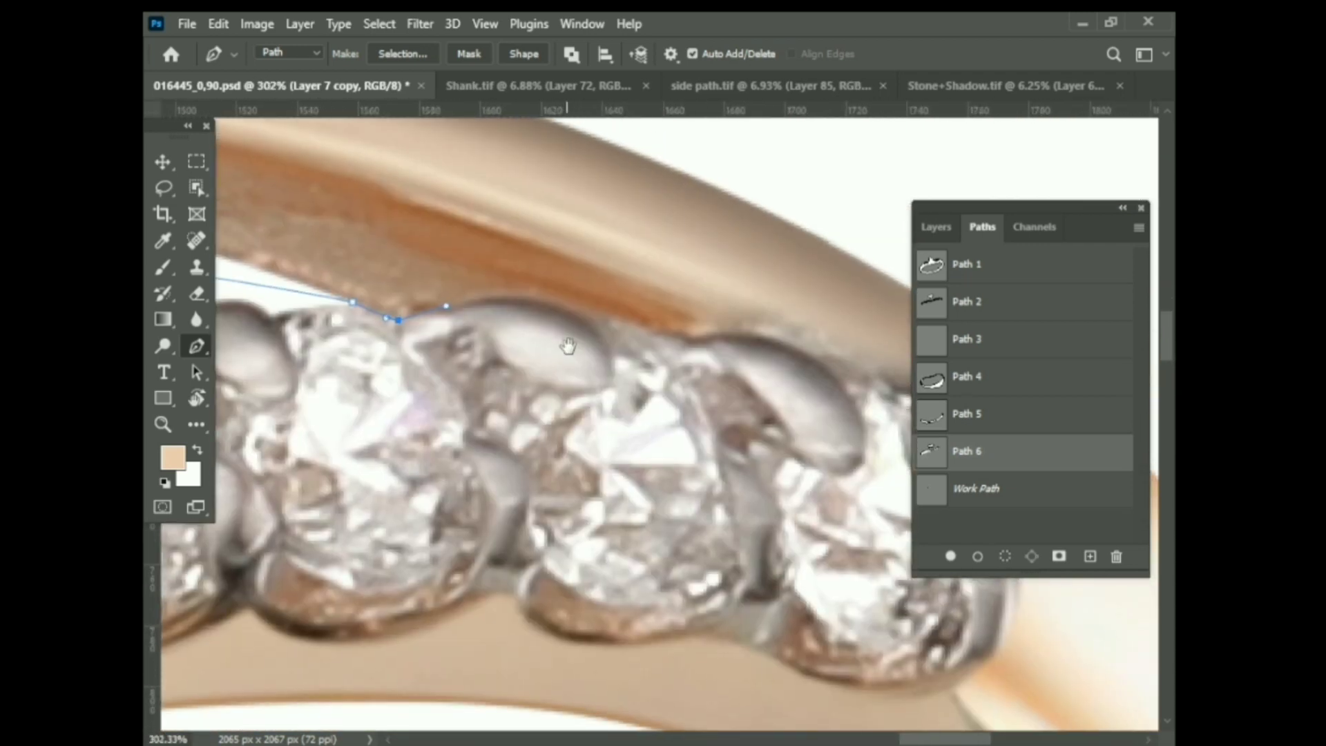
pyautogui.scroll(-5, 688, 356)
pyautogui.scroll(5, 519, 404)
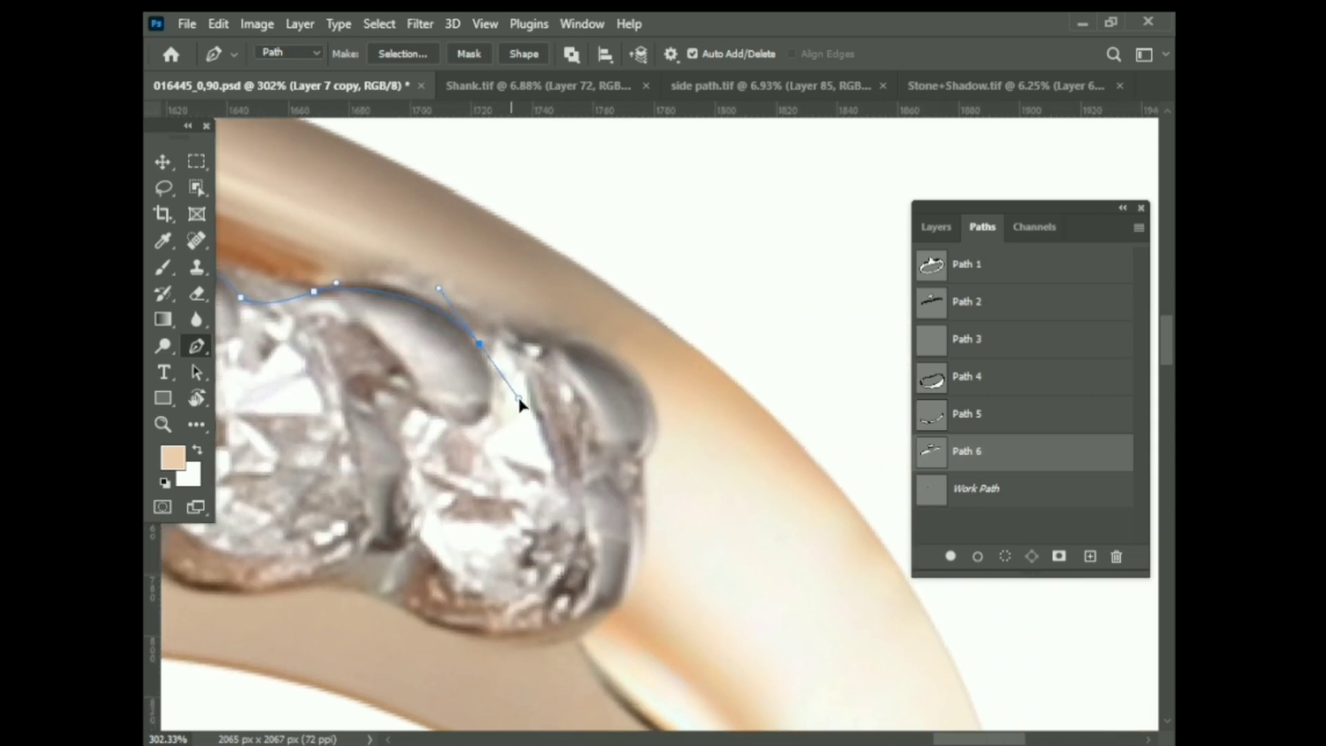
pyautogui.moveTo(613, 355); pyautogui.dragTo(644, 373)
pyautogui.scroll(-2, 649, 400)
pyautogui.scroll(-3, 644, 433)
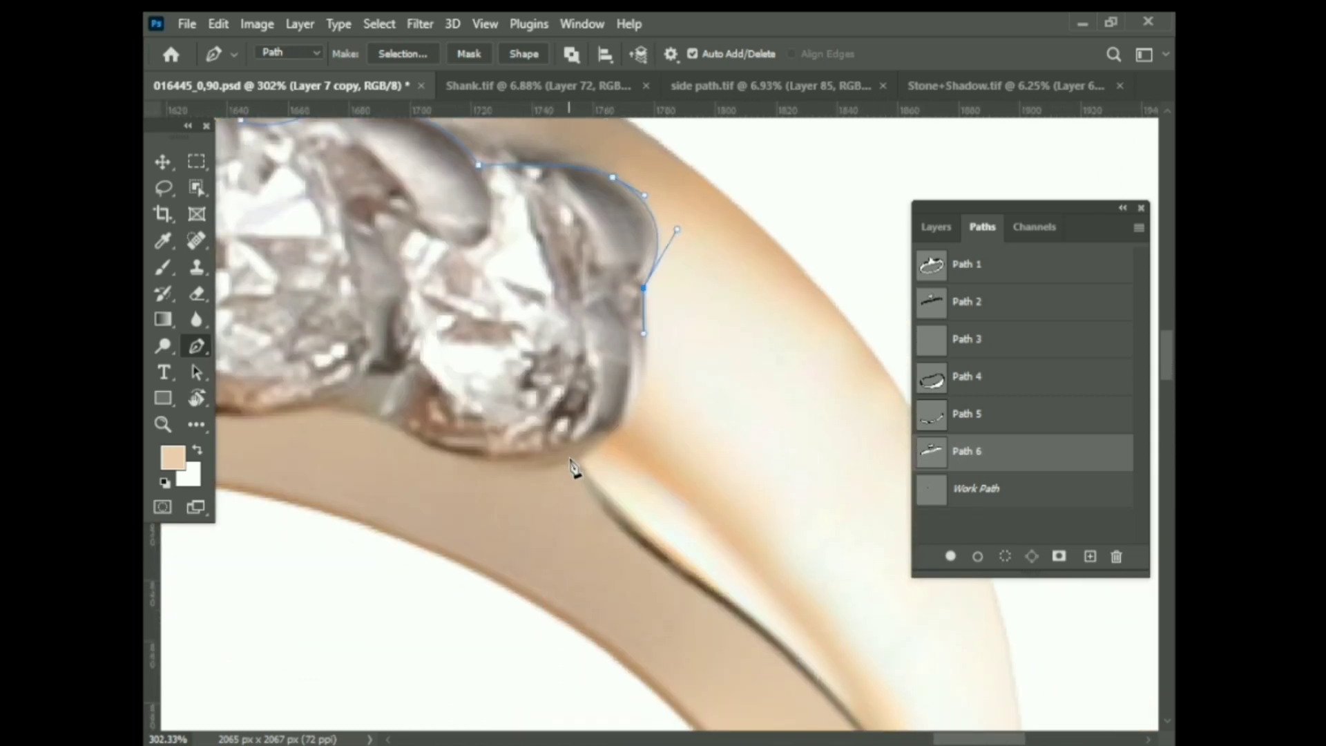
pyautogui.scroll(-4, 491, 493)
pyautogui.scroll(-3, 632, 425)
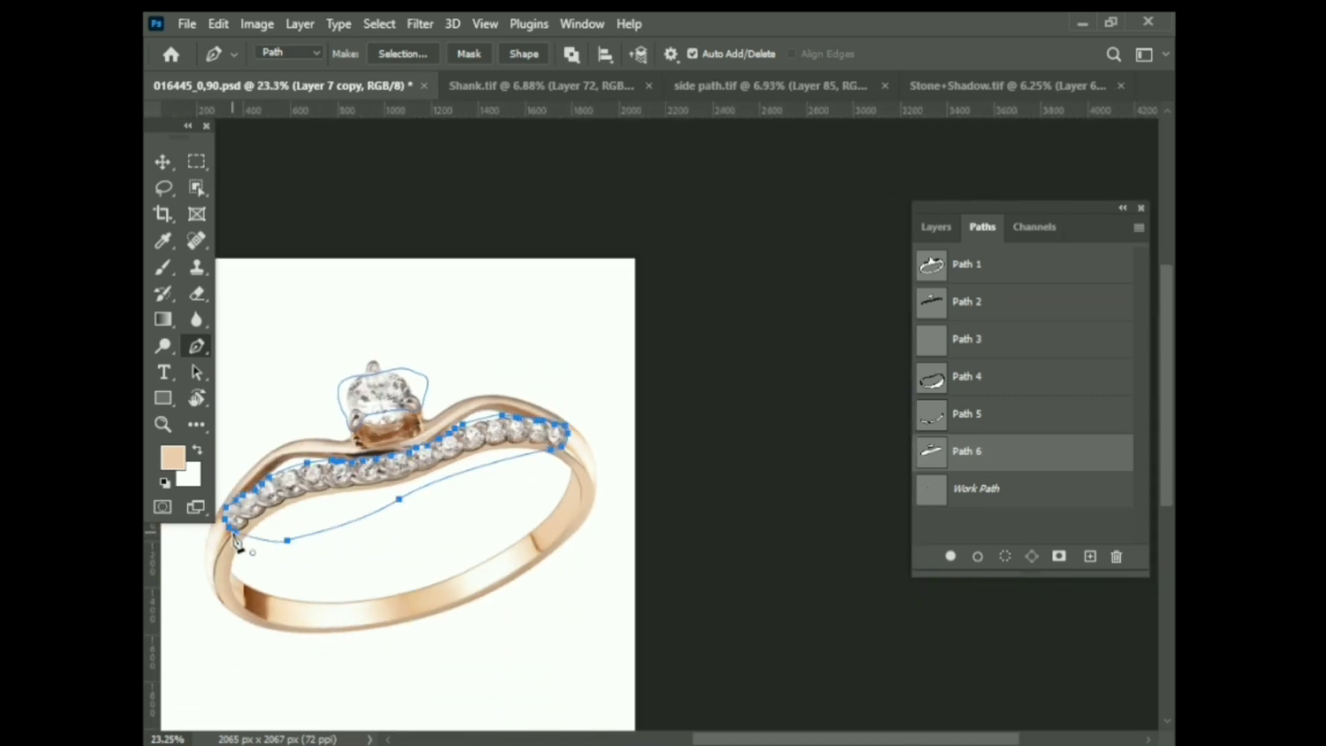
# Turn the path into a selection and copy the stone row to a new 'white gold stone' layer
pyautogui.rightClick(316, 477)
pyautogui.click(381, 112)
pyautogui.press('Return')
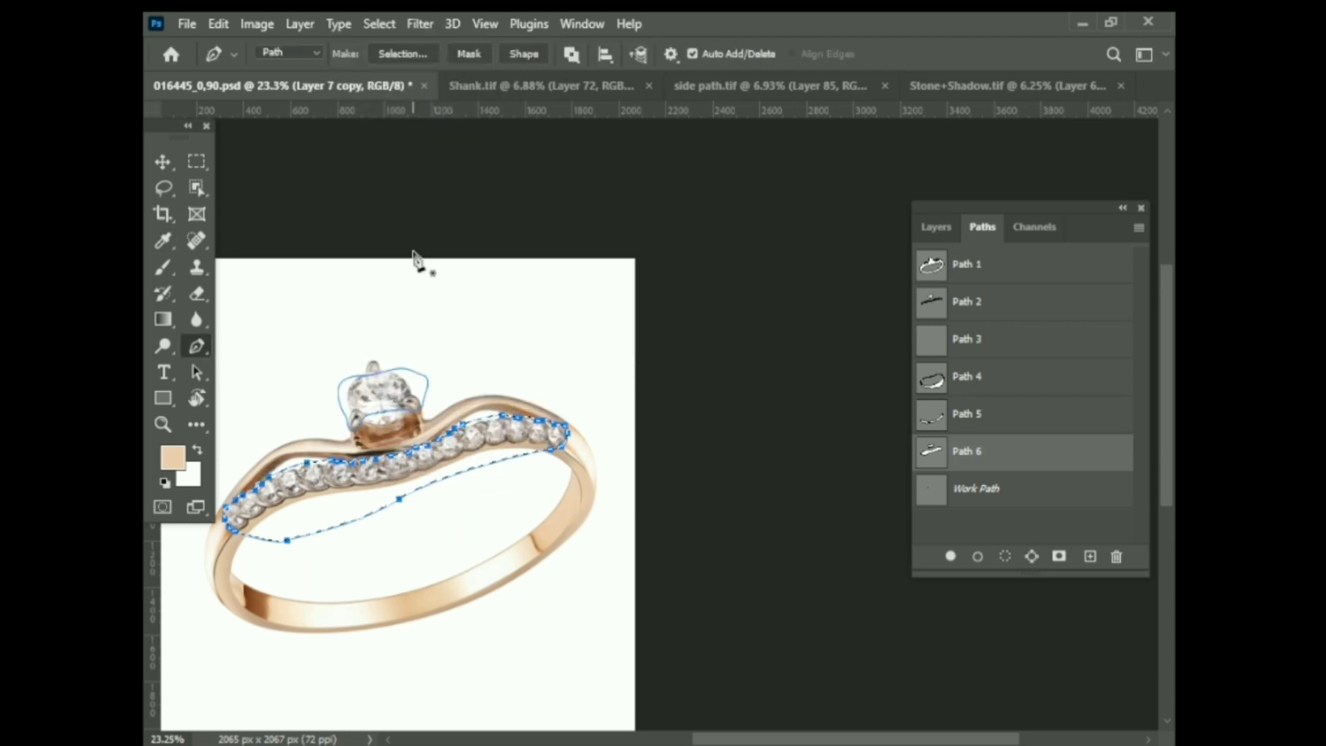
pyautogui.rightClick(478, 299)
pyautogui.click(525, 382)
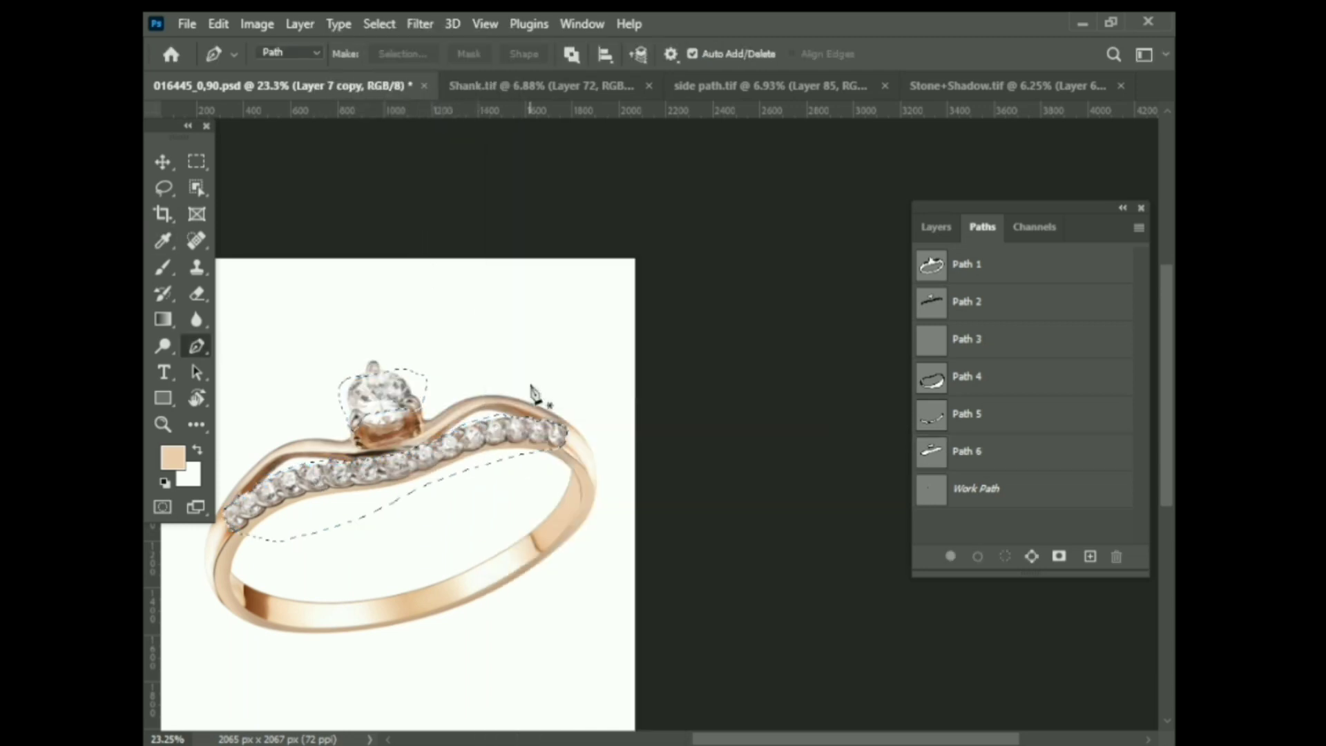
pyautogui.press('F7')
pyautogui.hotkey('ctrl', 'j')
pyautogui.write('white gold stone')
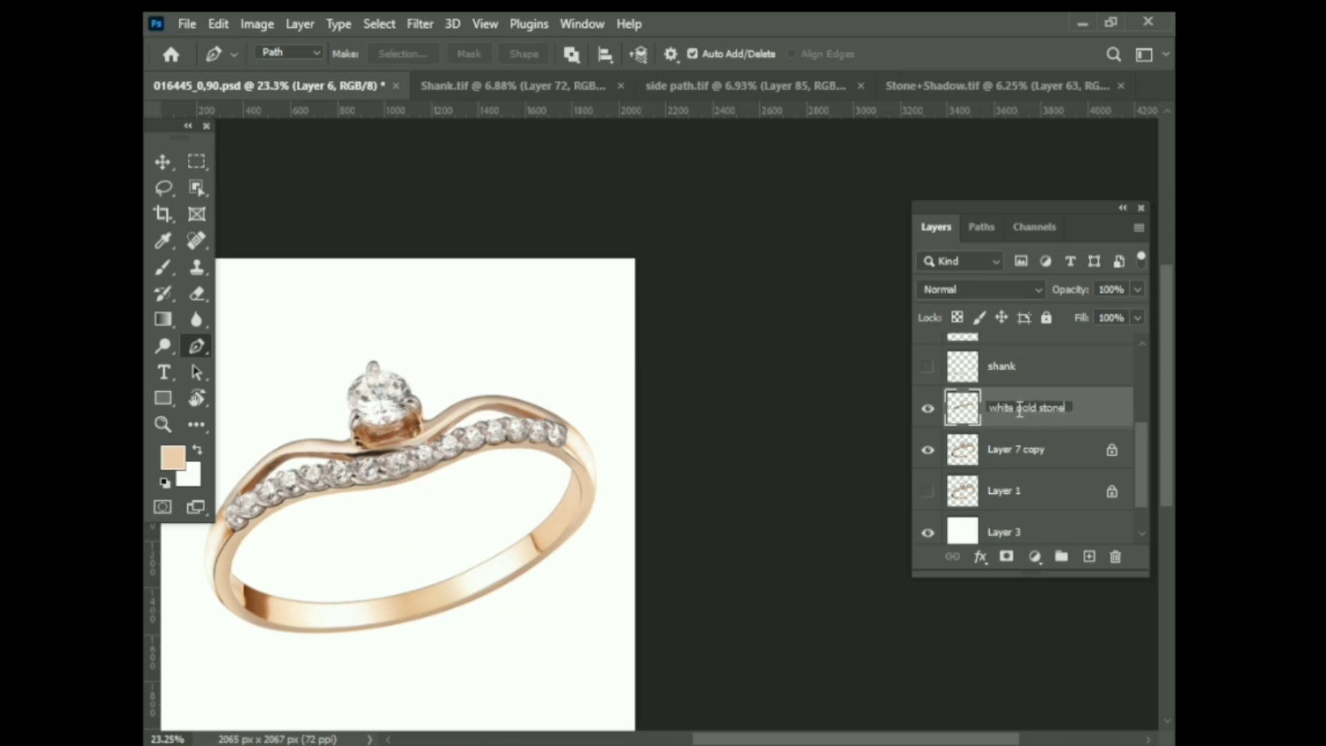
pyautogui.press('Return')
# Add a Curves adjustment and raise the curve midpoint to brighten the stone row
pyautogui.scroll(2, 567, 409)
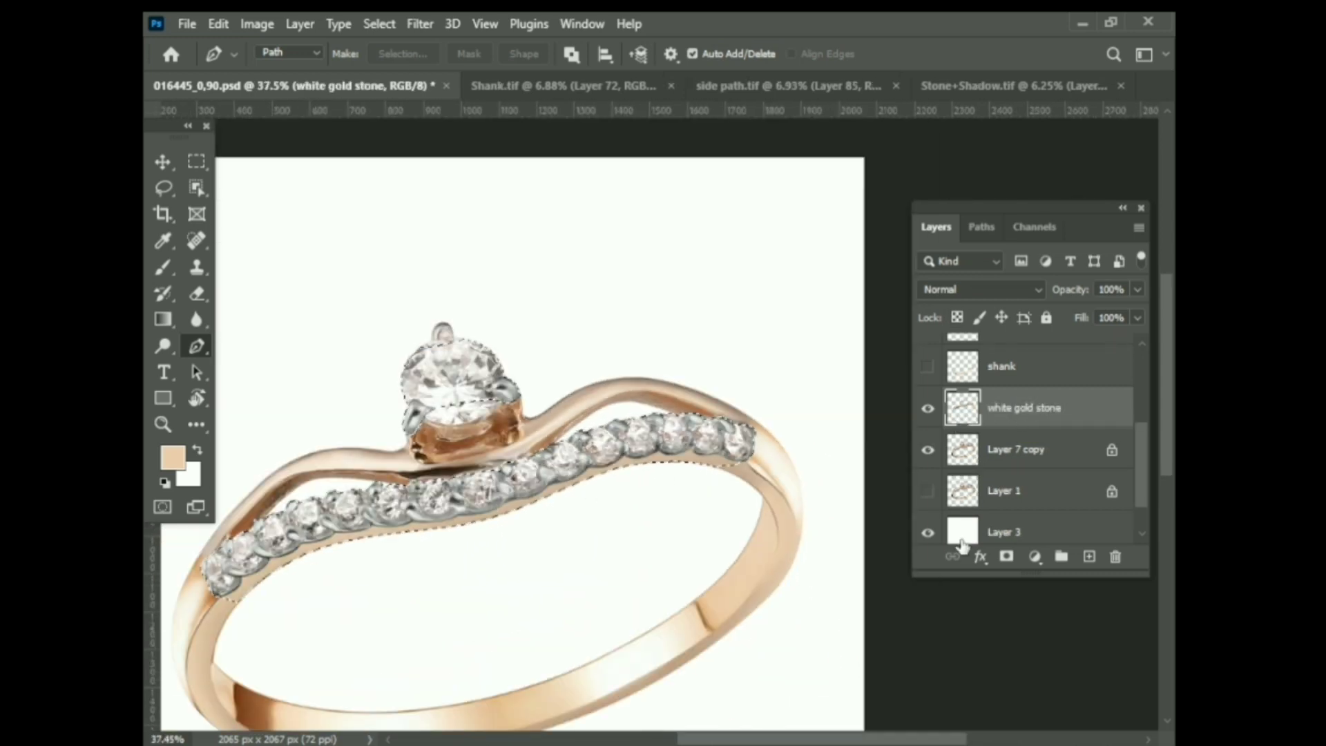
pyautogui.click(1035, 557)
pyautogui.click(1067, 305)
pyautogui.moveTo(804, 404); pyautogui.dragTo(803, 391)
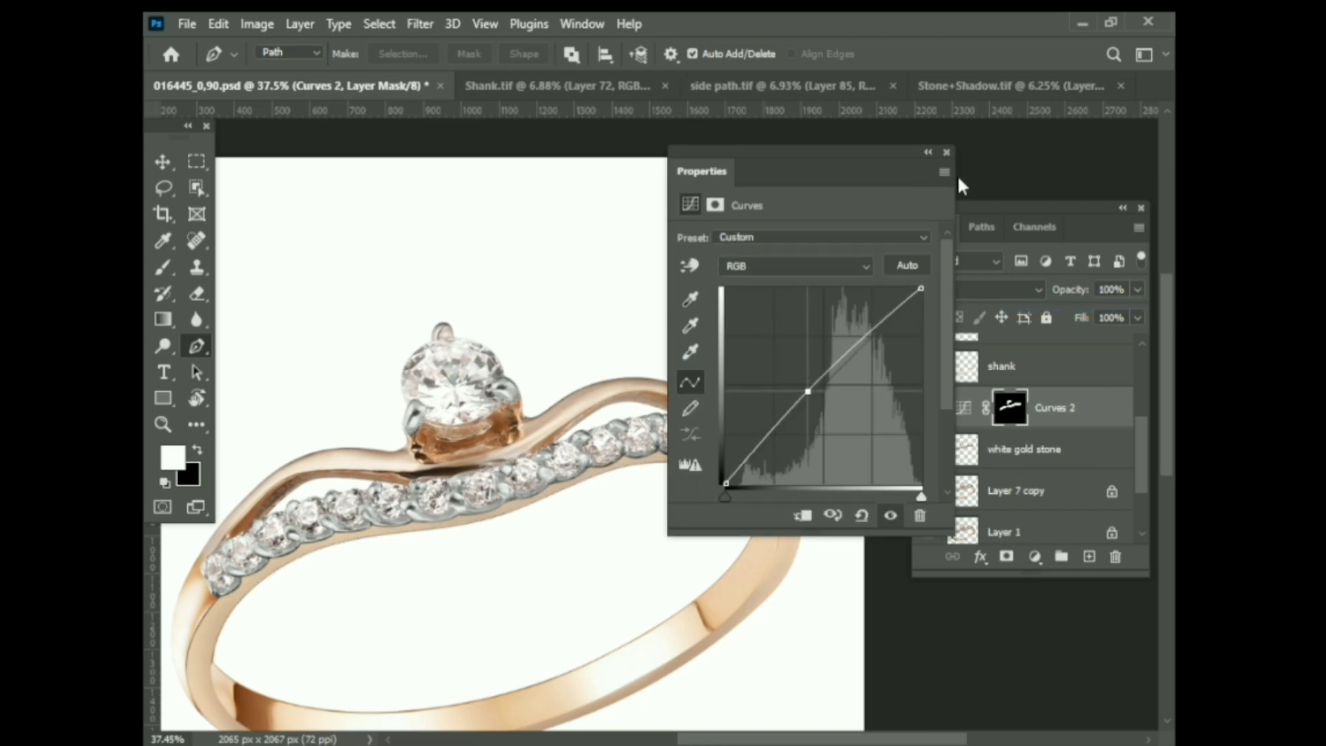
pyautogui.click(946, 151)
pyautogui.scroll(5, 484, 448)
pyautogui.scroll(-5, 669, 542)
pyautogui.scroll(3, 438, 484)
pyautogui.scroll(2, 434, 486)
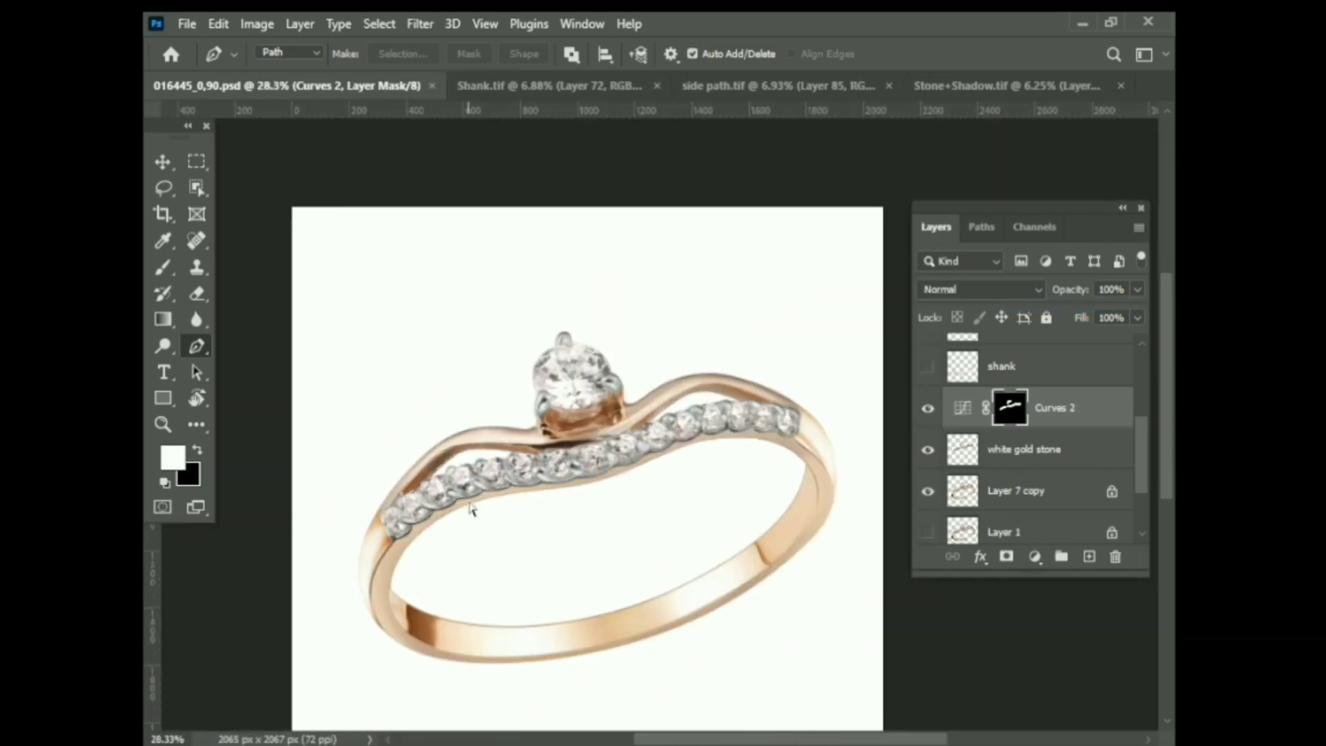
pyautogui.scroll(3, 1008, 449)
pyautogui.click(1055, 430)
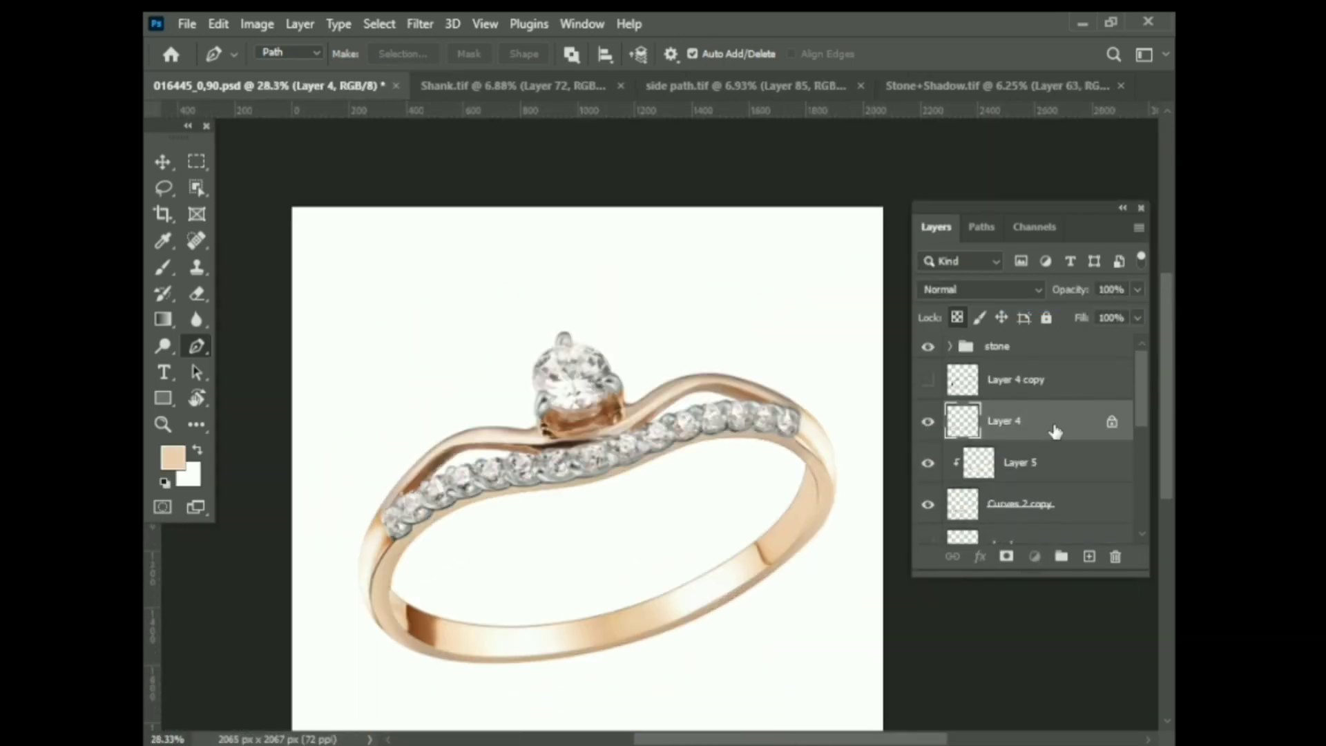
pyautogui.press('b')
pyautogui.scroll(5, 444, 574)
pyautogui.scroll(-2, 622, 476)
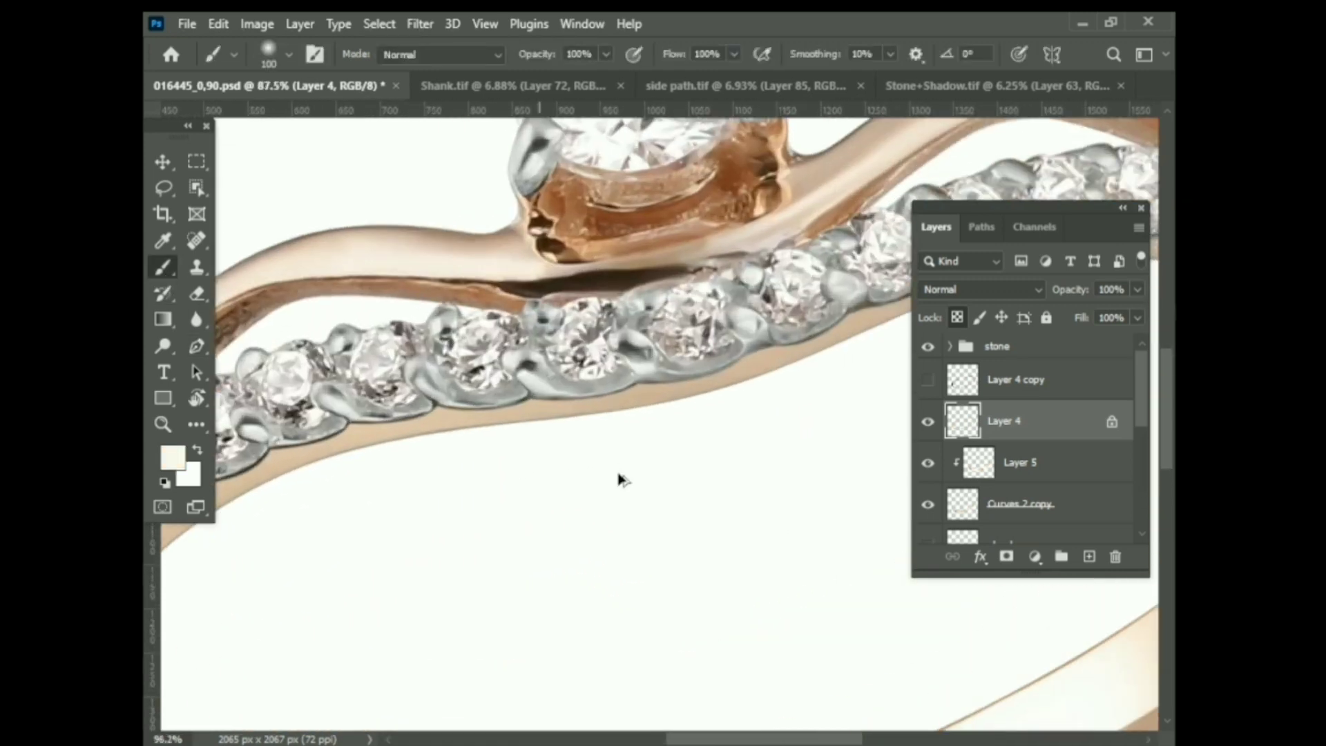
pyautogui.scroll(2, 656, 297)
pyautogui.scroll(-1, 656, 297)
pyautogui.scroll(-2, 483, 379)
pyautogui.scroll(1, 442, 435)
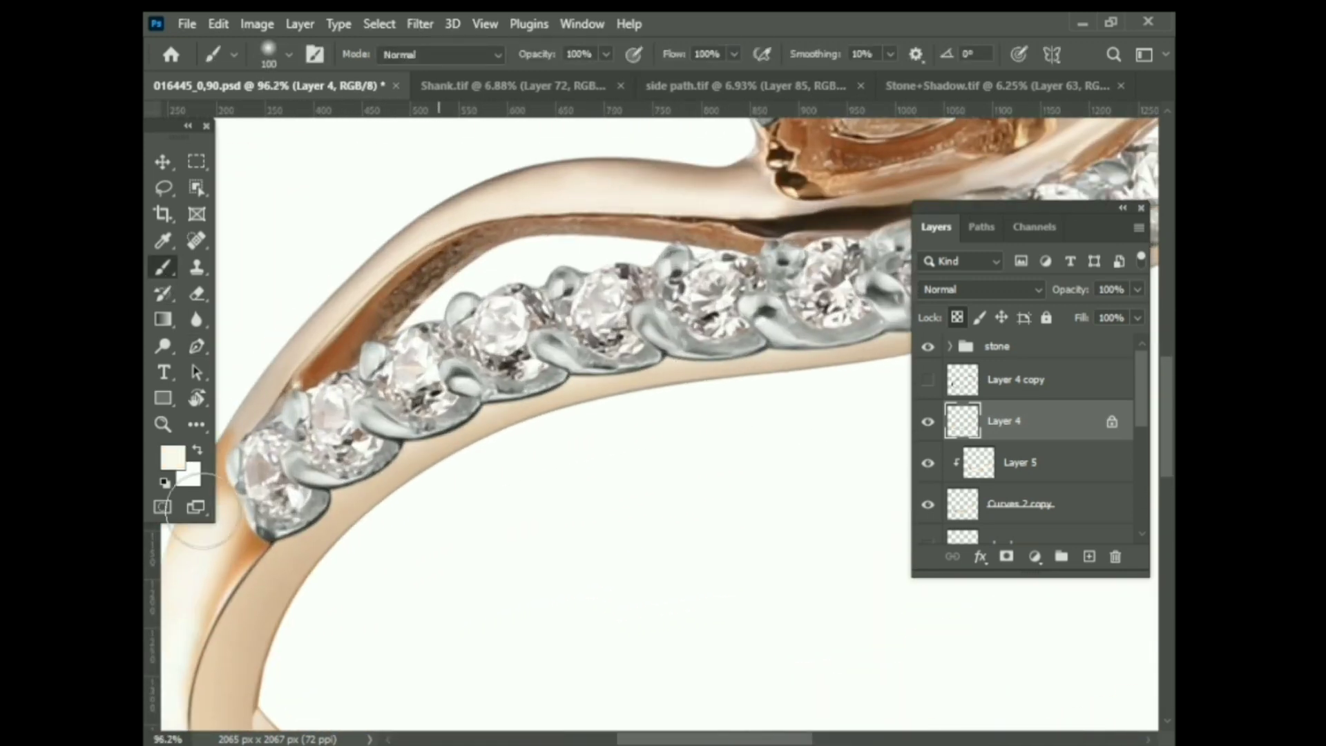
pyautogui.scroll(-5, 243, 523)
pyautogui.scroll(4, 779, 380)
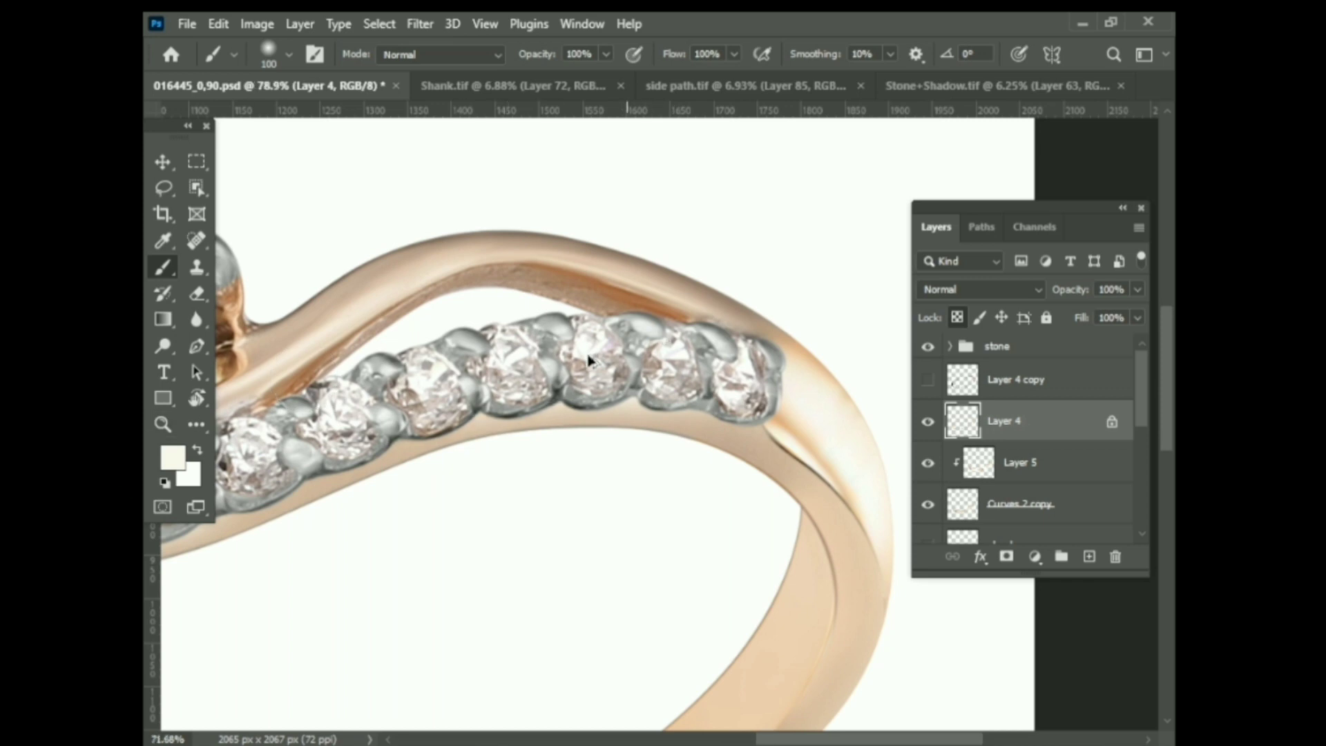
pyautogui.scroll(-1, 588, 360)
pyautogui.scroll(-2, 805, 397)
pyautogui.scroll(-1, 681, 408)
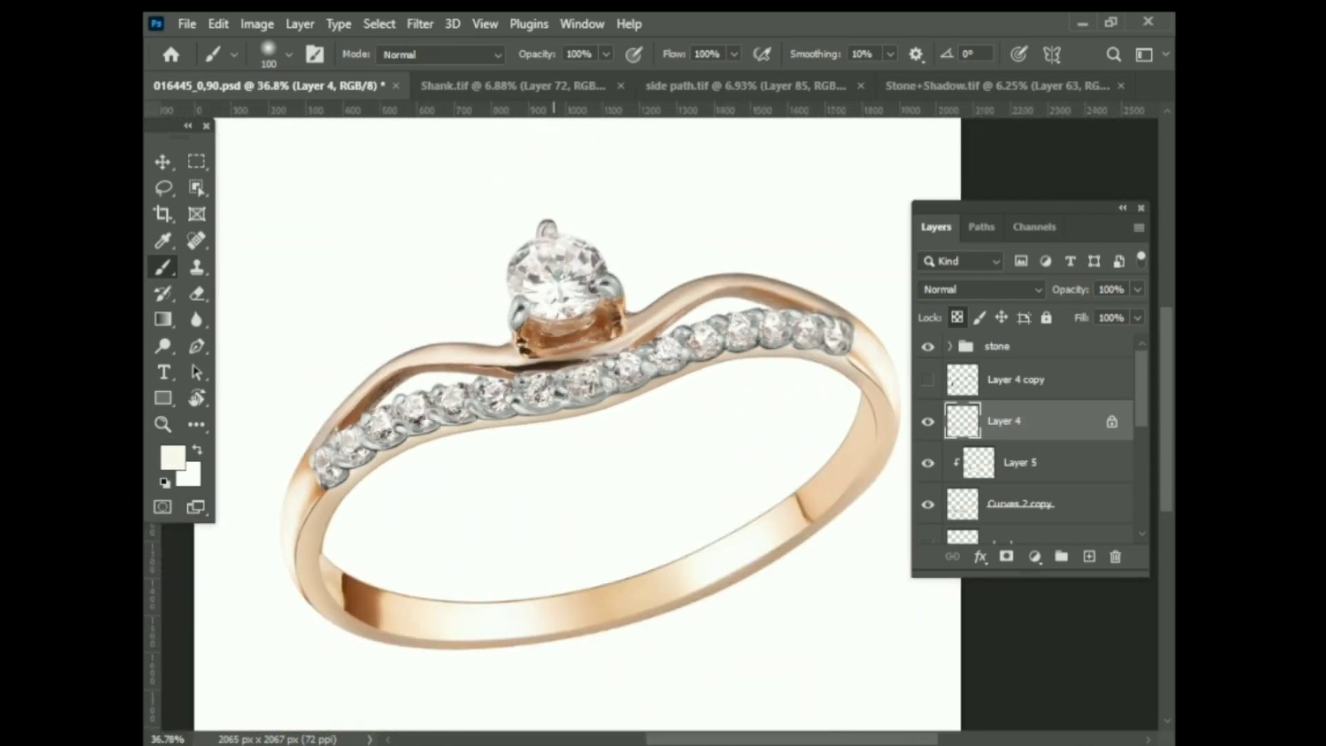
pyautogui.scroll(-2, 546, 395)
pyautogui.scroll(5, 446, 400)
pyautogui.scroll(1, 446, 400)
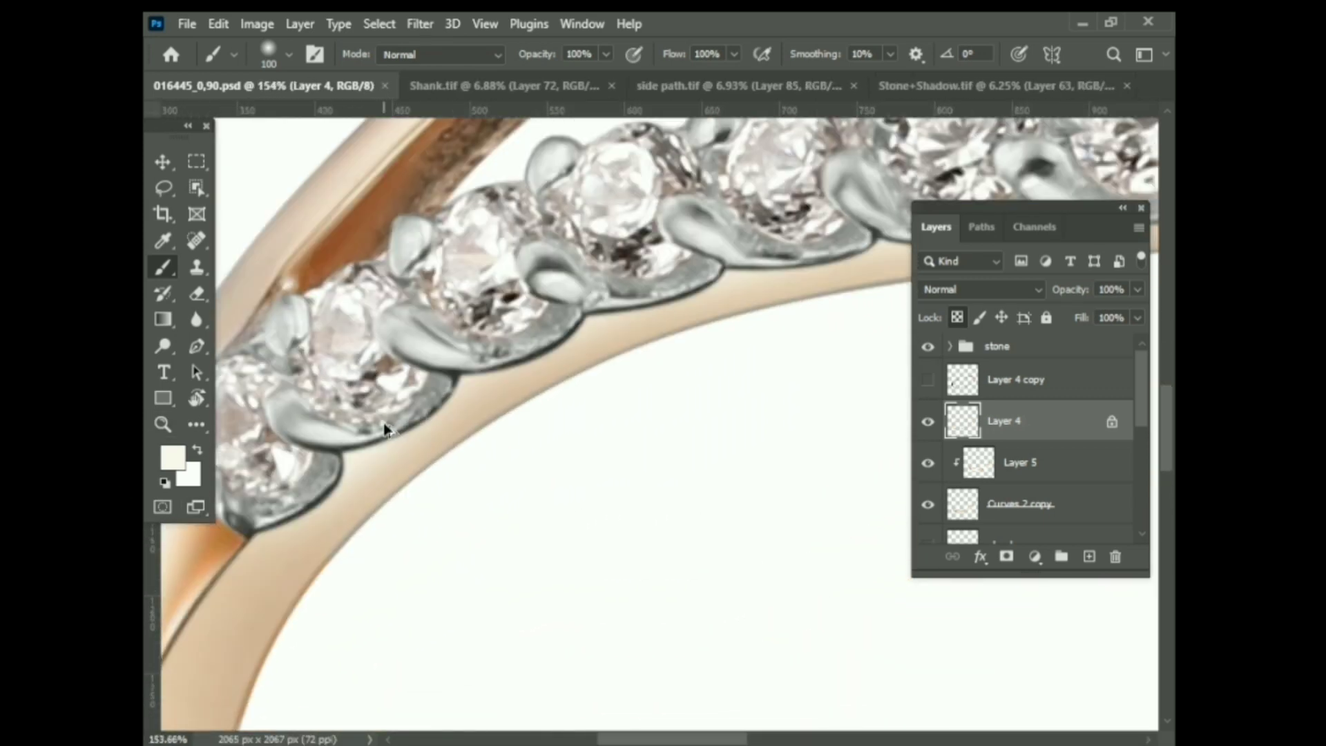
pyautogui.scroll(-6, 784, 503)
pyautogui.scroll(4, 784, 483)
pyautogui.scroll(-2, 781, 427)
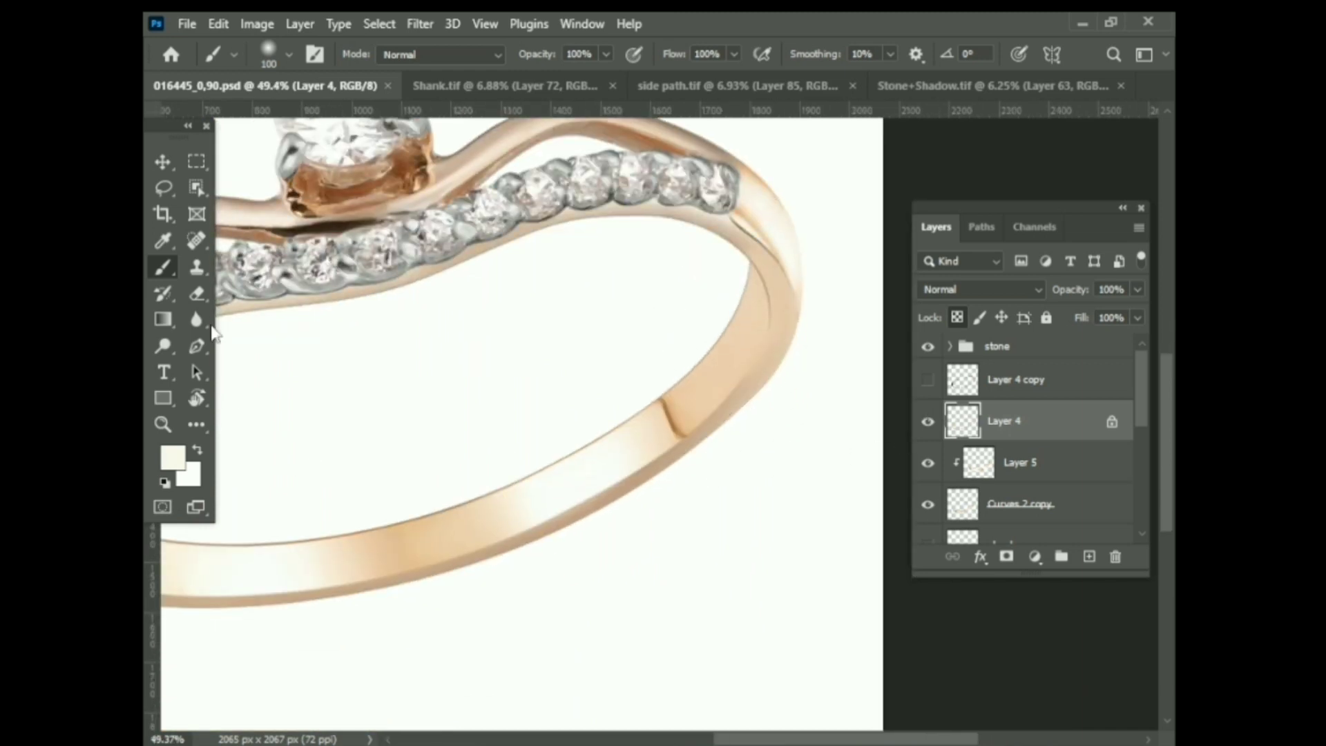
pyautogui.scroll(3, 587, 394)
pyautogui.scroll(-1, 725, 341)
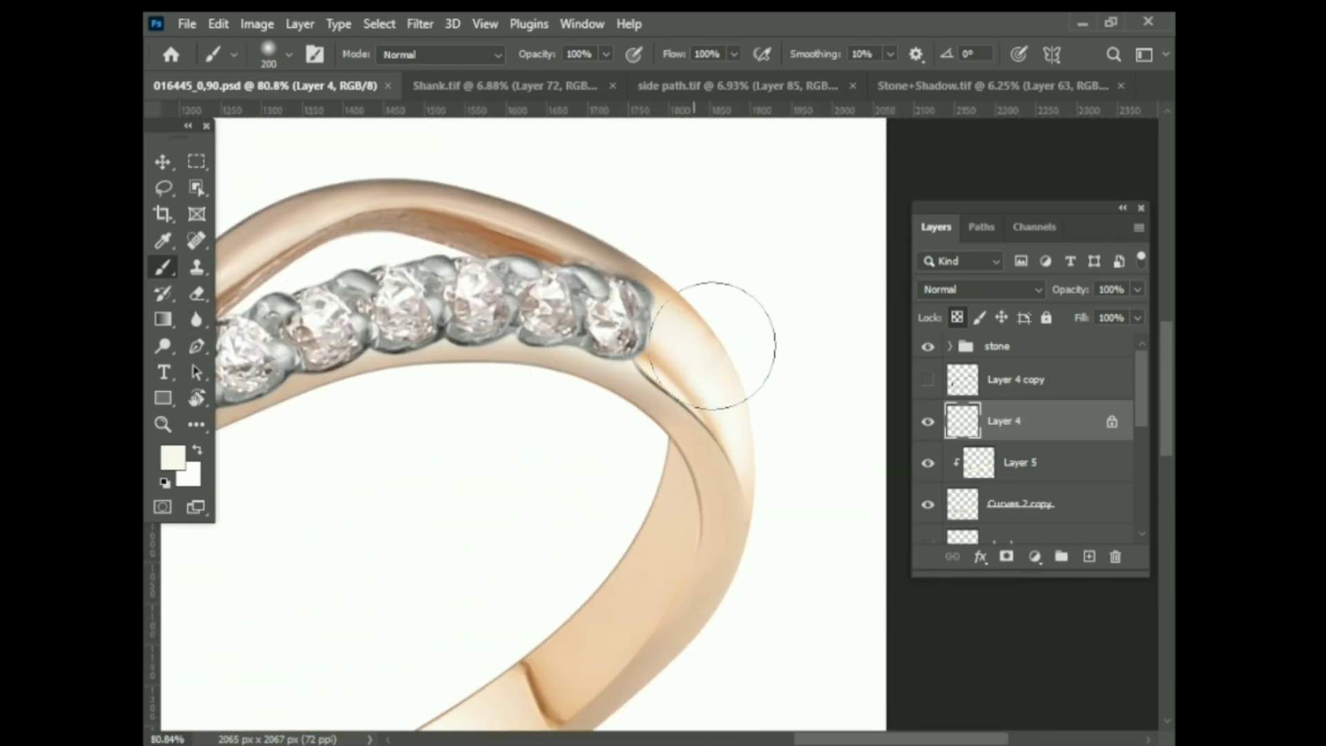
pyautogui.scroll(-5, 851, 462)
pyautogui.scroll(4, 851, 461)
pyautogui.scroll(-1, 143, 635)
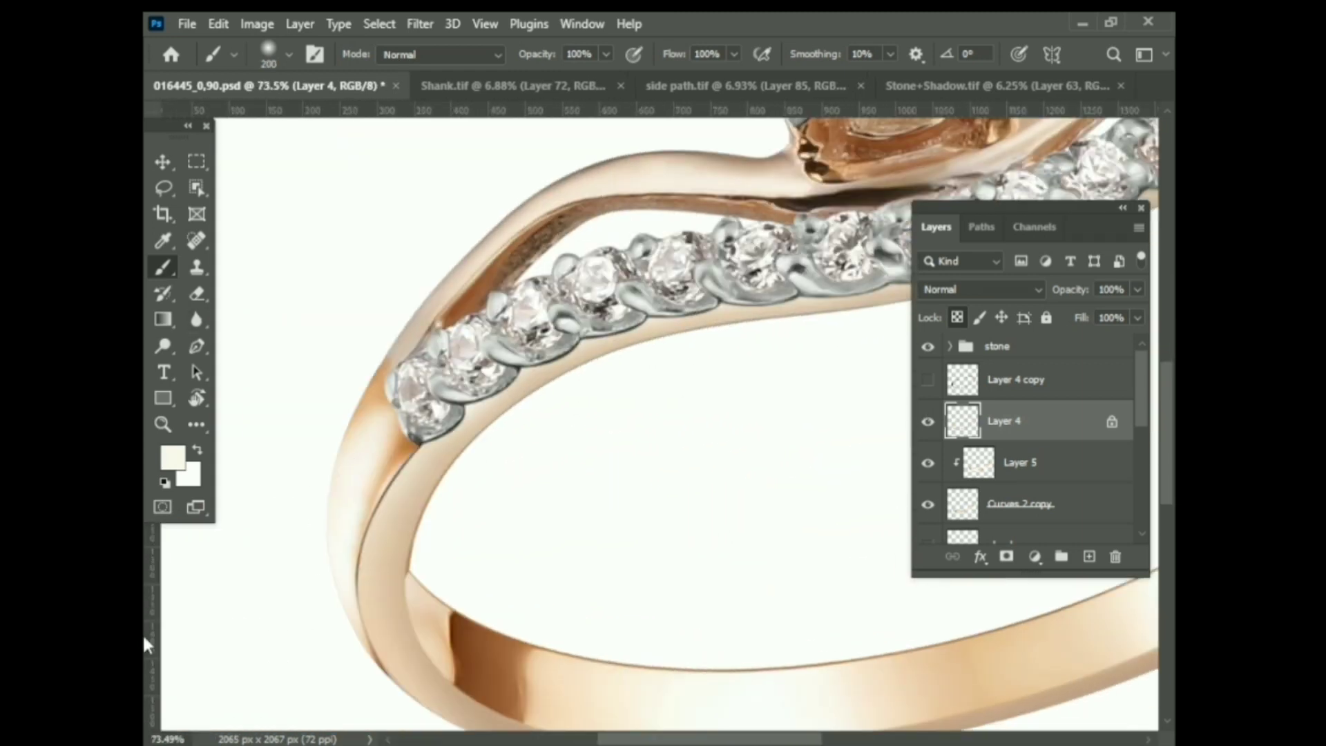
pyautogui.scroll(-2, 755, 594)
pyautogui.scroll(1, 809, 368)
pyautogui.scroll(-2, 794, 448)
pyautogui.scroll(-1, 769, 526)
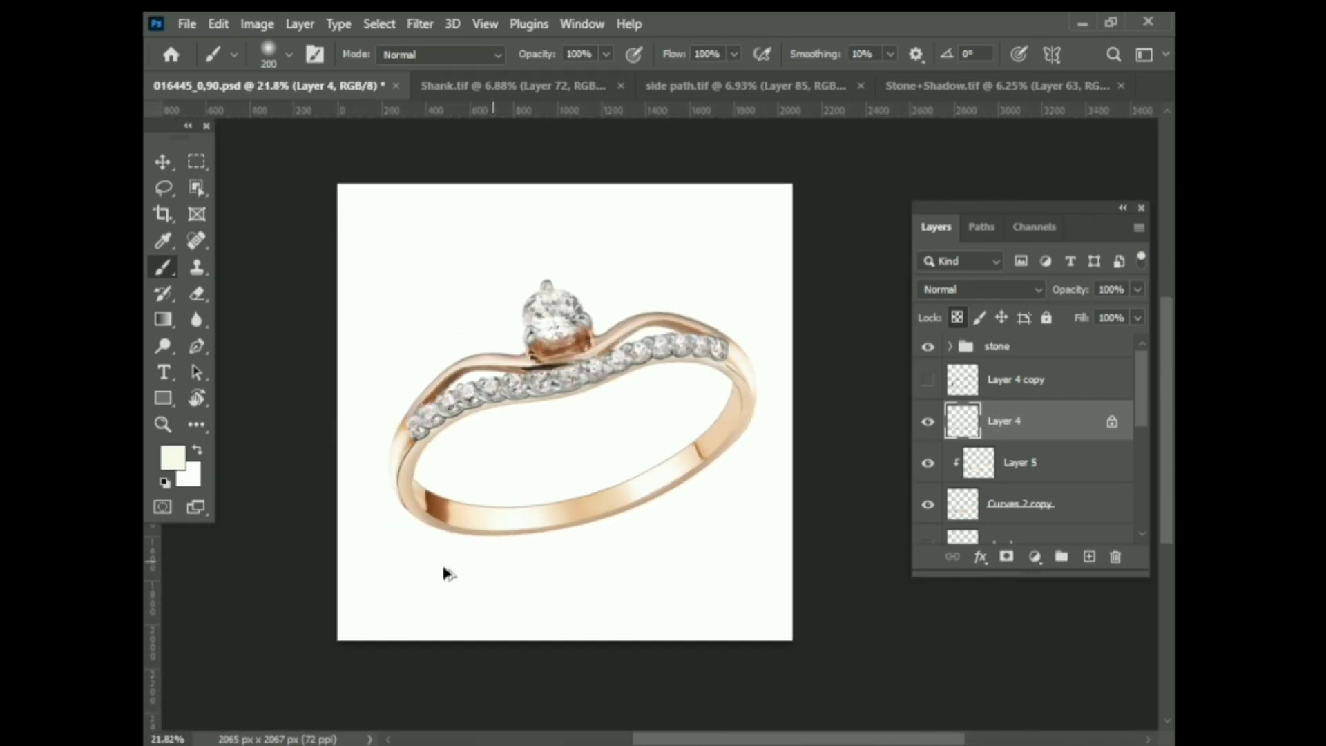
pyautogui.scroll(3, 386, 485)
pyautogui.scroll(-3, 856, 459)
pyautogui.scroll(2, 811, 400)
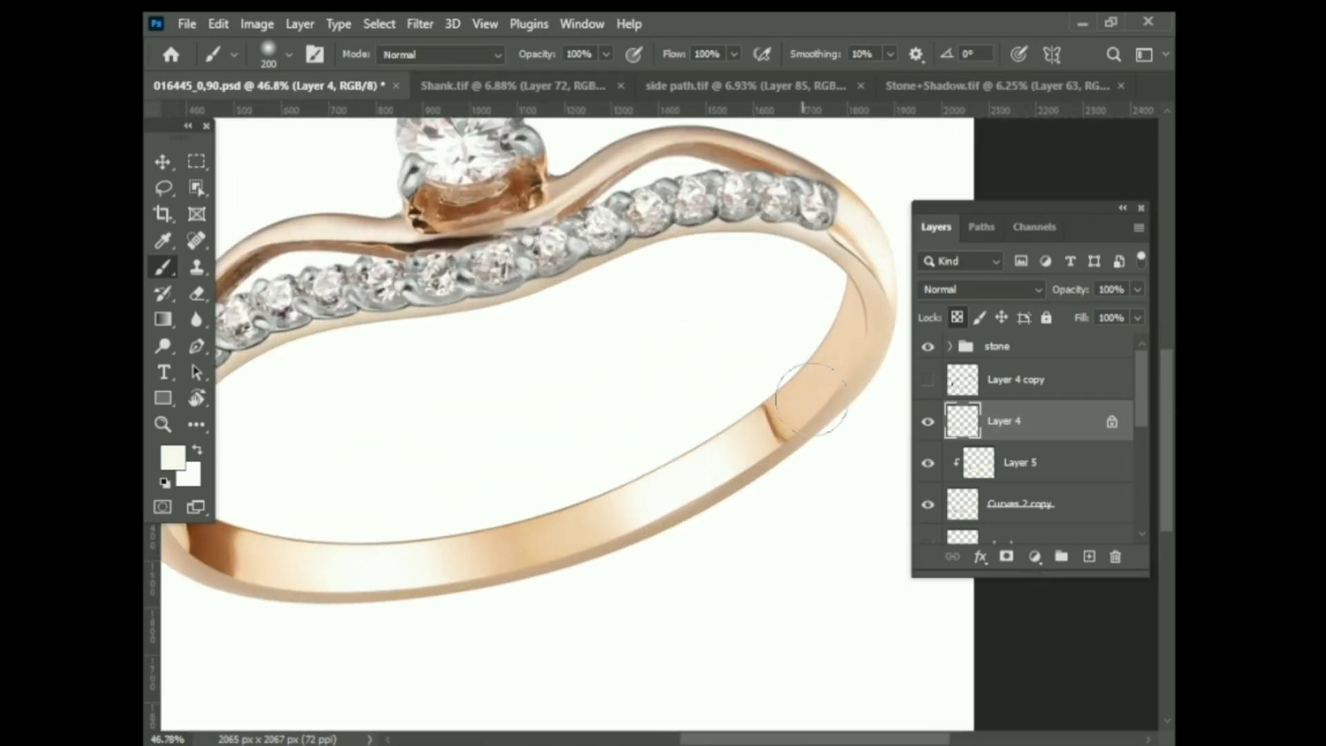
pyautogui.scroll(-3, 509, 628)
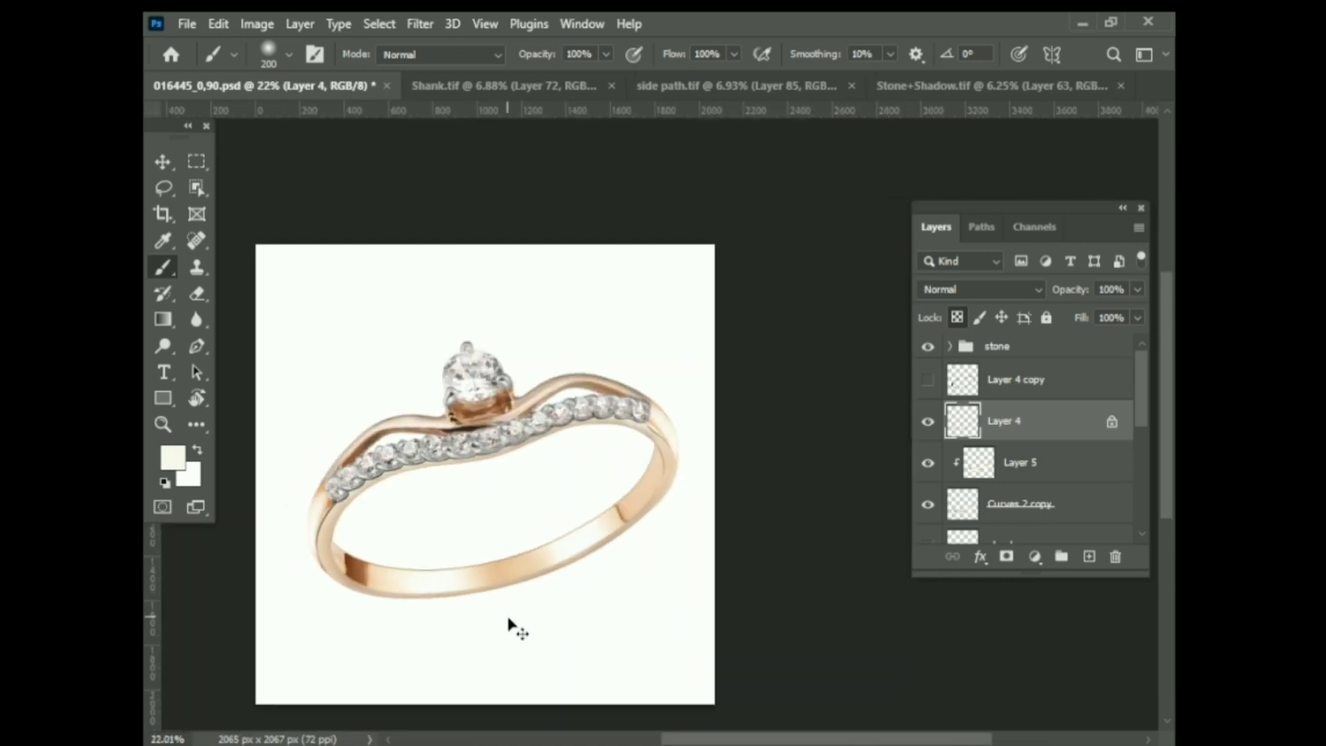
pyautogui.scroll(1, 837, 461)
# Add a new empty layer for the edge line and show the saved paths
pyautogui.click(1089, 555)
pyautogui.click(983, 228)
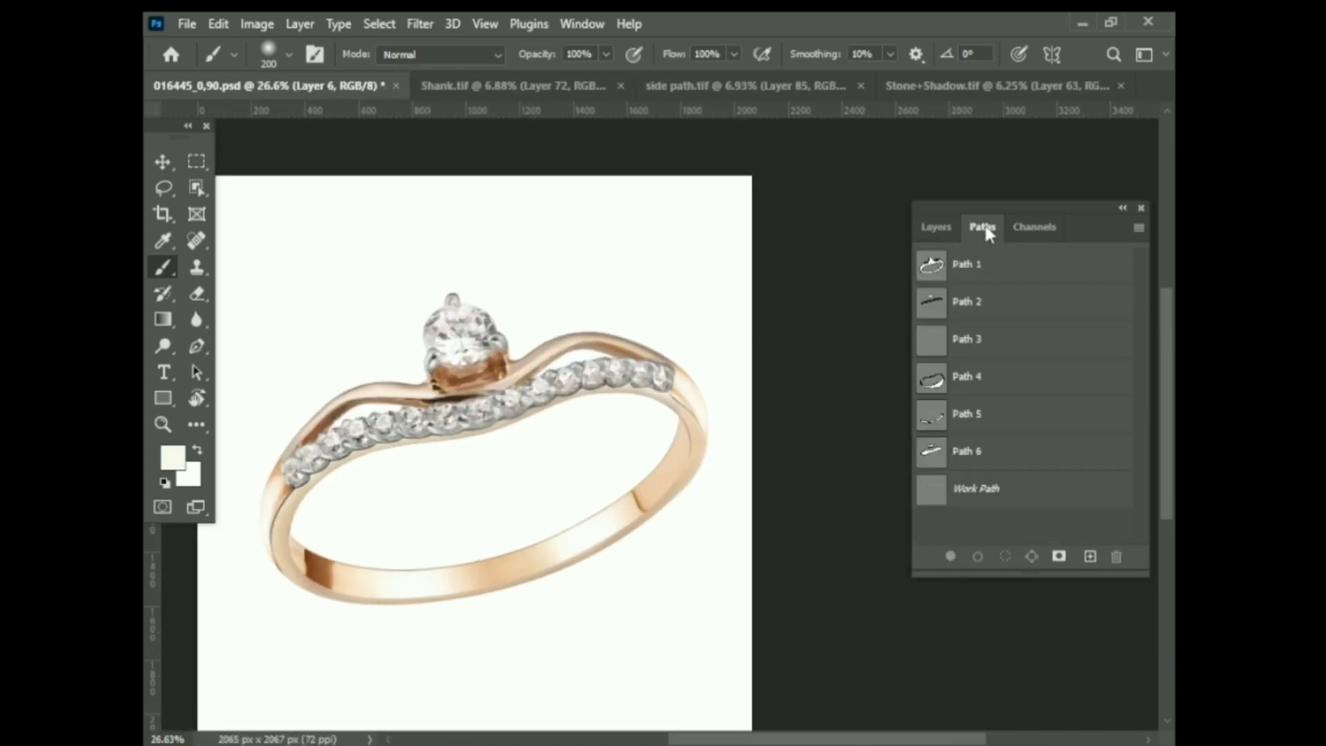
pyautogui.press('p')
pyautogui.scroll(5, 297, 538)
pyautogui.click(262, 539)
pyautogui.scroll(-3, 261, 562)
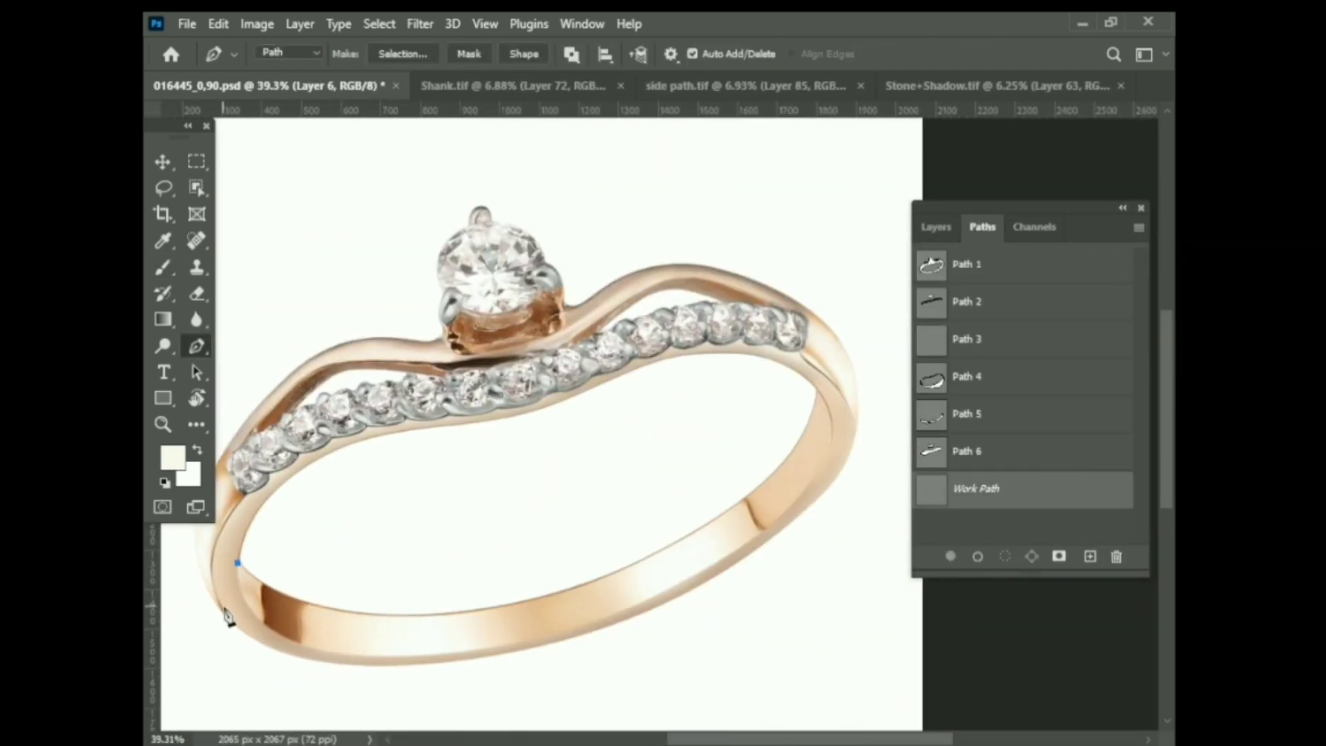
pyautogui.press('Return')
# Delete the empty Path 3 and preview the outlines of Paths 5, 2 and 4
pyautogui.click(936, 228)
pyautogui.click(982, 227)
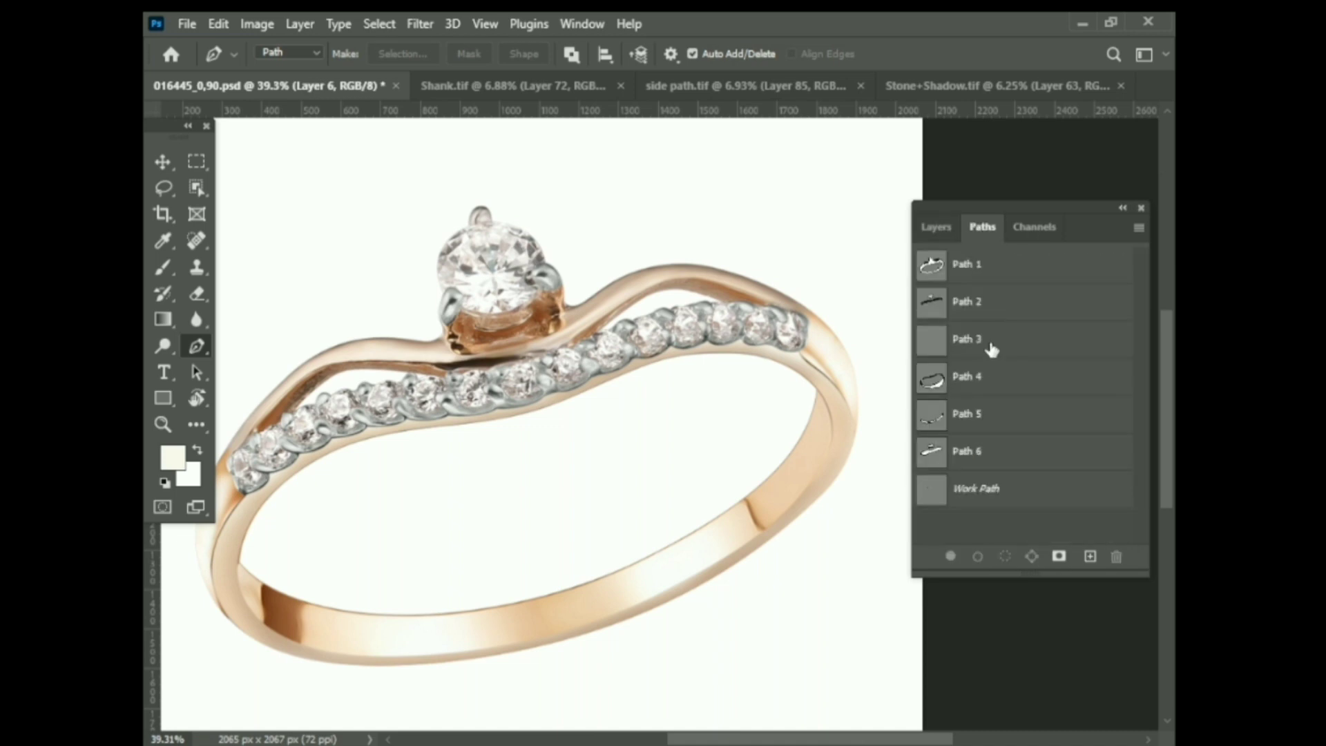
pyautogui.click(994, 341)
pyautogui.moveTo(997, 343); pyautogui.dragTo(1116, 555)
pyautogui.click(974, 379)
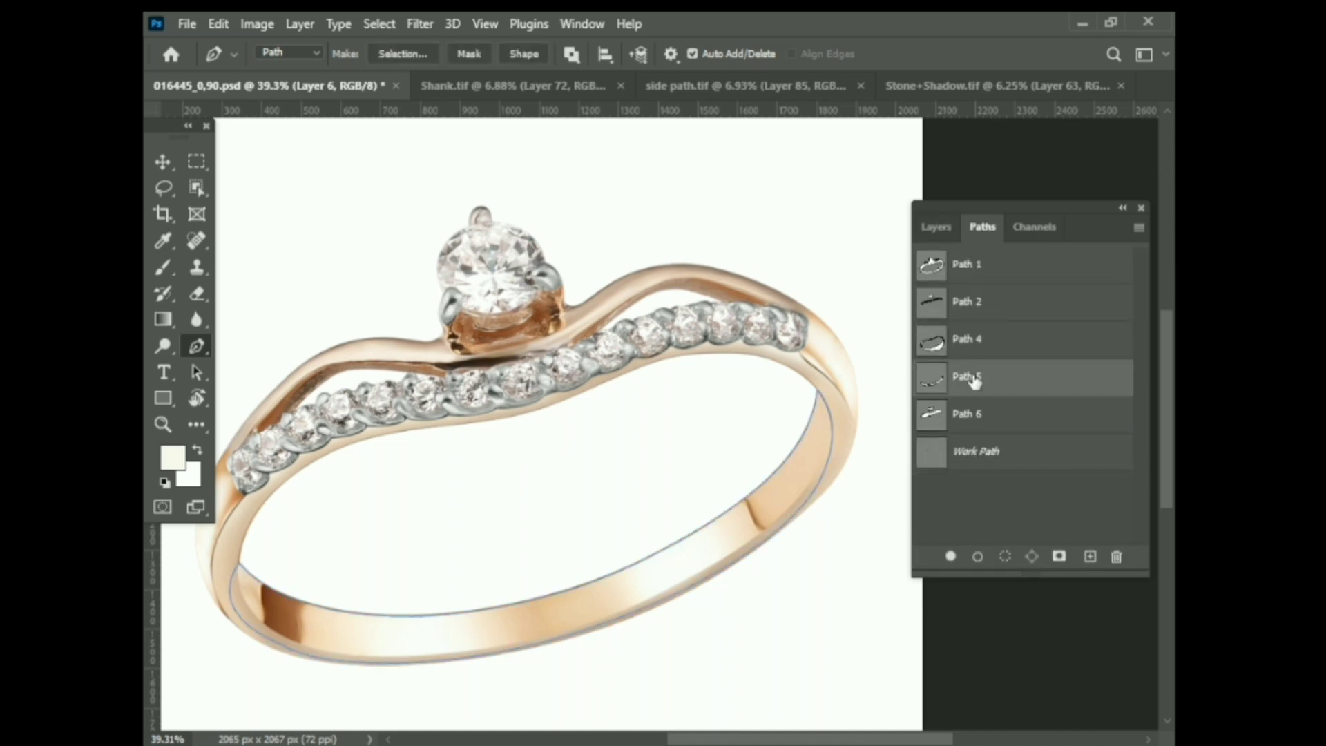
pyautogui.click(967, 301)
pyautogui.click(967, 340)
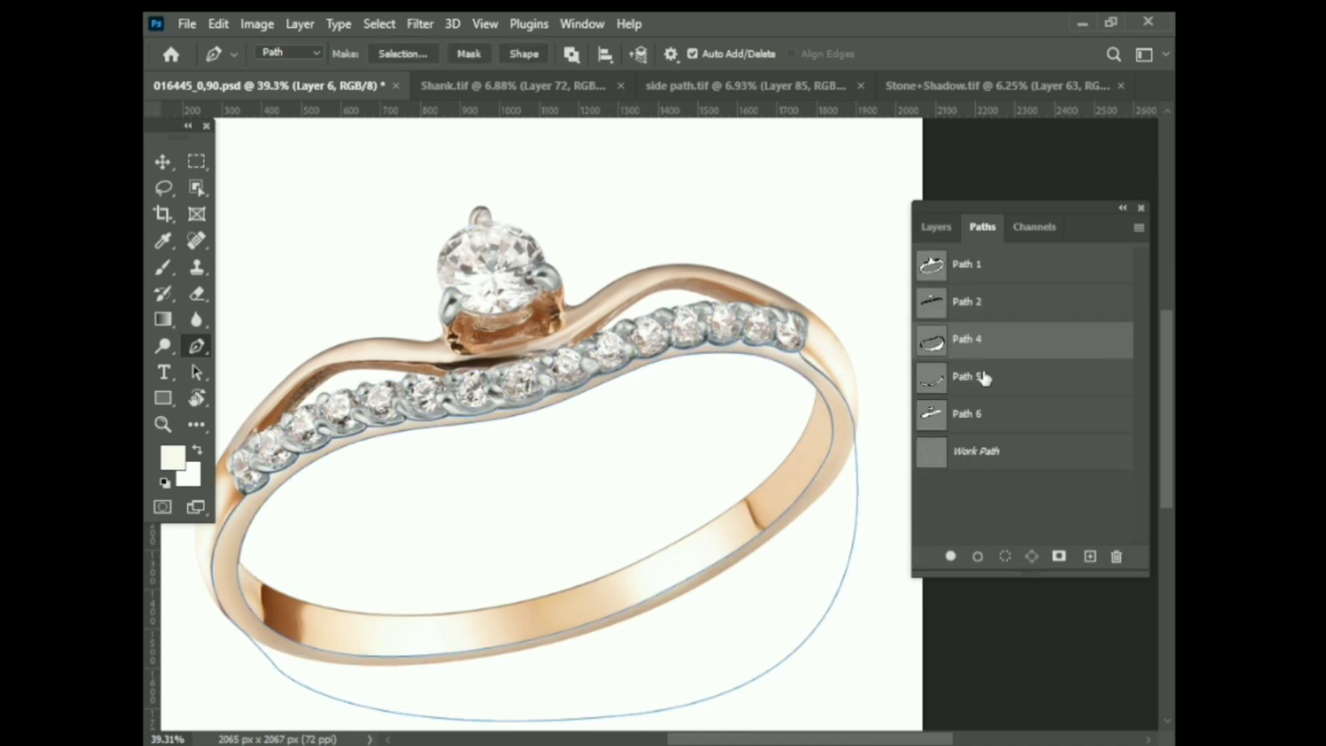
# Copy the inner band outline into a new Path 7 and load it as a selection
pyautogui.press('a')
pyautogui.click(976, 507)
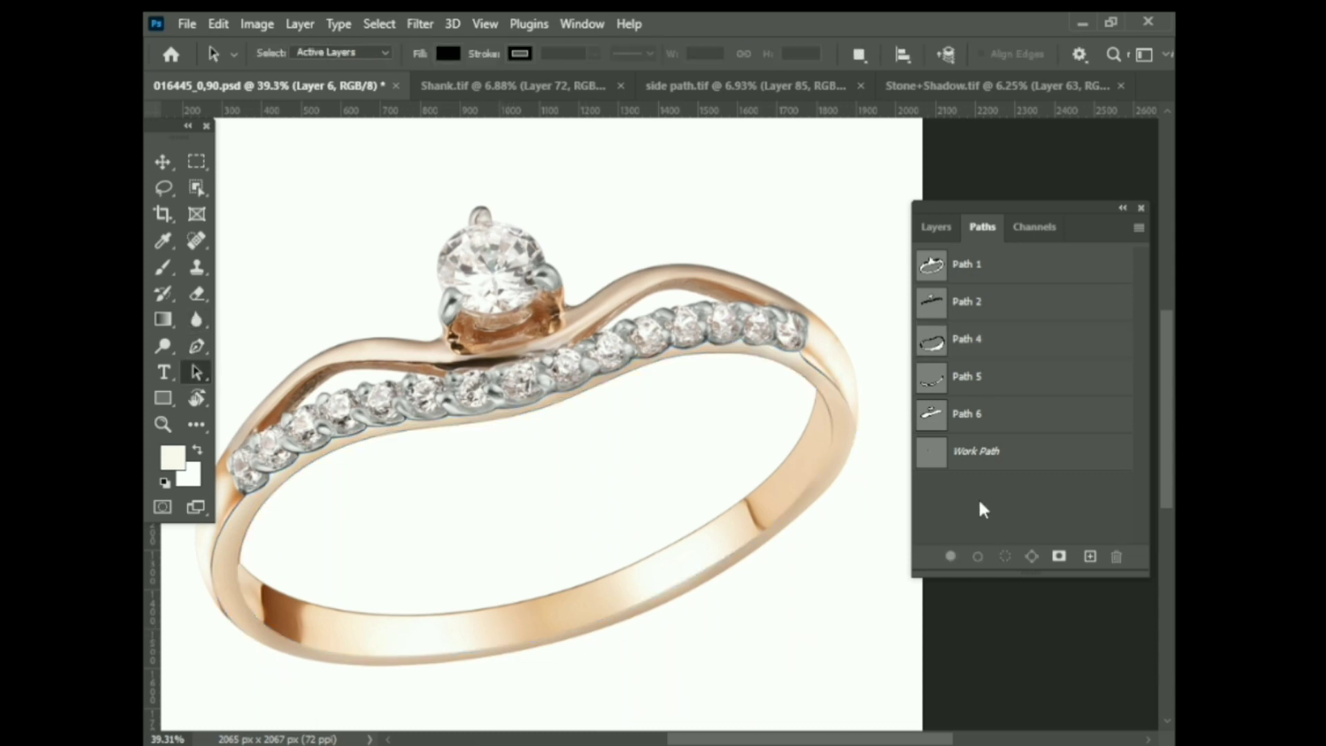
pyautogui.click(935, 227)
pyautogui.click(982, 226)
pyautogui.click(1090, 555)
pyautogui.hotkey('ctrl', 'v')
pyautogui.hotkey('ctrl', 'Return')
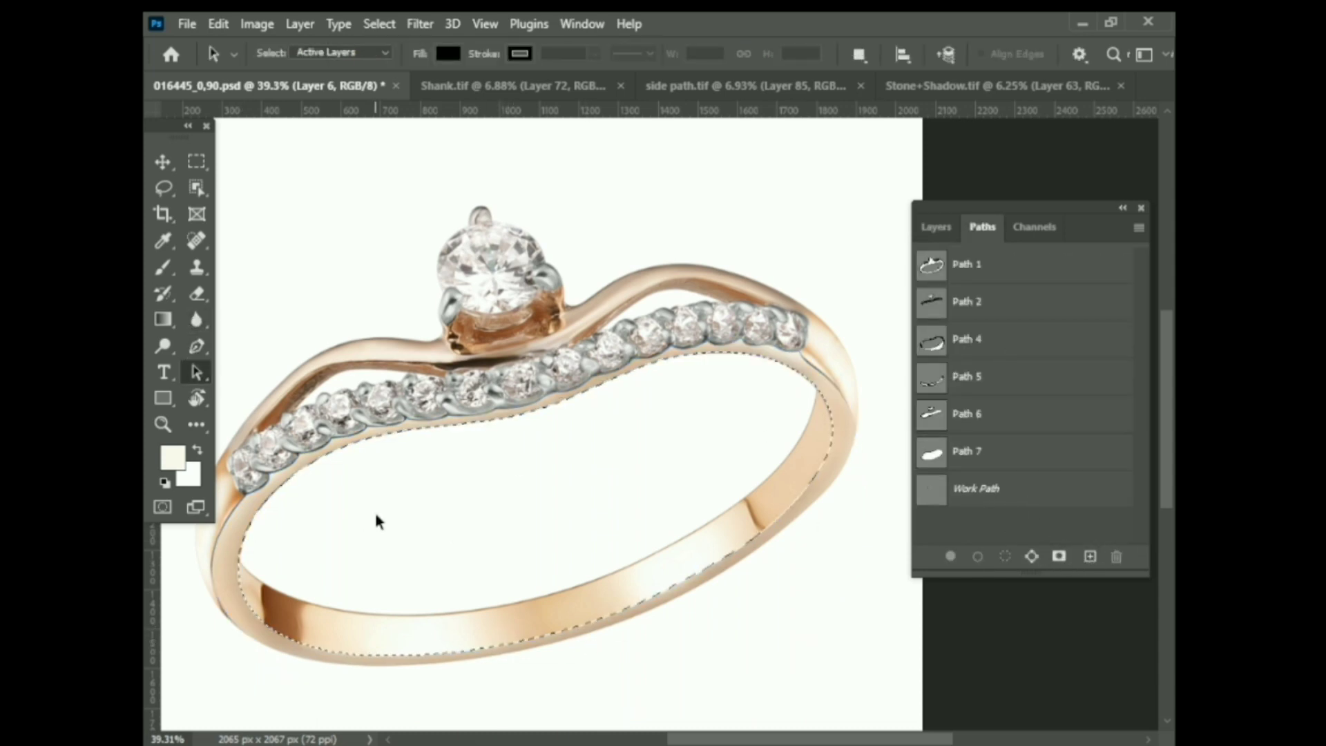
# Stroke the selection with brown sampled from the band, then undo to adjust the width
pyautogui.scroll(5, 453, 612)
pyautogui.click(218, 23)
pyautogui.click(276, 355)
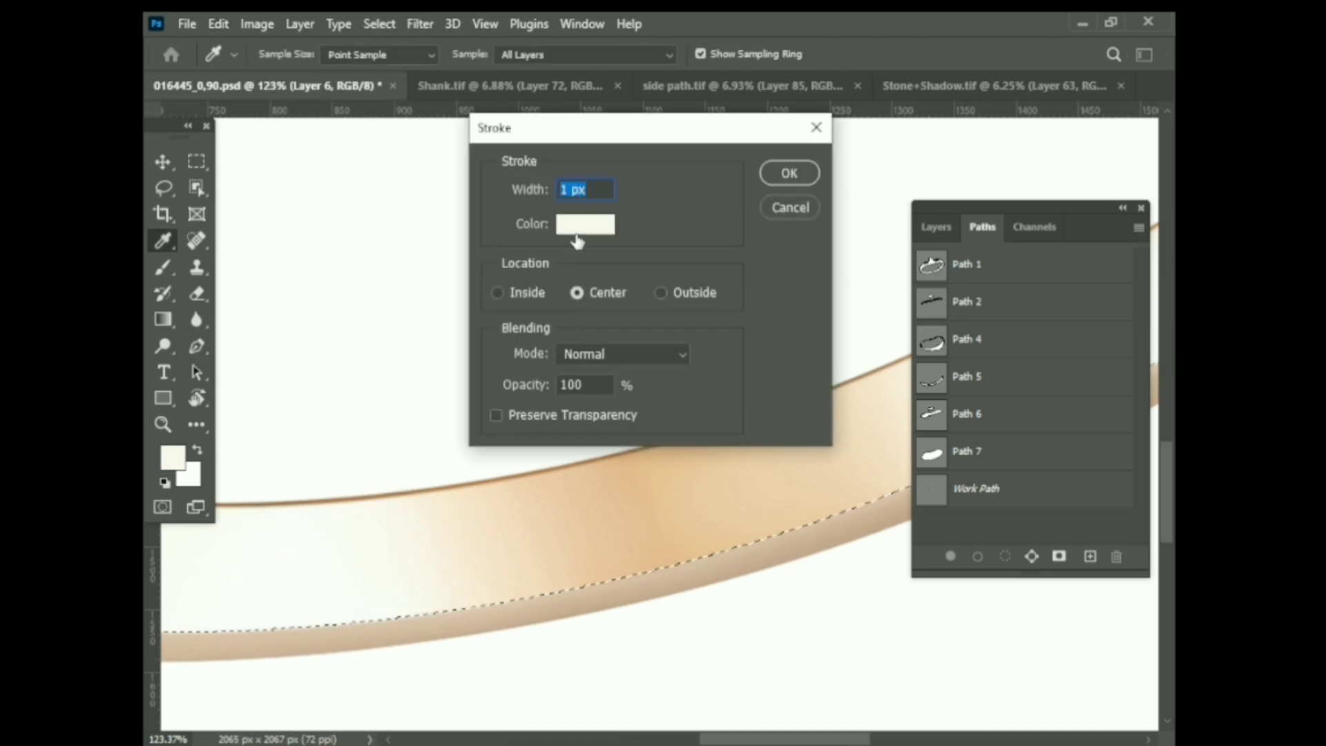
pyautogui.click(583, 225)
pyautogui.click(284, 492)
pyautogui.click(881, 158)
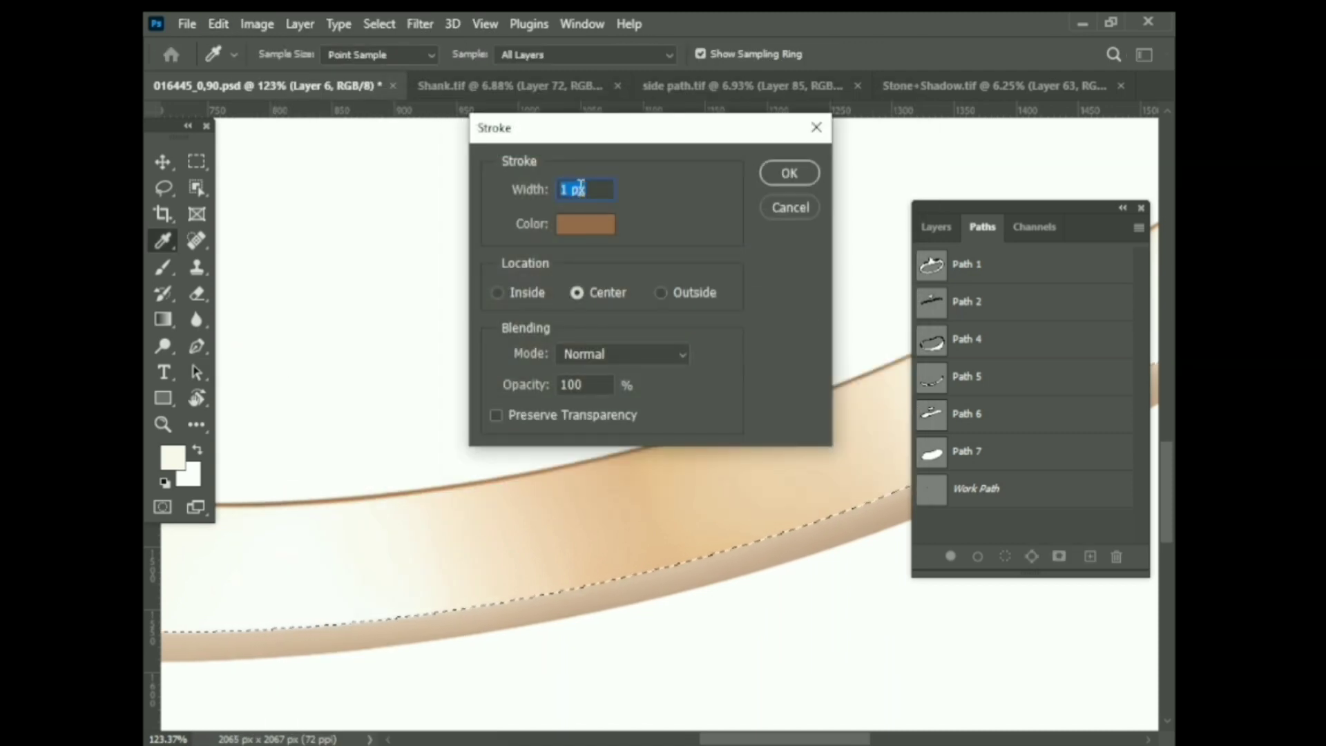
pyautogui.click(787, 172)
pyautogui.press('a')
pyautogui.hotkey('ctrl', 'z')
# Reapply Edit > Stroke as a 2 px brown line along the inner band edge
pyautogui.click(218, 24)
pyautogui.click(276, 355)
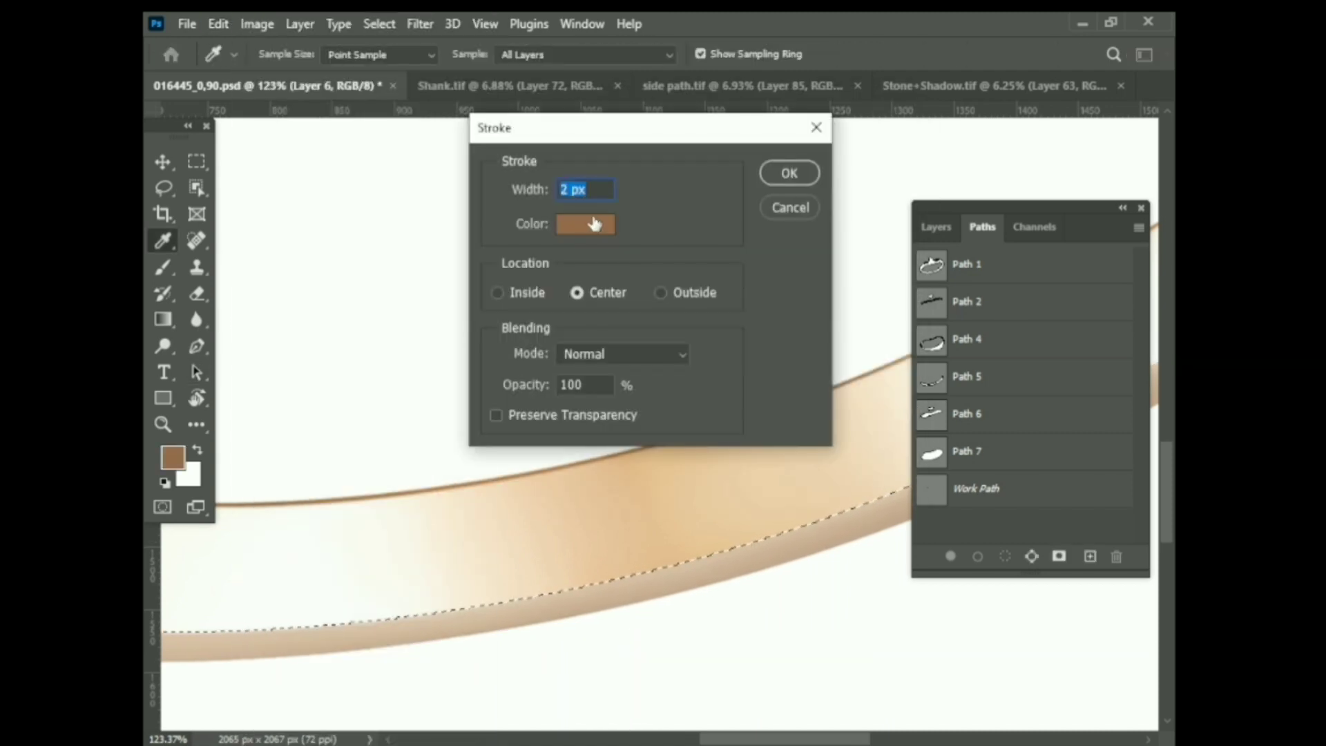
pyautogui.press('Return')
pyautogui.scroll(-5, 641, 402)
pyautogui.scroll(-2, 641, 402)
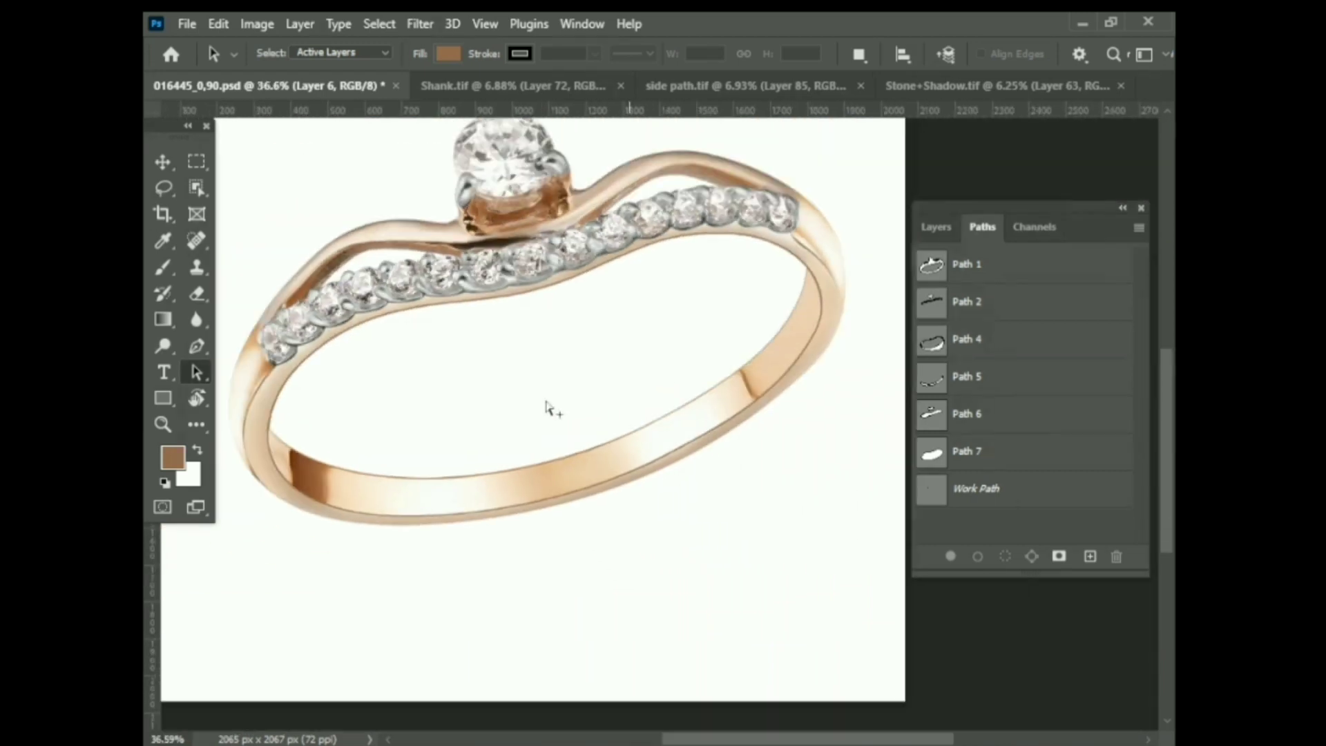
pyautogui.click(164, 191)
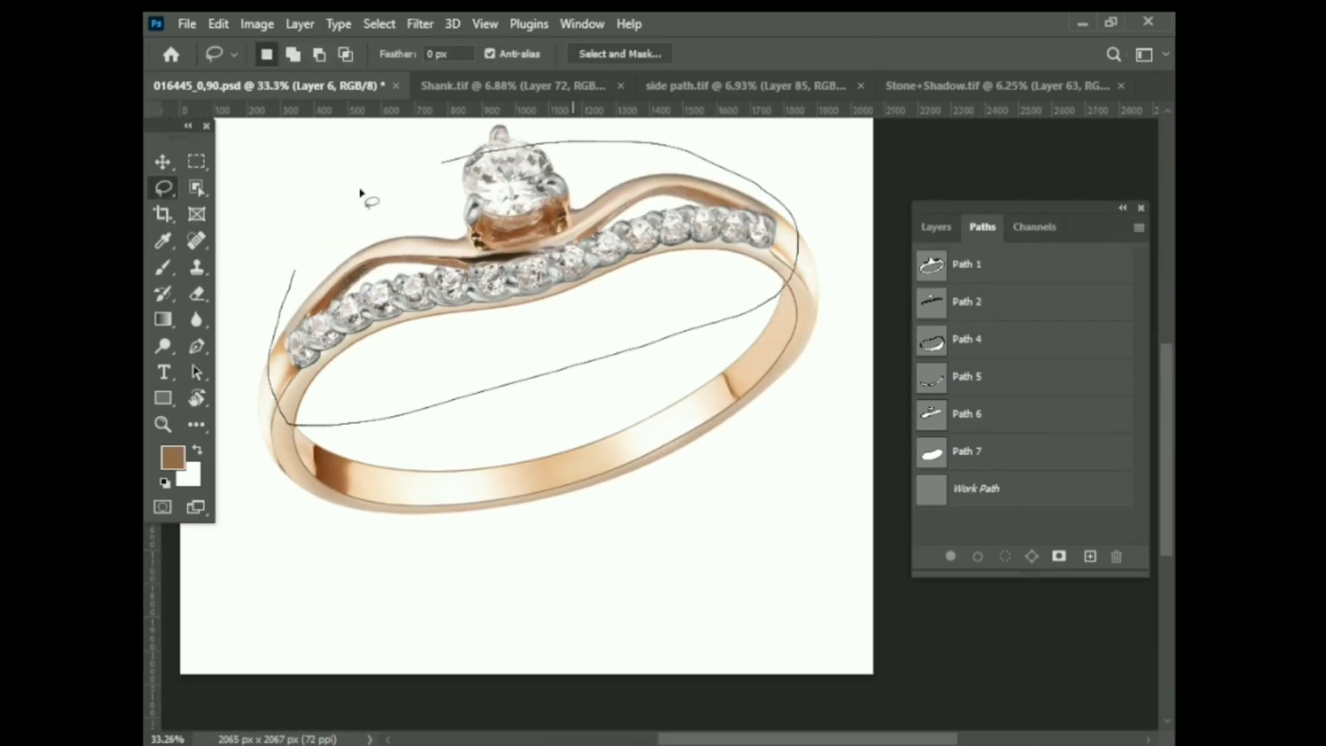
# Compare the ring with and without the edge line, then lasso-select around the ring
pyautogui.moveTo(296, 270); pyautogui.dragTo(359, 193)
pyautogui.hotkey('ctrl', 'd')
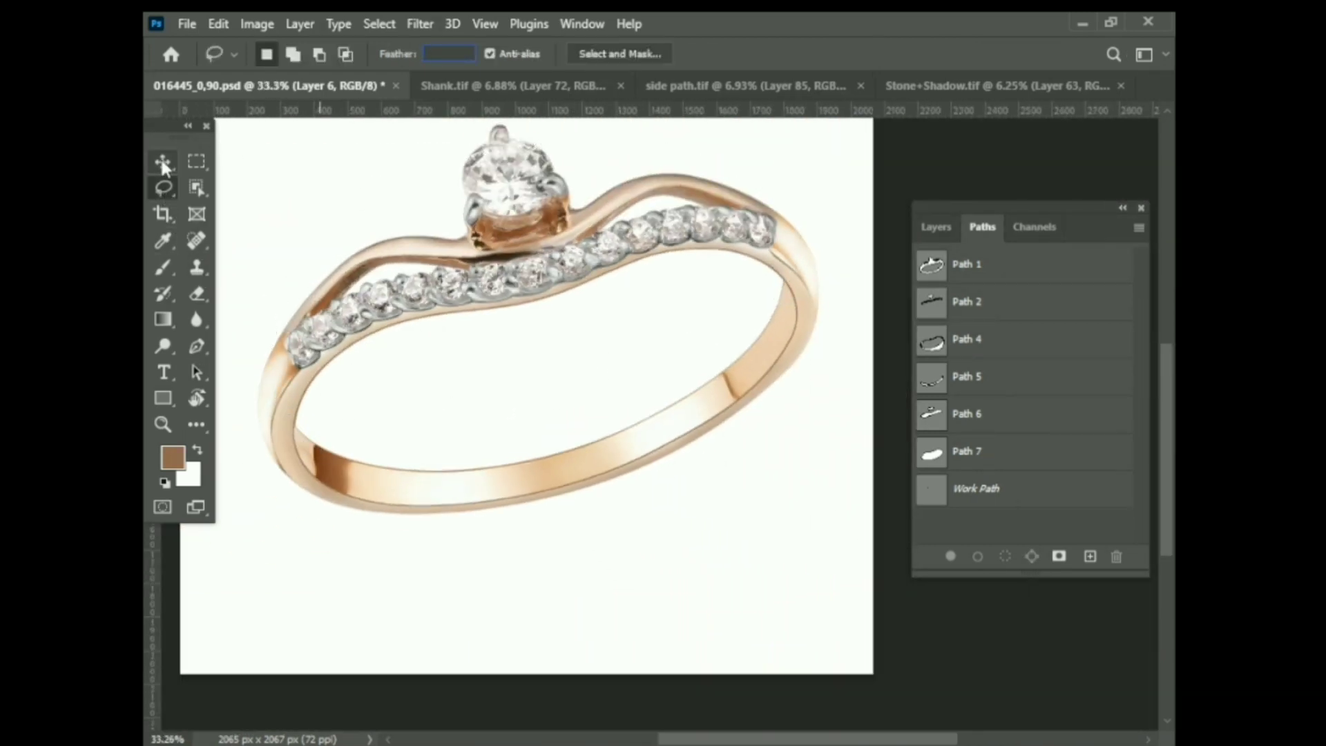
pyautogui.click(164, 164)
pyautogui.click(937, 228)
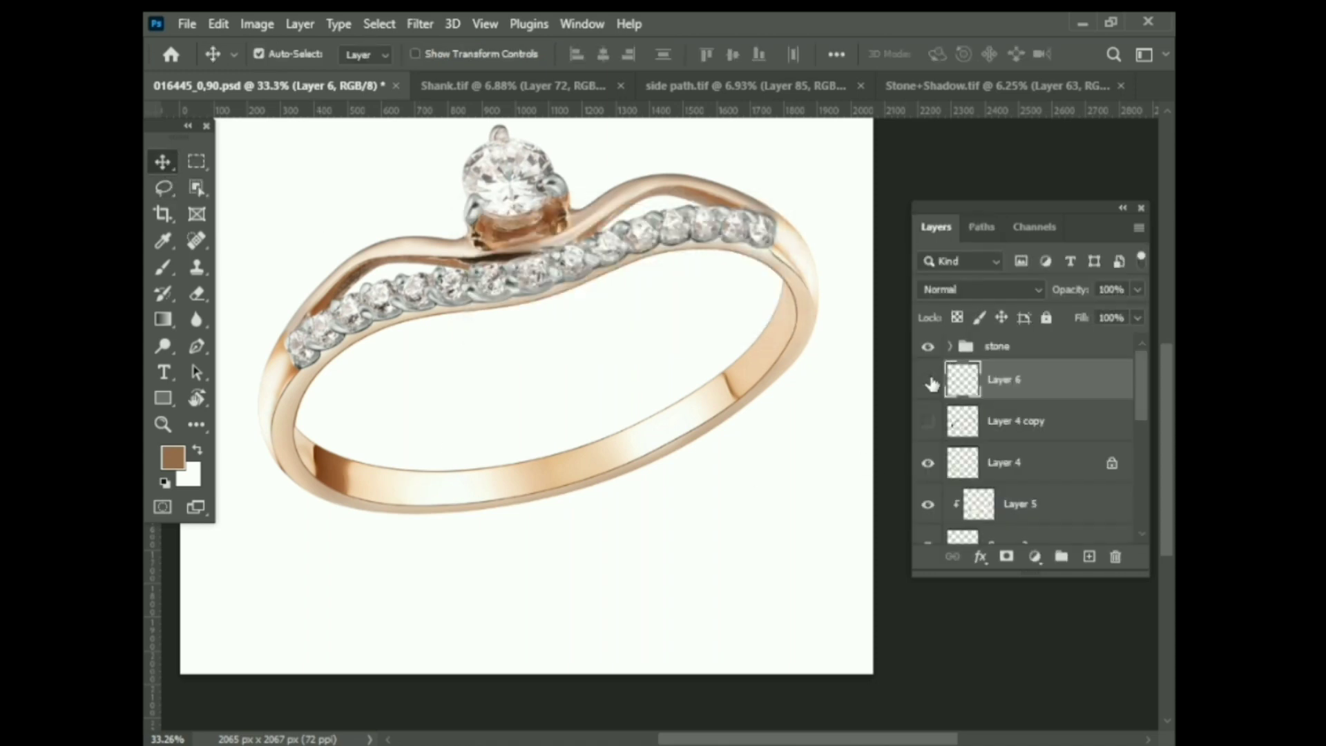
pyautogui.doubleClick(928, 381)
pyautogui.click(164, 188)
pyautogui.moveTo(298, 223); pyautogui.dragTo(279, 368)
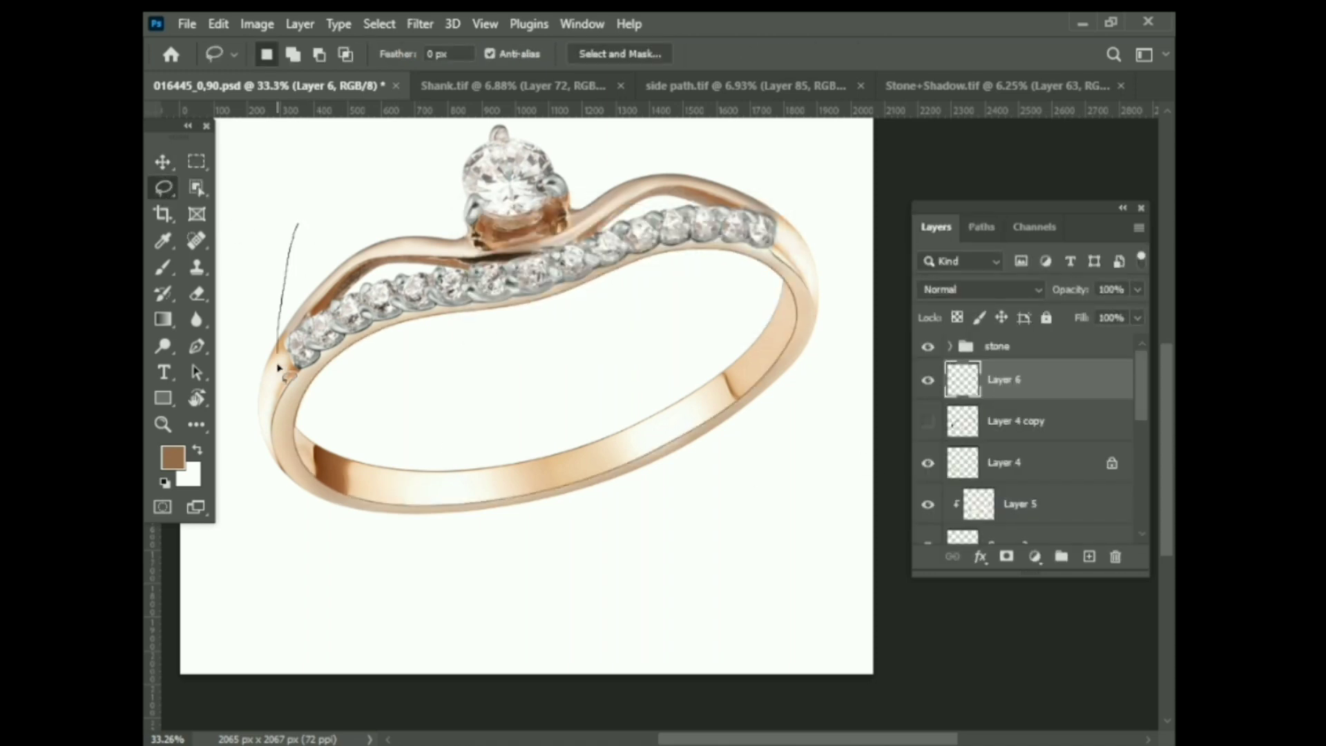
pyautogui.moveTo(641, 178); pyautogui.dragTo(310, 260)
# Save, then apply a 1 px Gaussian Blur to the brown line on Layer 6
pyautogui.hotkey('ctrl', 's')
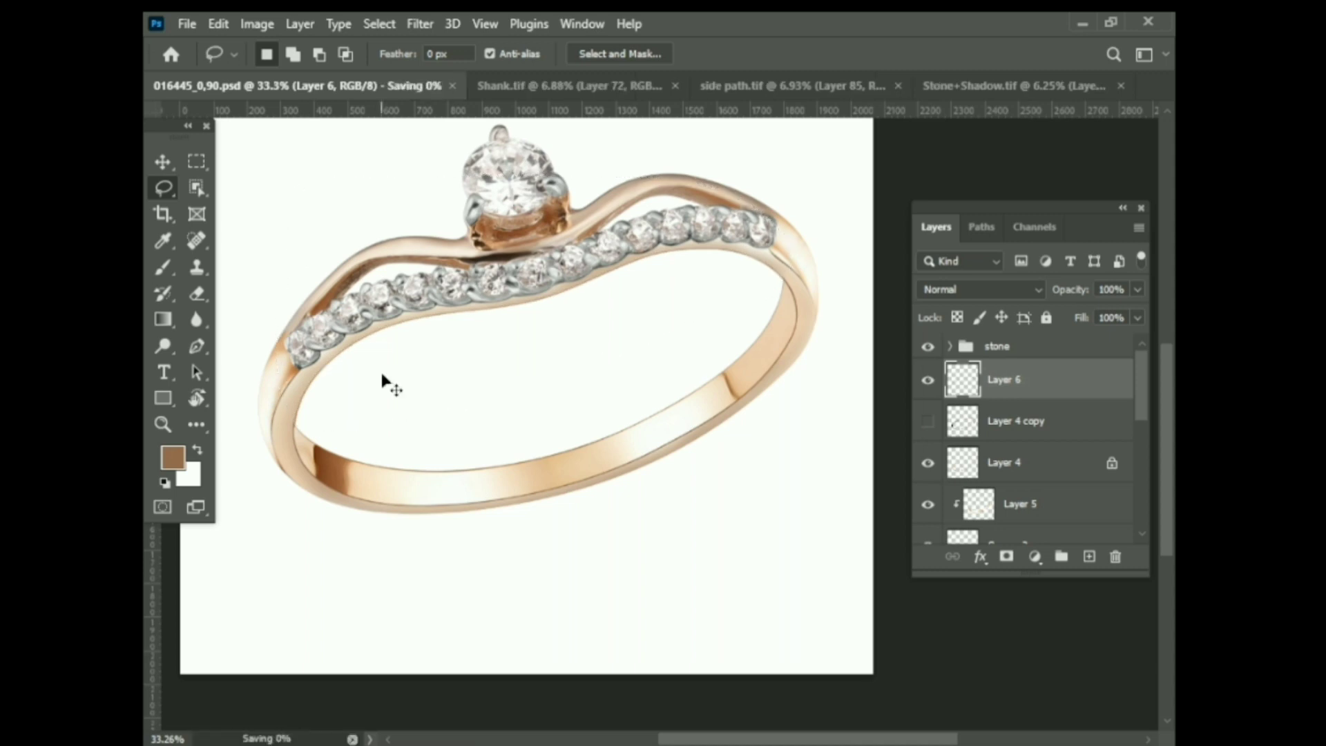
pyautogui.scroll(3, 379, 379)
pyautogui.scroll(3, 785, 474)
pyautogui.click(420, 24)
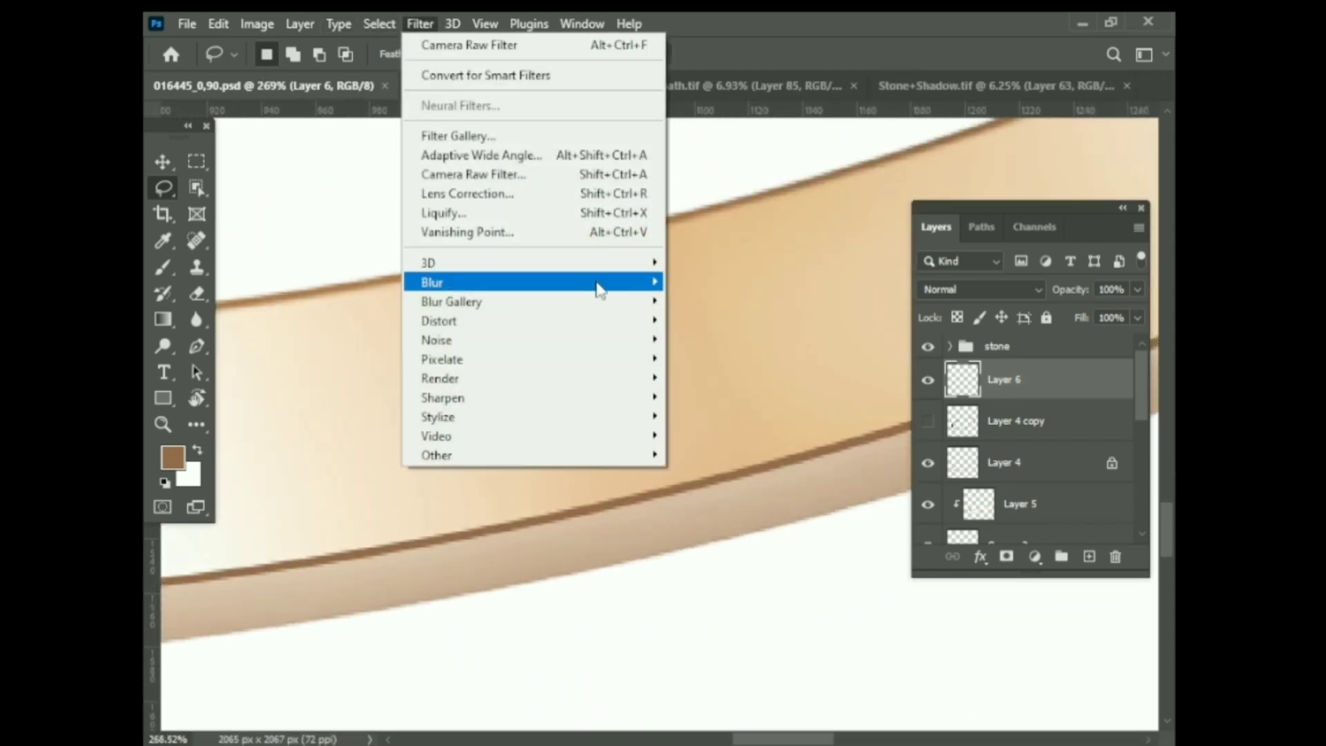
pyautogui.click(725, 351)
pyautogui.moveTo(537, 438)
pyautogui.mouseDown()
pyautogui.moveTo(506, 440)
pyautogui.moveTo(516, 444)
pyautogui.mouseUp()
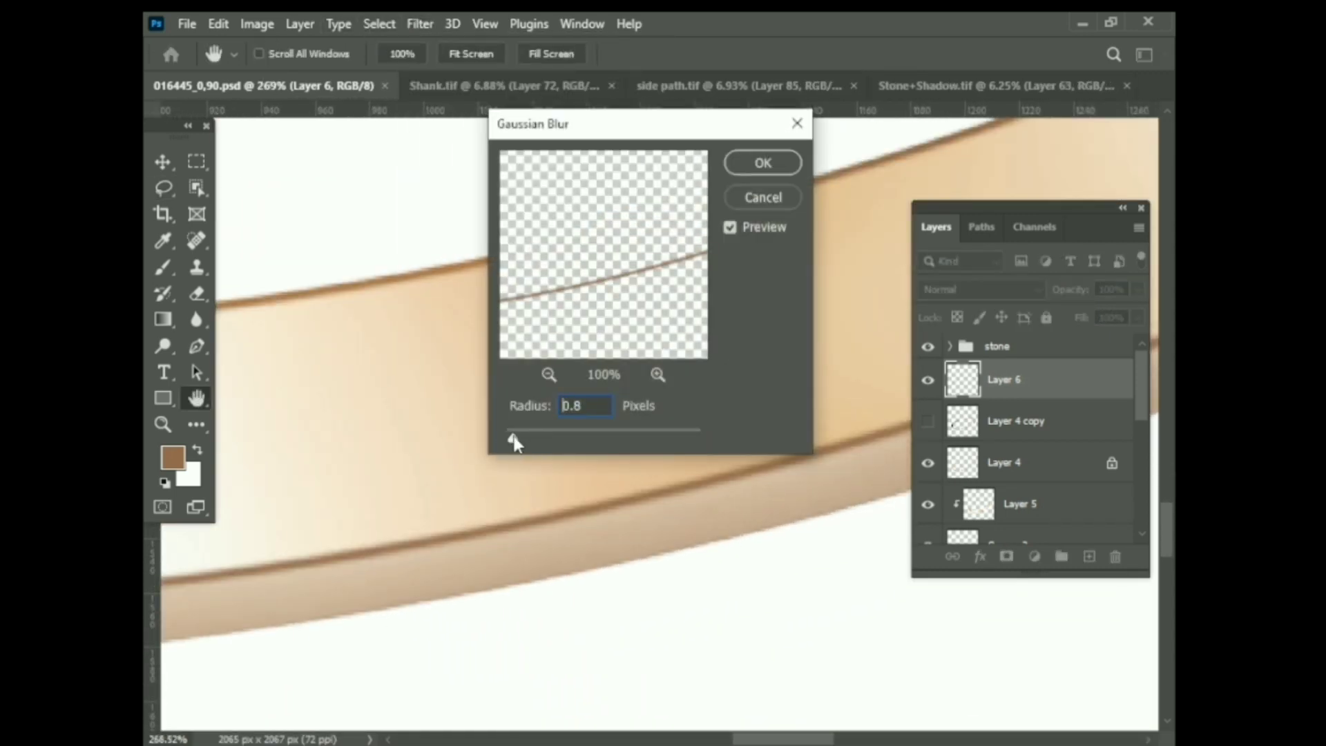
pyautogui.write('1')
pyautogui.press('Return')
# Fade parts of the brown edge line using the Eraser at 23% opacity
pyautogui.scroll(-3, 636, 539)
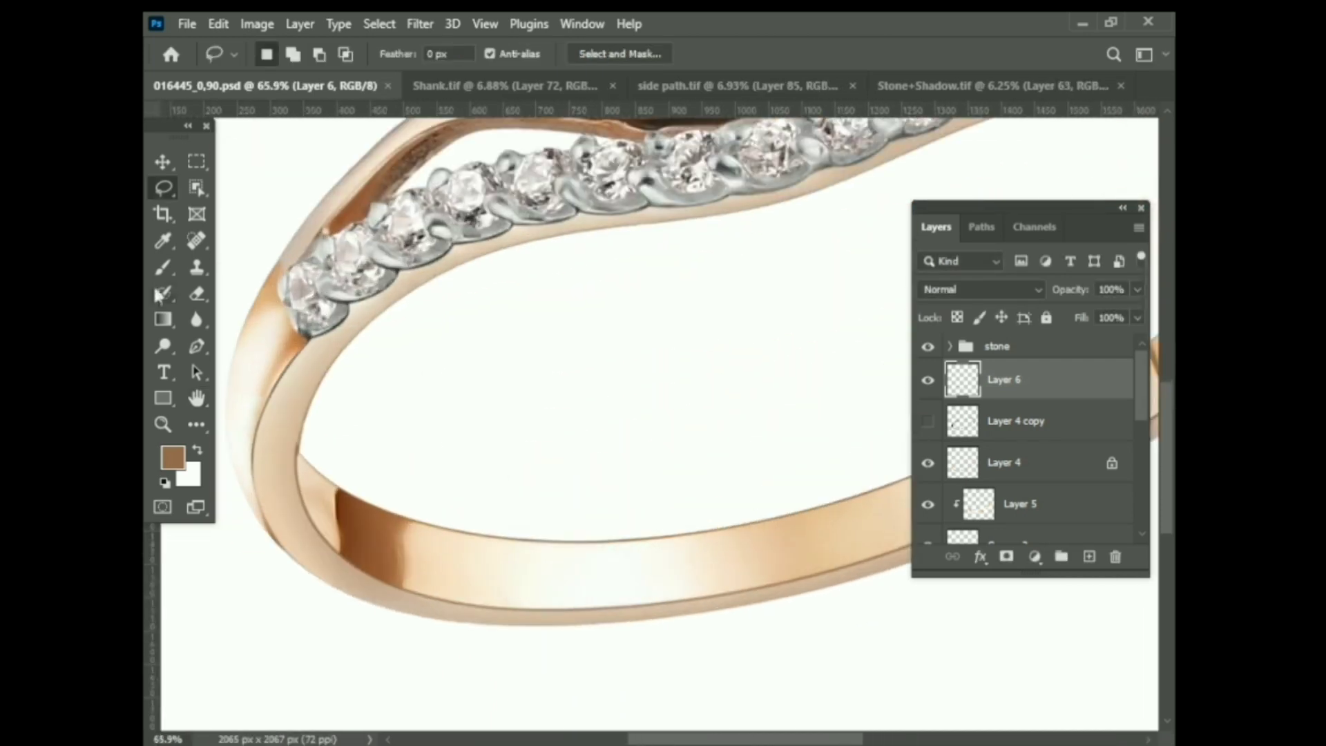
pyautogui.press('e')
pyautogui.scroll(3, 300, 465)
pyautogui.moveTo(300, 466); pyautogui.dragTo(305, 388)
pyautogui.press(']')
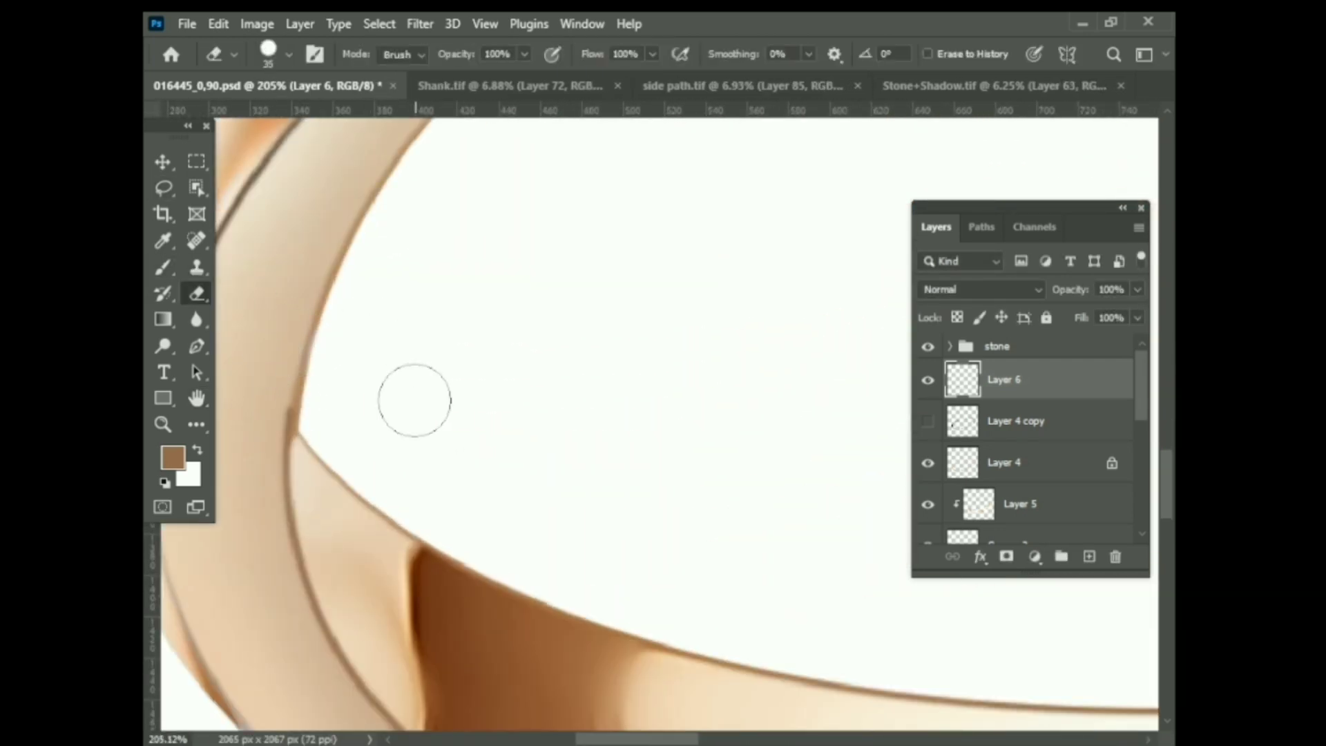
pyautogui.press('2')
pyautogui.press('3')
pyautogui.scroll(-3, 250, 385)
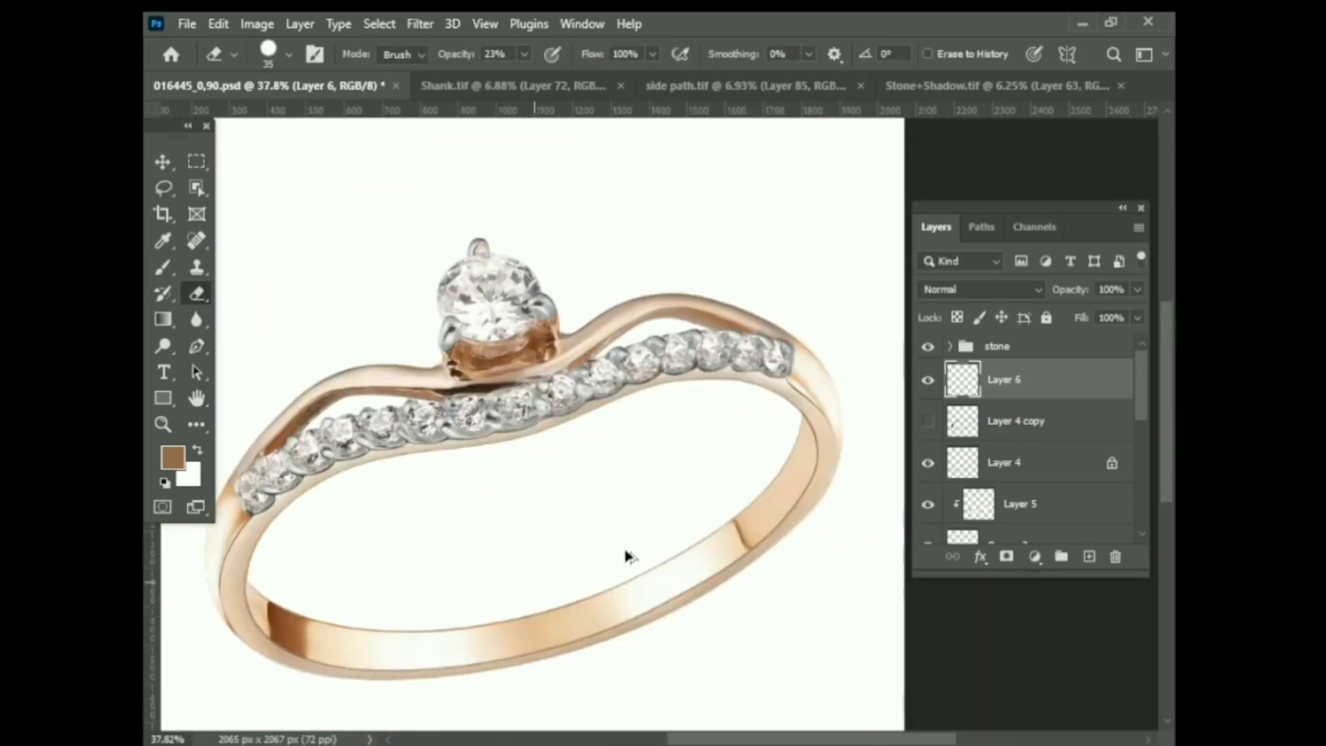
pyautogui.scroll(3, 717, 429)
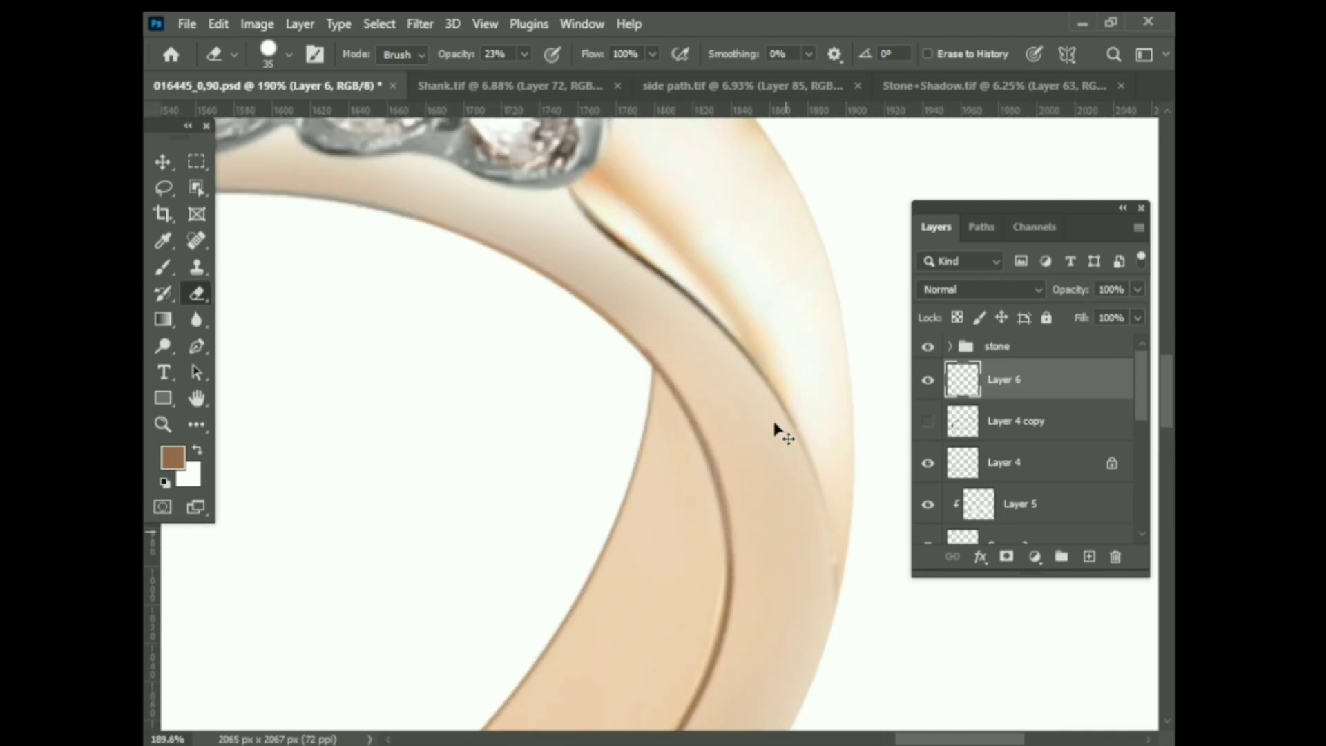
pyautogui.scroll(-3, 773, 425)
pyautogui.scroll(-2, 770, 557)
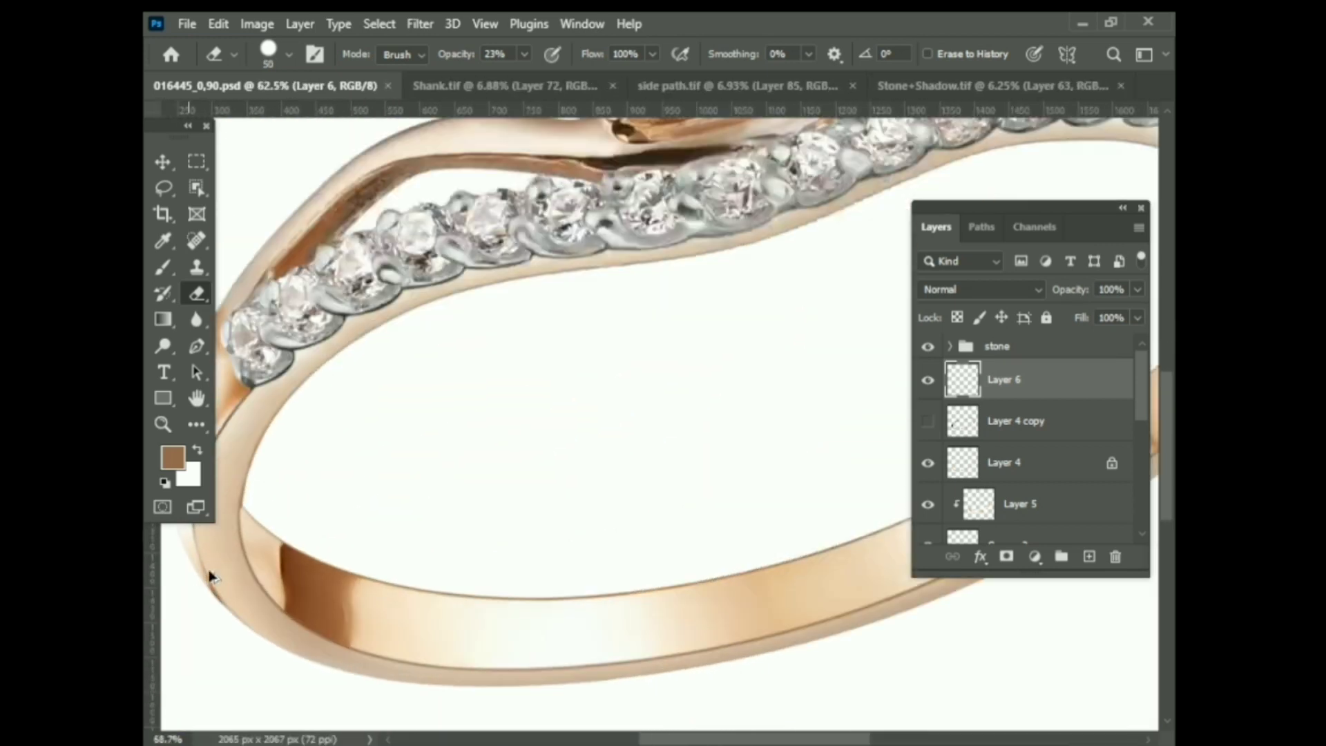
pyautogui.scroll(3, 400, 444)
pyautogui.scroll(-1, 408, 494)
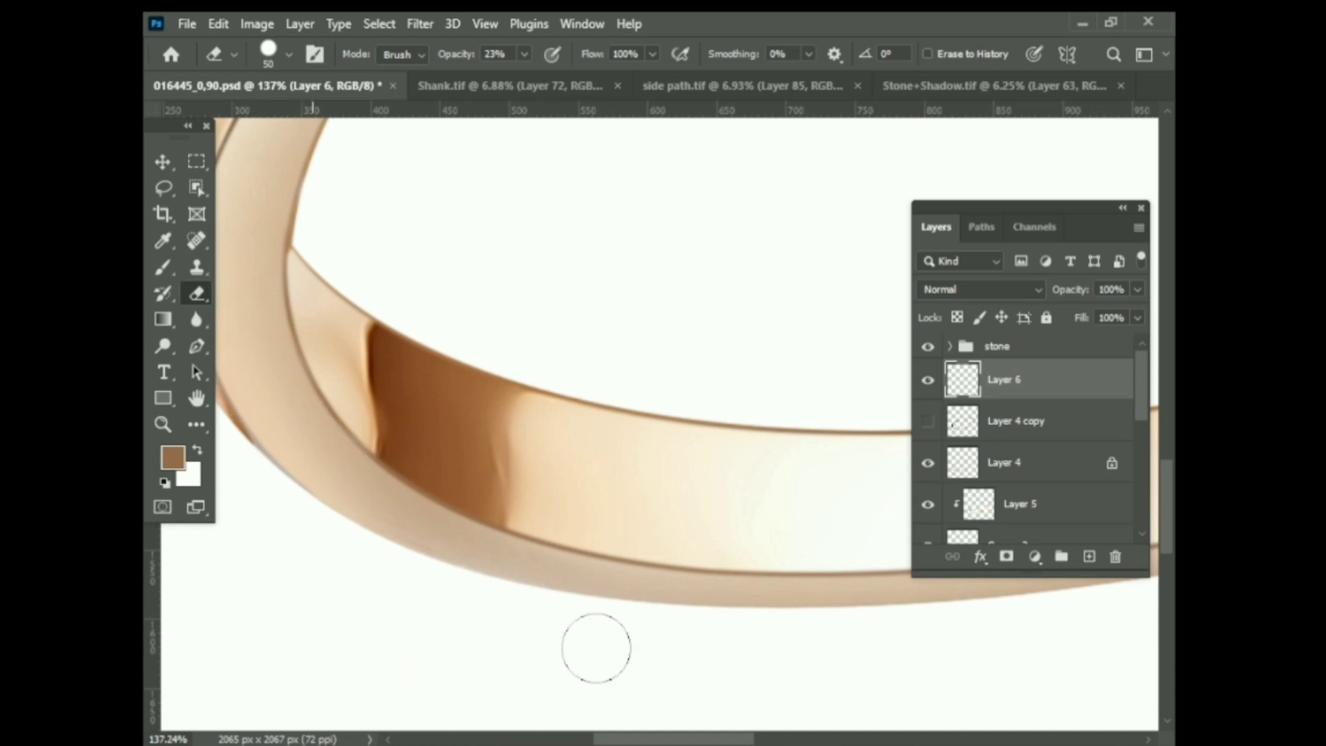
pyautogui.scroll(-3, 595, 647)
pyautogui.scroll(2, 533, 578)
pyautogui.scroll(-2, 776, 488)
pyautogui.scroll(2, 776, 488)
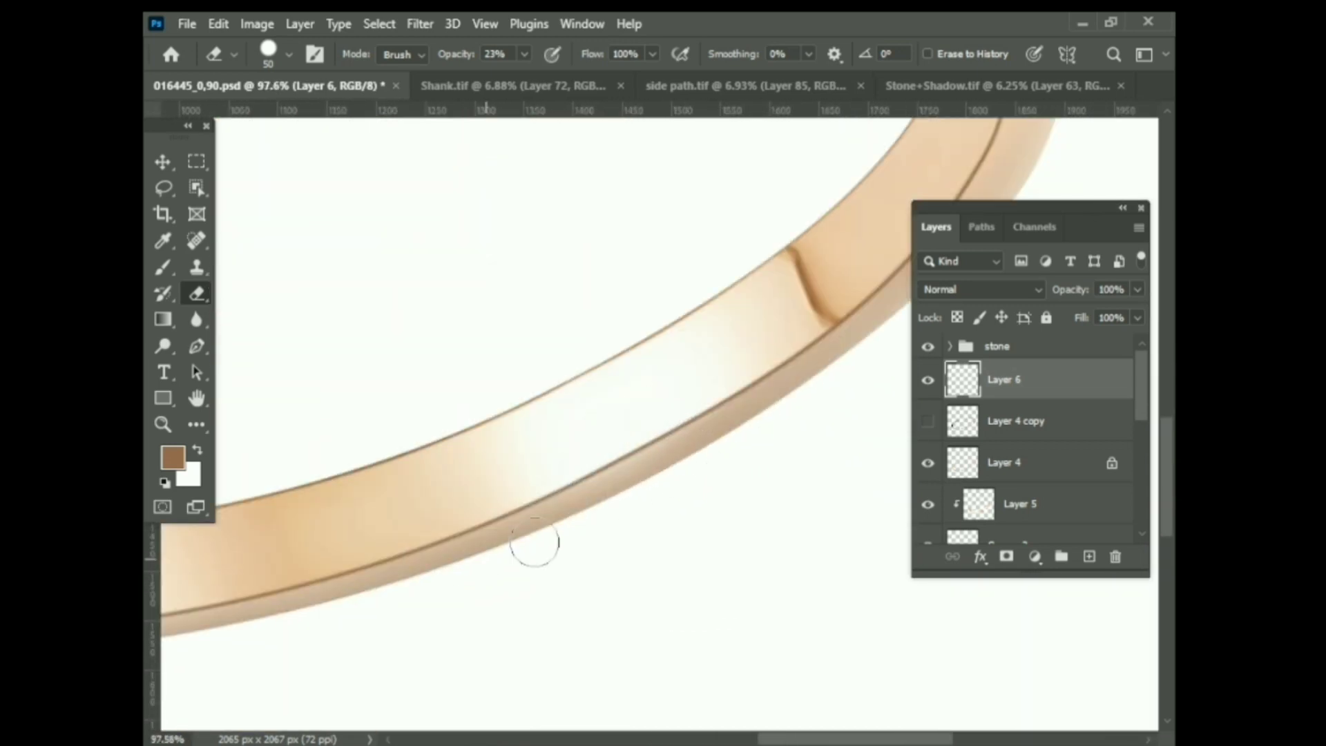
pyautogui.scroll(-3, 533, 542)
pyautogui.scroll(1, 577, 556)
pyautogui.scroll(-2, 601, 450)
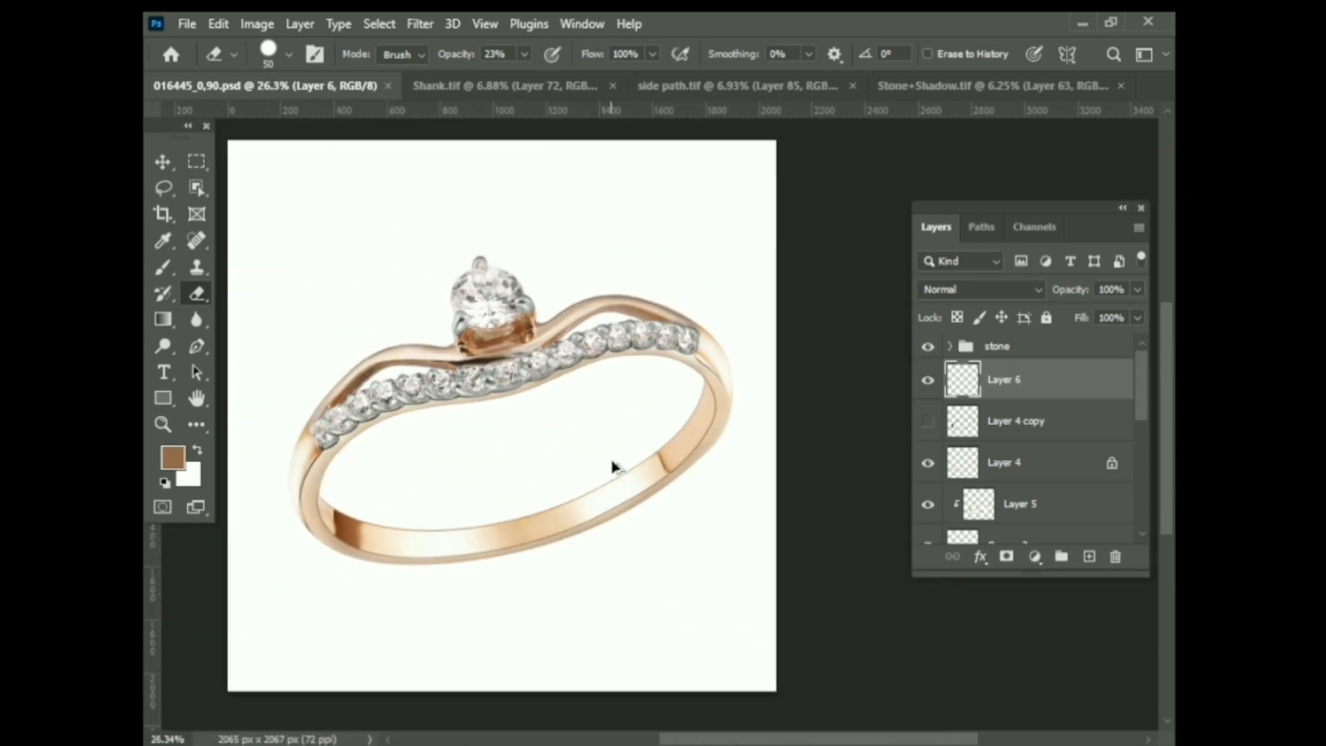
pyautogui.scroll(1, 611, 462)
pyautogui.scroll(2, 587, 435)
pyautogui.scroll(-3, 694, 452)
pyautogui.scroll(-3, 1006, 444)
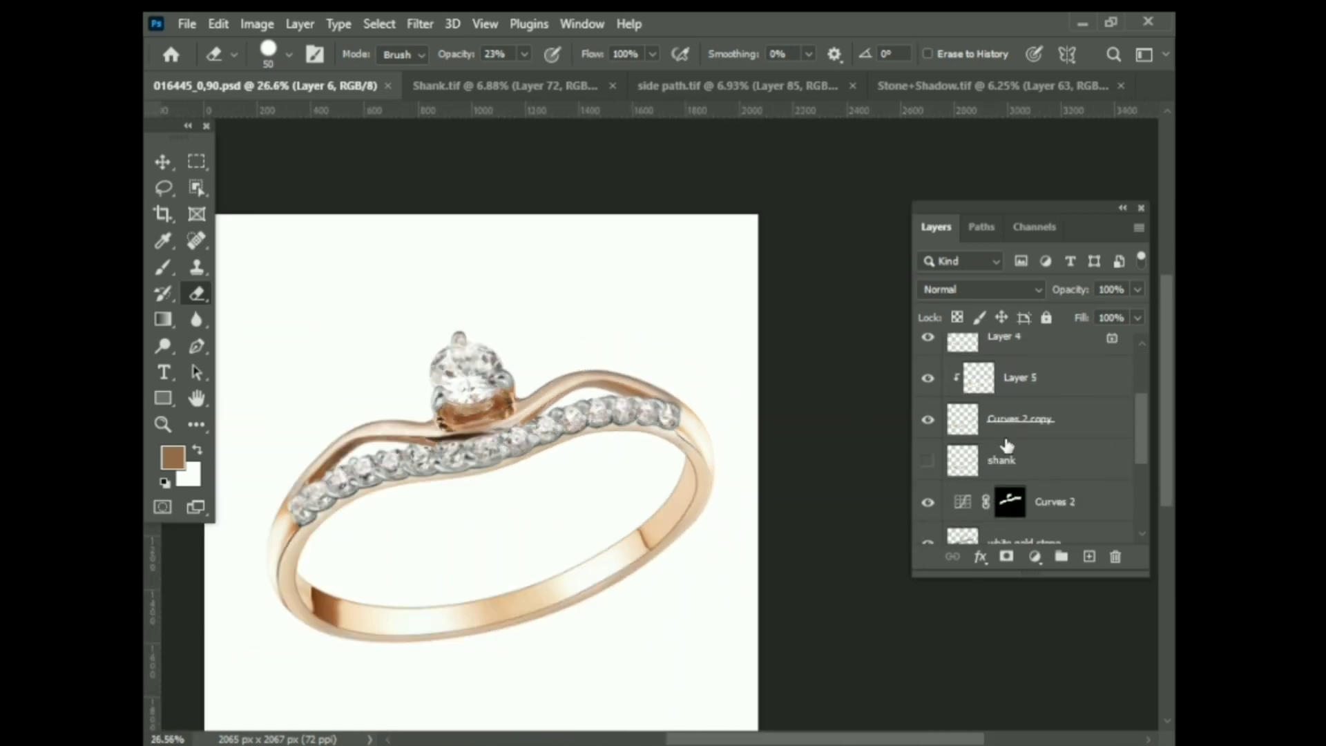
pyautogui.scroll(-3, 1006, 444)
# On Layer 7 copy, pen-trace a path along the band's upper edge above the stones
pyautogui.click(1015, 399)
pyautogui.press('p')
pyautogui.scroll(5, 667, 362)
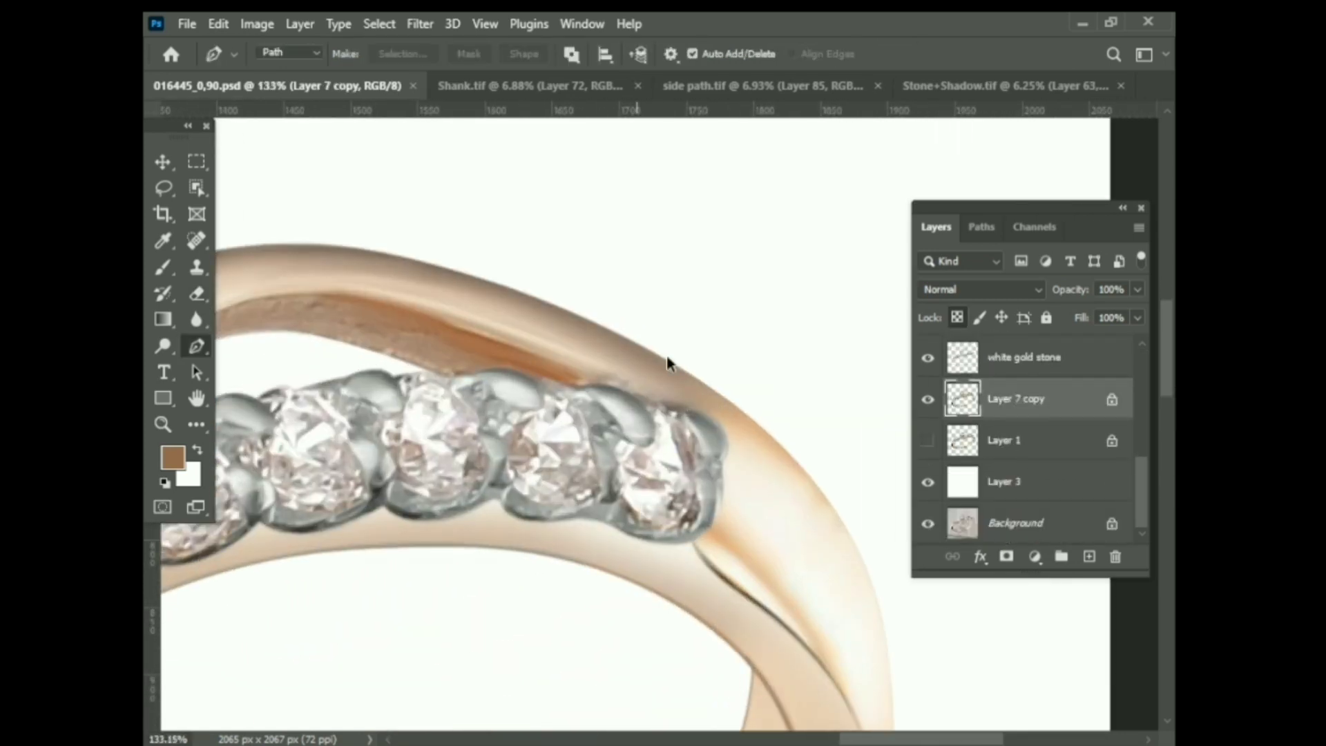
pyautogui.scroll(3, 611, 392)
pyautogui.click(596, 379)
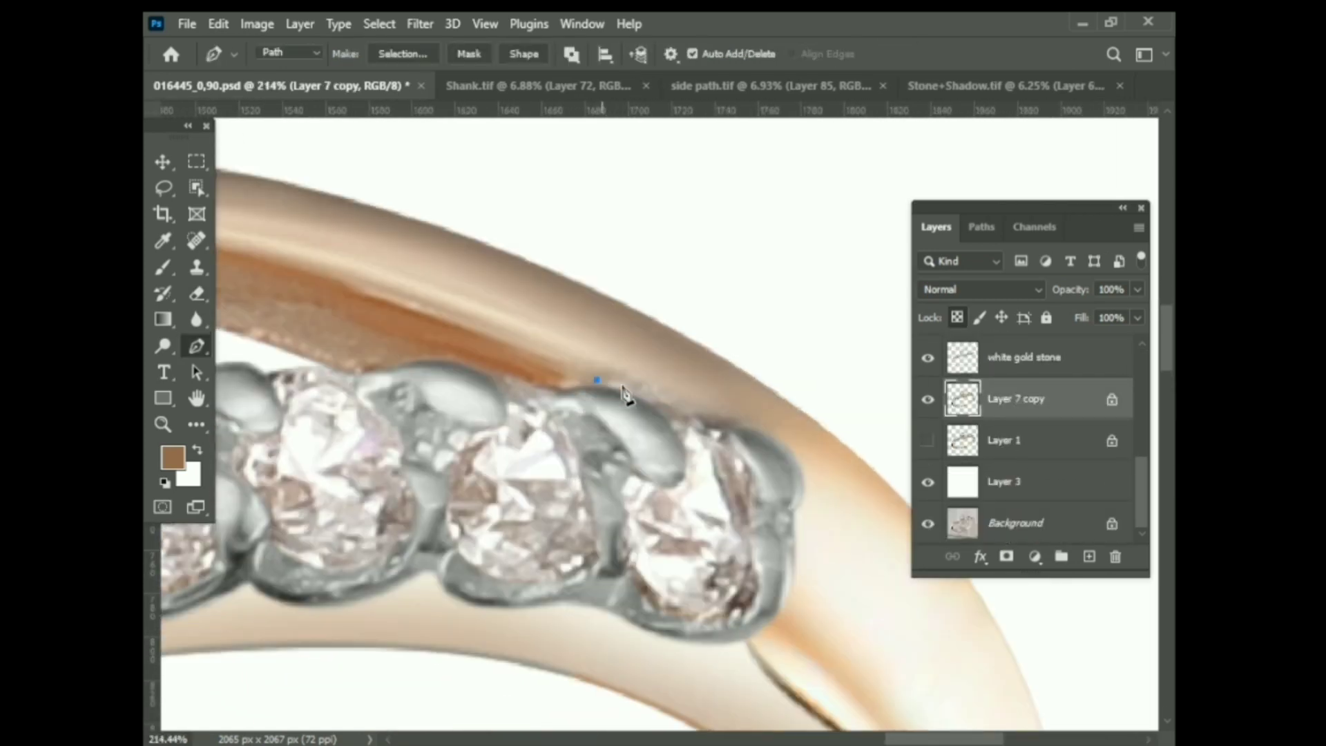
pyautogui.click(821, 459)
pyautogui.scroll(-3, 822, 461)
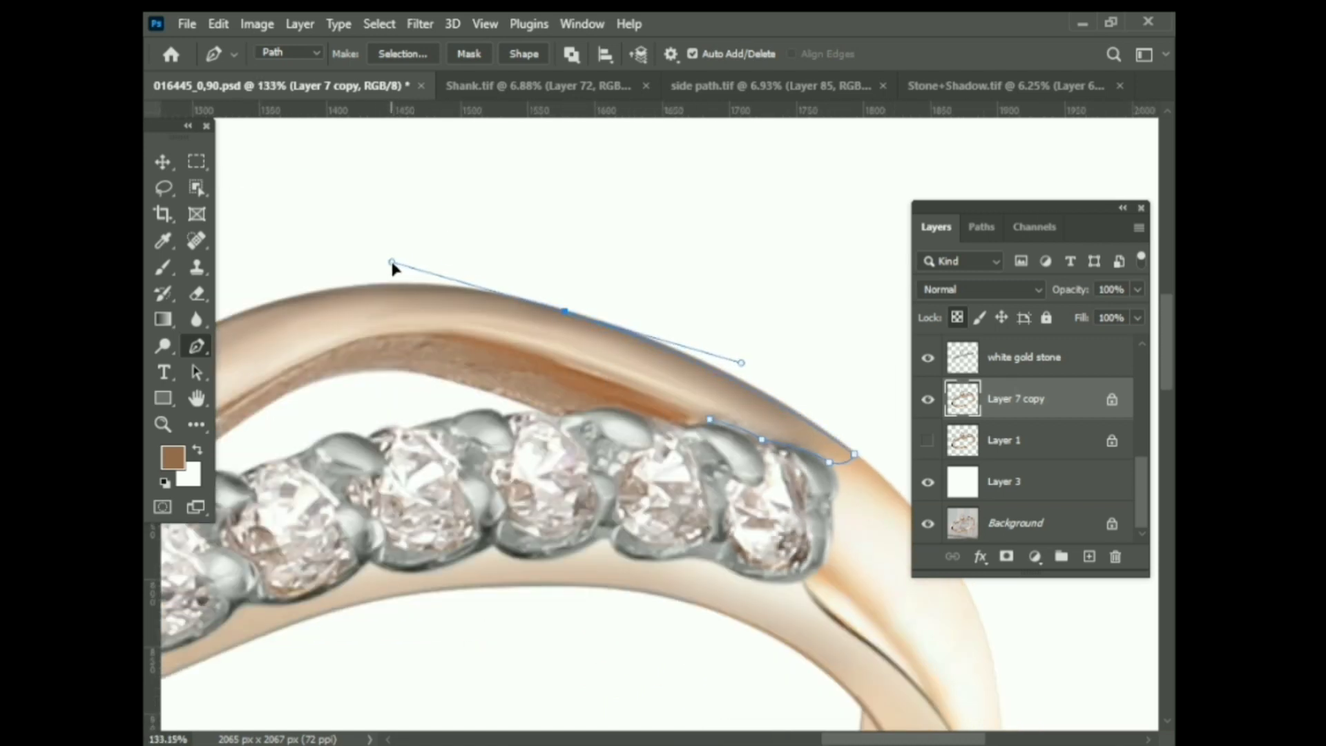
pyautogui.click(319, 302)
pyautogui.scroll(-2, 319, 301)
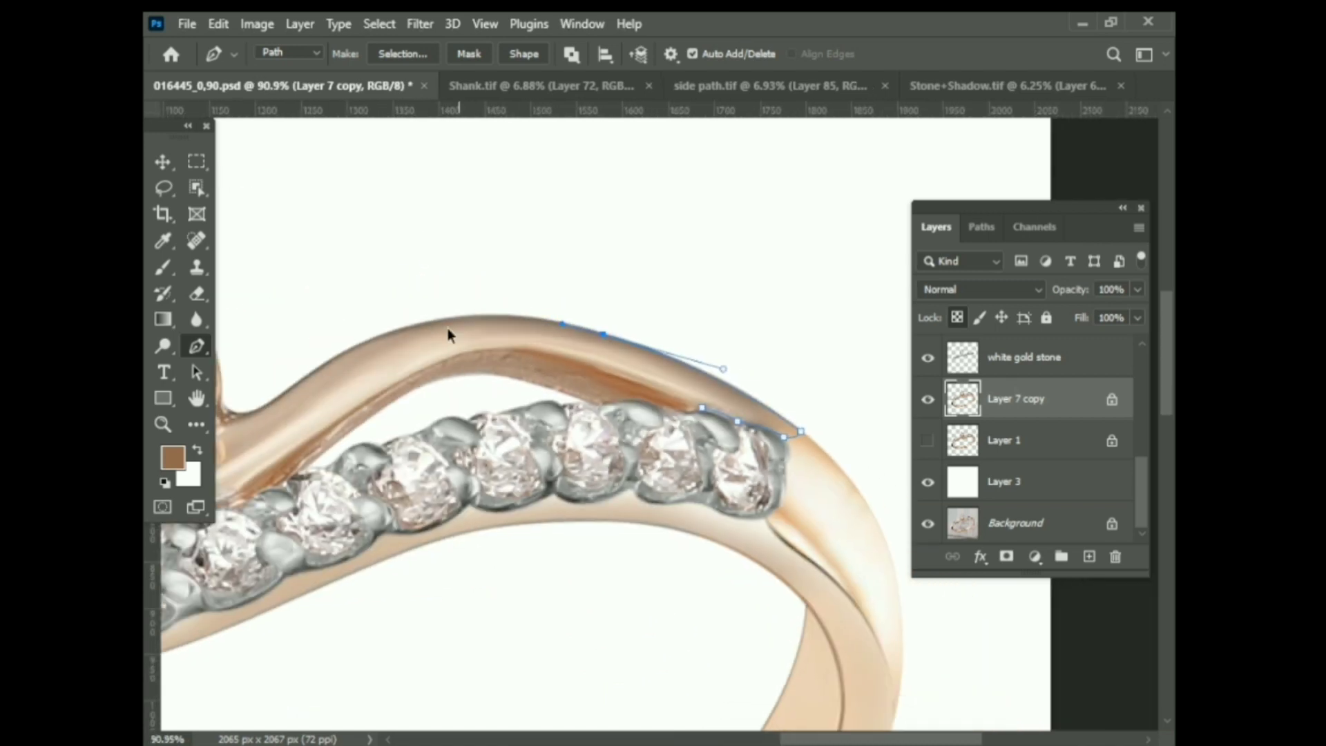
pyautogui.scroll(3, 426, 317)
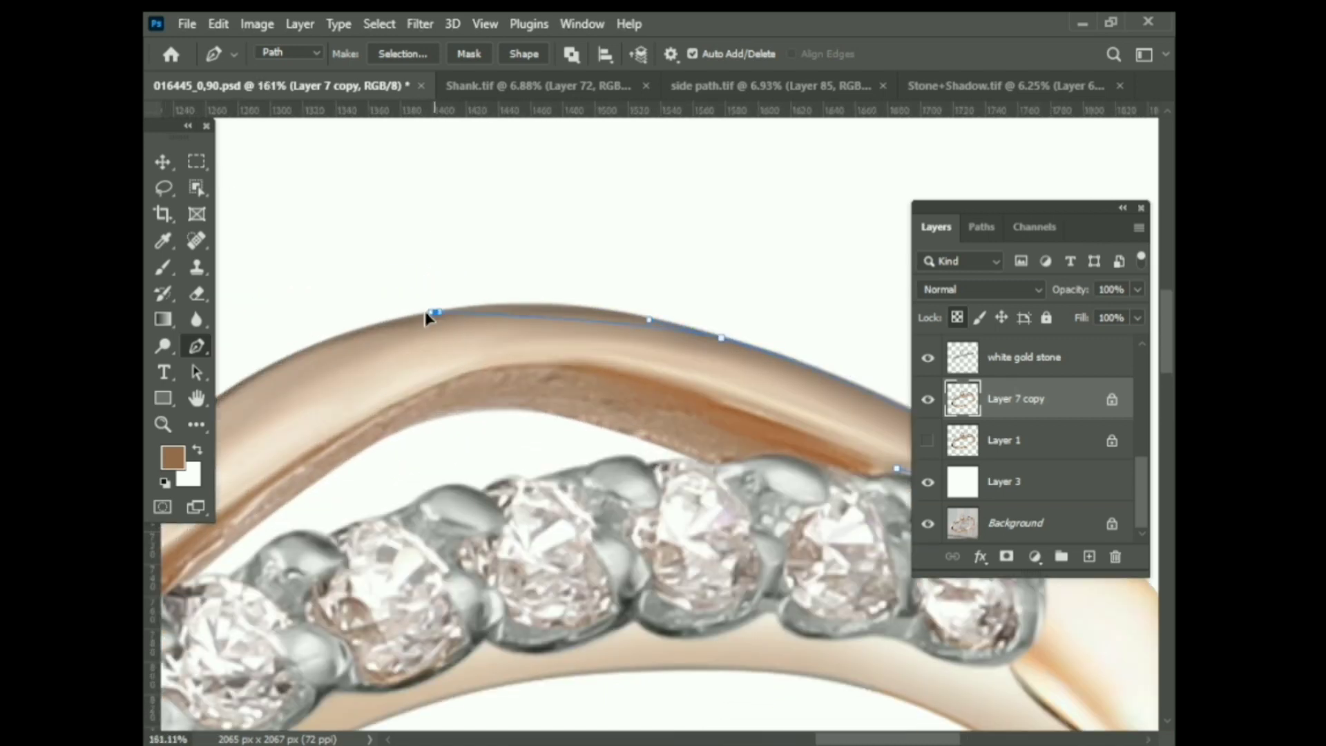
pyautogui.click(425, 390)
pyautogui.scroll(-3, 425, 390)
pyautogui.scroll(1, 645, 514)
# Make a 1 px feathered selection from the path and sample a lighter beige from the ring
pyautogui.rightClick(561, 437)
pyautogui.click(601, 366)
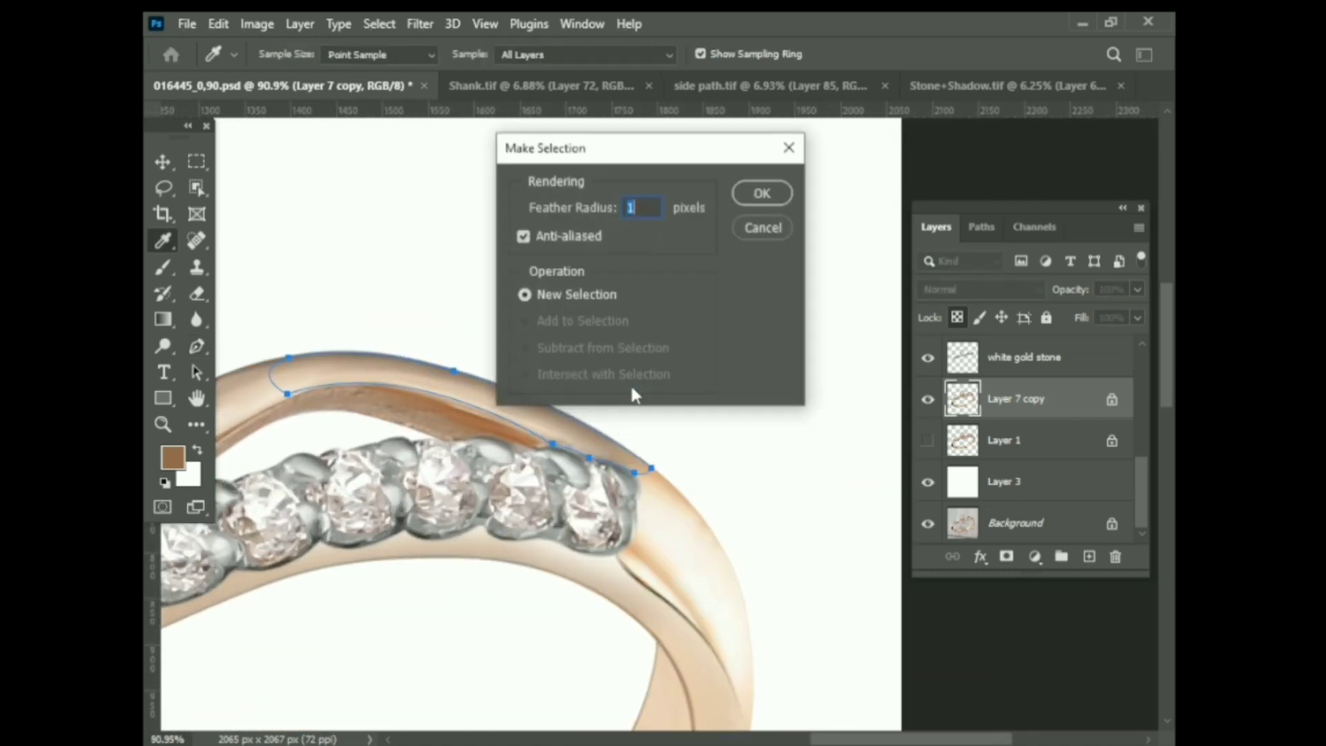
pyautogui.press('Return')
pyautogui.press('b')
pyautogui.keyDown('alt'); pyautogui.click(545, 414); pyautogui.keyUp('alt')
pyautogui.scroll(2, 652, 472)
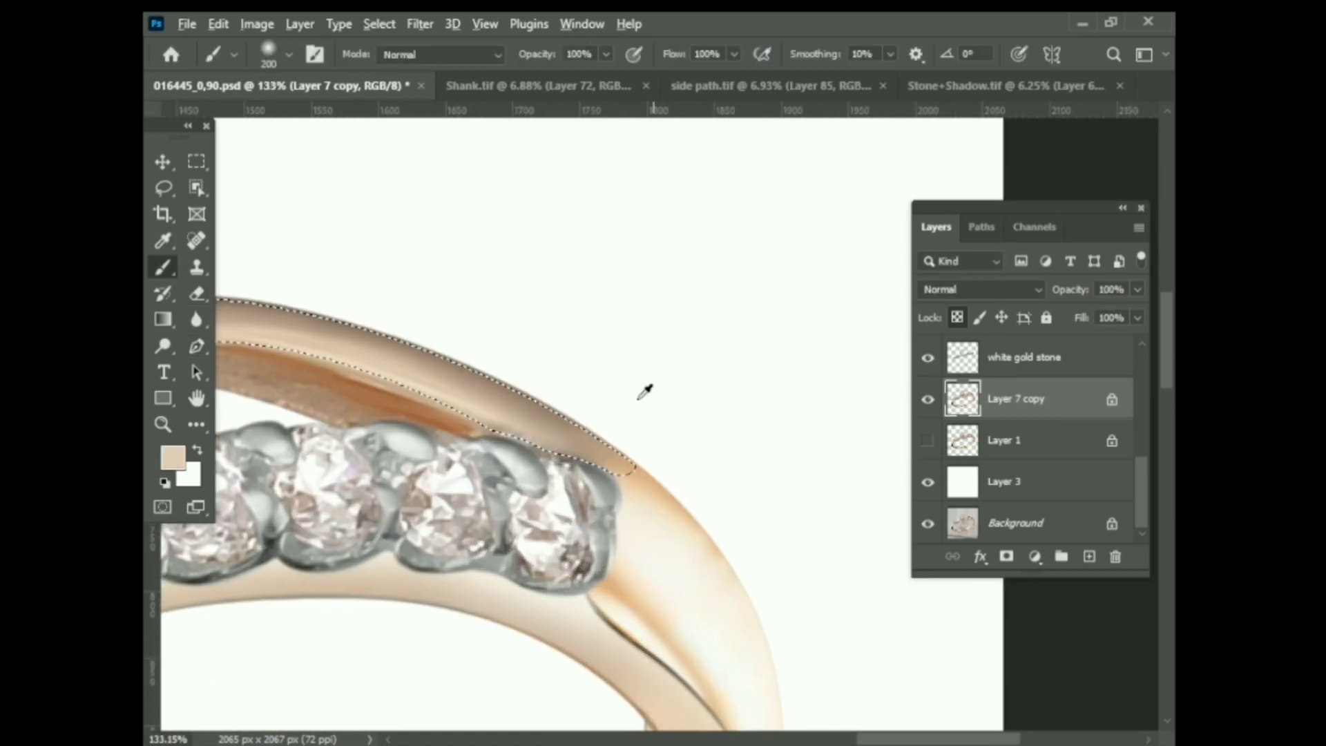
pyautogui.press('[')
pyautogui.press('[')
pyautogui.press('[')
pyautogui.keyDown('alt'); pyautogui.click(669, 497); pyautogui.keyUp('alt')
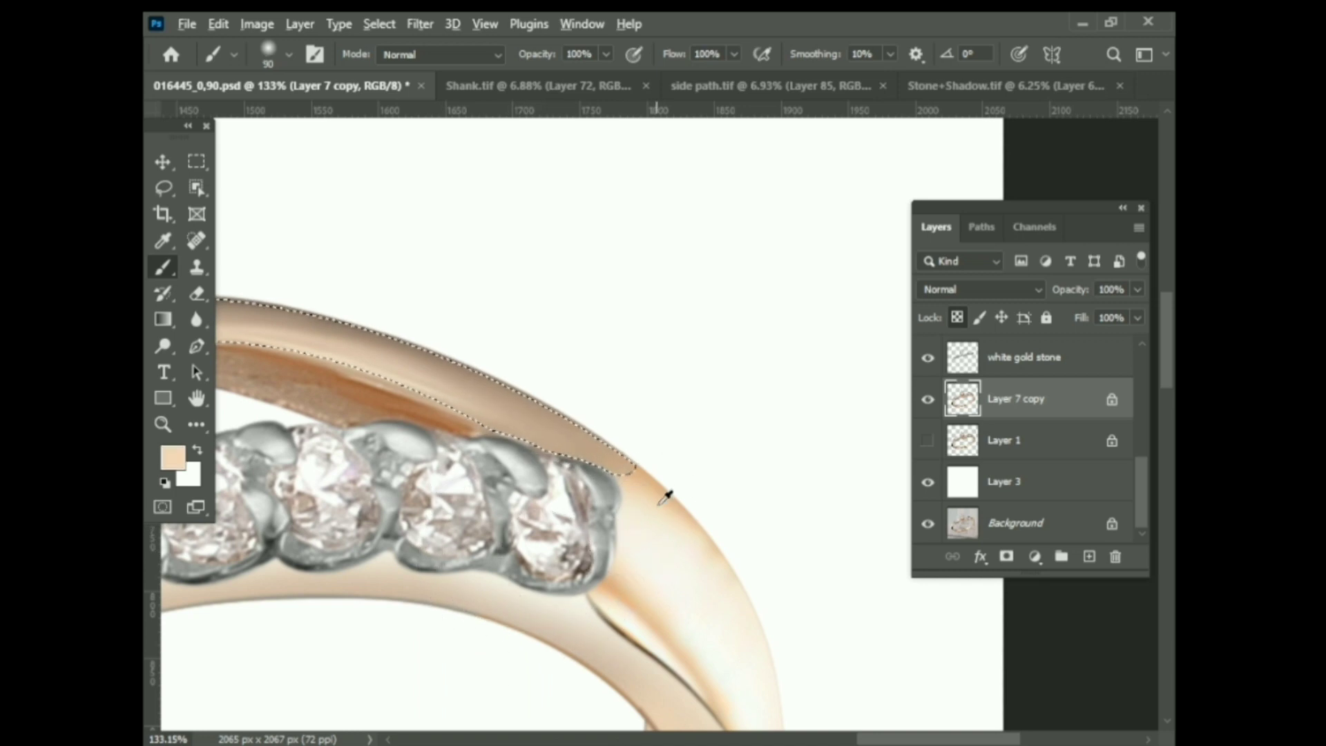
# Blend the band edge with a small Mixer Brush loaded with sampled gold, then select the whole ring
pyautogui.rightClick(163, 267)
pyautogui.click(231, 322)
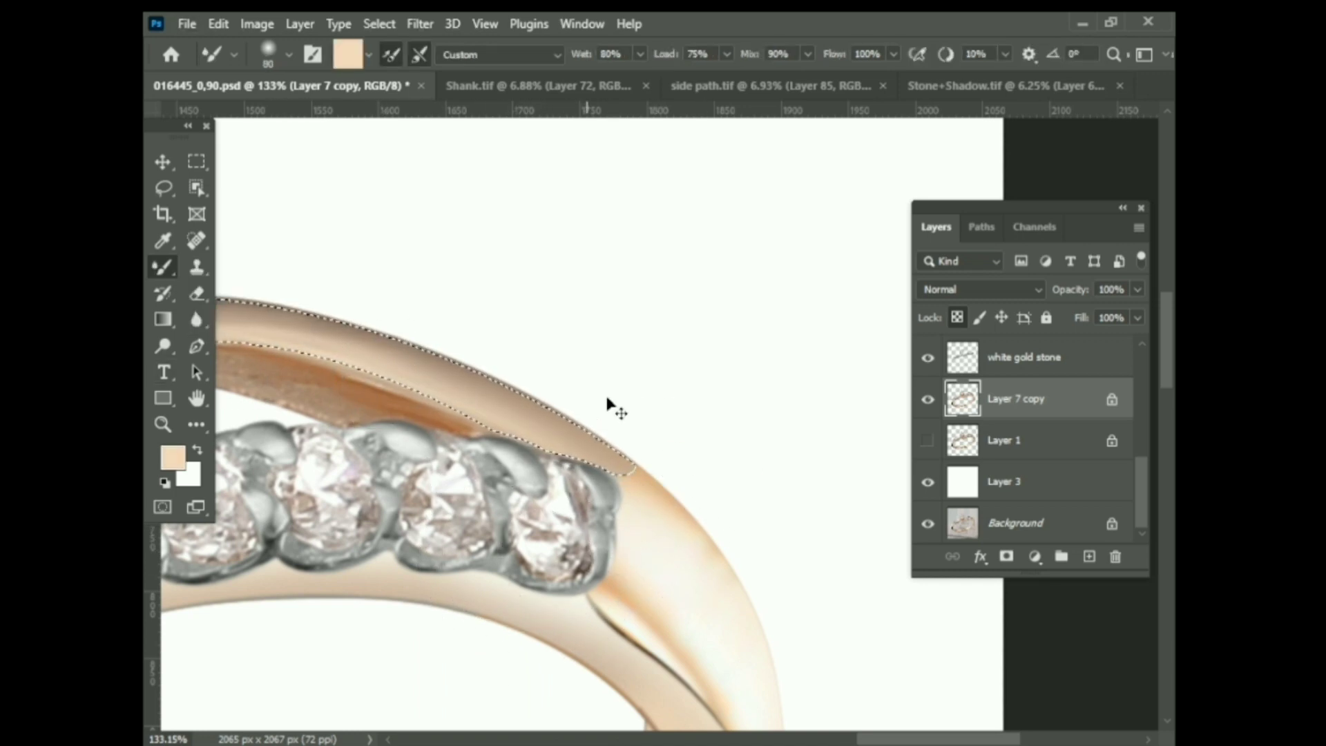
pyautogui.scroll(-2, 607, 406)
pyautogui.scroll(-3, 450, 489)
pyautogui.scroll(5, 636, 454)
pyautogui.scroll(2, 636, 454)
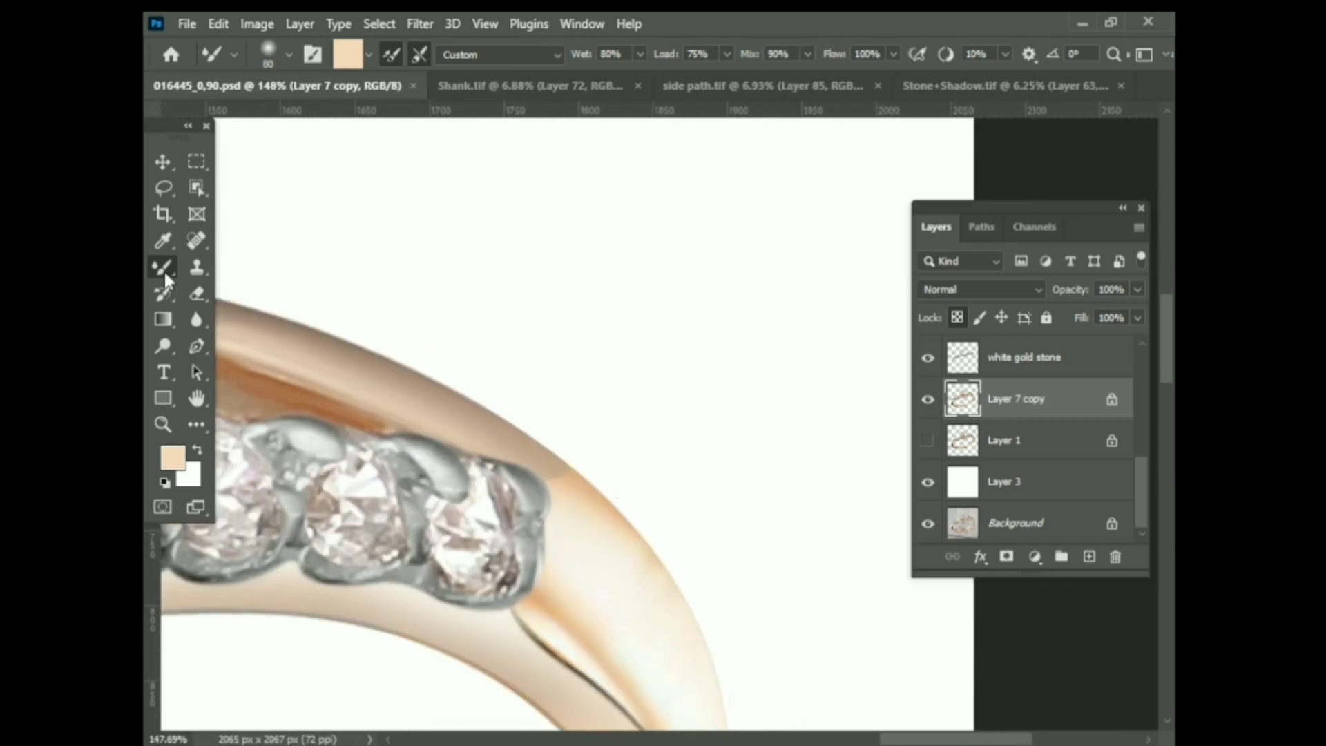
pyautogui.press('[')
pyautogui.press('[')
pyautogui.press('[')
pyautogui.scroll(1, 468, 374)
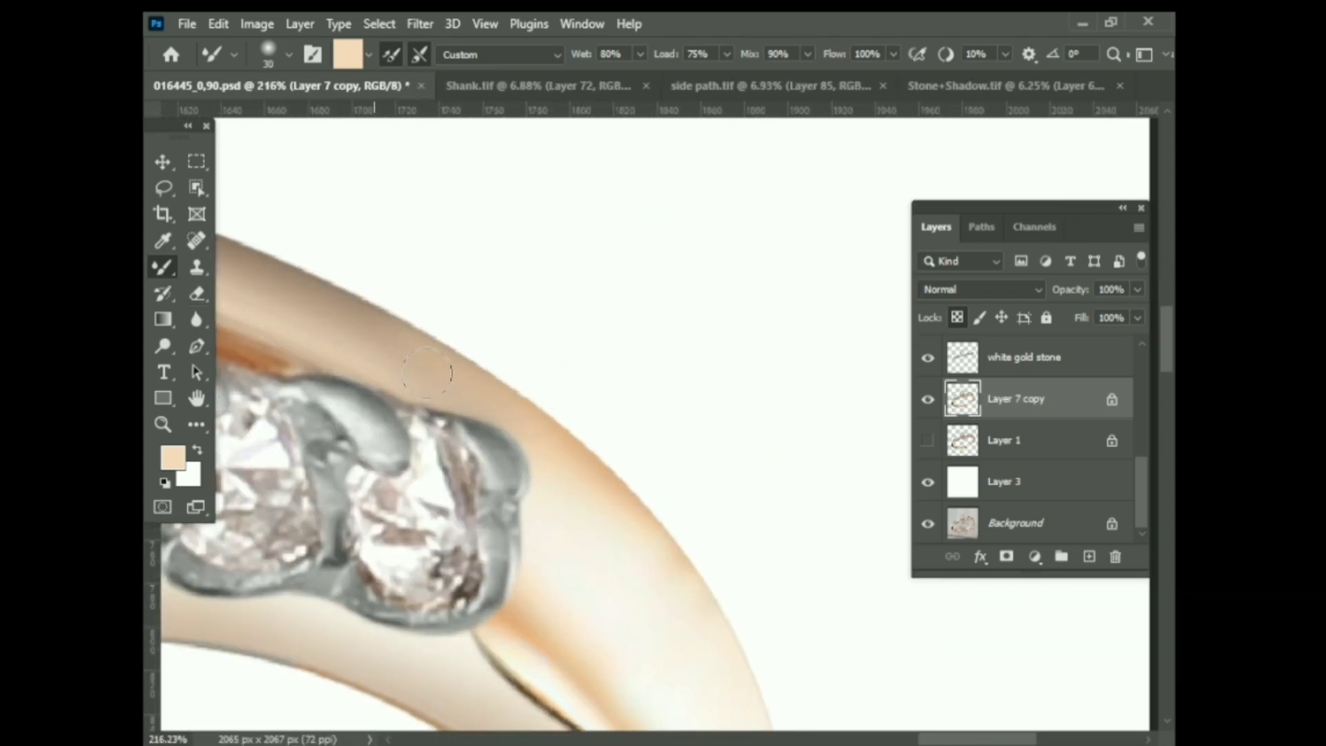
pyautogui.scroll(-3, 427, 373)
pyautogui.scroll(4, 745, 366)
pyautogui.keyDown('alt'); pyautogui.click(621, 367); pyautogui.keyUp('alt')
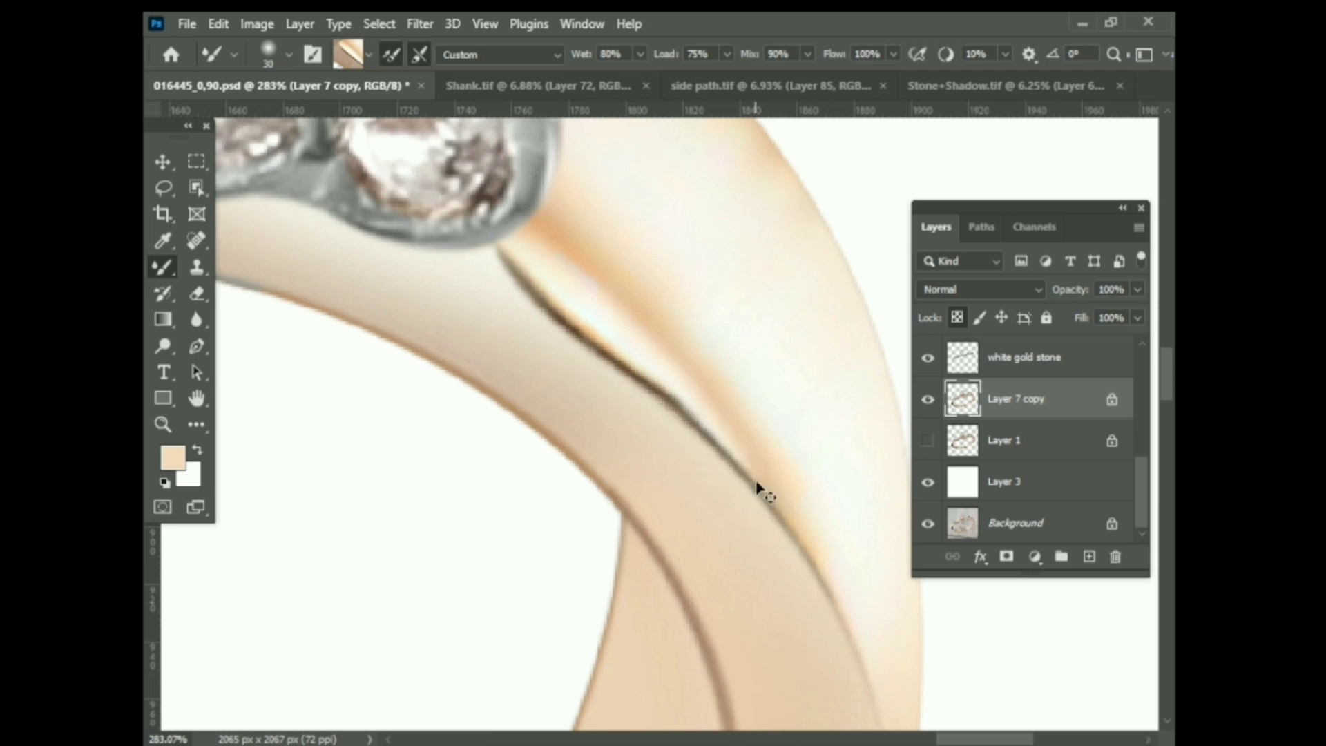
pyautogui.scroll(-2, 758, 487)
pyautogui.press('[')
pyautogui.scroll(-3, 832, 533)
pyautogui.scroll(-3, 785, 509)
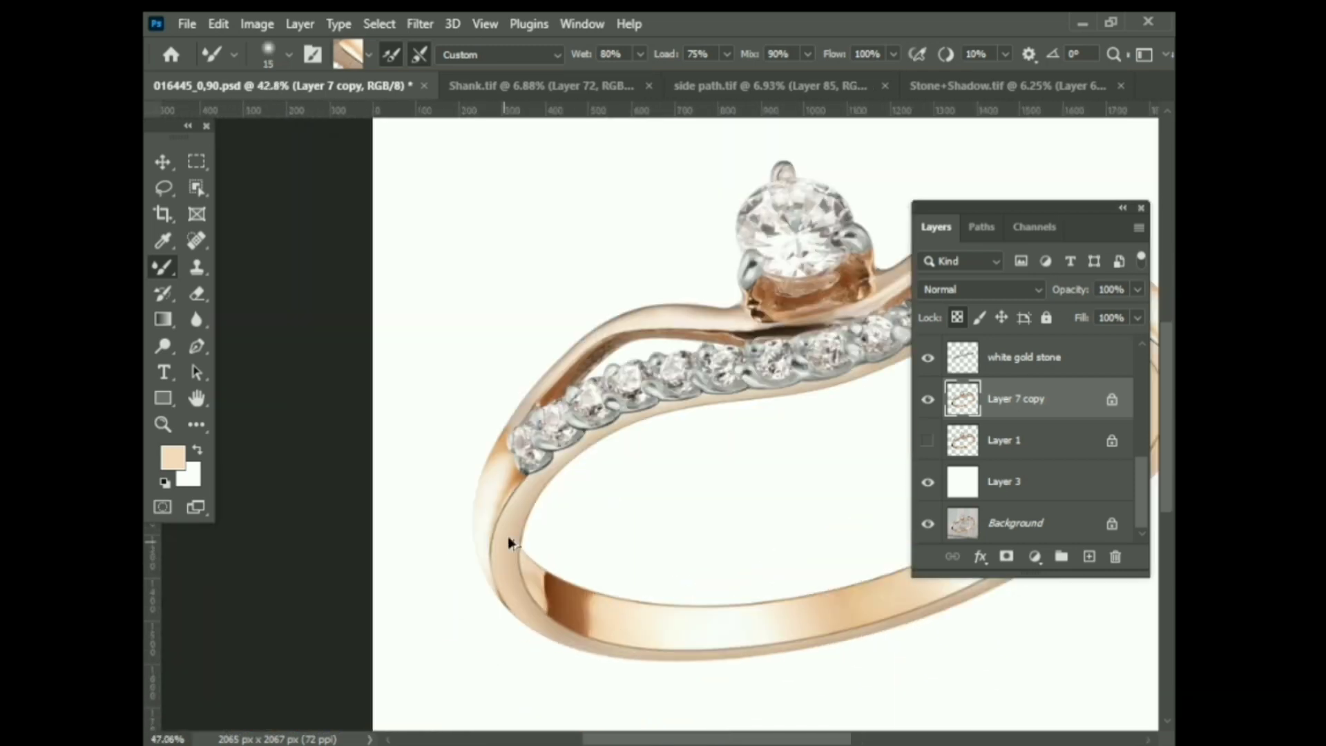
pyautogui.scroll(3, 509, 541)
pyautogui.scroll(2, 503, 636)
pyautogui.scroll(-3, 490, 519)
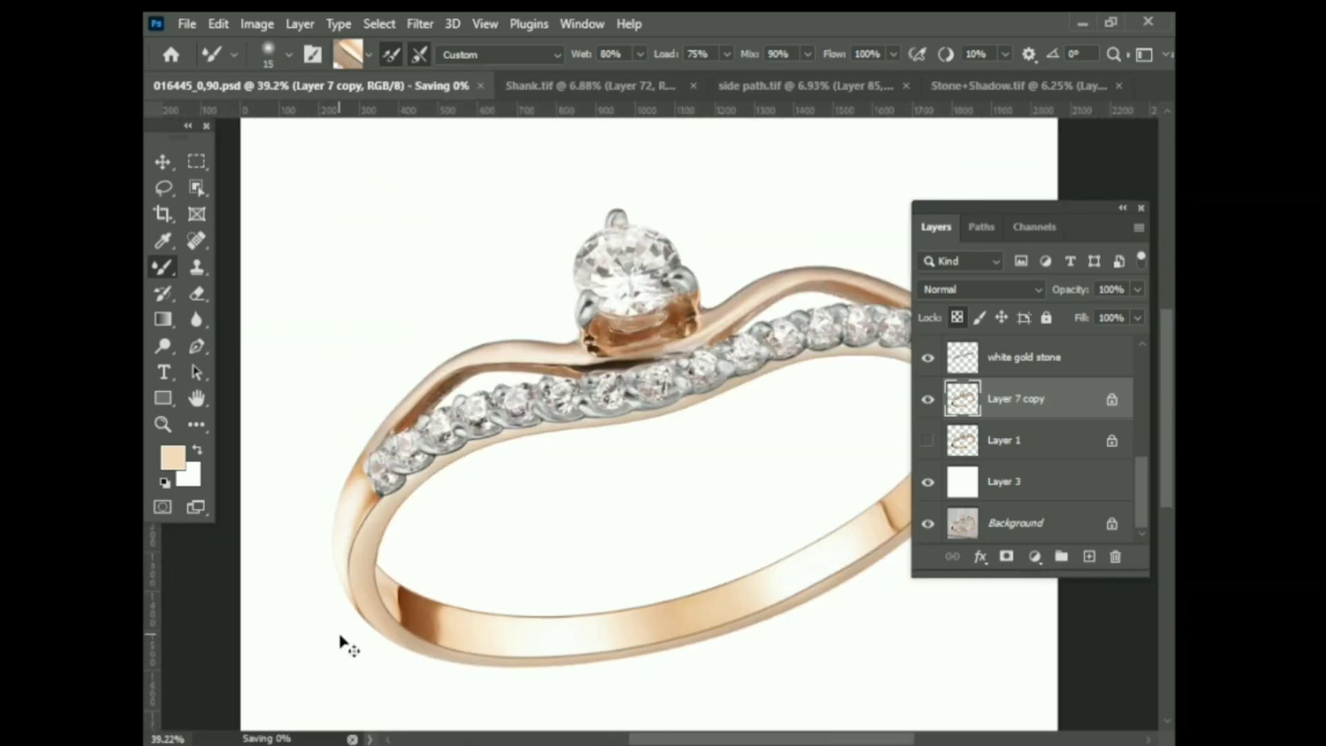
pyautogui.scroll(-1, 541, 527)
pyautogui.keyDown('ctrl'); pyautogui.click(962, 399); pyautogui.keyUp('ctrl')
pyautogui.click(1034, 556)
# Add a Curves 3 layer with a raised curve, then invert its mask to black
pyautogui.click(1050, 301)
pyautogui.scroll(2, 592, 370)
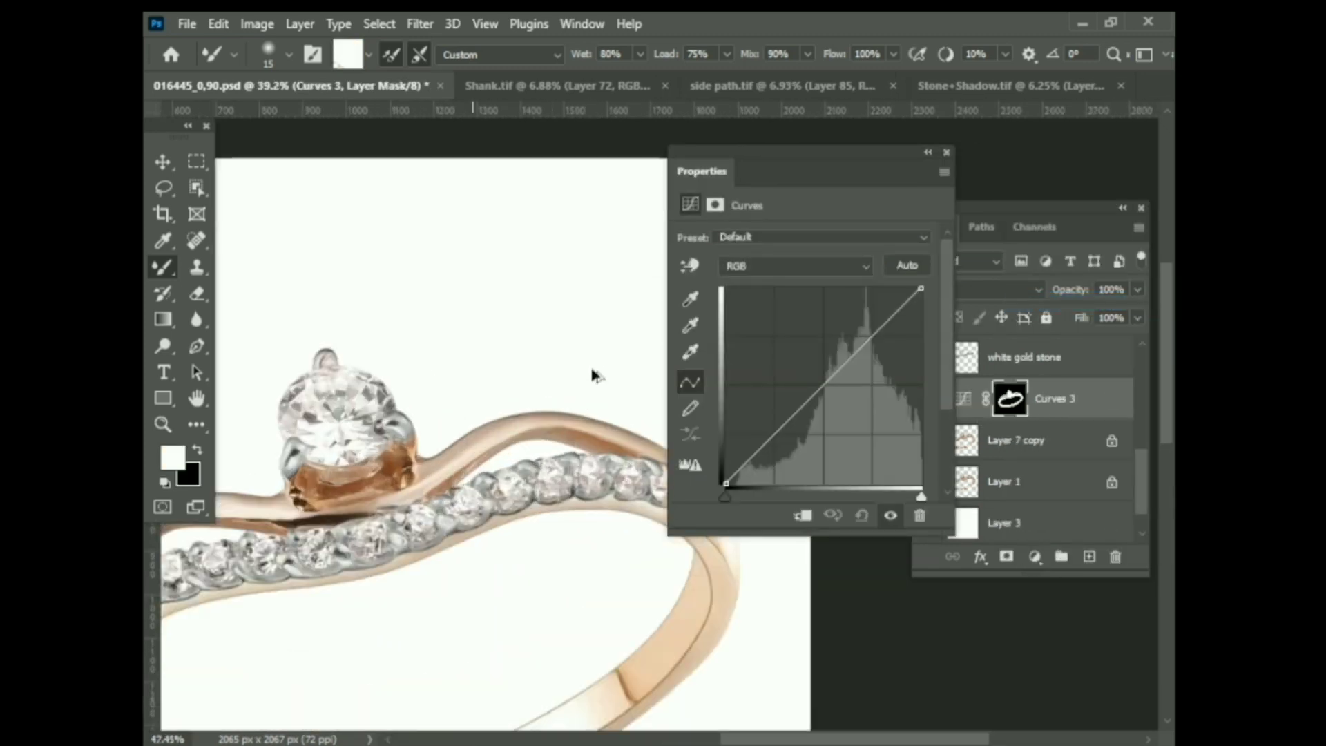
pyautogui.moveTo(821, 387); pyautogui.dragTo(821, 364)
pyautogui.hotkey('ctrl', 'i')
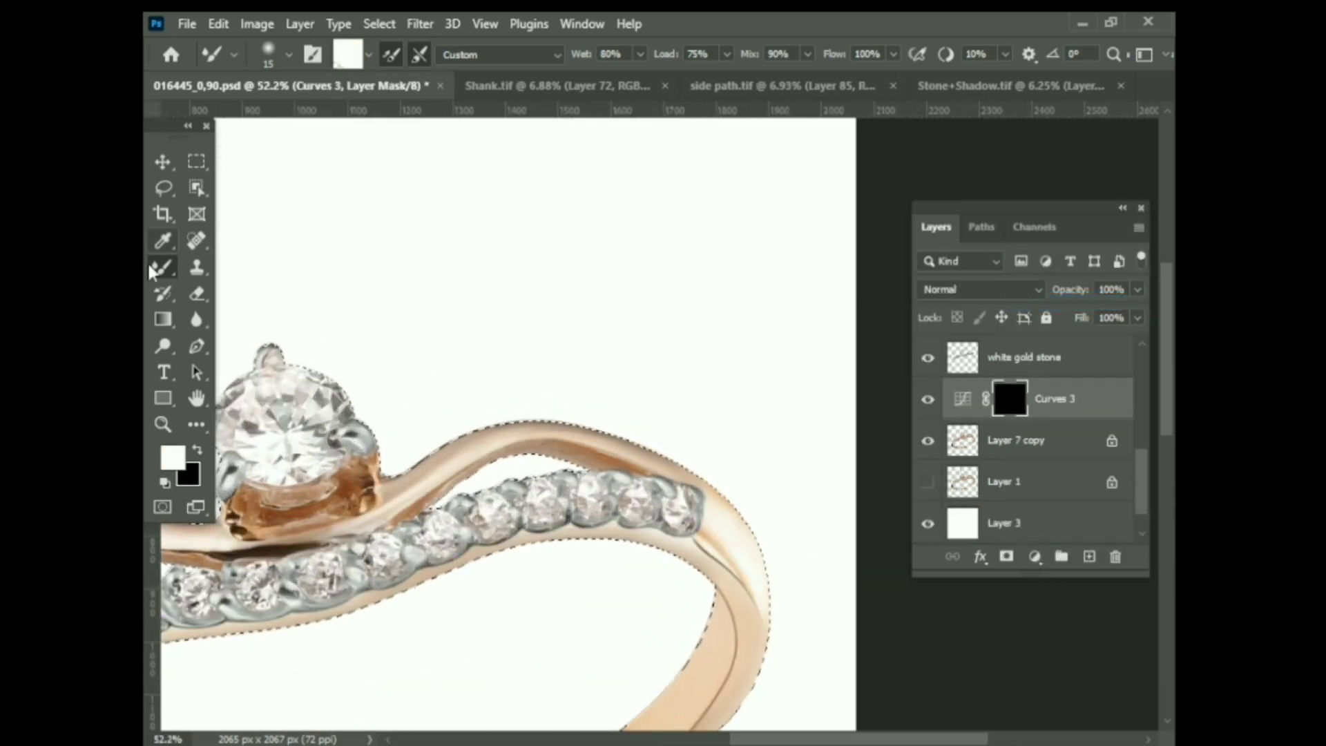
# Paint white with a size-200 regular Brush along the band's upper edge, then save
pyautogui.rightClick(163, 266)
pyautogui.click(238, 266)
pyautogui.scroll(1, 425, 432)
pyautogui.press(']')
pyautogui.press(']')
pyautogui.press(']')
pyautogui.press(']')
pyautogui.press(']')
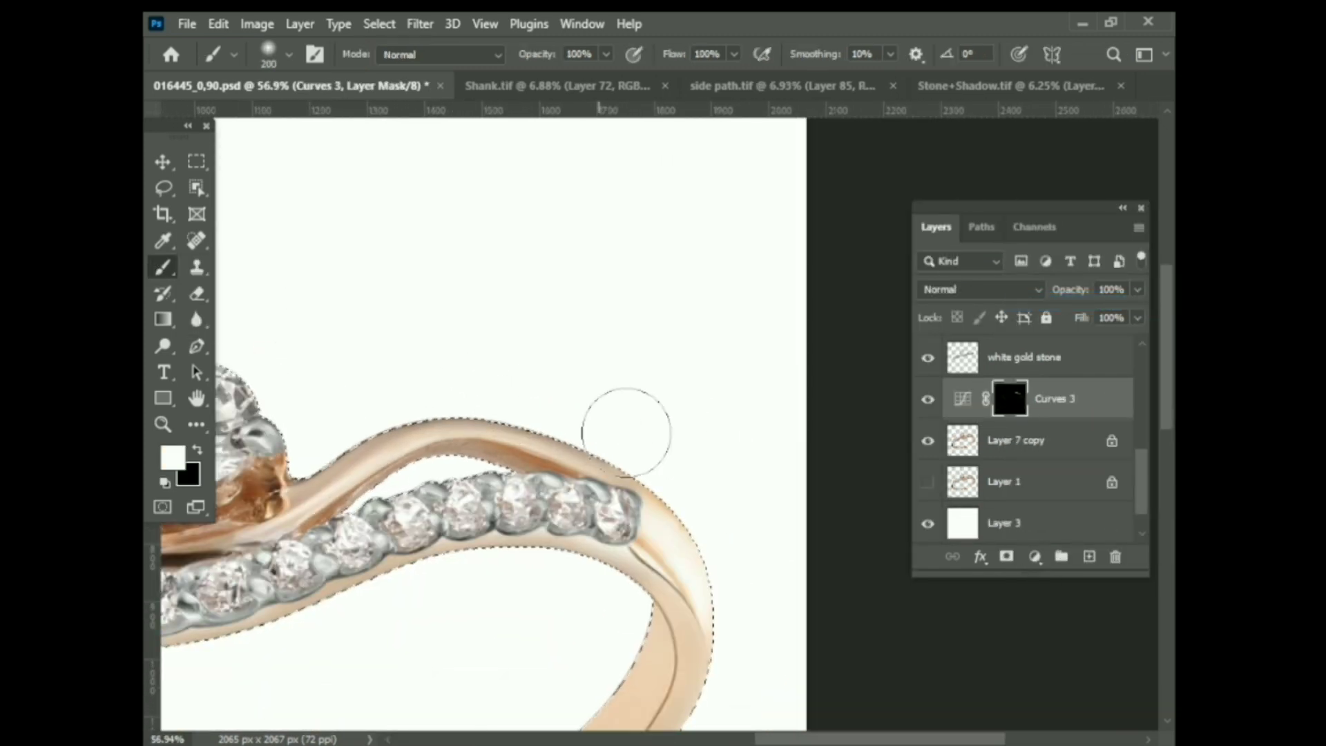
pyautogui.scroll(-2, 275, 476)
pyautogui.scroll(1, 533, 356)
pyautogui.scroll(1, 355, 459)
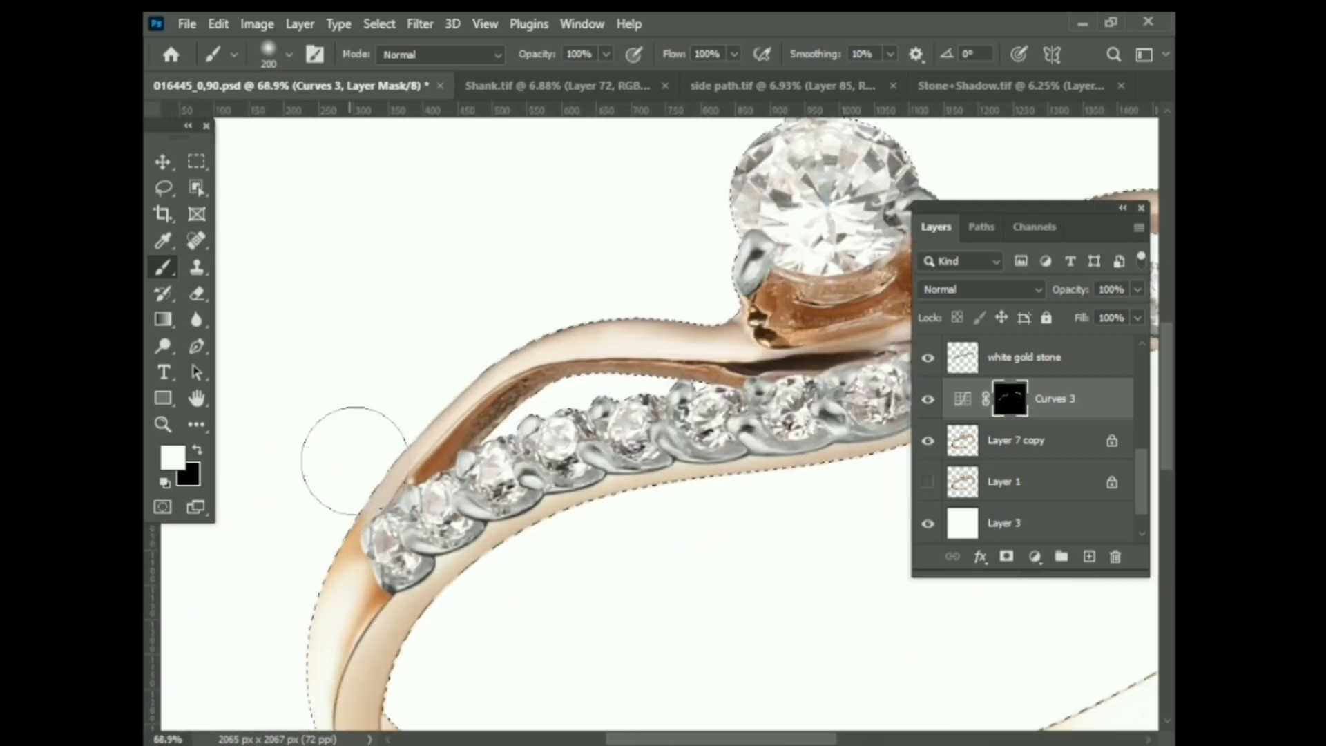
pyautogui.scroll(-3, 549, 604)
pyautogui.scroll(-1, 549, 604)
pyautogui.scroll(1, 670, 518)
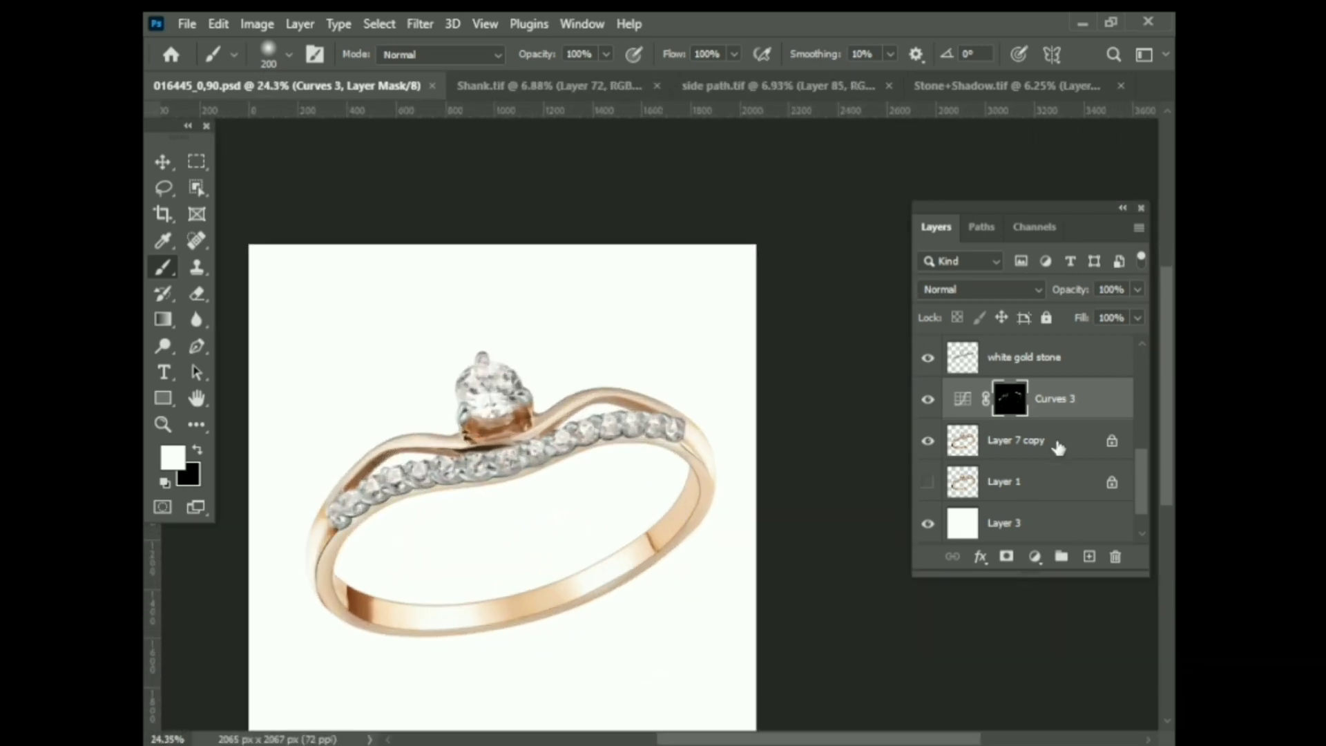
pyautogui.scroll(5, 1059, 448)
pyautogui.hotkey('ctrl', 's')
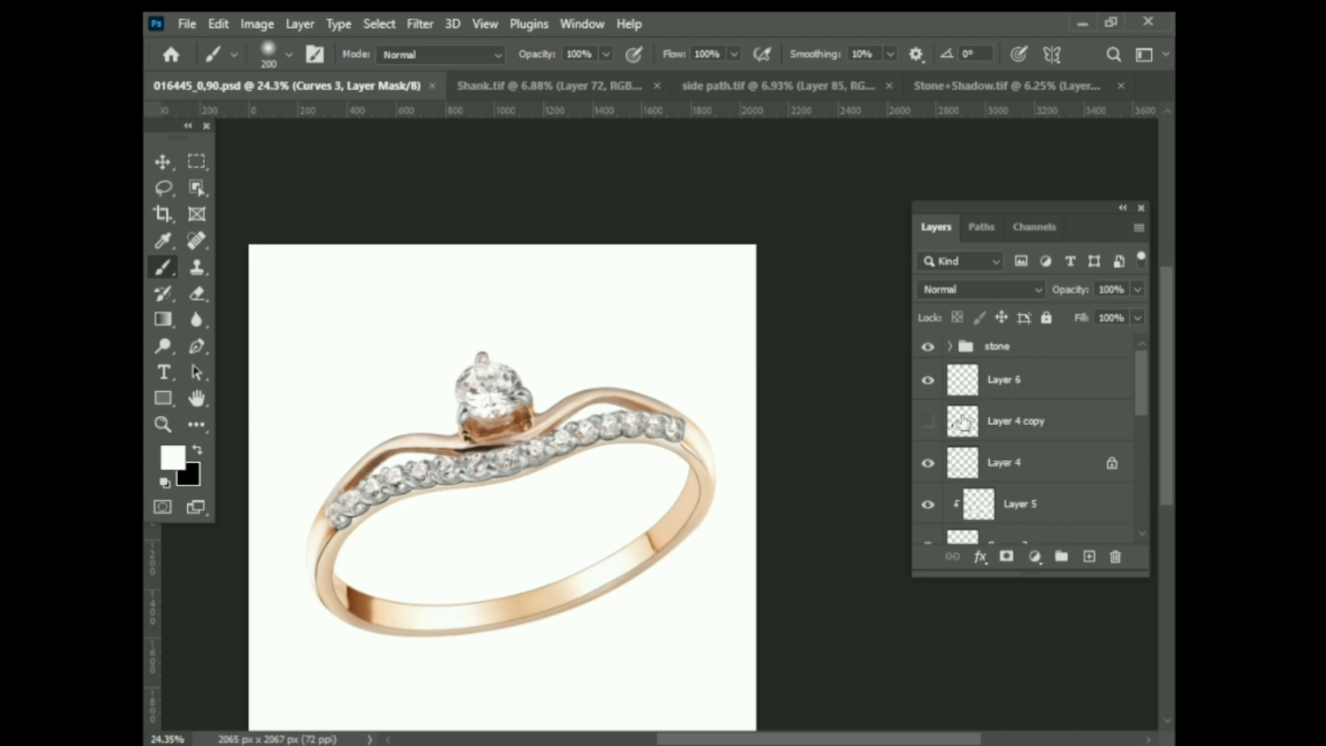
pyautogui.scroll(-1, 527, 369)
pyautogui.scroll(-2, 1064, 428)
# Merge the white gold stone layer into the Curves 2 layer
pyautogui.scroll(-3, 1086, 435)
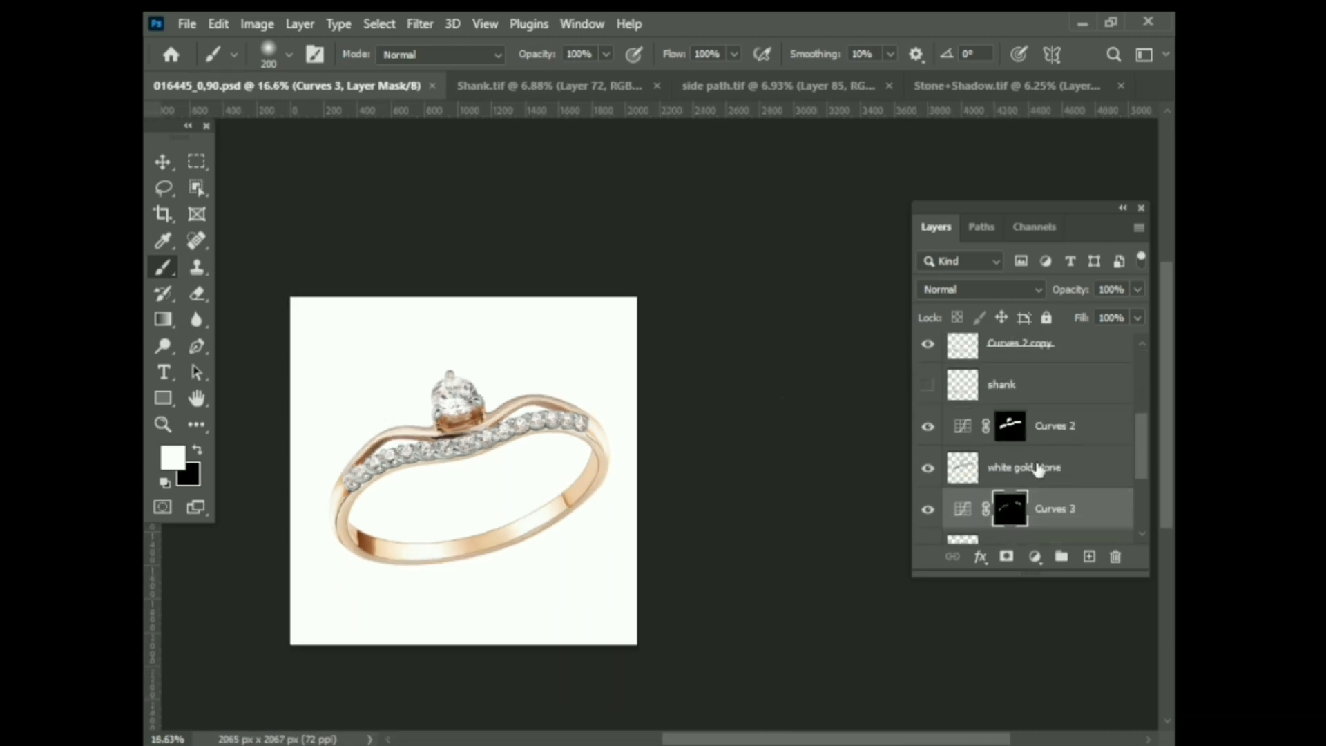
pyautogui.click(1042, 467)
pyautogui.keyDown('shift'); pyautogui.click(1095, 435); pyautogui.keyUp('shift')
pyautogui.hotkey('ctrl', 'e')
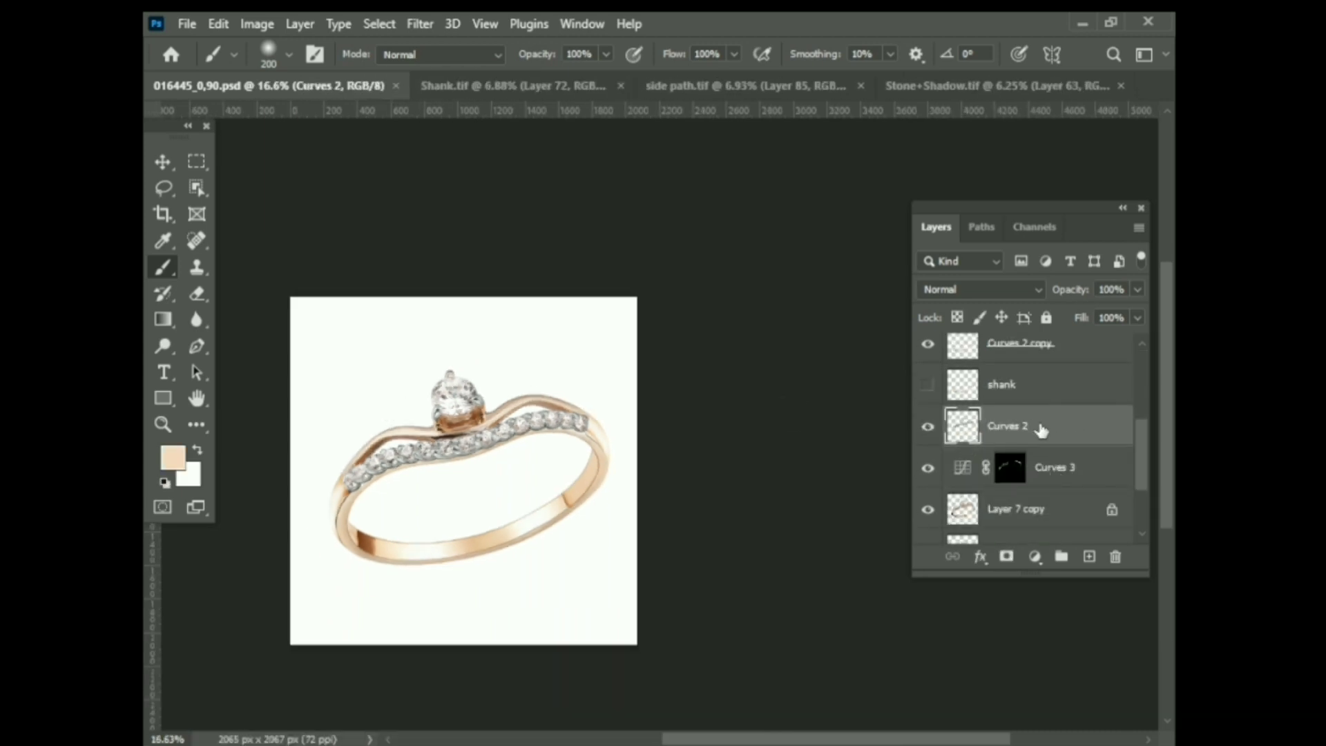
pyautogui.moveTo(1038, 435)
pyautogui.mouseDown()
pyautogui.moveTo(1041, 324)
pyautogui.moveTo(1022, 393)
pyautogui.mouseUp()
pyautogui.scroll(3, 418, 491)
pyautogui.scroll(2, 418, 492)
pyautogui.hotkey('ctrl', 'z')
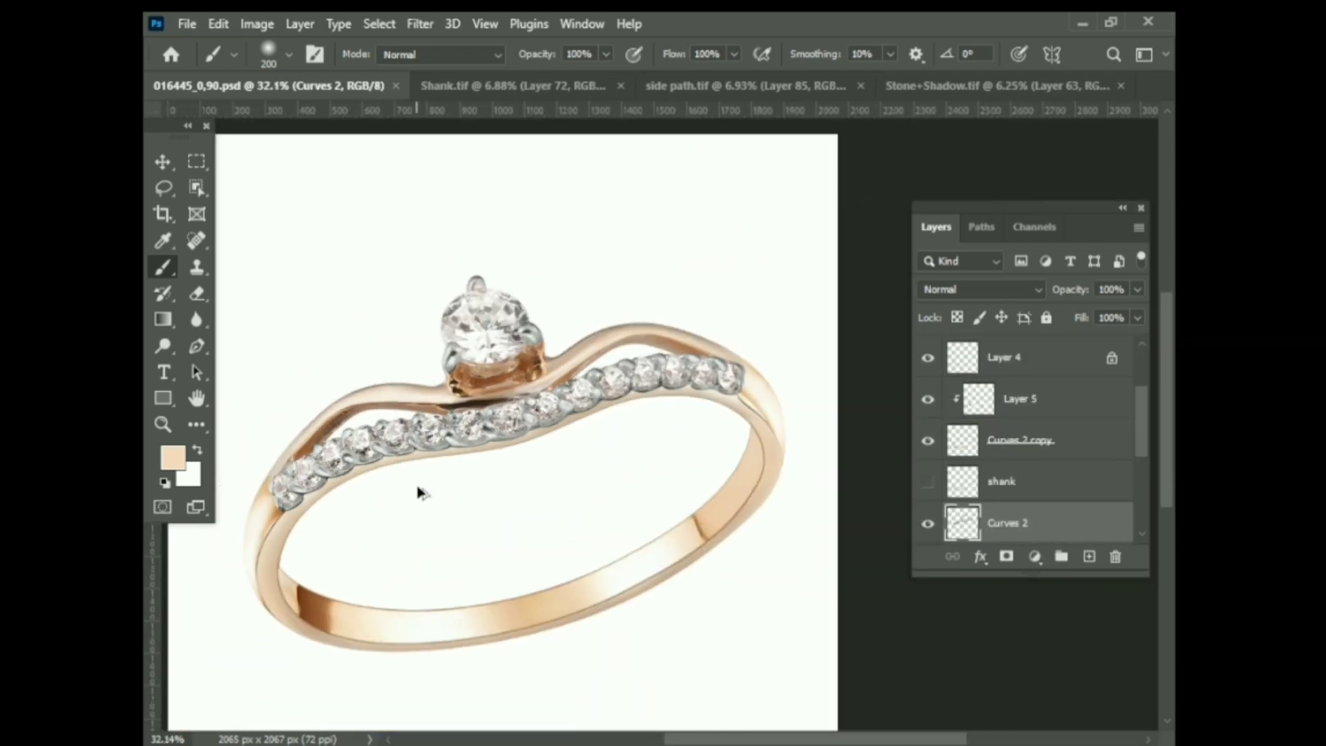
# Show the saved paths and display Path 6's outline on the ring
pyautogui.scroll(2, 418, 492)
pyautogui.scroll(-2, 523, 425)
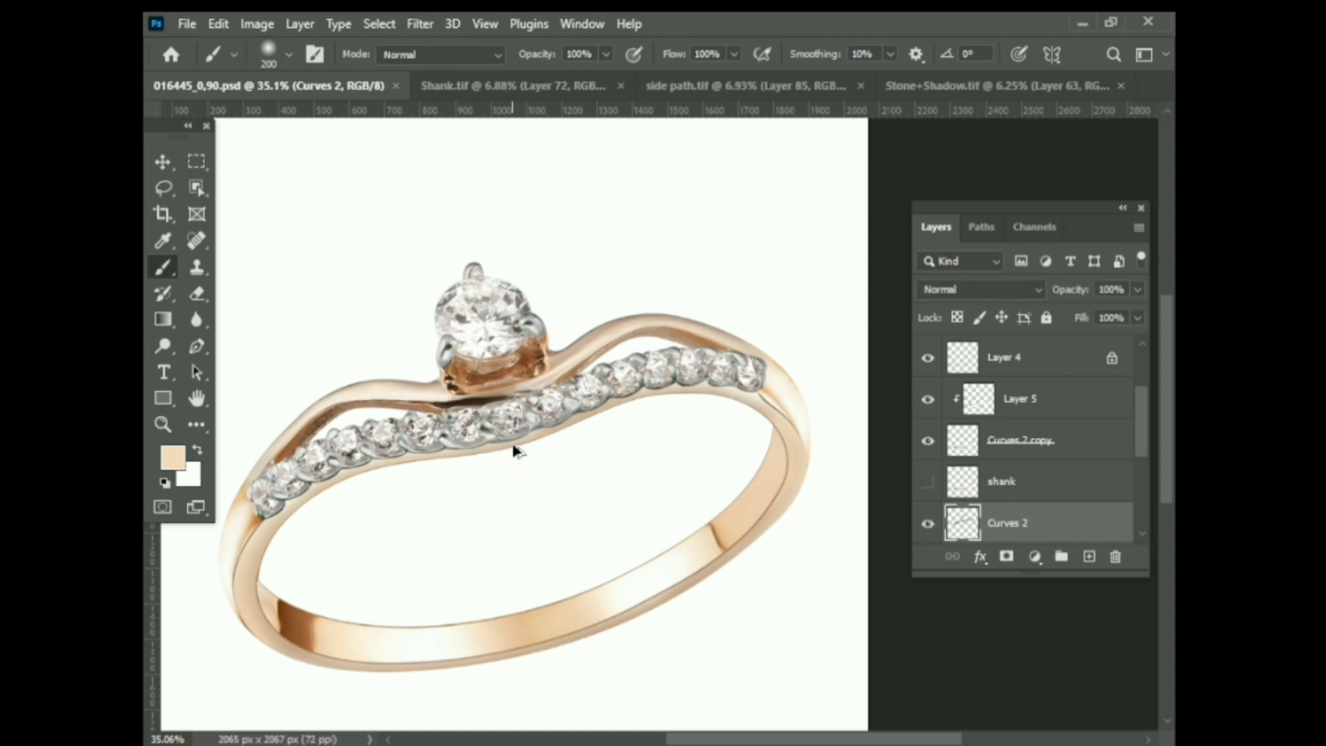
pyautogui.scroll(3, 660, 413)
pyautogui.scroll(-3, 625, 442)
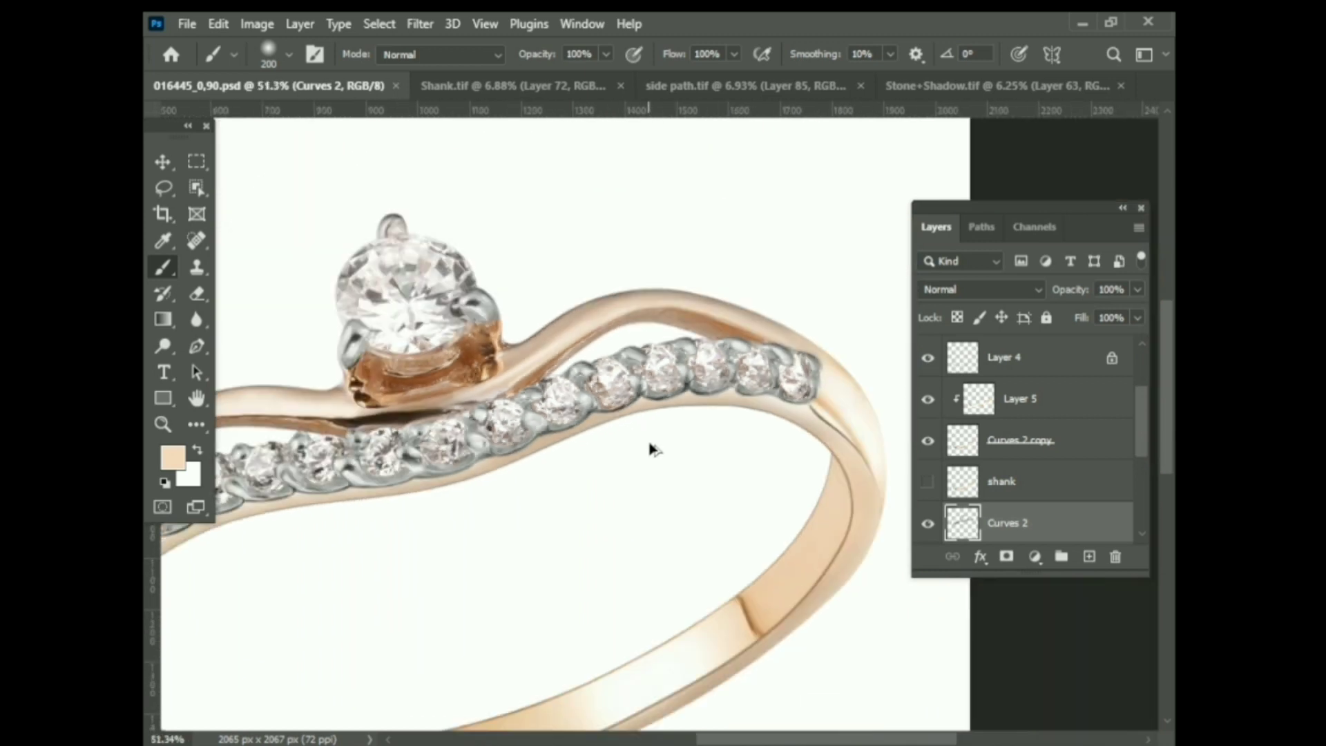
pyautogui.scroll(-2, 626, 442)
pyautogui.scroll(-1, 626, 442)
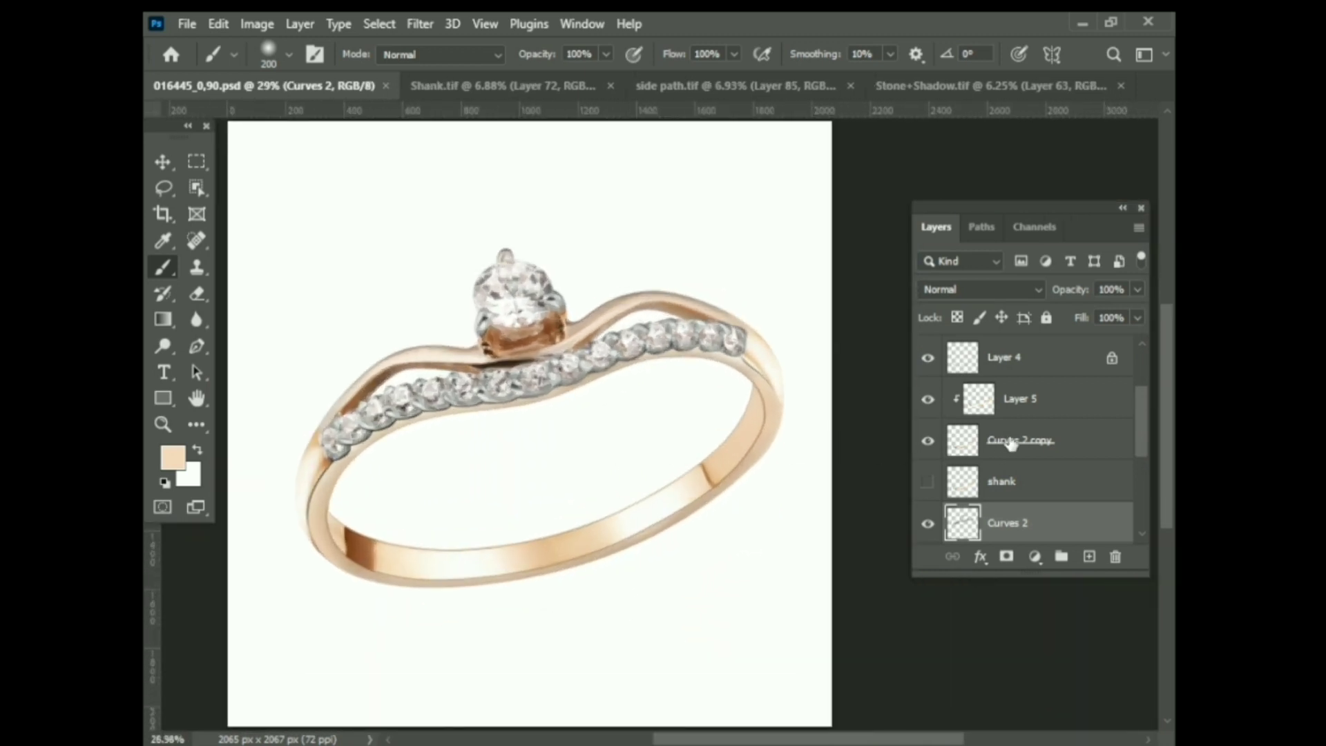
pyautogui.click(981, 226)
pyautogui.click(994, 421)
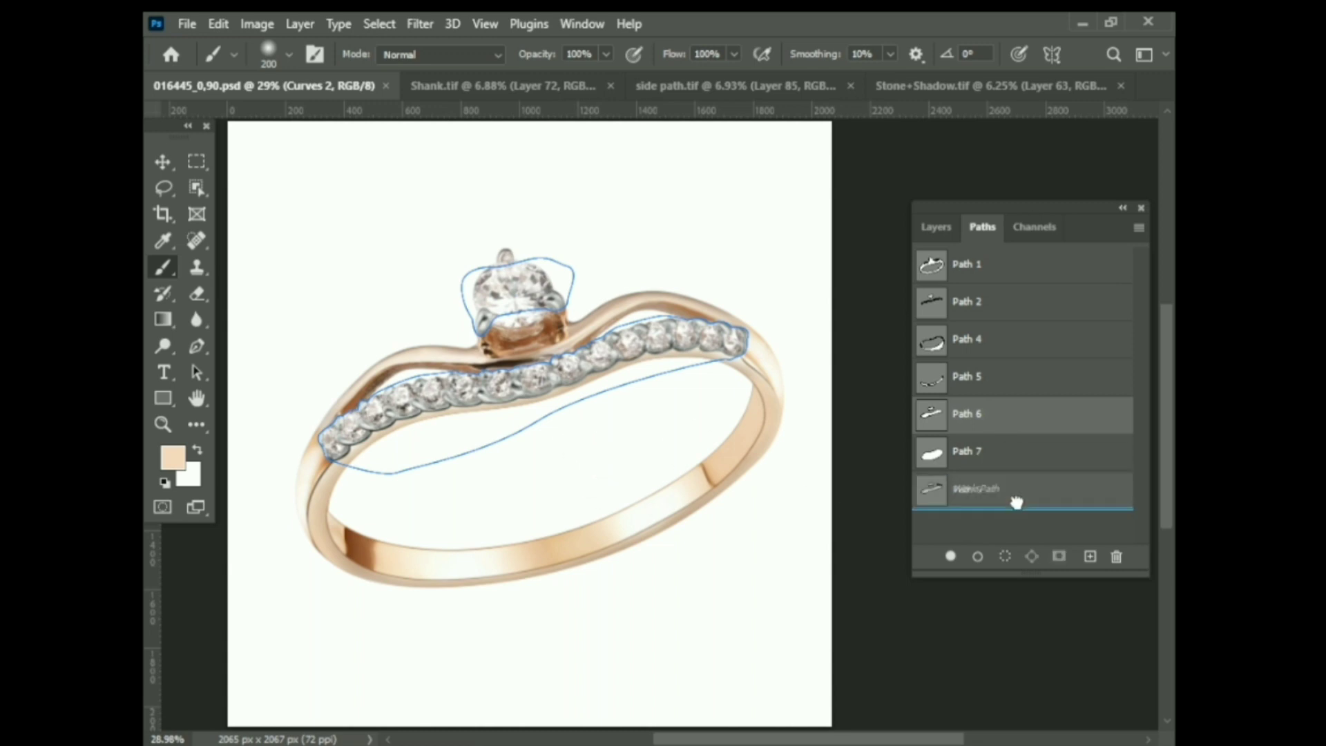
# Duplicate Path 6 and Path 4 as copies, selecting the Path 4 copy for anchor editing
pyautogui.moveTo(1027, 459); pyautogui.dragTo(1009, 488)
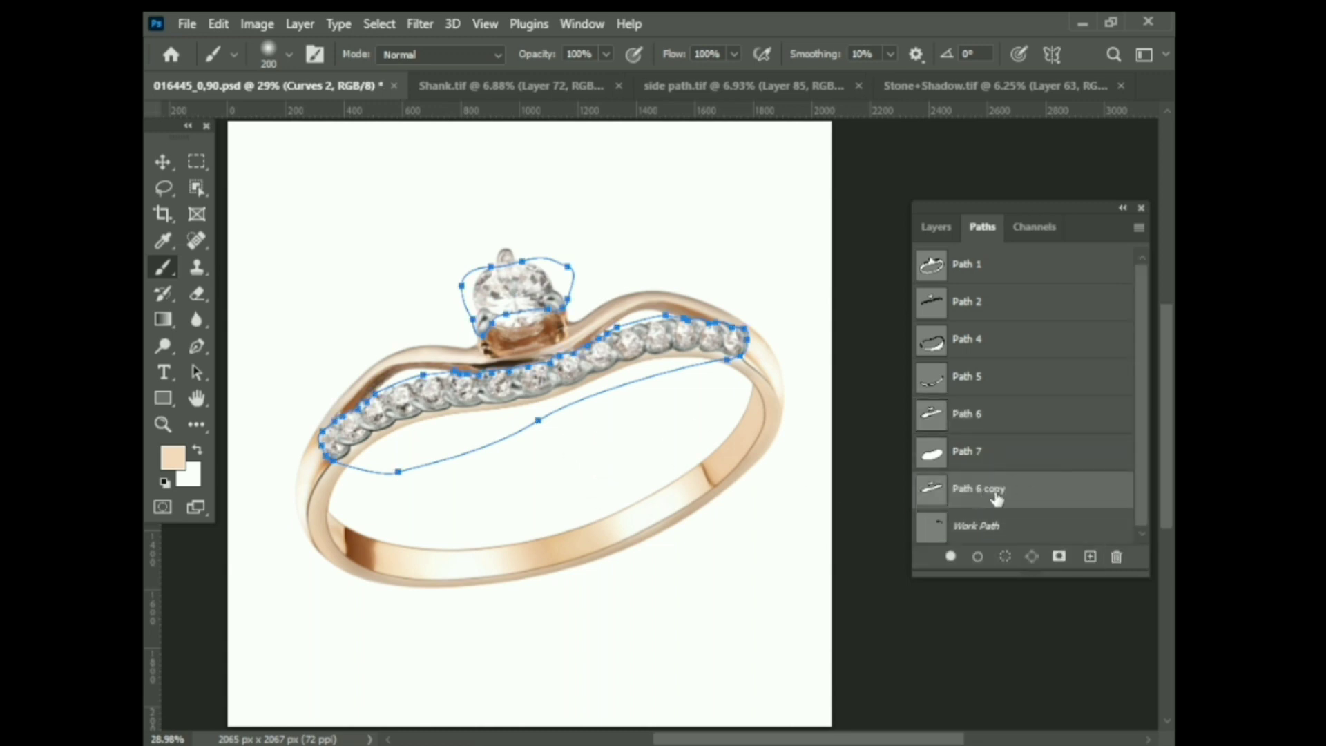
pyautogui.press('p')
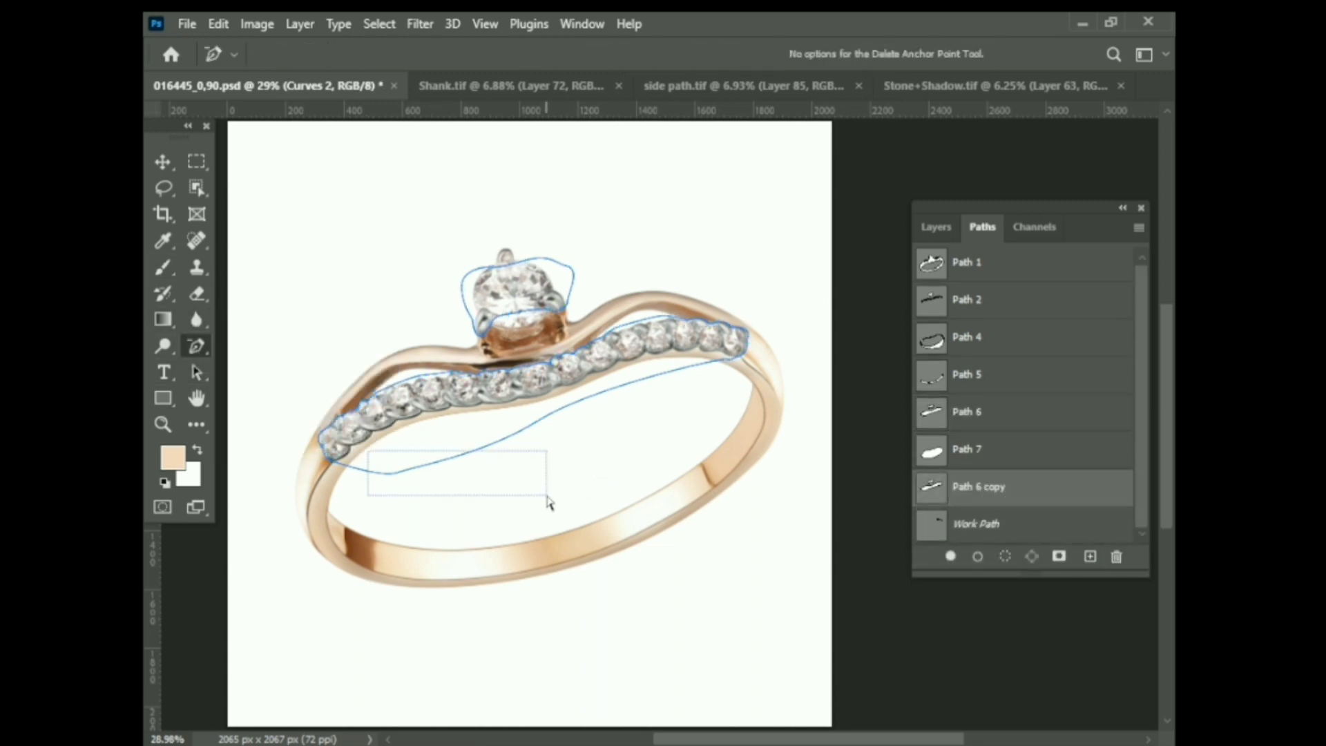
pyautogui.click(984, 356)
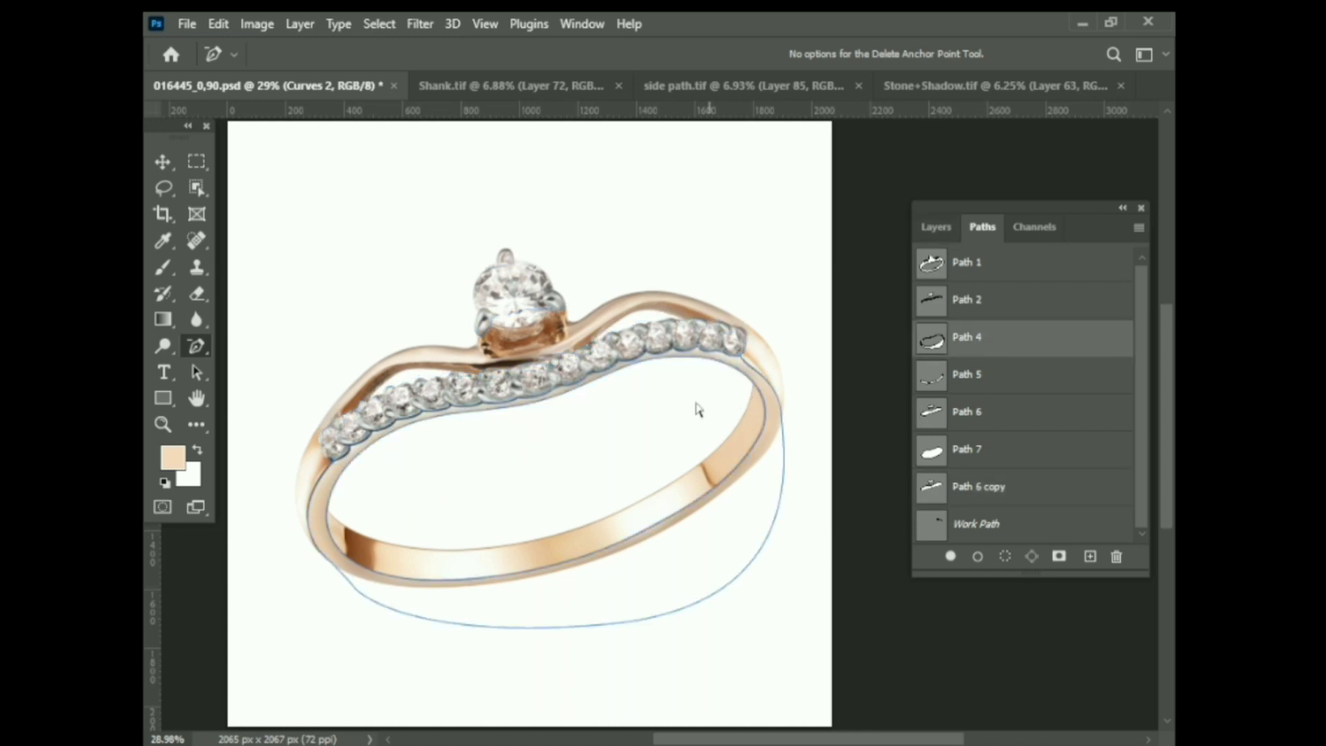
pyautogui.moveTo(984, 339); pyautogui.dragTo(1034, 517)
pyautogui.press('a')
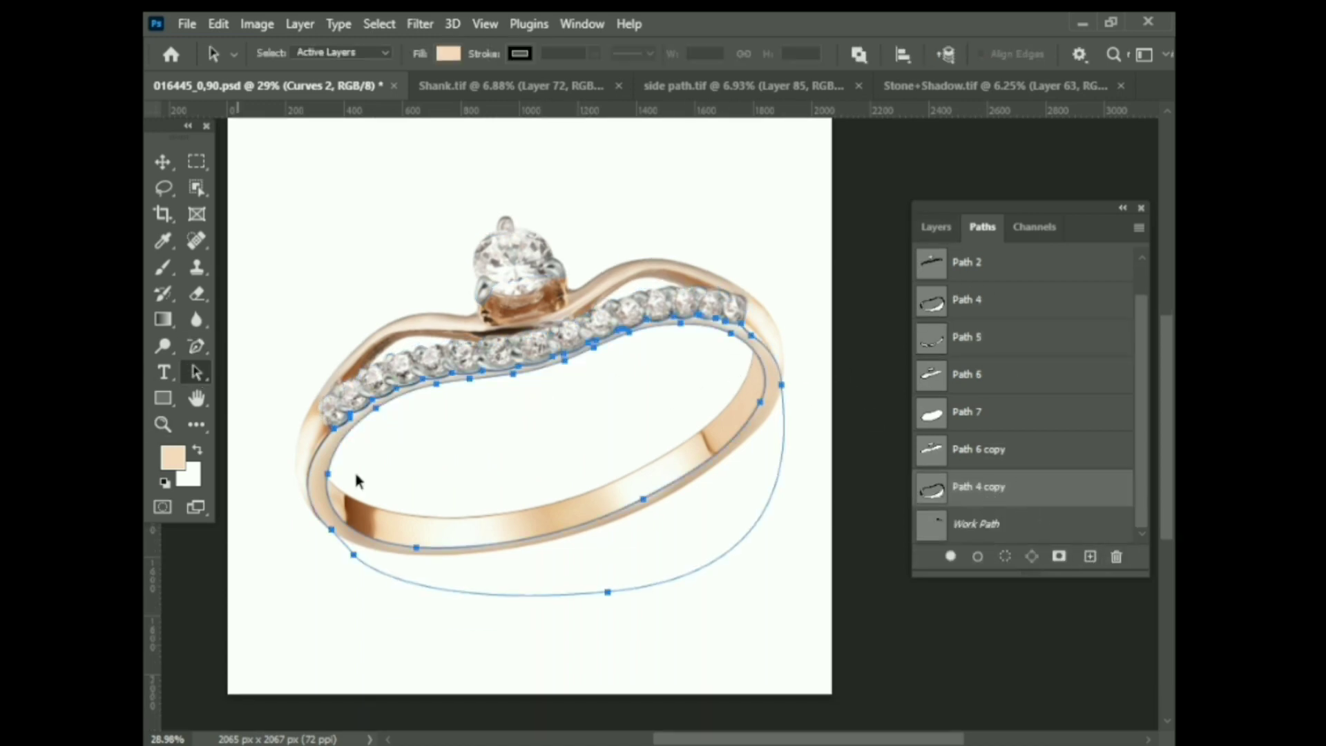
pyautogui.click(479, 550)
pyautogui.press('p')
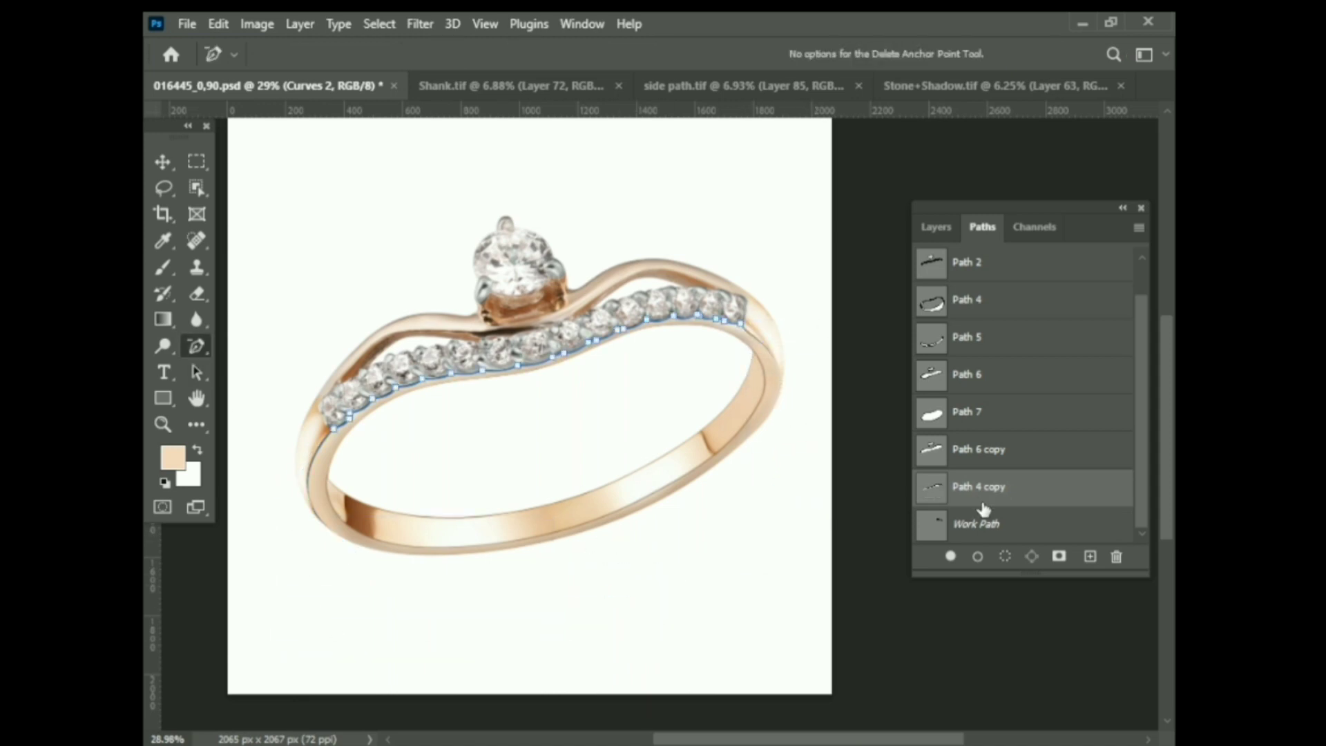
# Compare the Path 6 copy and Path 4 copy outlines along the side-stone row
pyautogui.click(967, 459)
pyautogui.click(993, 492)
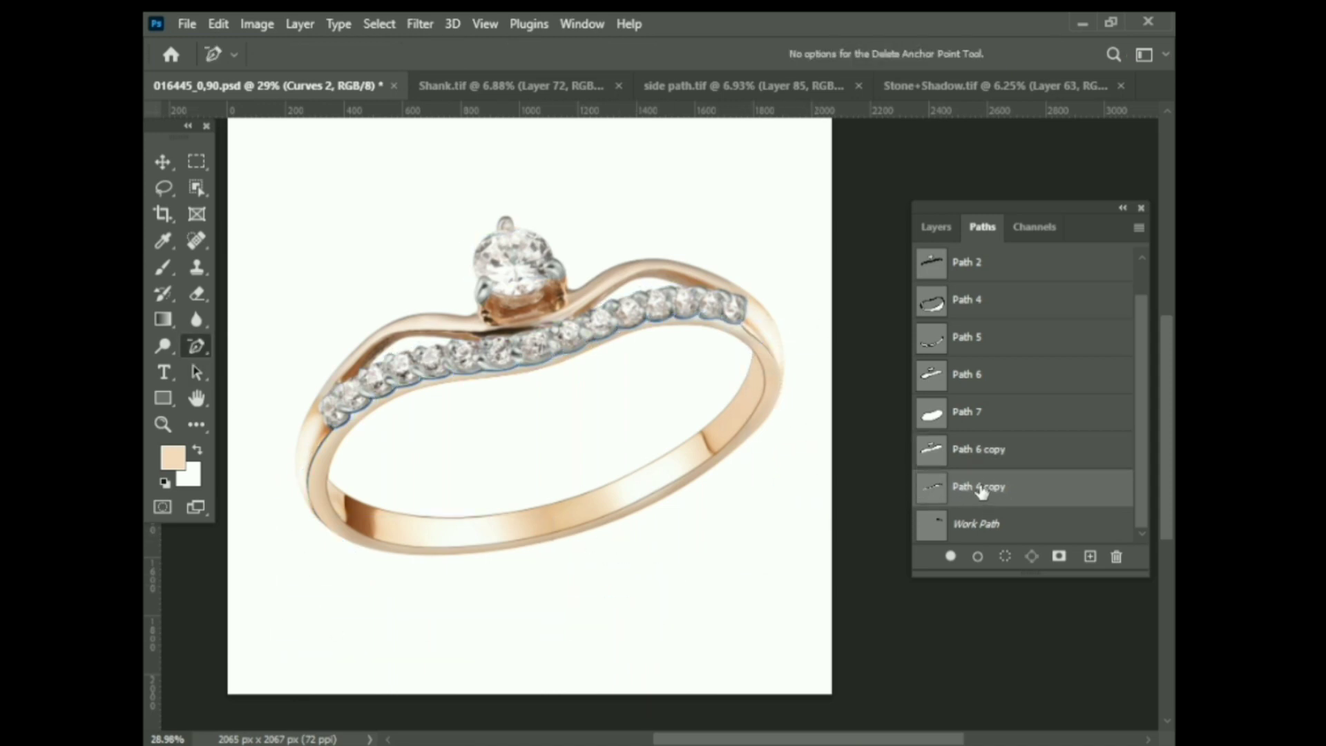
pyautogui.scroll(10, 753, 318)
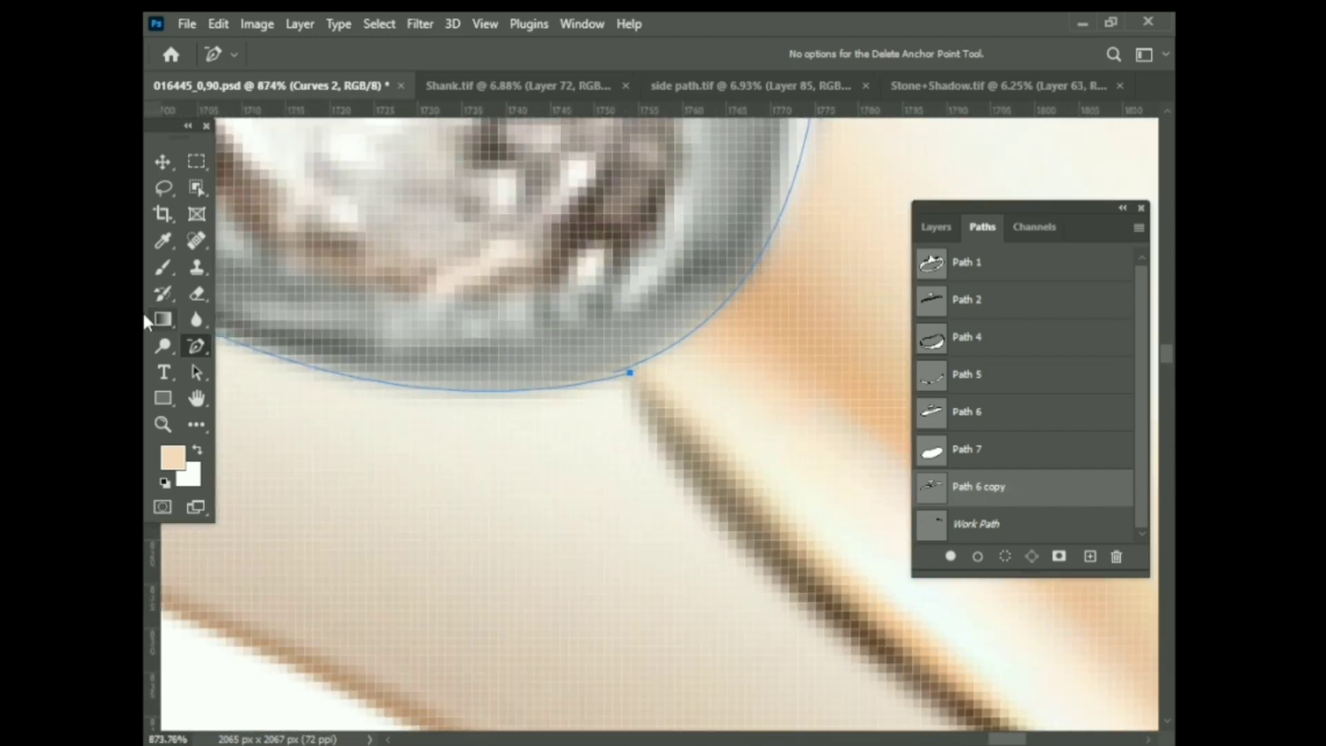
pyautogui.scroll(-5, 615, 378)
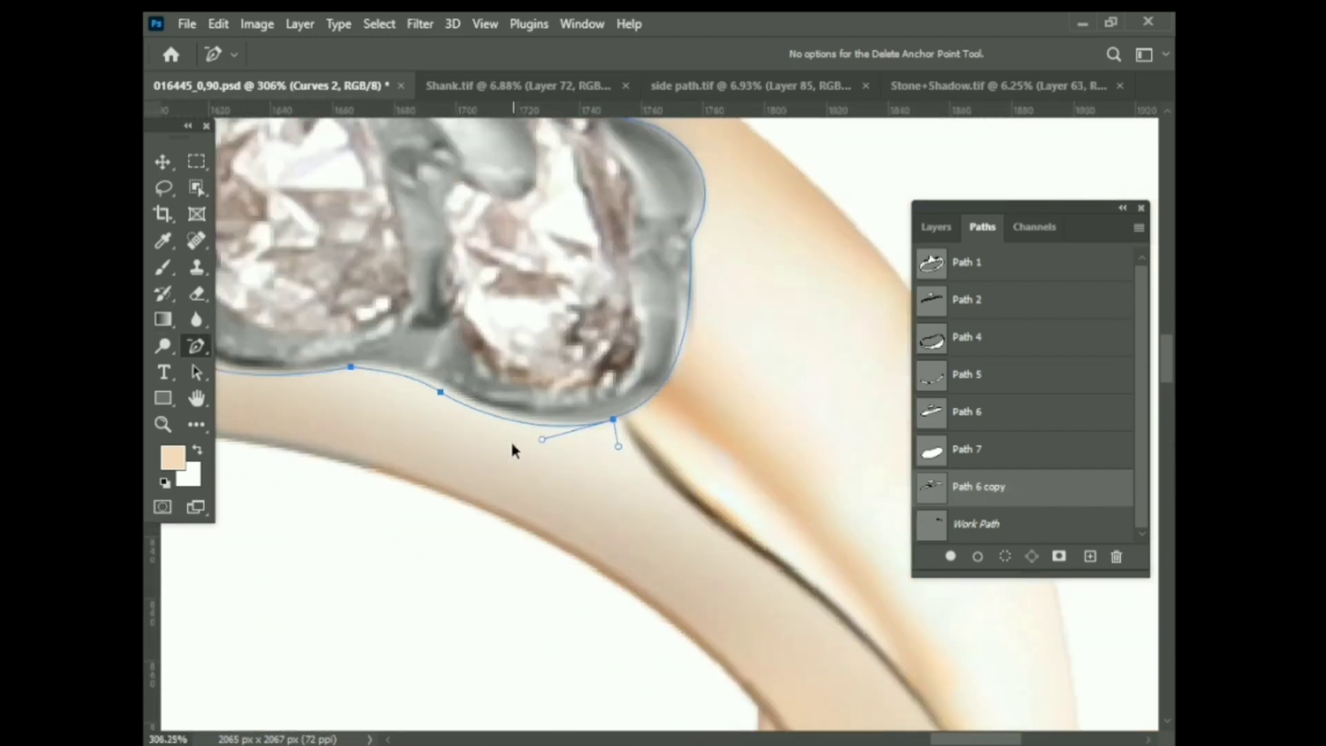
pyautogui.scroll(4, 511, 442)
pyautogui.scroll(2, 610, 453)
pyautogui.scroll(-2, 610, 418)
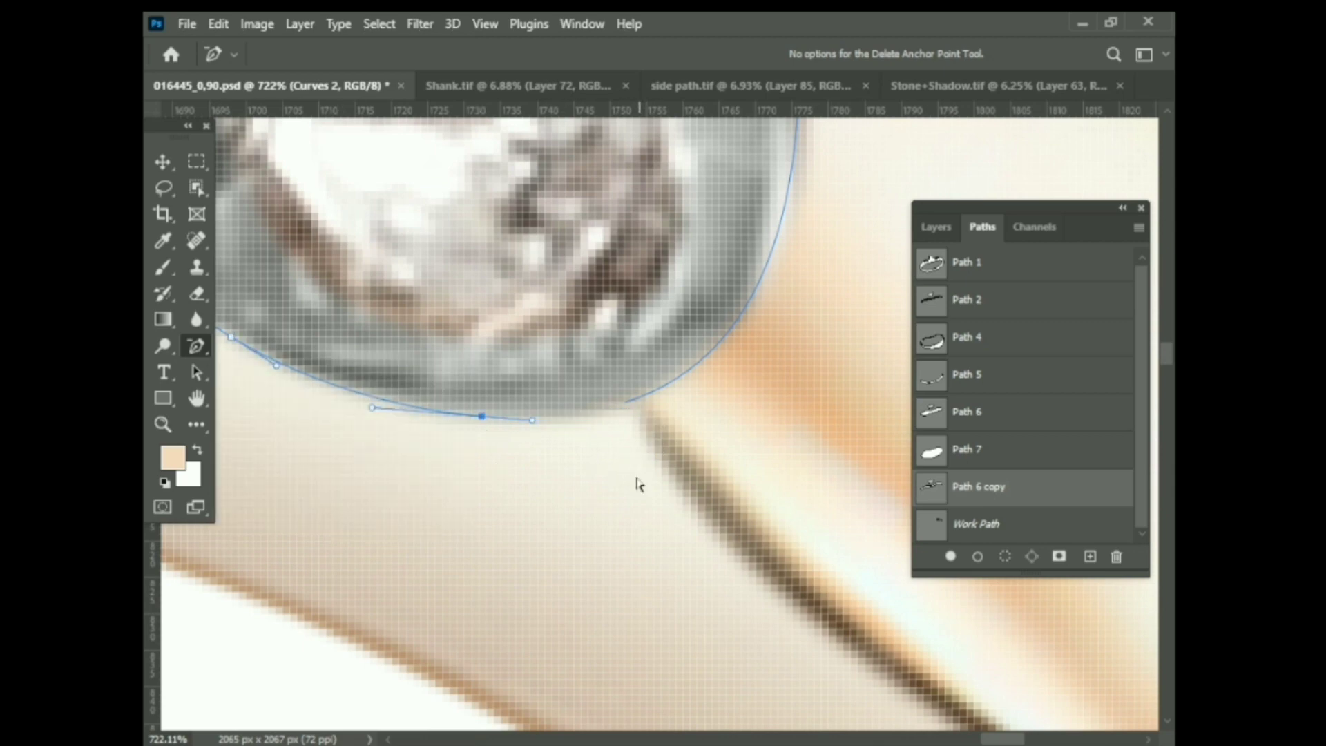
pyautogui.scroll(-5, 637, 484)
pyautogui.scroll(-4, 674, 503)
pyautogui.scroll(5, 518, 524)
pyautogui.scroll(-2, 359, 545)
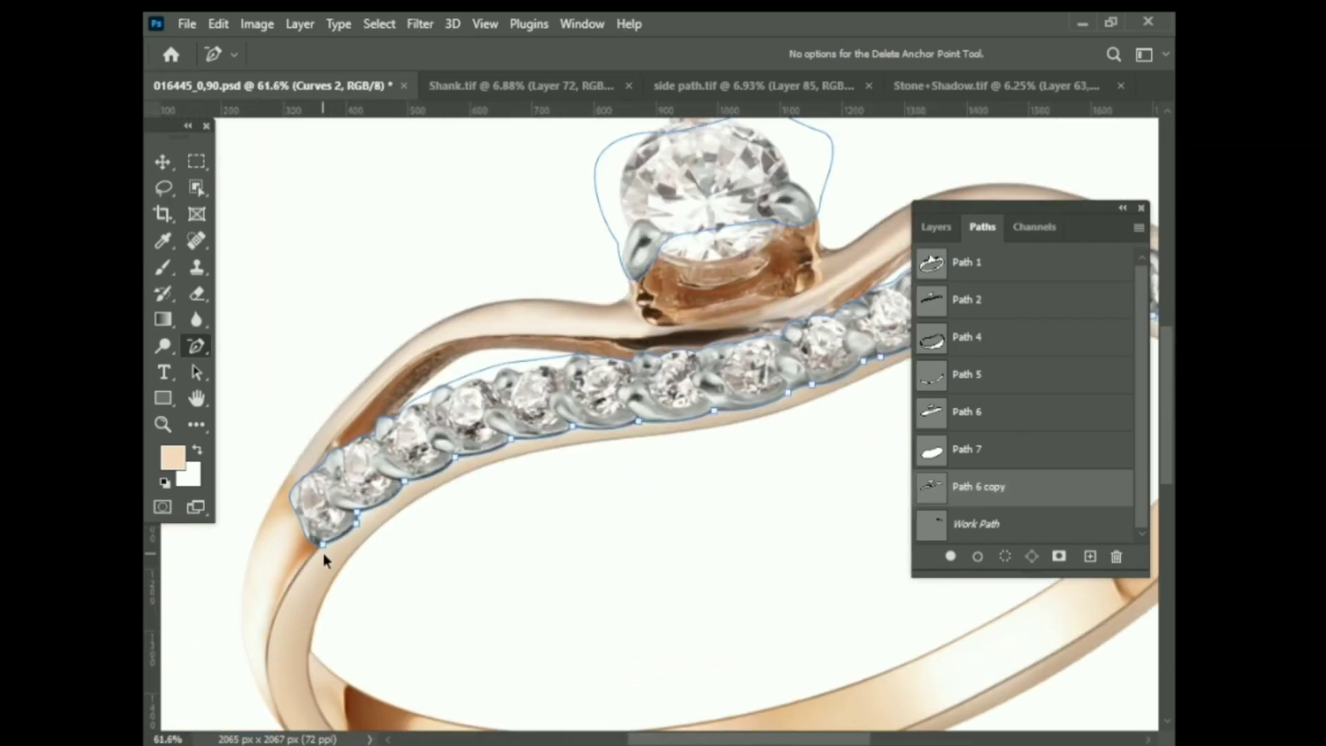
pyautogui.scroll(3, 323, 551)
pyautogui.scroll(4, 330, 545)
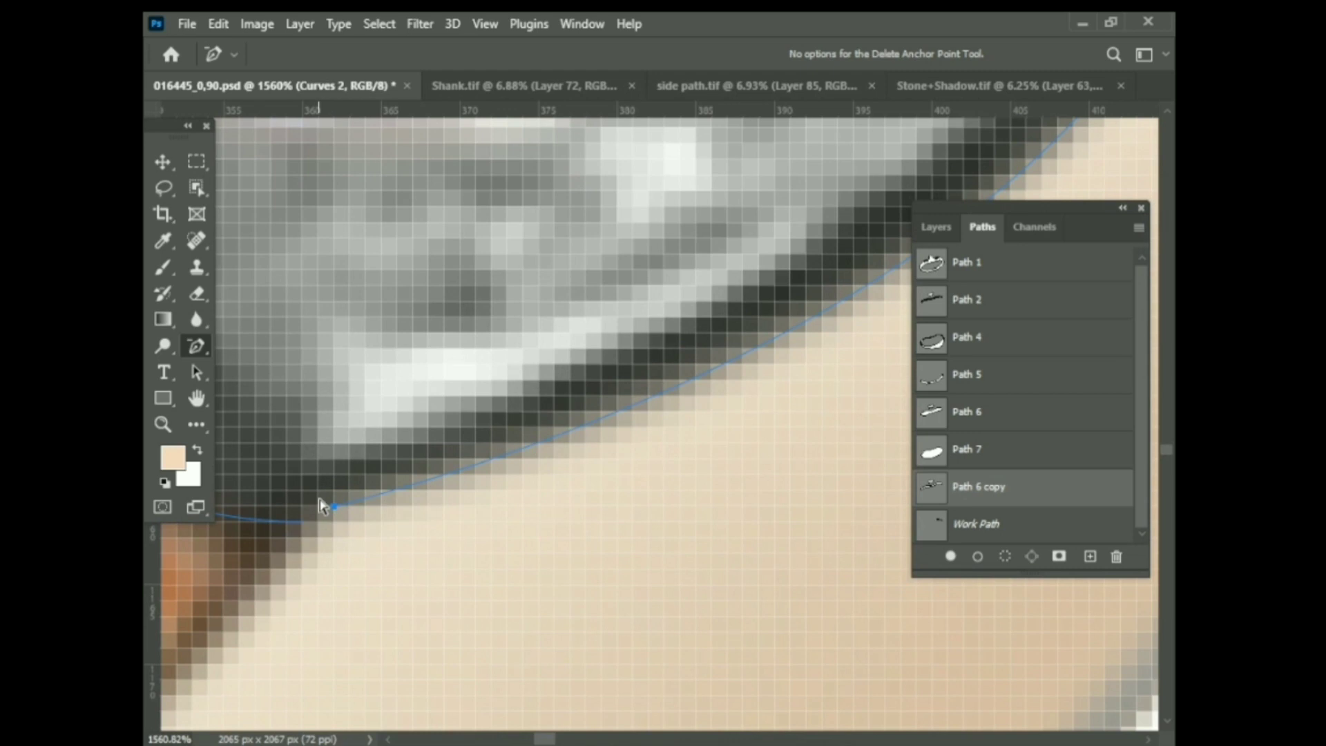
# Return to the Pen tool and select the leftover Work Path
pyautogui.press('p')
pyautogui.scroll(-5, 303, 532)
pyautogui.scroll(-3, 303, 531)
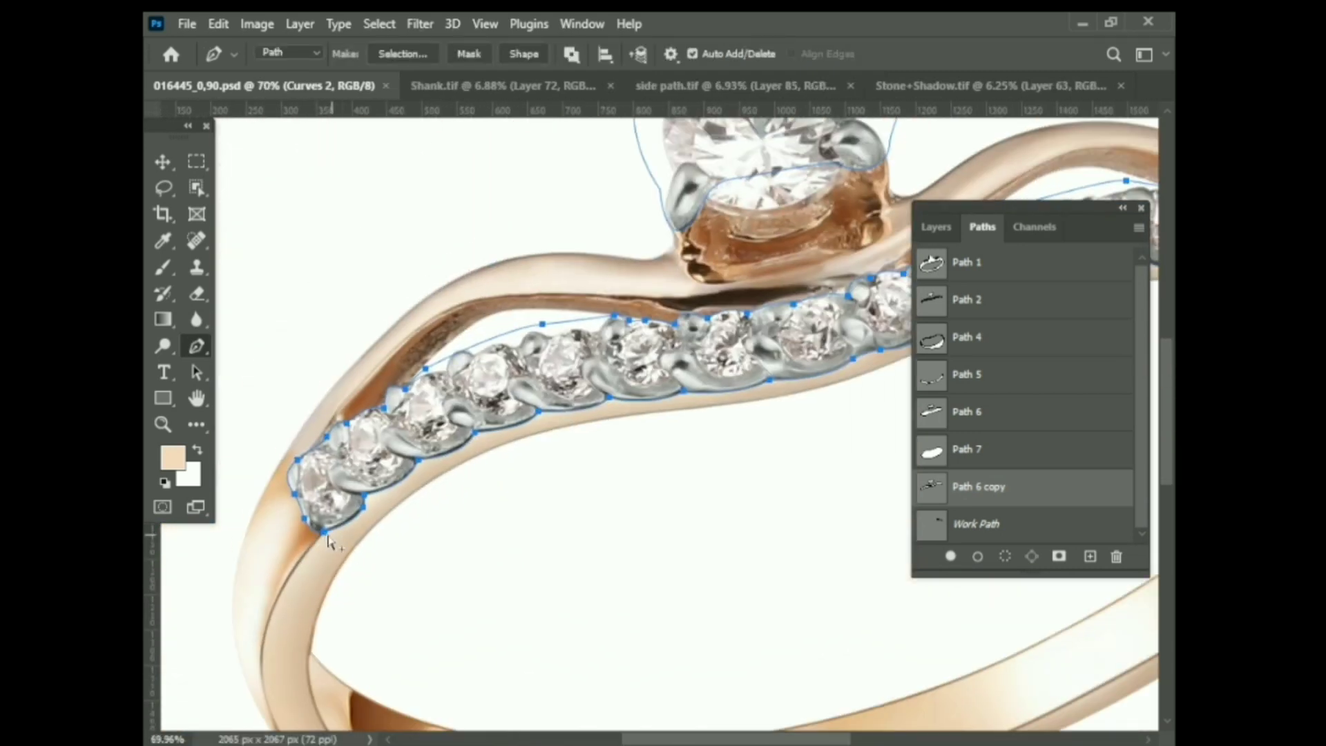
pyautogui.scroll(-2, 304, 531)
pyautogui.click(981, 526)
# Delete the leftover Work Path and save the document
pyautogui.moveTo(1114, 556); pyautogui.dragTo(1114, 555)
pyautogui.hotkey('ctrl', 's')
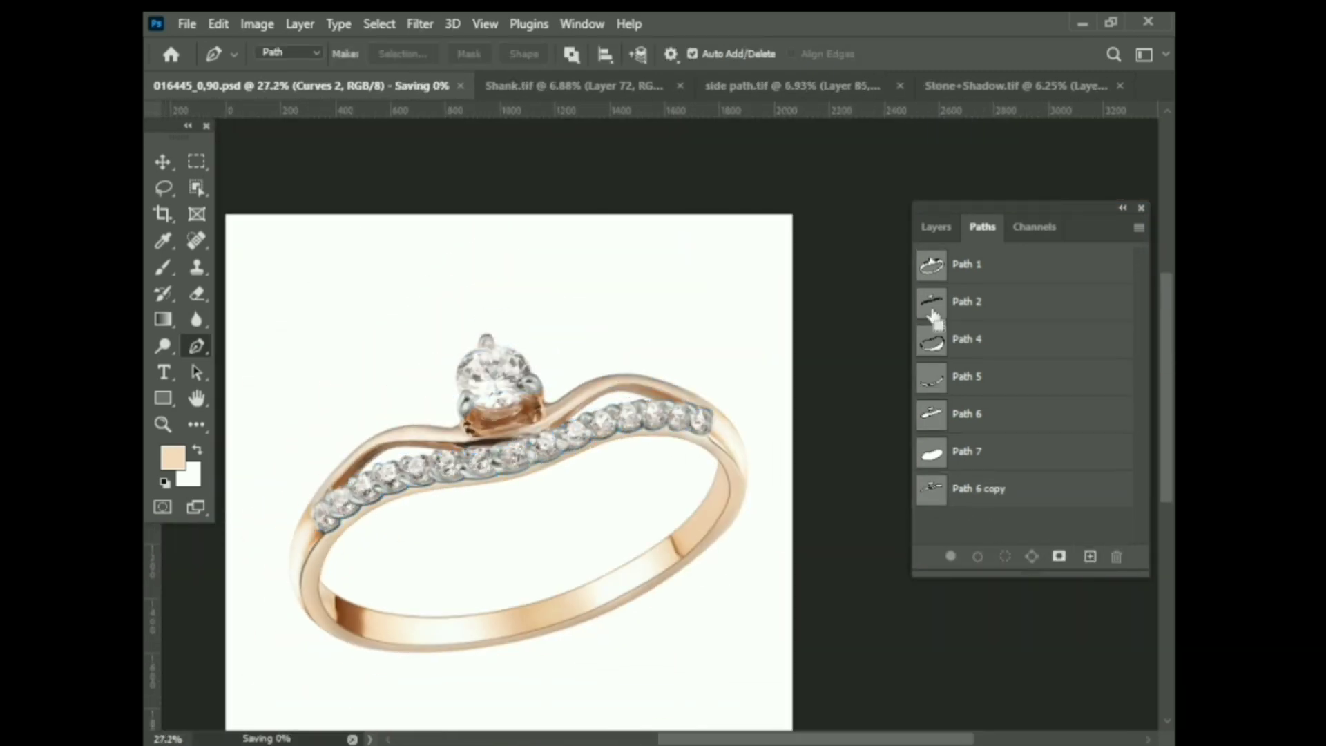
pyautogui.click(935, 227)
pyautogui.scroll(-2, 1009, 469)
pyautogui.scroll(-2, 1010, 485)
# Group the retouch layers into Group 1, then duplicate and merge it as Group 1 copy
pyautogui.keyDown('shift'); pyautogui.click(1006, 442); pyautogui.keyUp('shift')
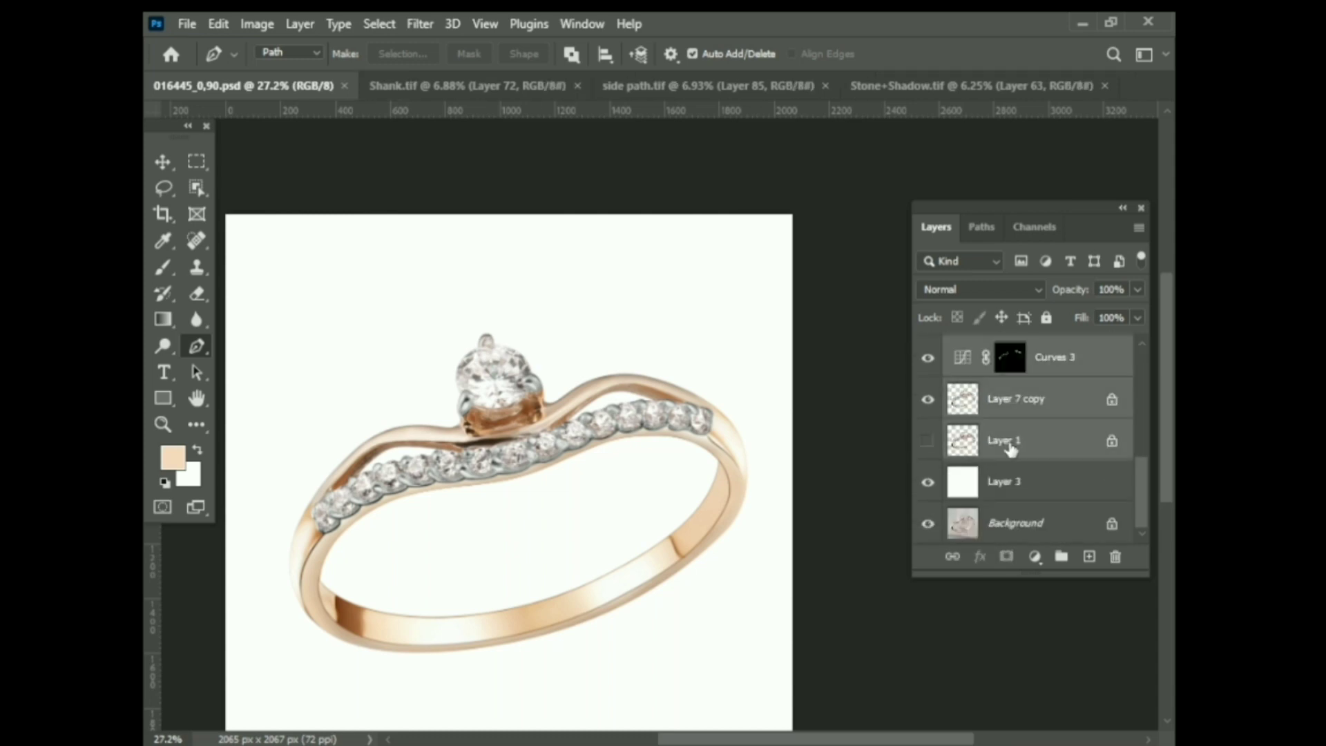
pyautogui.hotkey('ctrl', 'g')
pyautogui.hotkey('ctrl', 'j')
pyautogui.hotkey('ctrl', 's')
pyautogui.hotkey('ctrl', 'e')
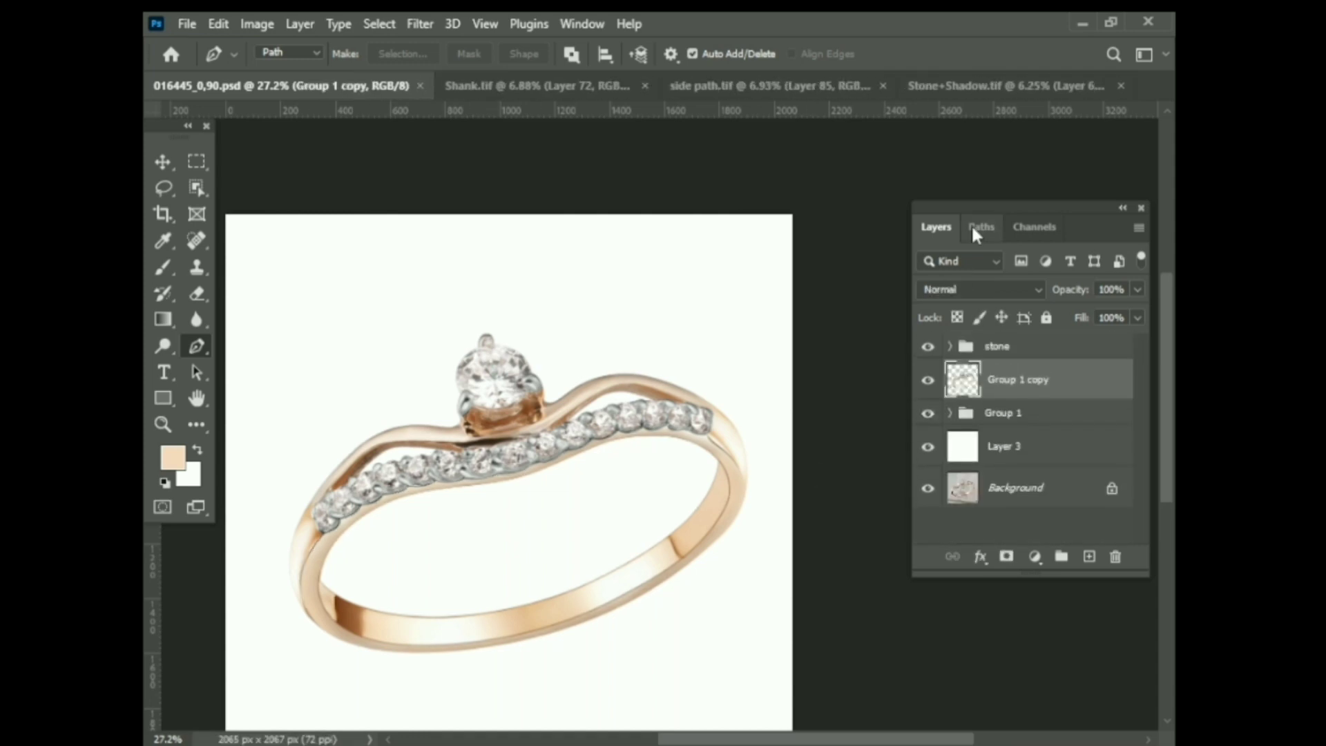
# Make a 1 px feathered selection from Path 6 copy and copy it to Layer 7
pyautogui.click(980, 227)
pyautogui.click(980, 489)
pyautogui.rightClick(598, 298)
pyautogui.click(666, 380)
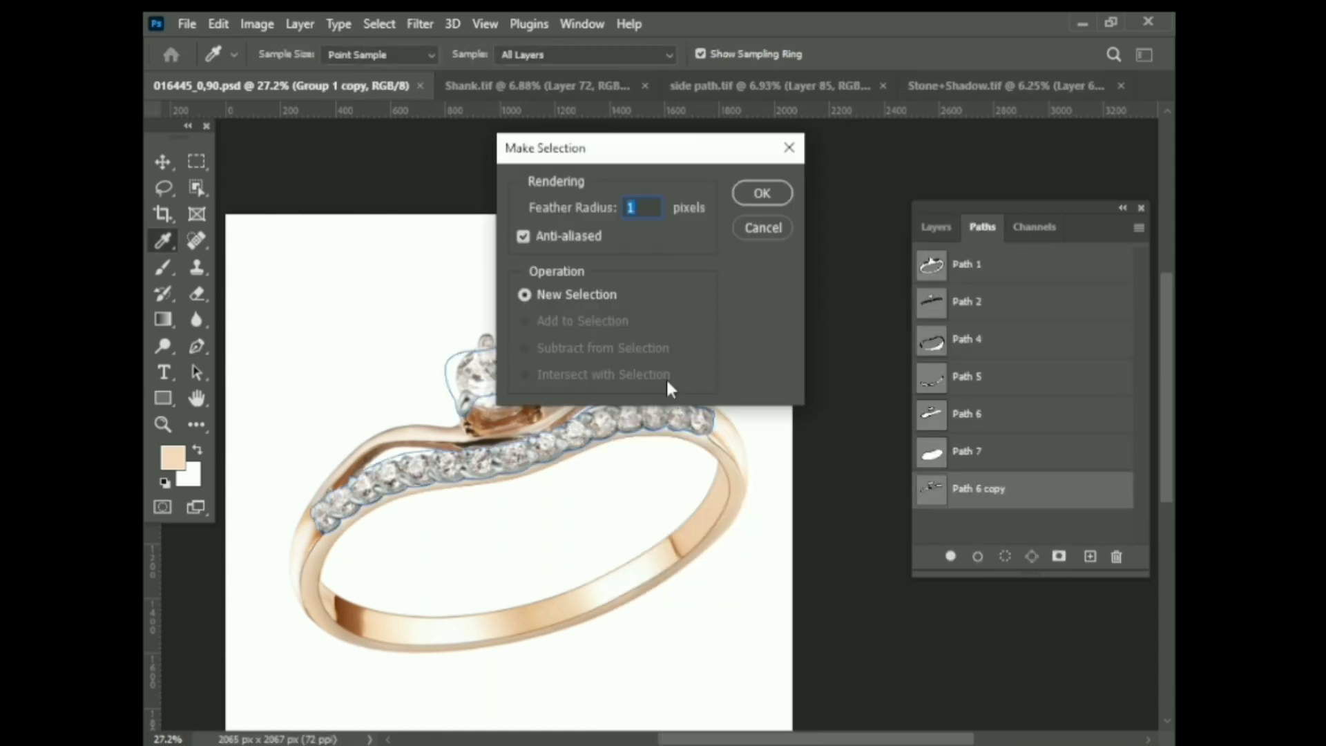
pyautogui.press('Return')
pyautogui.click(932, 226)
pyautogui.hotkey('ctrl', 'j')
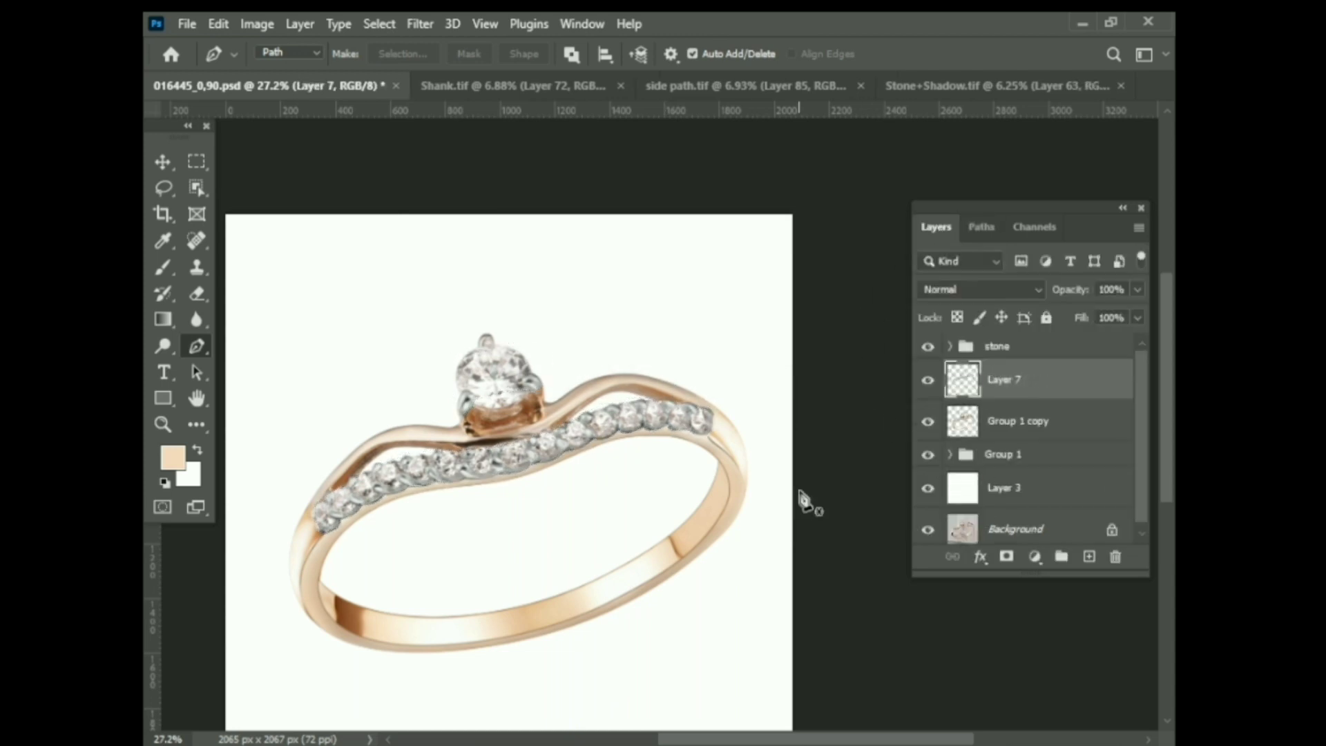
# Open Camera Raw on Group 1 copy, check the Color Mixer, then cancel without changes
pyautogui.click(996, 418)
pyautogui.hotkey('shift', 'ctrl', 'a')
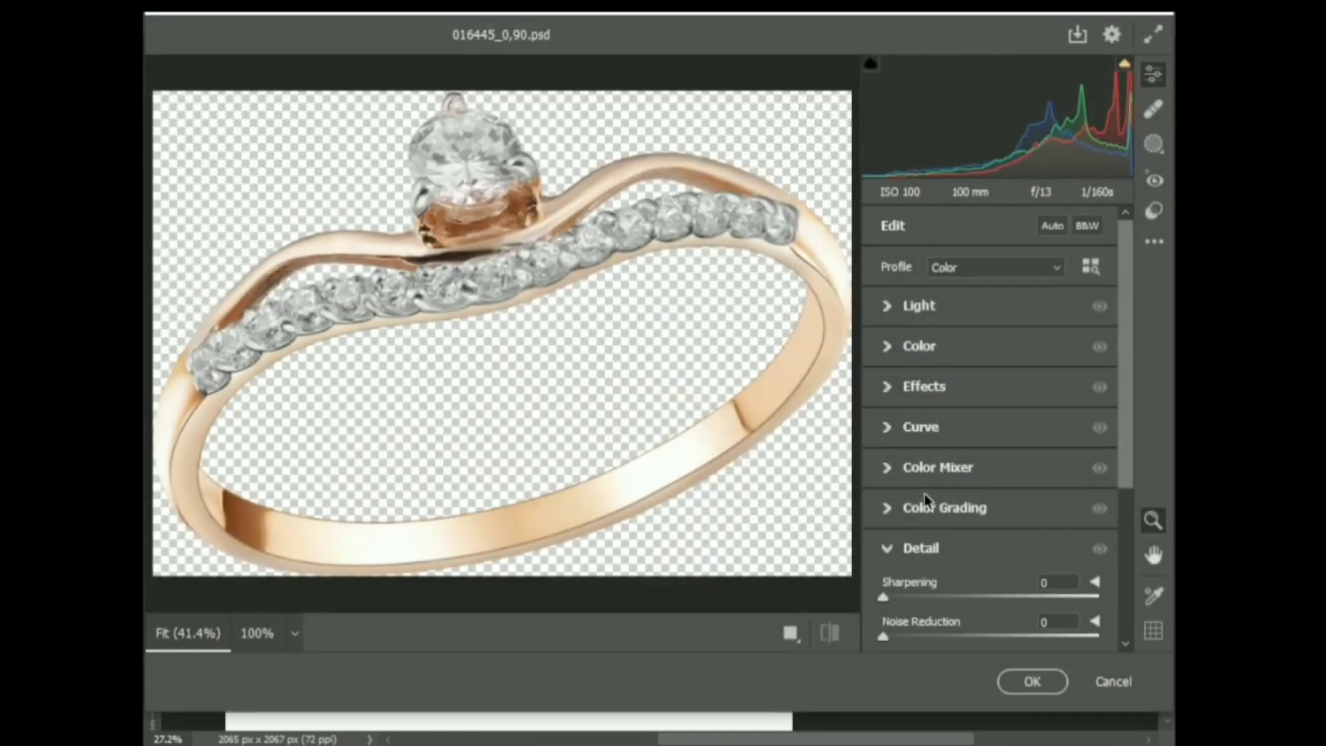
pyautogui.click(966, 468)
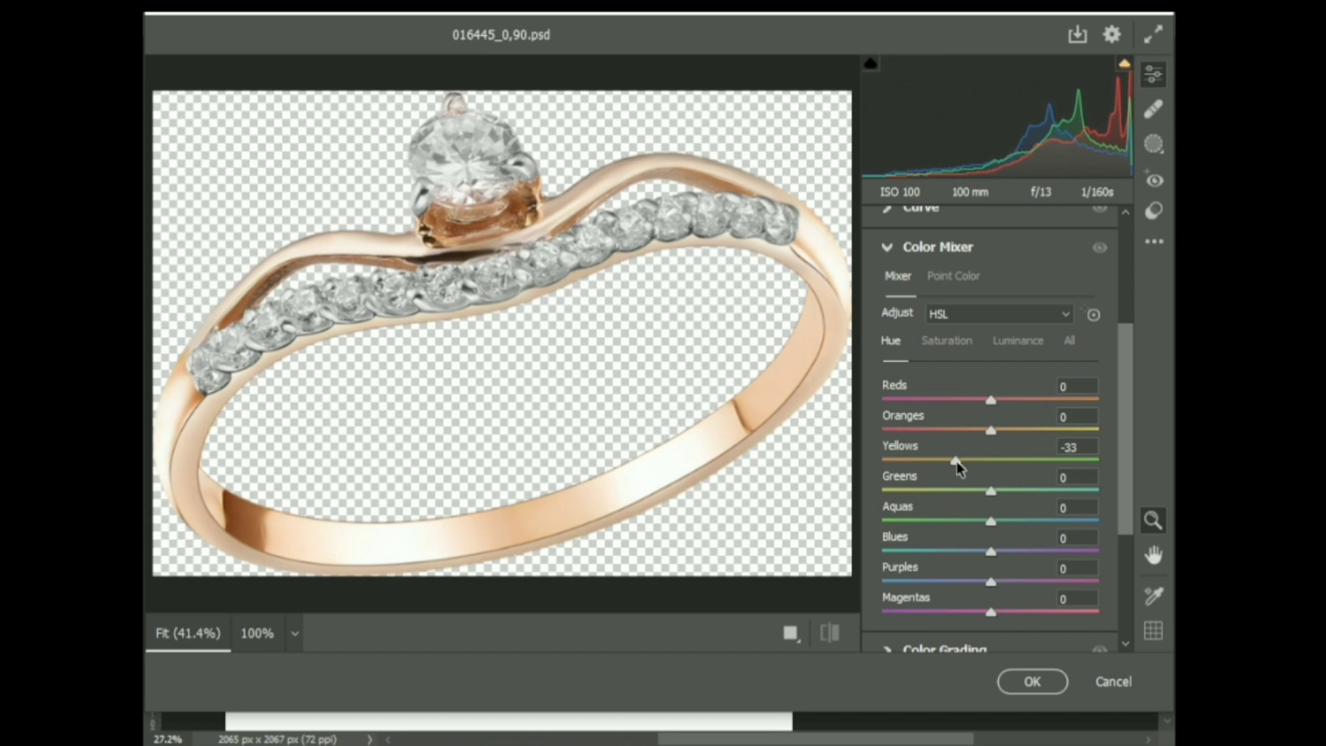
pyautogui.scroll(5, 943, 421)
pyautogui.click(1113, 682)
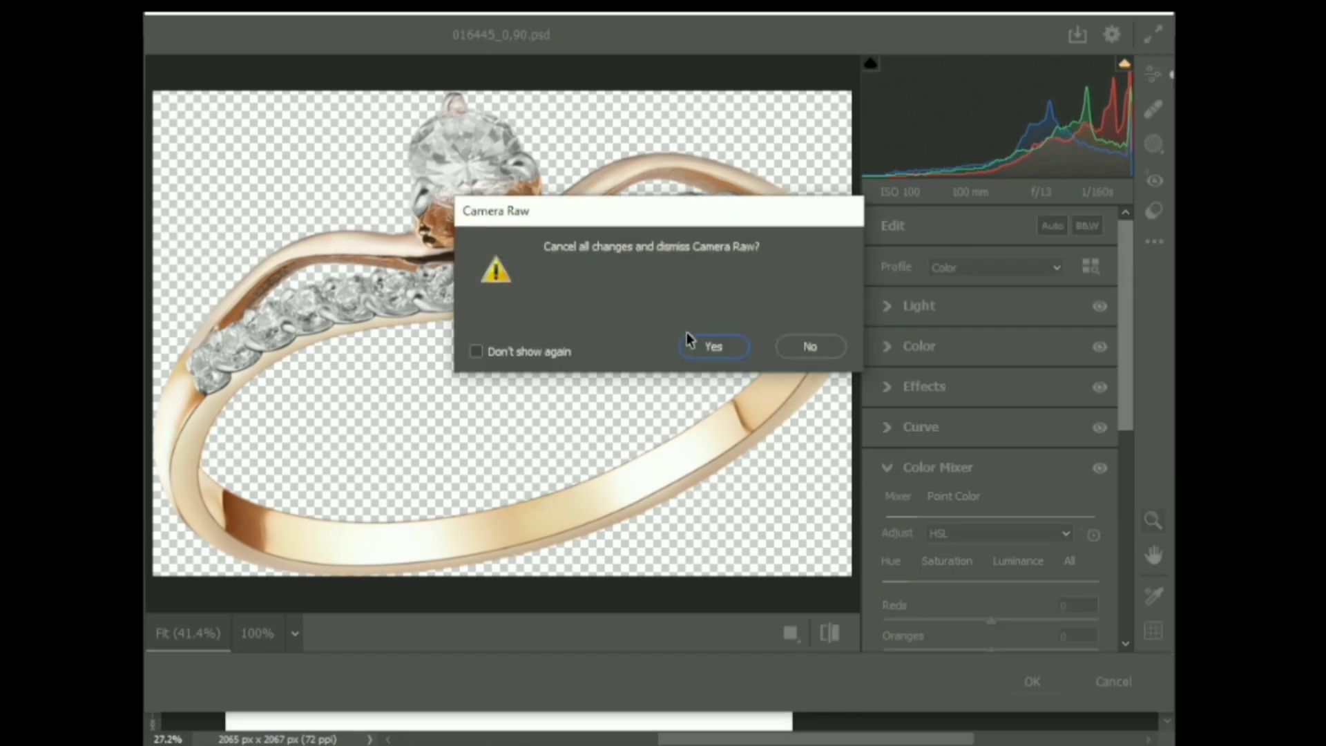
pyautogui.click(690, 339)
pyautogui.click(1035, 556)
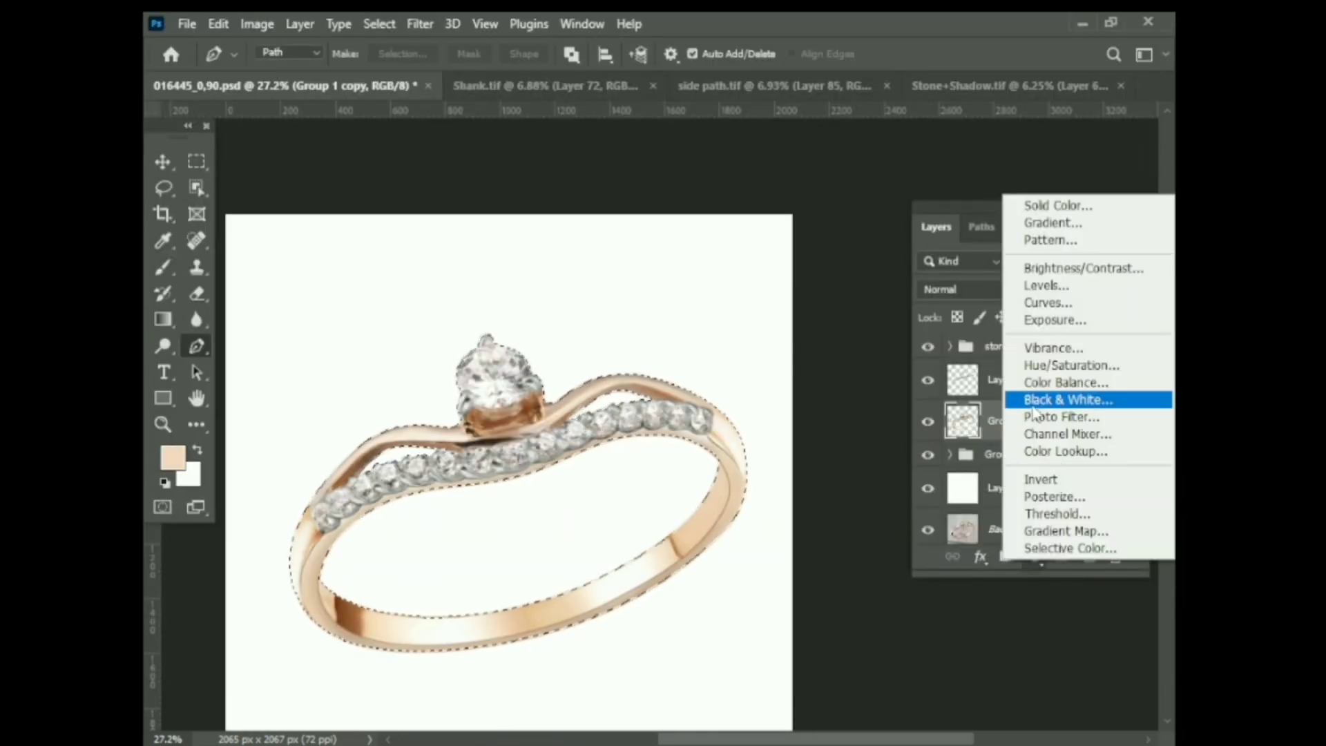
# Add a Color Balance layer pushing the ring's midtones toward yellow at -29
pyautogui.click(1063, 381)
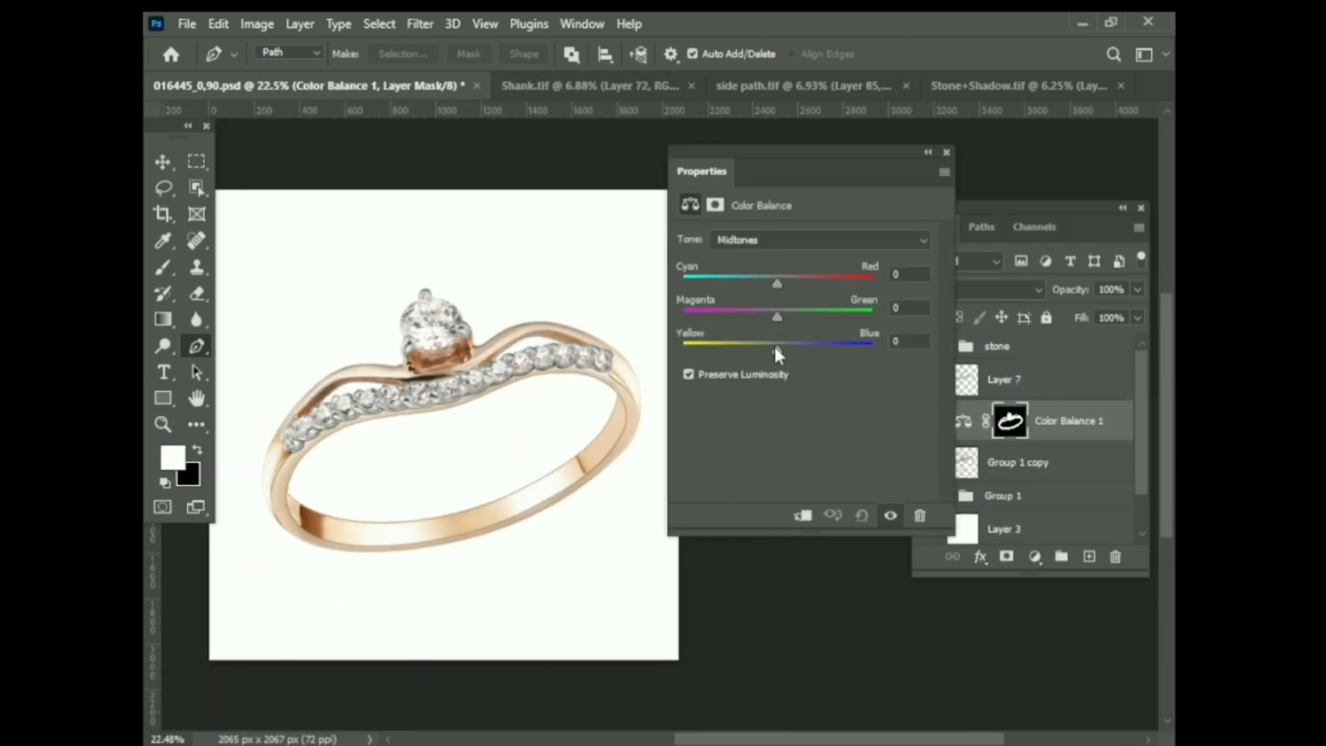
pyautogui.moveTo(777, 350); pyautogui.dragTo(751, 350)
pyautogui.scroll(5, 582, 370)
pyautogui.scroll(-3, 581, 370)
pyautogui.scroll(-2, 594, 369)
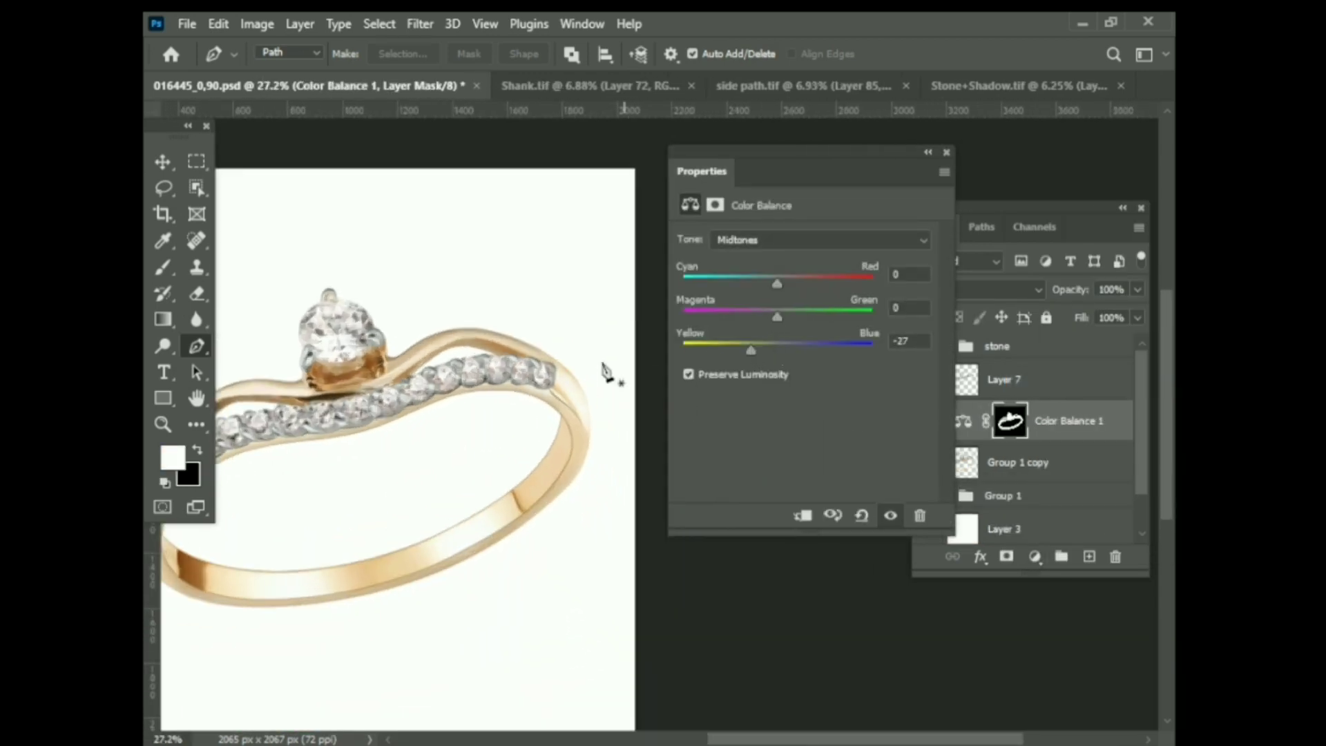
pyautogui.scroll(-1, 338, 431)
pyautogui.scroll(3, 338, 432)
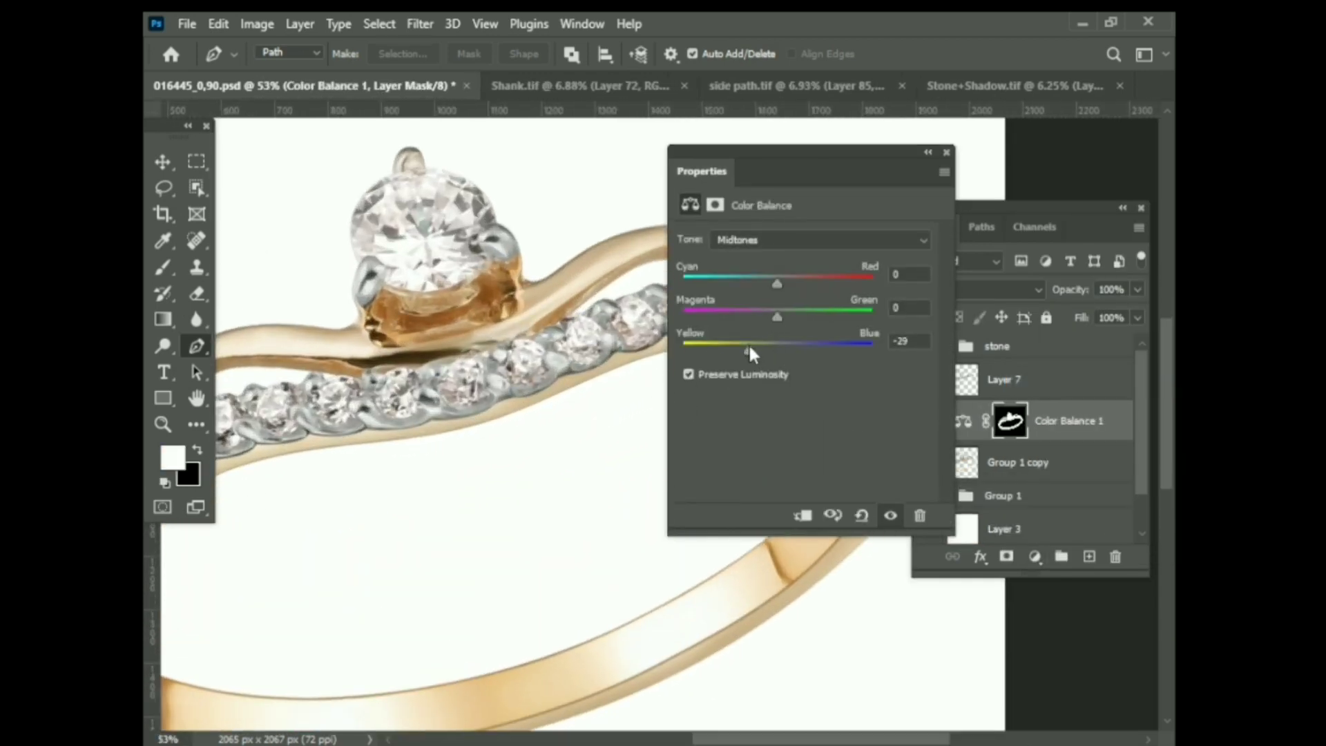
pyautogui.moveTo(729, 350); pyautogui.dragTo(740, 350)
pyautogui.click(946, 153)
pyautogui.scroll(-3, 606, 468)
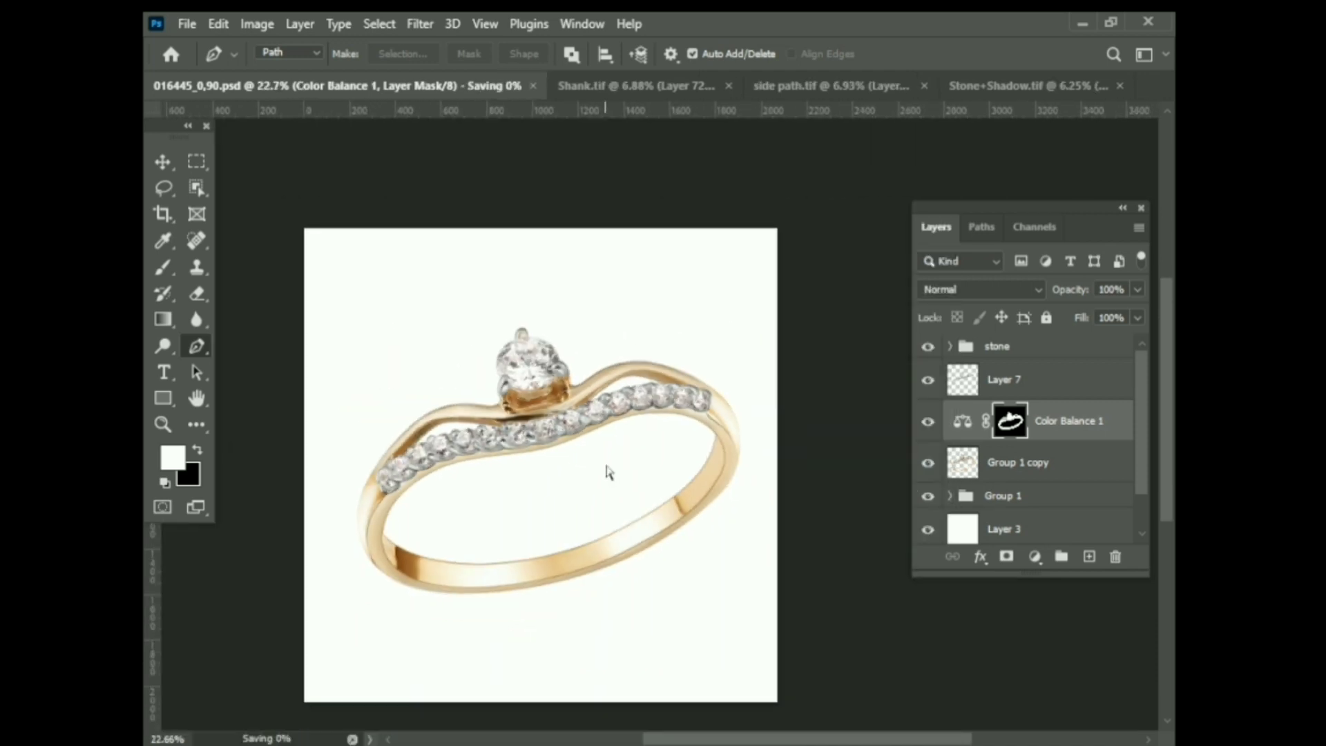
pyautogui.scroll(1, 606, 468)
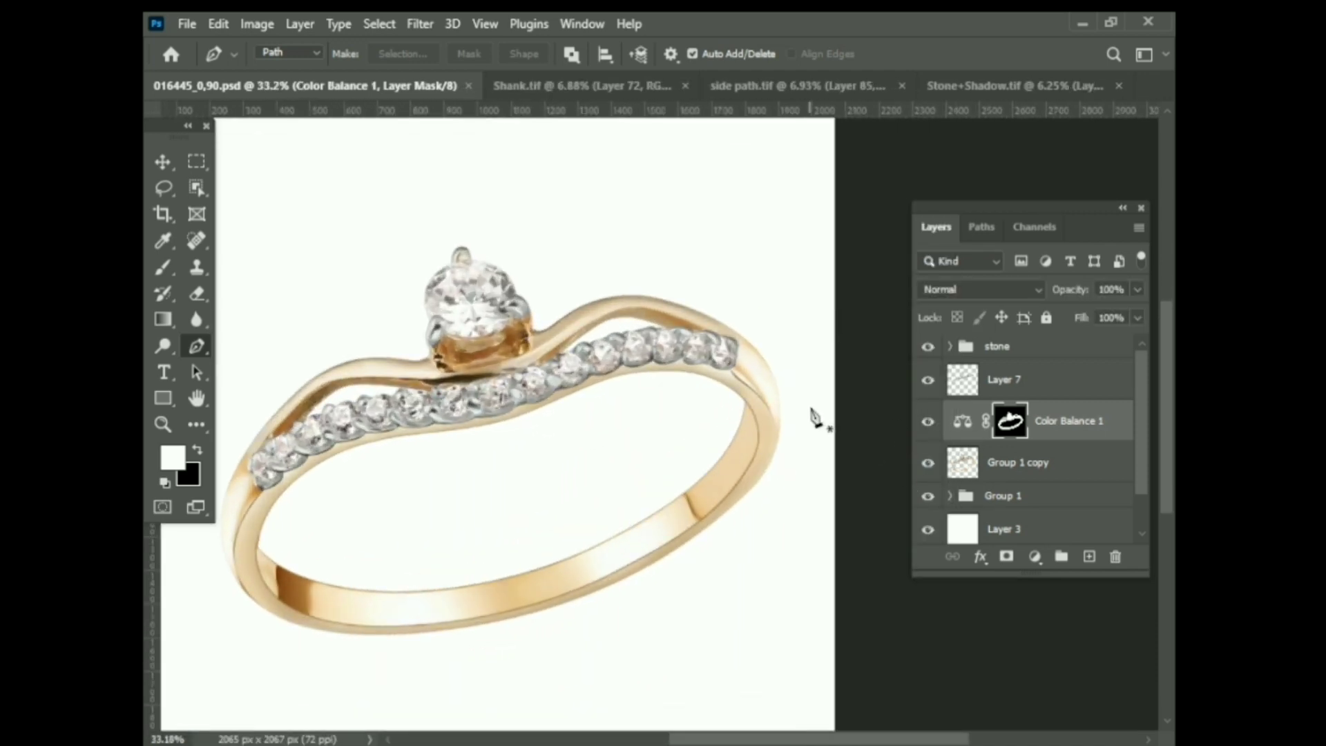
pyautogui.click(1029, 466)
# Switch to the Mixer Brush for blending paint on the metal band
pyautogui.press('b')
pyautogui.scroll(3, 563, 305)
pyautogui.scroll(1, 504, 365)
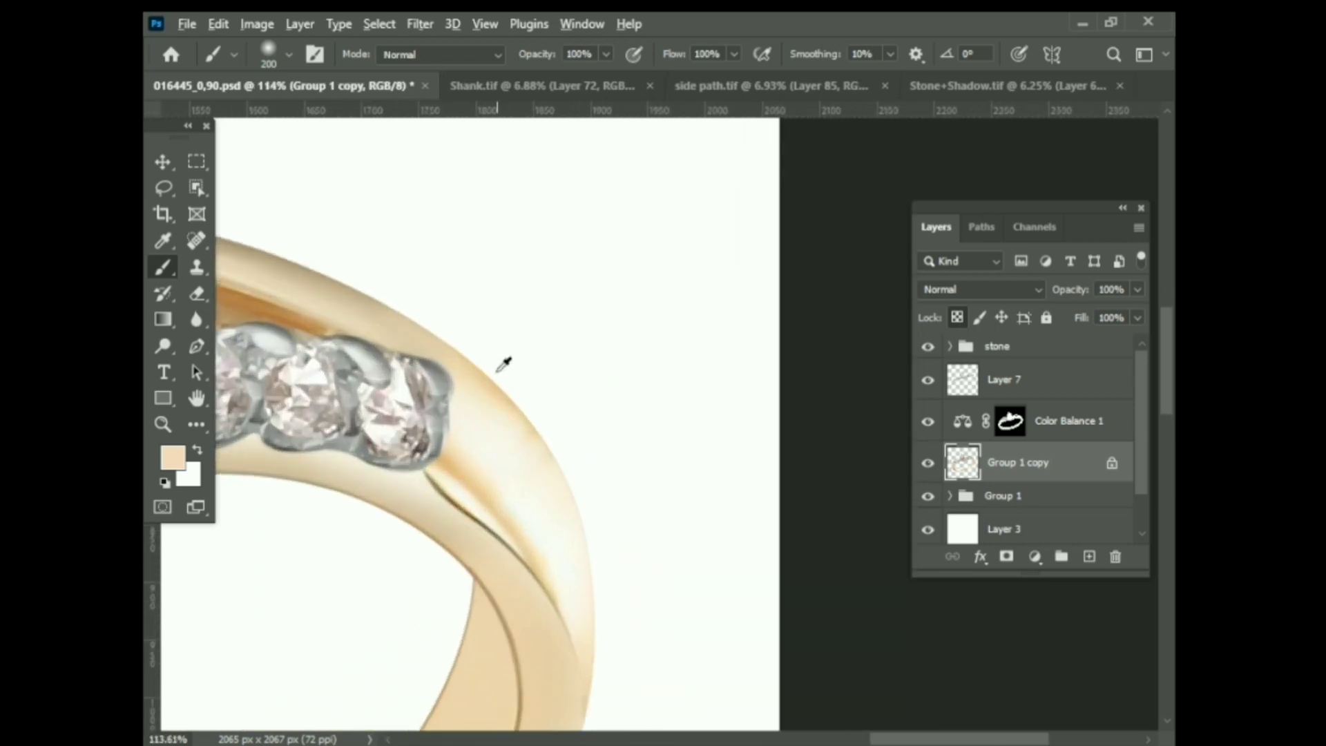
pyautogui.scroll(-4, 304, 526)
pyautogui.scroll(2, 356, 444)
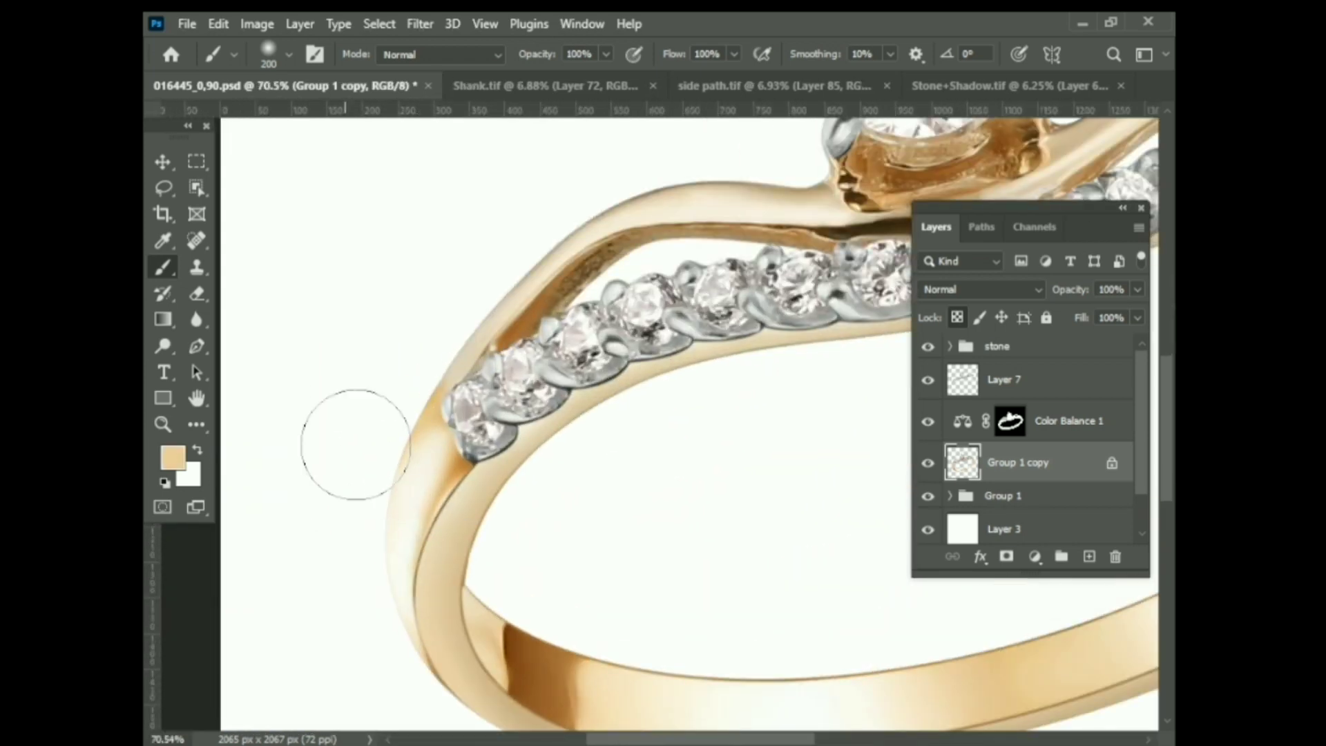
pyautogui.scroll(-2, 275, 613)
pyautogui.hotkey('shift', 'b')
pyautogui.scroll(1, 429, 415)
pyautogui.scroll(3, 486, 427)
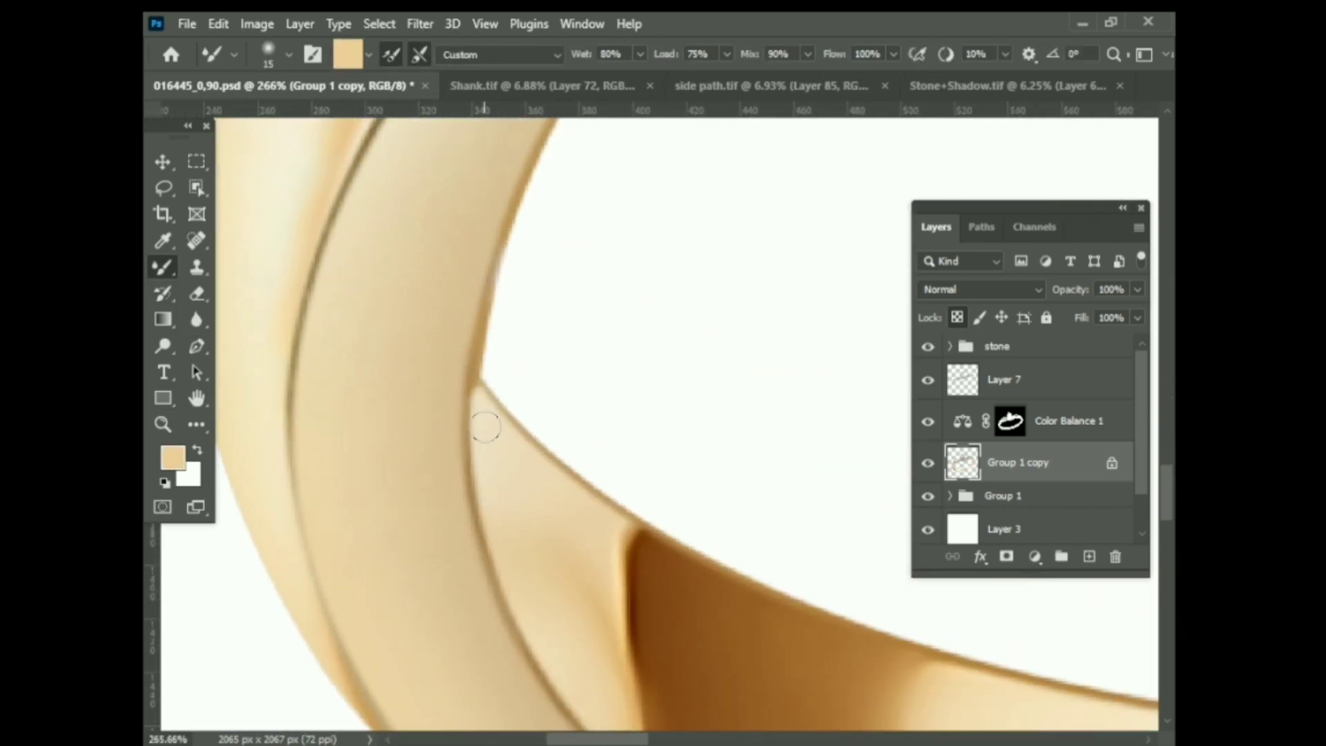
pyautogui.scroll(-3, 357, 495)
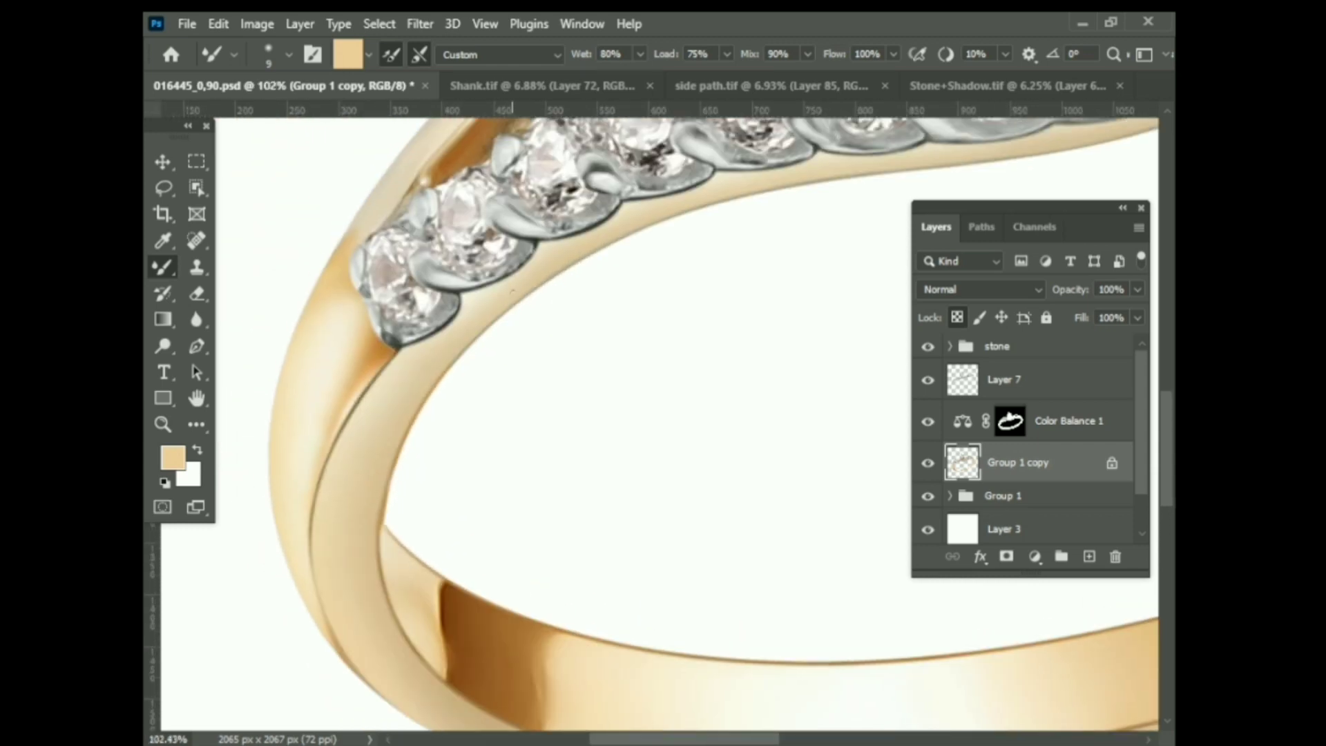
pyautogui.scroll(-3, 362, 459)
pyautogui.scroll(-2, 666, 430)
pyautogui.scroll(4, 799, 368)
pyautogui.scroll(3, 799, 368)
# Enlarge the brush to 60 and work across the gold band's surface
pyautogui.press(']')
pyautogui.press(']')
pyautogui.press(']')
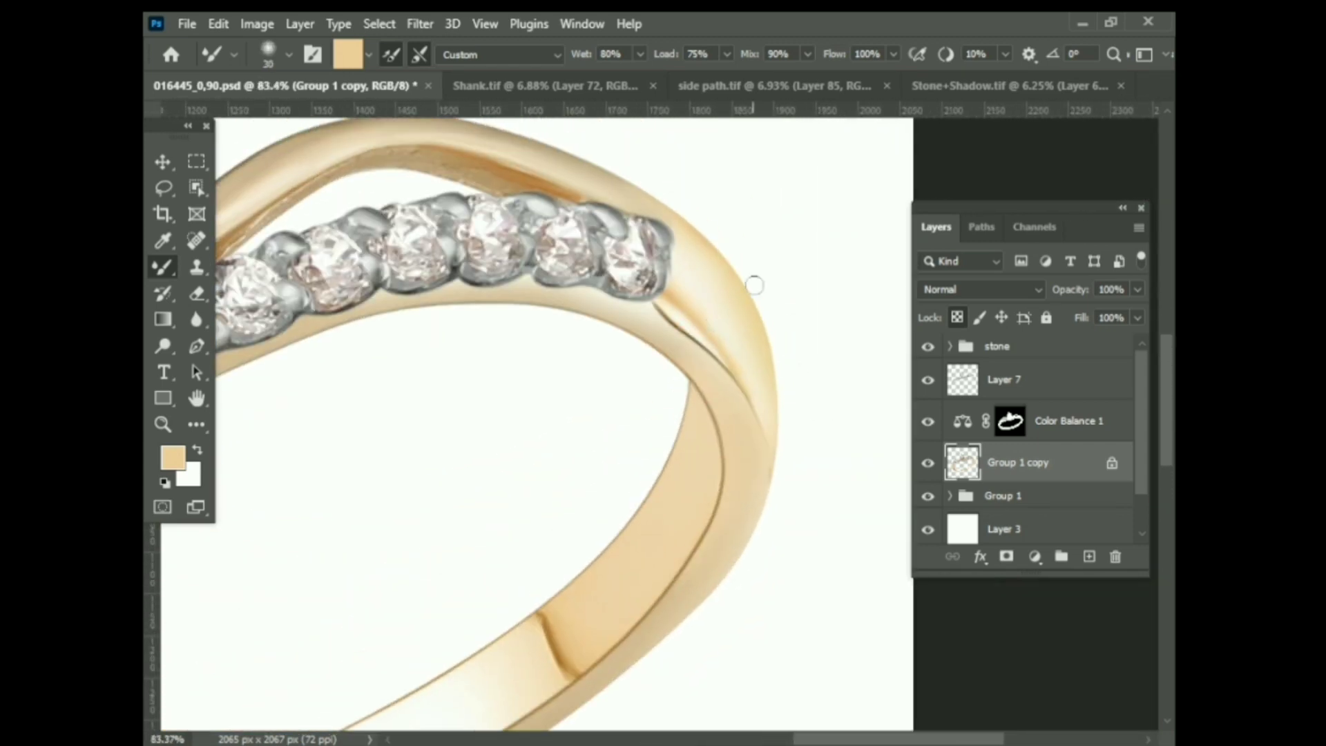
pyautogui.scroll(3, 755, 284)
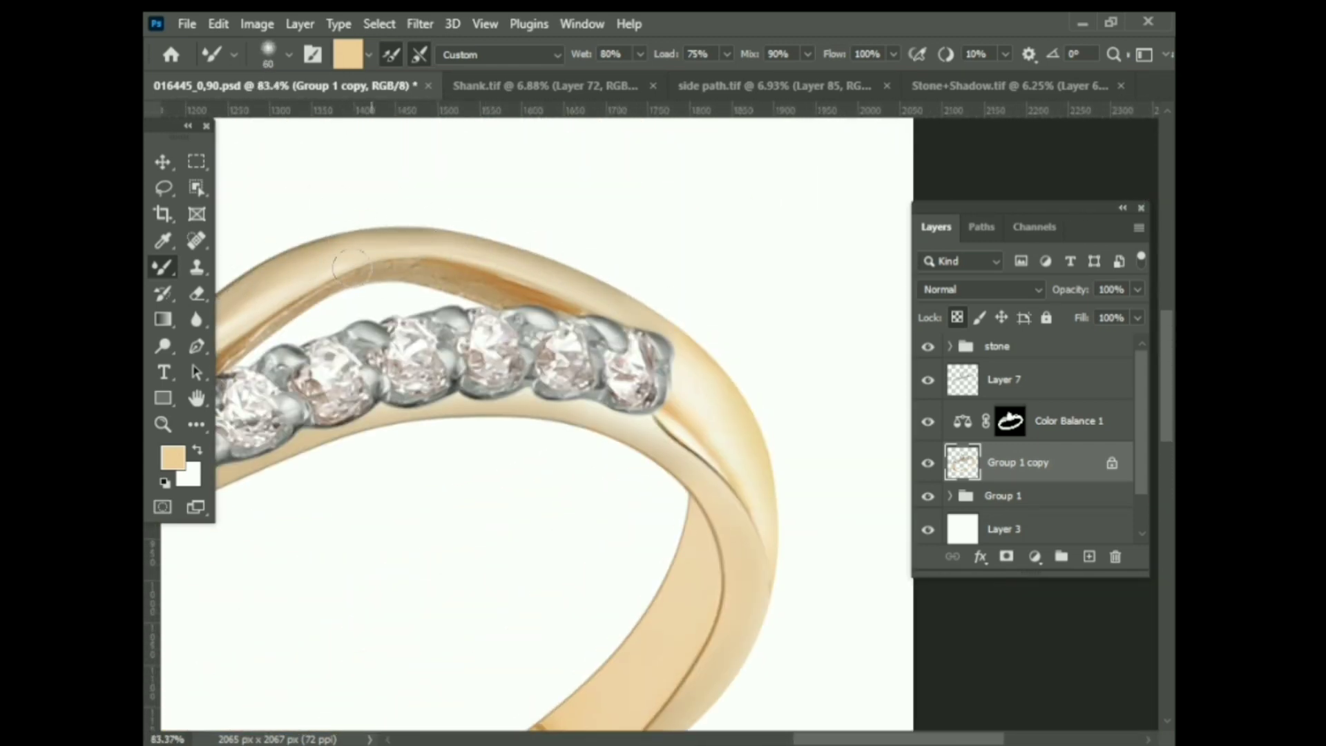
pyautogui.hscroll(-5, 352, 266)
pyautogui.scroll(2, 414, 359)
pyautogui.scroll(-4, 607, 394)
pyautogui.scroll(3, 445, 396)
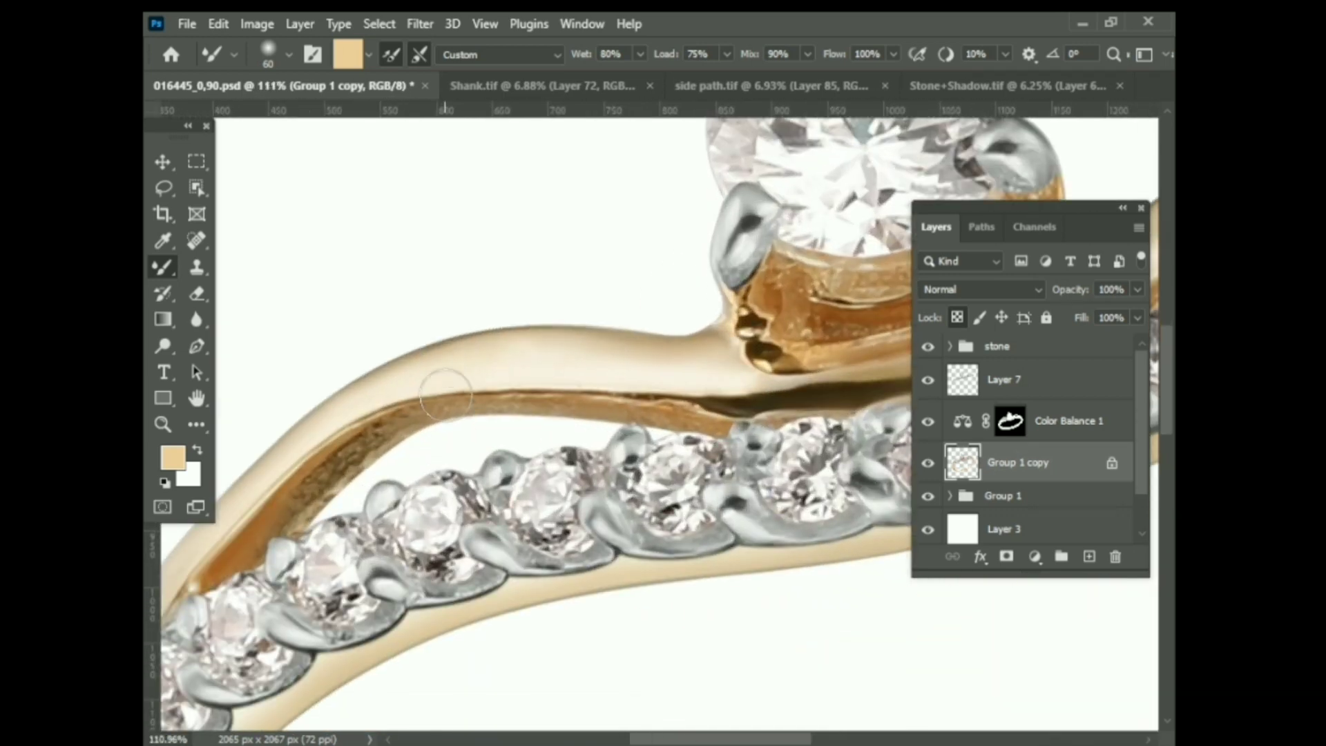
pyautogui.scroll(2, 466, 402)
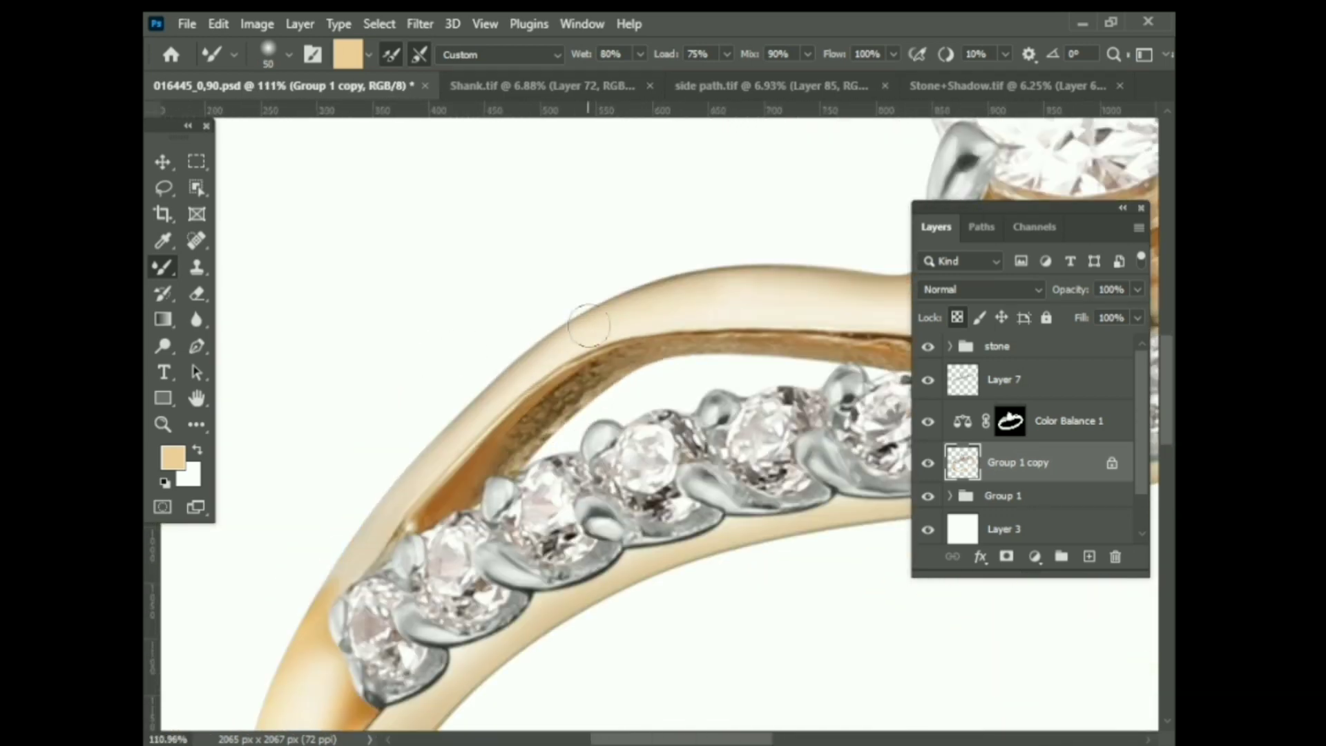
pyautogui.scroll(-3, 414, 414)
pyautogui.scroll(4, 409, 310)
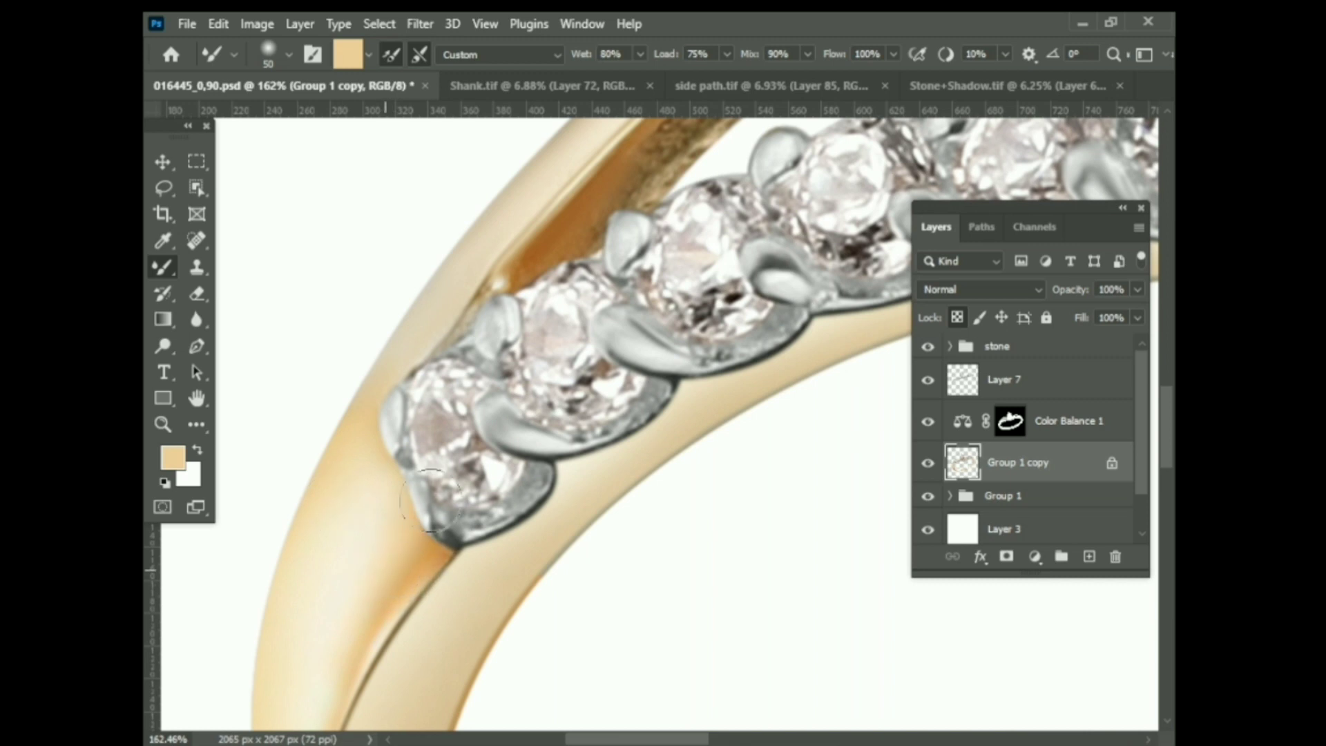
pyautogui.scroll(-4, 357, 531)
pyautogui.scroll(1, 615, 453)
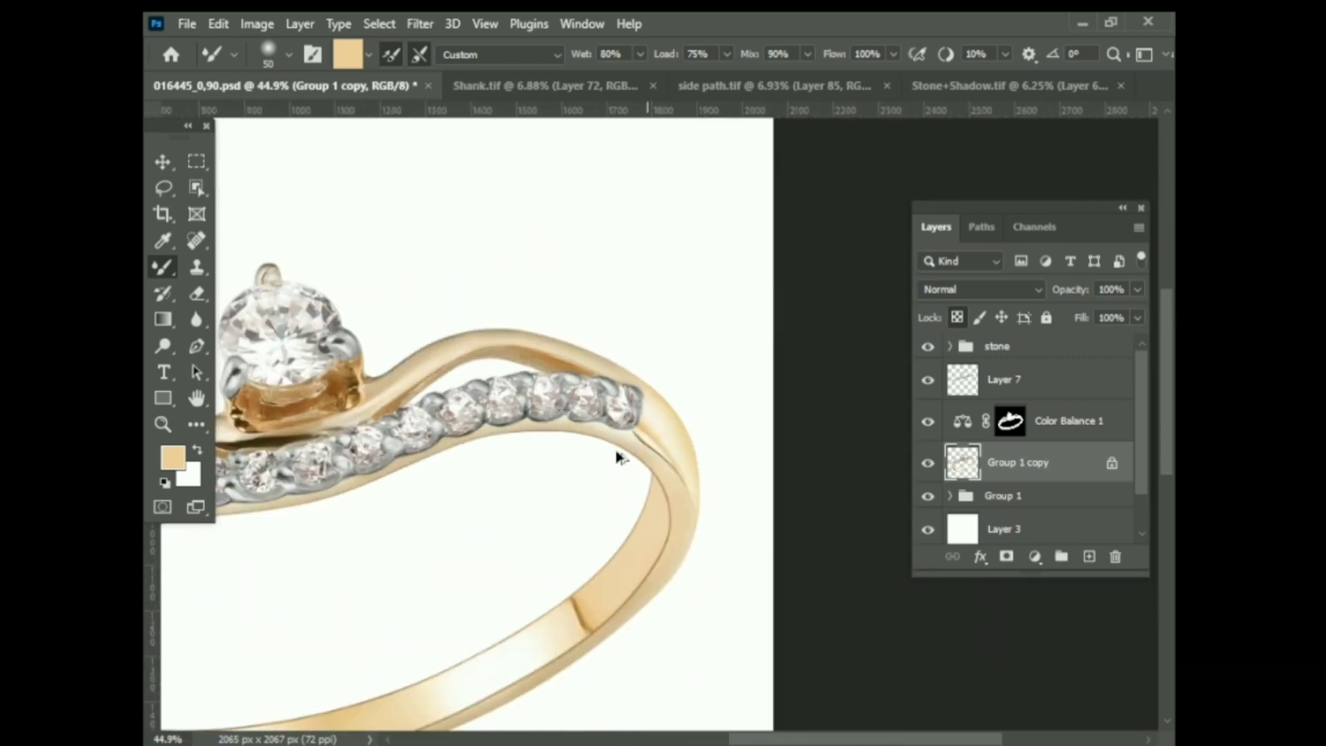
pyautogui.scroll(-3, 586, 424)
pyautogui.scroll(4, 613, 404)
pyautogui.scroll(1, 613, 404)
# Add a Curves adjustment nudging the black and white points inward, then save
pyautogui.scroll(-3, 739, 489)
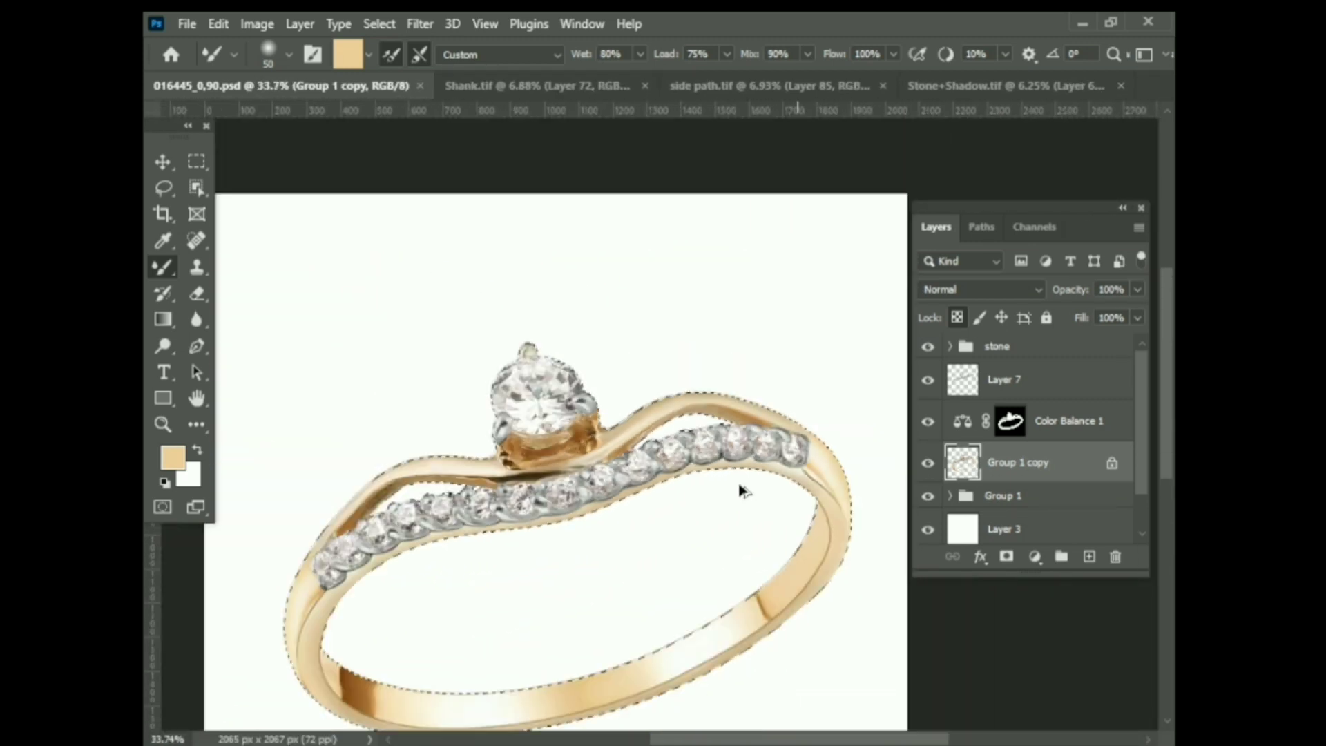
pyautogui.click(1034, 556)
pyautogui.click(1053, 301)
pyautogui.scroll(1, 546, 511)
pyautogui.moveTo(723, 494); pyautogui.dragTo(734, 495)
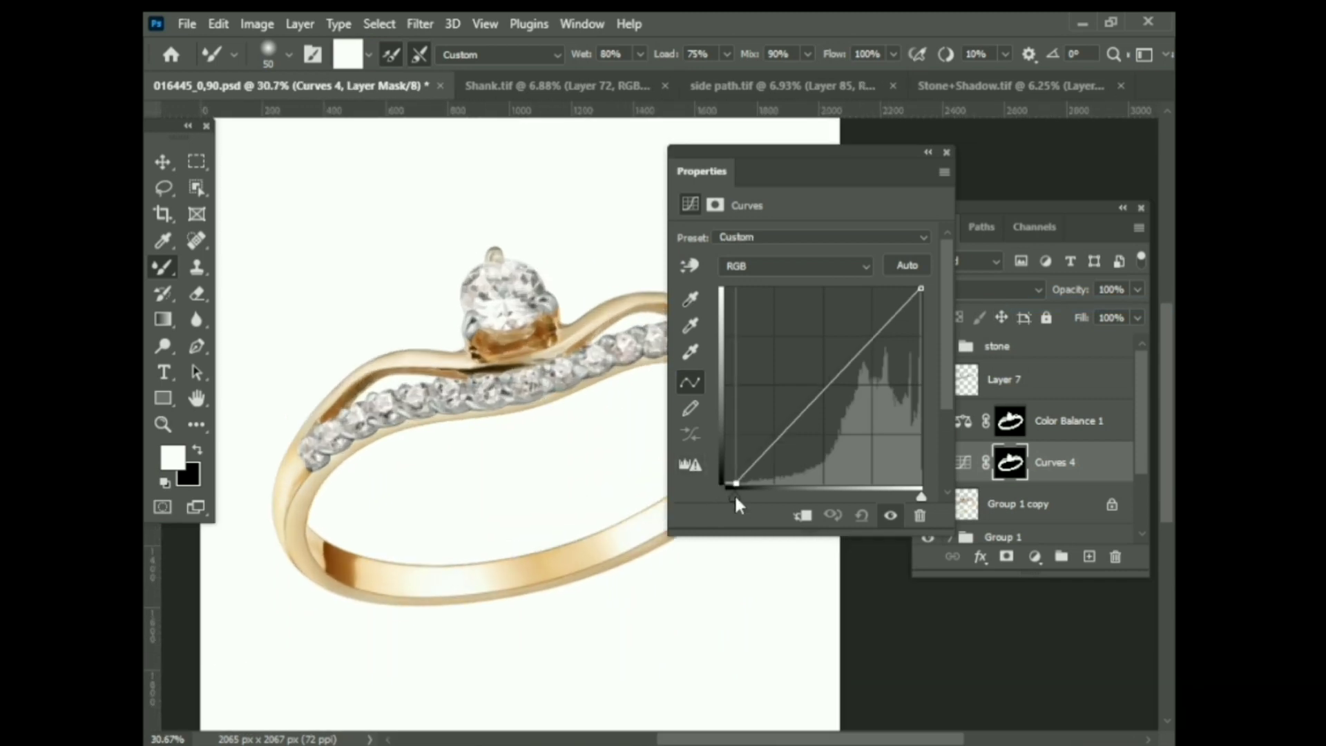
pyautogui.moveTo(921, 496); pyautogui.dragTo(918, 496)
pyautogui.click(946, 153)
pyautogui.hotkey('ctrl', 's')
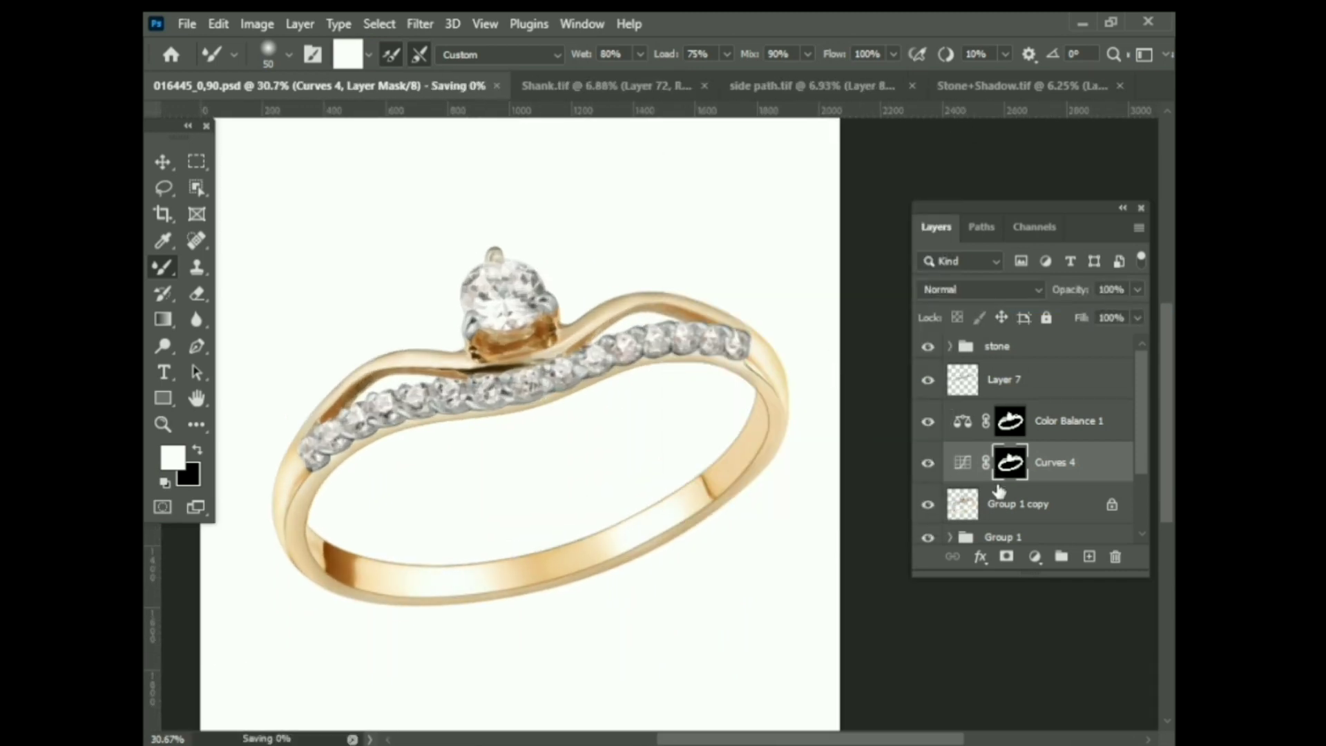
# Duplicate Group 1 copy and sharpen it with Unsharp Mask at amount 1
pyautogui.click(1002, 503)
pyautogui.hotkey('ctrl', 'j')
pyautogui.scroll(2, 408, 424)
pyautogui.click(420, 24)
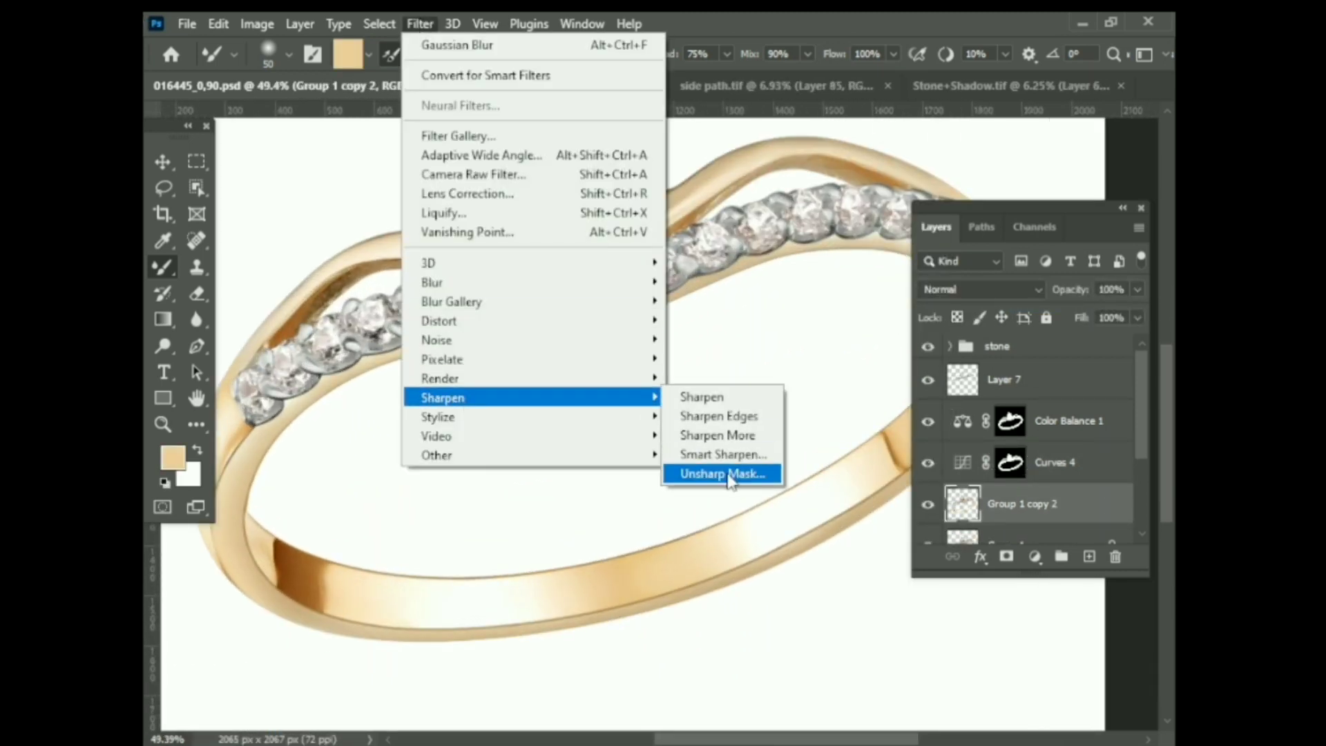
pyautogui.click(730, 474)
pyautogui.keyDown('ctrl'); pyautogui.click(423, 250); pyautogui.keyUp('ctrl')
pyautogui.write('1')
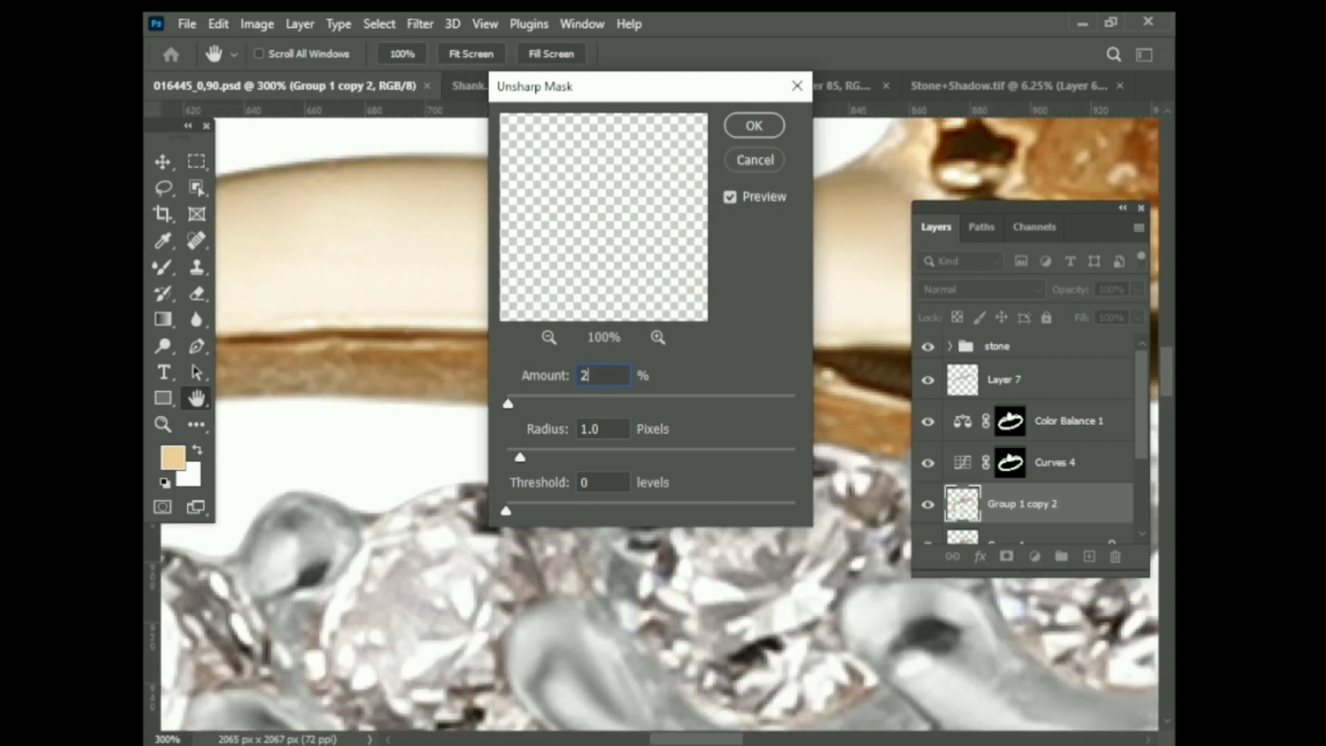
pyautogui.press('Return')
pyautogui.hotkey('ctrl', '0')
pyautogui.scroll(-2, 576, 448)
# Add a brightening Curves layer and invert its mask to black to hide it
pyautogui.scroll(-1, 1022, 484)
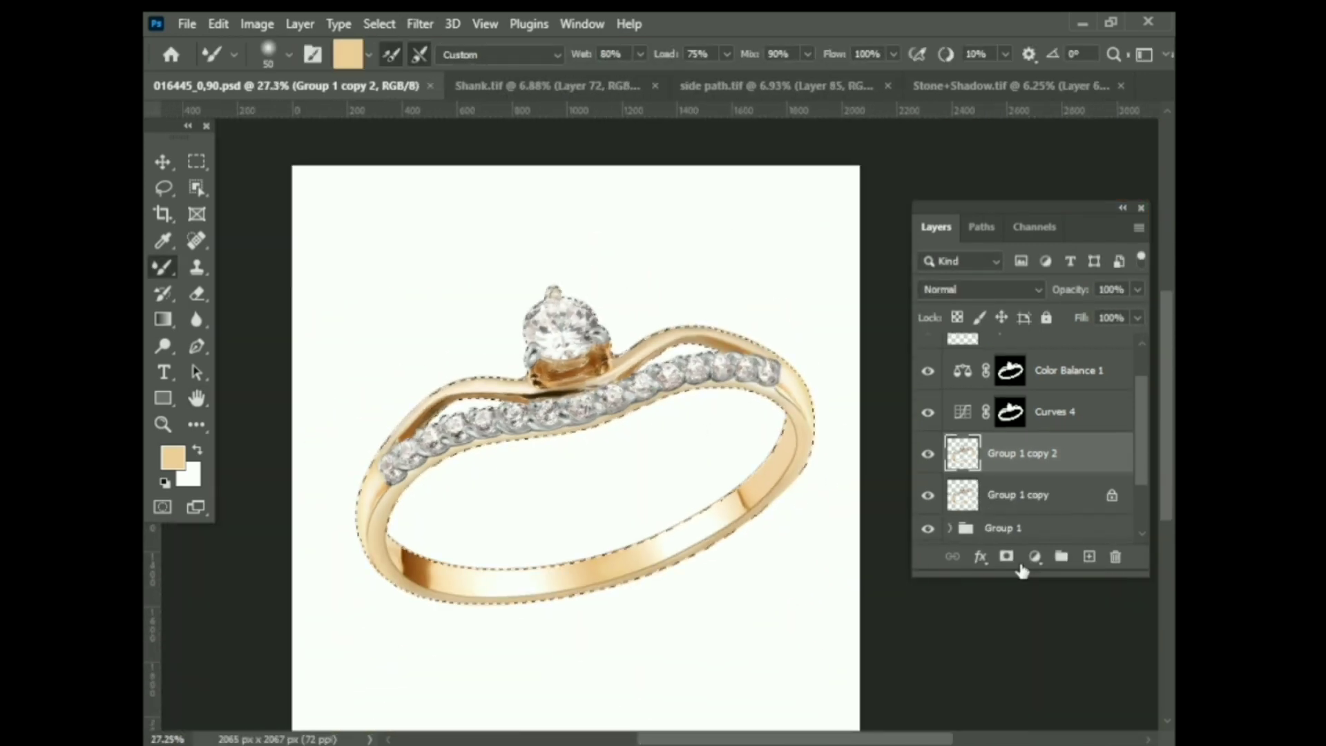
pyautogui.click(1034, 557)
pyautogui.click(1096, 299)
pyautogui.moveTo(826, 376); pyautogui.dragTo(808, 355)
pyautogui.click(946, 151)
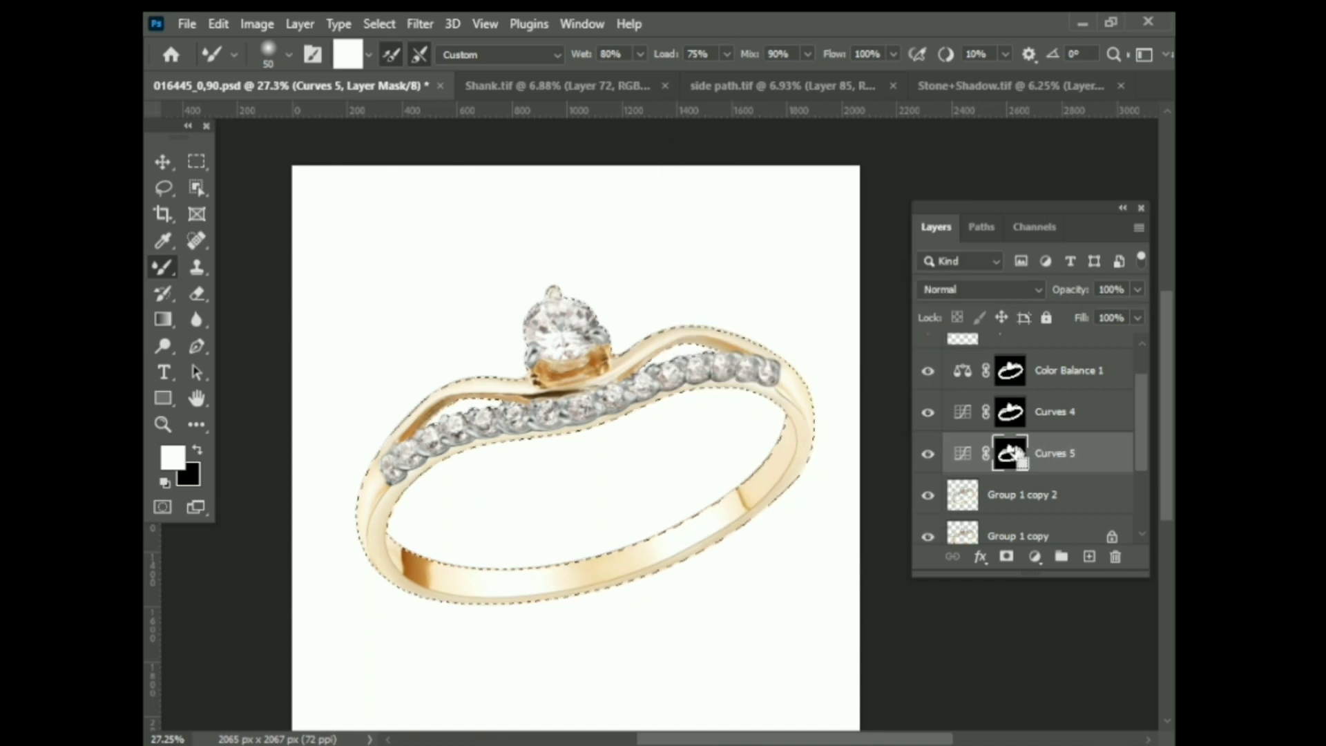
pyautogui.hotkey('ctrl', 'i')
# Paint white on the mask to bring the brightening back onto part of the band
pyautogui.press('b')
pyautogui.keyDown('alt'); pyautogui.scroll(2, 470, 357); pyautogui.keyUp('alt')
pyautogui.keyDown('alt'); pyautogui.scroll(2, 471, 357); pyautogui.keyUp('alt')
pyautogui.keyDown('alt'); pyautogui.scroll(1, 470, 357); pyautogui.keyUp('alt')
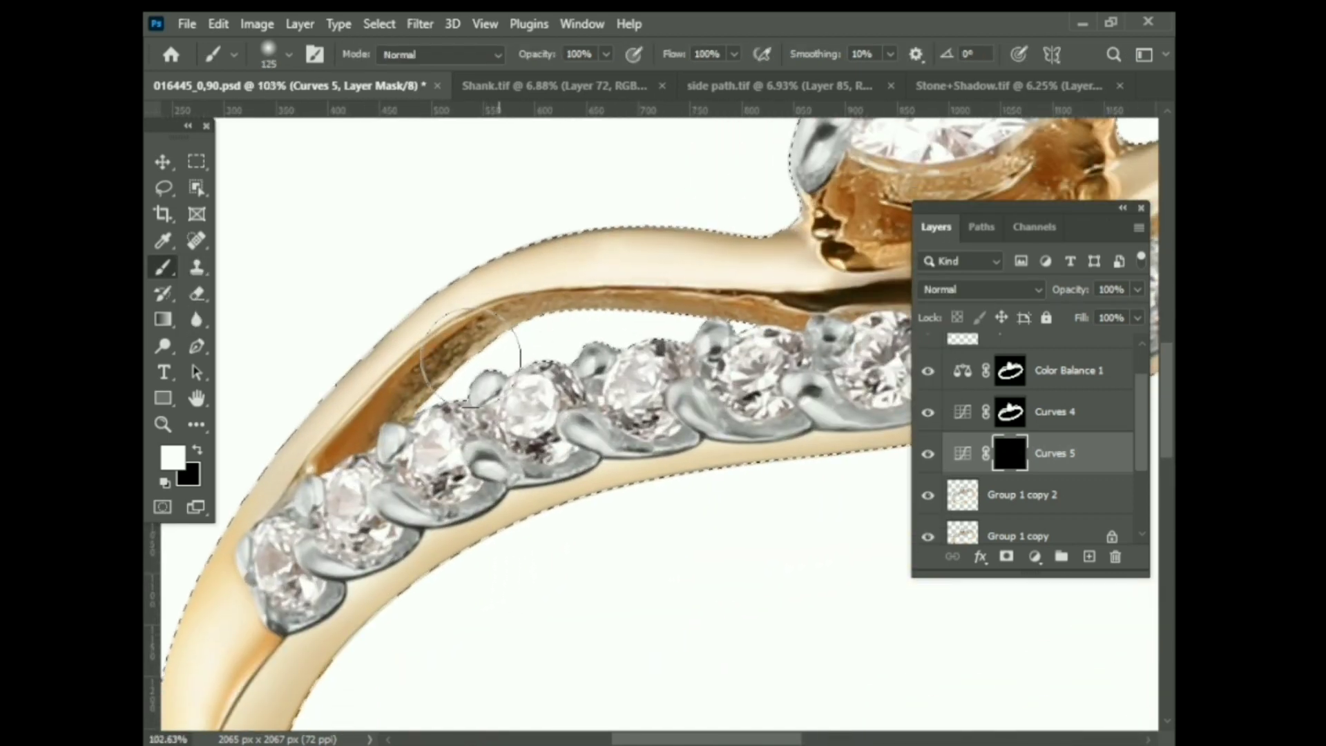
pyautogui.moveTo(471, 357); pyautogui.dragTo(410, 442)
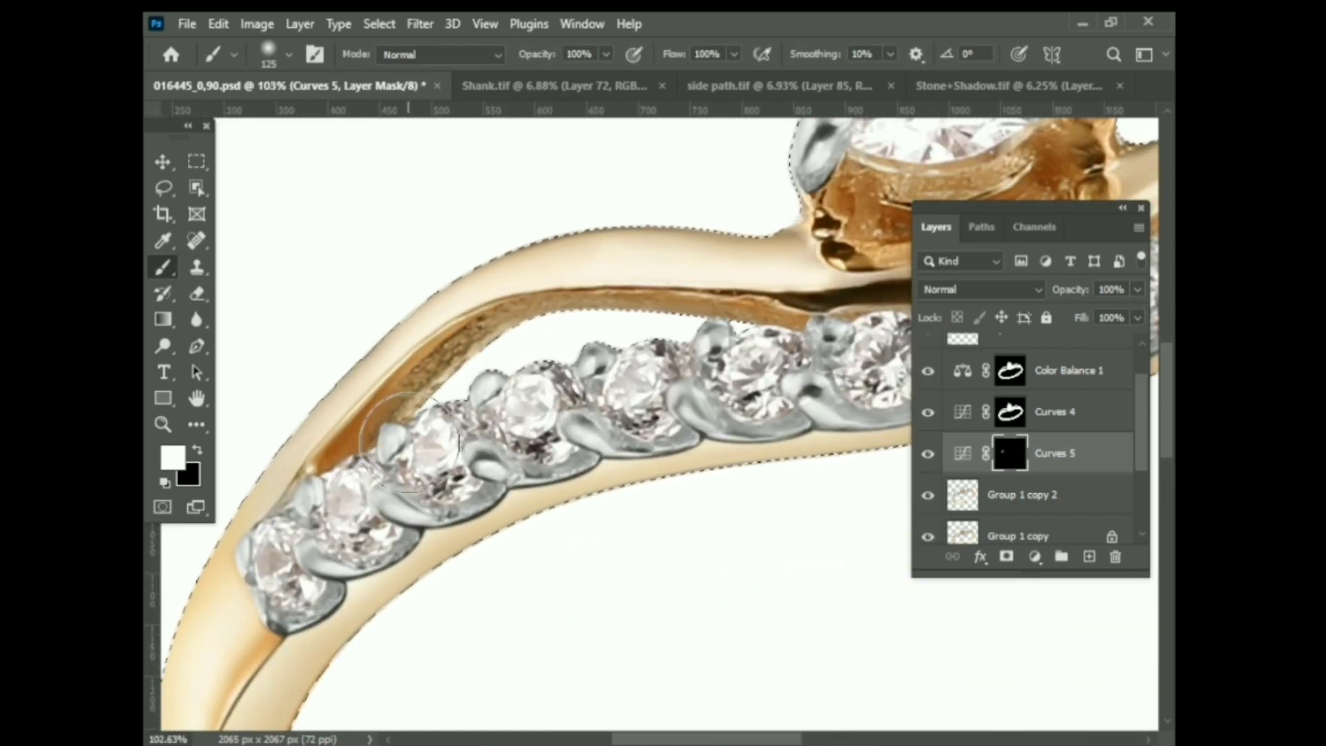
pyautogui.keyDown('alt'); pyautogui.scroll(-3, 410, 442); pyautogui.keyUp('alt')
pyautogui.keyDown('alt'); pyautogui.scroll(3, 400, 408); pyautogui.keyUp('alt')
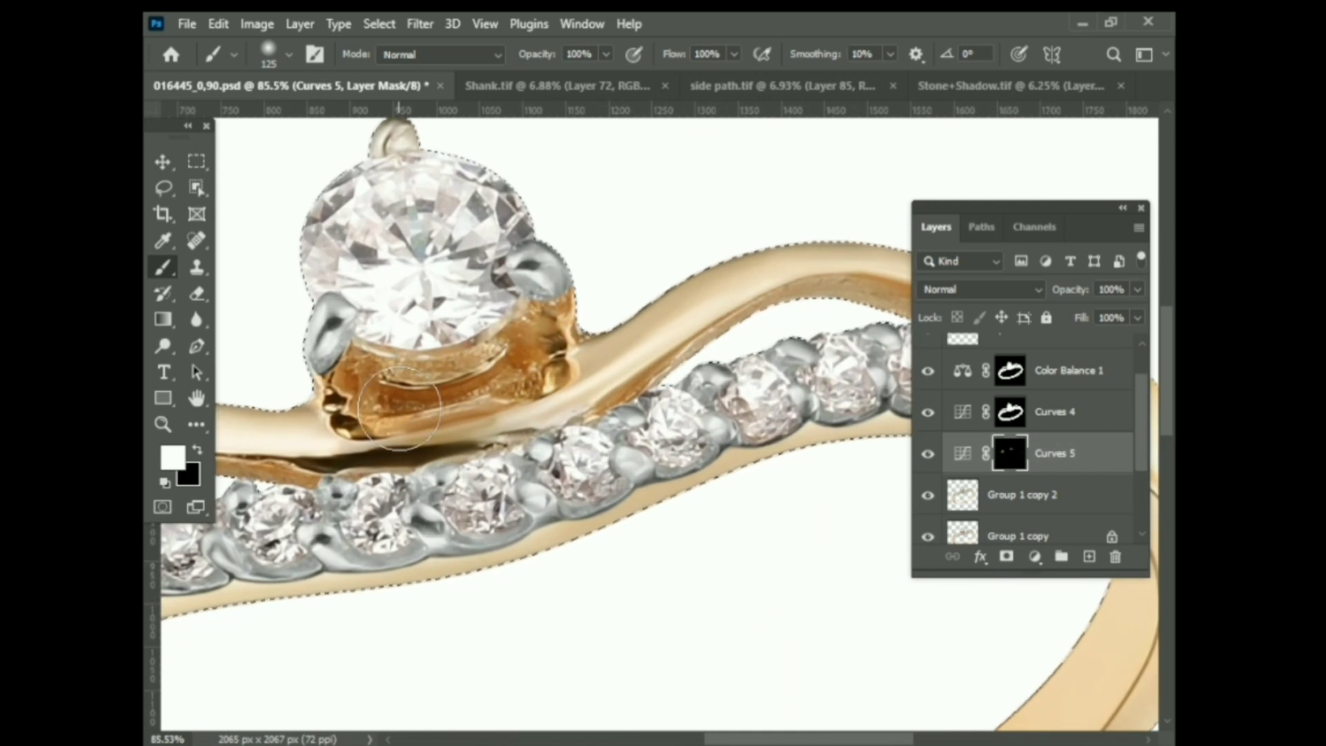
# Load the Layer 7 stones as a selection
pyautogui.scroll(-2, 621, 277)
pyautogui.scroll(-2, 573, 387)
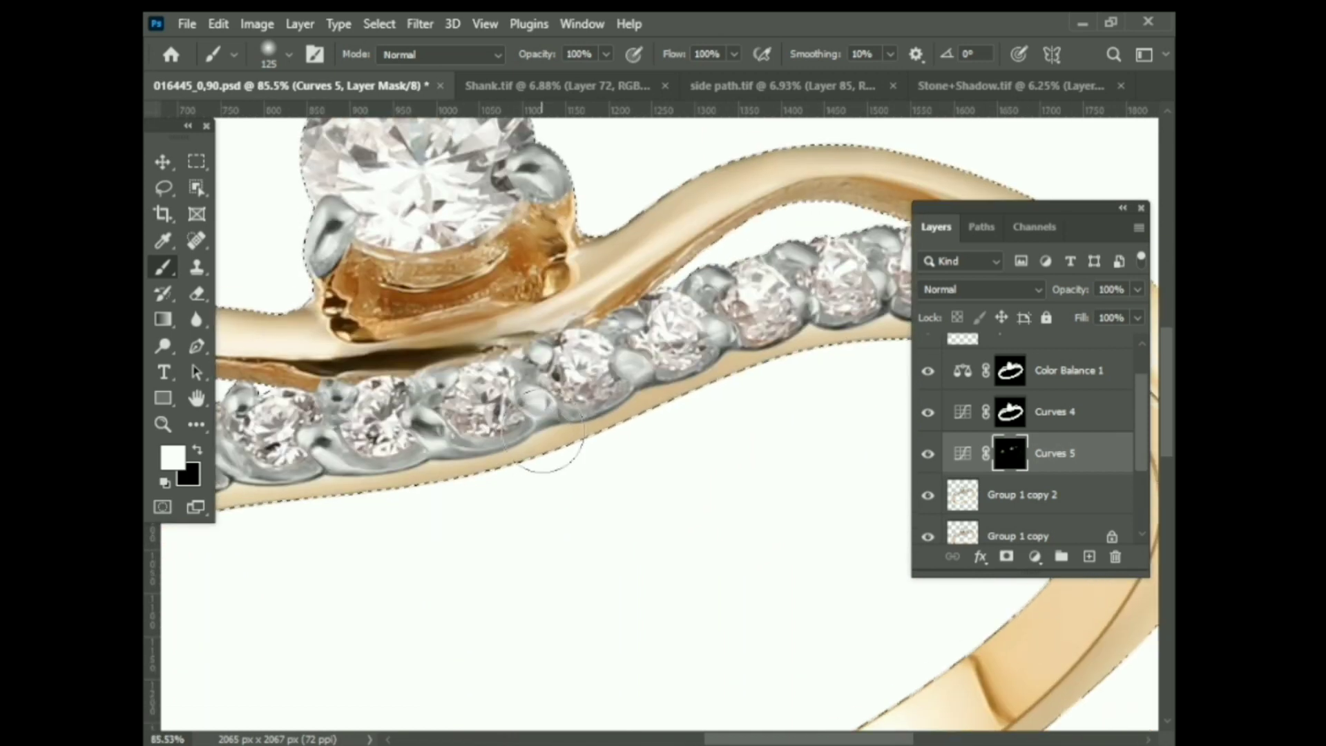
pyautogui.scroll(-1, 552, 432)
pyautogui.scroll(-8, 538, 484)
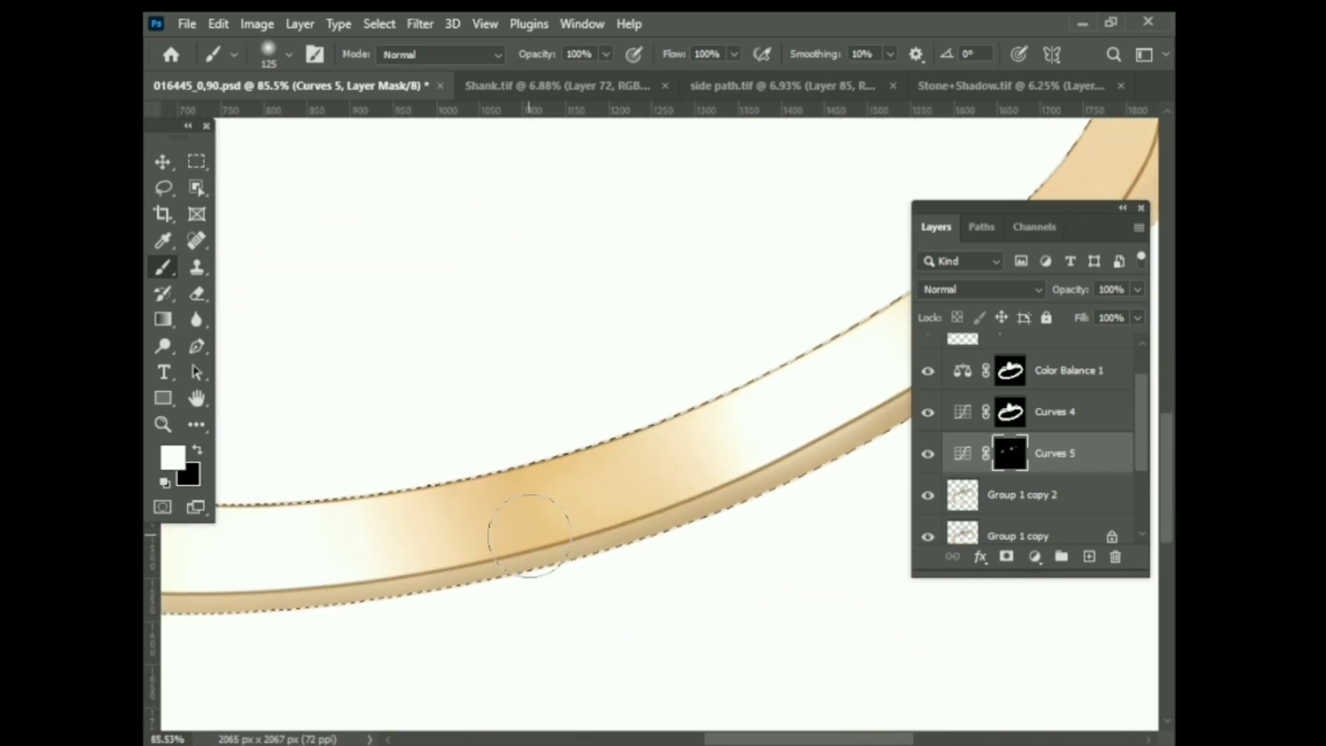
pyautogui.keyDown('alt'); pyautogui.scroll(-3, 529, 532); pyautogui.keyUp('alt')
pyautogui.keyDown('alt'); pyautogui.scroll(-2, 594, 562); pyautogui.keyUp('alt')
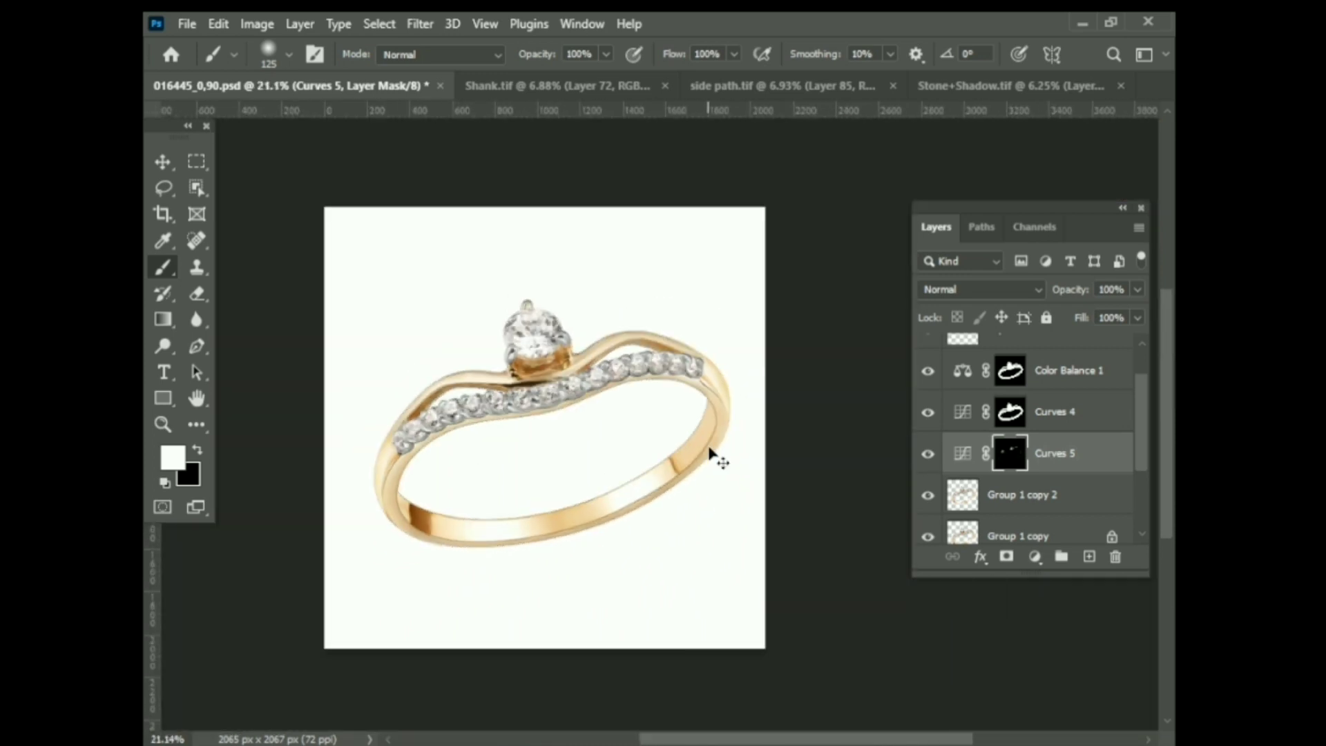
pyautogui.keyDown('alt'); pyautogui.scroll(4, 716, 459); pyautogui.keyUp('alt')
pyautogui.scroll(1, 960, 393)
pyautogui.keyDown('ctrl'); pyautogui.click(960, 392); pyautogui.keyUp('ctrl')
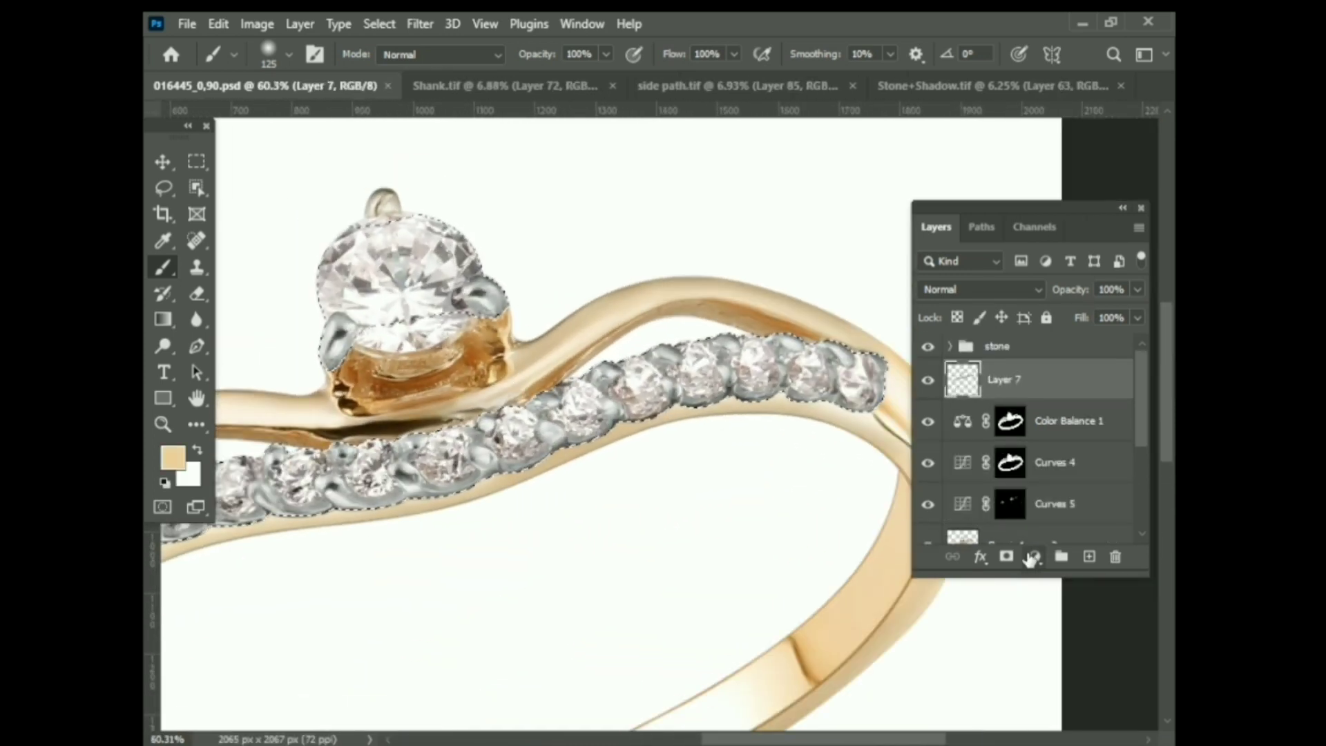
# Add a Curves layer masked to the selected stones to brighten them
pyautogui.click(1031, 558)
pyautogui.click(967, 299)
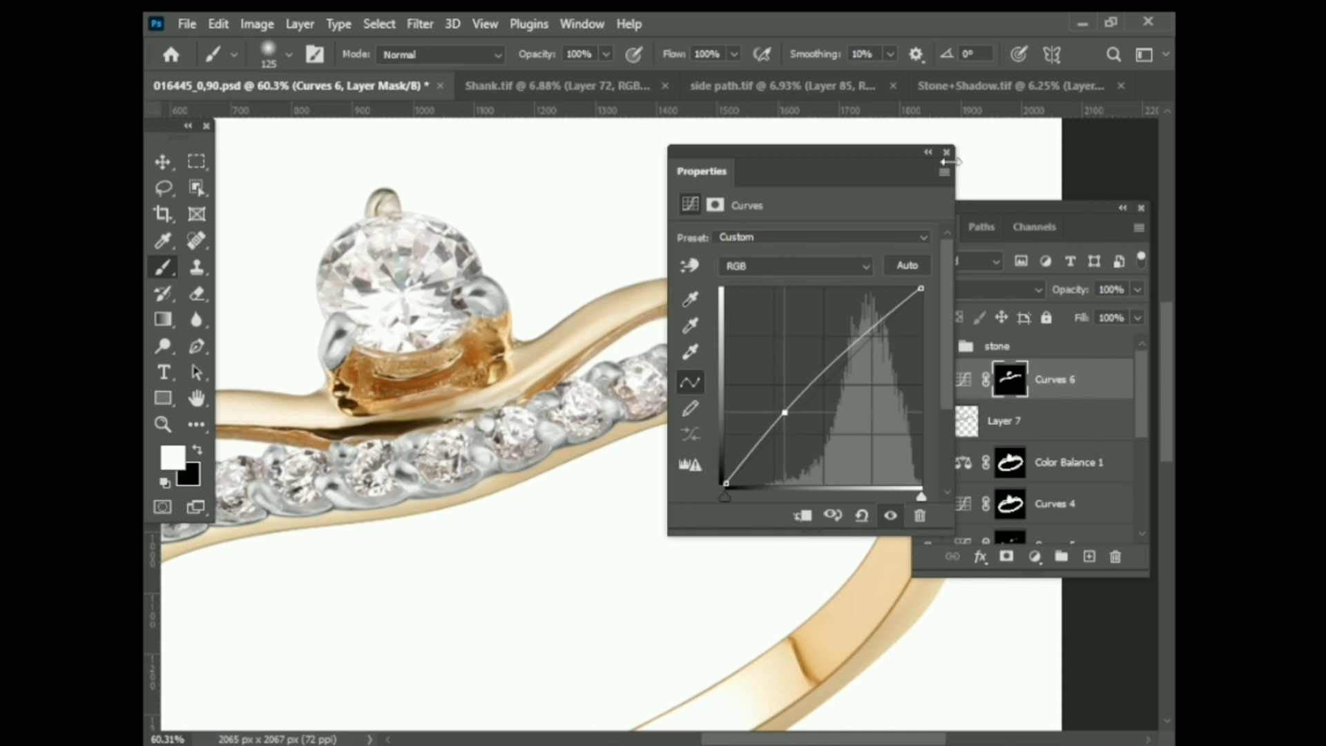
pyautogui.click(946, 152)
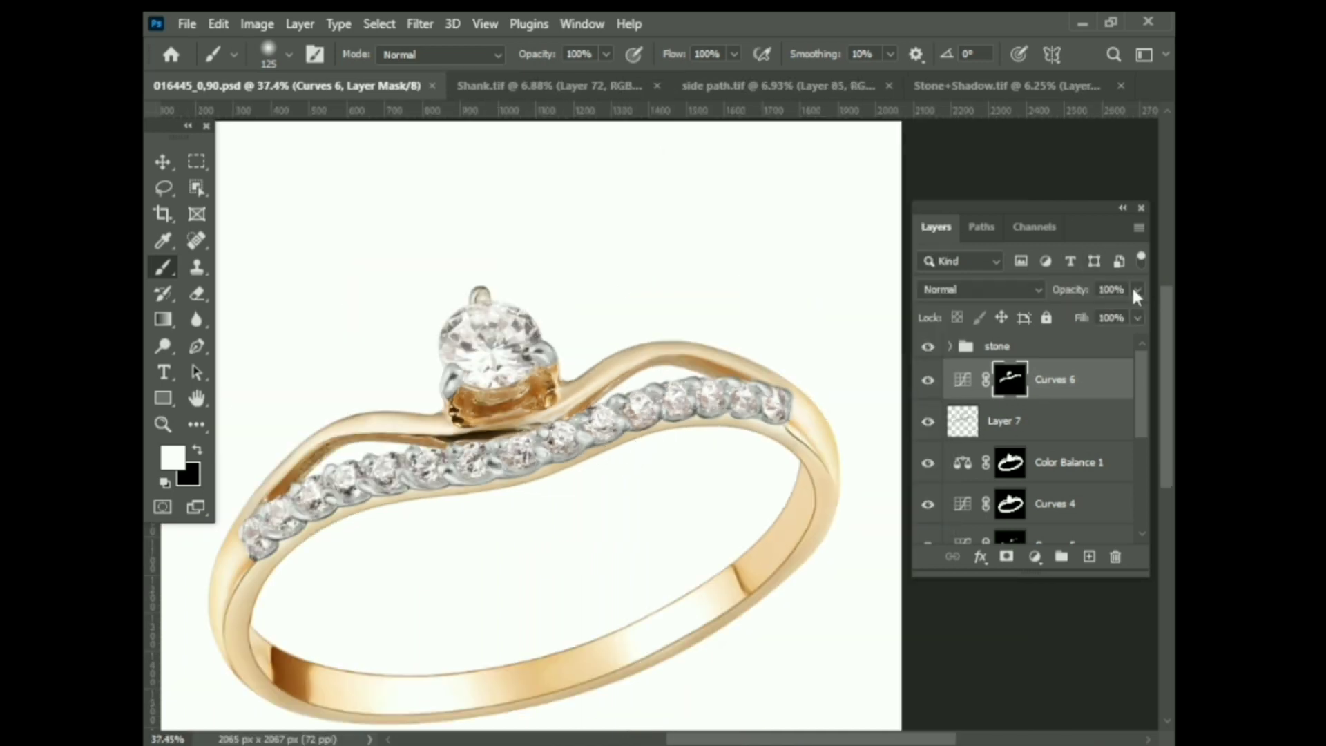
pyautogui.click(1048, 424)
# Add a second stone-masked Curves layer and apply Unsharp Mask to the stones on Layer 7
pyautogui.click(1034, 557)
pyautogui.click(968, 296)
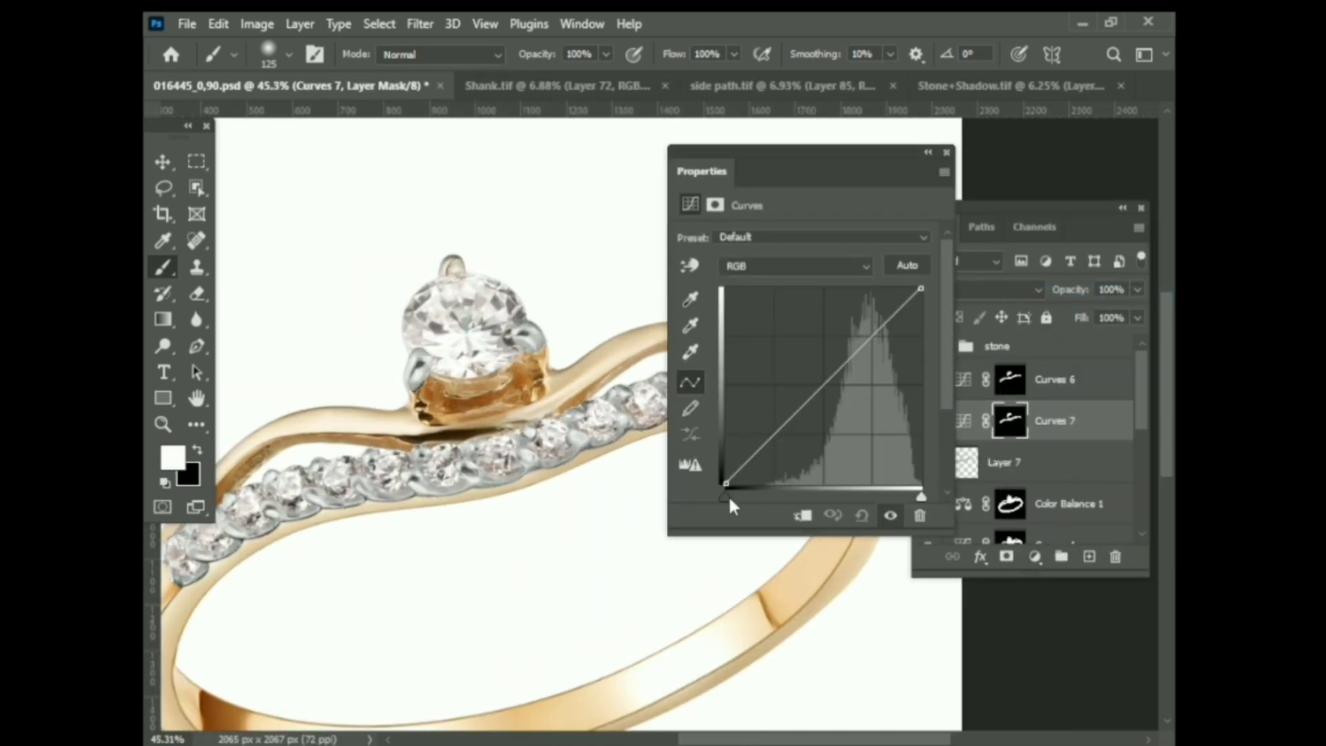
pyautogui.click(945, 154)
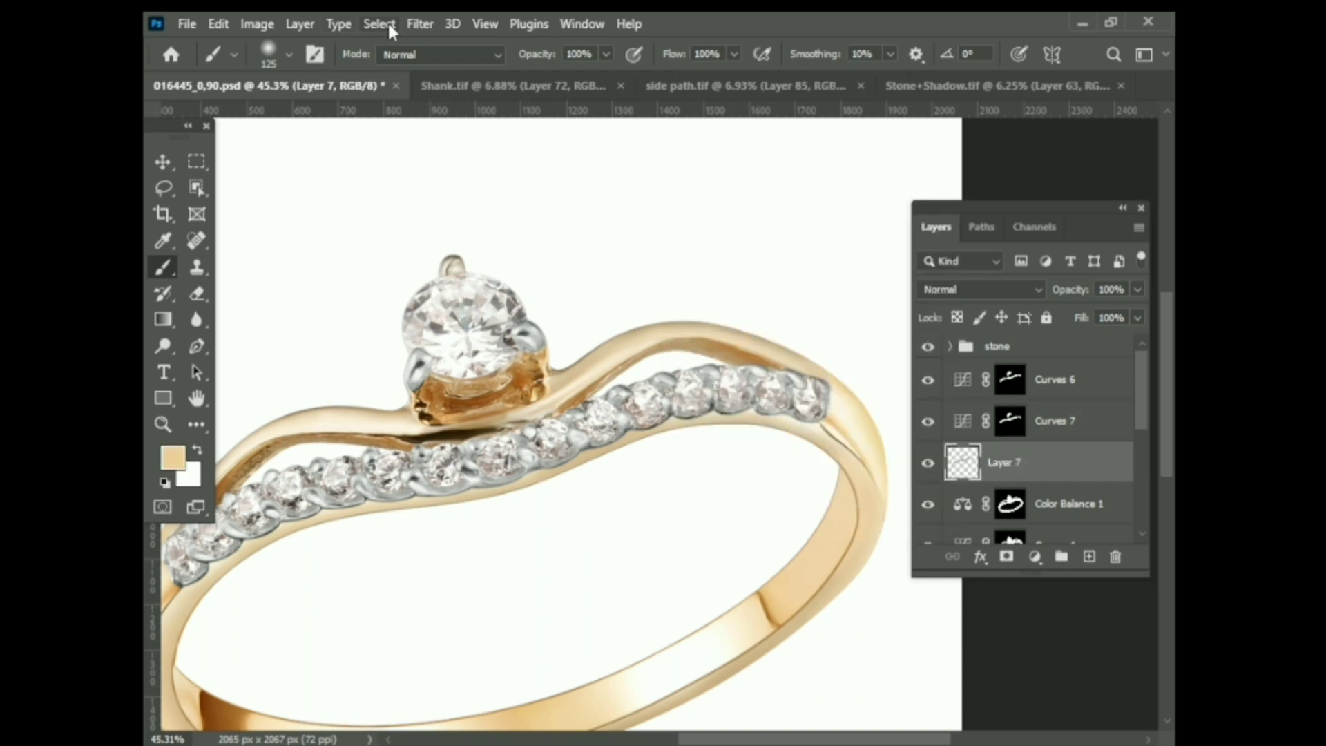
pyautogui.click(419, 24)
pyautogui.click(722, 470)
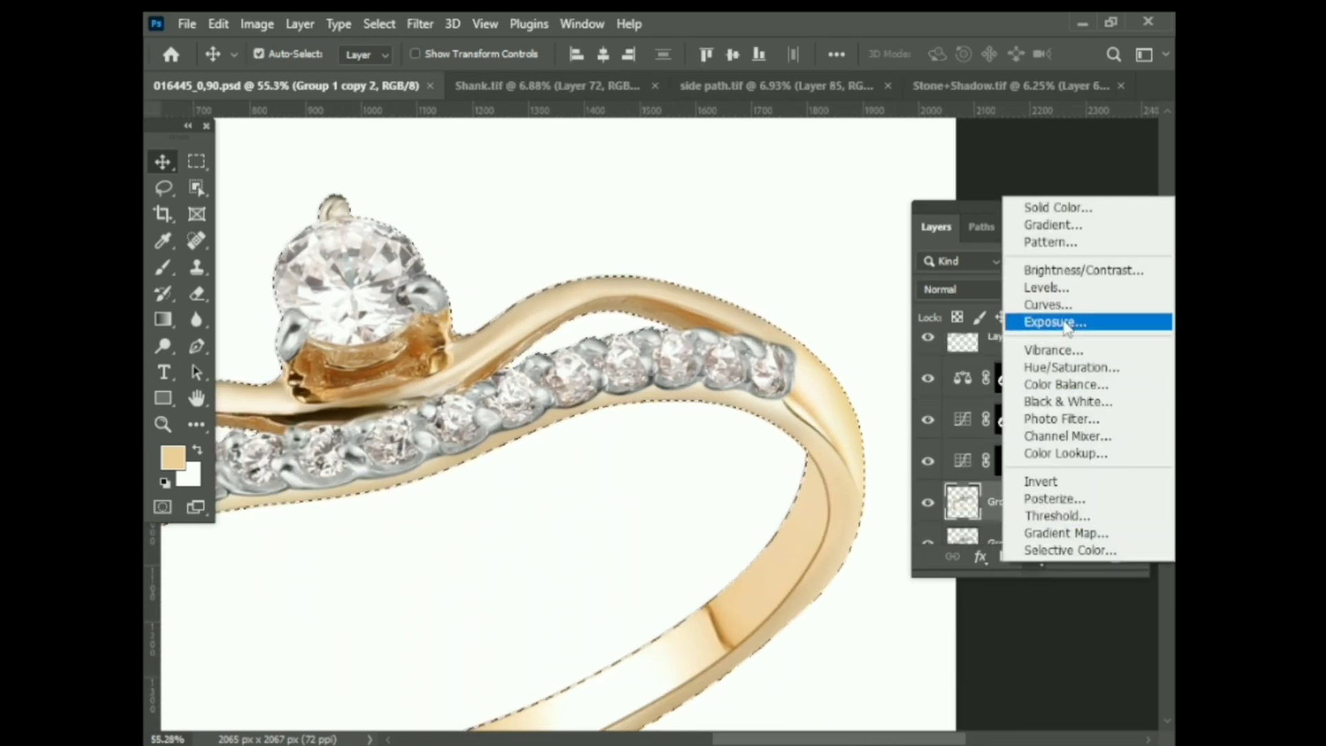
# Add a Curves adjustment with a raised curve and invert its mask to black
pyautogui.click(1047, 305)
pyautogui.moveTo(846, 355); pyautogui.dragTo(839, 331)
pyautogui.click(949, 148)
pyautogui.hotkey('ctrl', 'i')
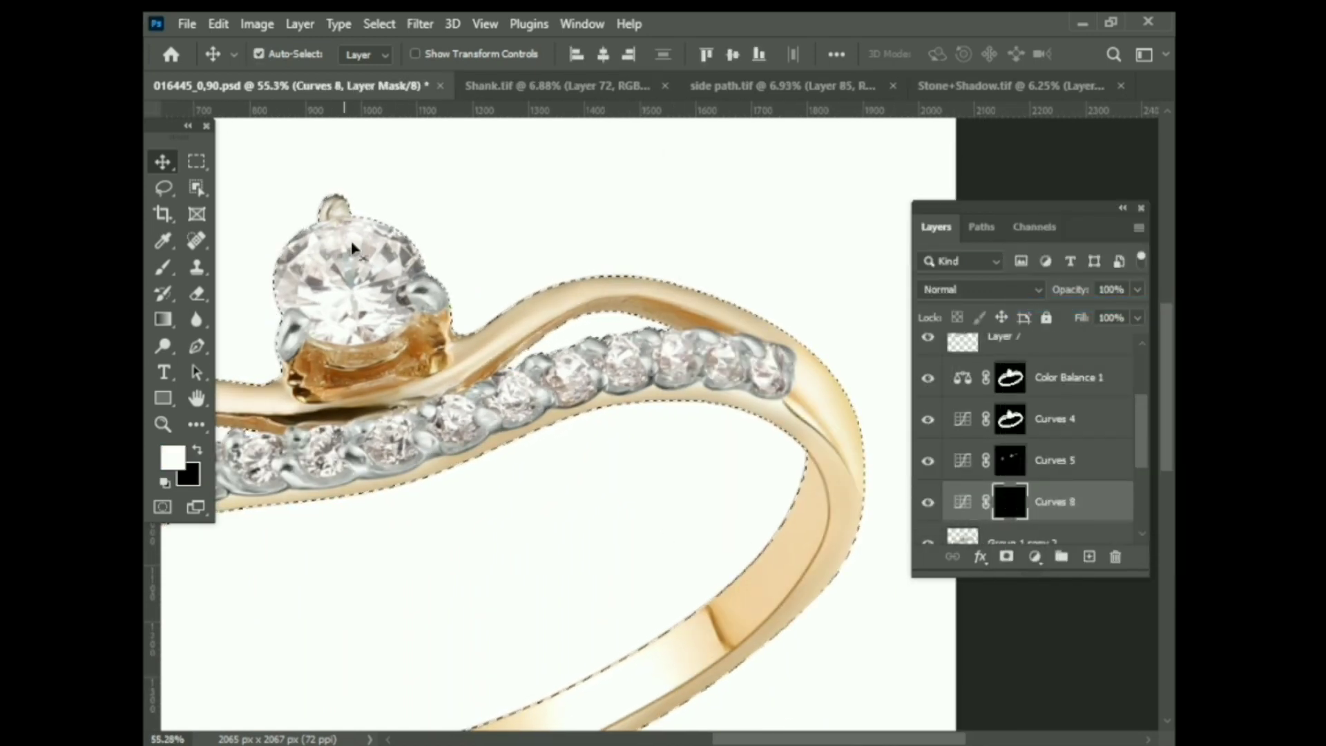
pyautogui.press('b')
# With a larger brush, paint the adjustment back onto spots around the centre setting and stone row
pyautogui.hscroll(-5, 817, 311)
pyautogui.scroll(-1, 816, 311)
pyautogui.press(']')
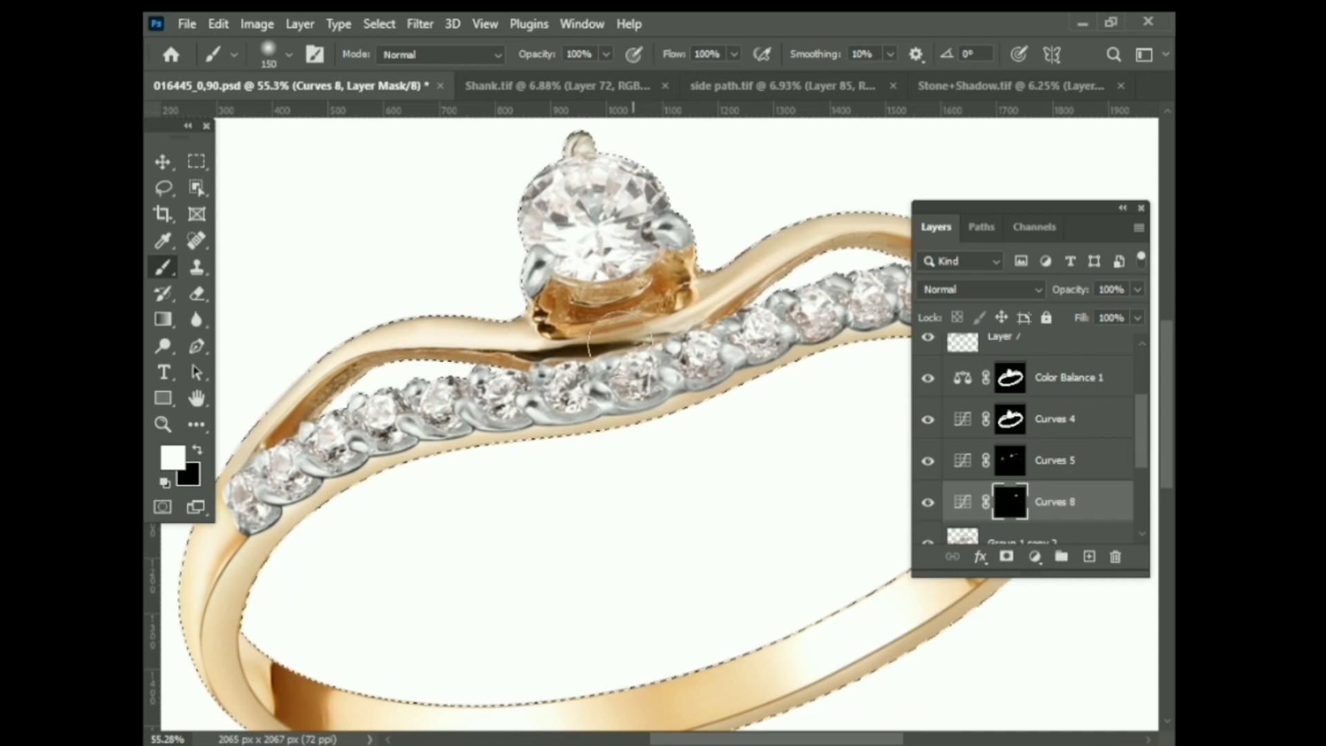
pyautogui.scroll(-2, 511, 314)
pyautogui.scroll(3, 515, 325)
pyautogui.scroll(1, 518, 334)
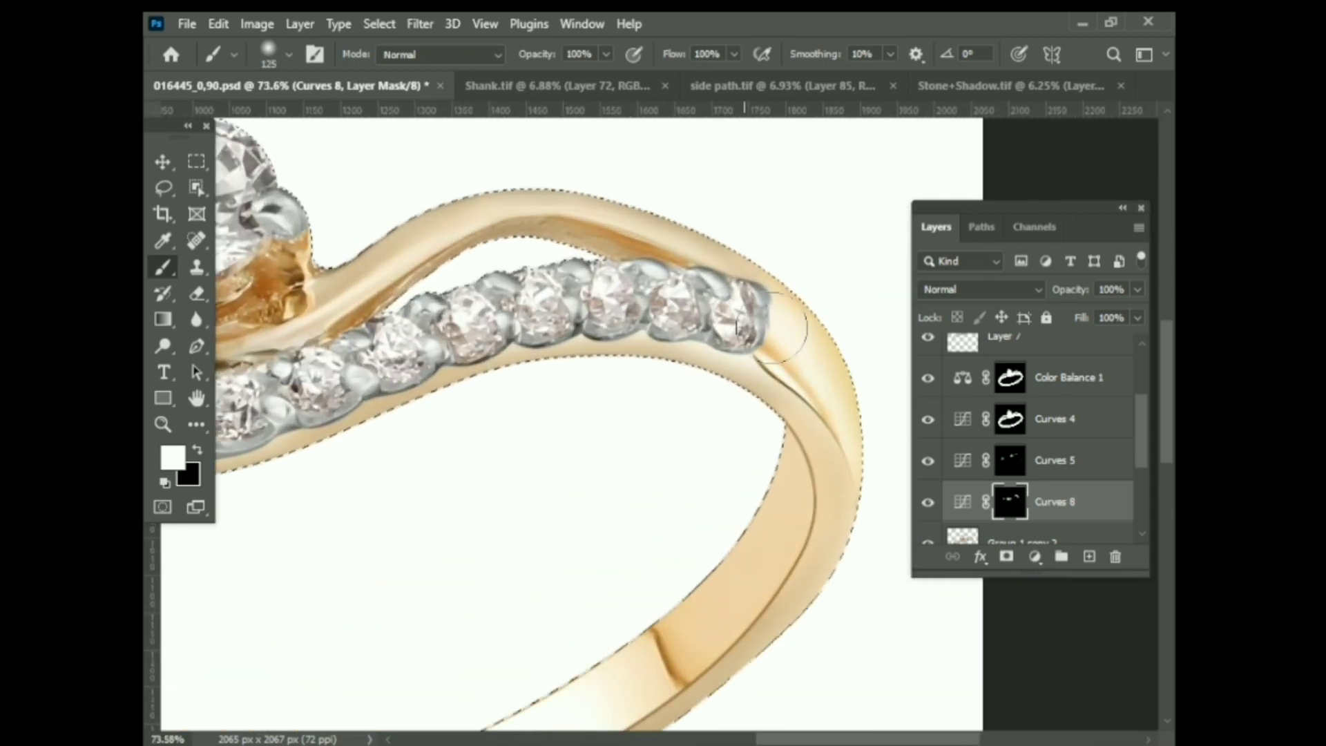
pyautogui.scroll(-3, 522, 345)
pyautogui.scroll(-2, 522, 346)
pyautogui.scroll(2, 350, 438)
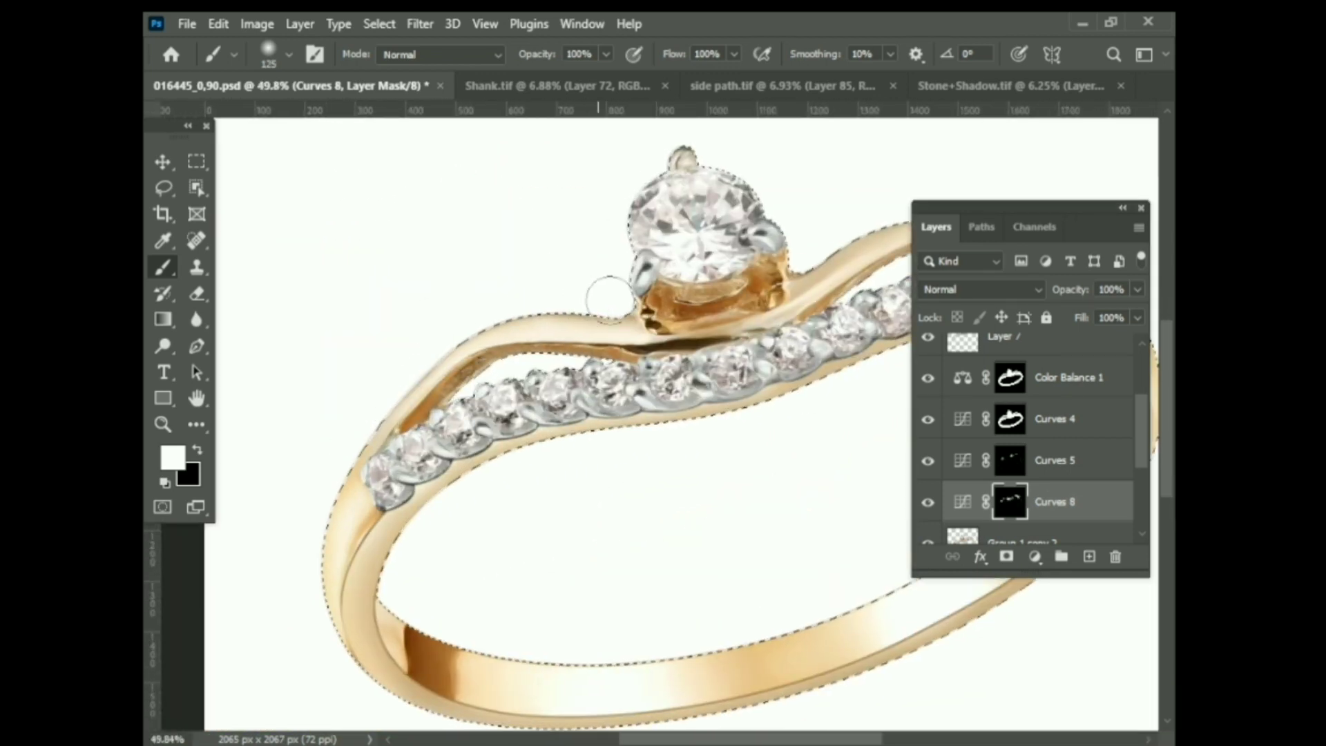
pyautogui.scroll(2, 609, 298)
pyautogui.scroll(2, 764, 201)
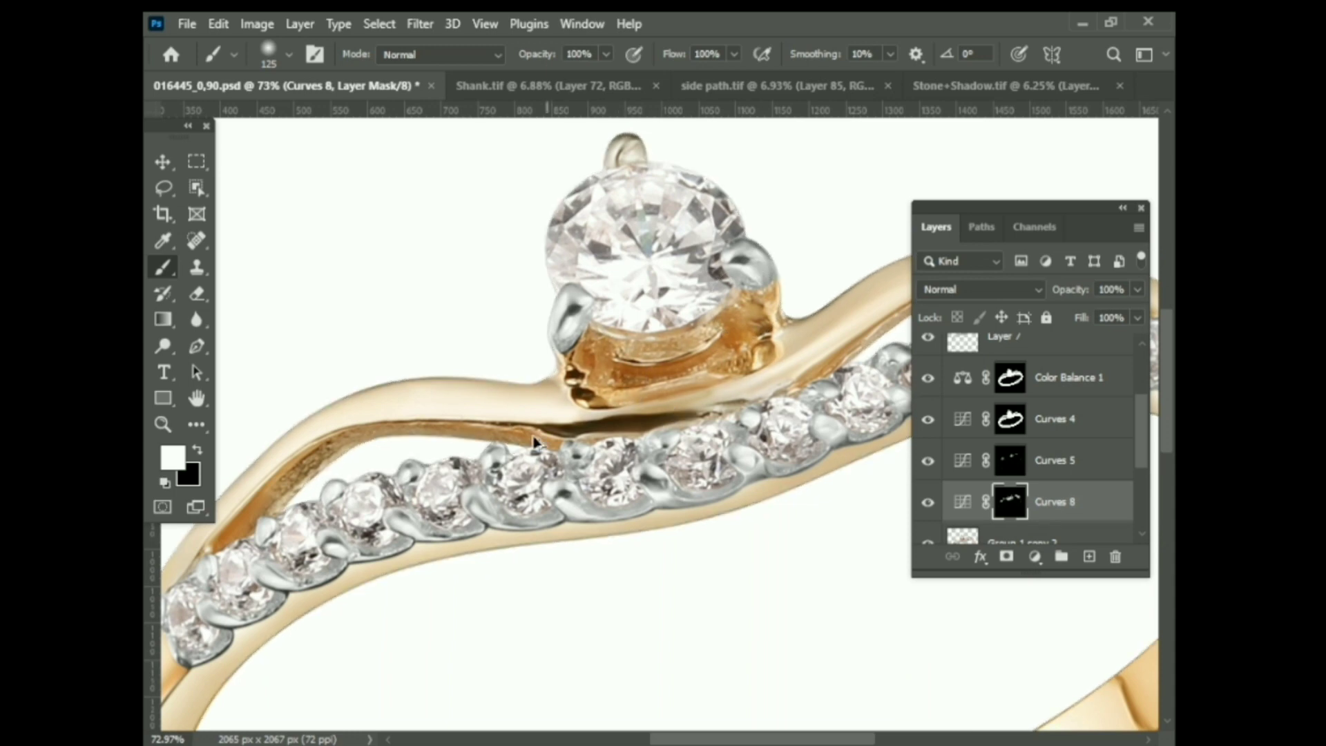
pyautogui.scroll(2, 529, 421)
pyautogui.scroll(2, 518, 373)
pyautogui.scroll(1, 512, 356)
# Save the document and select the Group 1 copy 2 layer
pyautogui.hotkey('ctrl', 's')
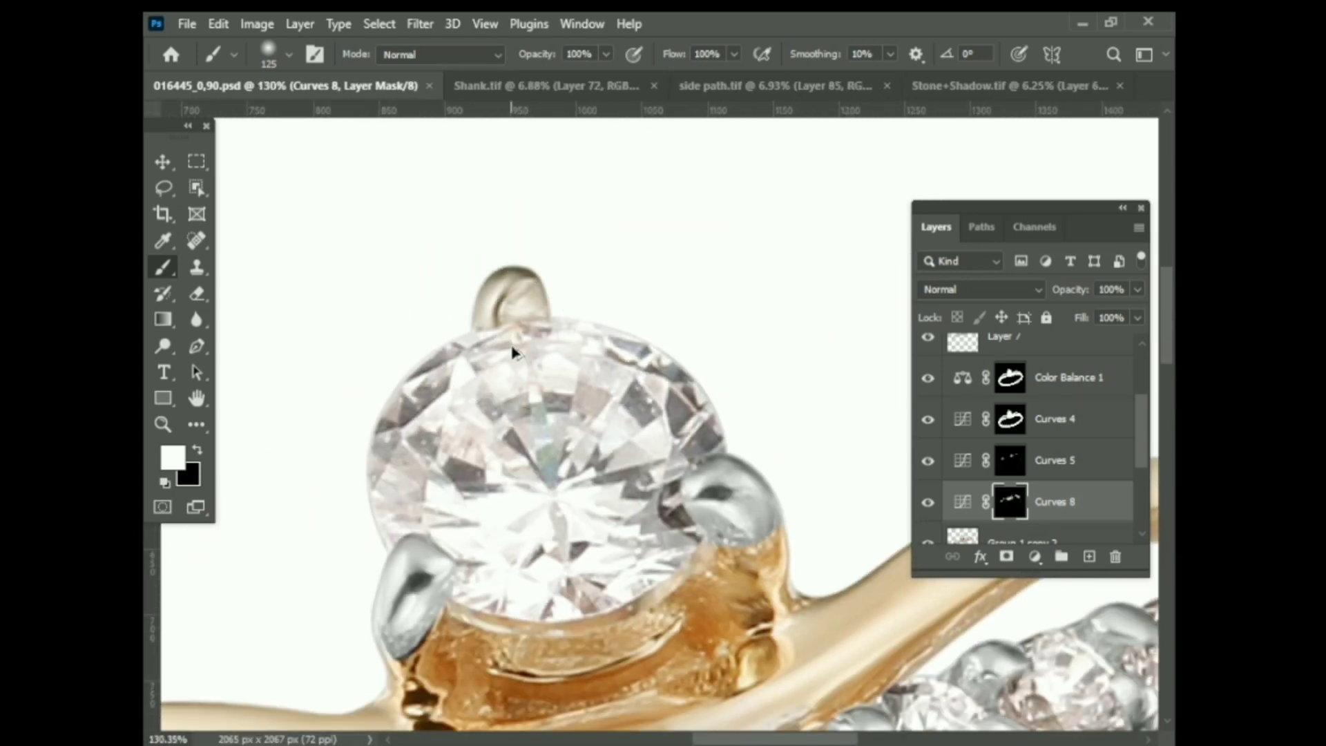
pyautogui.scroll(-3, 512, 353)
pyautogui.scroll(-1, 524, 372)
pyautogui.scroll(-3, 1015, 442)
pyautogui.scroll(2, 1015, 417)
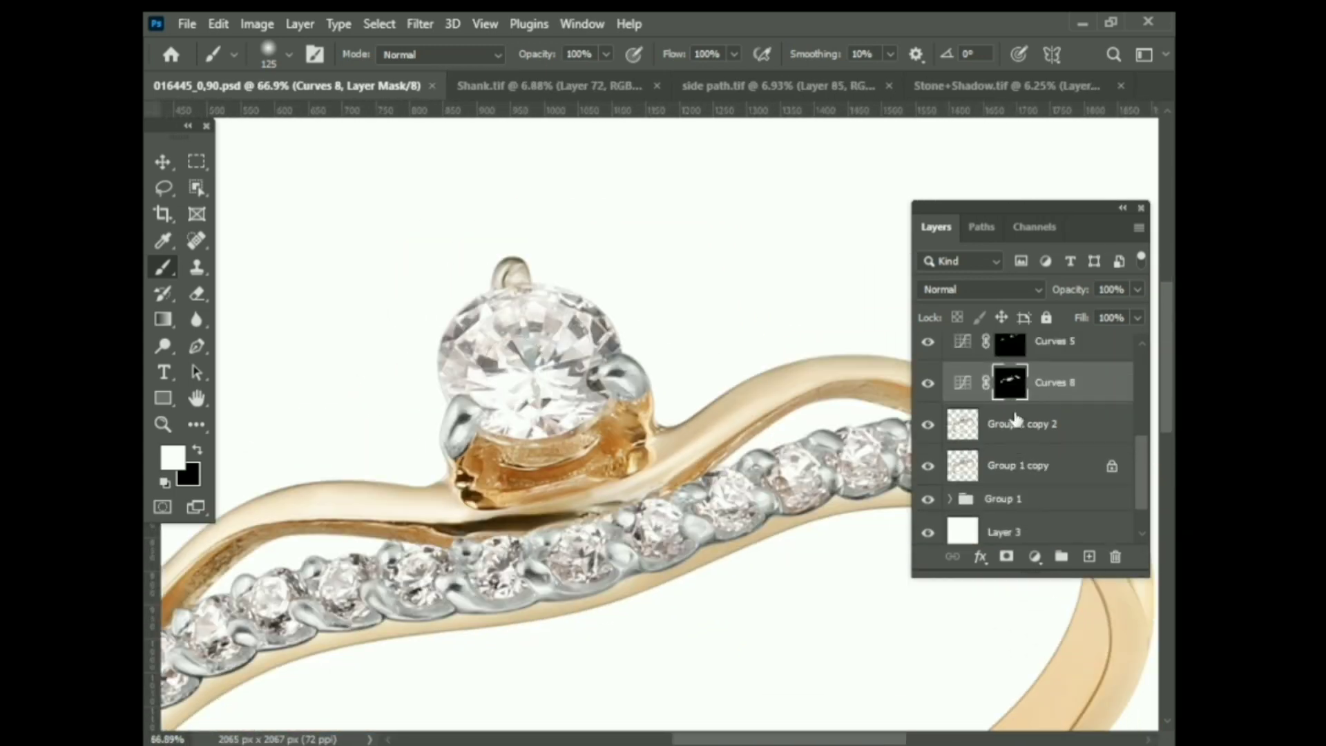
pyautogui.click(1015, 418)
pyautogui.scroll(2, 552, 276)
# Lasso the centre stone's top prong area and copy it to a new Layer 8
pyautogui.press('l')
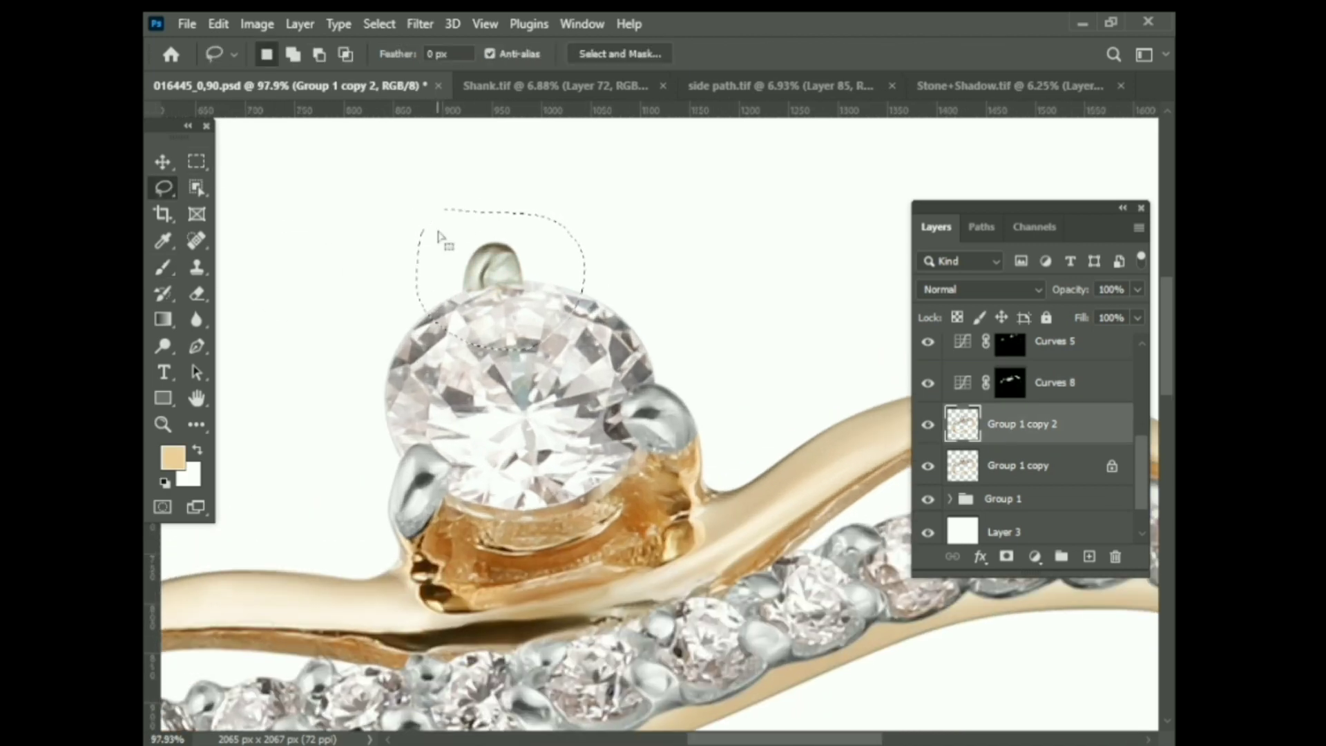
pyautogui.scroll(2, 1011, 416)
pyautogui.scroll(-1, 1008, 448)
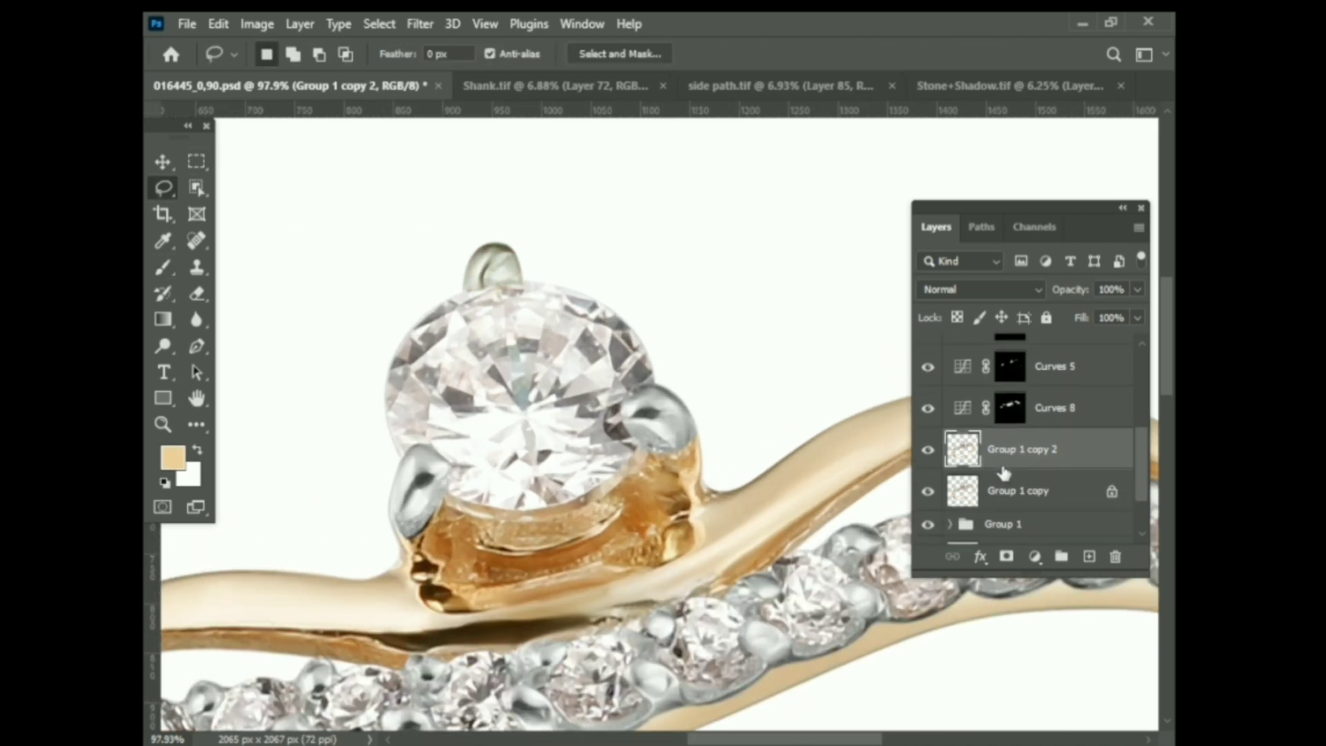
pyautogui.hotkey('ctrl', 'j')
pyautogui.scroll(1, 1050, 461)
pyautogui.scroll(1, 1049, 528)
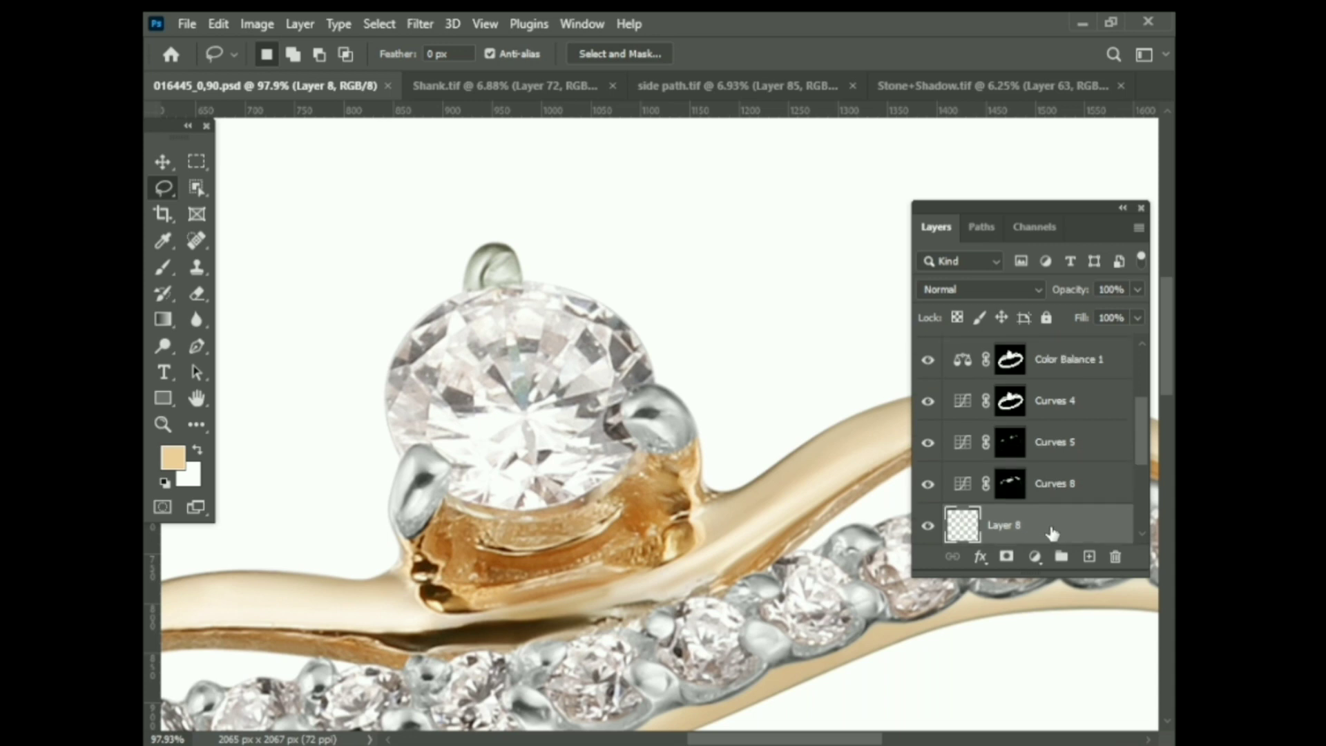
pyautogui.moveTo(1053, 533)
pyautogui.mouseDown()
pyautogui.moveTo(1066, 343)
pyautogui.moveTo(1048, 370)
pyautogui.mouseUp()
# On Group 1 copy 2, blend away the shank notch with the Mixer Brush, then hide the stone group to compare
pyautogui.scroll(-4, 718, 584)
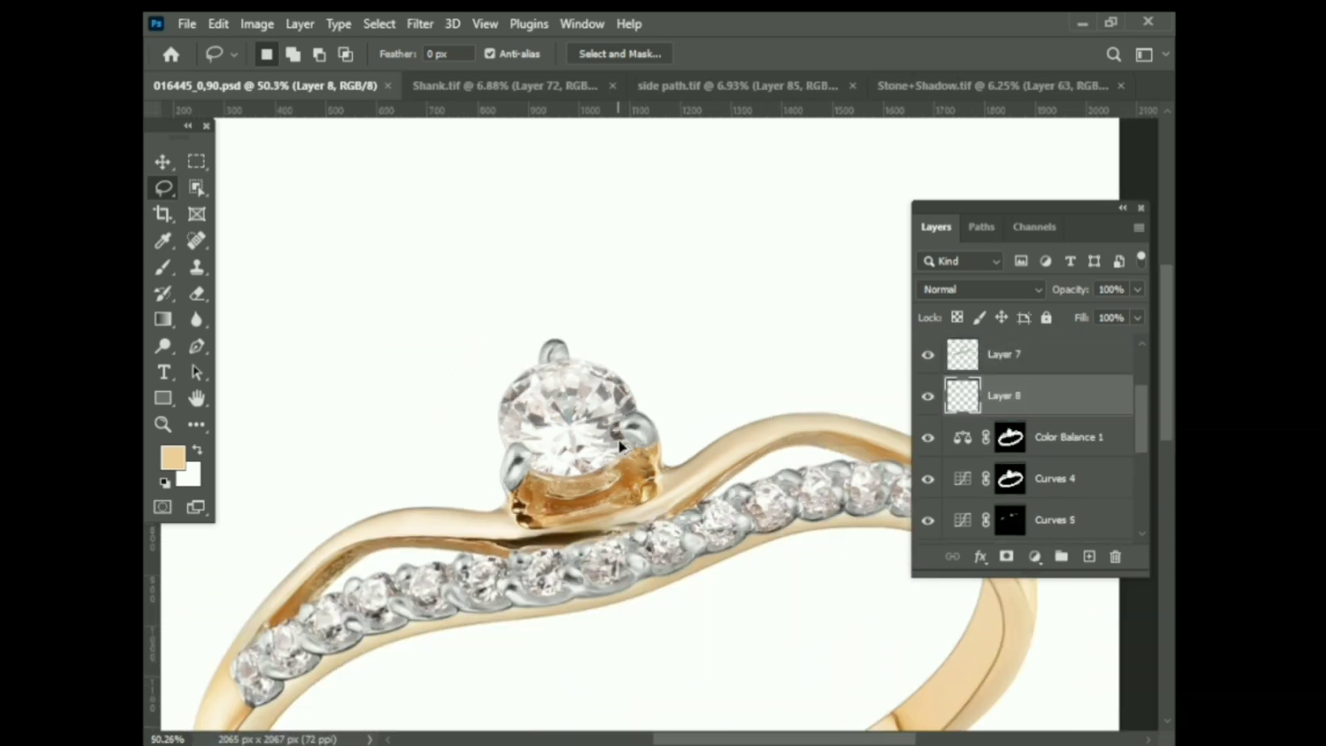
pyautogui.scroll(-1, 718, 584)
pyautogui.scroll(4, 681, 471)
pyautogui.scroll(-2, 799, 355)
pyautogui.scroll(1, 814, 355)
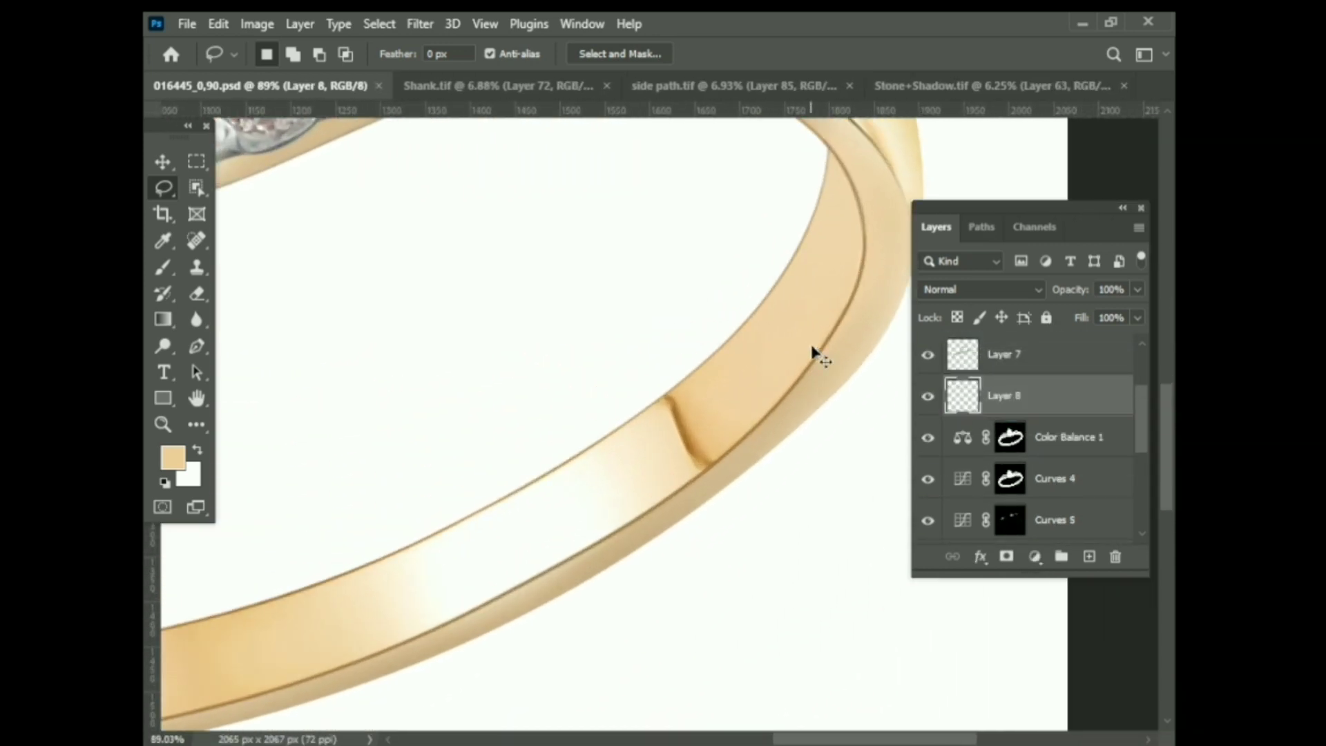
pyautogui.scroll(-1, 1005, 477)
pyautogui.click(1022, 373)
pyautogui.press('b')
pyautogui.scroll(3, 681, 444)
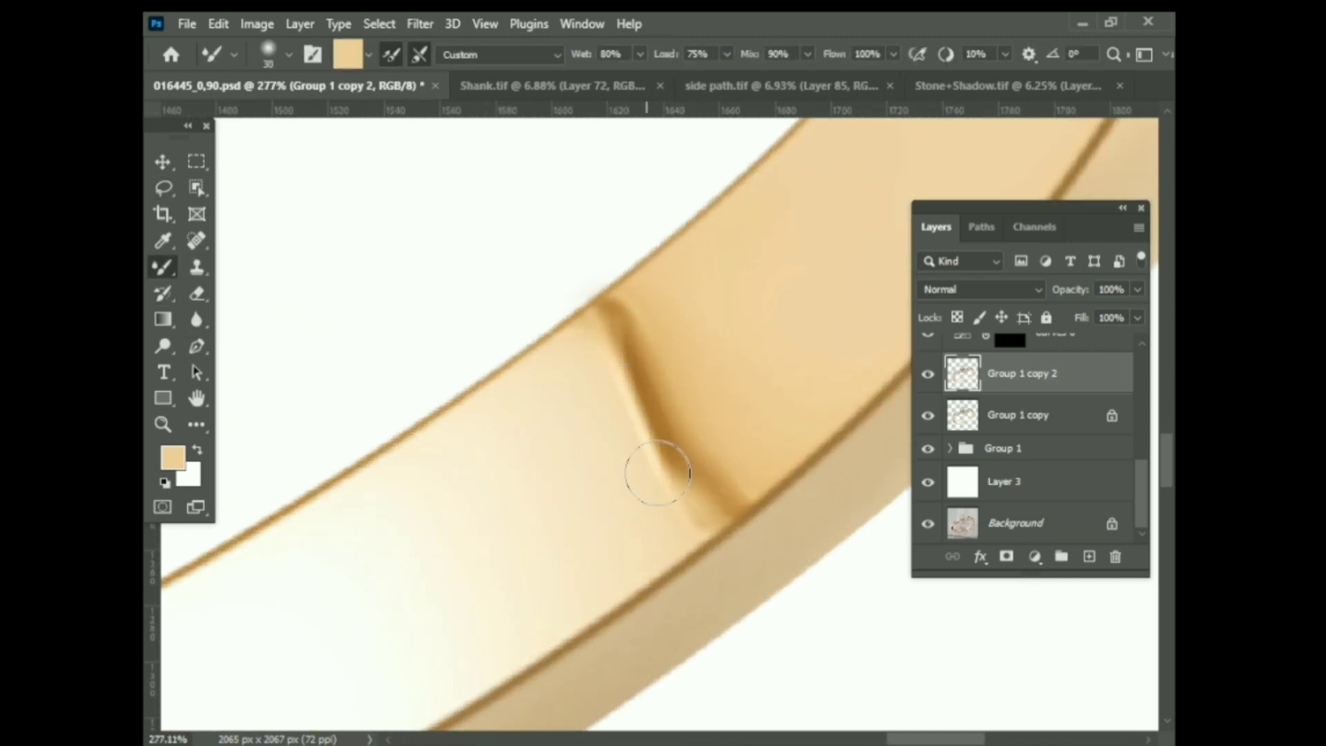
pyautogui.scroll(-10, 761, 532)
pyautogui.scroll(-5, 669, 527)
pyautogui.scroll(3, 1021, 423)
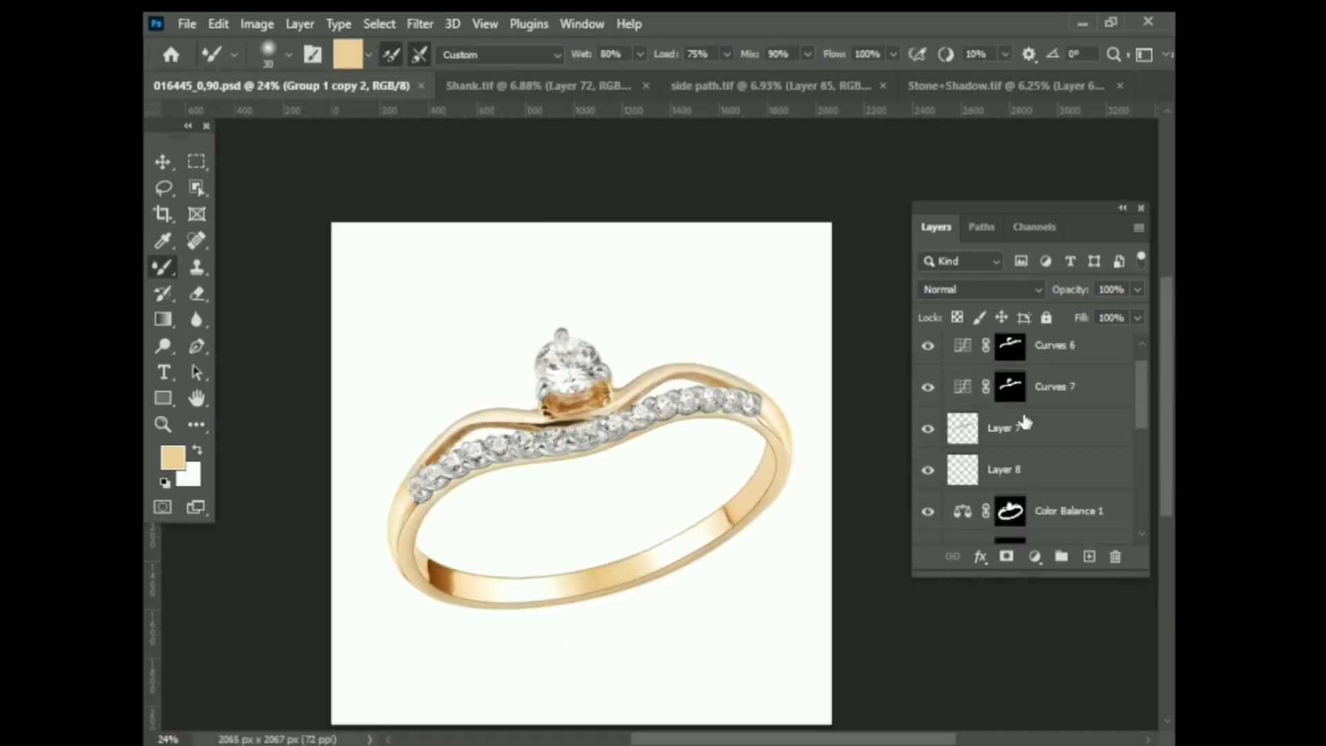
pyautogui.scroll(1, 967, 373)
pyautogui.click(928, 349)
# Sharpen the stones on Layer 2 with Unsharp Mask (20, 1.0, 0)
pyautogui.scroll(3, 566, 359)
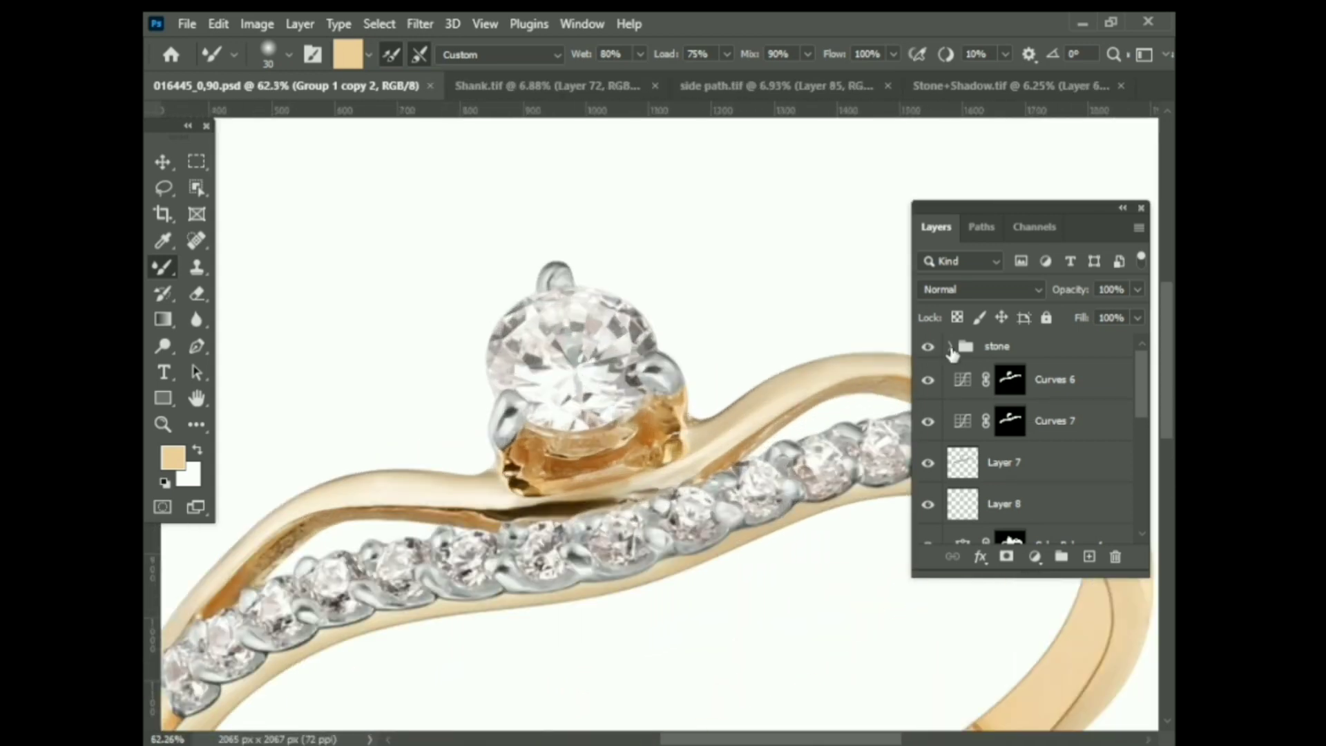
pyautogui.click(950, 346)
pyautogui.click(1022, 463)
pyautogui.click(419, 24)
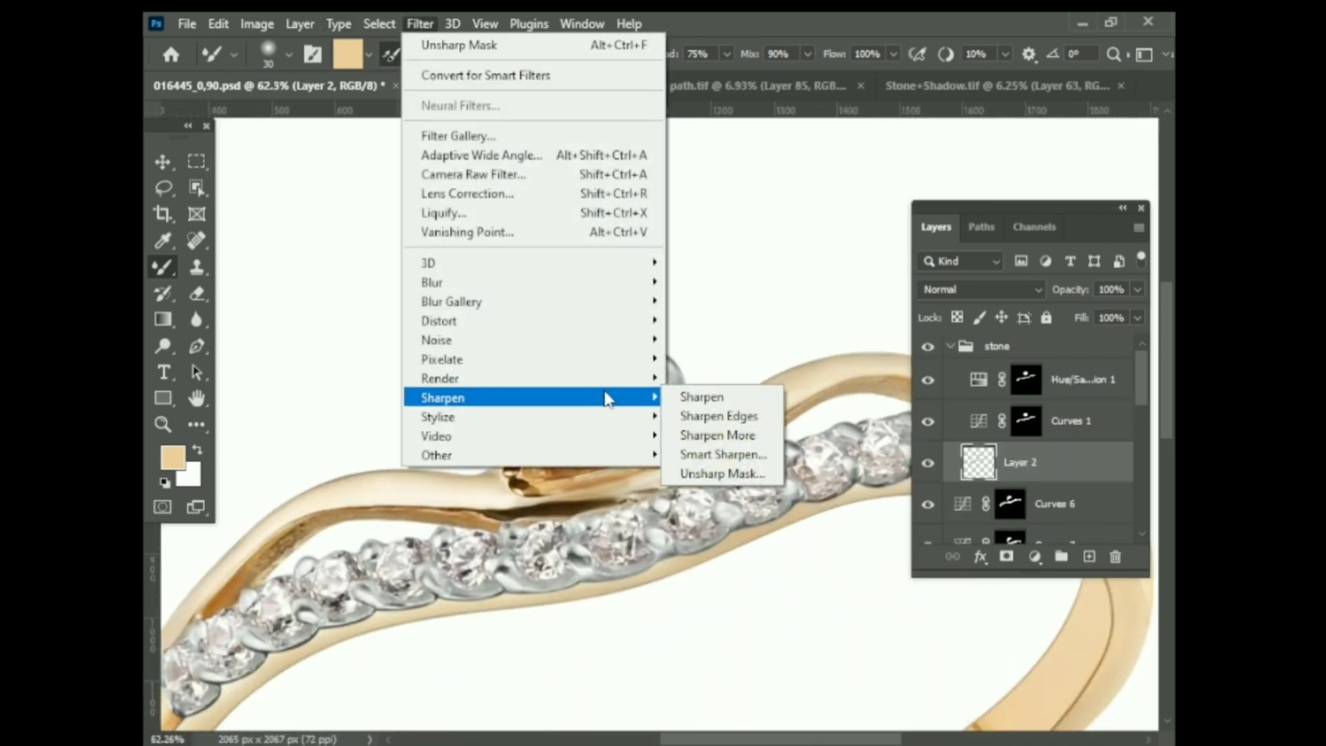
pyautogui.click(714, 475)
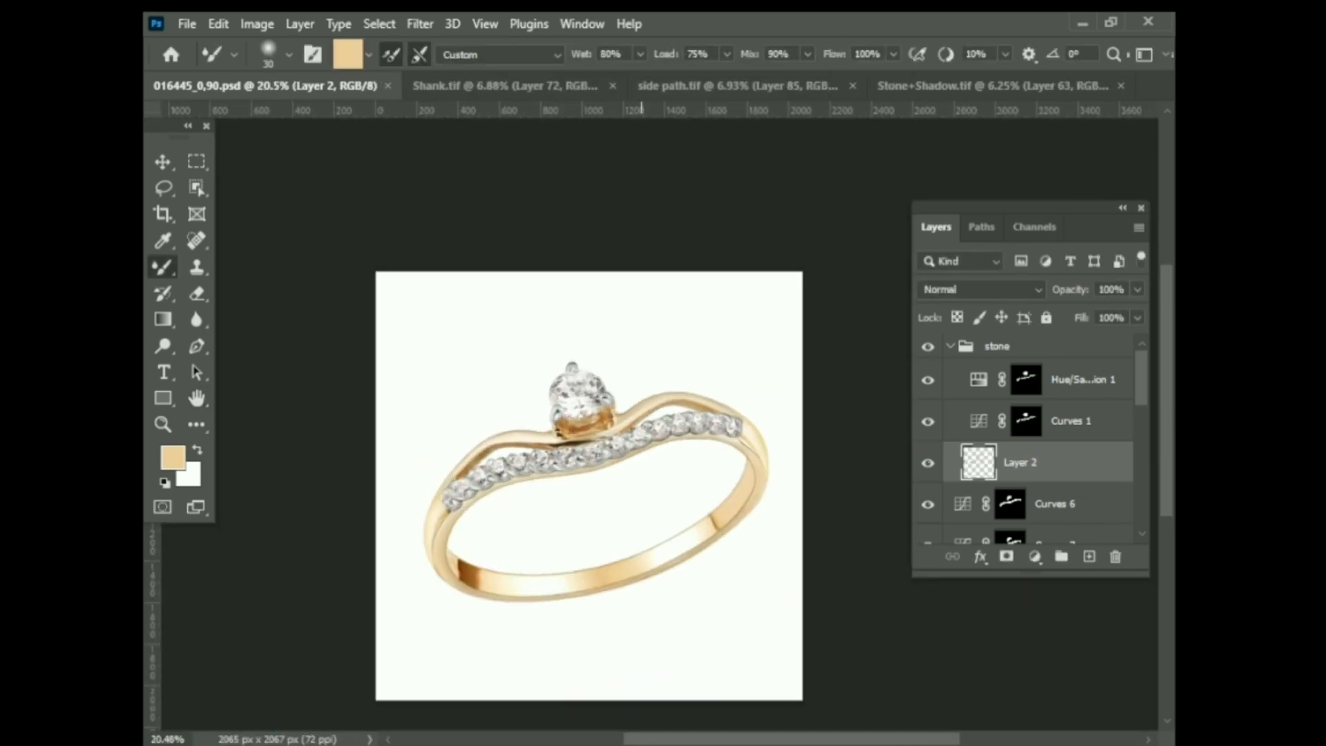
pyautogui.click(950, 346)
# Group the top layers as Group 2, merge a copy of it, hide the original, and switch to Stone+Shadow.tif
pyautogui.scroll(-3, 994, 449)
pyautogui.scroll(-3, 997, 483)
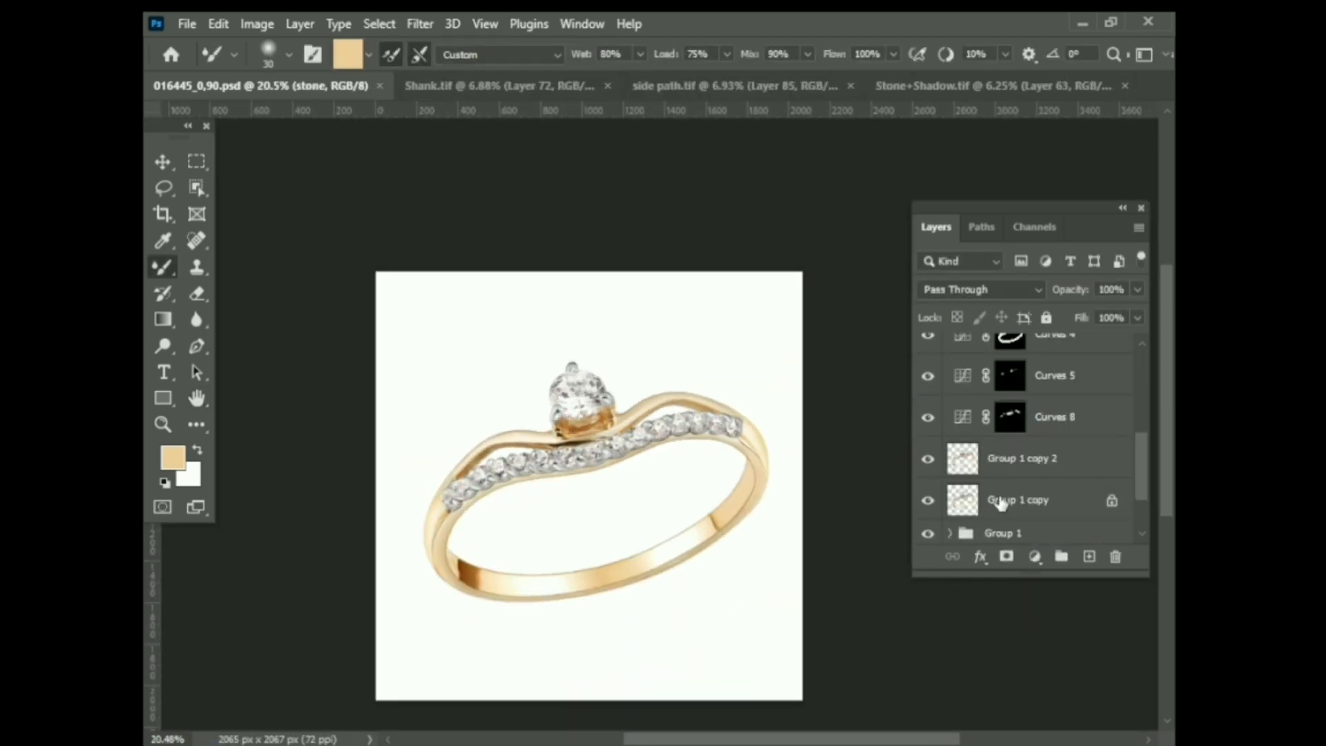
pyautogui.scroll(-2, 1021, 415)
pyautogui.hotkey('ctrl', 'g')
pyautogui.hotkey('ctrl', 'j')
pyautogui.hotkey('ctrl', 'e')
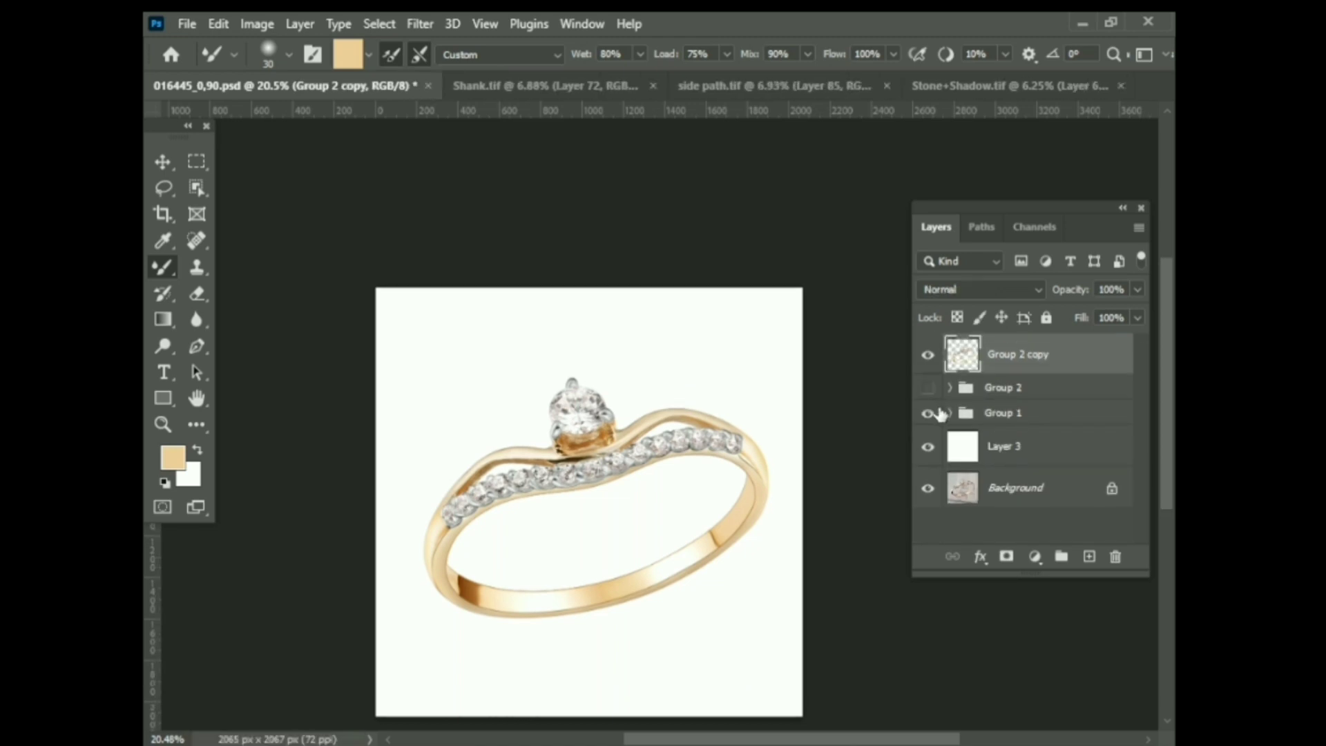
pyautogui.click(163, 162)
pyautogui.click(967, 85)
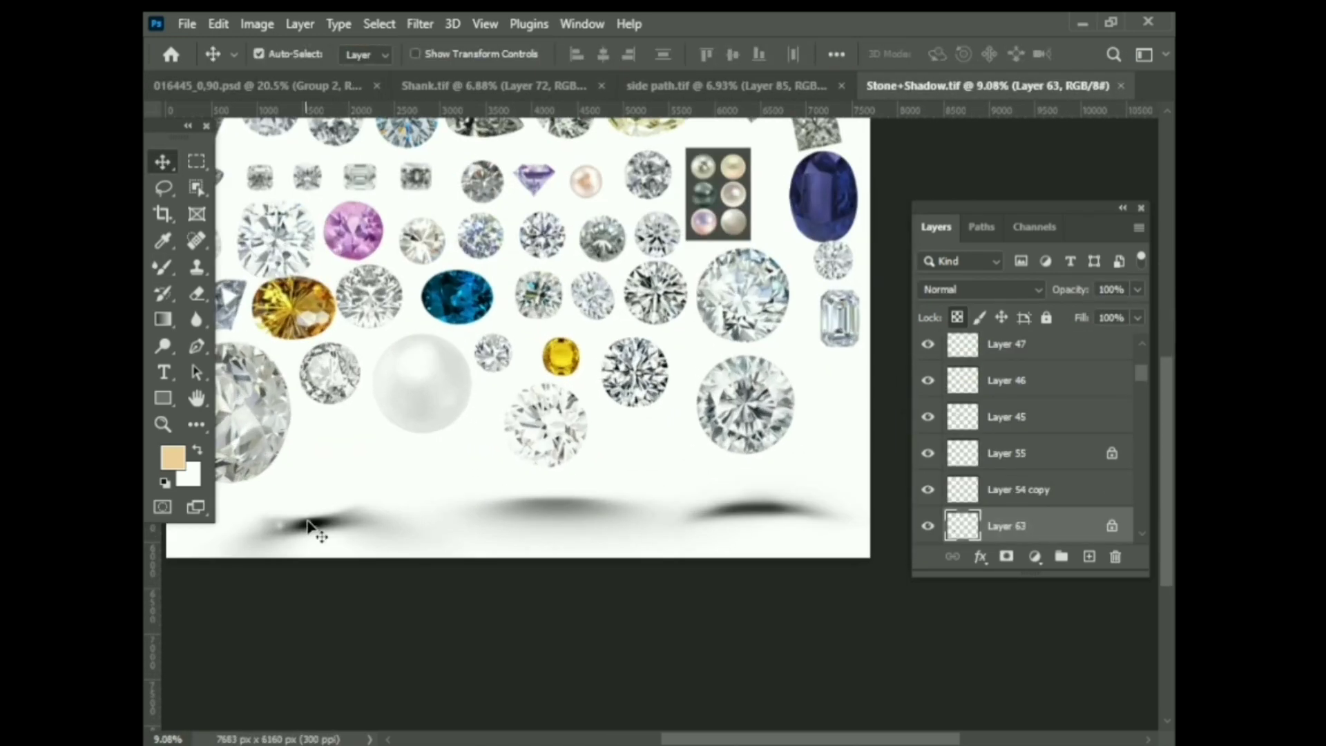
# Bring the soft shadow into the ring file, flattened, tilted about -8° and placed under the band
pyautogui.moveTo(317, 526)
pyautogui.mouseDown()
pyautogui.moveTo(349, 511)
pyautogui.moveTo(630, 651)
pyautogui.mouseUp()
pyautogui.hotkey('ctrl', 't')
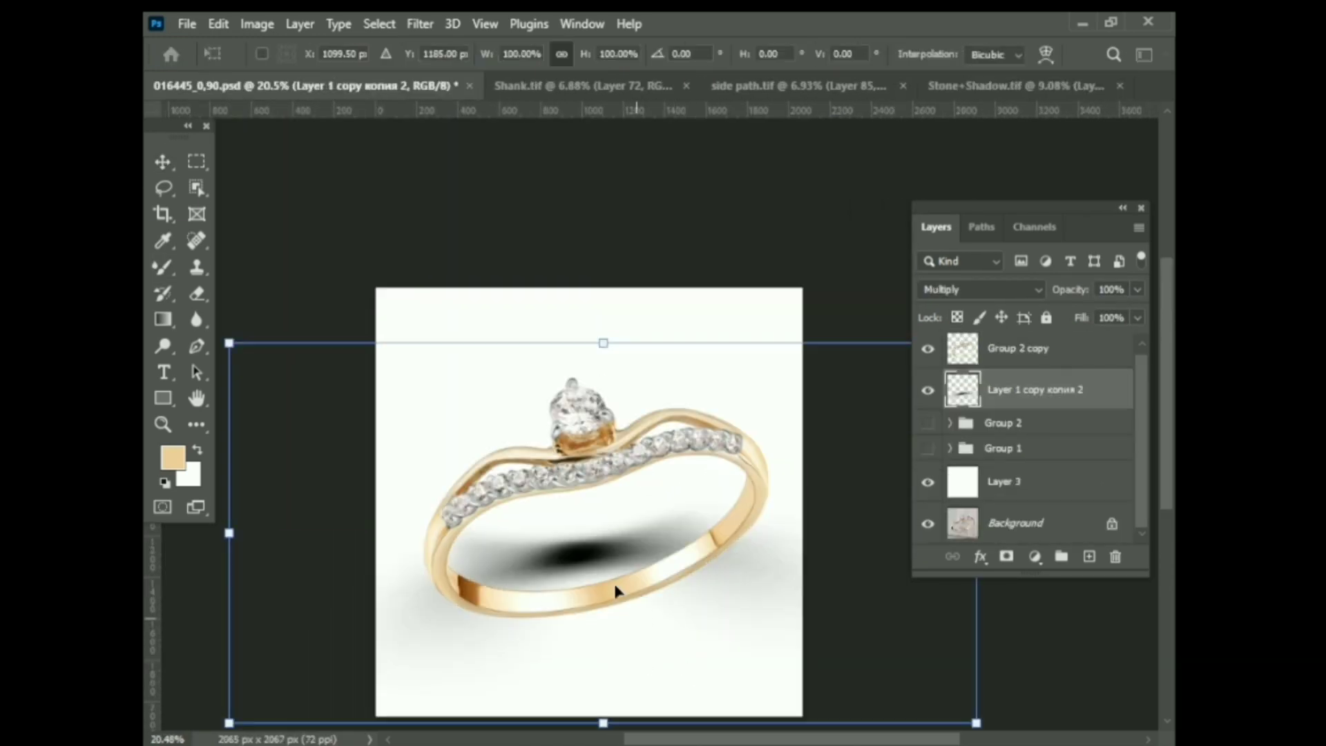
pyautogui.moveTo(603, 341)
pyautogui.mouseDown()
pyautogui.moveTo(607, 579)
pyautogui.moveTo(757, 612)
pyautogui.moveTo(594, 580)
pyautogui.mouseUp()
pyautogui.moveTo(756, 608); pyautogui.dragTo(734, 571)
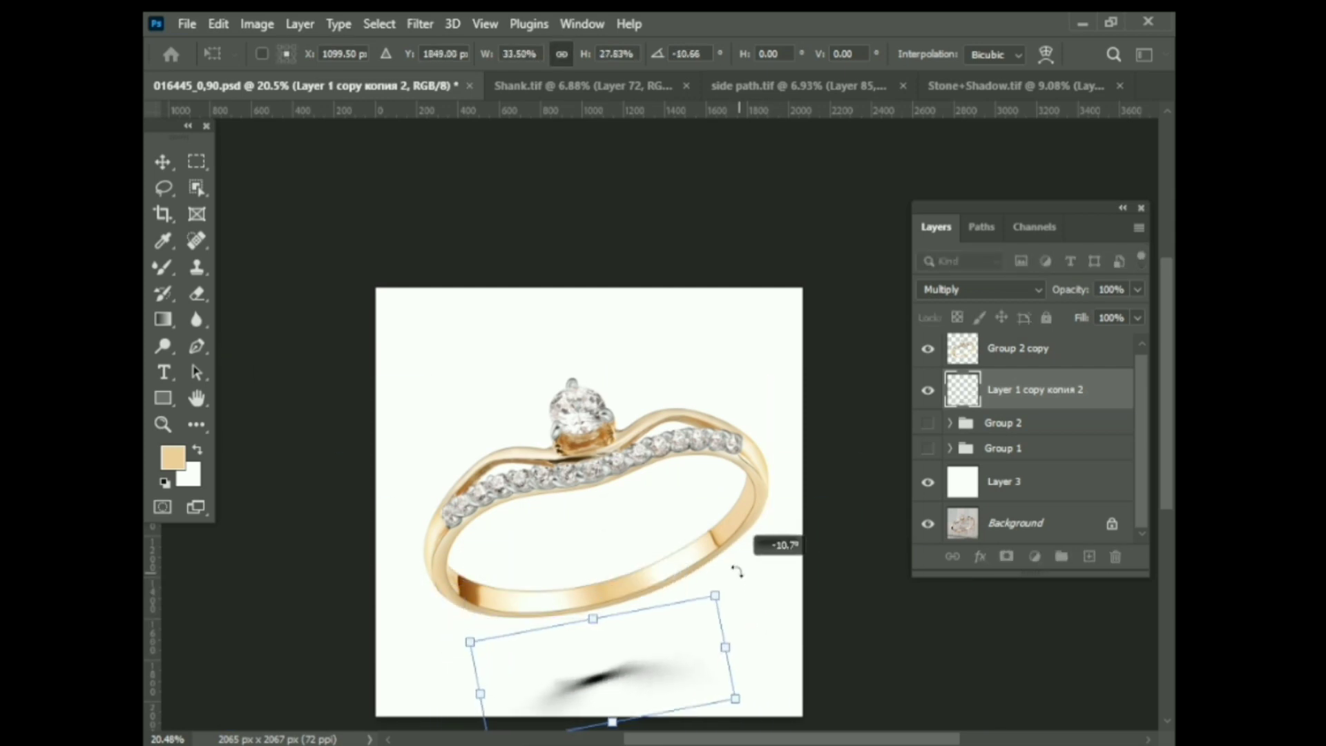
pyautogui.moveTo(646, 643); pyautogui.dragTo(656, 587)
pyautogui.scroll(2, 657, 587)
pyautogui.moveTo(785, 400); pyautogui.dragTo(791, 409)
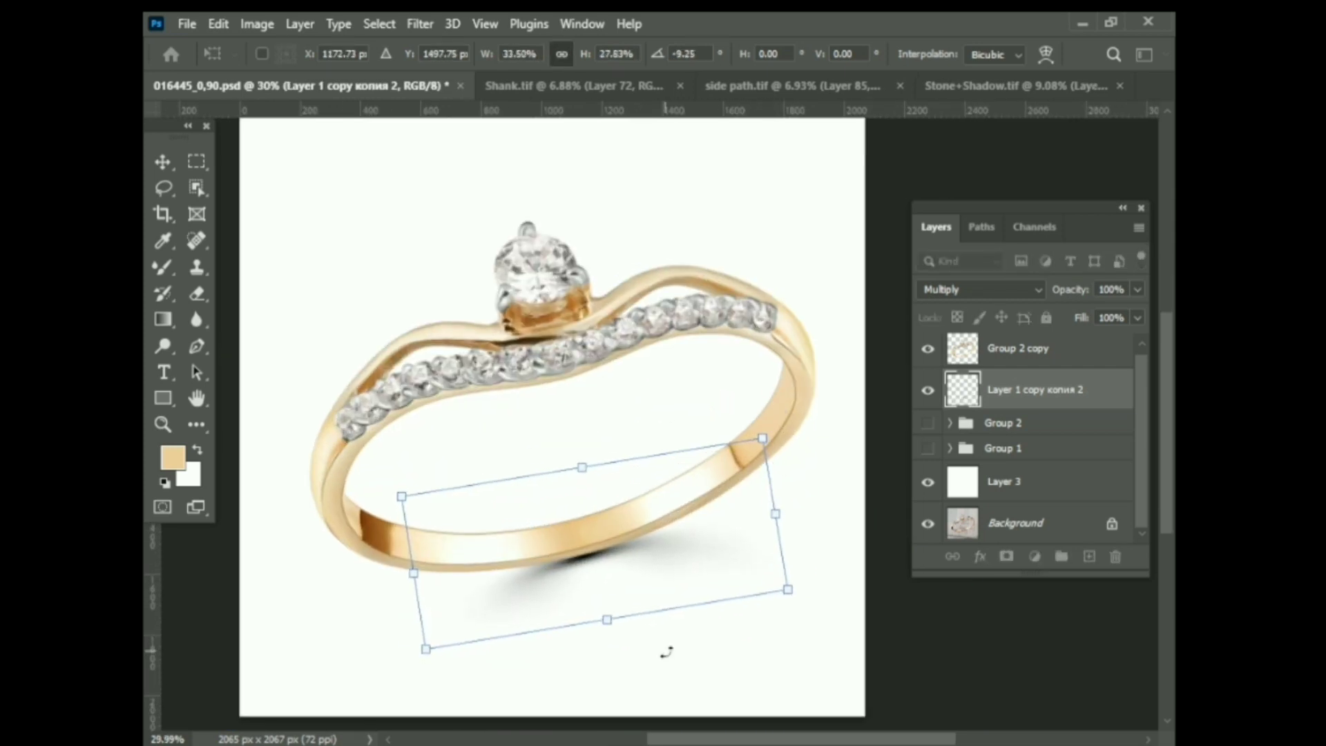
pyautogui.press('Return')
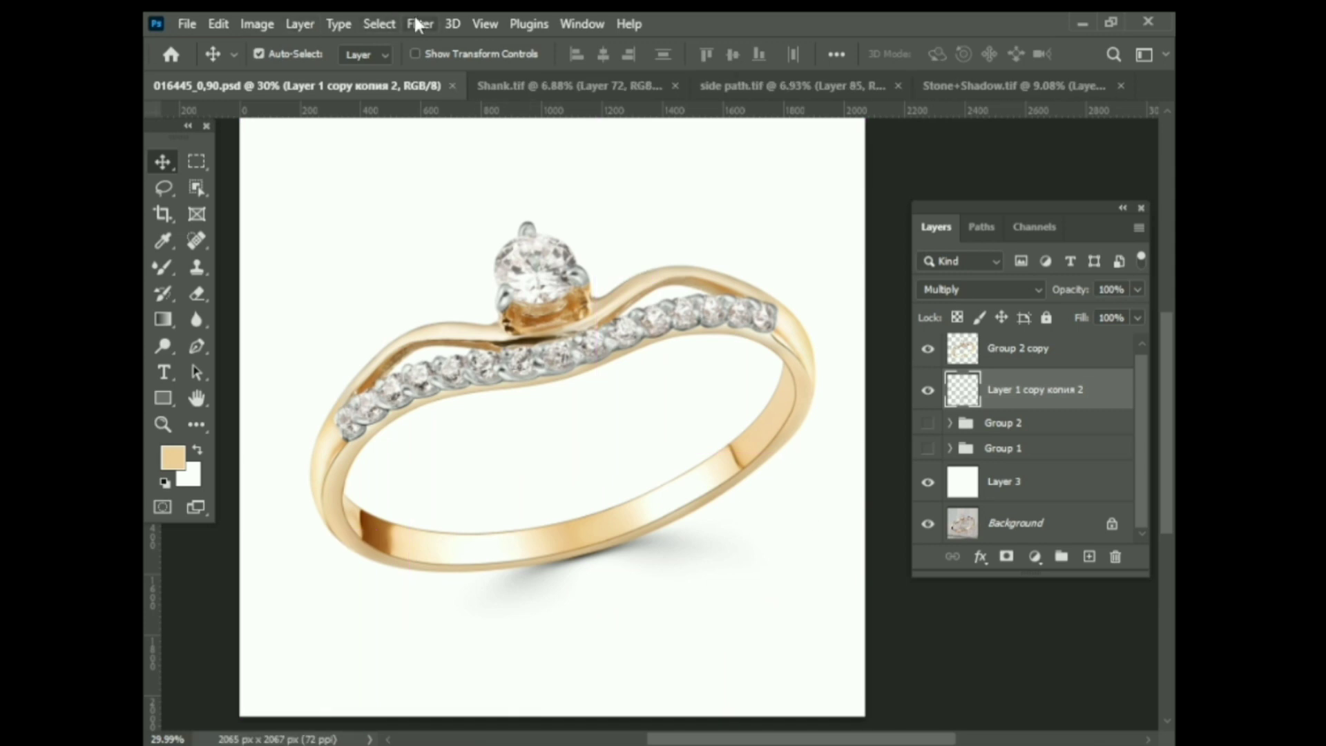
# Open Gaussian Blur for the shadow and cancel it without applying
pyautogui.click(420, 24)
pyautogui.moveTo(601, 285)
pyautogui.click(679, 352)
pyautogui.click(729, 197)
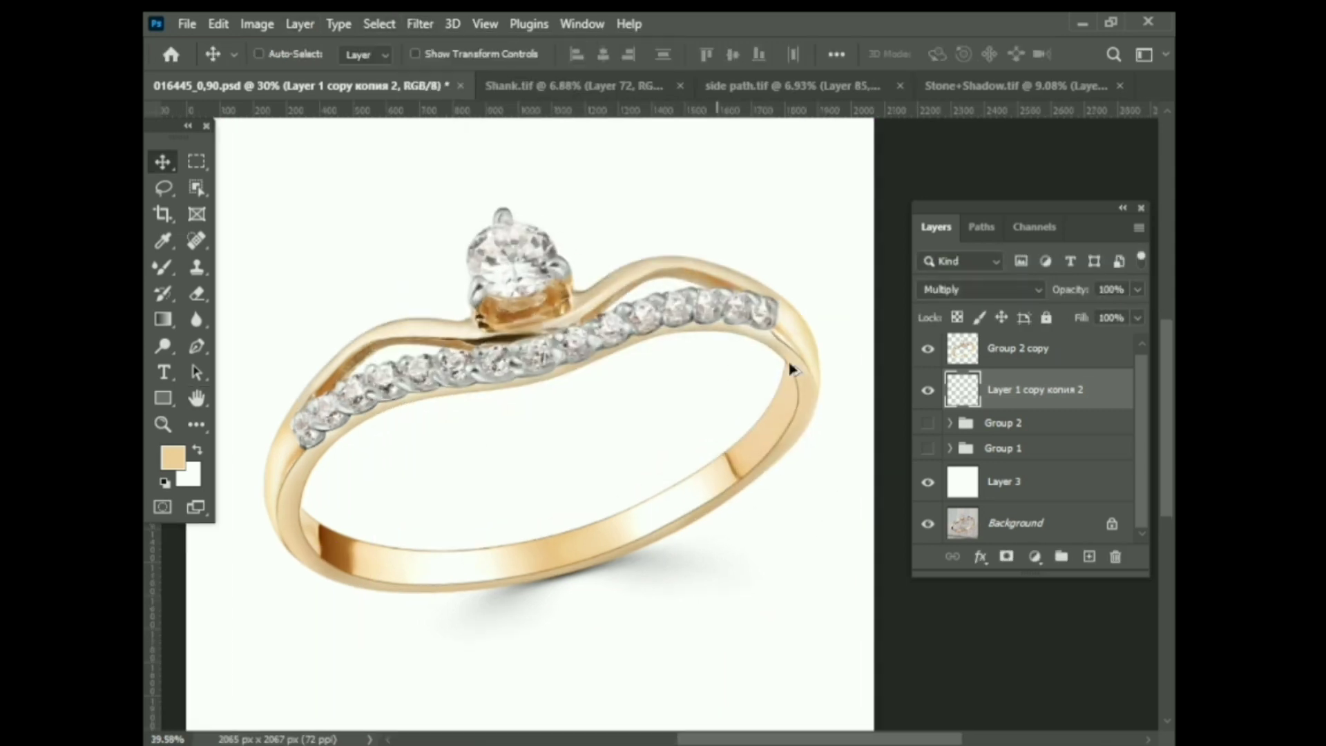
pyautogui.scroll(-1, 542, 408)
pyautogui.scroll(-2, 545, 413)
pyautogui.scroll(-3, 547, 414)
# Group the merged ring and shadow layers into a group named 'final'
pyautogui.keyDown('shift'); pyautogui.click(1015, 352); pyautogui.keyUp('shift')
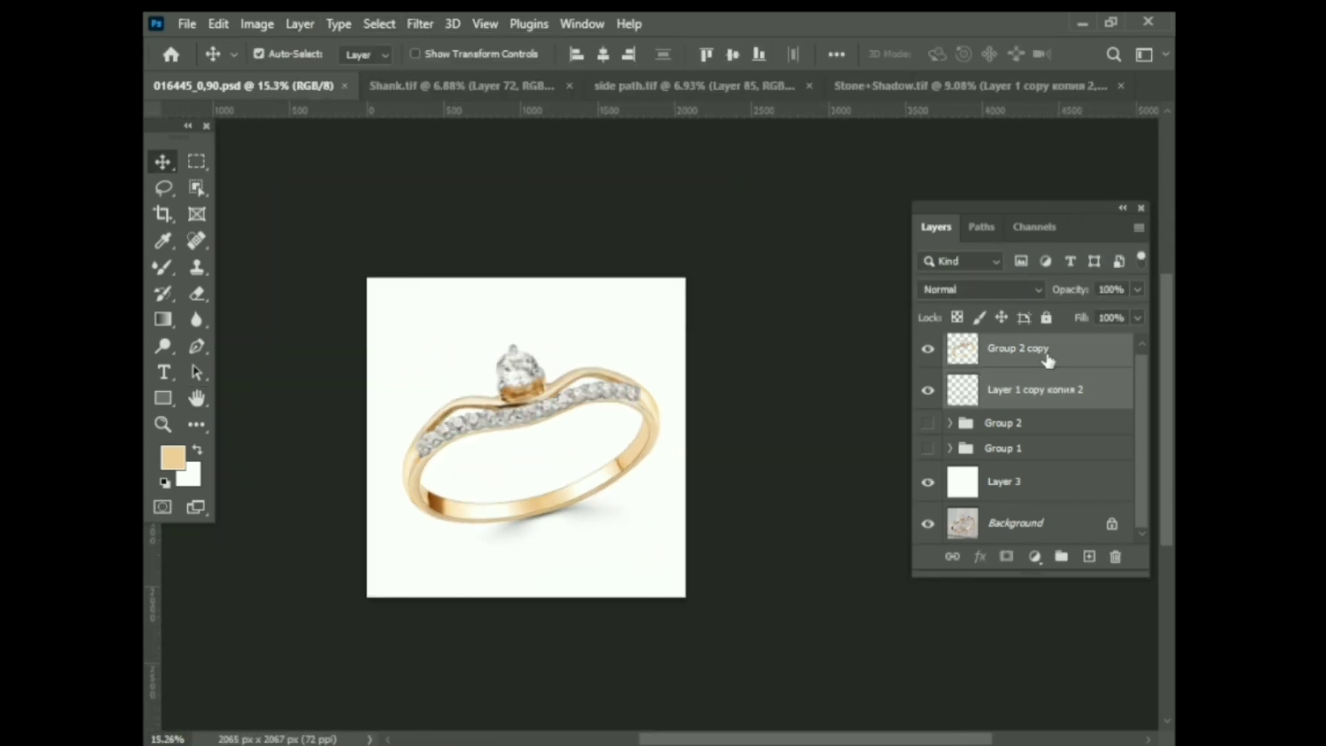
pyautogui.hotkey('ctrl', 'g')
pyautogui.write('final')
pyautogui.press('Return')
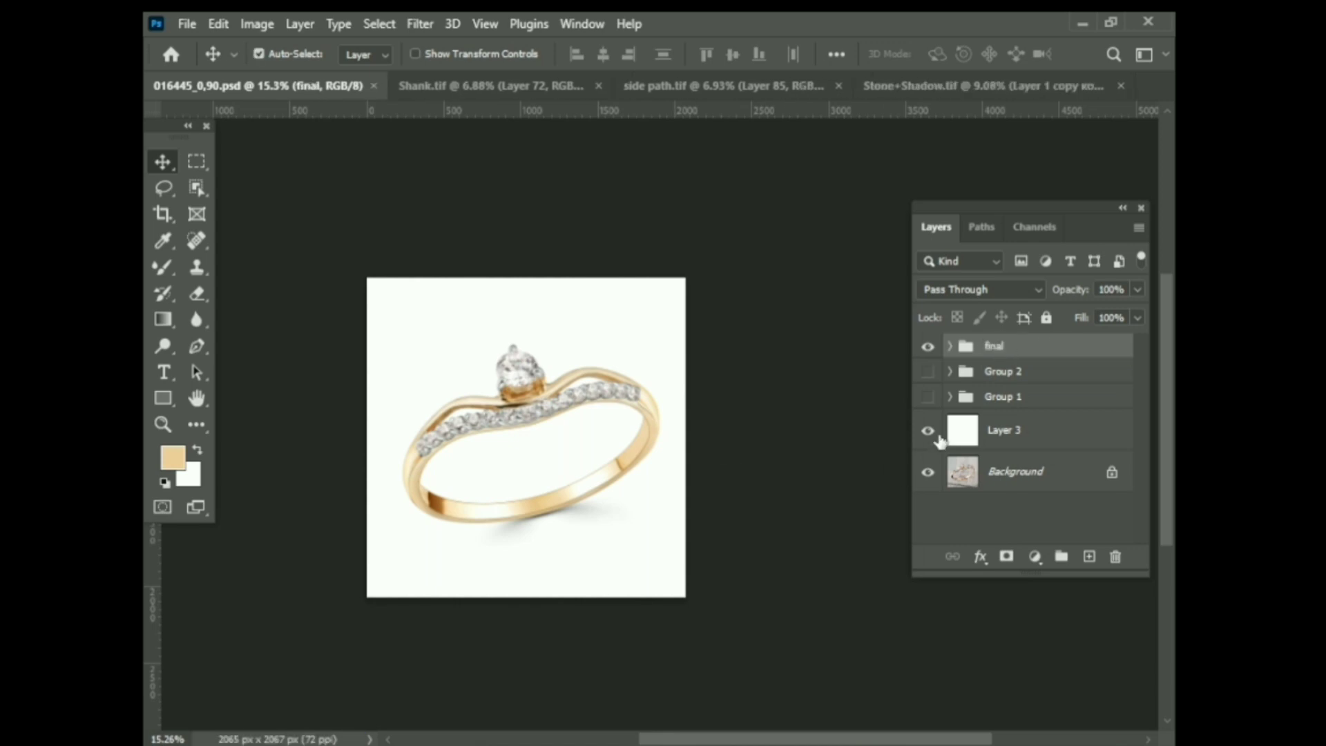
pyautogui.scroll(2, 509, 503)
pyautogui.scroll(3, 584, 524)
pyautogui.scroll(-1, 584, 524)
# Add a ring-masked Hue/Saturation layer with Yellows hue -10 and saturation +7
pyautogui.keyDown('ctrl'); pyautogui.click(521, 518); pyautogui.keyUp('ctrl')
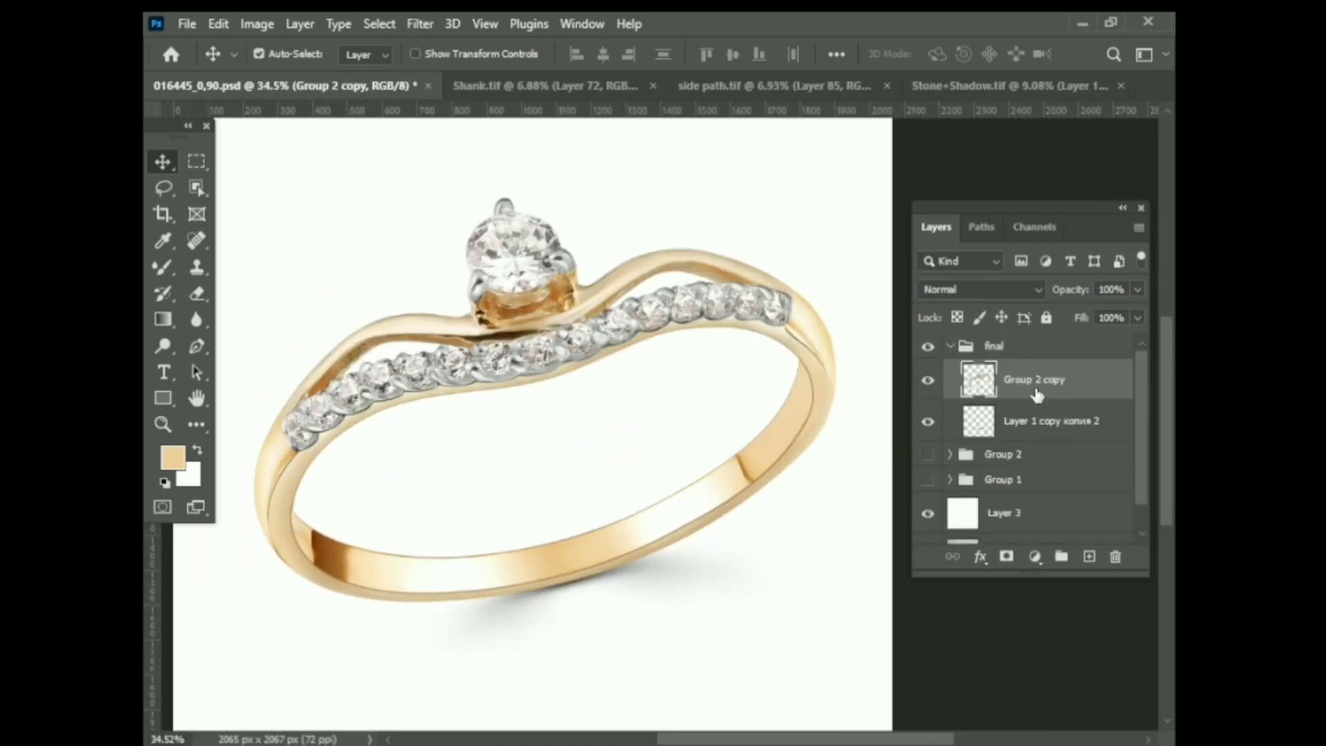
pyautogui.keyDown('ctrl'); pyautogui.click(982, 394); pyautogui.keyUp('ctrl')
pyautogui.scroll(-1, 668, 464)
pyautogui.click(1034, 557)
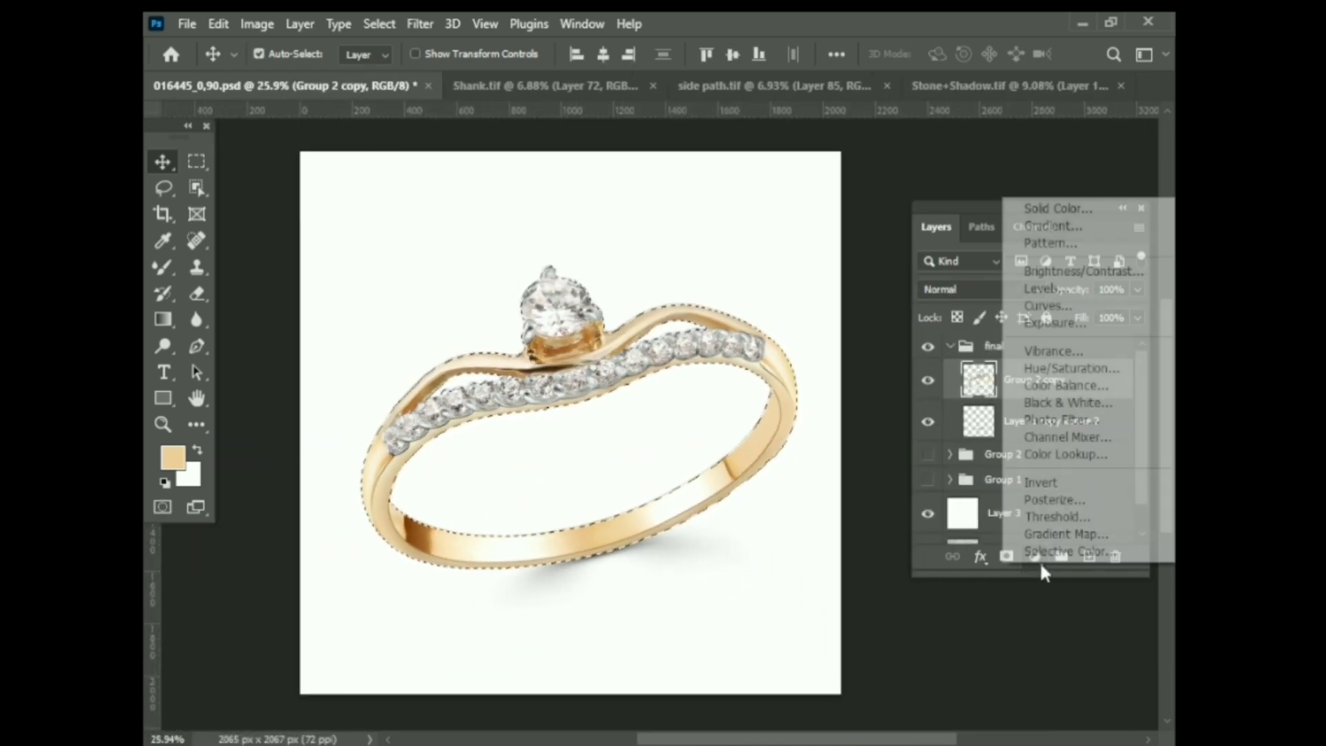
pyautogui.click(1082, 375)
pyautogui.scroll(1, 493, 422)
pyautogui.scroll(1, 484, 429)
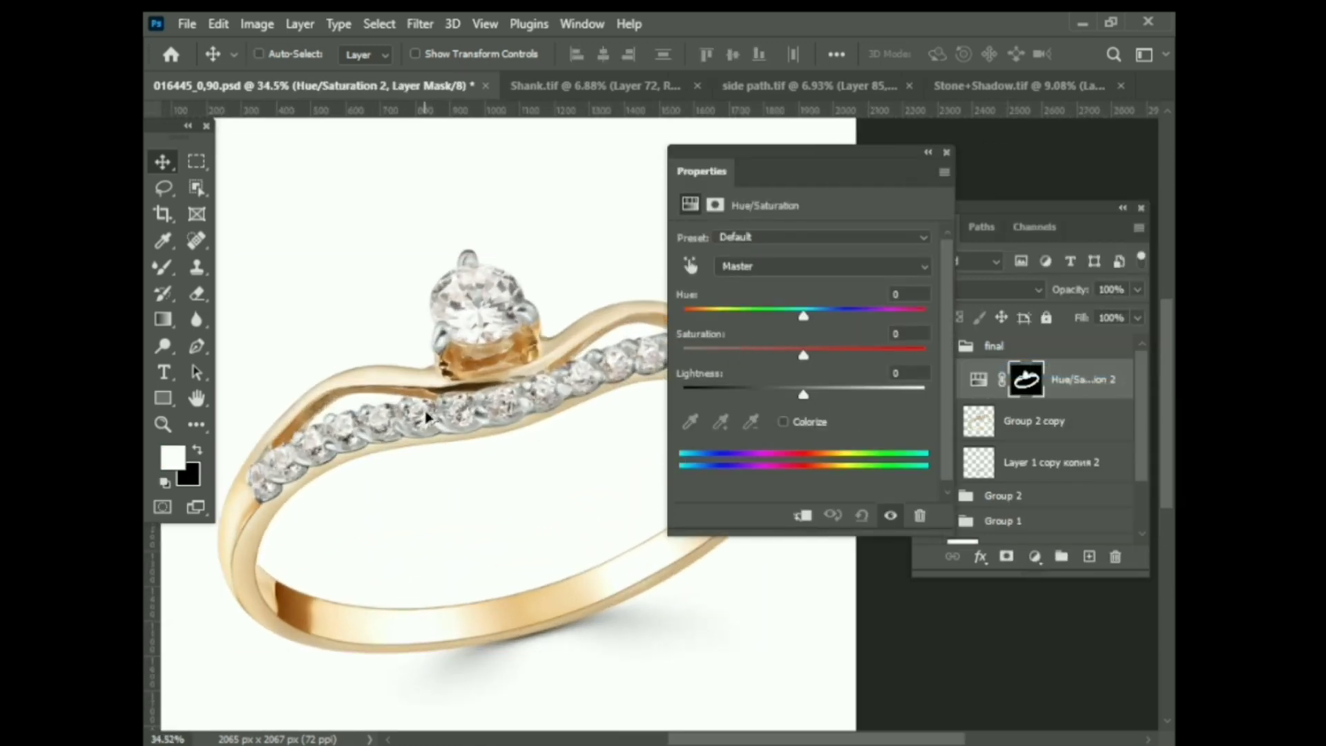
pyautogui.scroll(1, 476, 431)
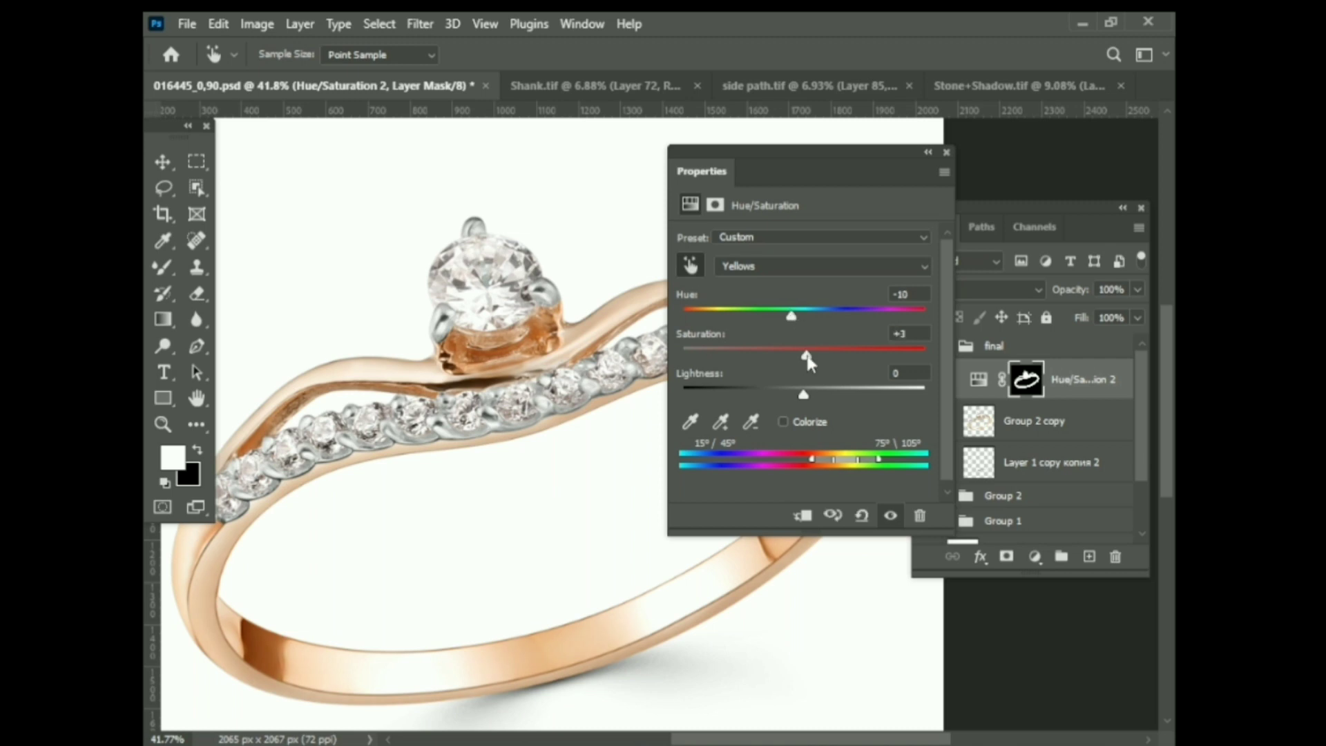
pyautogui.click(946, 152)
pyautogui.scroll(-2, 589, 360)
pyautogui.scroll(-2, 589, 361)
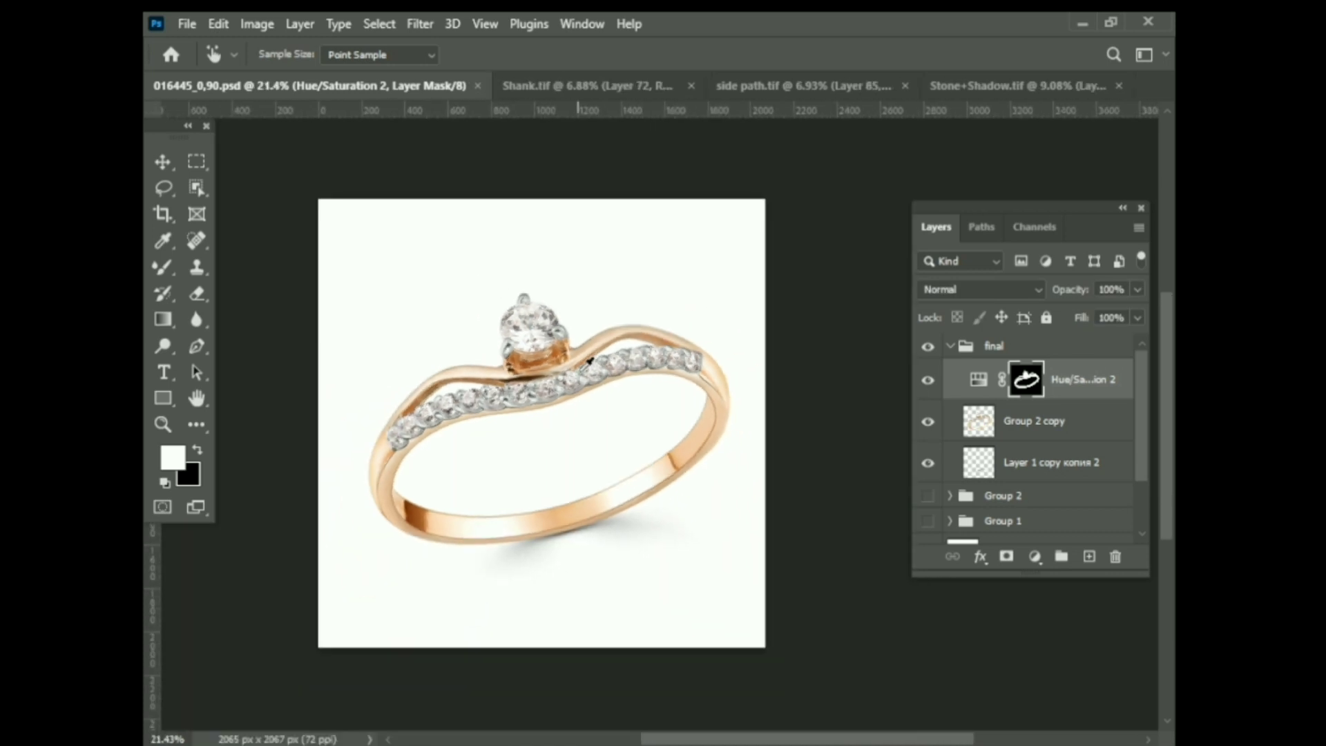
pyautogui.scroll(-1, 589, 360)
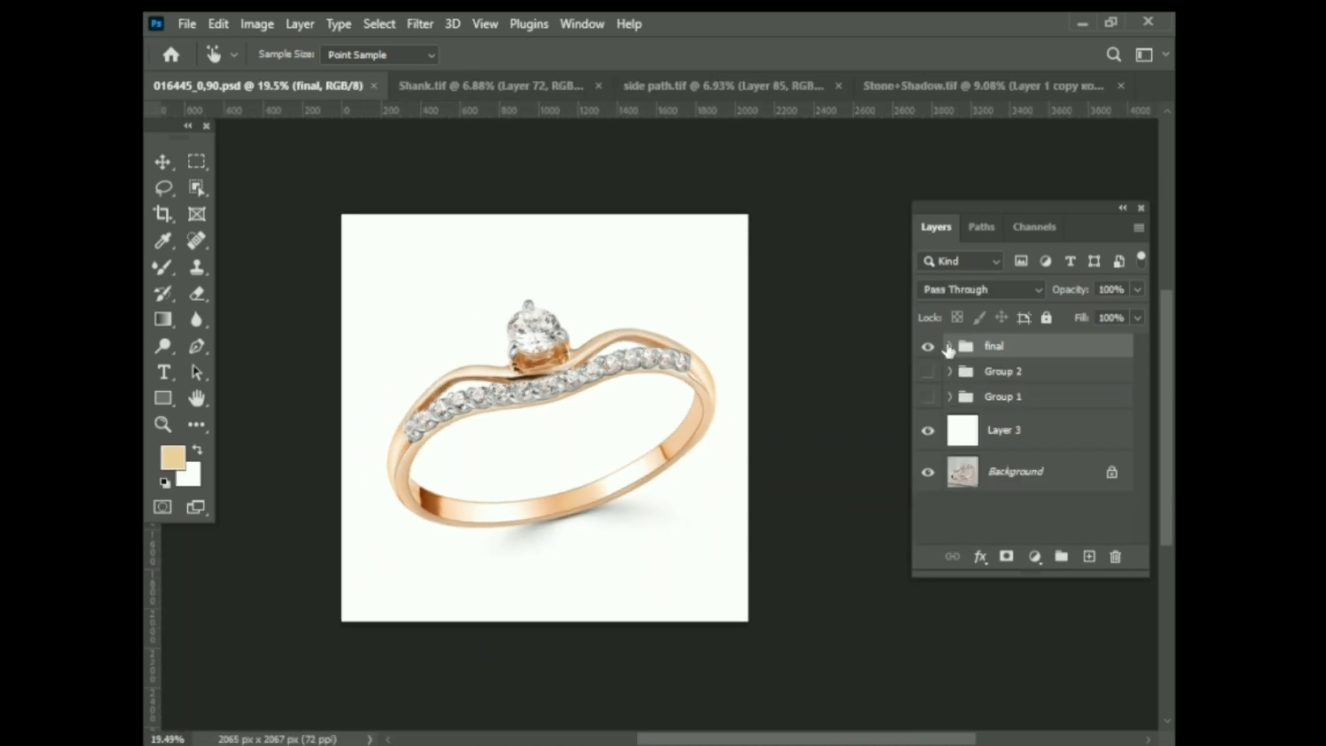
pyautogui.click(950, 346)
pyautogui.click(949, 346)
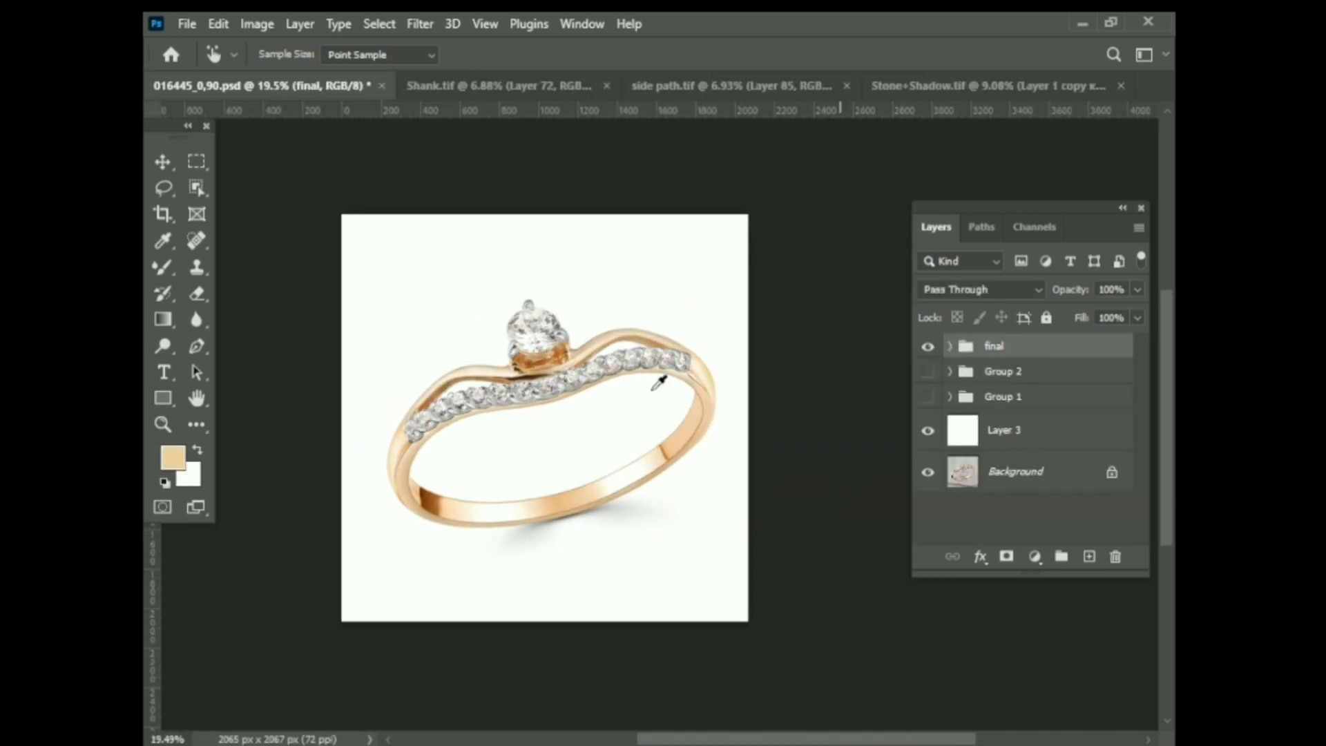
pyautogui.scroll(2, 539, 386)
pyautogui.scroll(2, 539, 386)
pyautogui.click(927, 429)
pyautogui.click(928, 346)
pyautogui.click(927, 347)
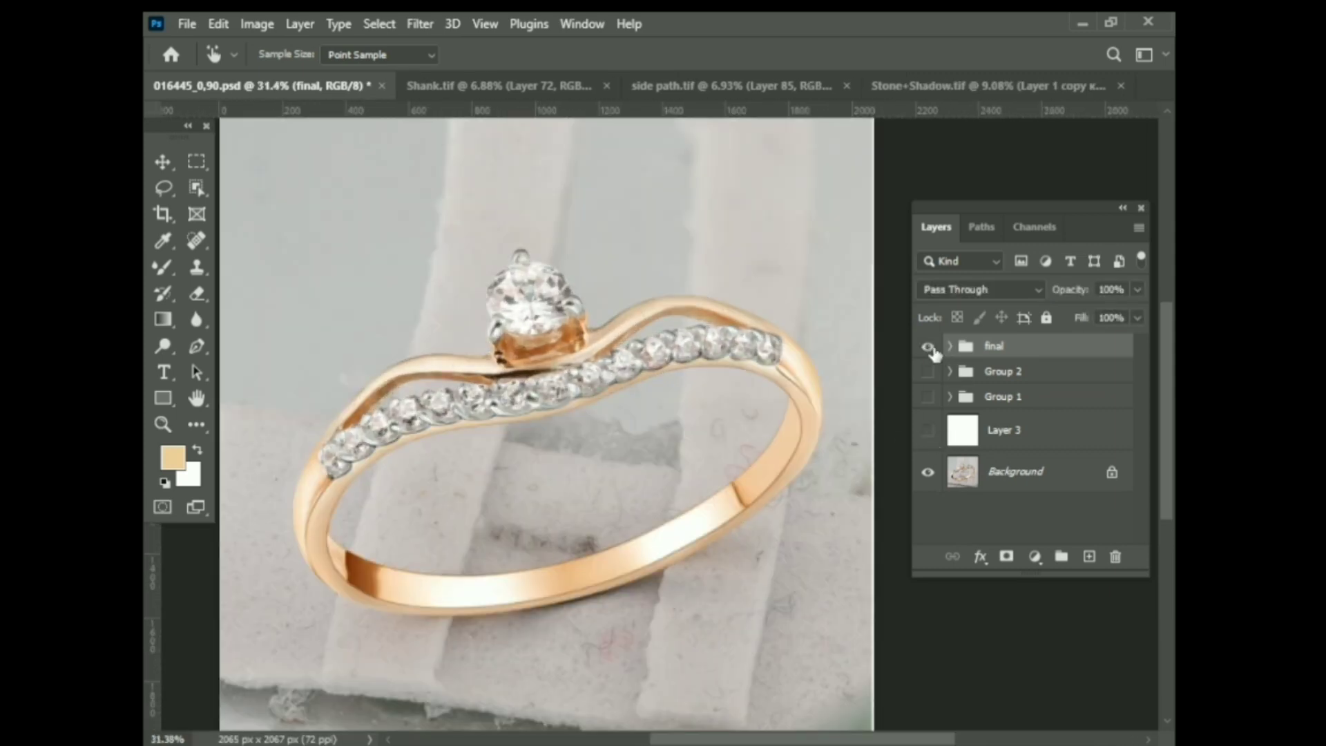
pyautogui.click(927, 430)
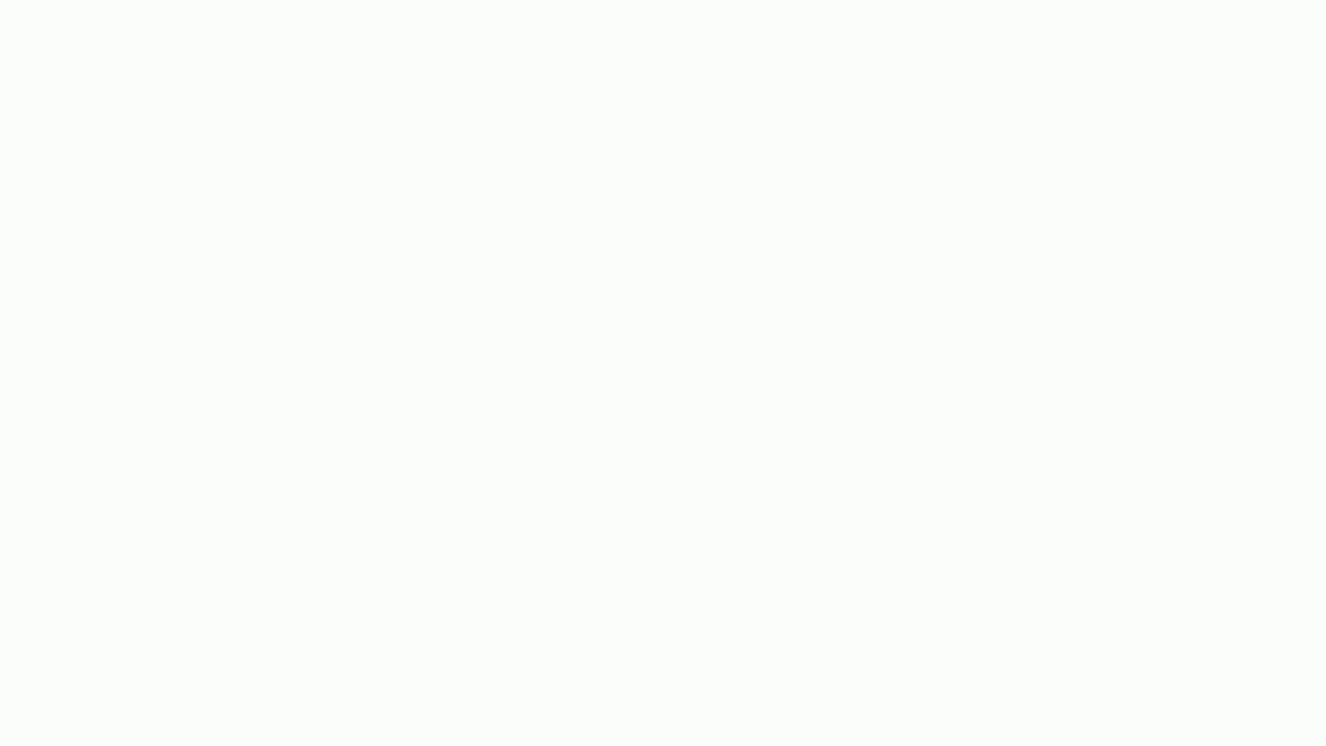